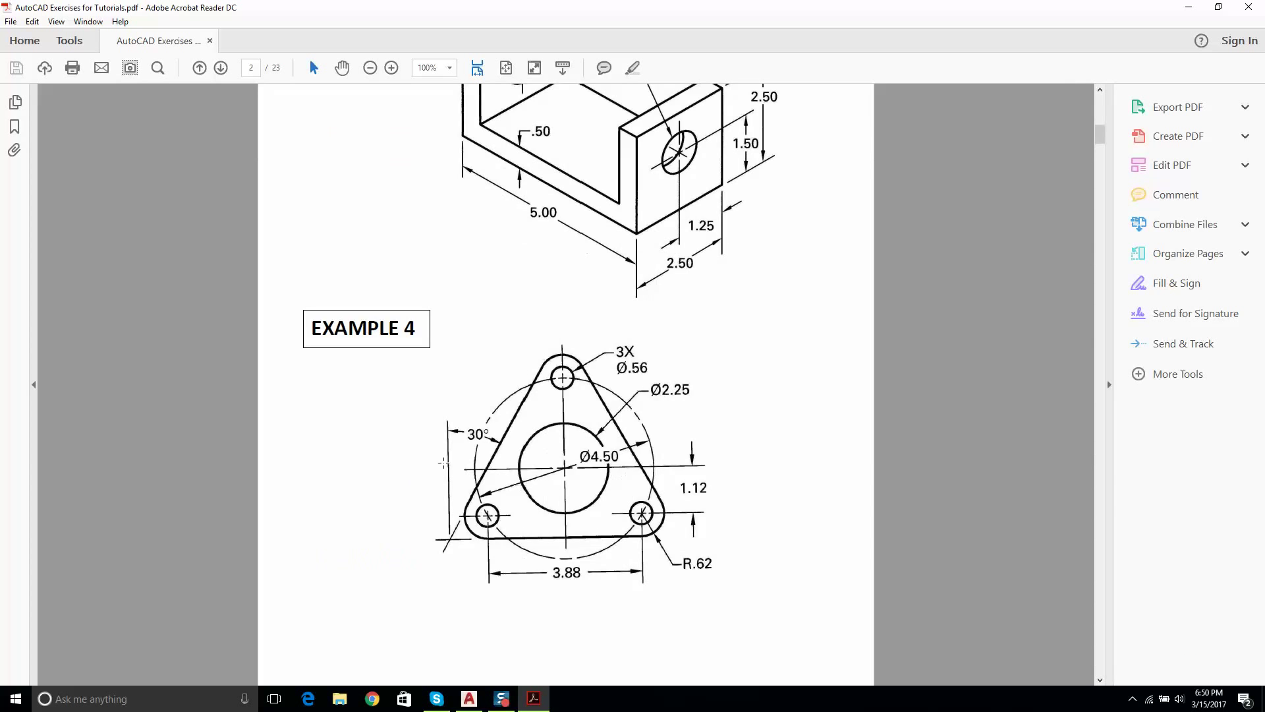
Step: Examine the dimensions of the Example 3 bracket in the exercise PDF and switch to AutoCAD
scroll(599, 268, "up", 5)
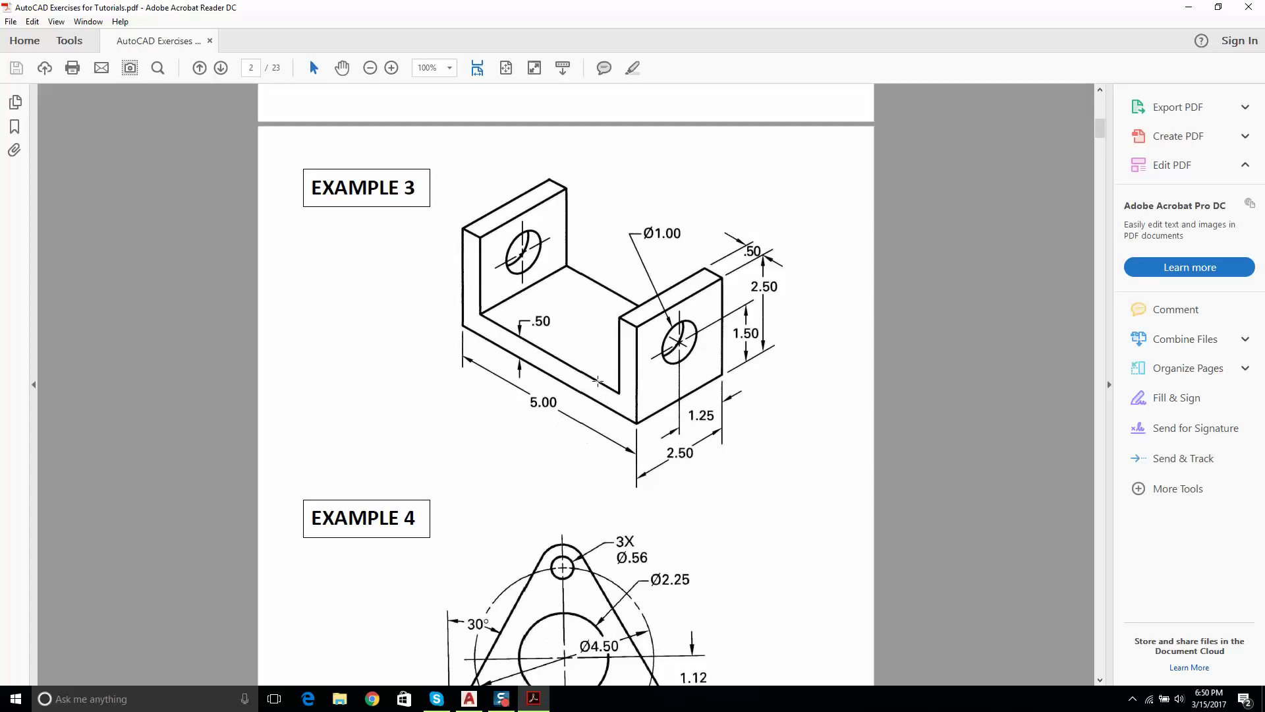
scroll(598, 379, "up", 2)
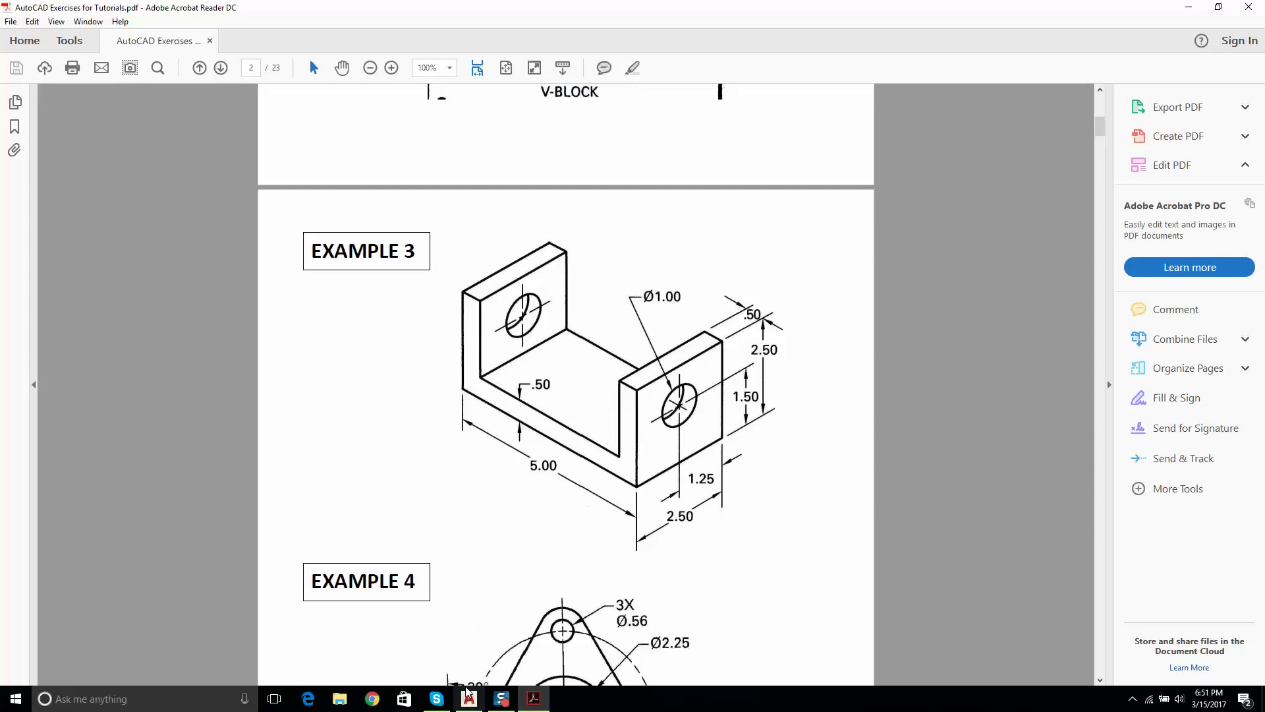
left_click(469, 706)
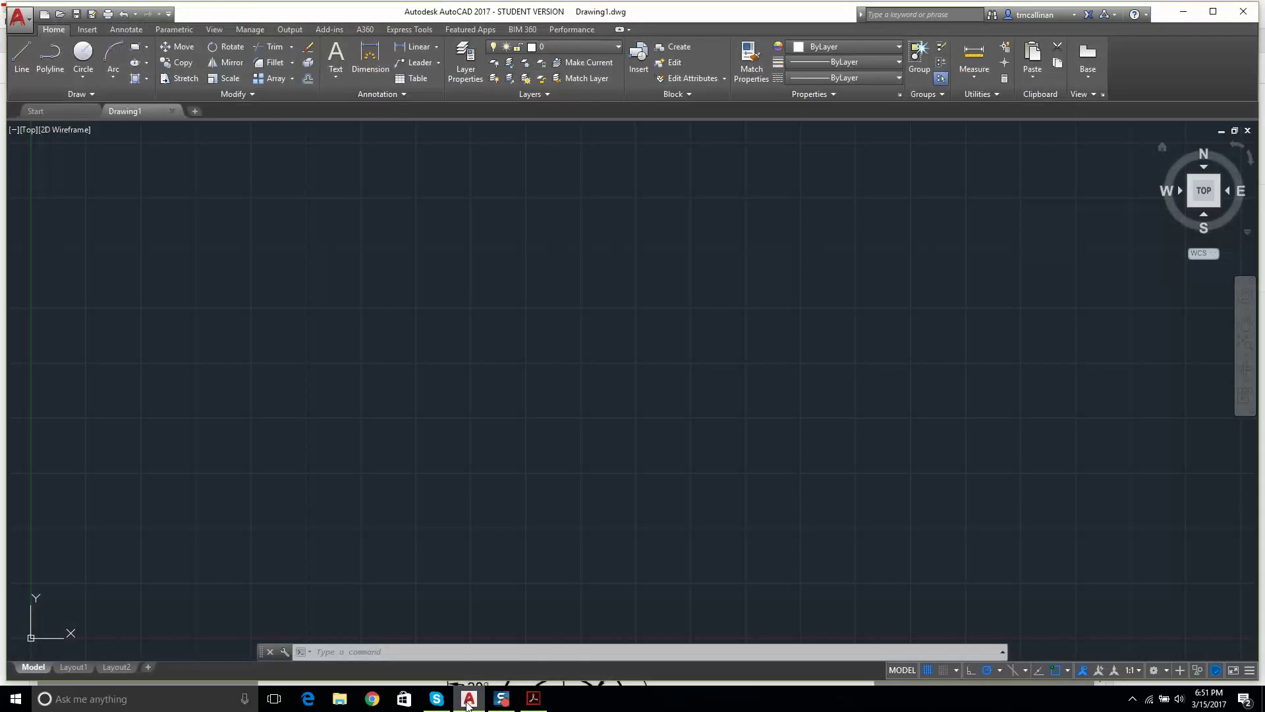
left_click(531, 704)
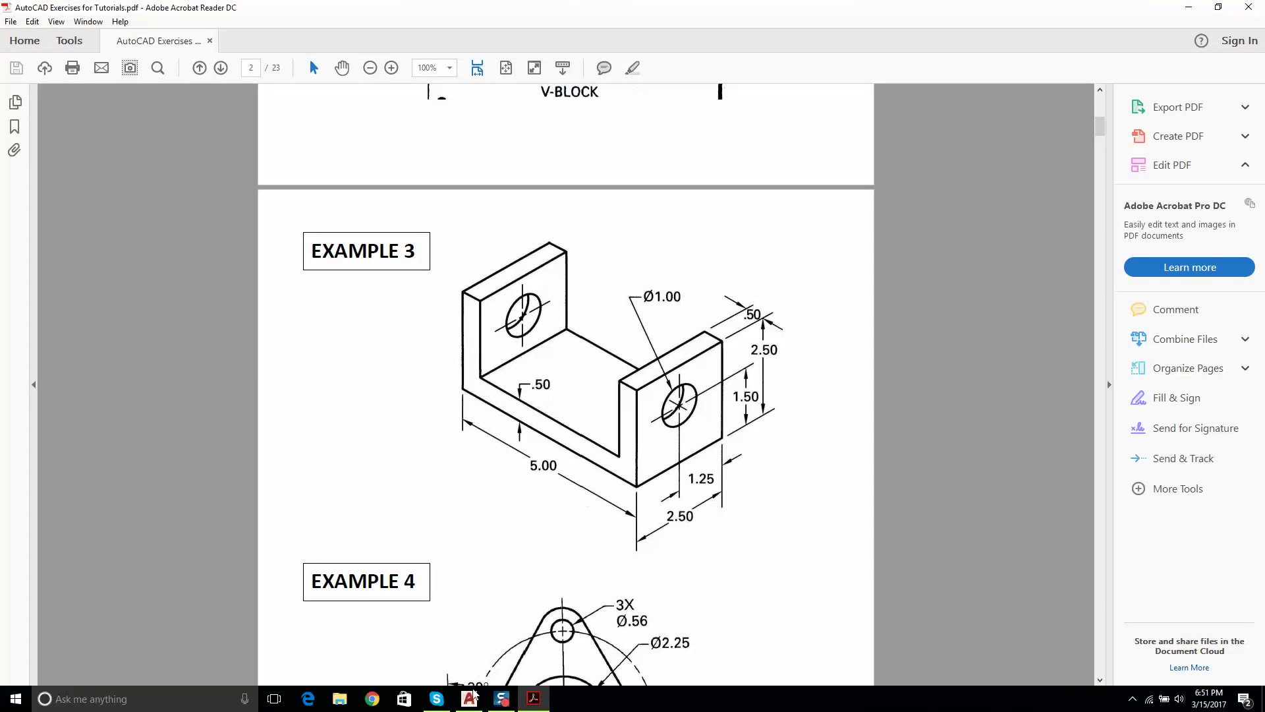
left_click(471, 698)
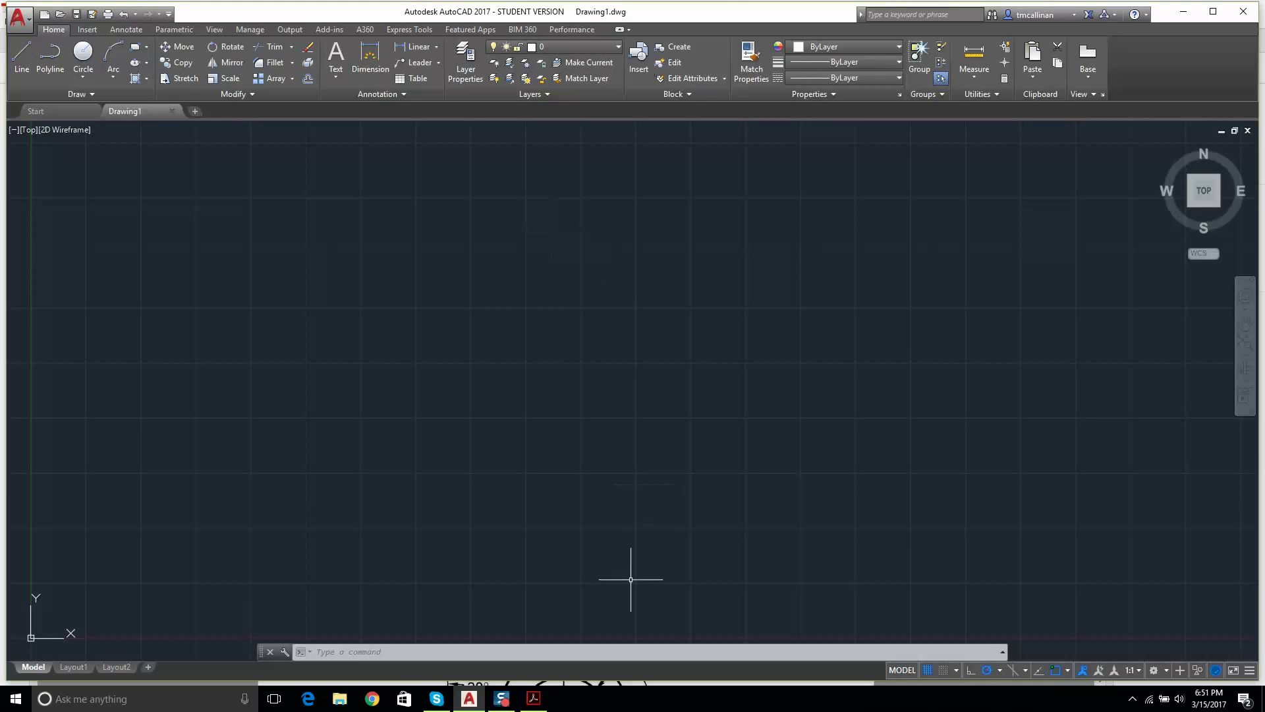
left_click(536, 700)
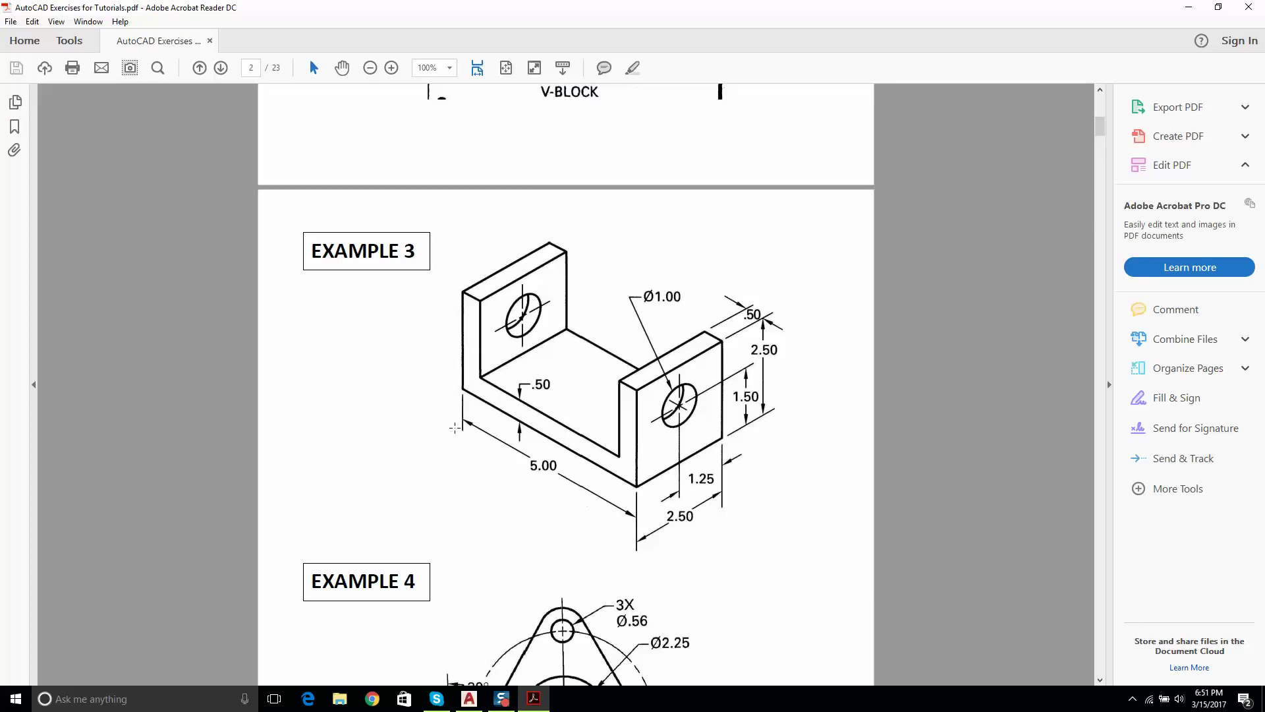
left_click(469, 698)
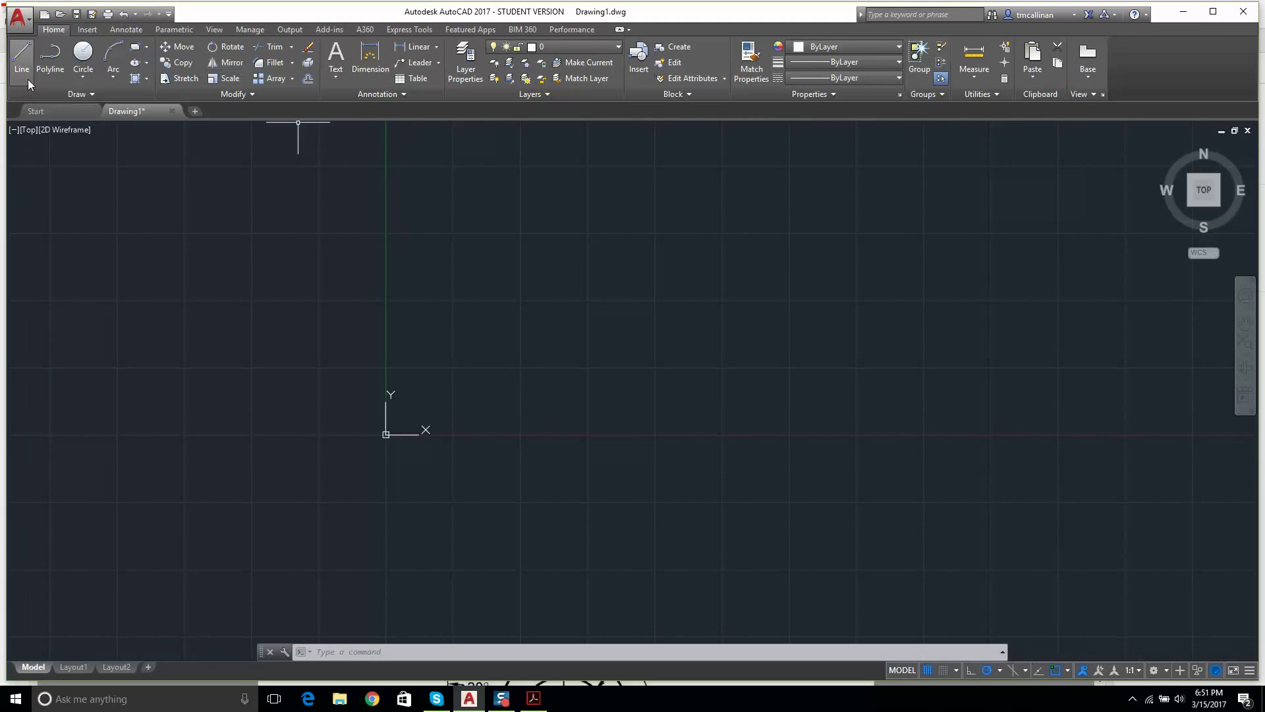
left_click(545, 698)
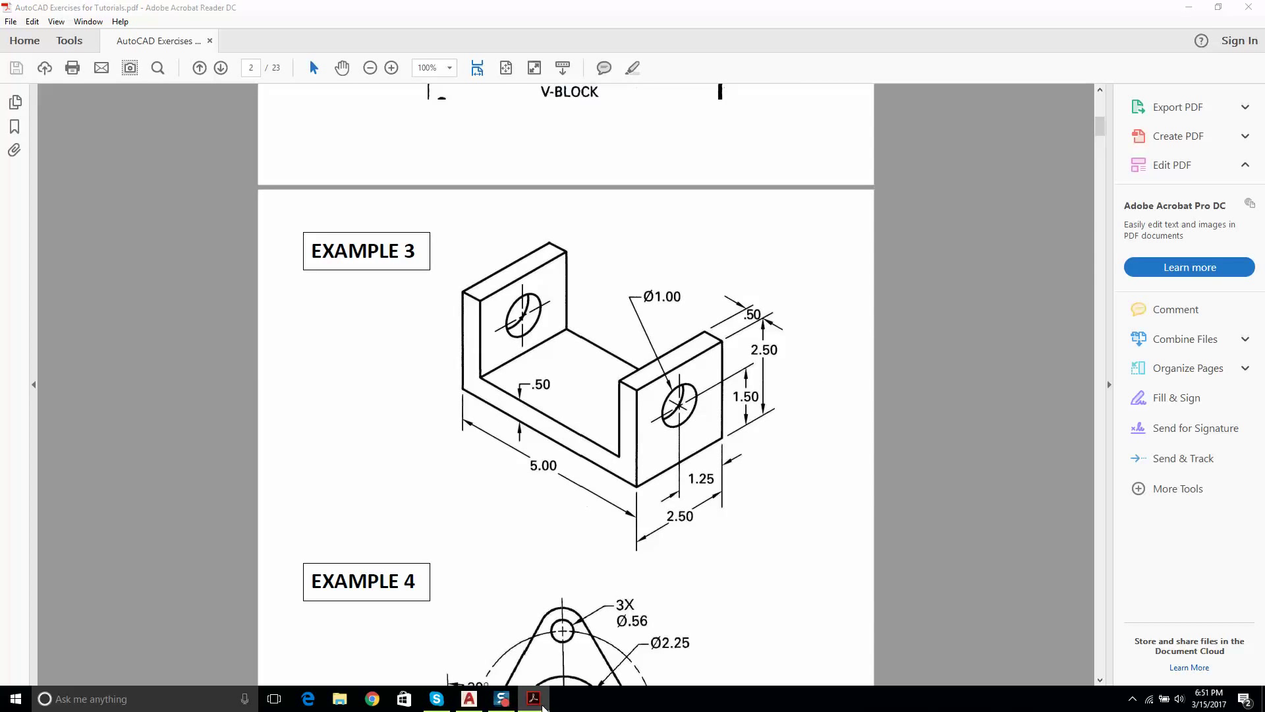
left_click(469, 697)
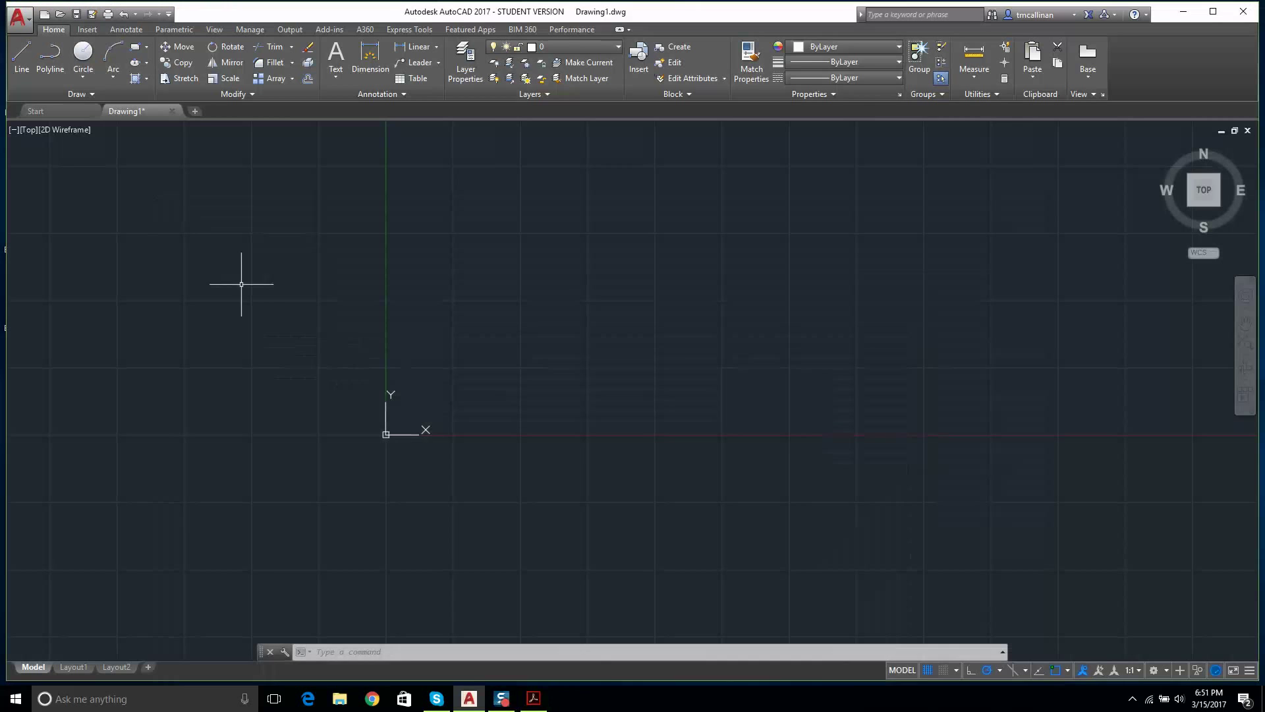
Step: Start a line at the origin 0,0 and draw the bracket's base edge 5 units along the positive X axis
left_click(22, 56)
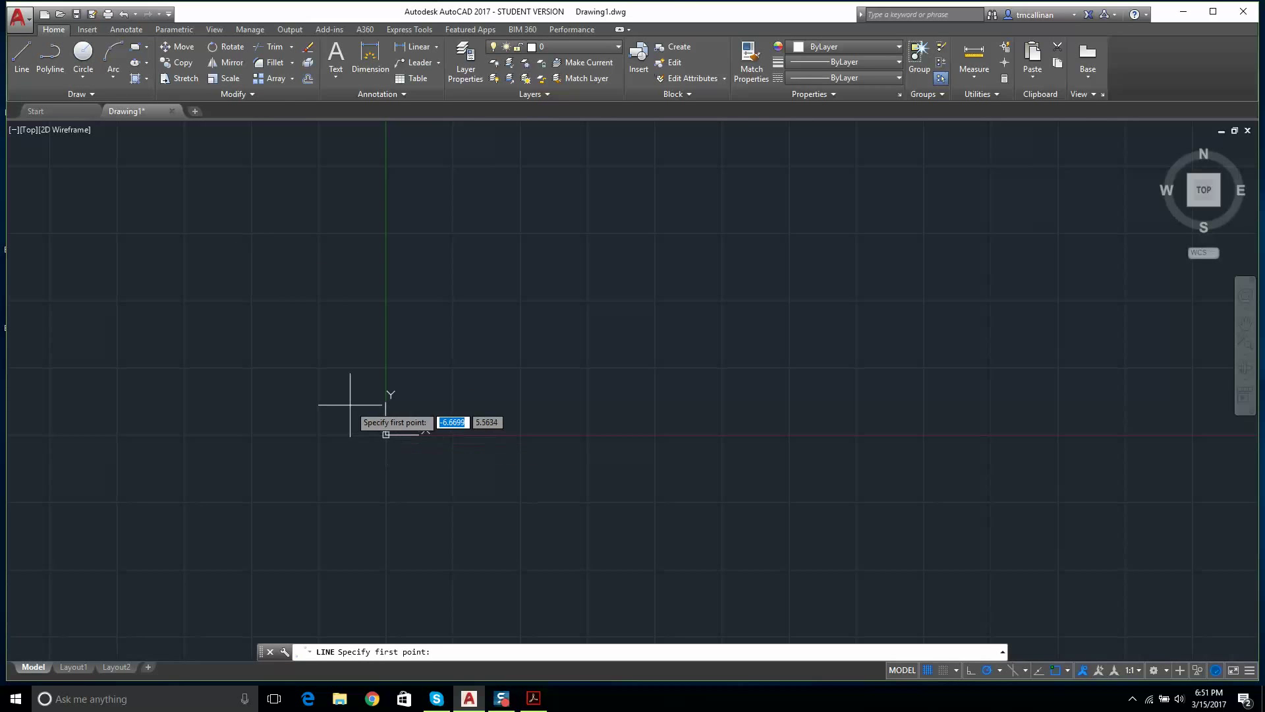
type("0")
key("Tab")
type("0")
key("Return")
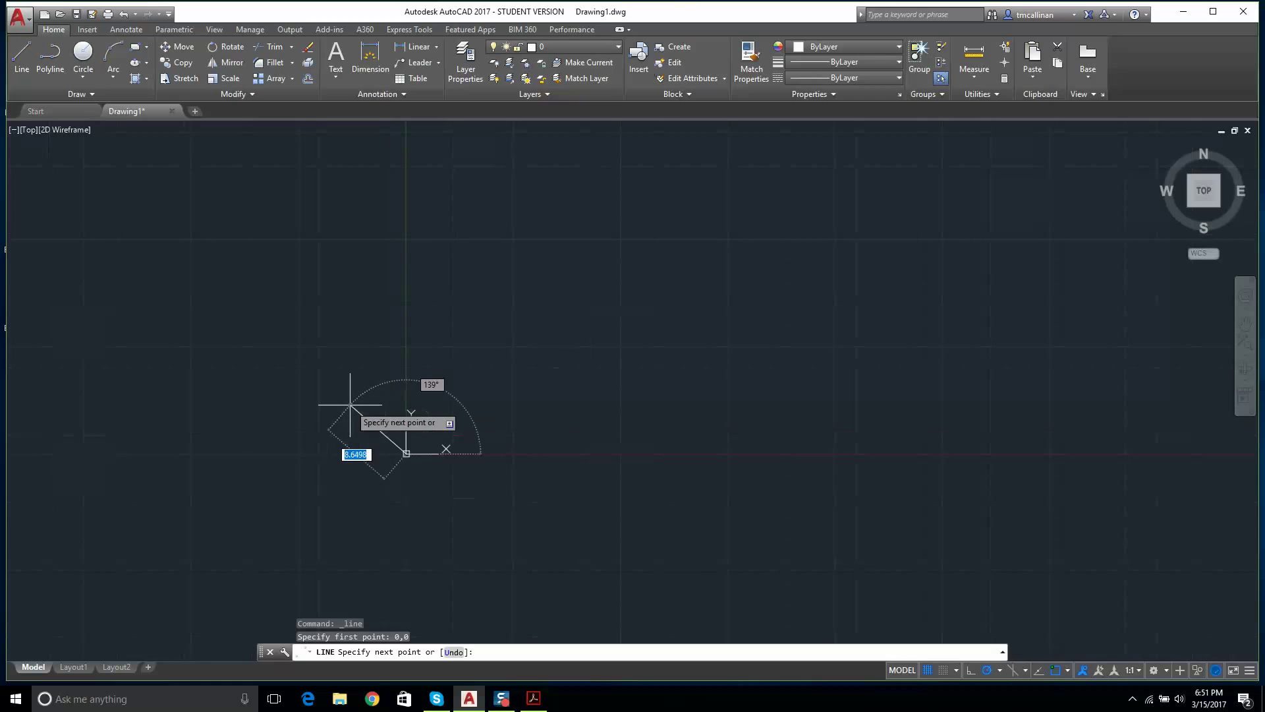
scroll(350, 404, "up", 2)
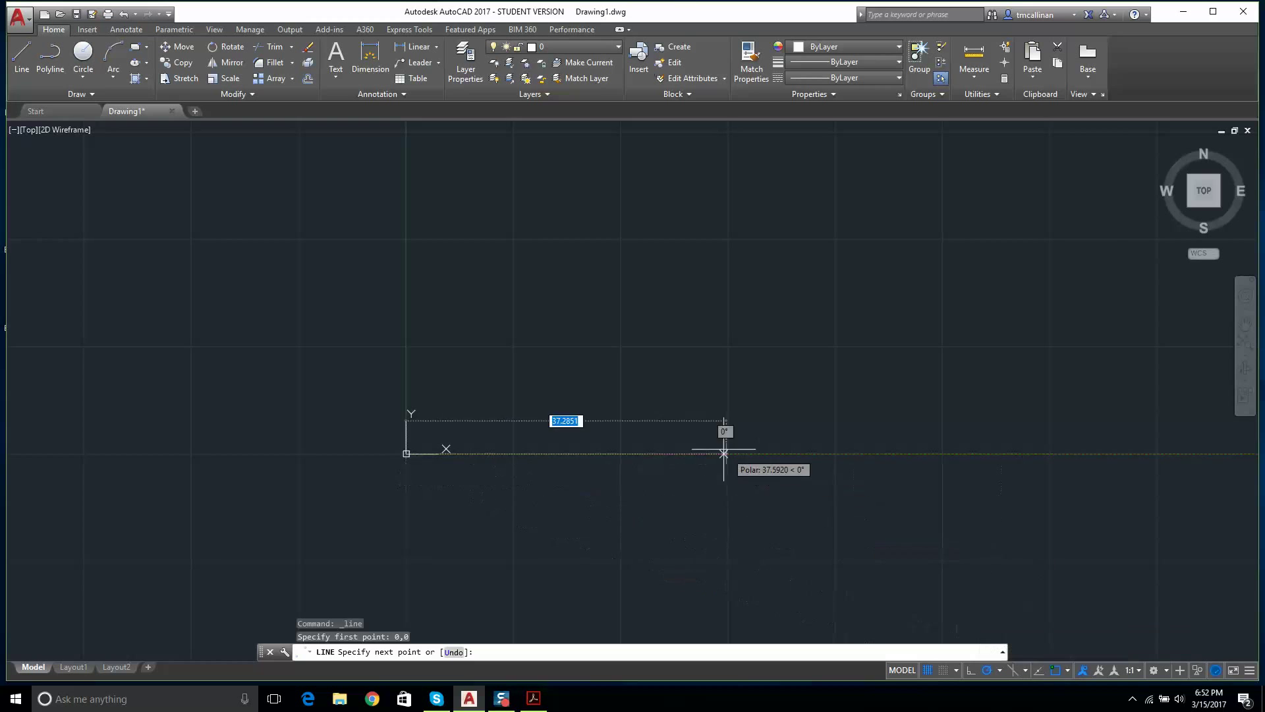
scroll(381, 457, "up", 4)
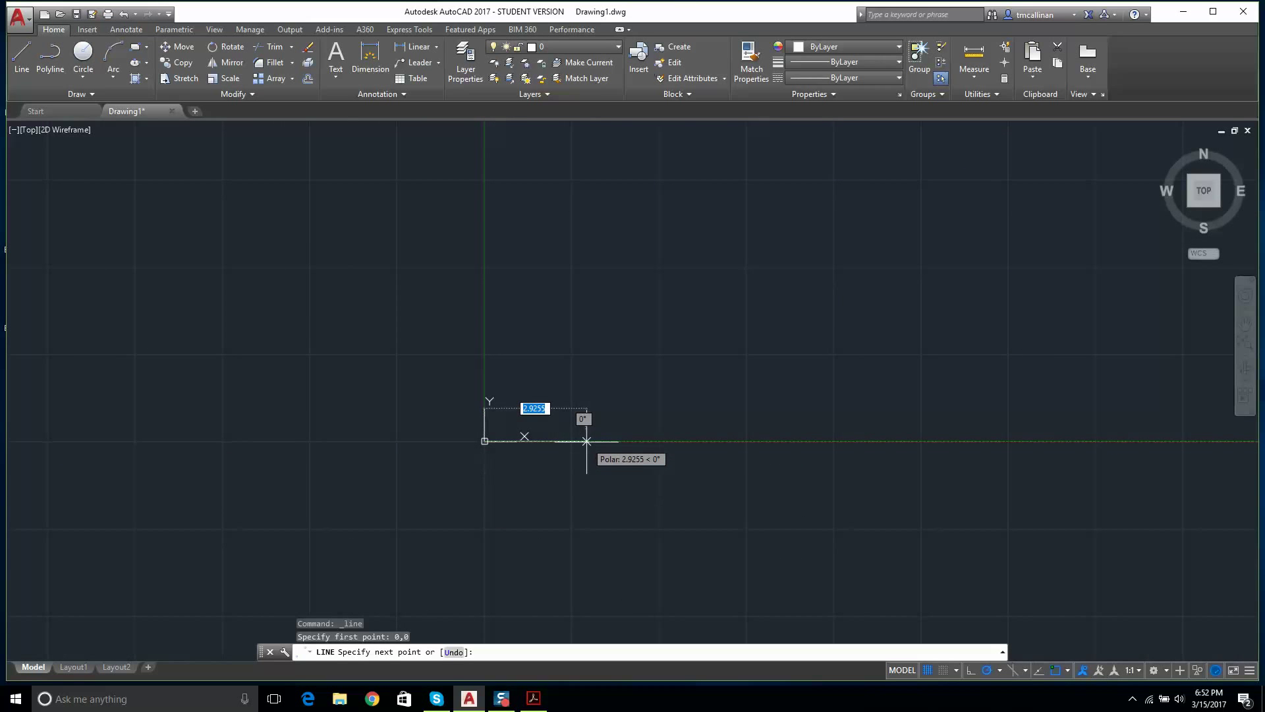
type("5")
key("Return")
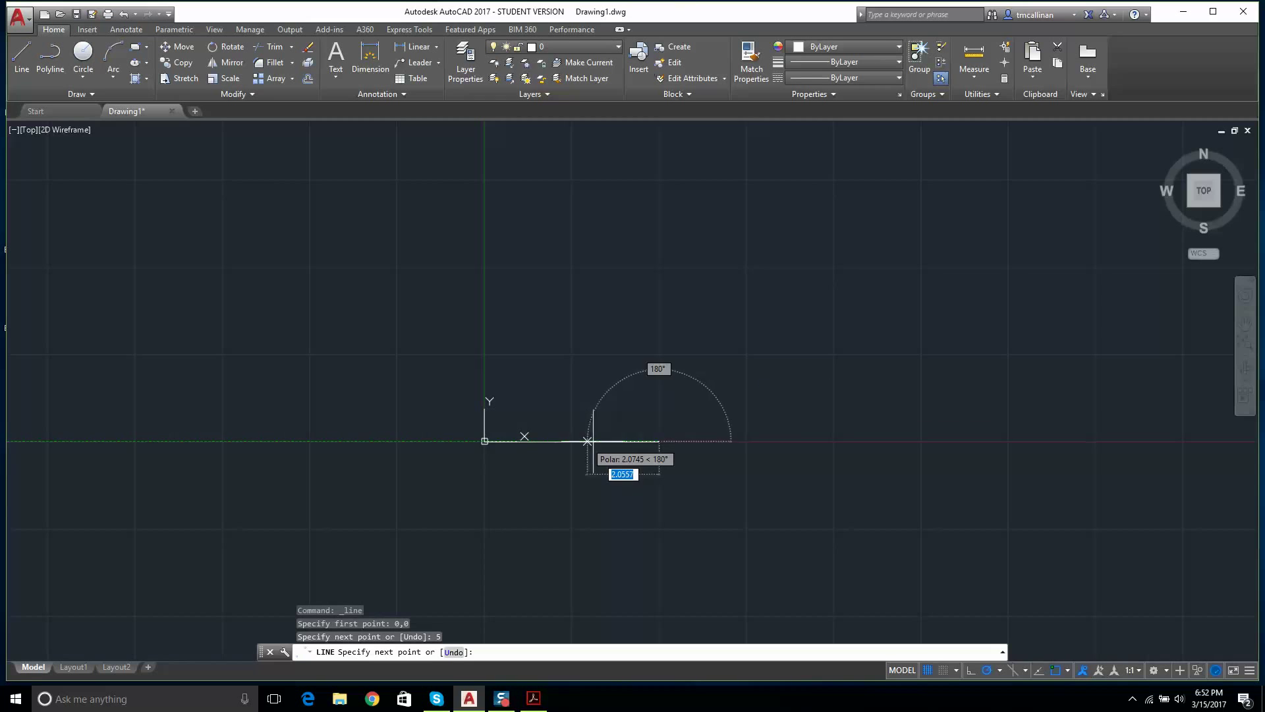
Step: Continue the outline 2.5 units up for the right outer edge and .5 units left across the top of the right leg
scroll(652, 395, "up", 2)
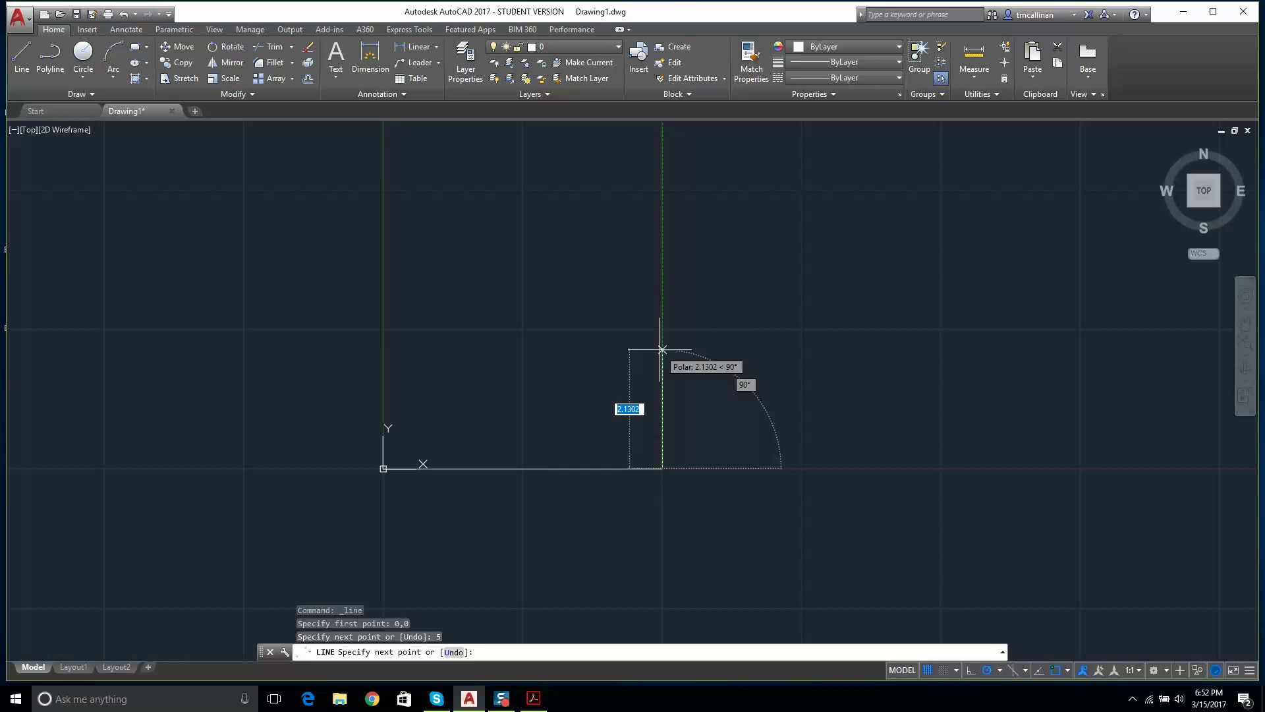
type("2.5")
key("Return")
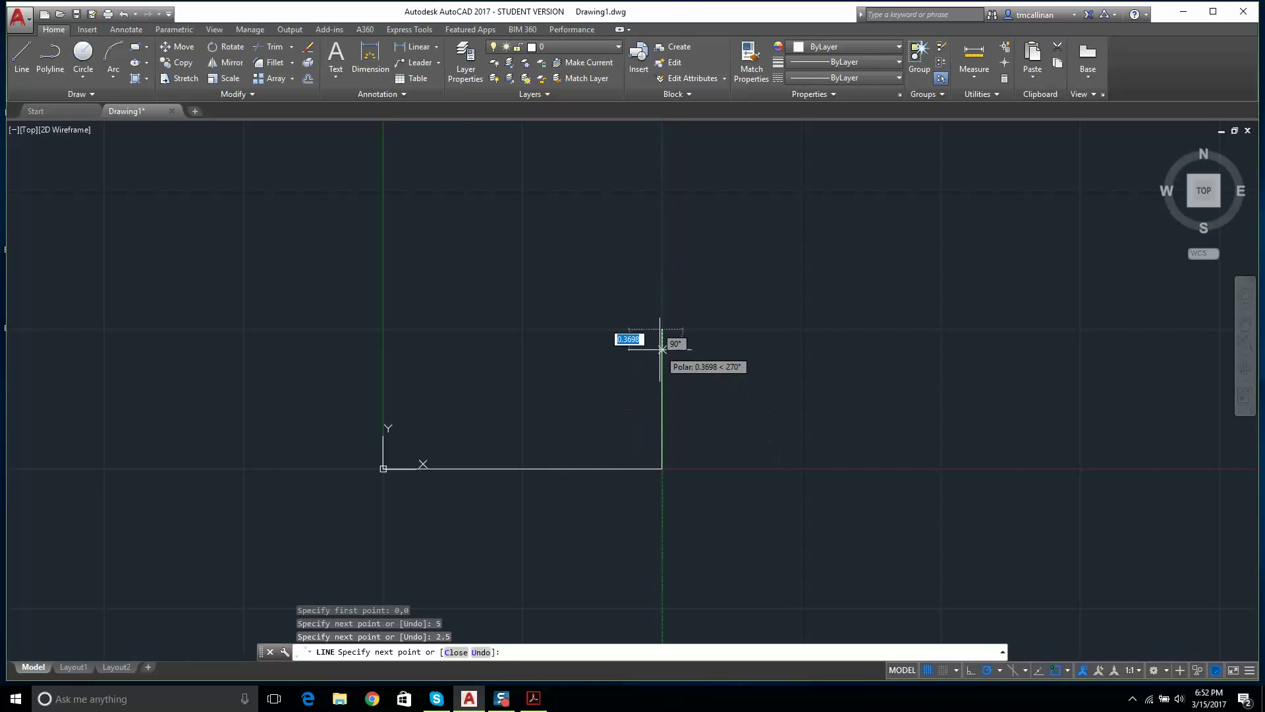
scroll(596, 334, "down", 2)
scroll(624, 323, "down", 7)
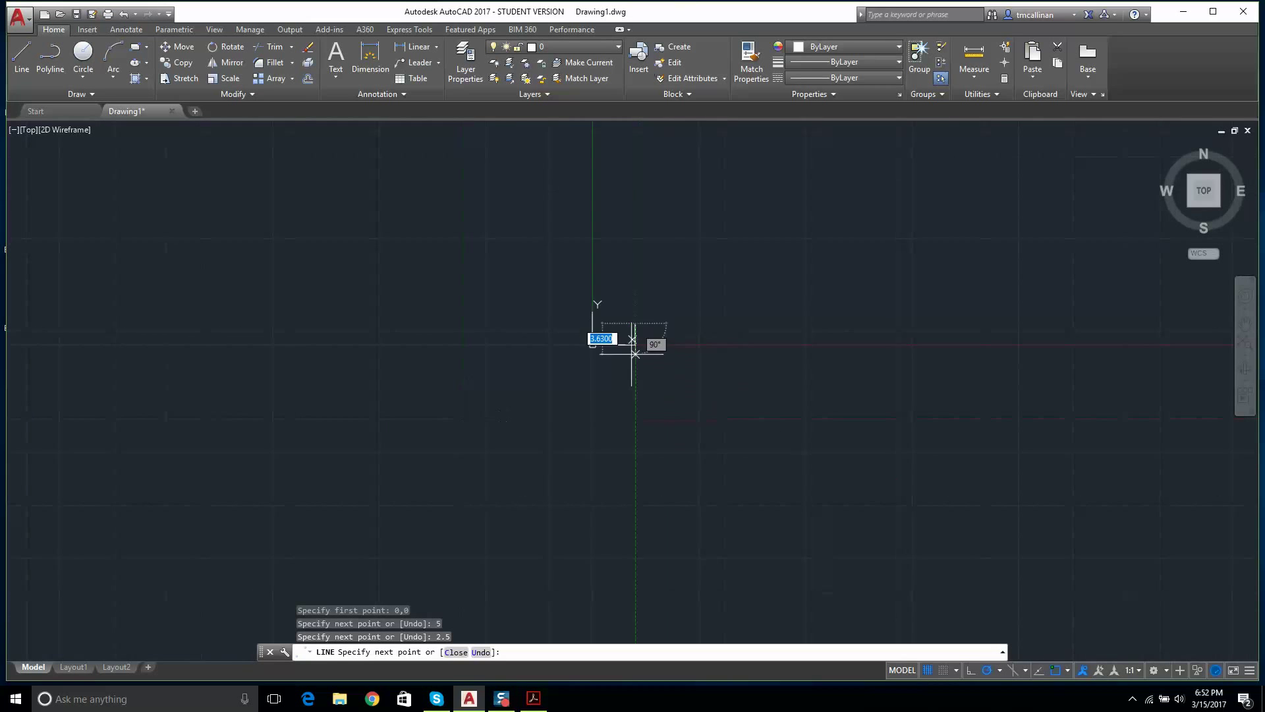
scroll(628, 353, "up", 9)
scroll(610, 176, "up", 2)
middle_click_drag(604, 184, 657, 329)
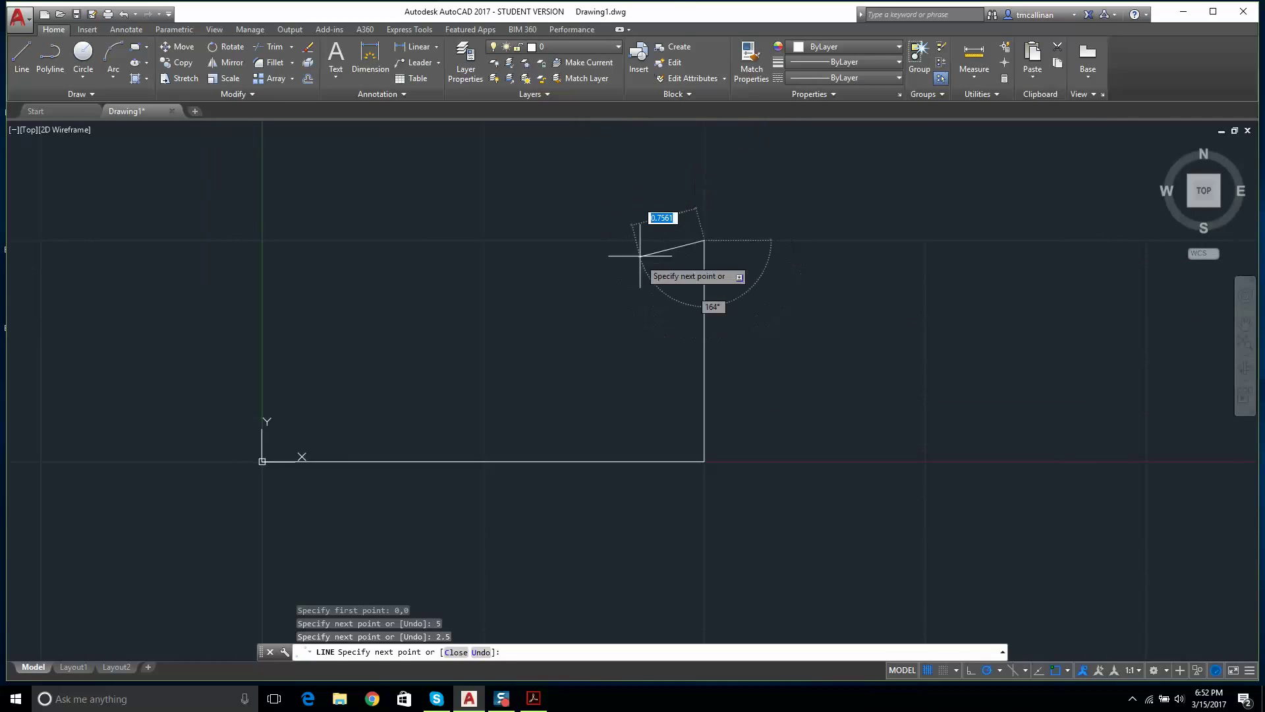
type(".5")
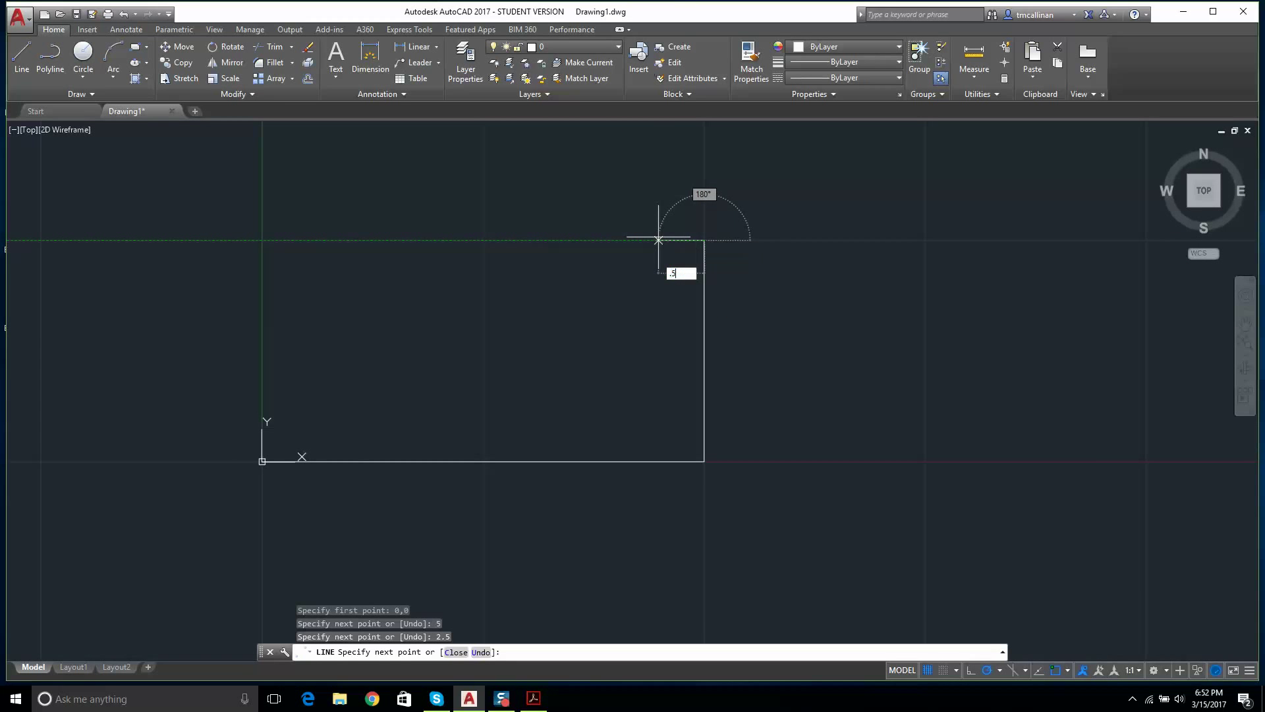
key("Return")
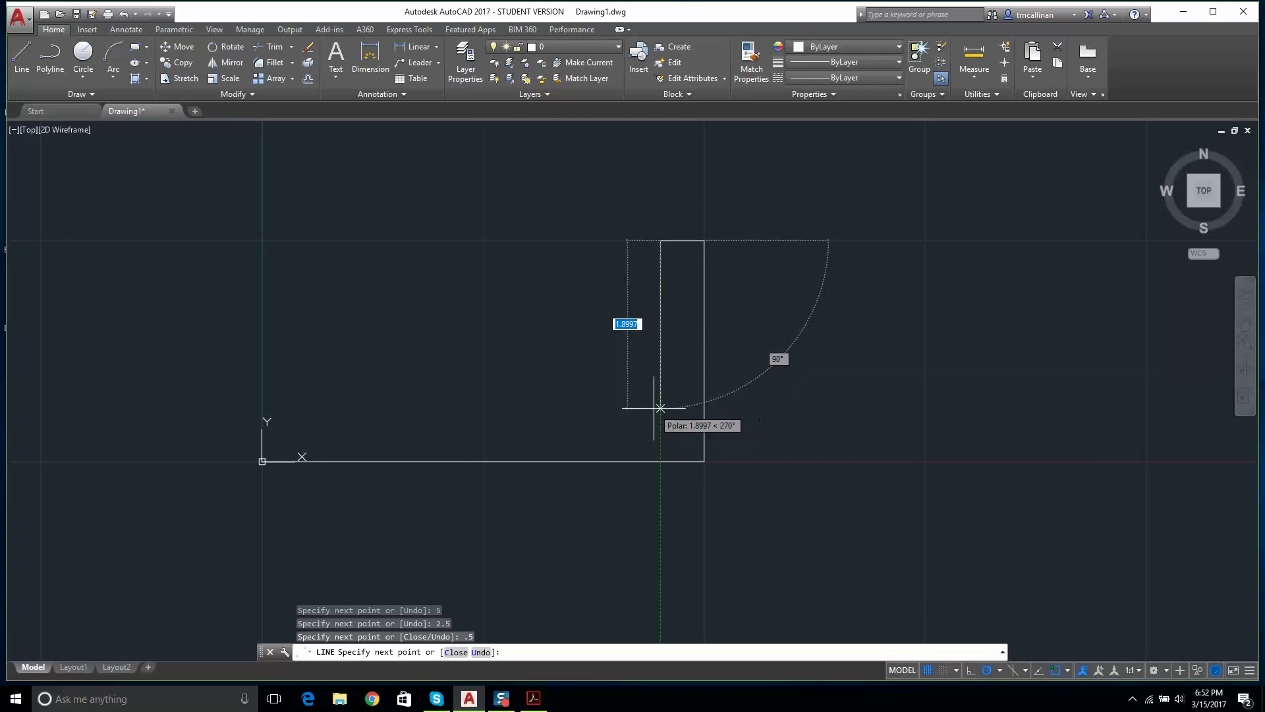
Step: Continue the outline 2 units down the right leg's inner edge and 4 units left along the inner floor
type("2")
key("Return")
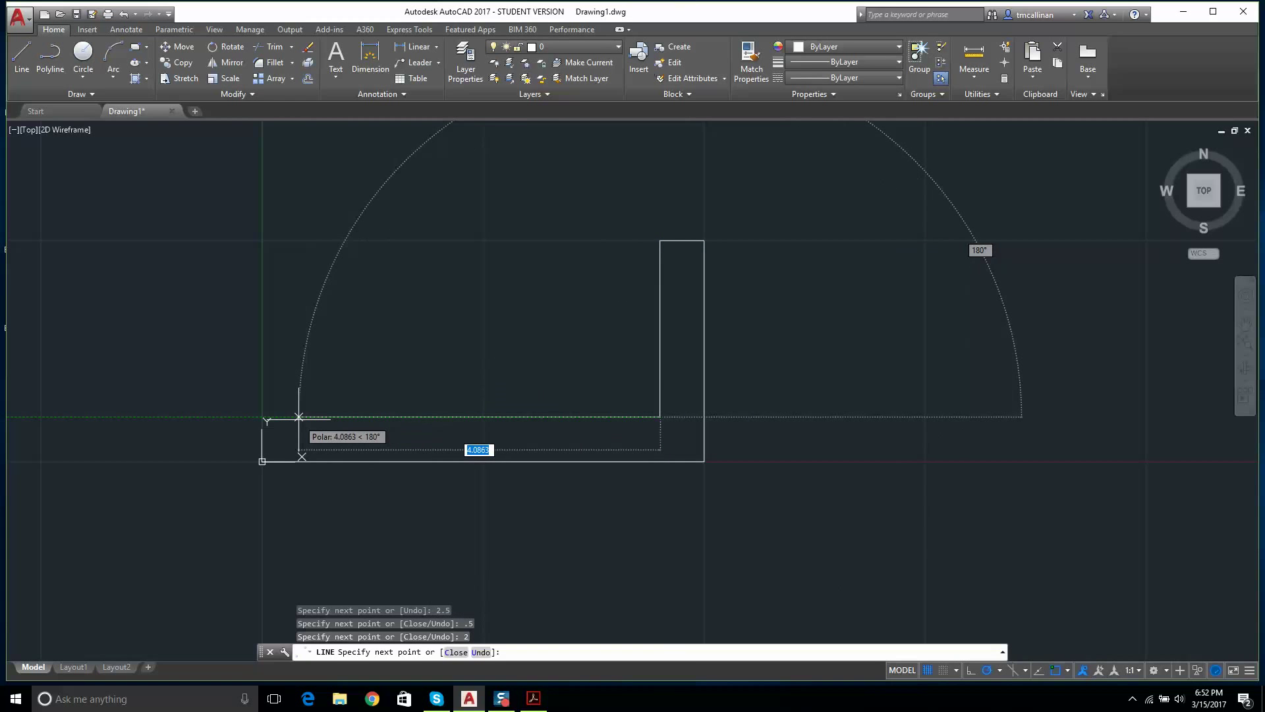
type("4")
key("Return")
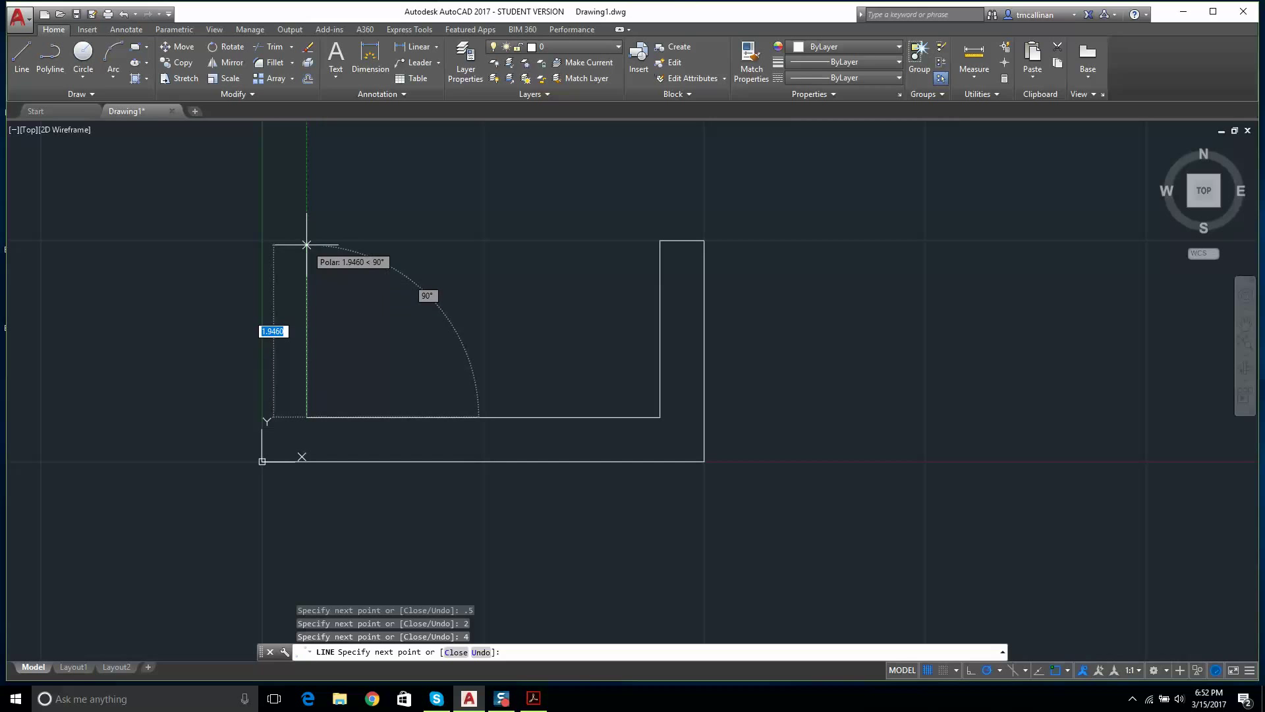
Step: Draw the left leg 2 units up and .5 units left, closing the U-shaped outline back at the origin
type("2")
key("Return")
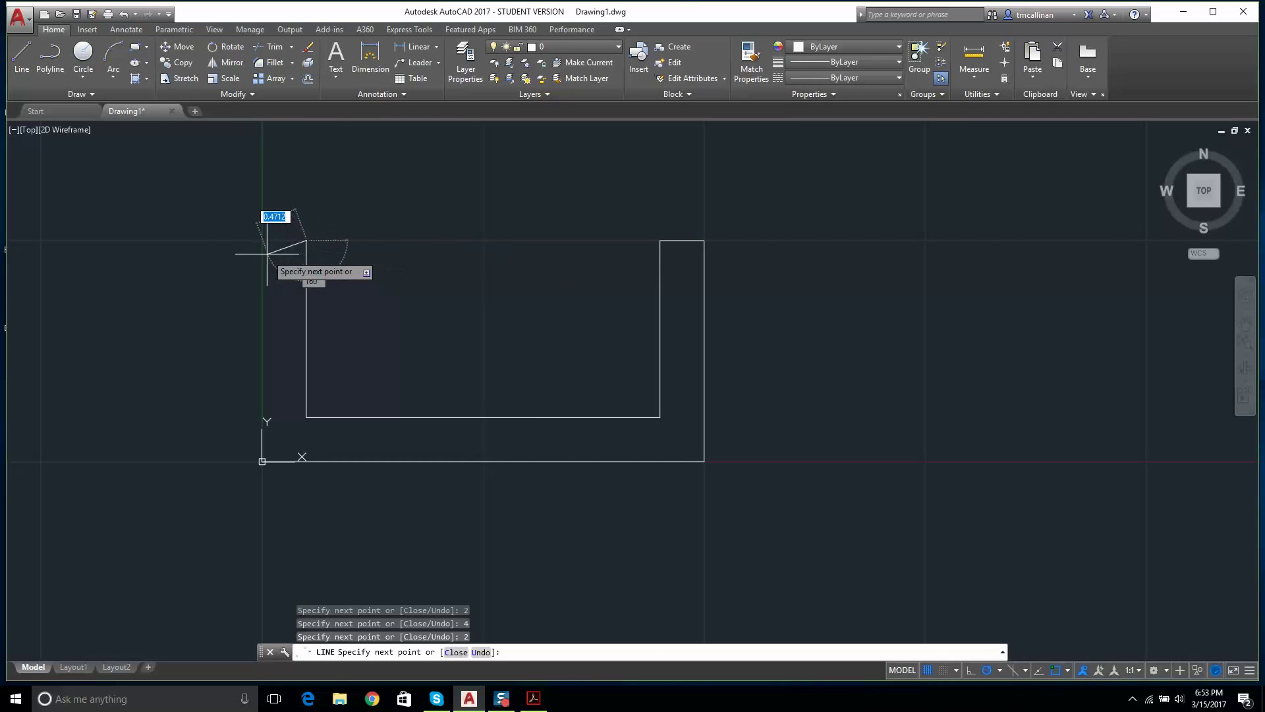
type(".5")
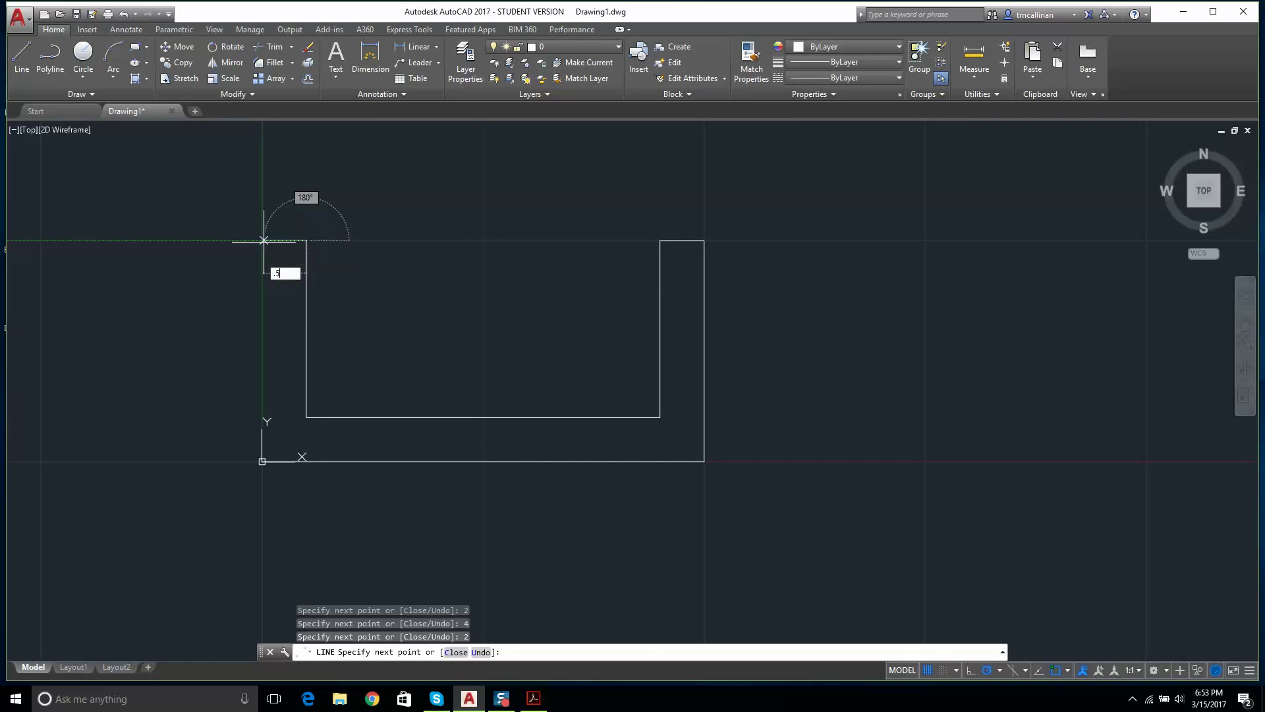
key("Return")
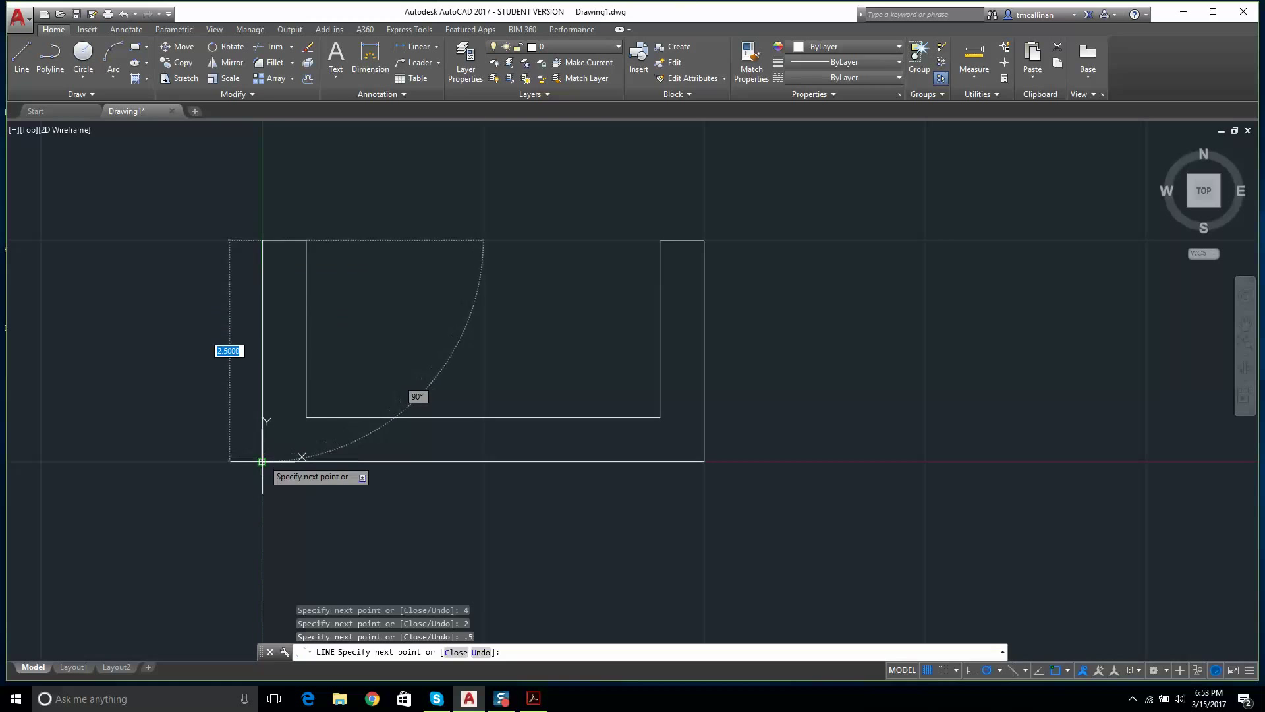
left_click(262, 461)
key("Escape")
Step: Turn off displaying the UCS icon at the origin so it does not overlap the outline's lower-left corner
scroll(518, 356, "up", 2)
scroll(501, 363, "down", 4)
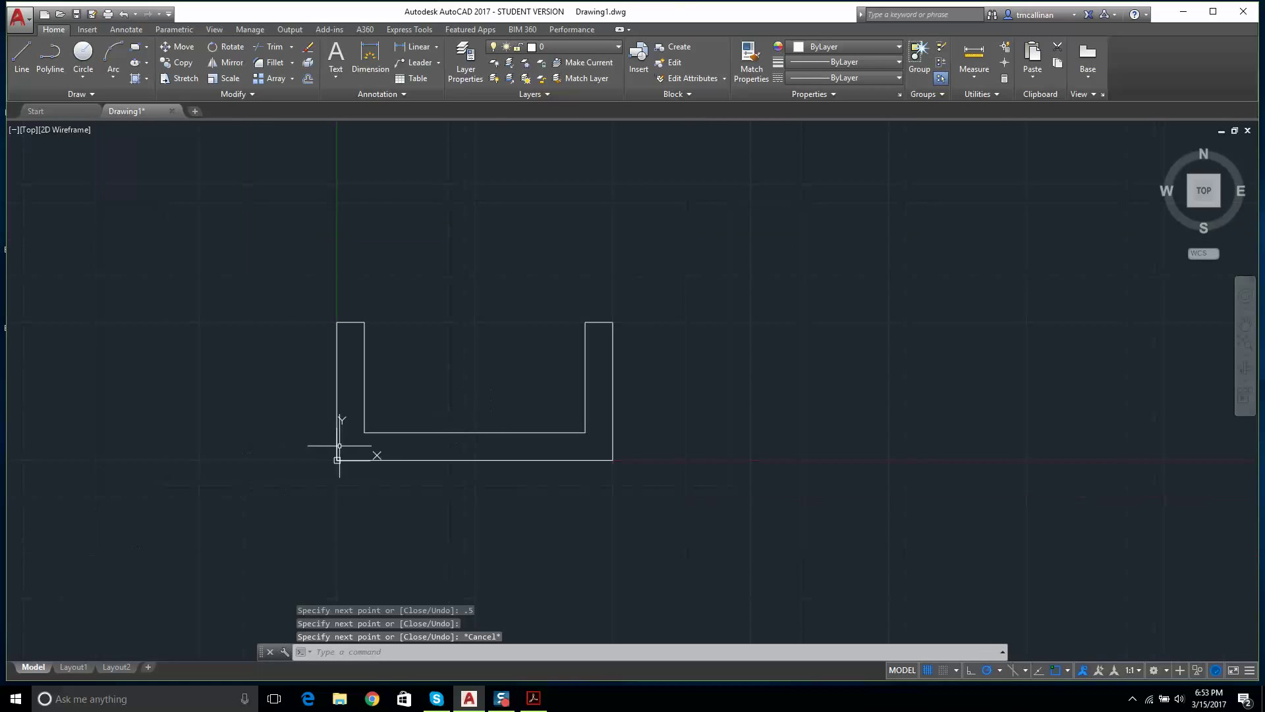
scroll(396, 389, "up", 4)
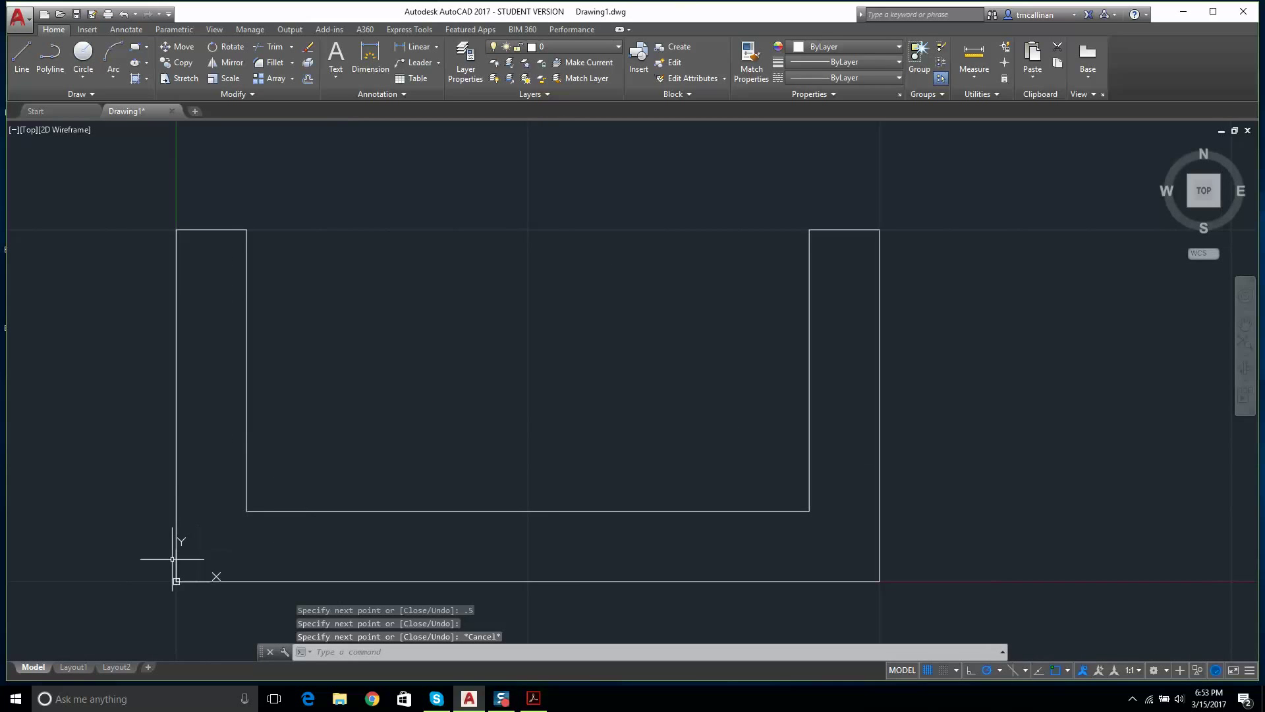
right_click(177, 578)
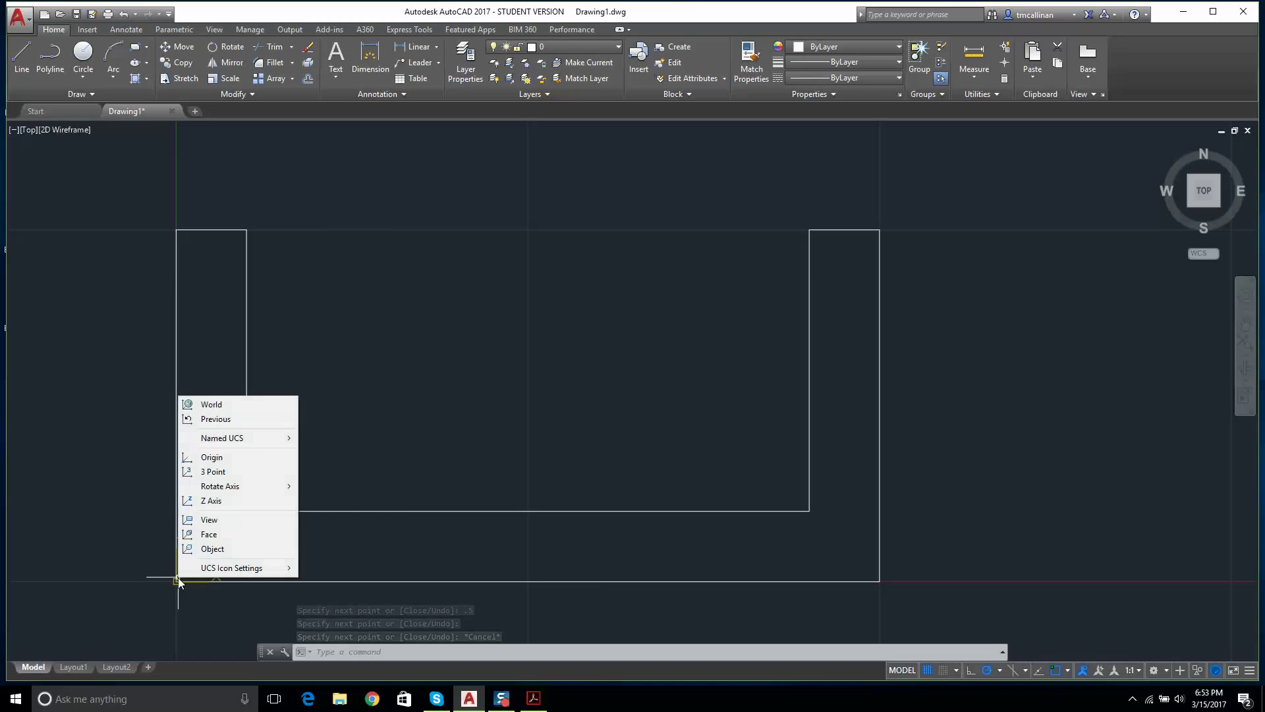
mouse_move(248, 568)
left_click(331, 571)
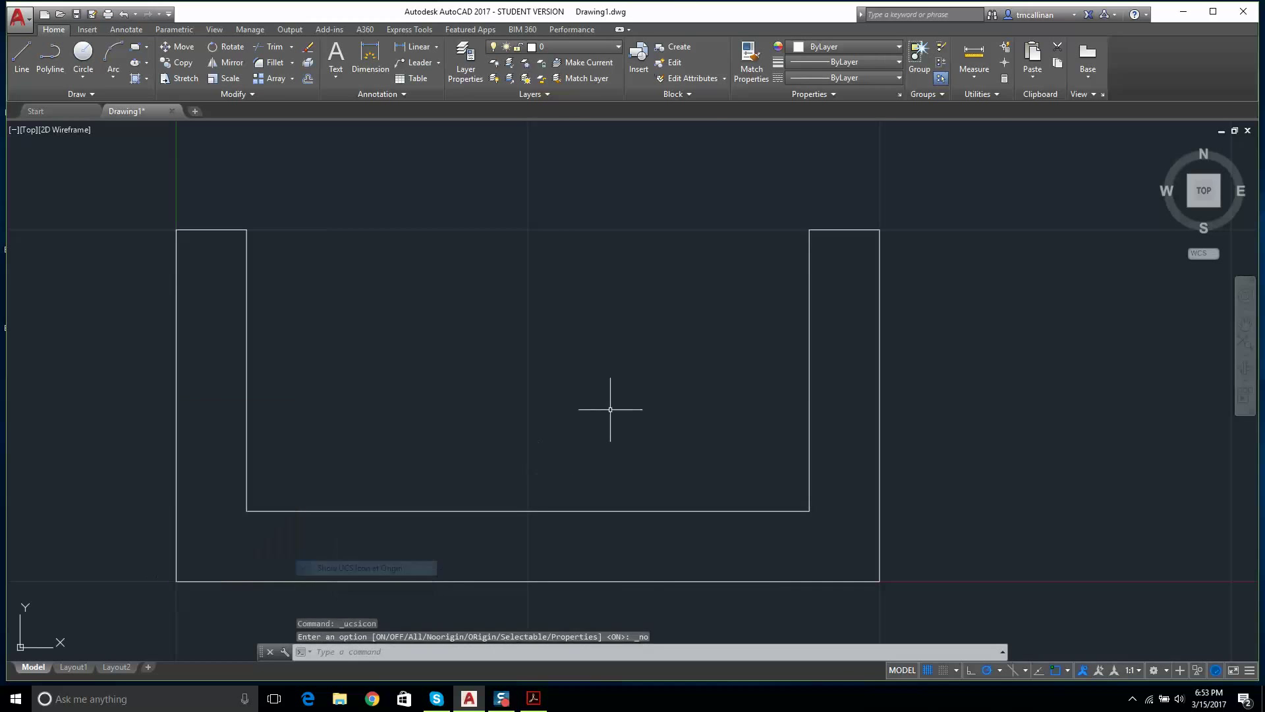
key("Escape")
scroll(610, 405, "down", 4)
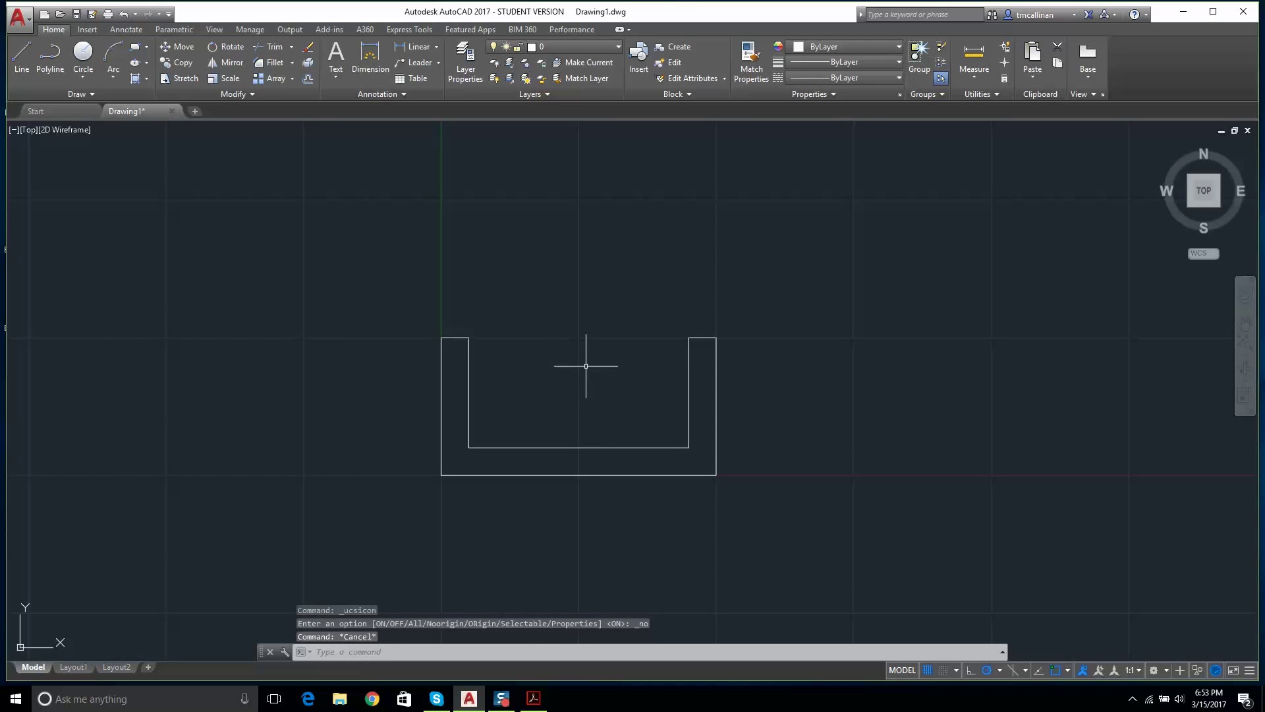
scroll(567, 435, "up", 4)
scroll(580, 415, "down", 4)
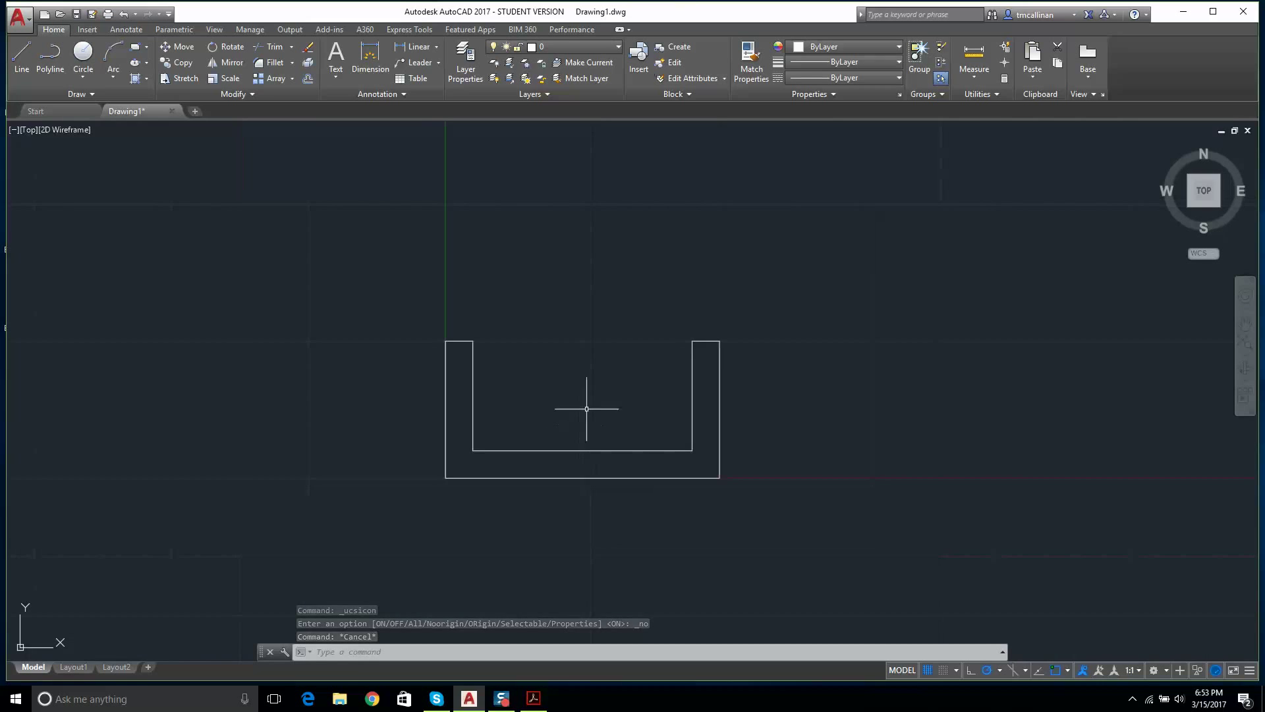
Step: Create a new layer for construction geometry and try to name it Const 1
left_click(475, 54)
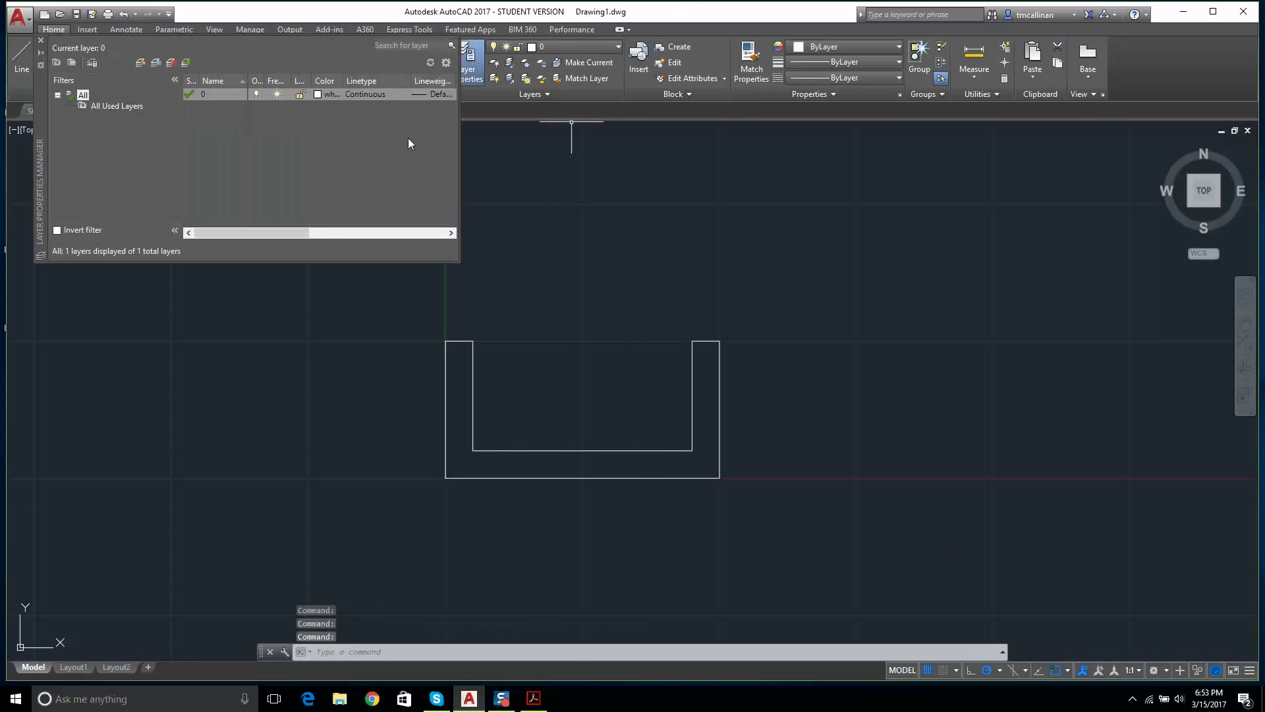
right_click(207, 123)
left_click(270, 182)
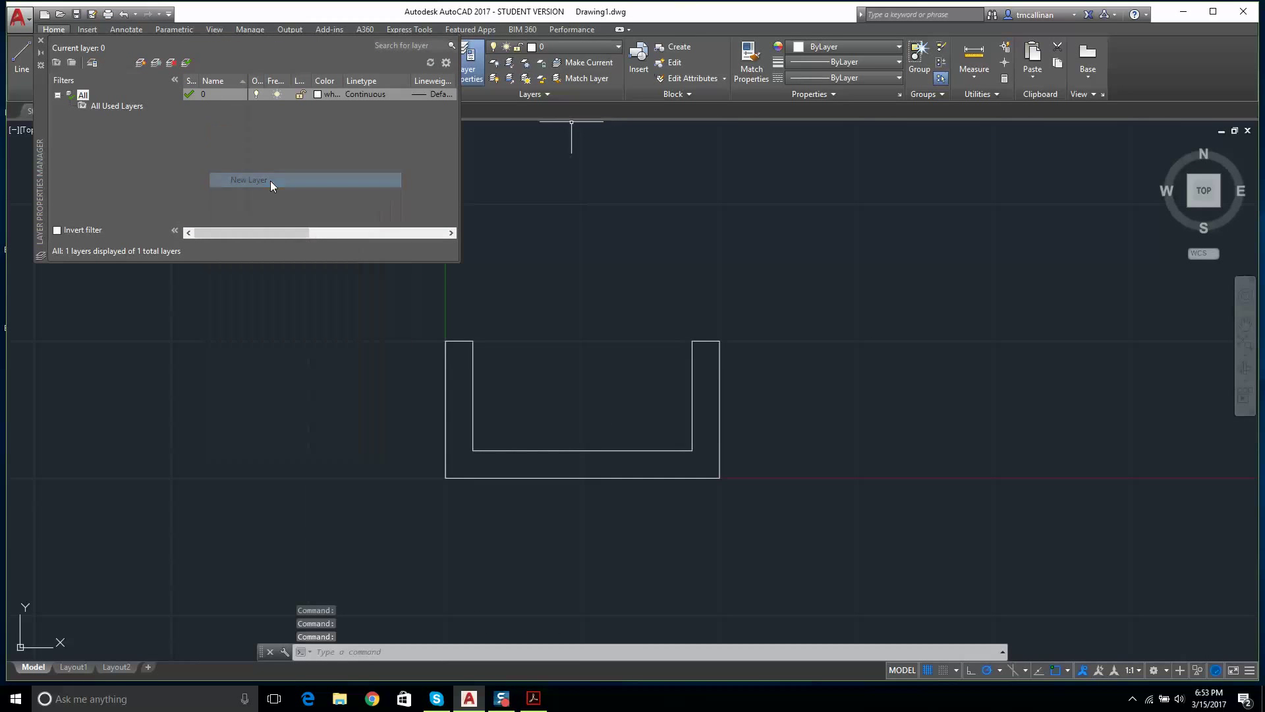
type("const 1")
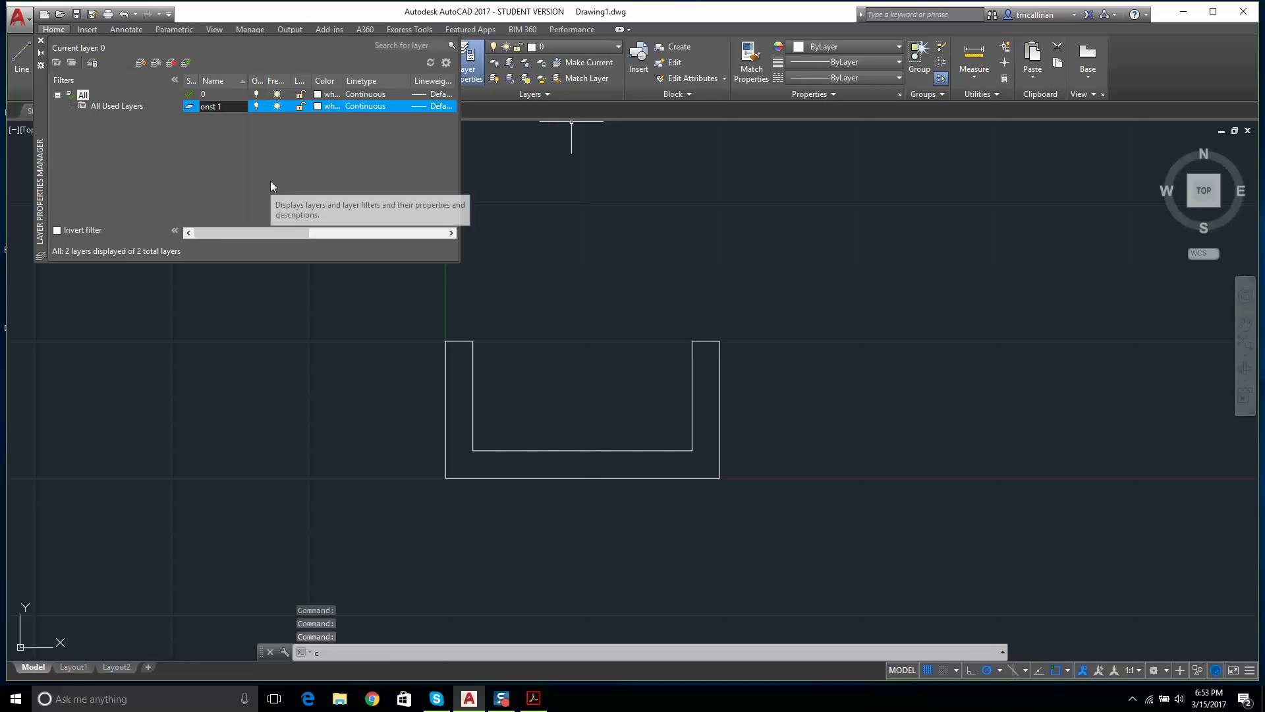
key("BackSpace")
key("BackSpace")
key("BackSpace")
key("BackSpace")
type("Const")
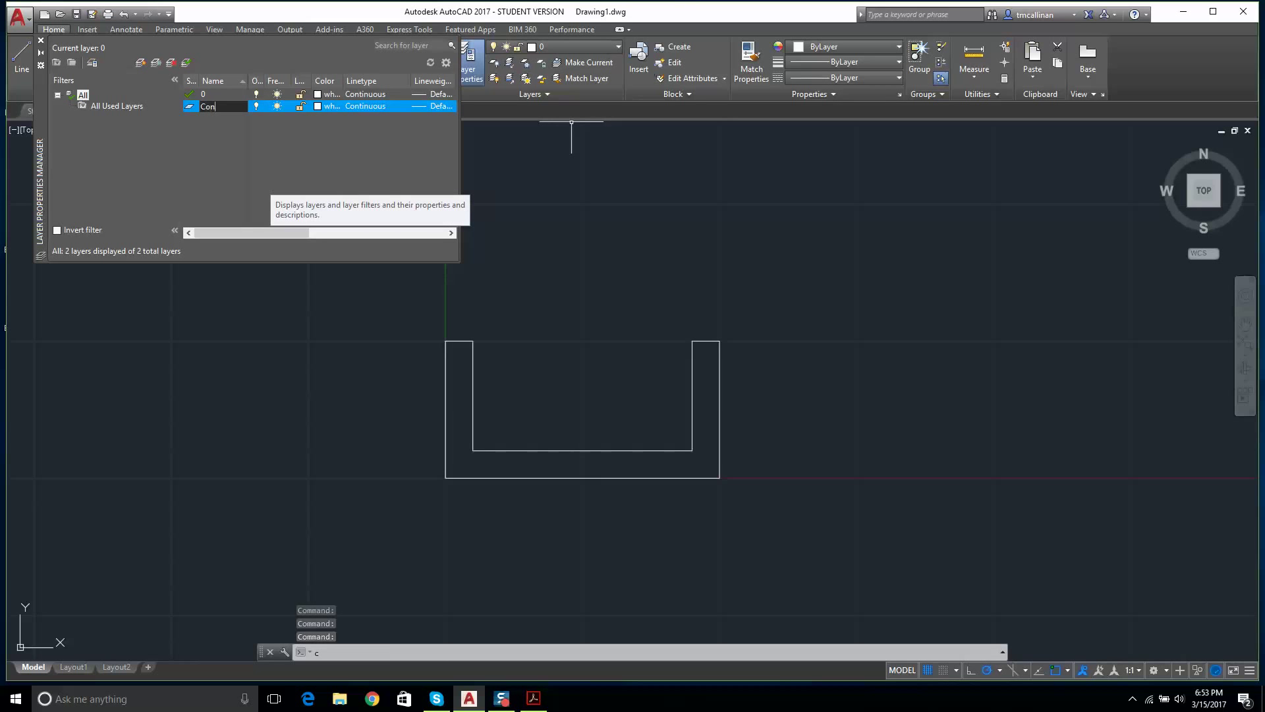
key("BackSpace")
key("BackSpace")
type("st 1")
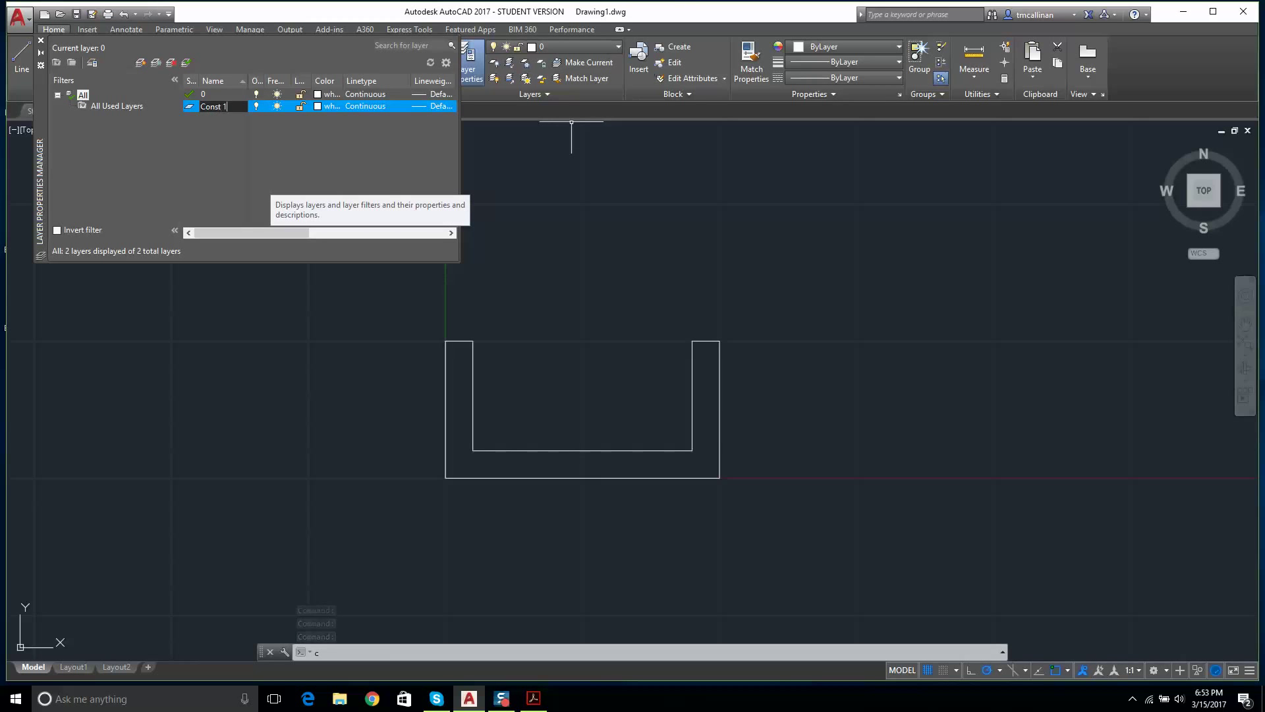
key("Return")
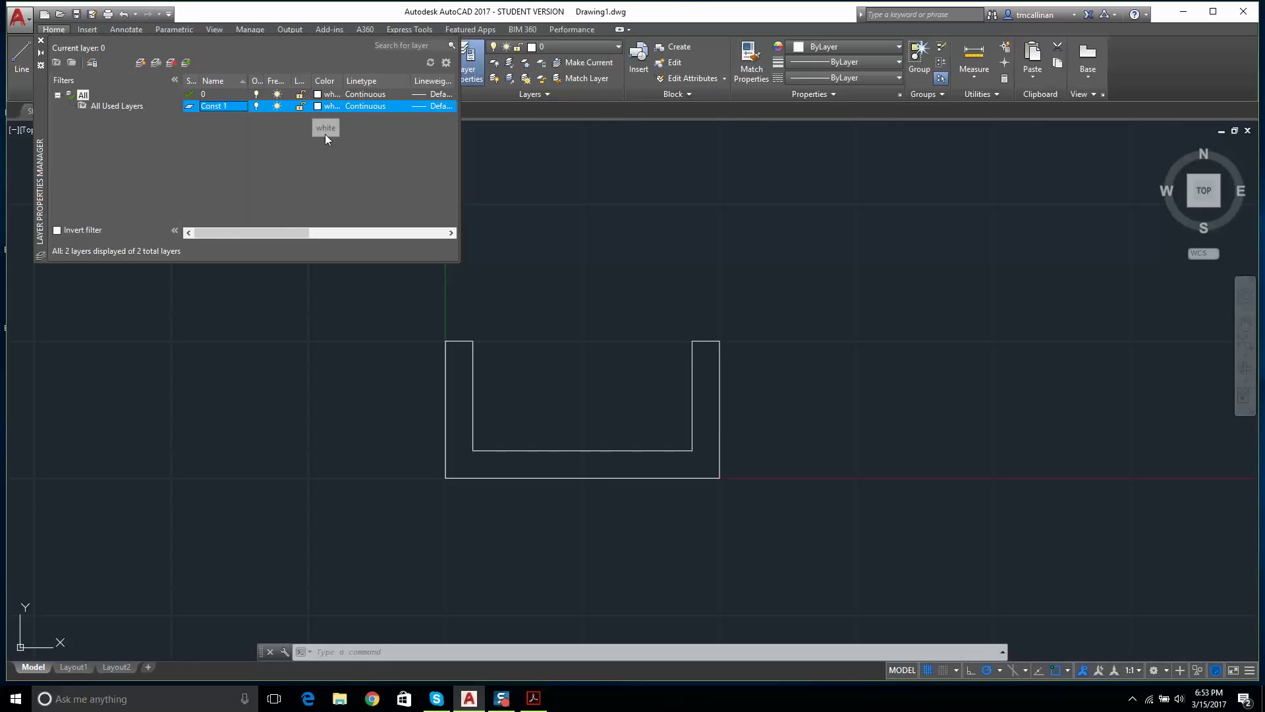
Step: Try to set the Const 1 layer's color to yellow and make it the current layer
left_click(332, 106)
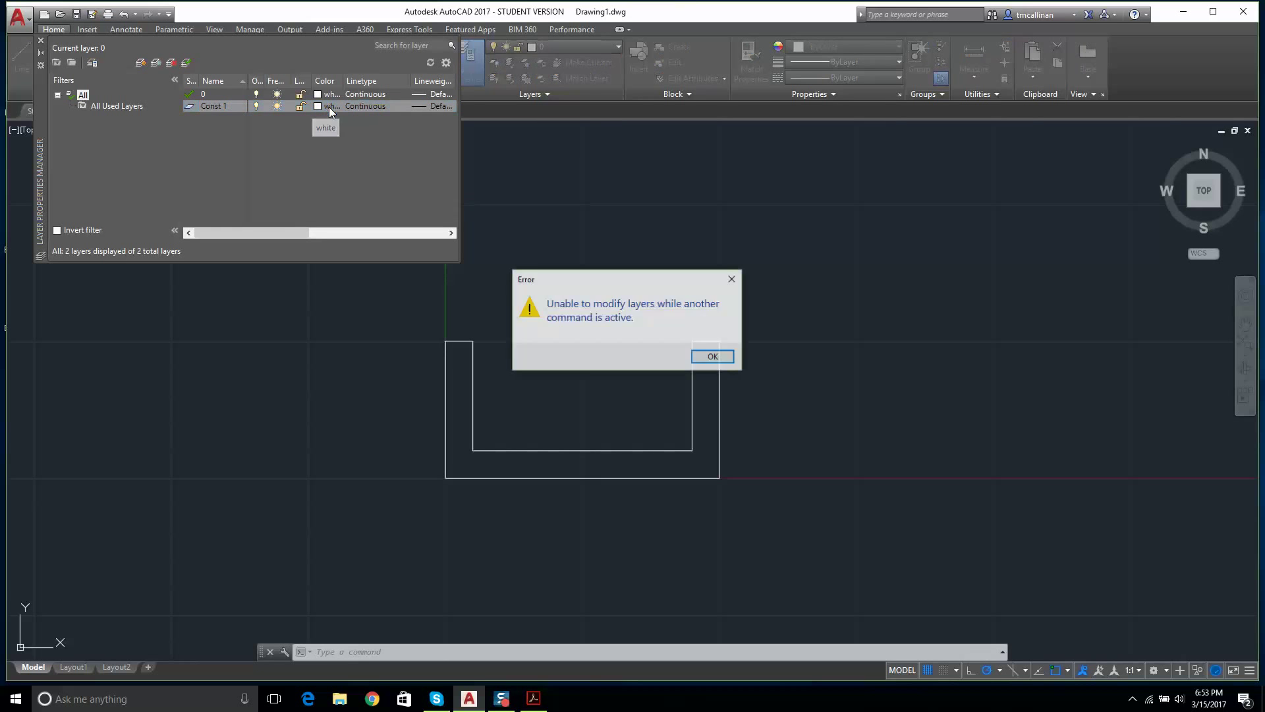
left_click(714, 357)
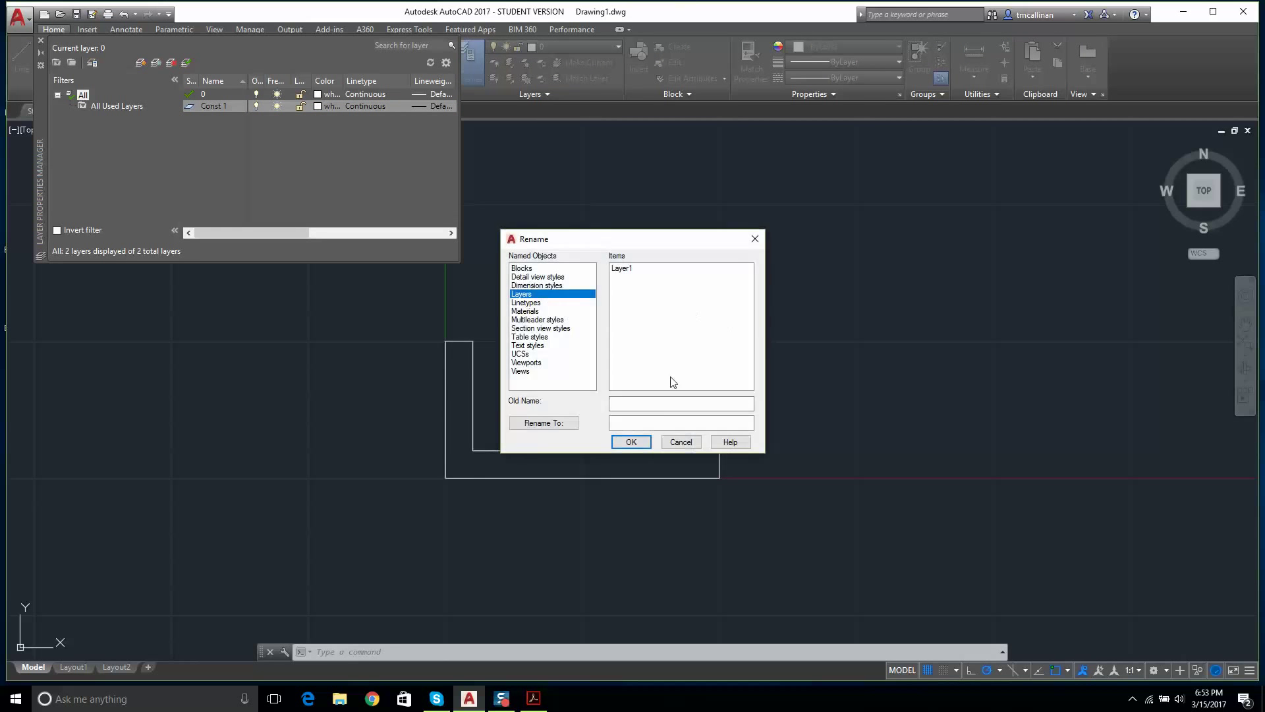
left_click(679, 438)
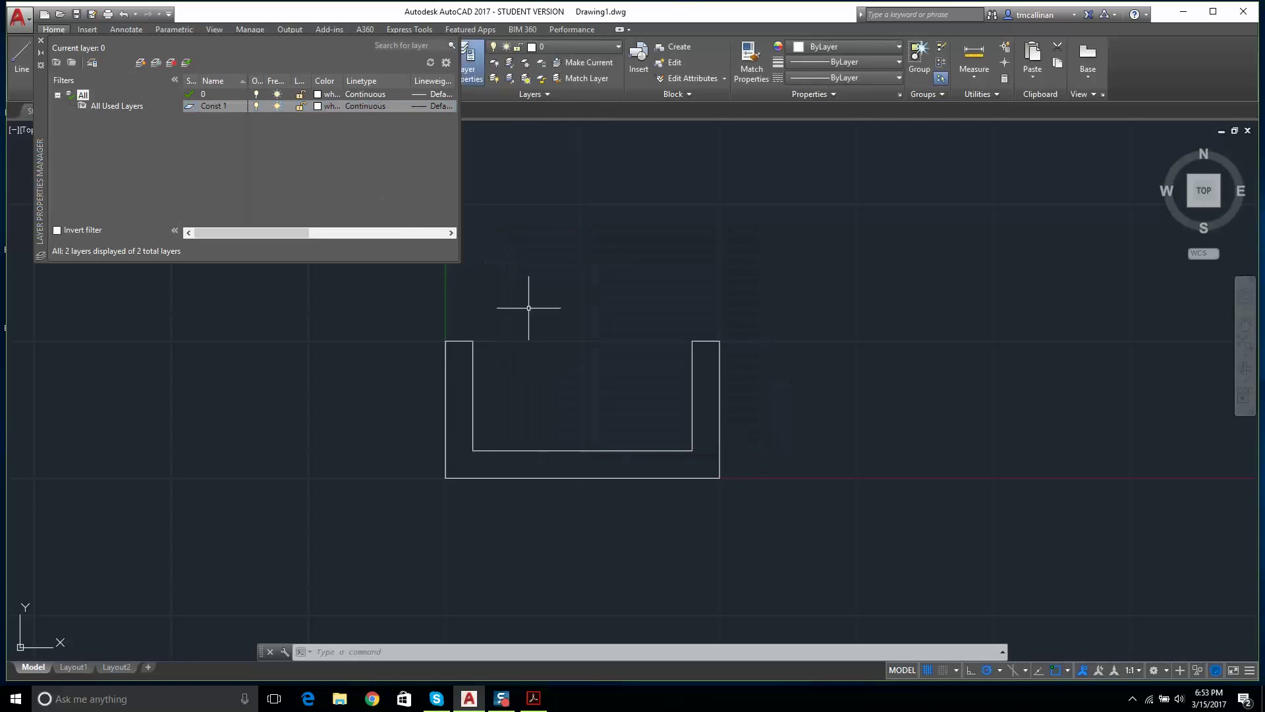
left_click(331, 108)
left_click(542, 378)
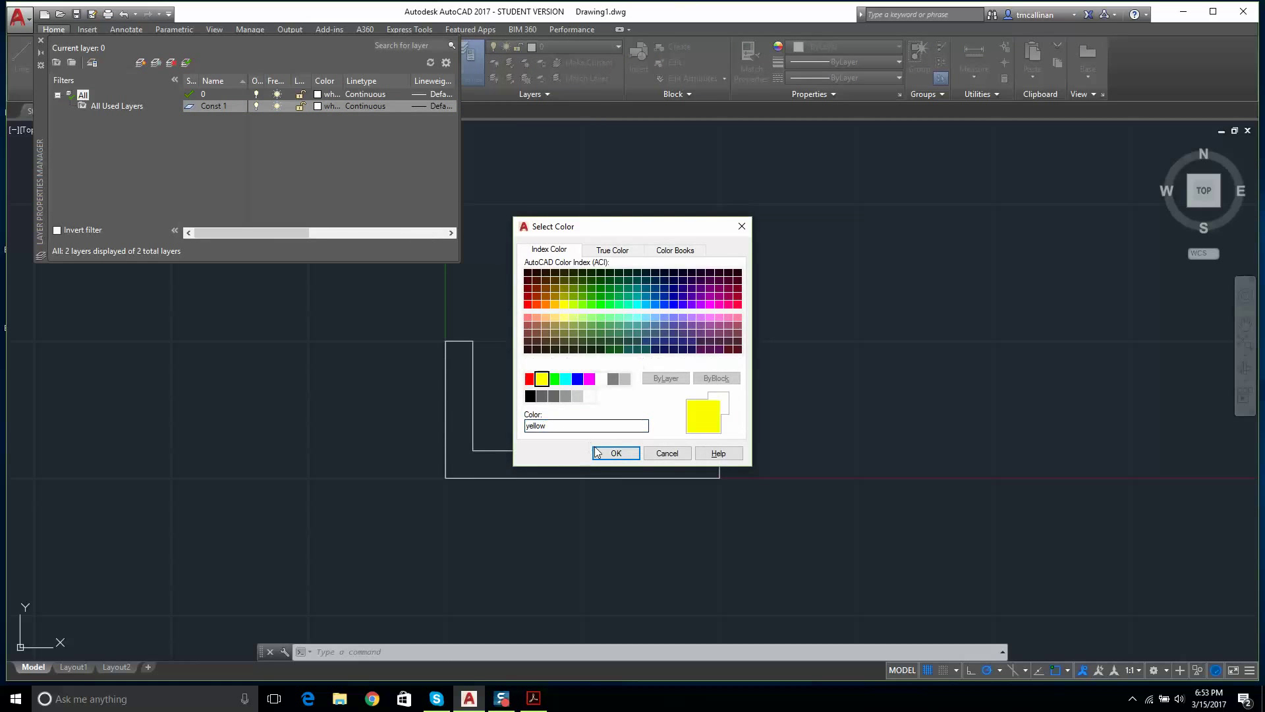
left_click(596, 453)
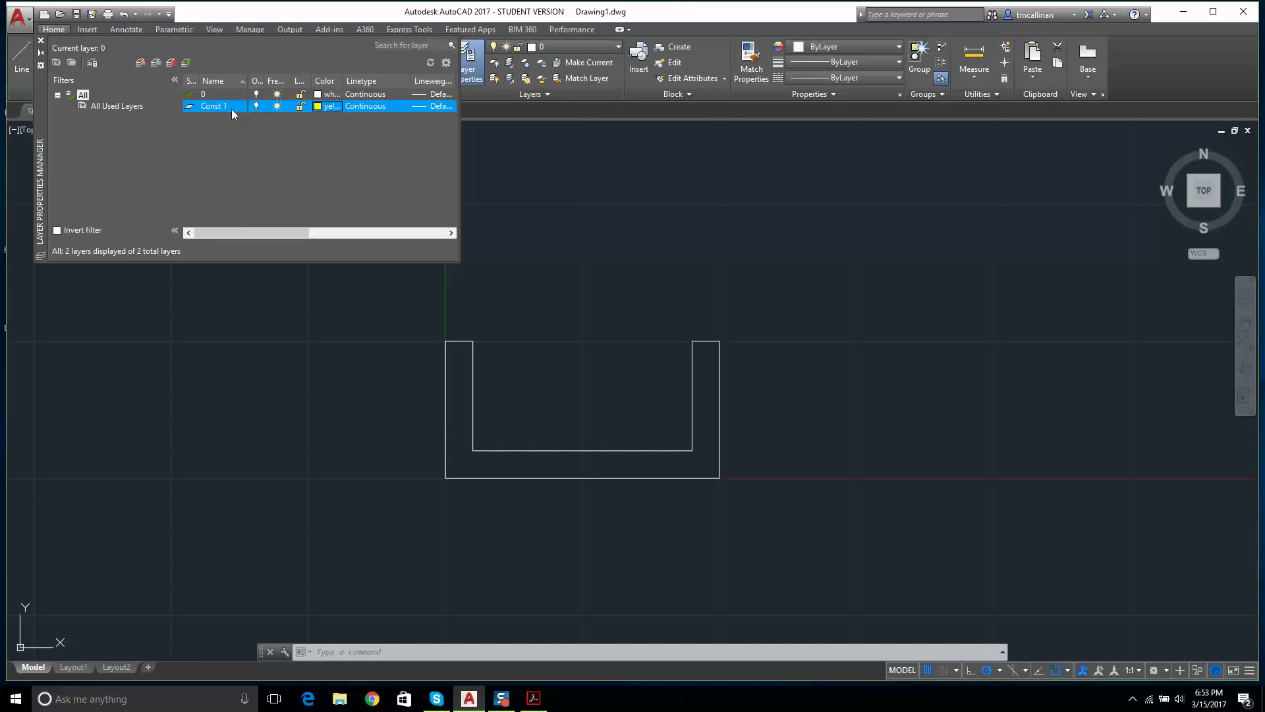
double_click(191, 106)
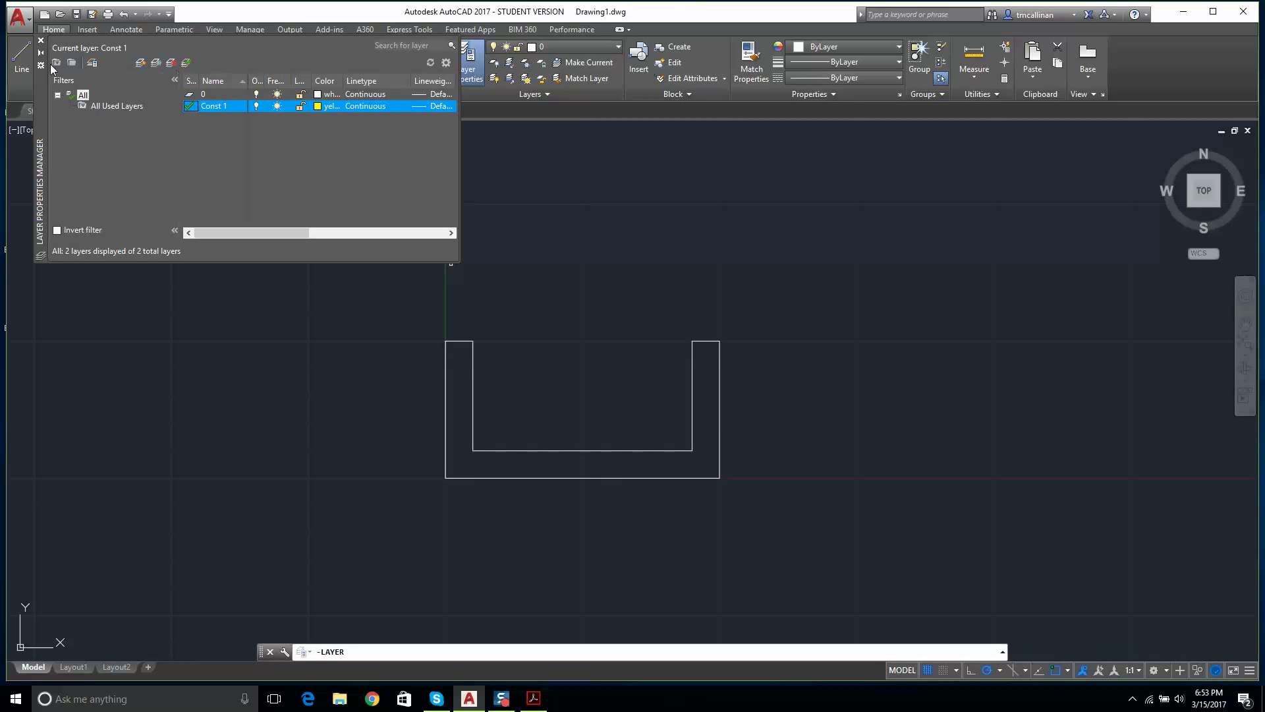
left_click(40, 40)
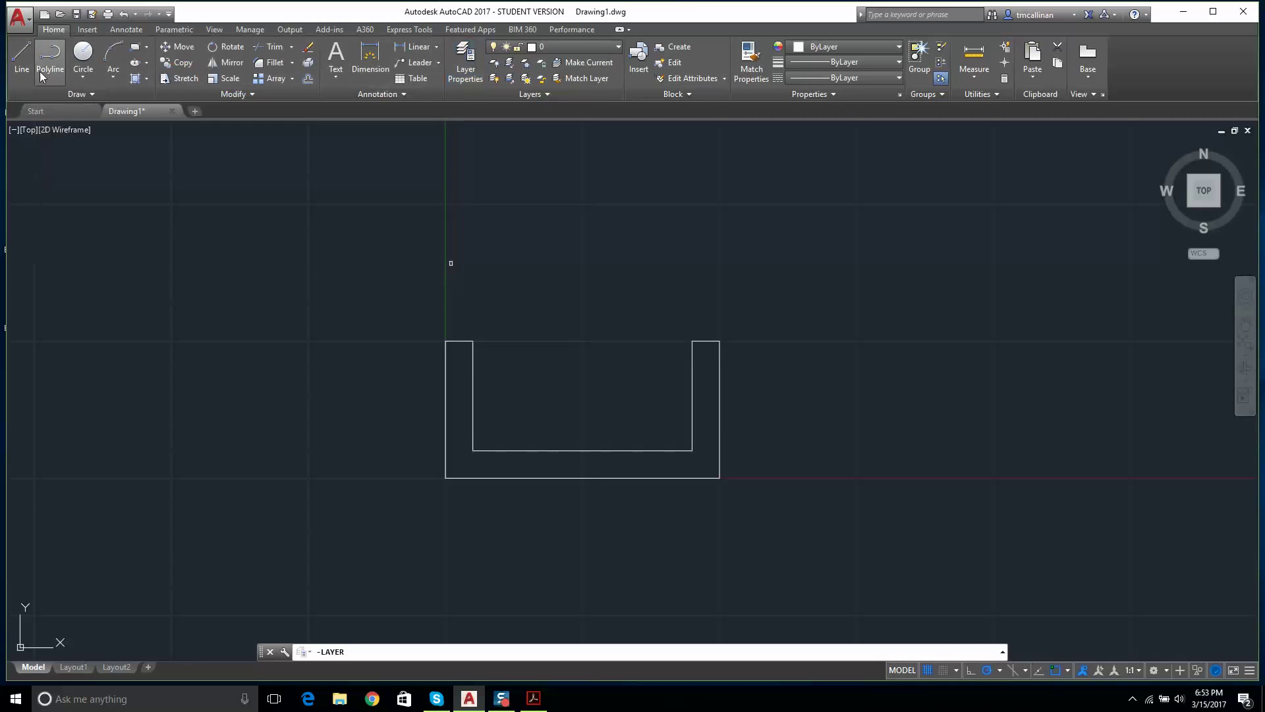
Step: Draw a vertical and a horizontal construction line through the outline's lower-left corner at the origin
left_click(81, 93)
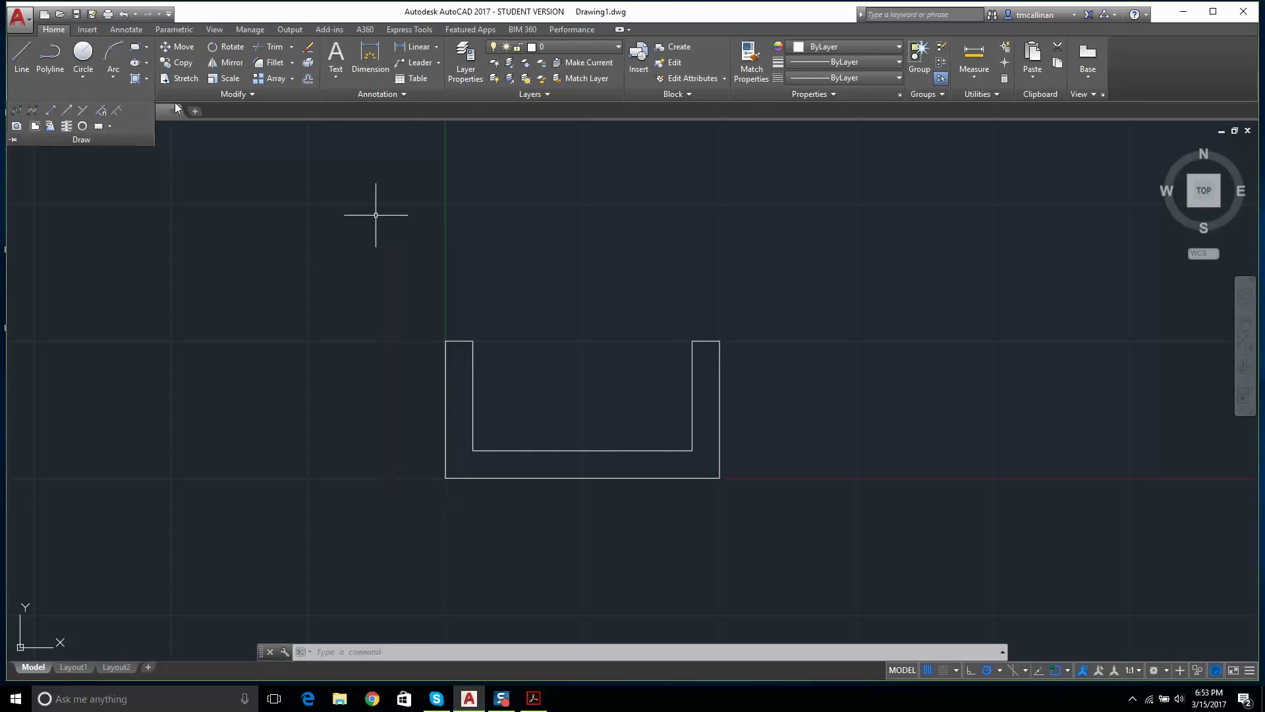
left_click(50, 113)
left_click(446, 478)
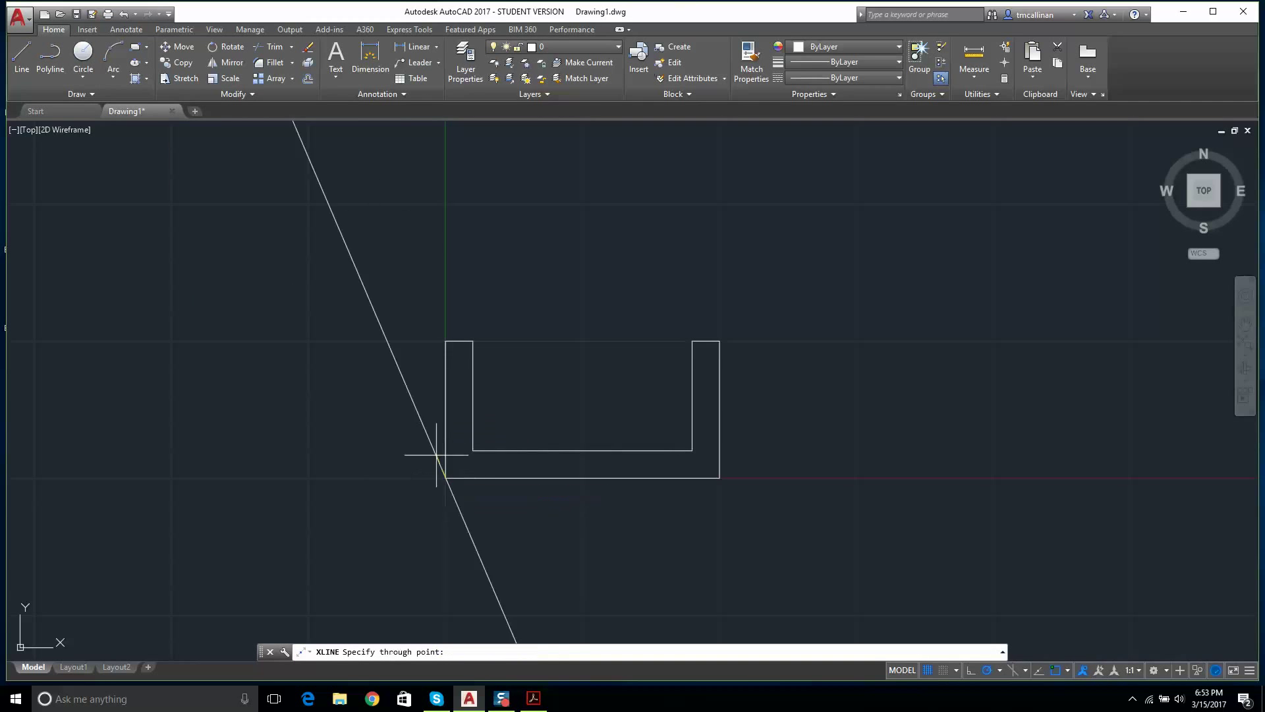
left_click(445, 241)
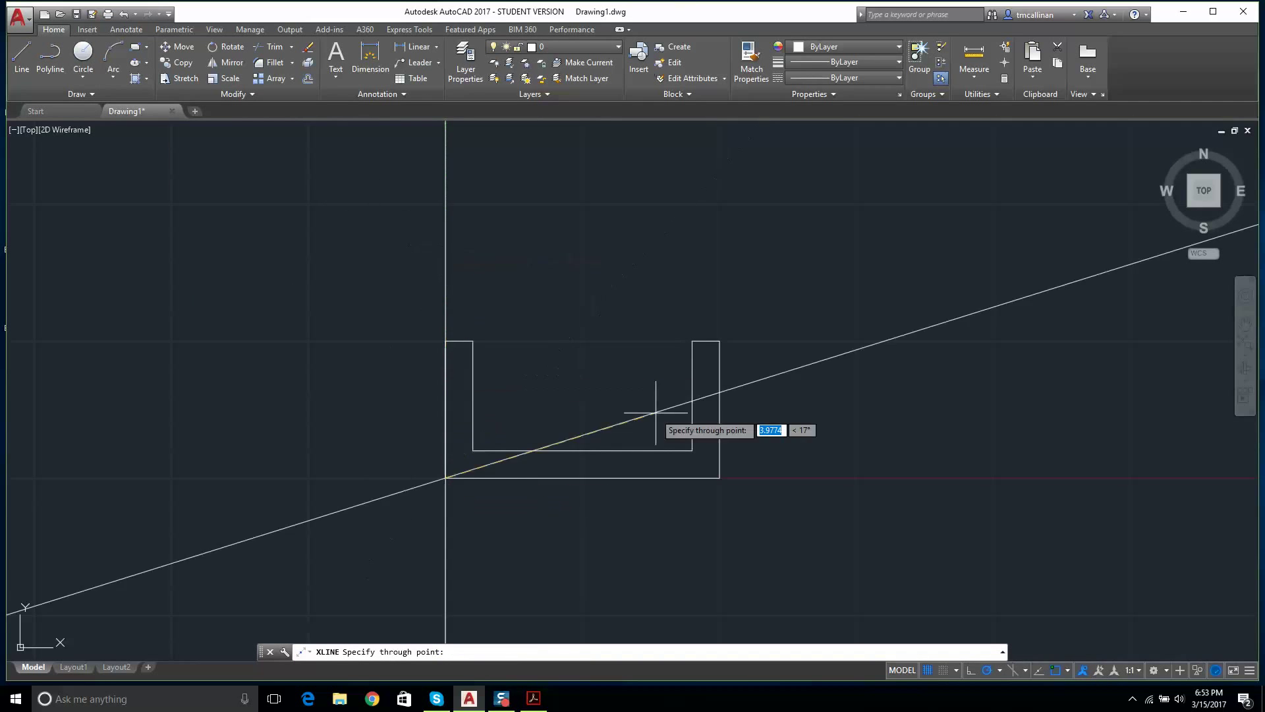
left_click(776, 477)
key("Return")
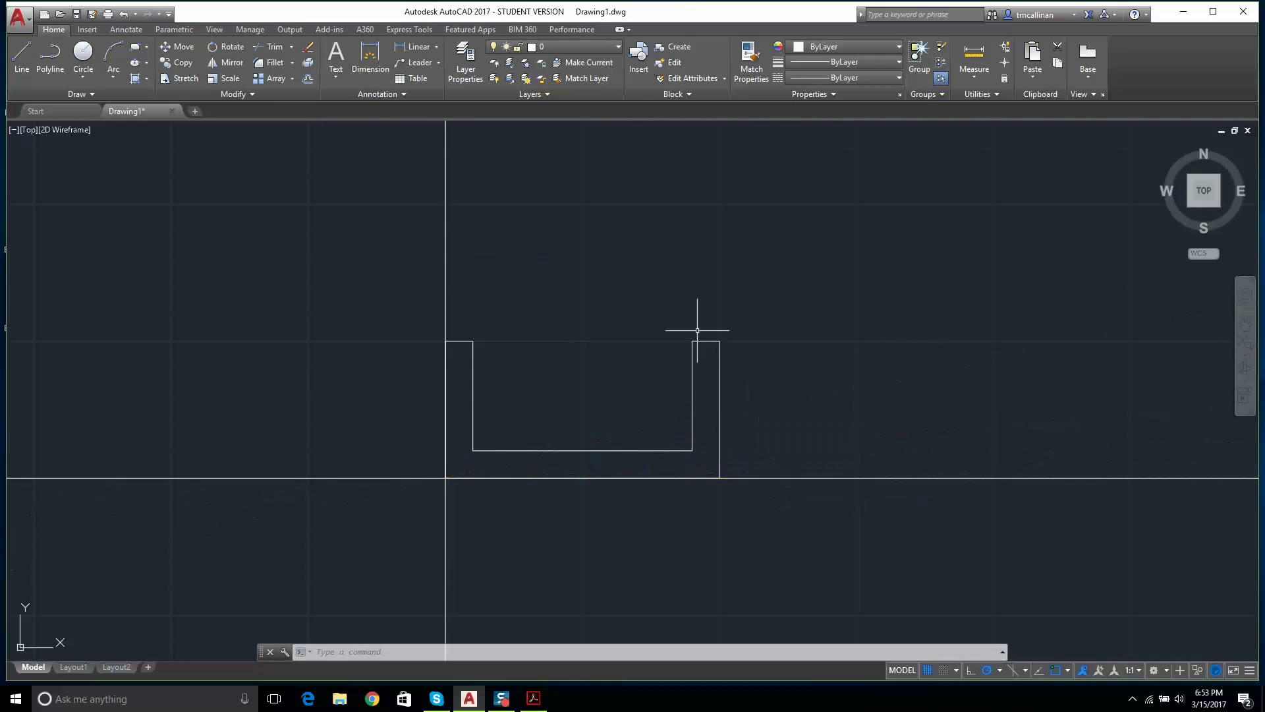
Step: Make Layer1 the current layer and rename it CONST 1
left_click(560, 47)
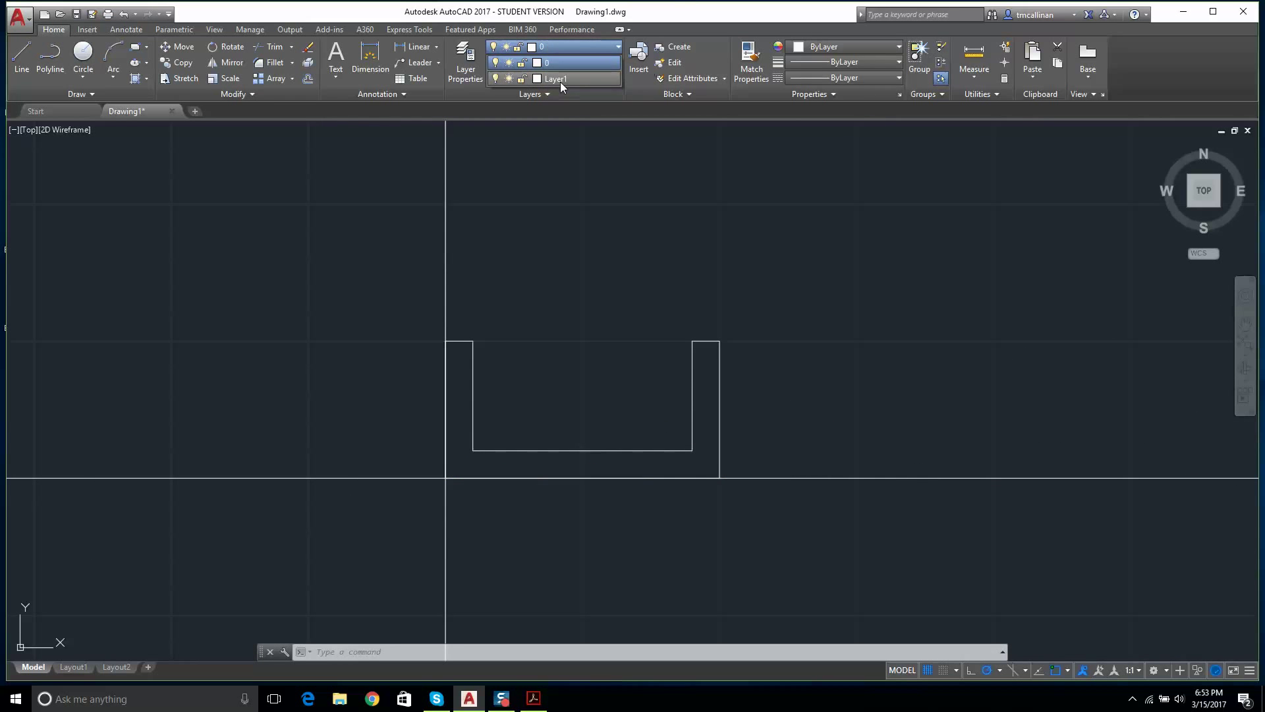
left_click(466, 54)
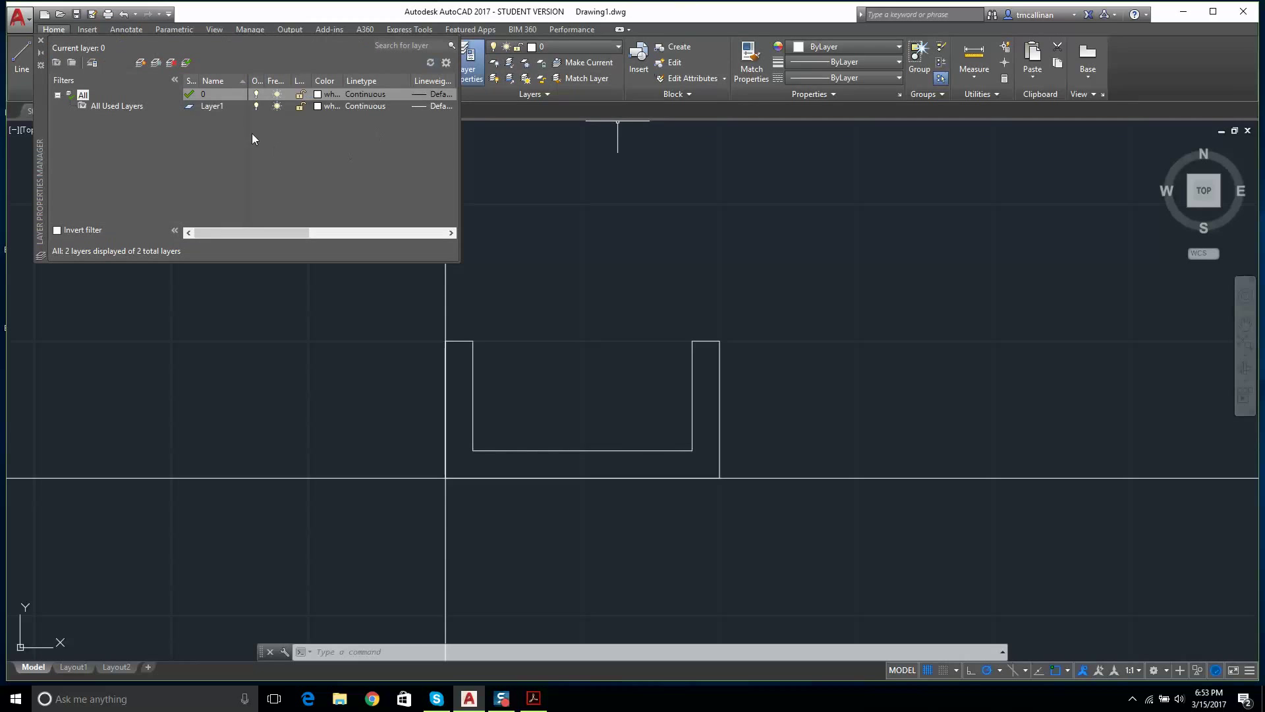
left_click(212, 108)
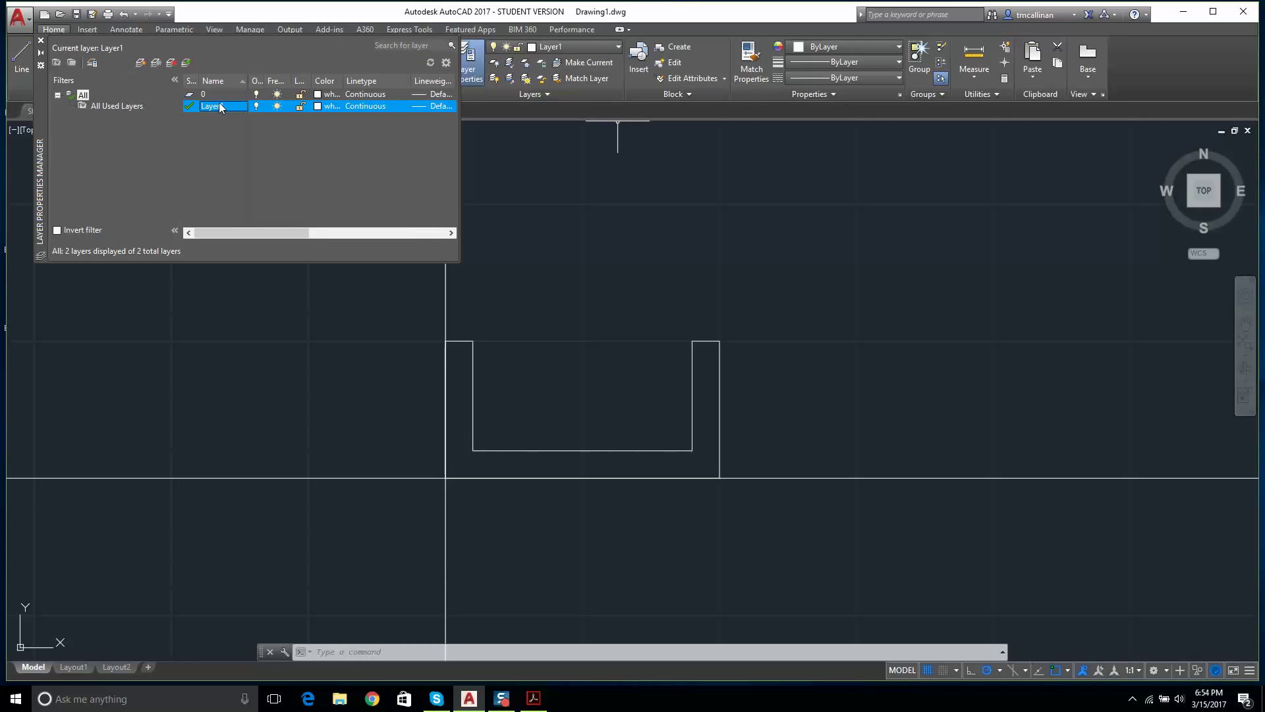
right_click(230, 104)
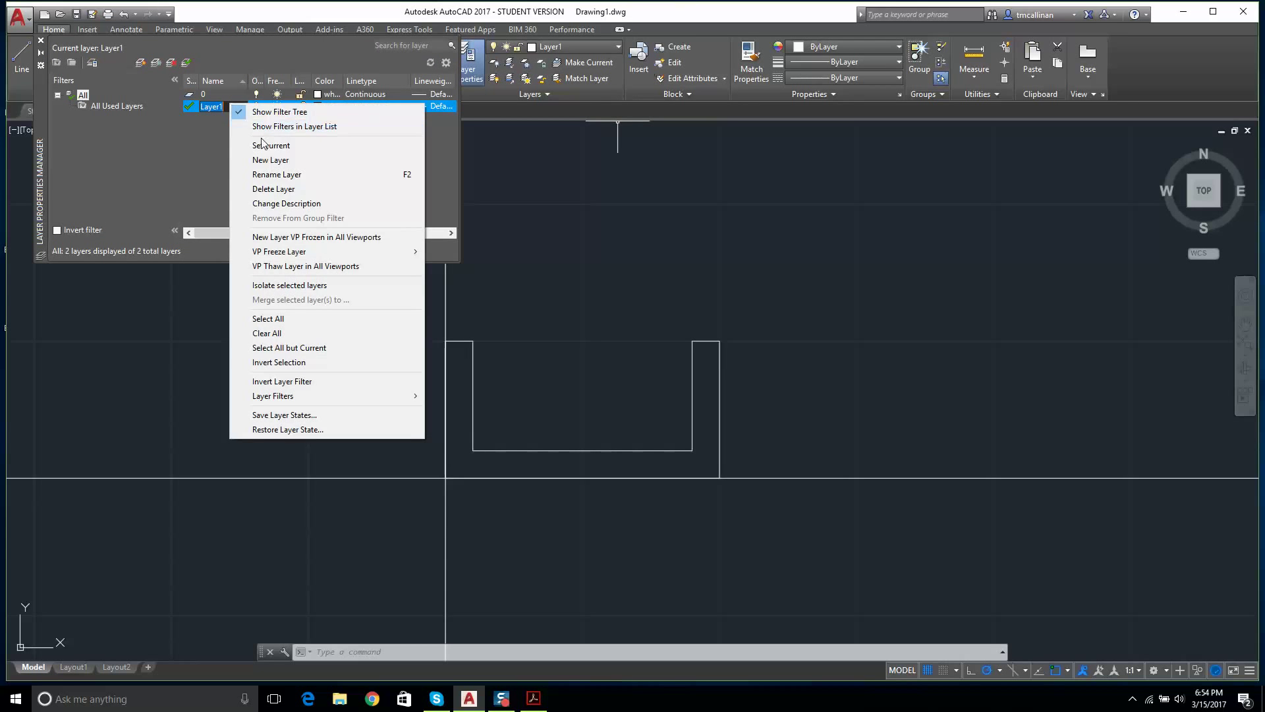
left_click(272, 175)
type("CONST 1")
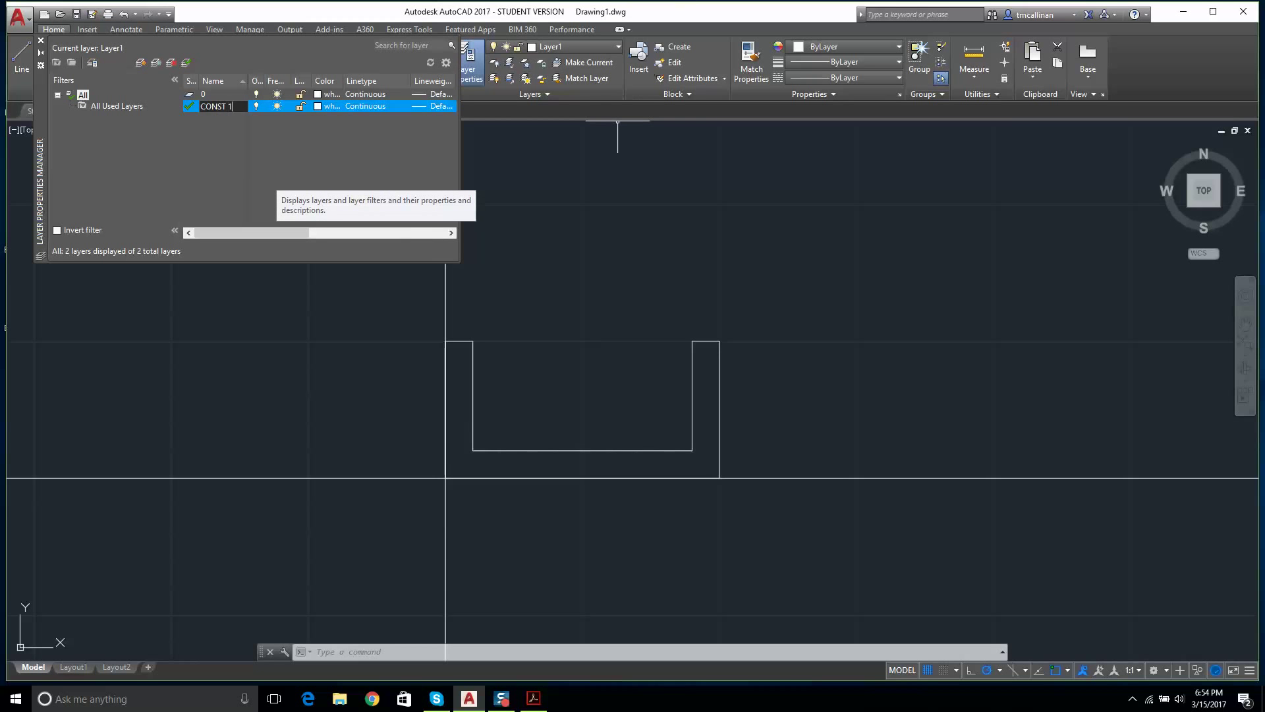
Step: Set the CONST 1 layer's color to yellow and choose it as the current layer
left_click(327, 106)
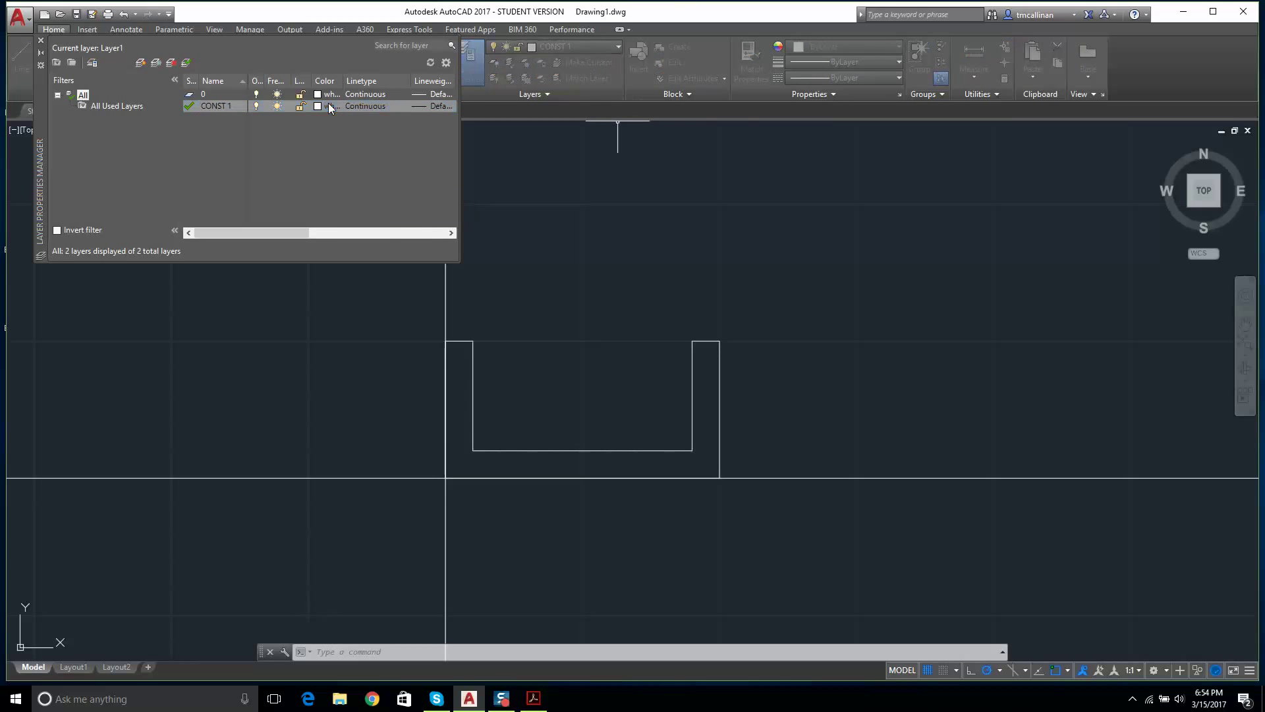
left_click(542, 378)
left_click(616, 453)
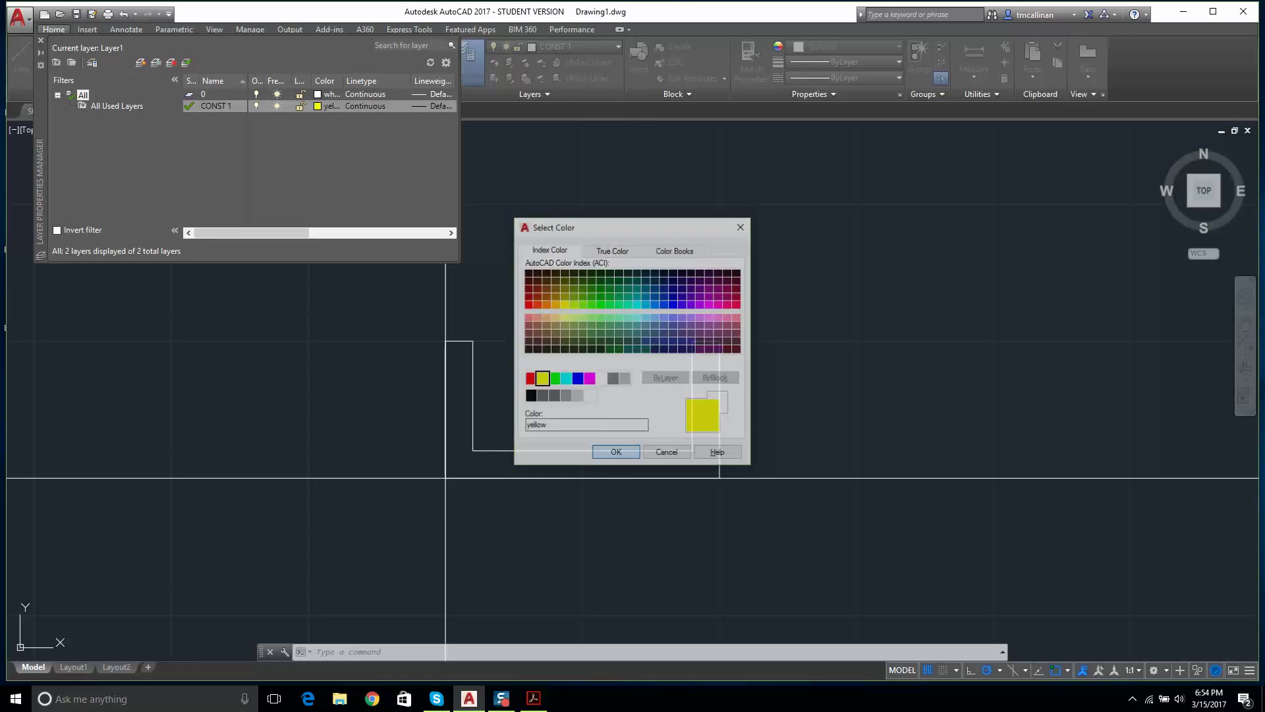
left_click(40, 41)
left_click(564, 48)
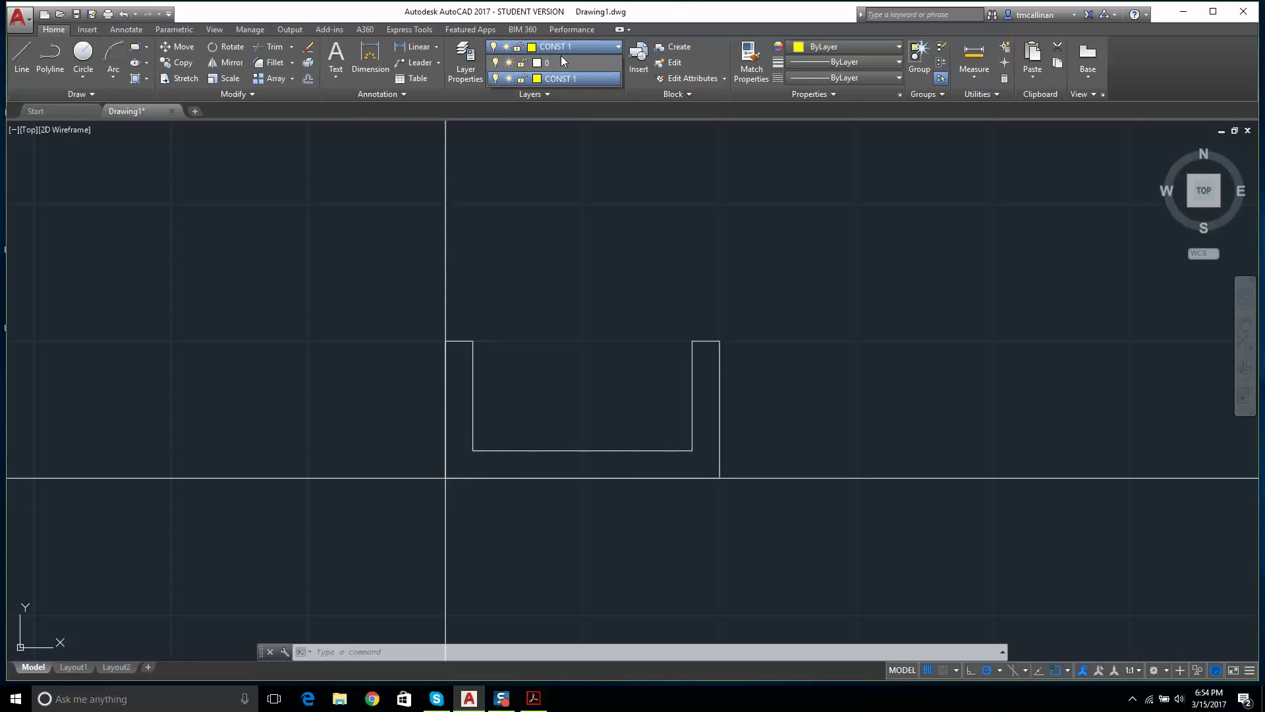
left_click(560, 78)
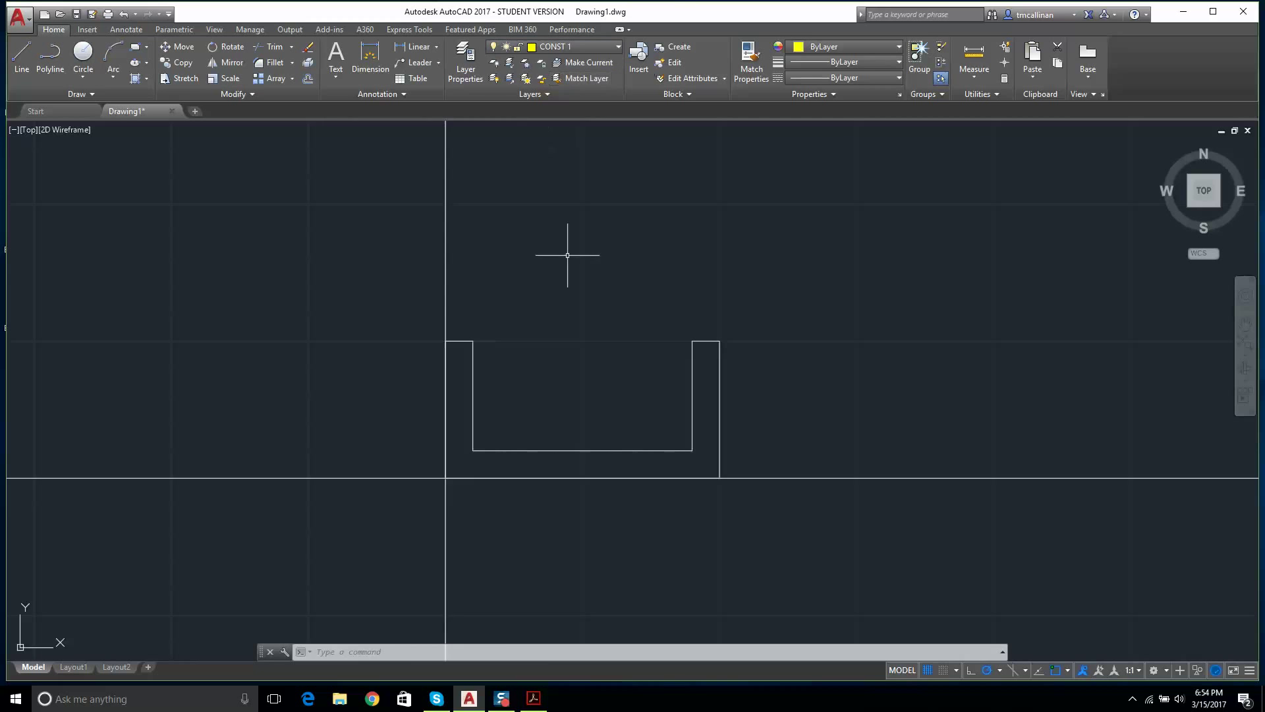
Step: Move the vertical and horizontal construction lines through the origin onto the CONST 1 layer
left_click(567, 255)
left_click(390, 169)
left_click(891, 532)
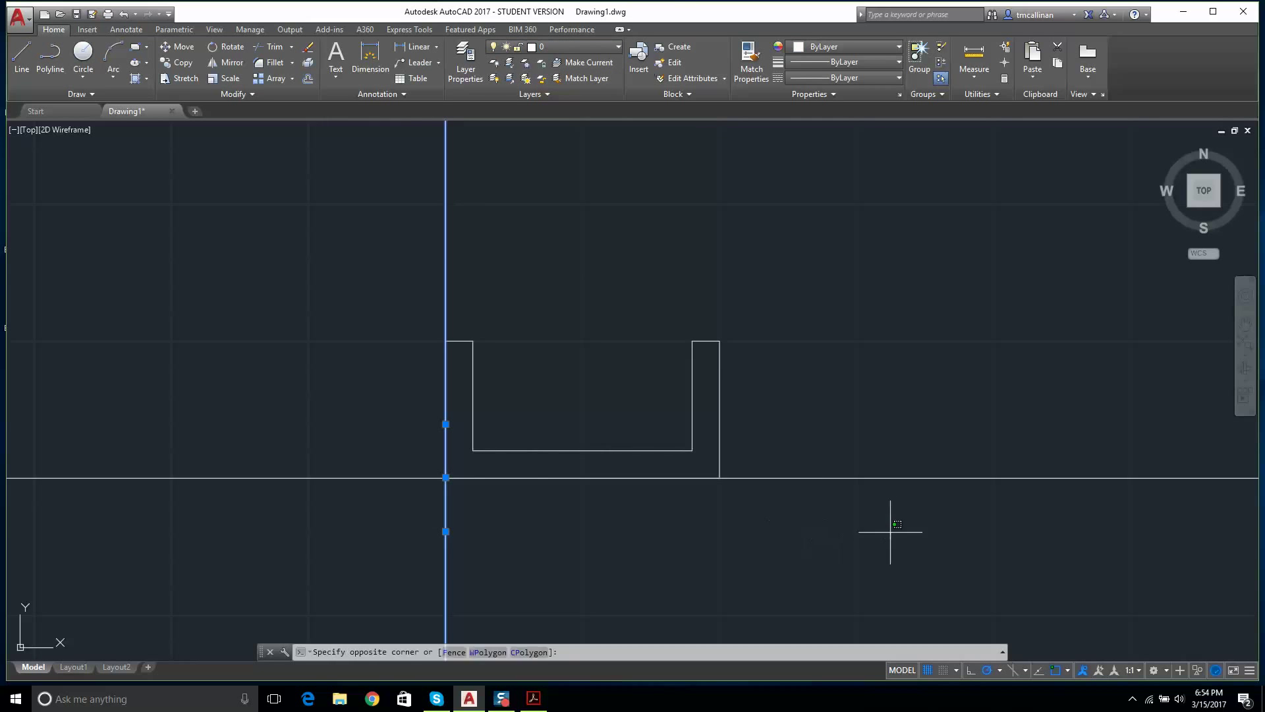
left_click(837, 424)
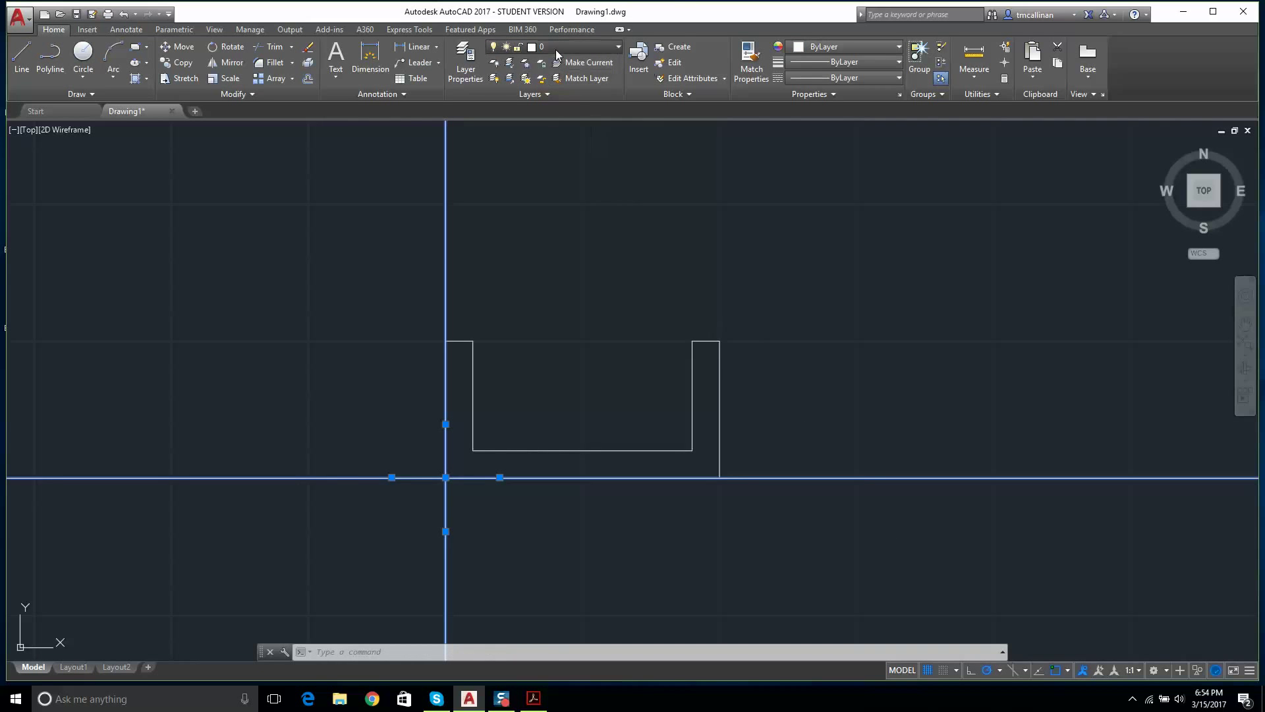
left_click(556, 49)
left_click(559, 79)
key("Escape")
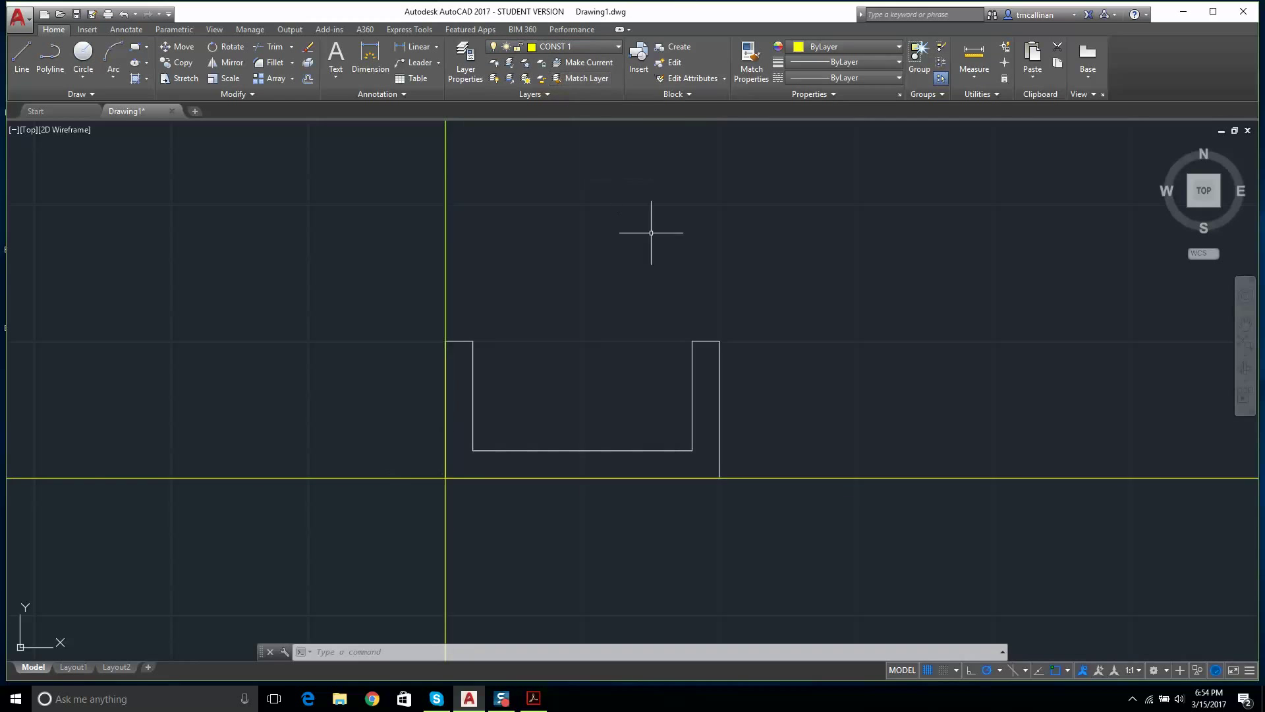
Step: Check the Example 3 bracket in the exercise PDF in Acrobat Reader, and back in AutoCAD offset the horizontal construction line 4 units upward
scroll(411, 275, "down", 4)
scroll(560, 280, "up", 2)
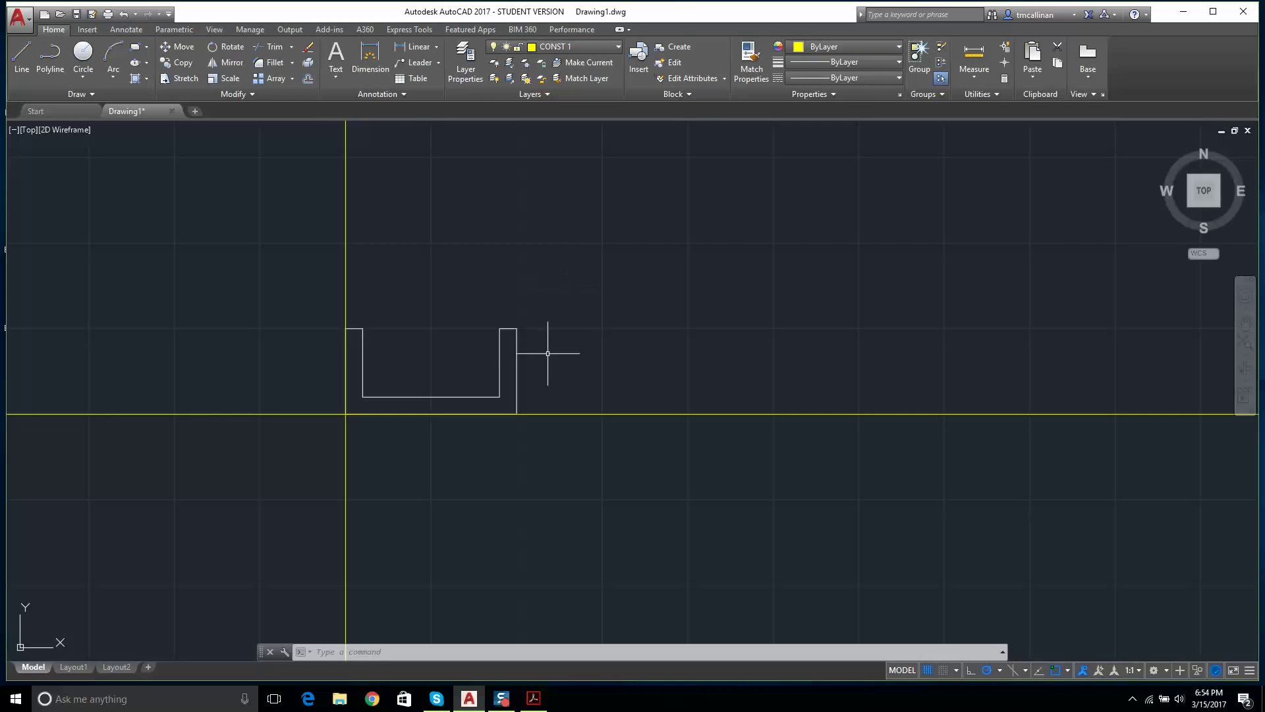
left_click(308, 79)
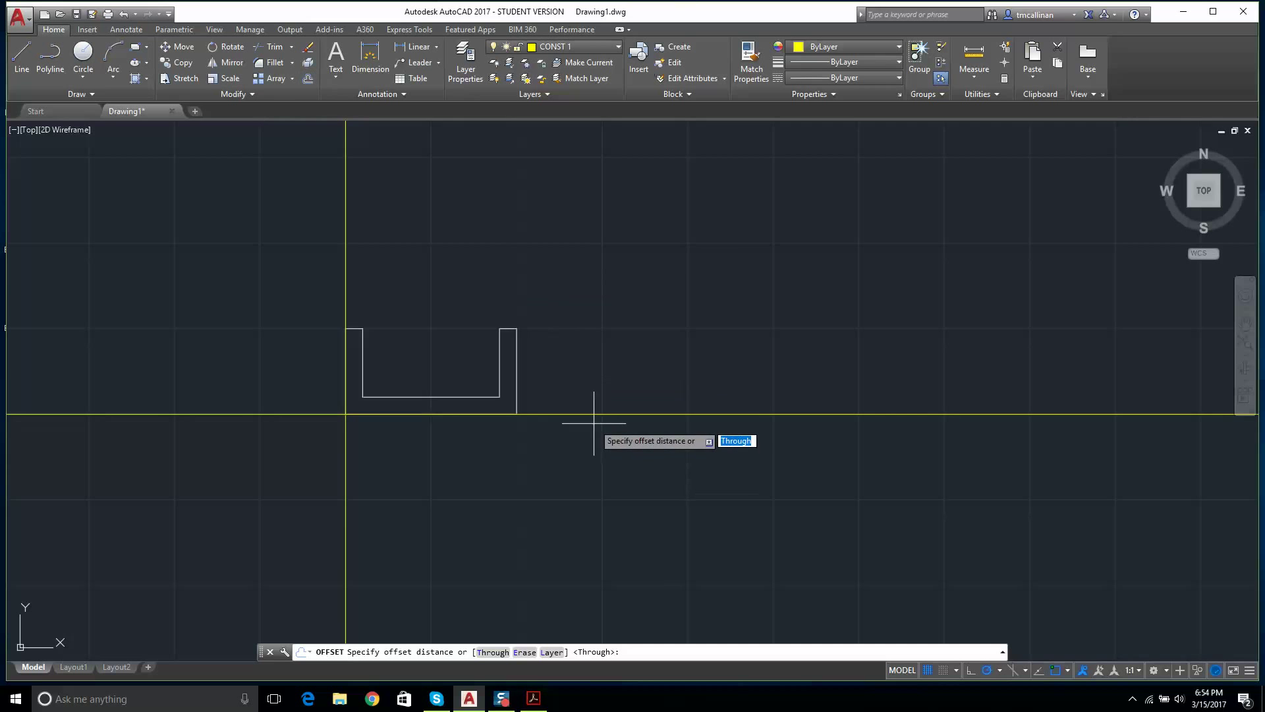
left_click(542, 701)
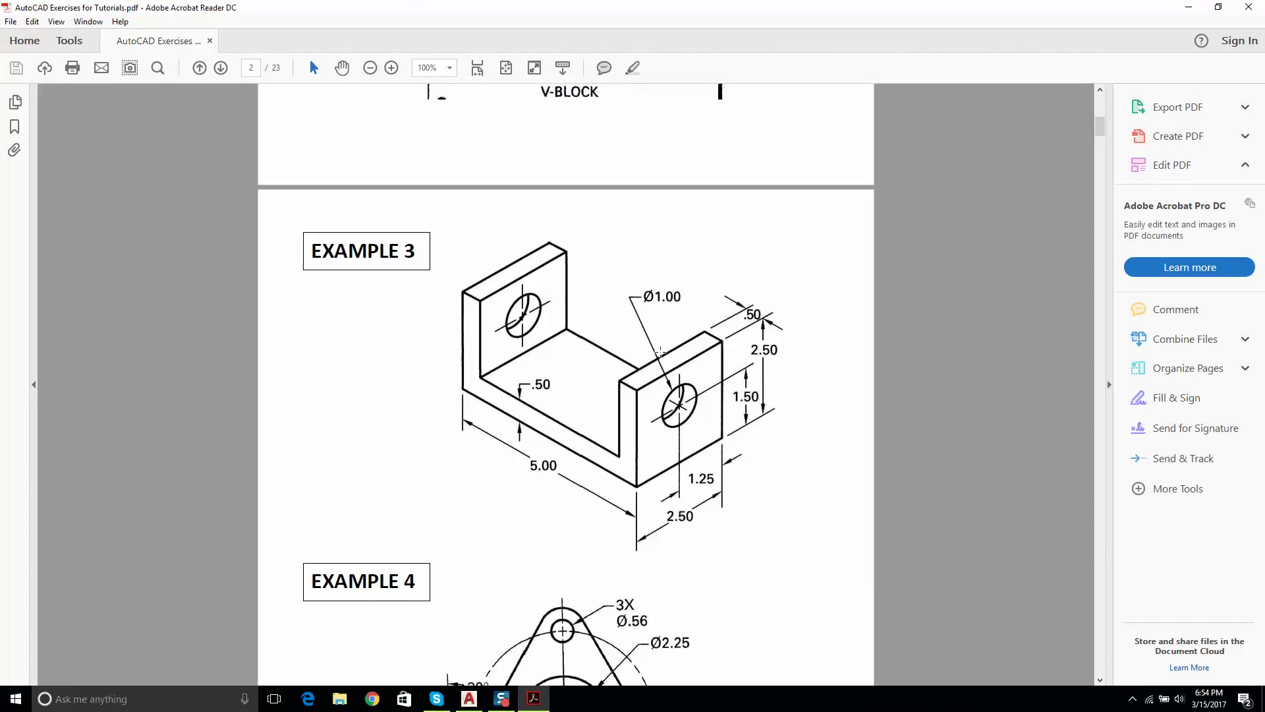
left_click(469, 698)
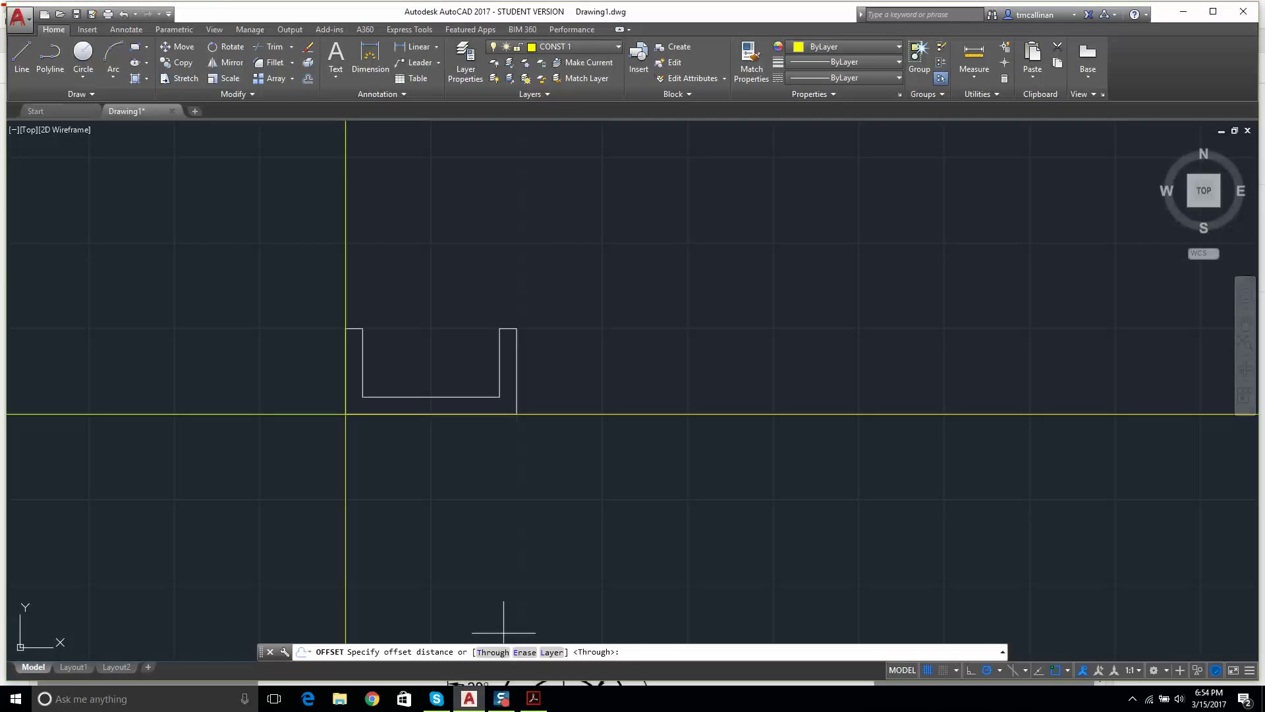
type("4")
key("Return")
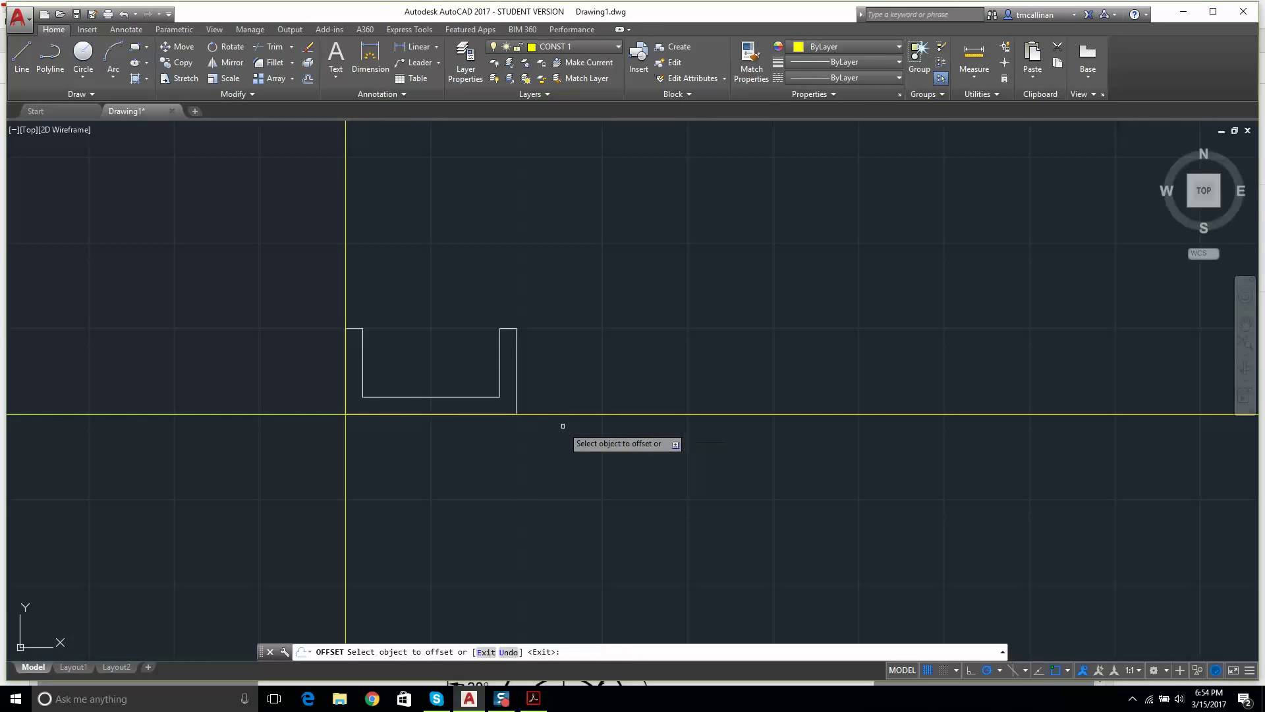
left_click(554, 413)
left_click(582, 339)
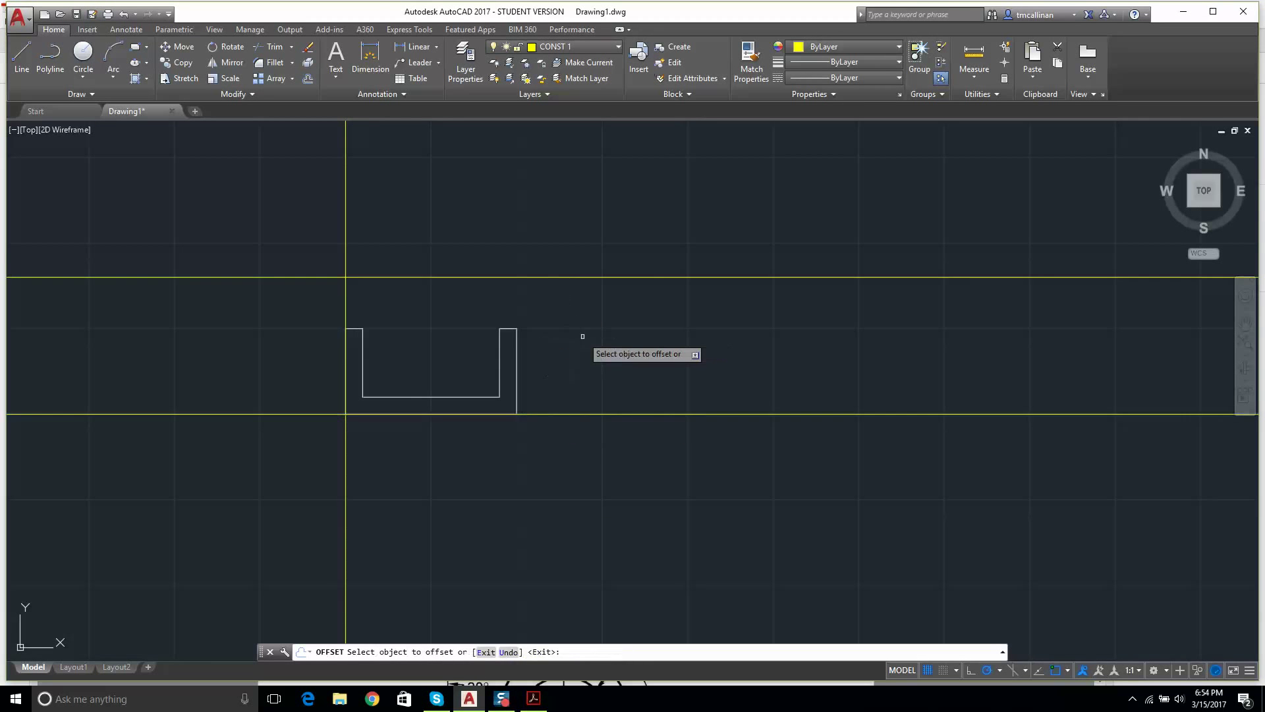
key("Return")
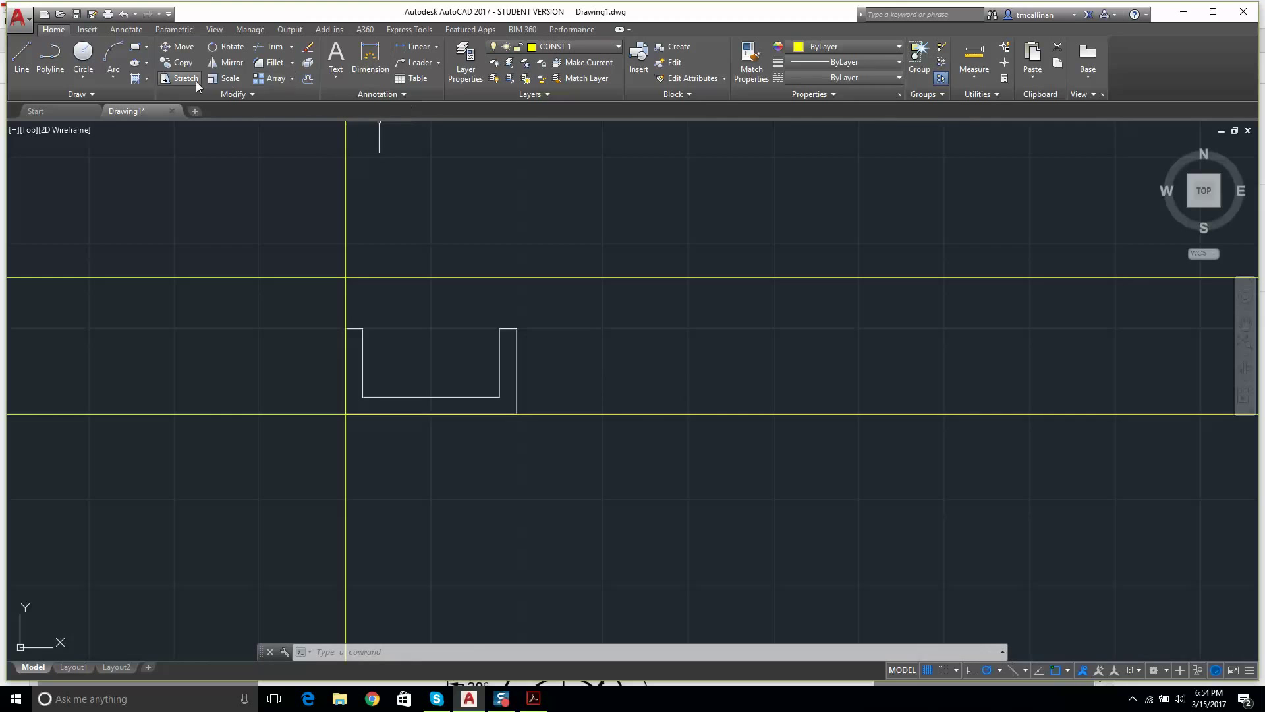
left_click(307, 78)
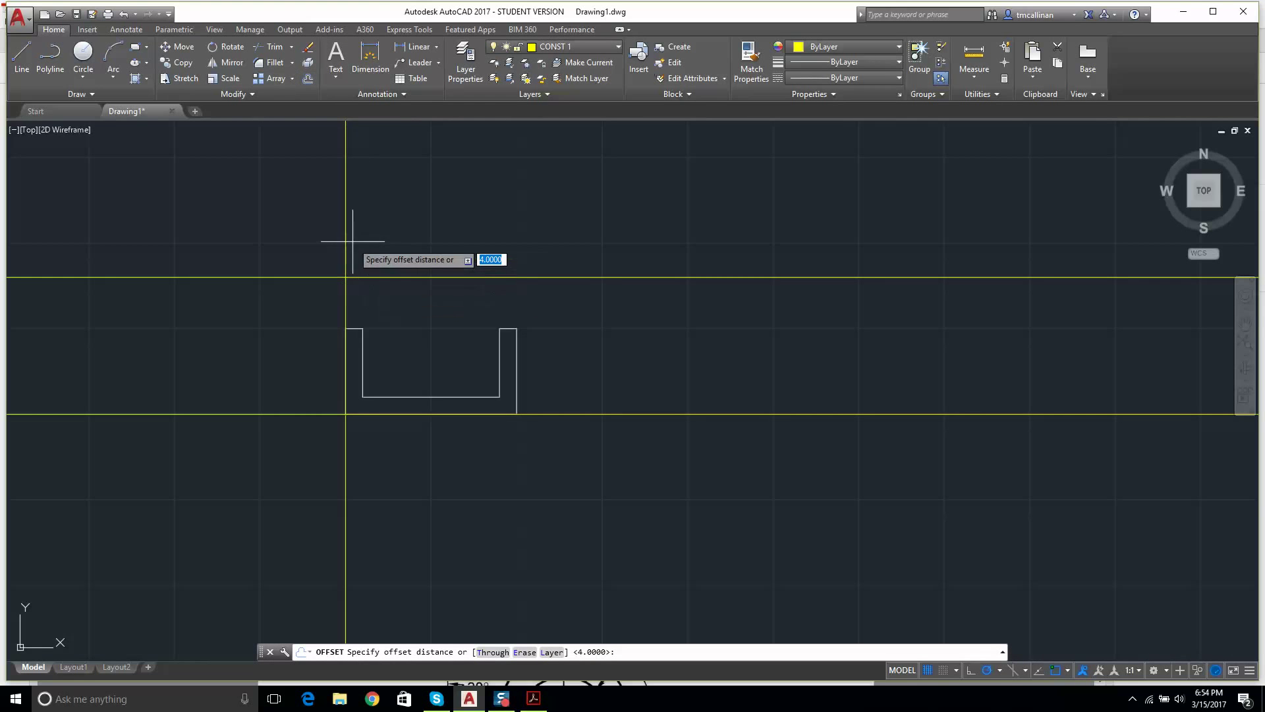
key("Return")
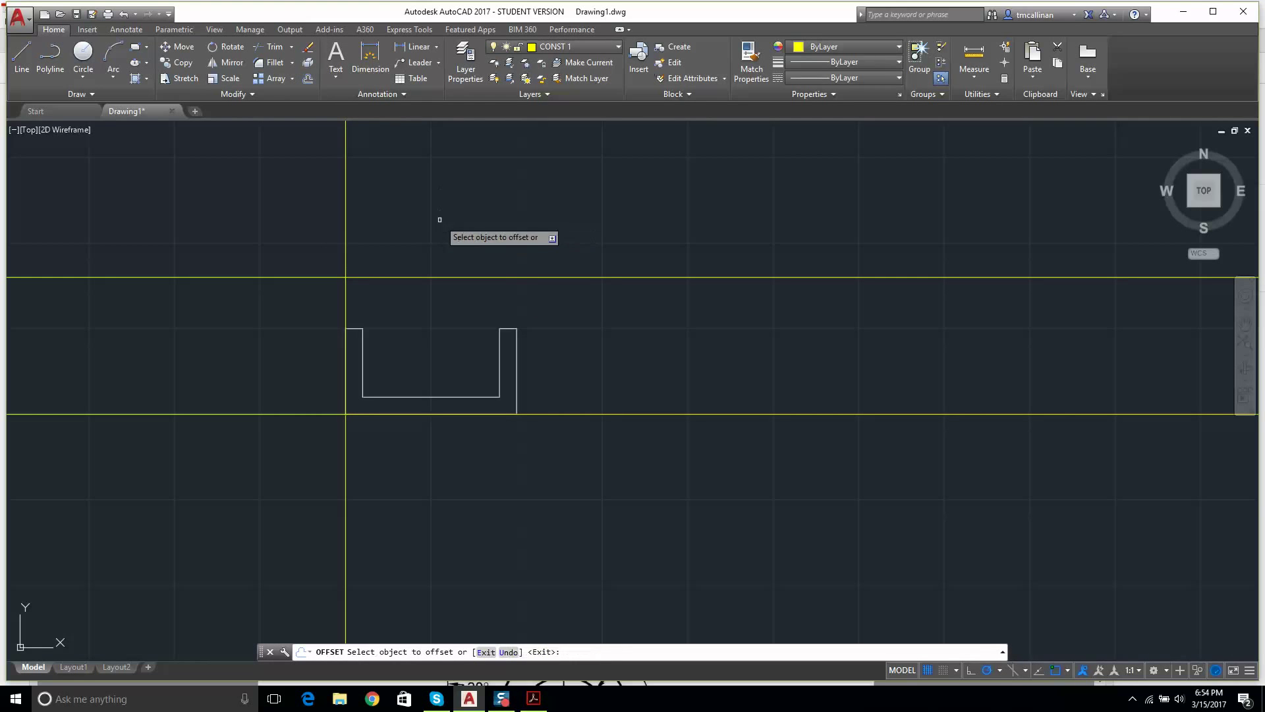
left_click(347, 217)
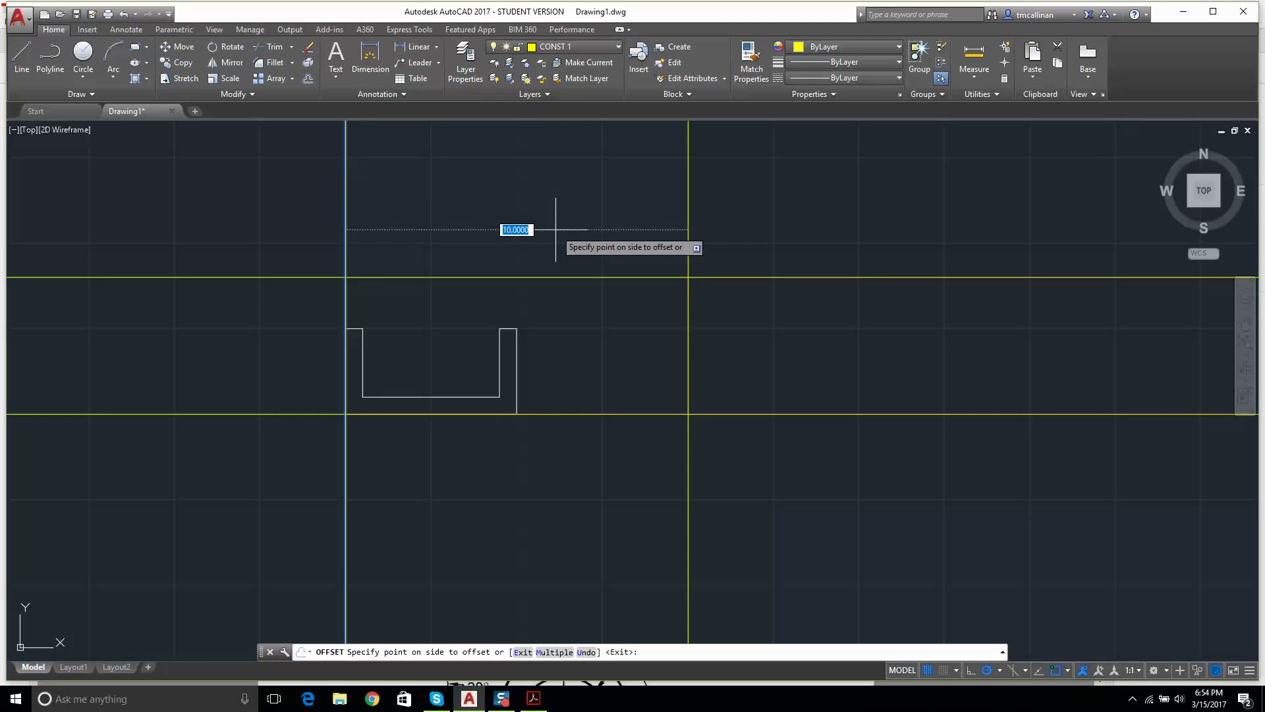
key("Escape")
Step: Offset the vertical construction line through the origin 7 units to the right
left_click(309, 80)
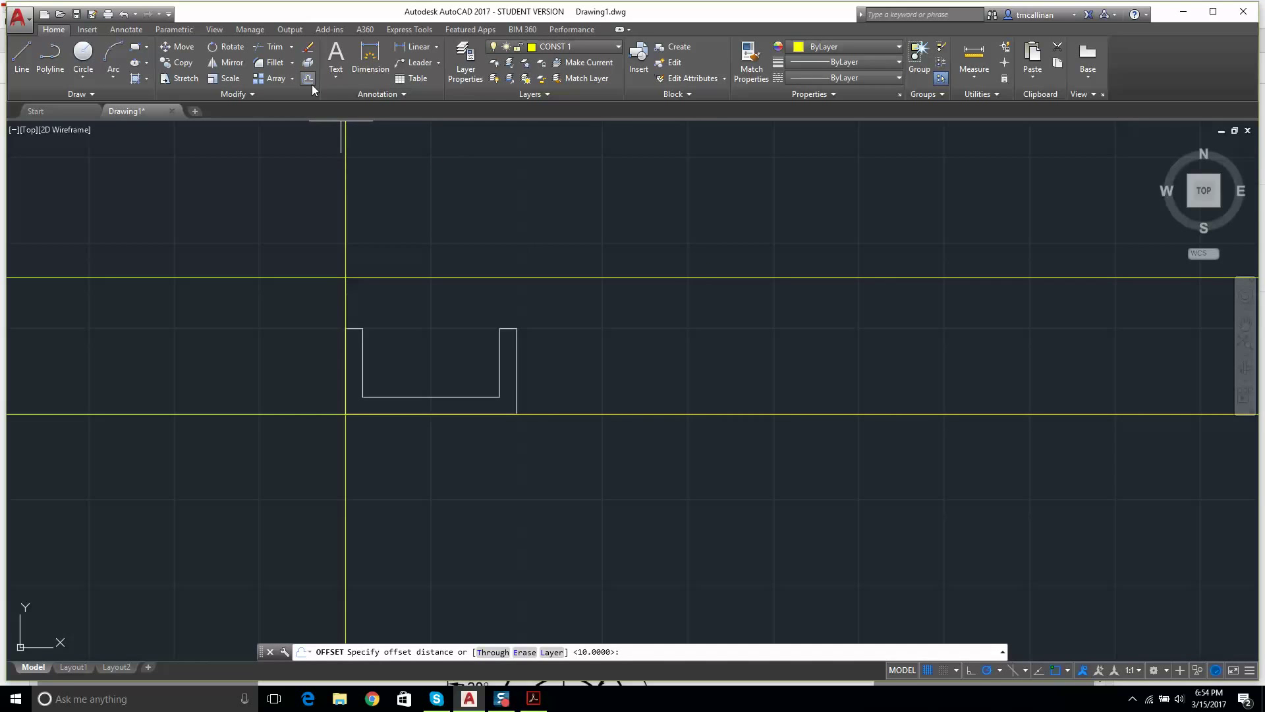
type("7")
key("Return")
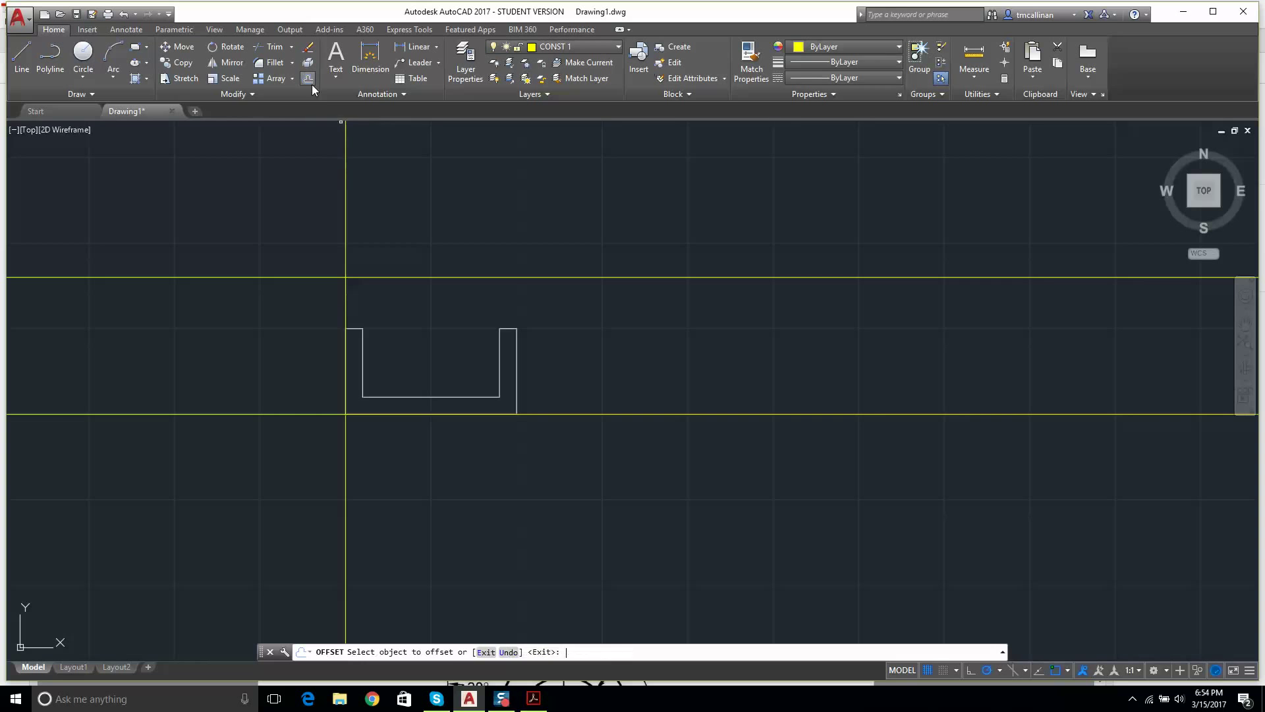
left_click(344, 201)
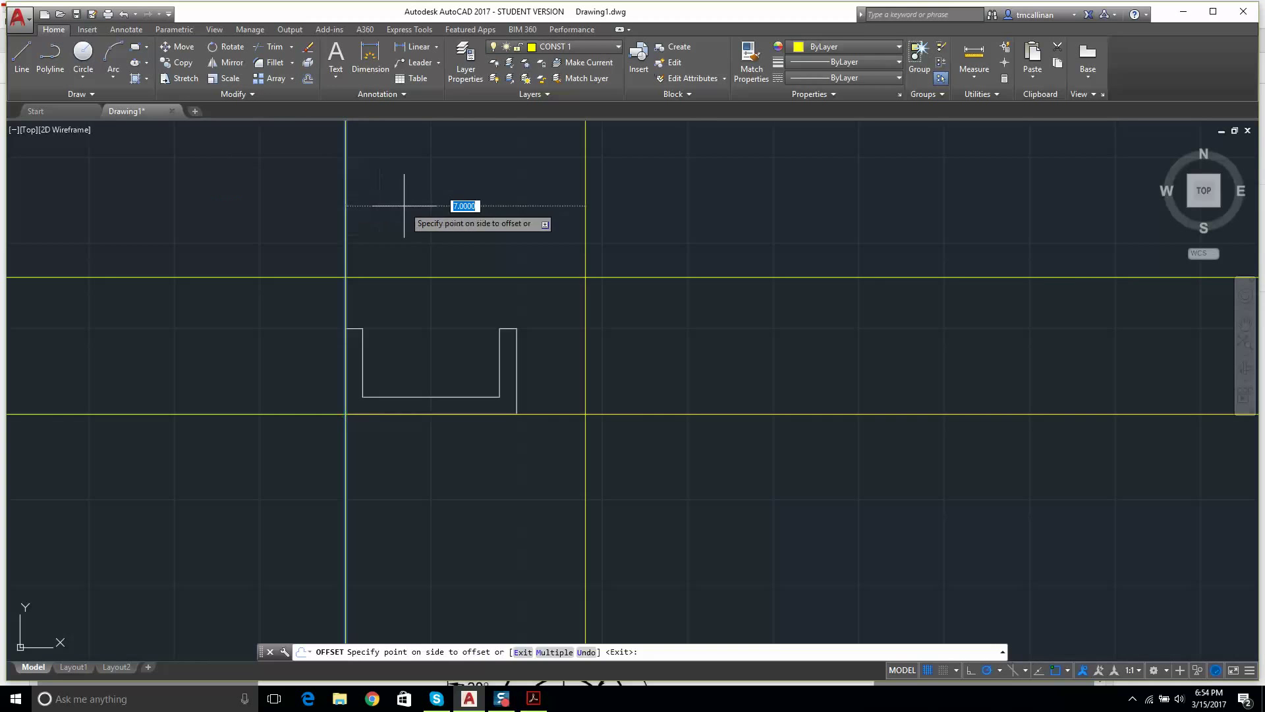
left_click(455, 204)
key("Escape")
scroll(486, 246, "down", 2)
scroll(670, 312, "up", 2)
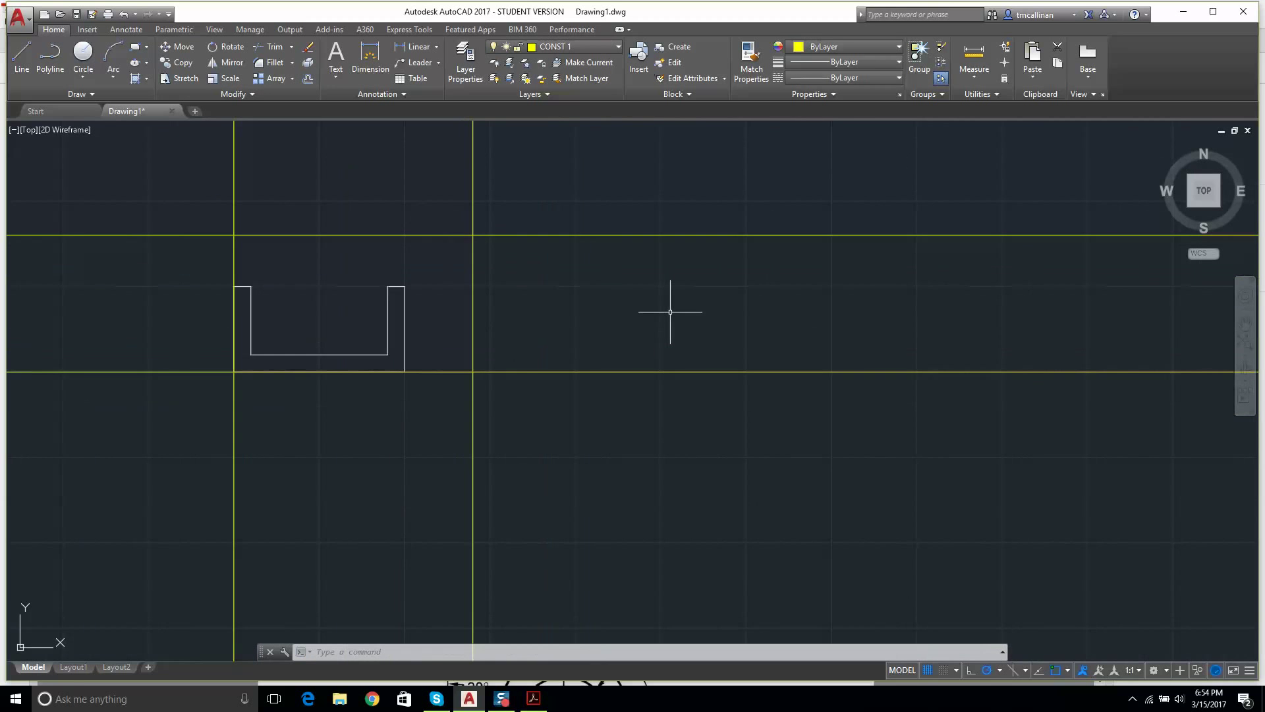
Step: Check the Example 3 bracket's dimensions in the exercise PDF in Acrobat Reader and return to AutoCAD
scroll(670, 312, "down", 3)
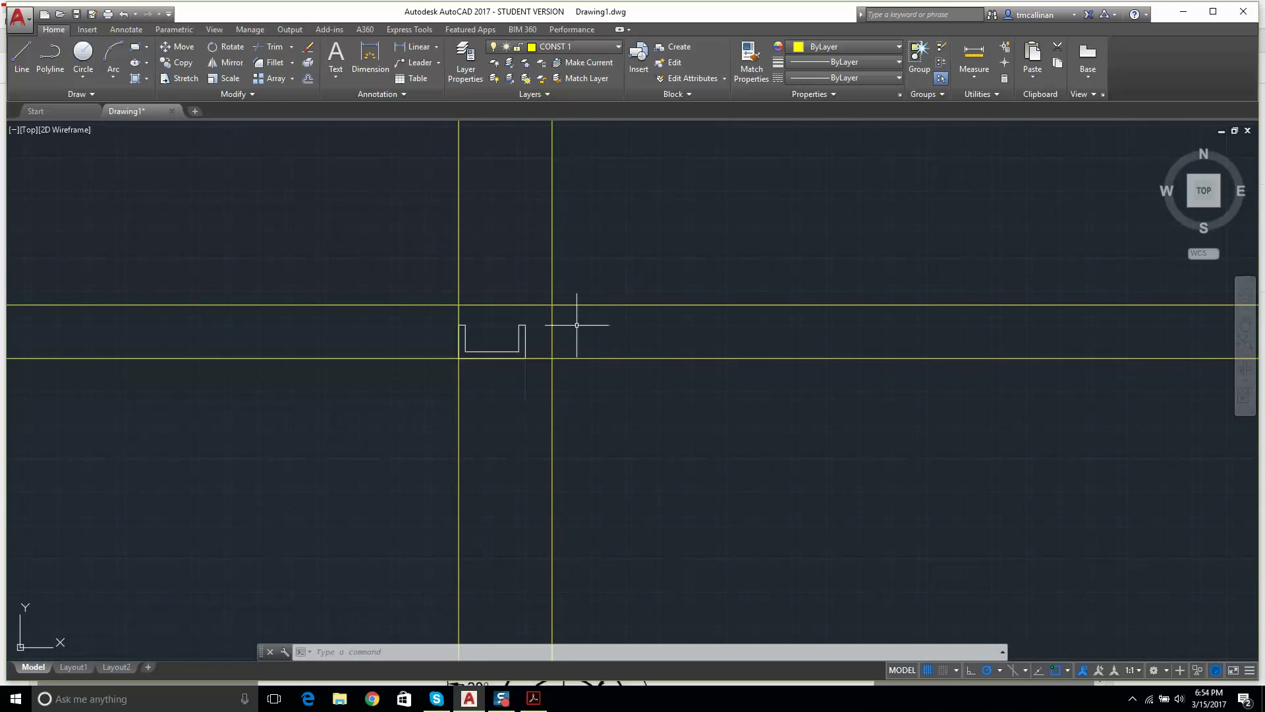
scroll(568, 362, "up", 2)
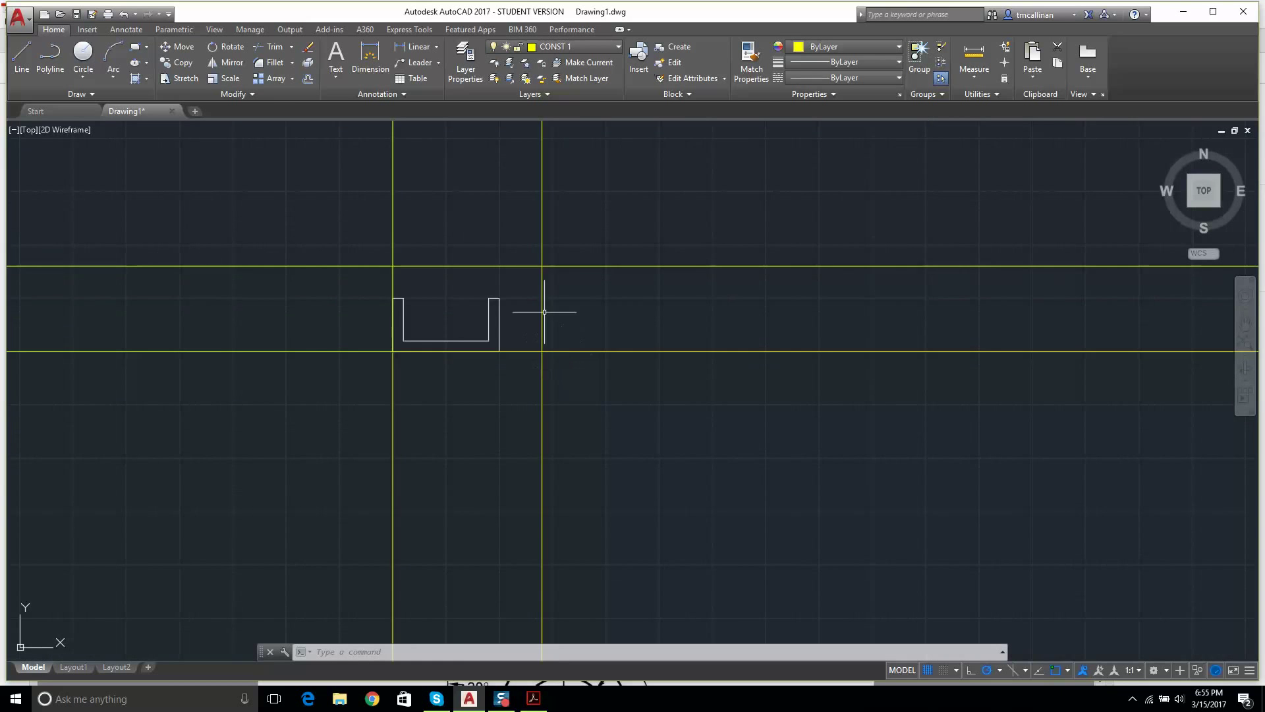
left_click(534, 699)
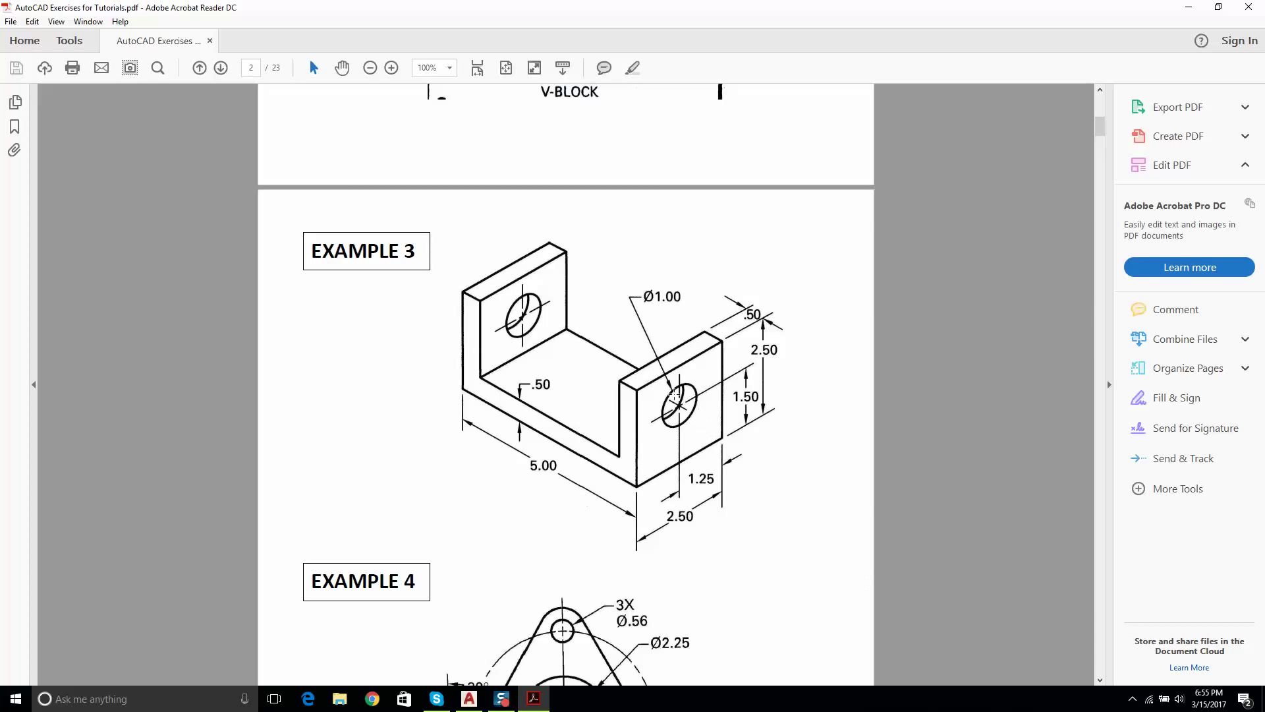
left_click(485, 702)
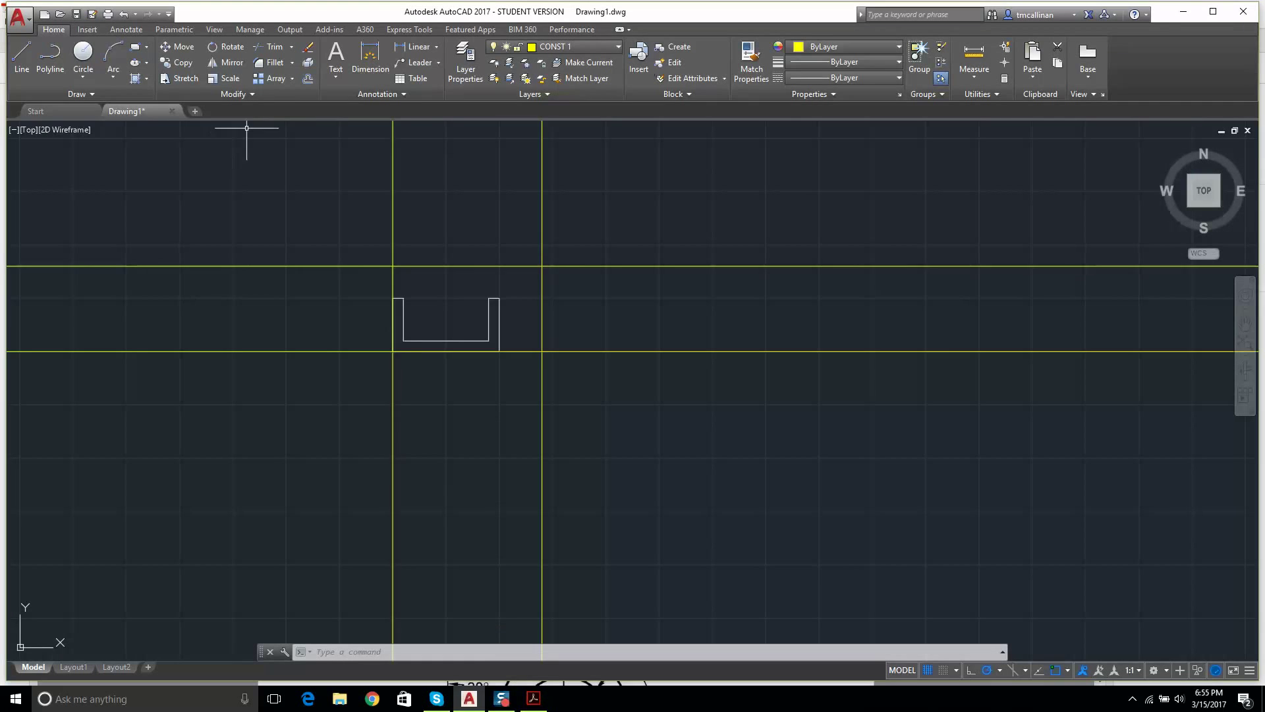
left_click(79, 89)
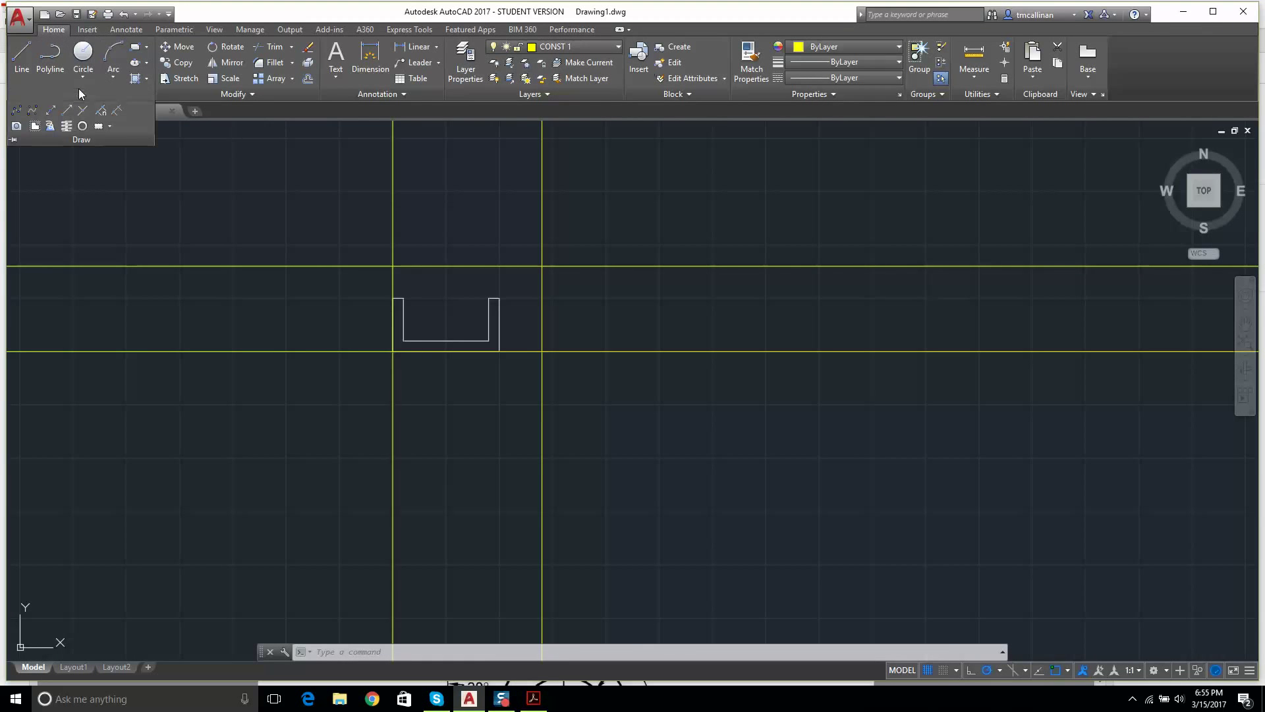
left_click(136, 49)
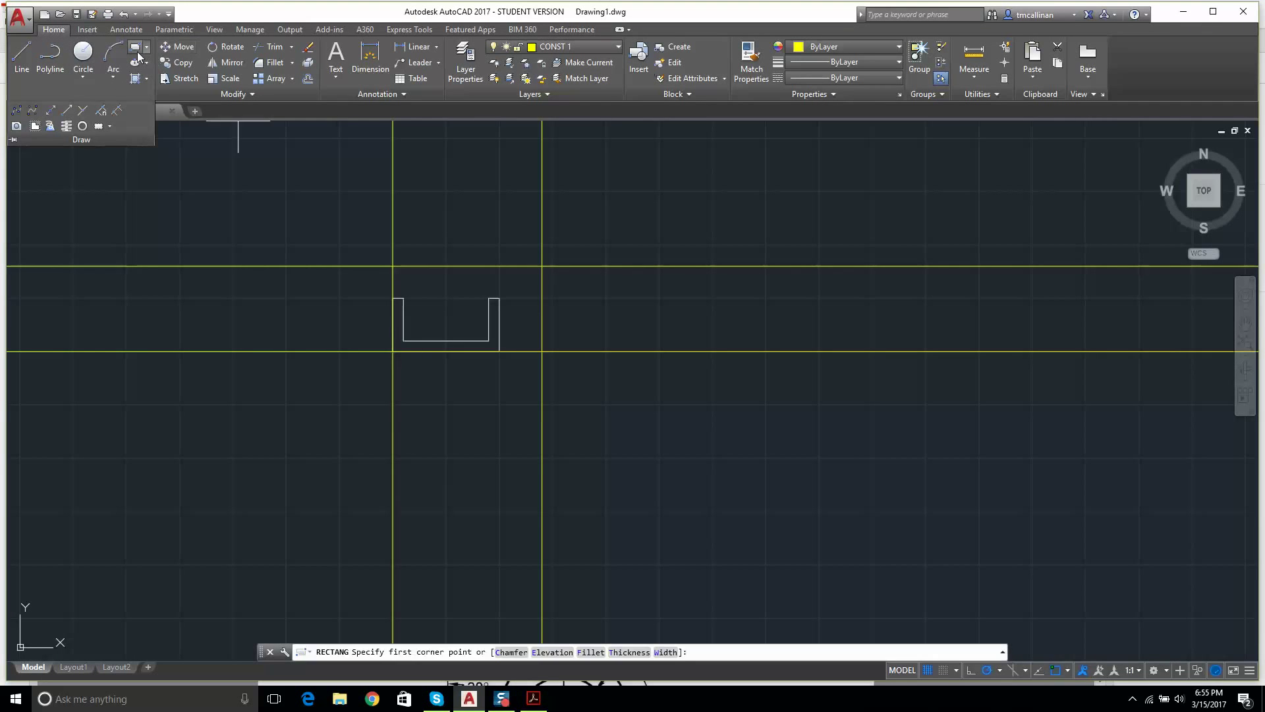
left_click(541, 351)
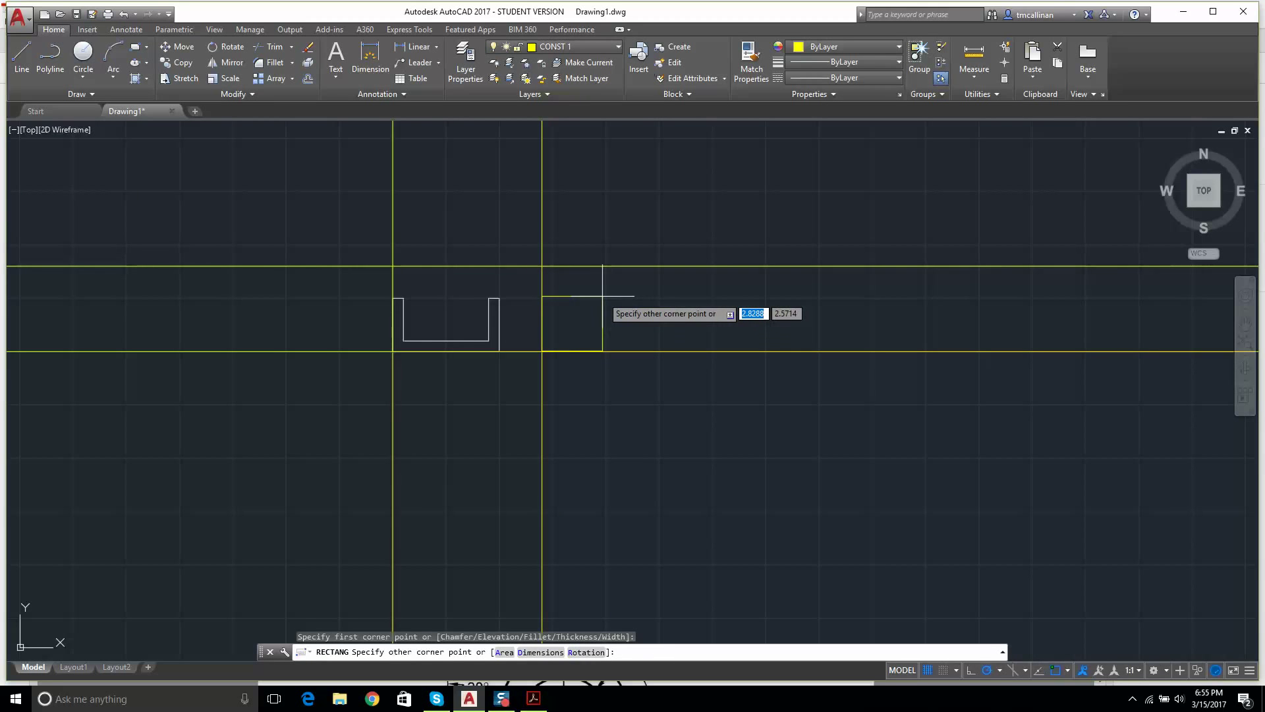
key("Escape")
Step: Make layer 0 current and draw a 2.5 by 2.5 rectangle up and right from the offset vertical line's intersection with the lower horizontal construction line
left_click(564, 49)
left_click(559, 66)
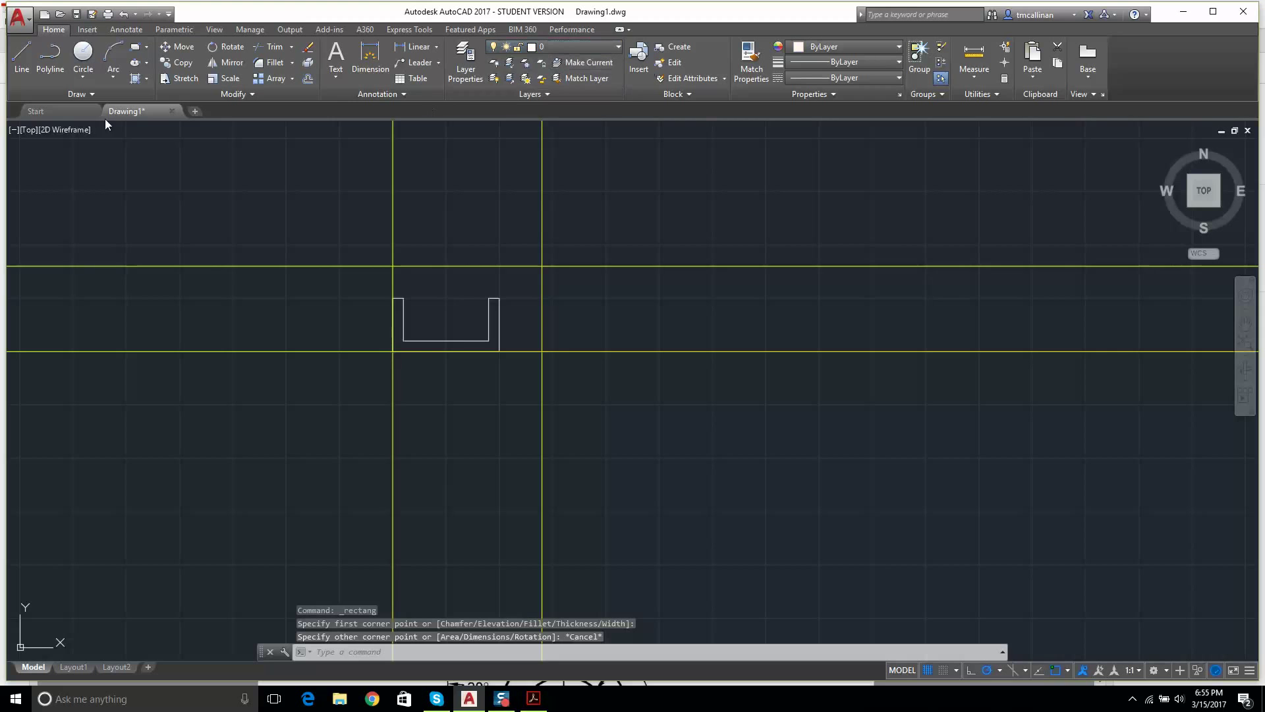
left_click(136, 49)
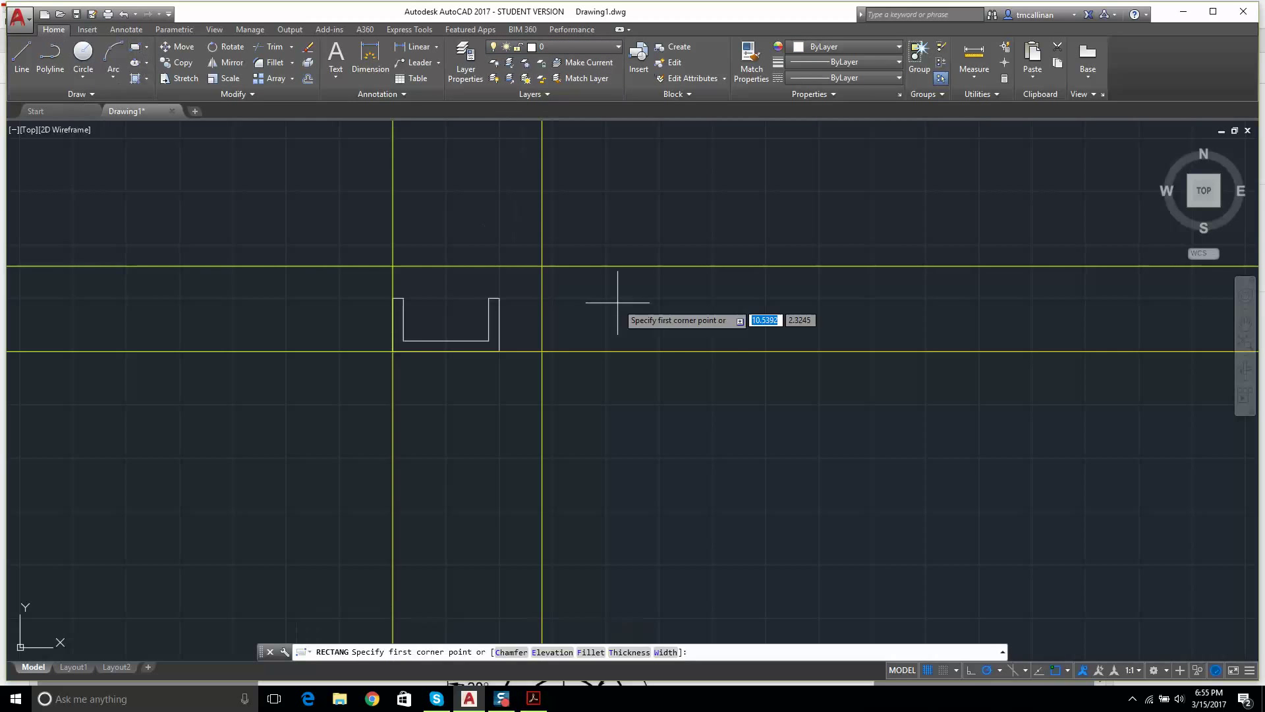
left_click(541, 351)
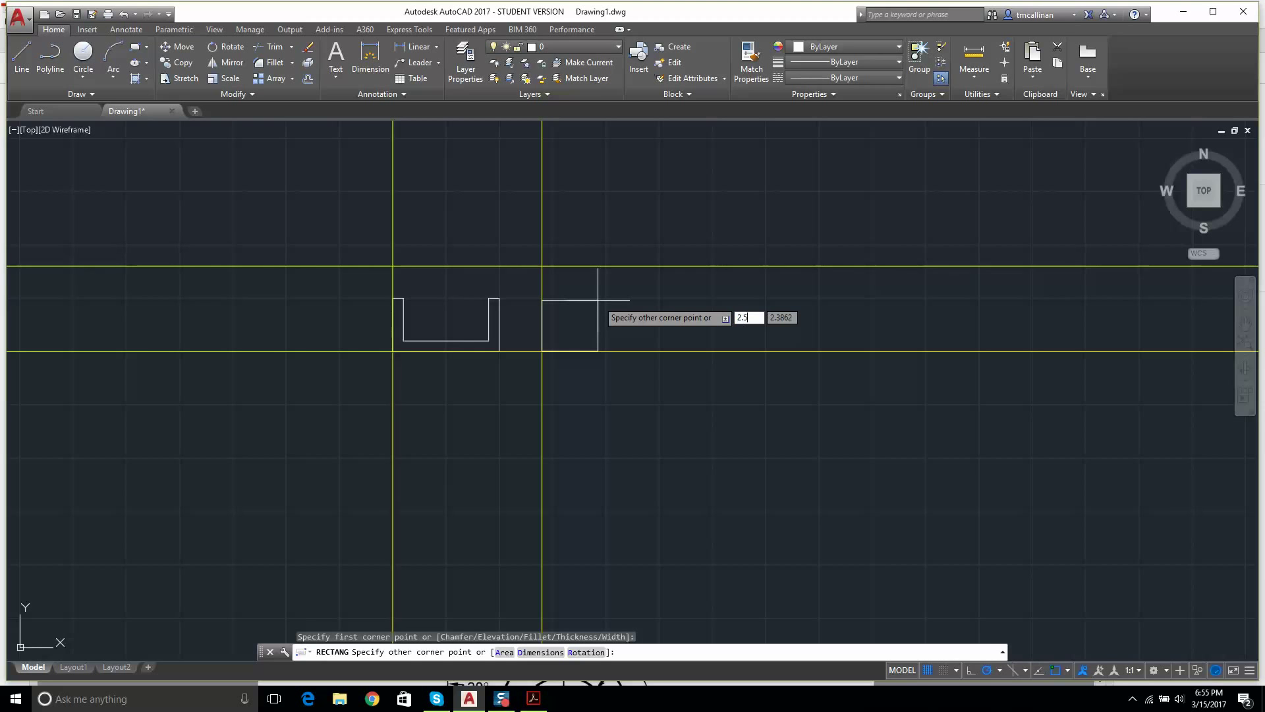
key("Tab")
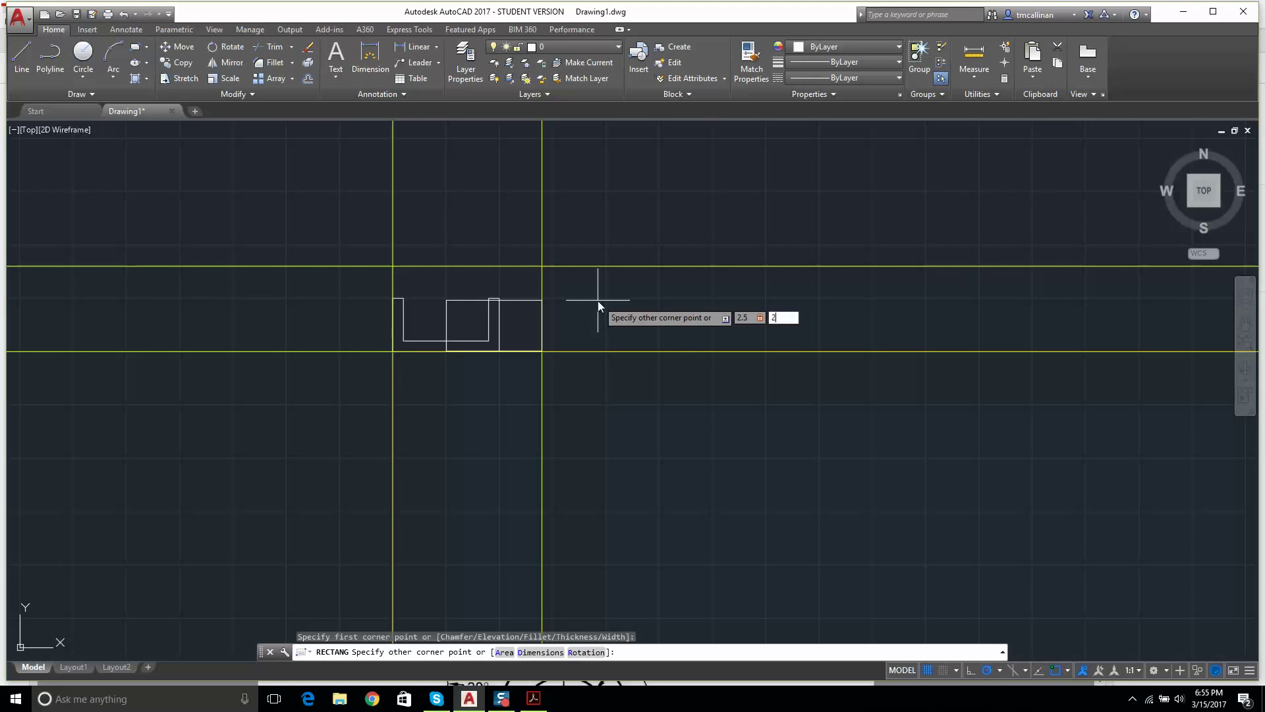
type("2.5")
key("Return")
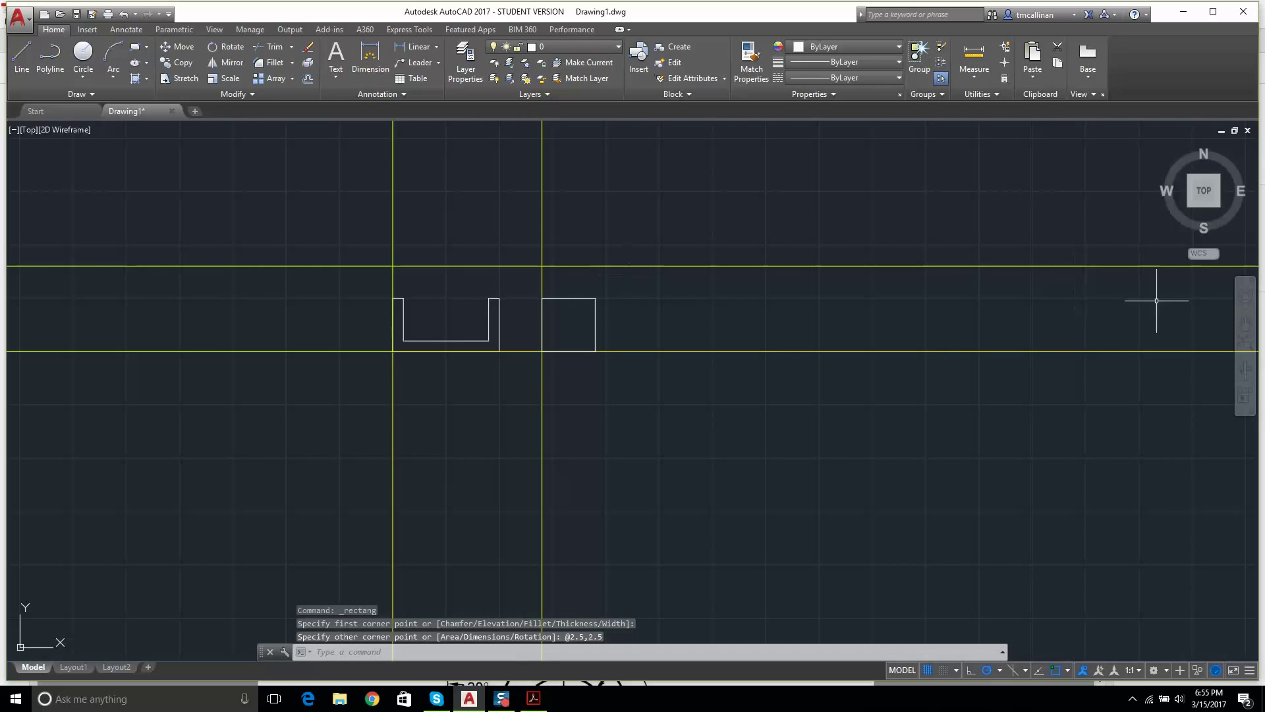
key("Escape")
scroll(583, 293, "up", 4)
scroll(561, 284, "down", 4)
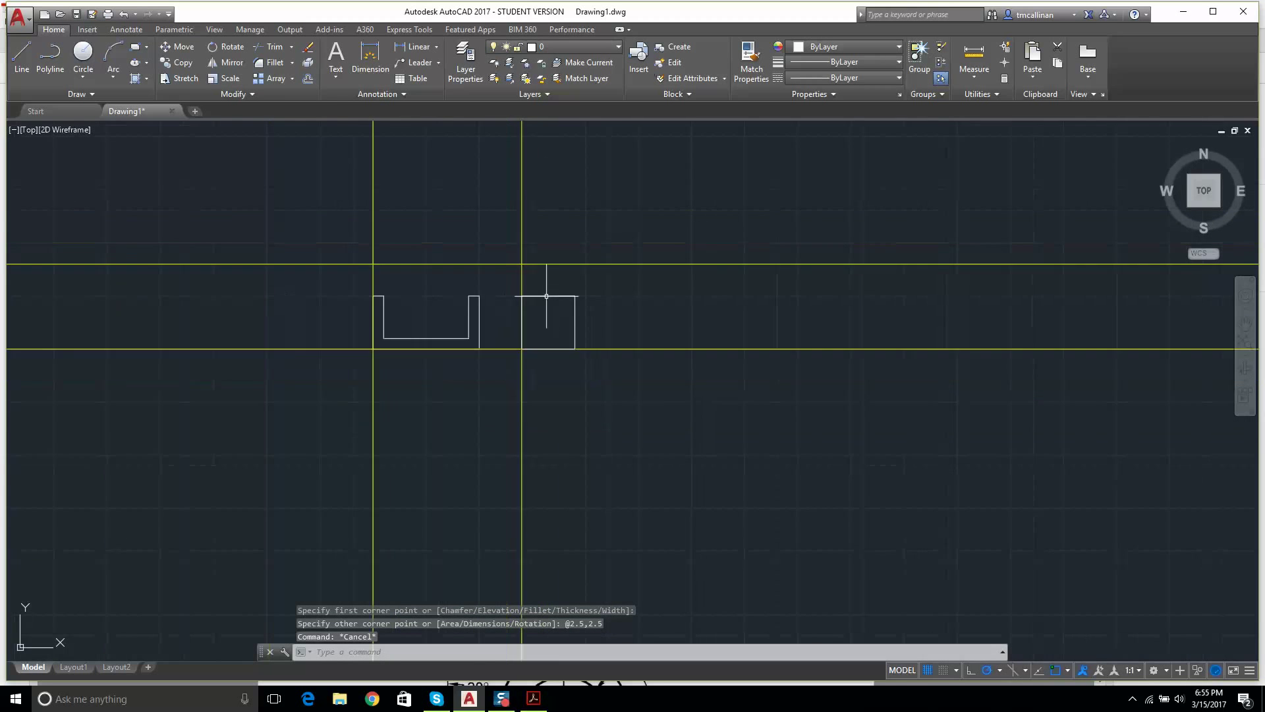
Step: Review the Example 3 bracket in the exercise PDF in Acrobat Reader again and return to AutoCAD
scroll(546, 296, "up", 2)
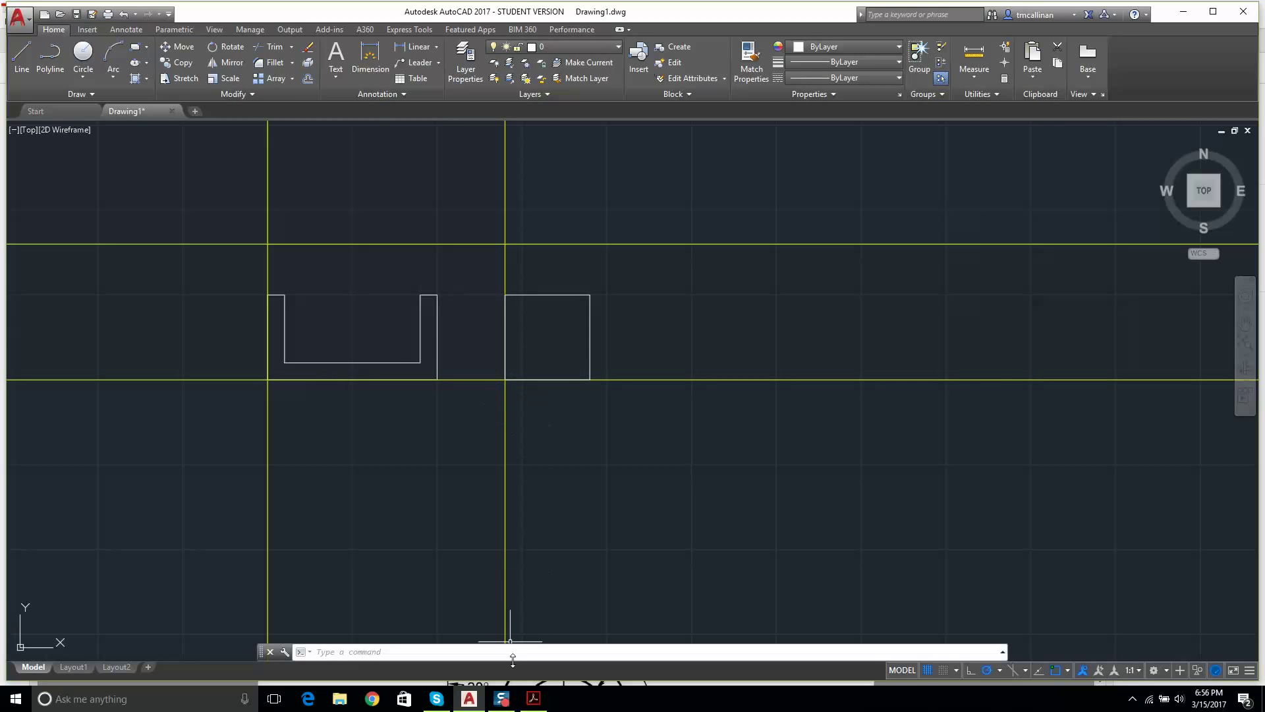
left_click(535, 698)
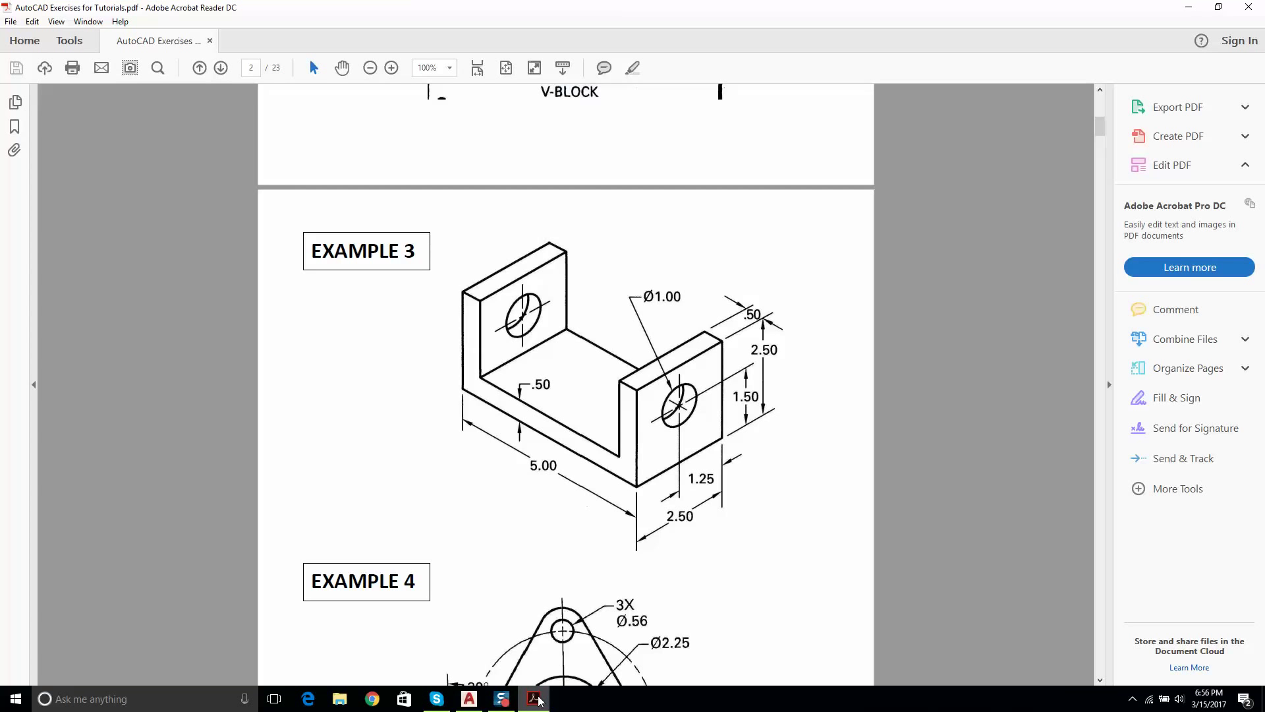
left_click(535, 698)
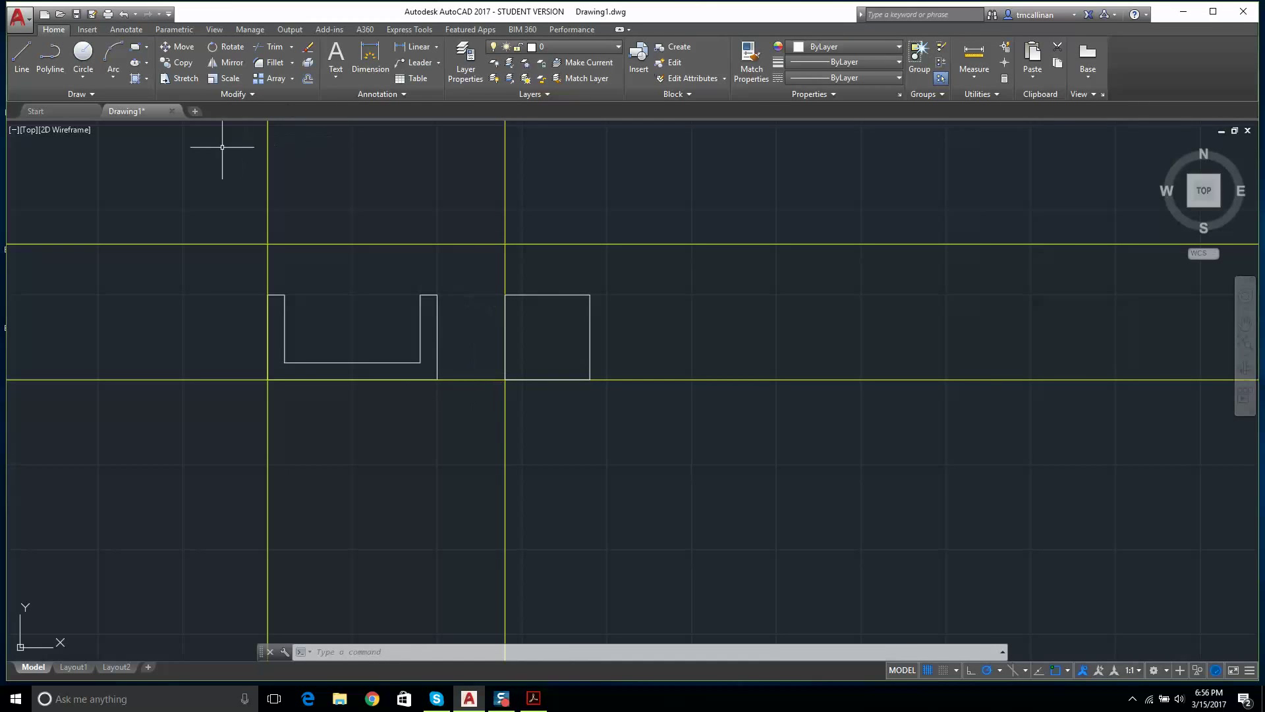
Step: Make CONST 1 the current layer and draw a vertical construction line along the outer edge of the U-profile's right leg
left_click(559, 46)
left_click(551, 78)
left_click(72, 94)
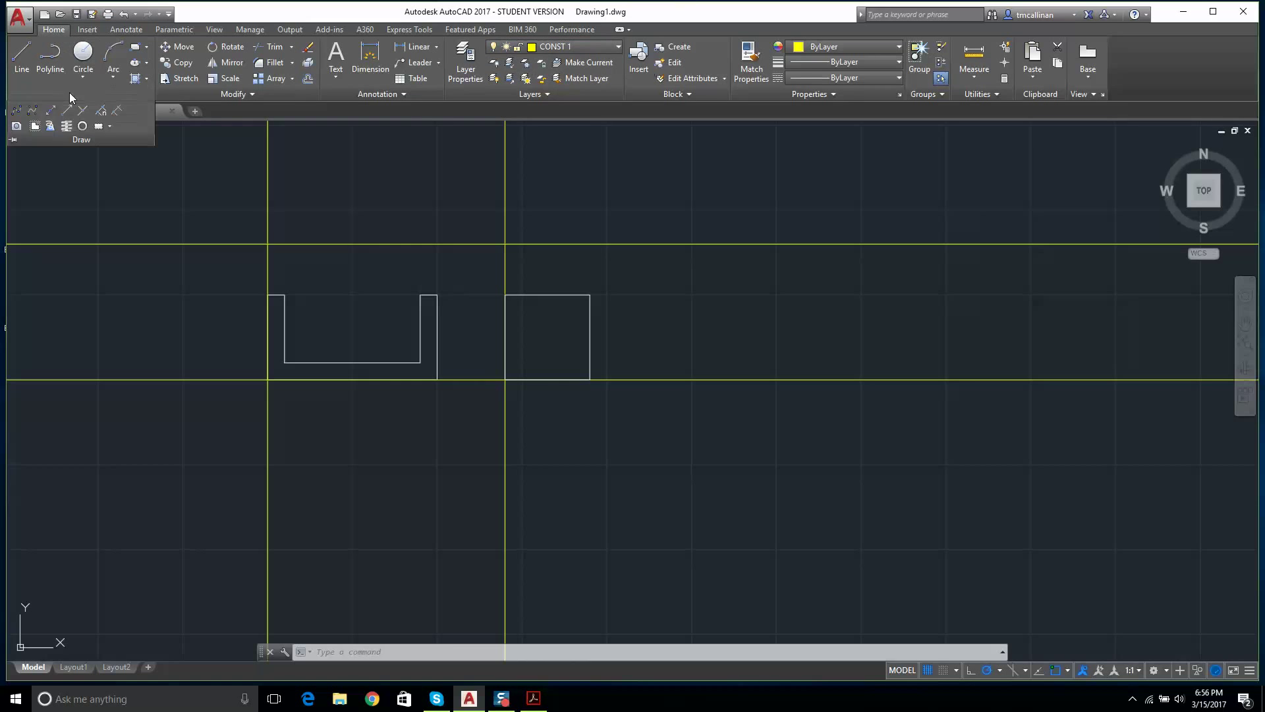
left_click(51, 109)
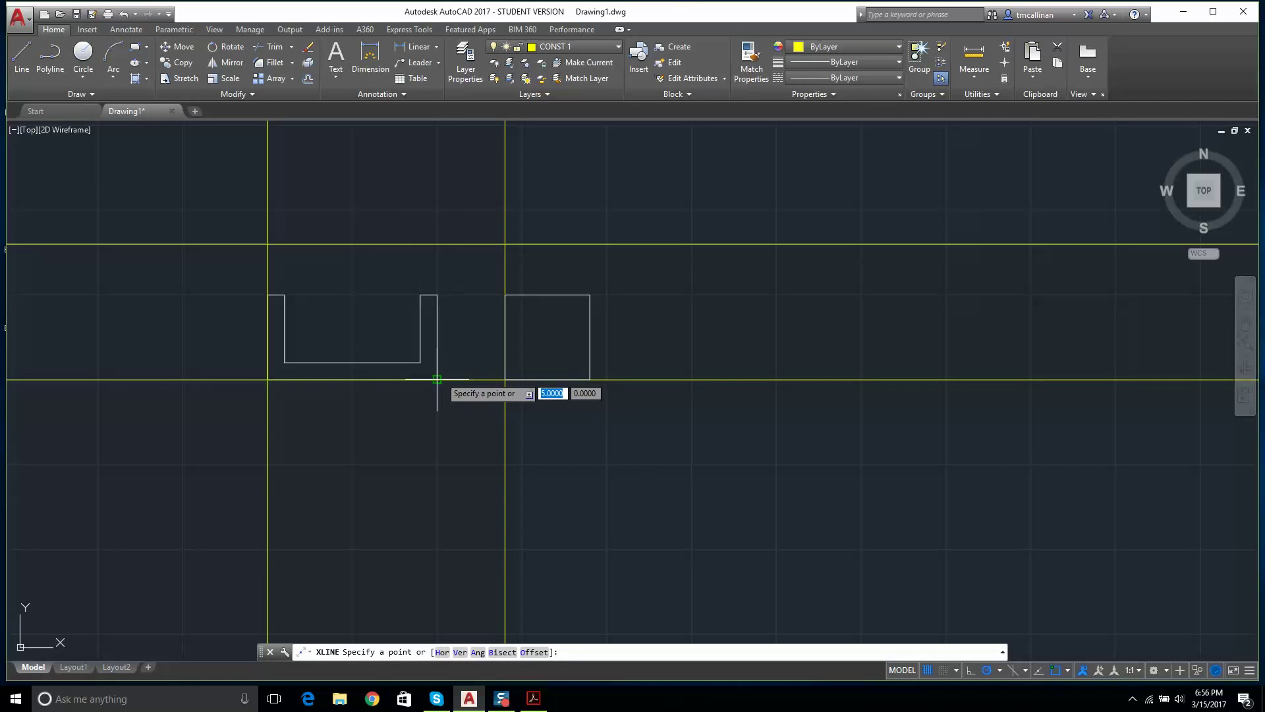
left_click(437, 380)
left_click(437, 294)
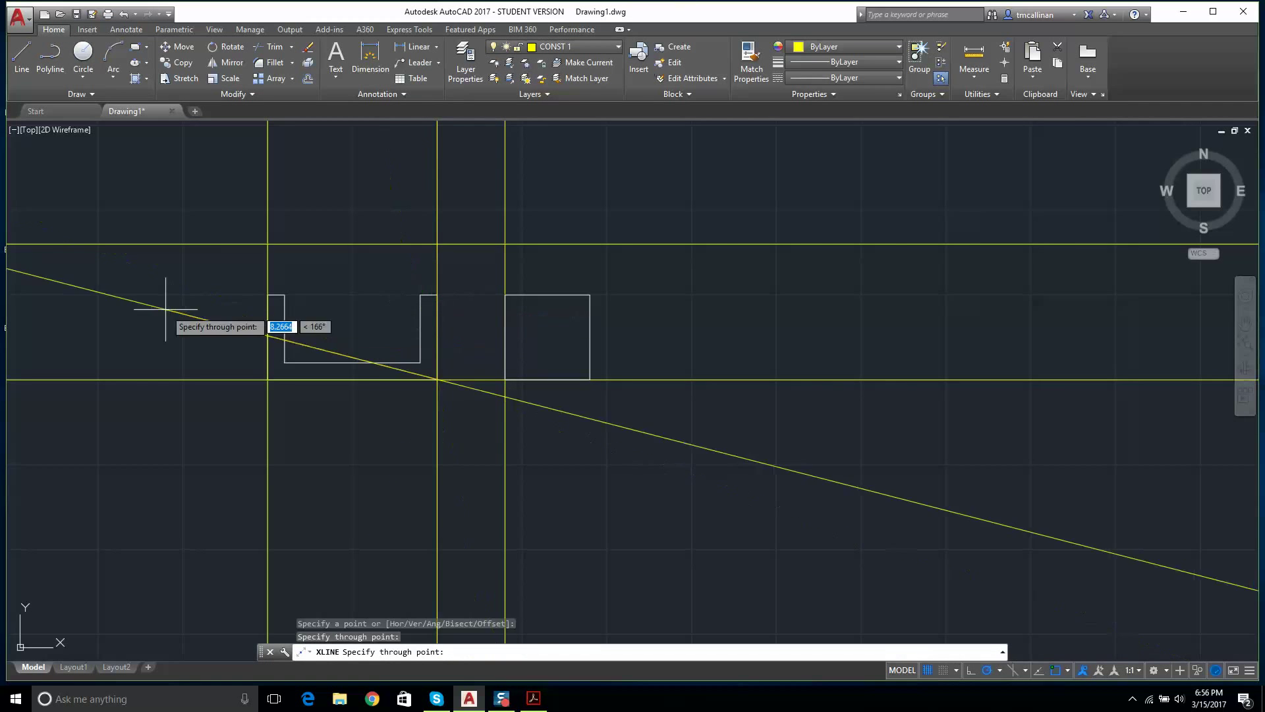
key("Escape")
key("Escape")
Step: Draw a vertical construction line along the inner edge of the U-profile's left leg
left_click(52, 89)
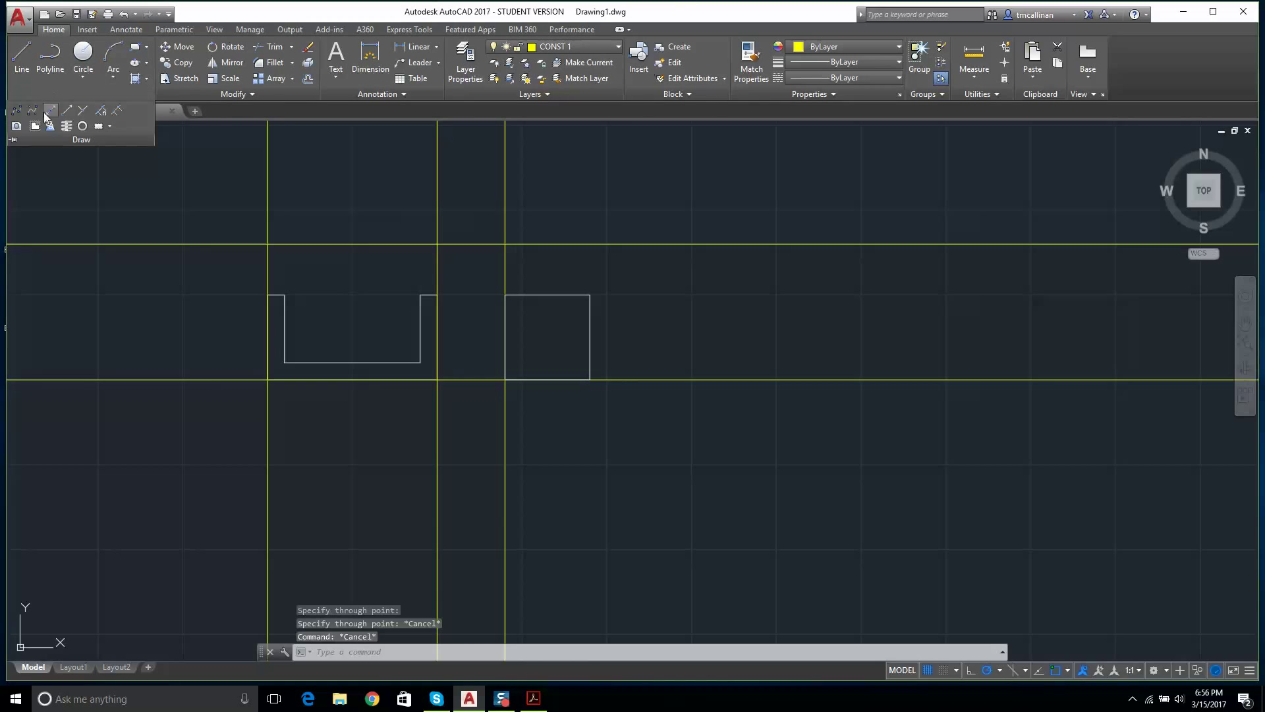
left_click(50, 112)
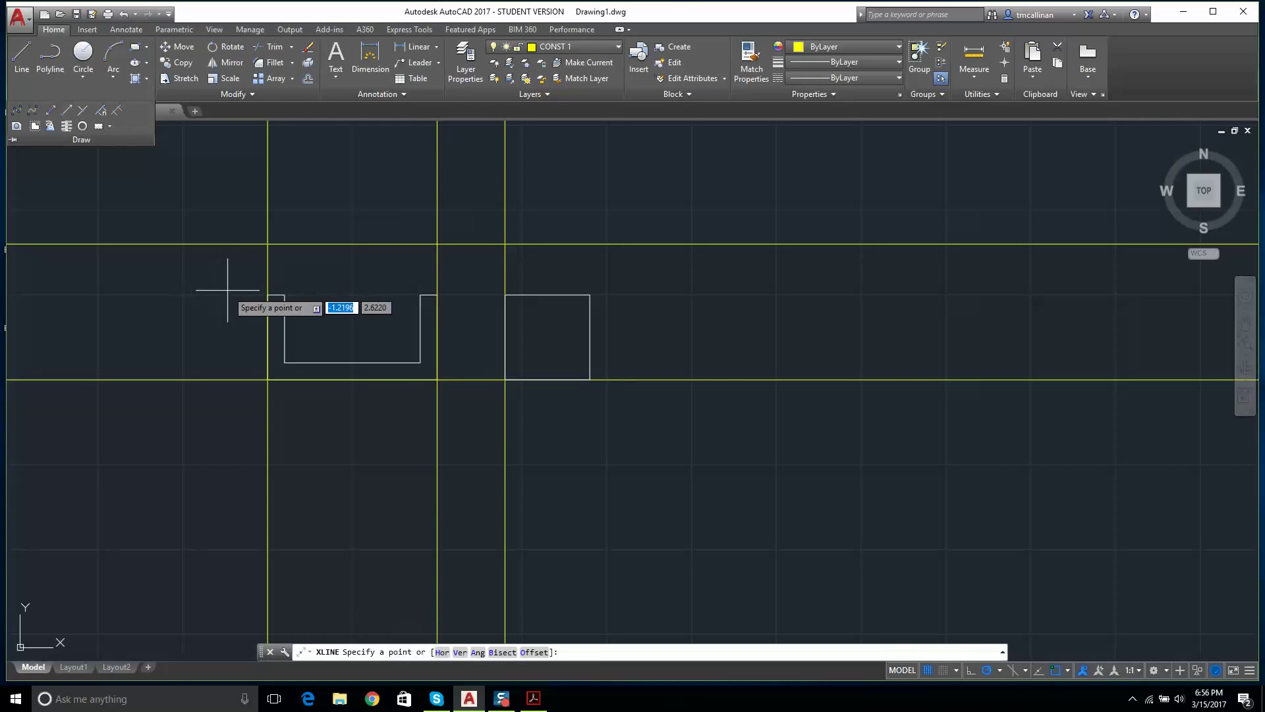
left_click(284, 294)
left_click(284, 267)
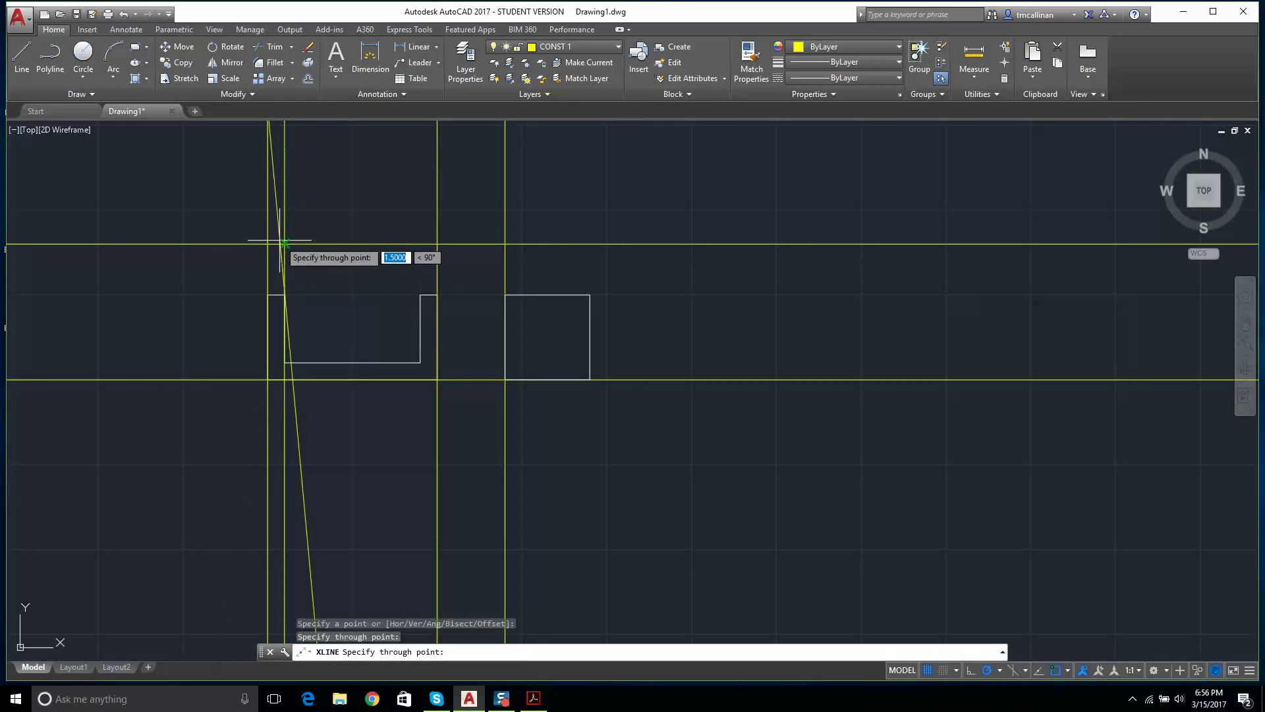
key("Escape")
key("Escape")
Step: Draw a vertical construction line along the inner edge of the U-profile's right leg
left_click(70, 96)
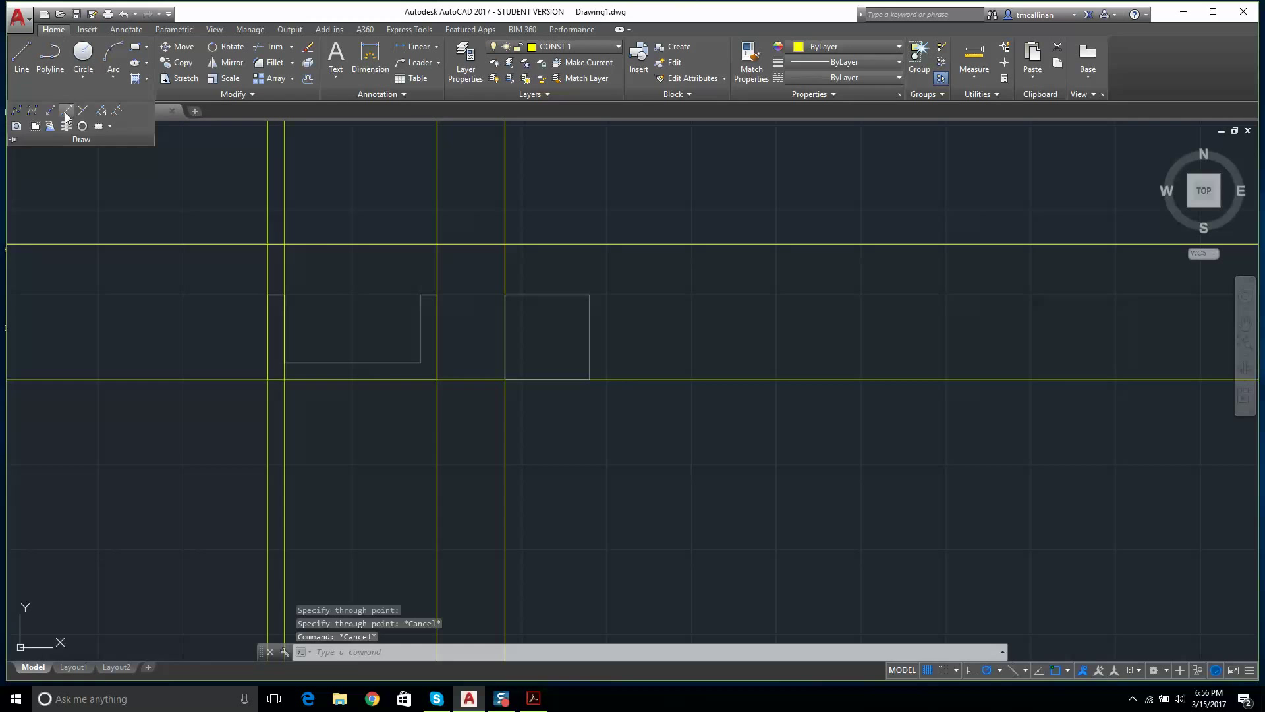
left_click(51, 110)
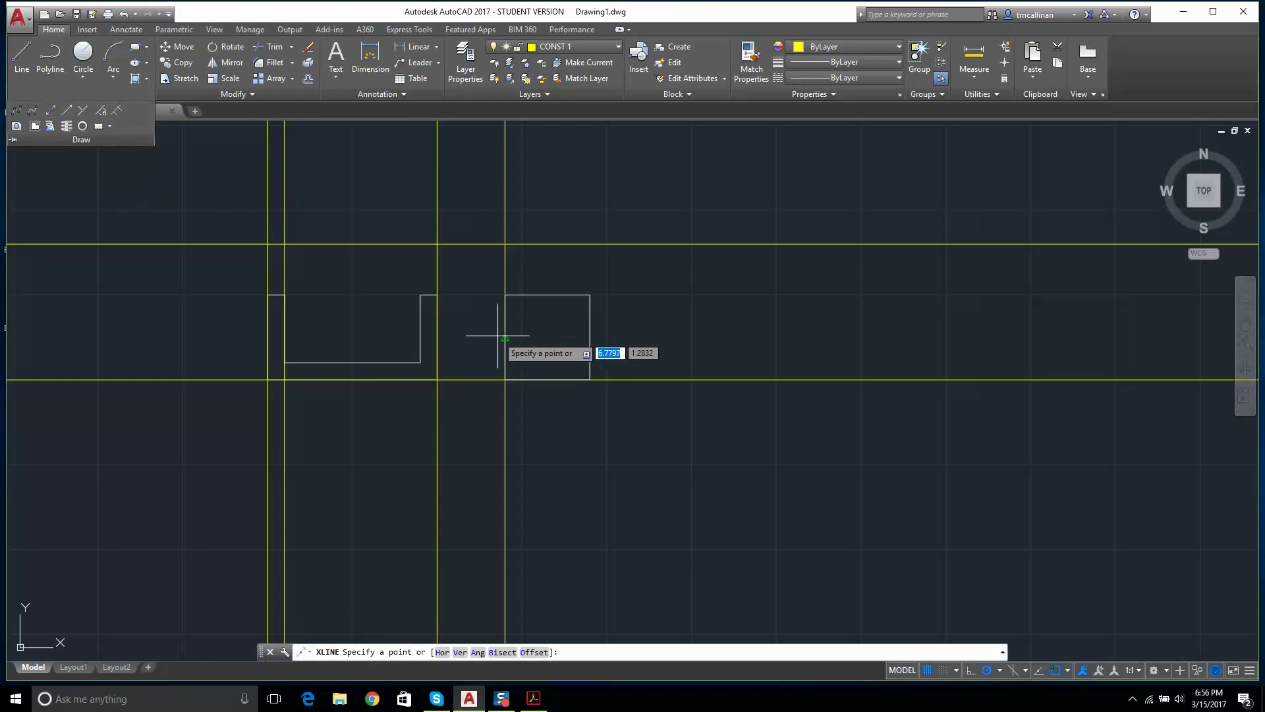
left_click(437, 380)
left_click(421, 217)
key("Escape")
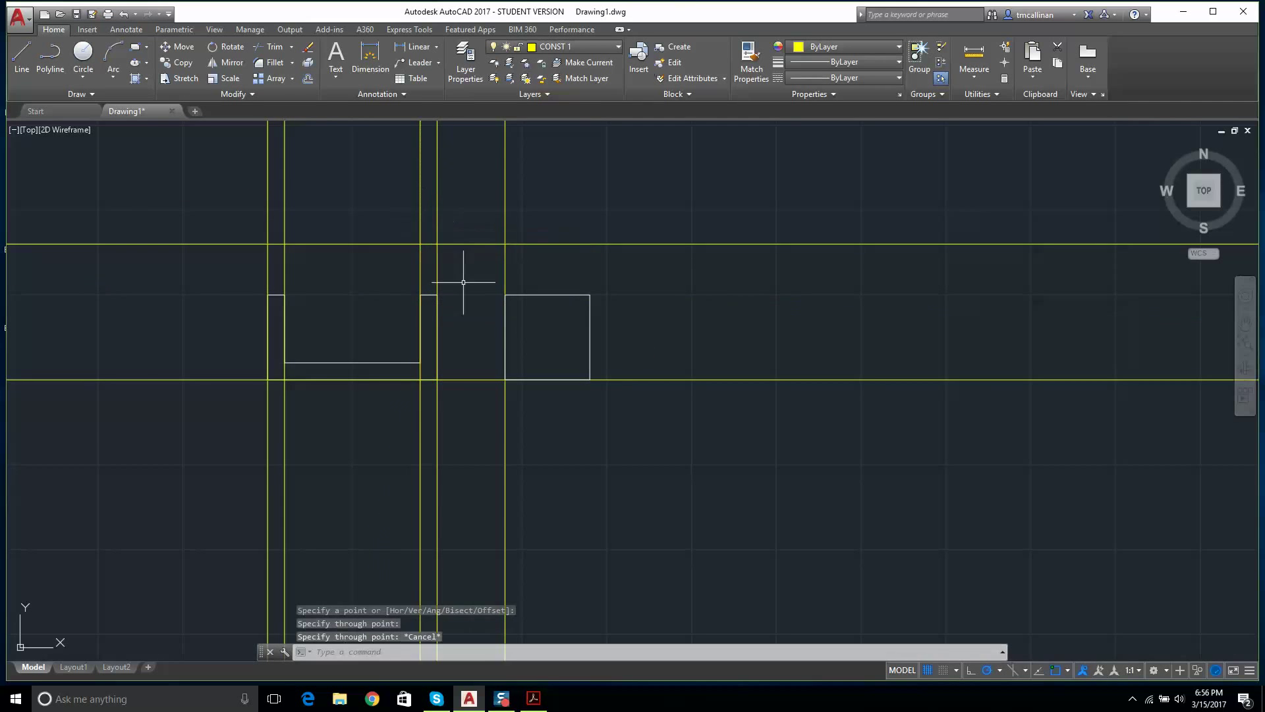
key("Escape")
Step: Switch to the exercise PDF in Acrobat Reader and check the Example 3 bracket's dimensions for the view above the U-profile
scroll(509, 298, "down", 2)
middle_click_drag(507, 293, 483, 363)
scroll(483, 362, "up", 1)
scroll(437, 309, "up", 2)
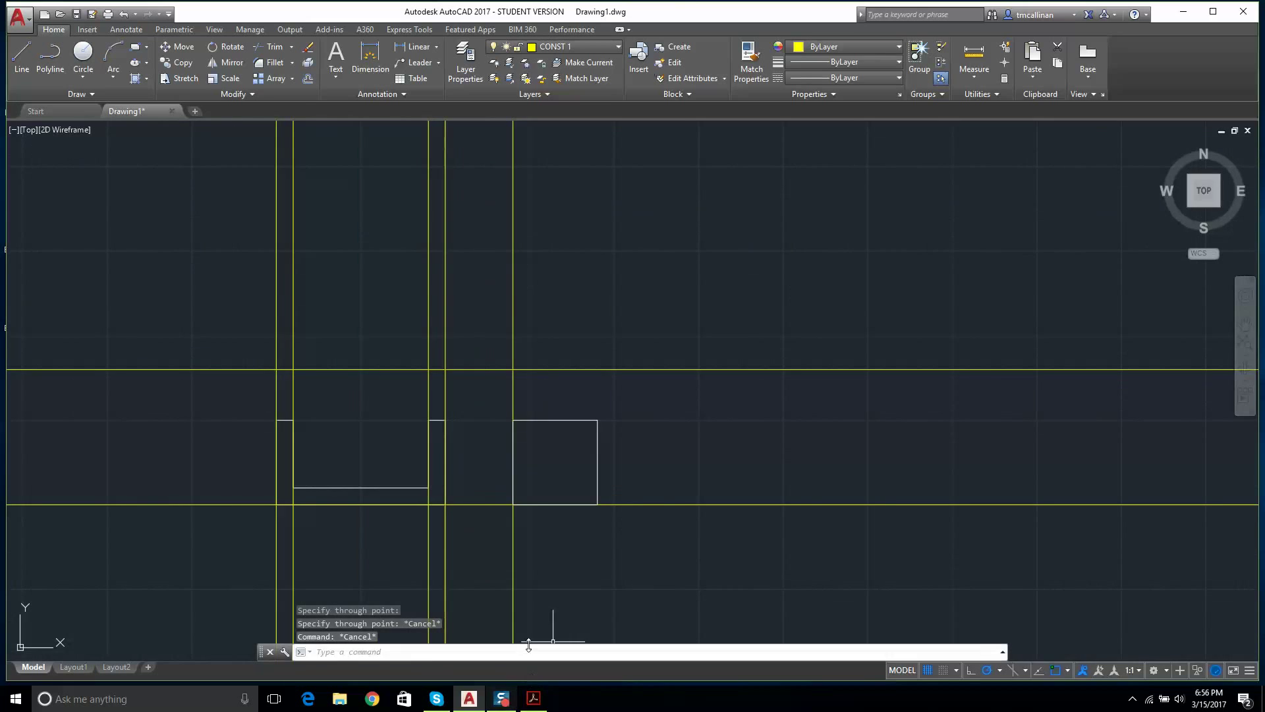
left_click(534, 698)
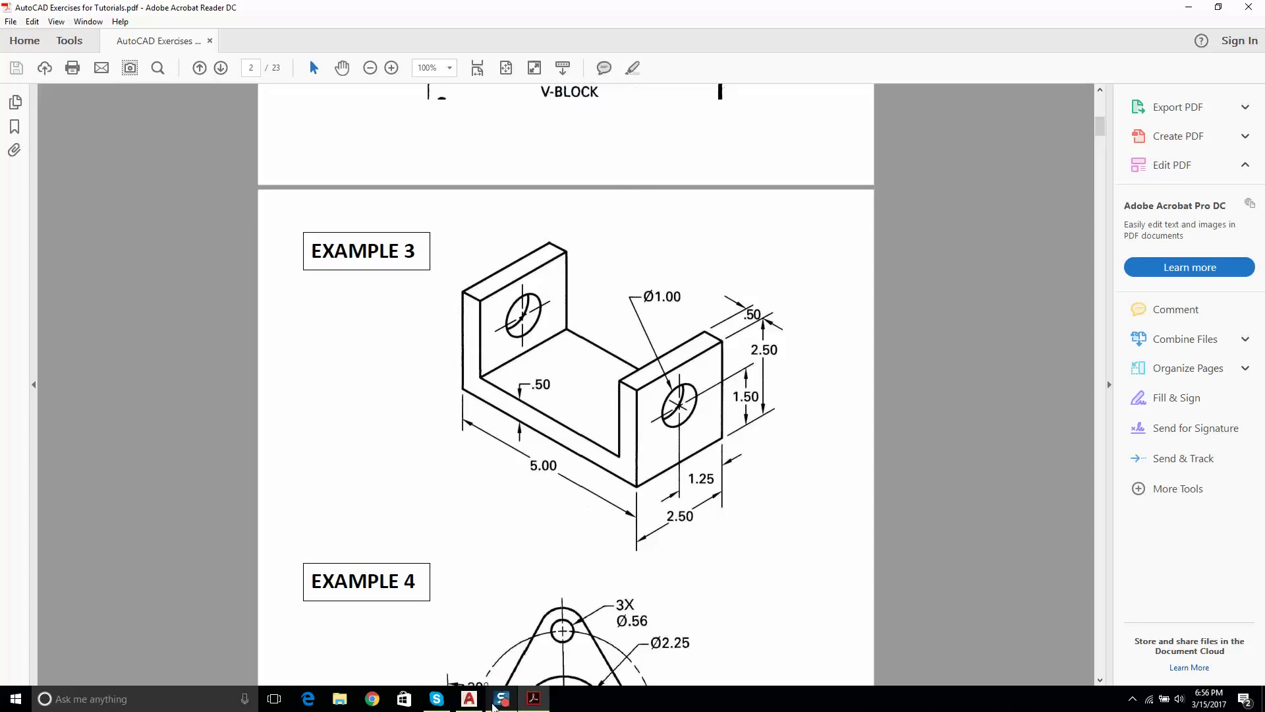
Step: Switch back to AutoCAD and offset the upper horizontal construction line upward by 2.5 for the top view
left_click(470, 698)
key("Escape")
key("Escape")
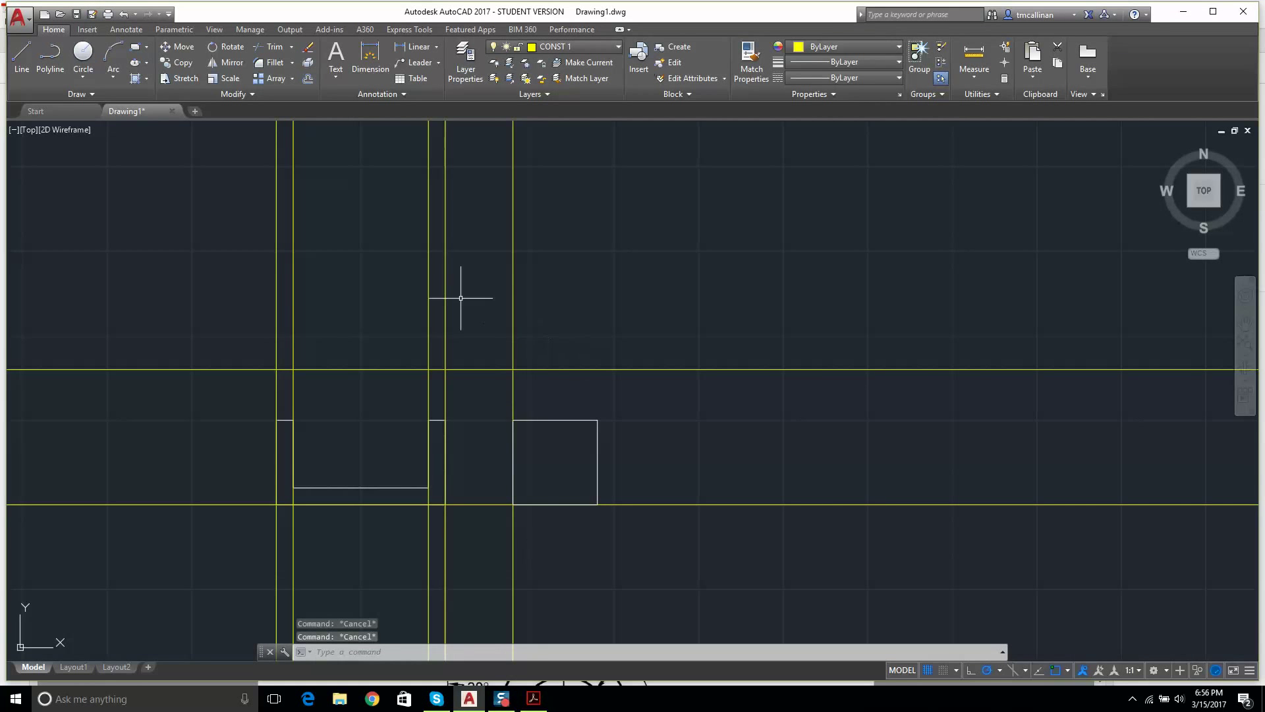
scroll(443, 296, "down", 1)
scroll(387, 288, "up", 1)
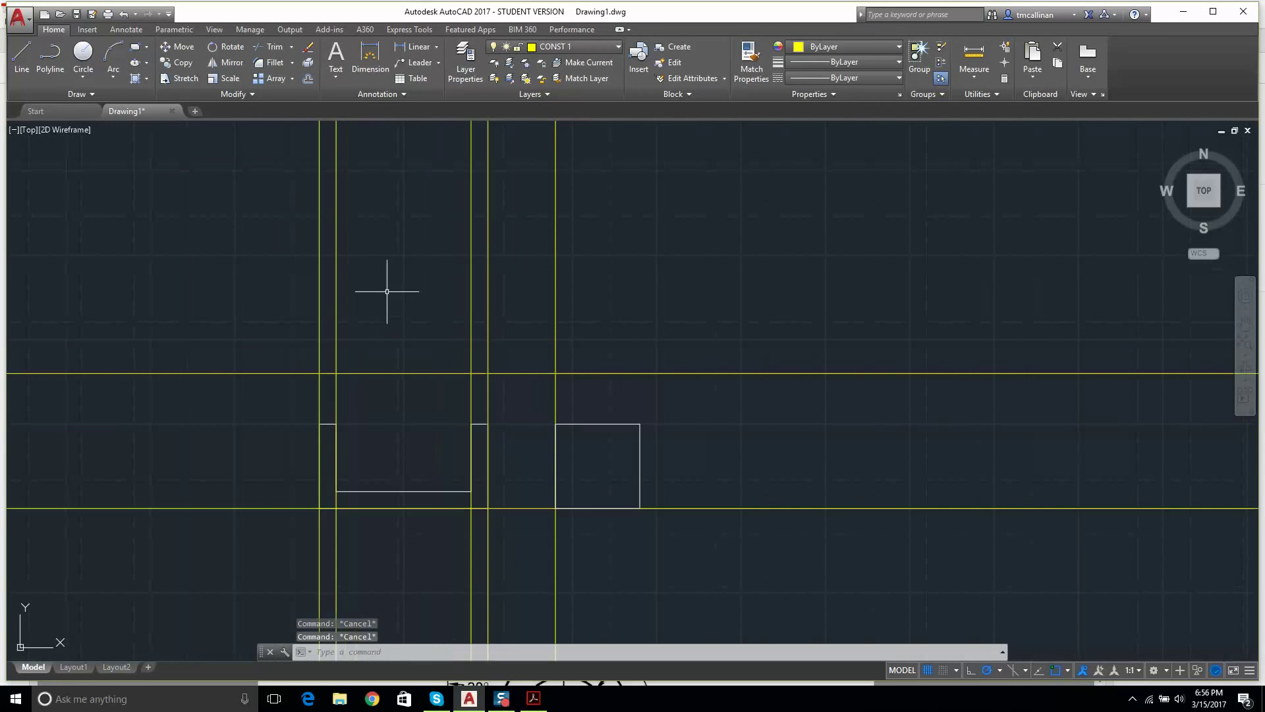
left_click(534, 699)
left_click(534, 699)
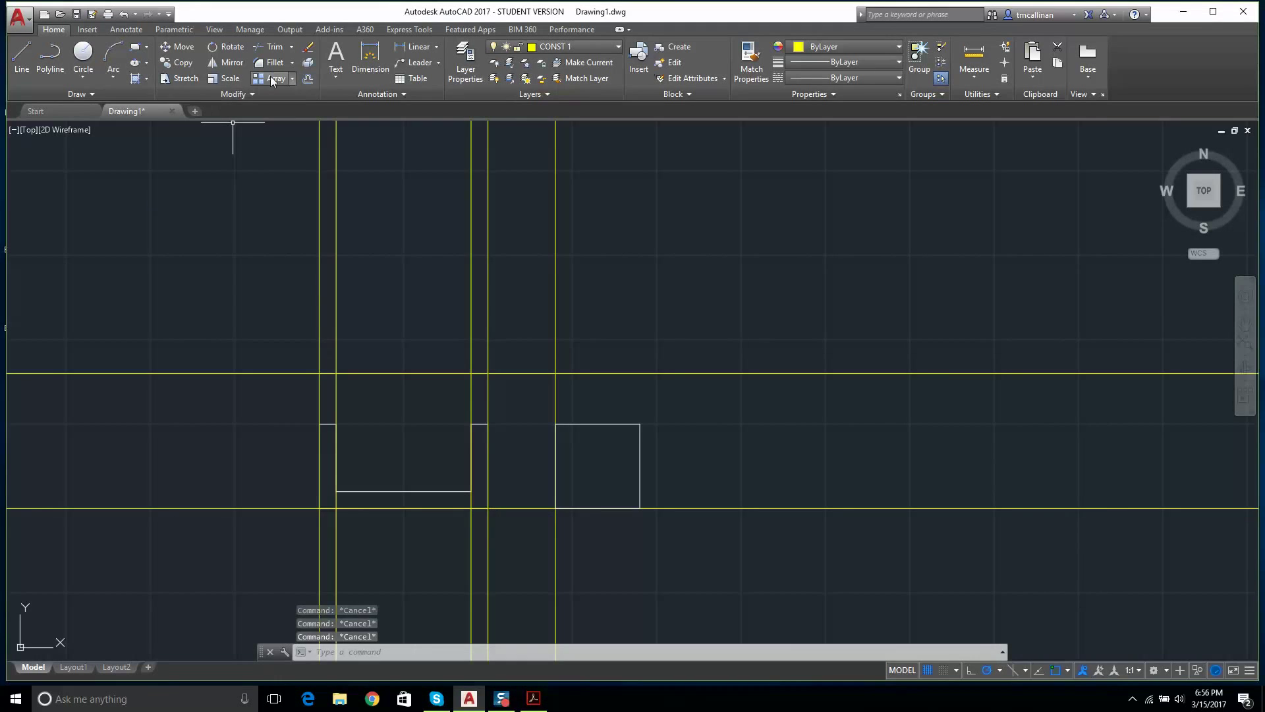
left_click(309, 77)
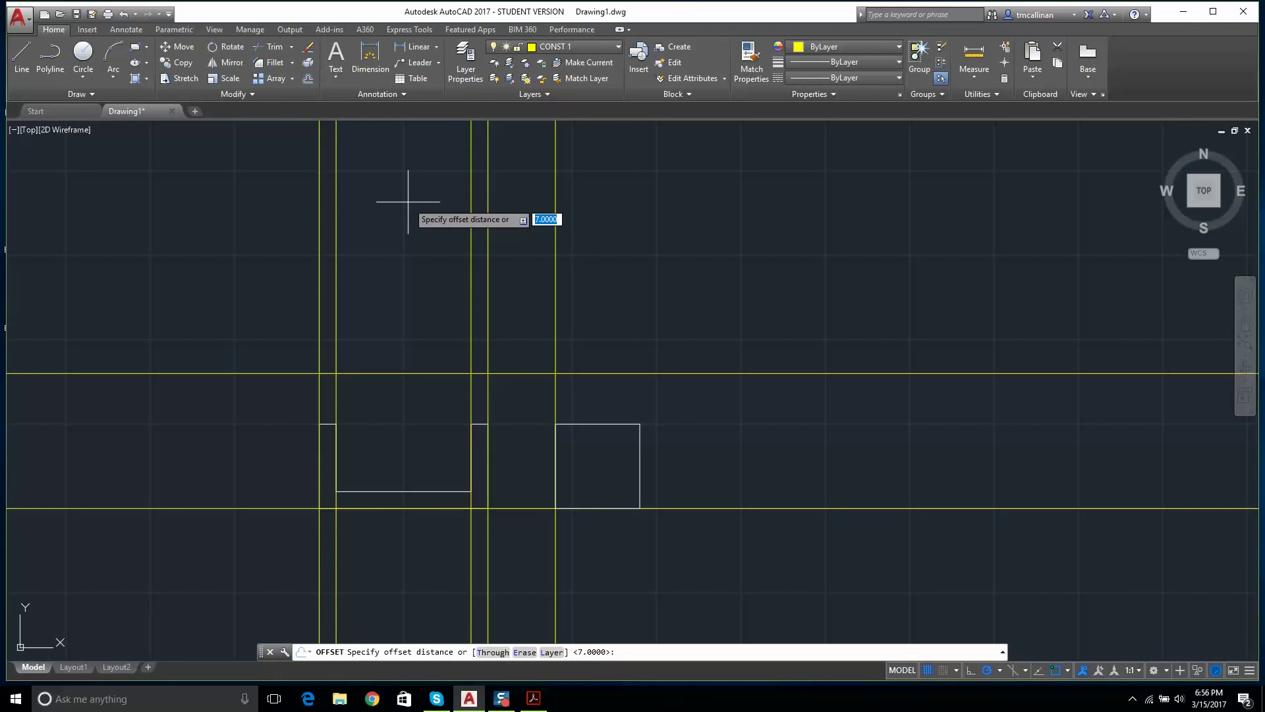
type("2.5")
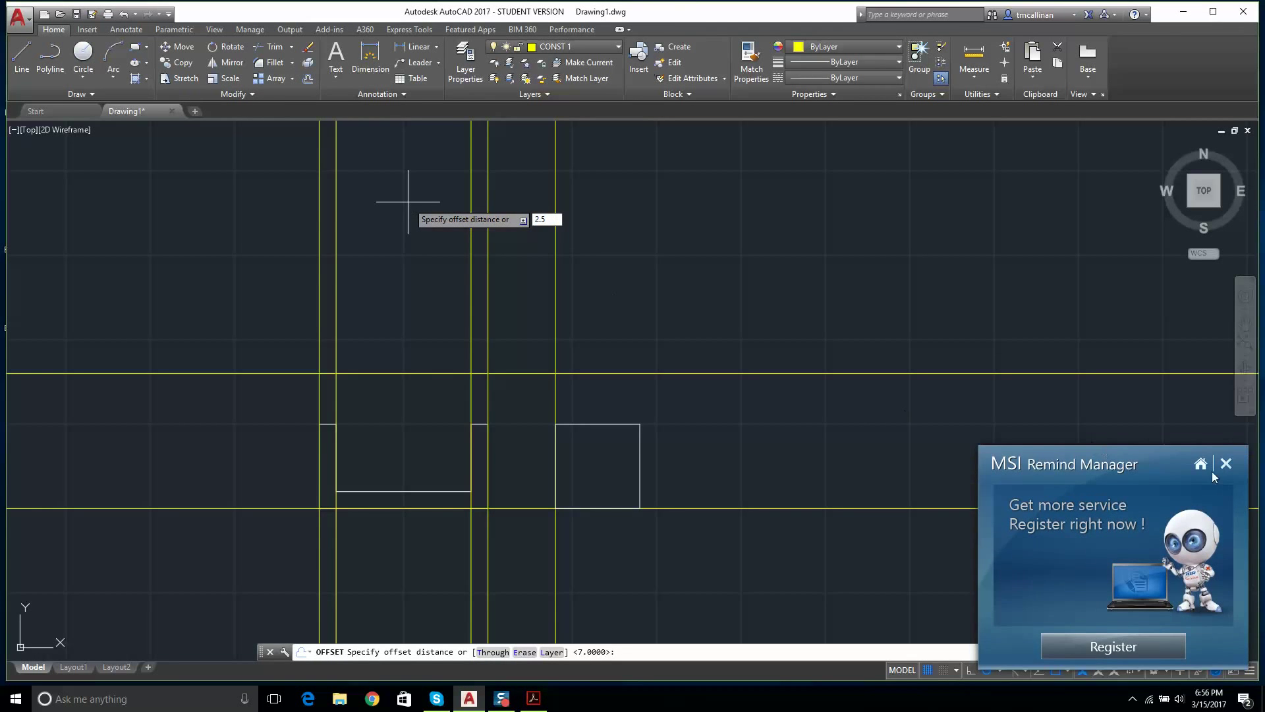
left_click(1232, 464)
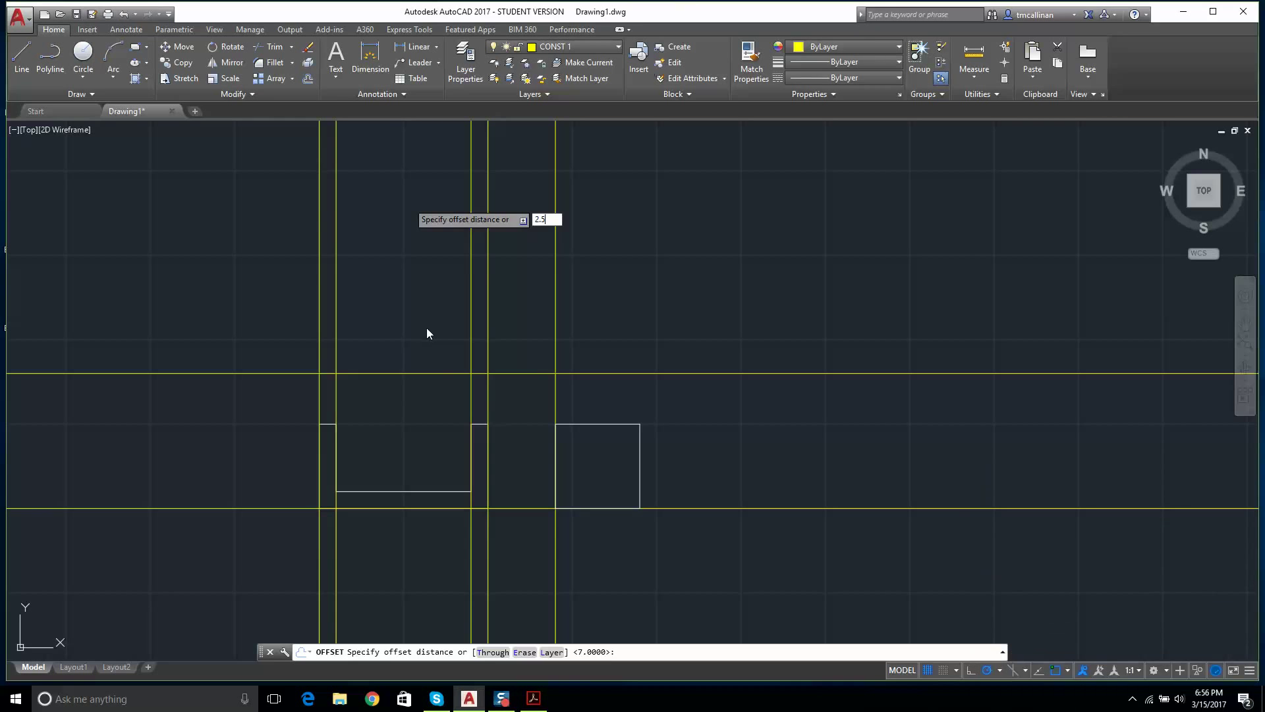
key("Return")
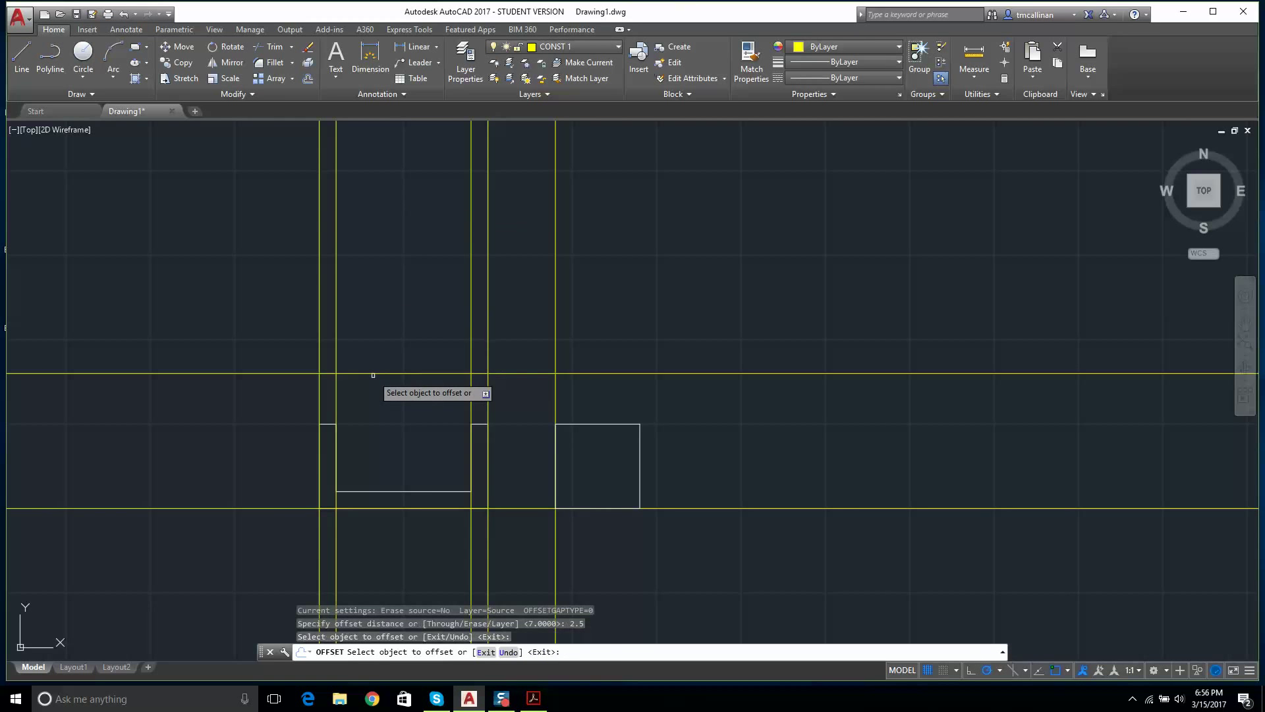
left_click(371, 374)
left_click(382, 298)
key("Escape")
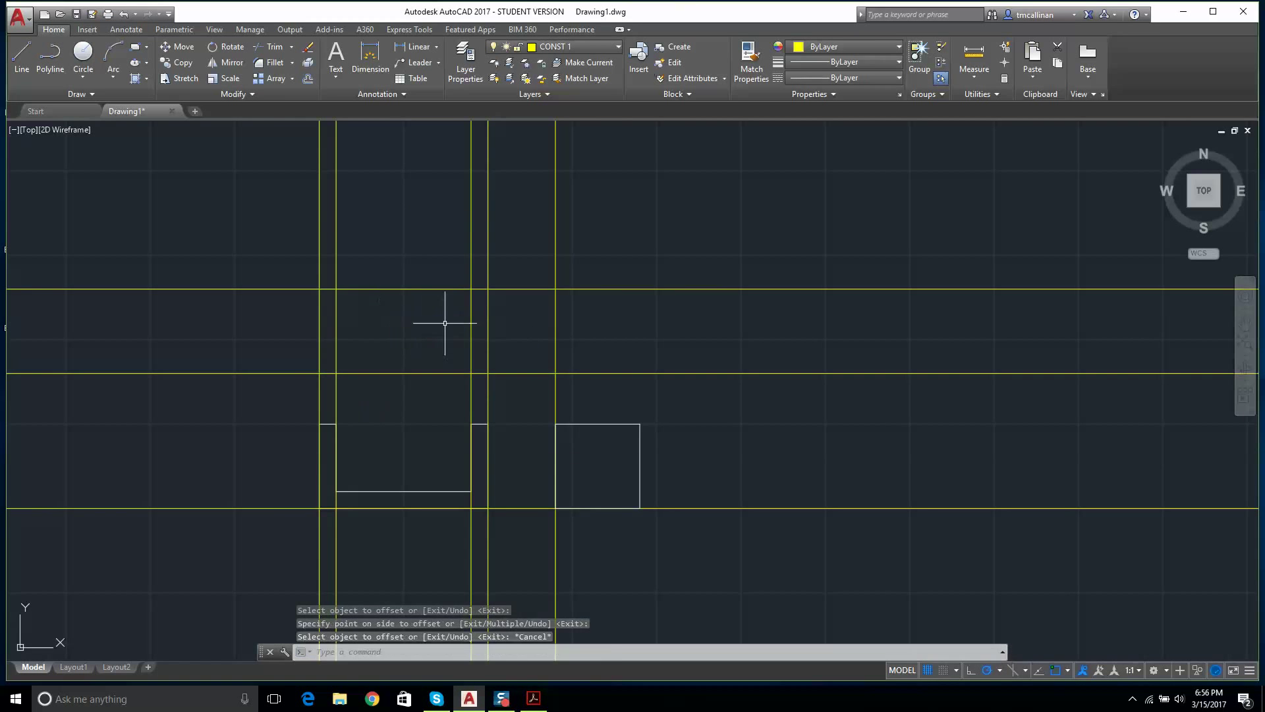
scroll(452, 319, "up", 2)
scroll(429, 382, "down", 2)
scroll(491, 352, "up", 2)
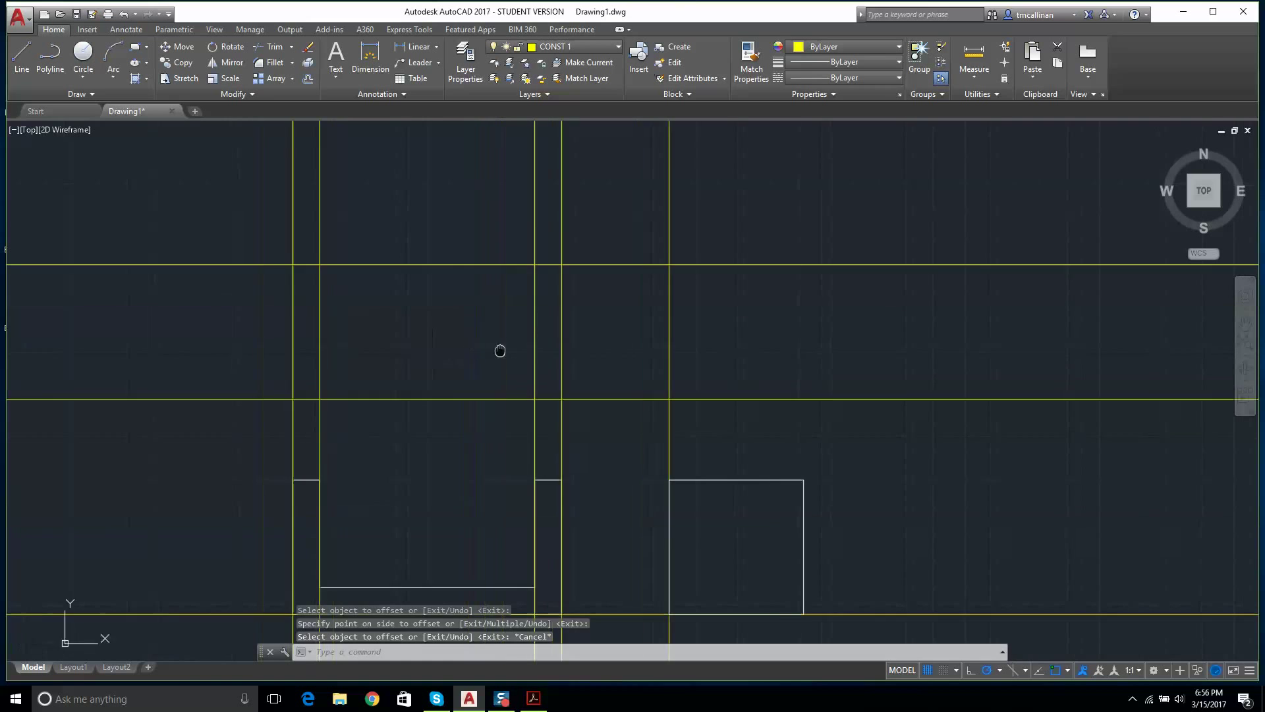
scroll(474, 303, "down", 2)
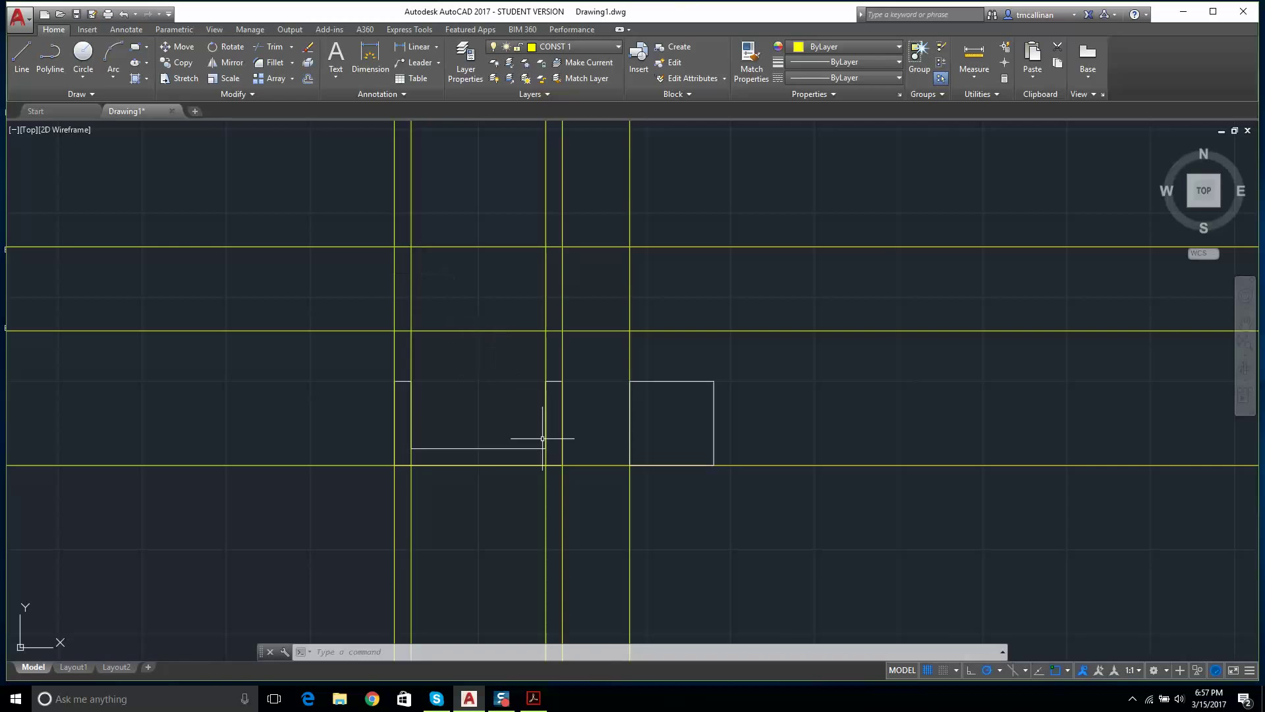
scroll(438, 274, "up", 2)
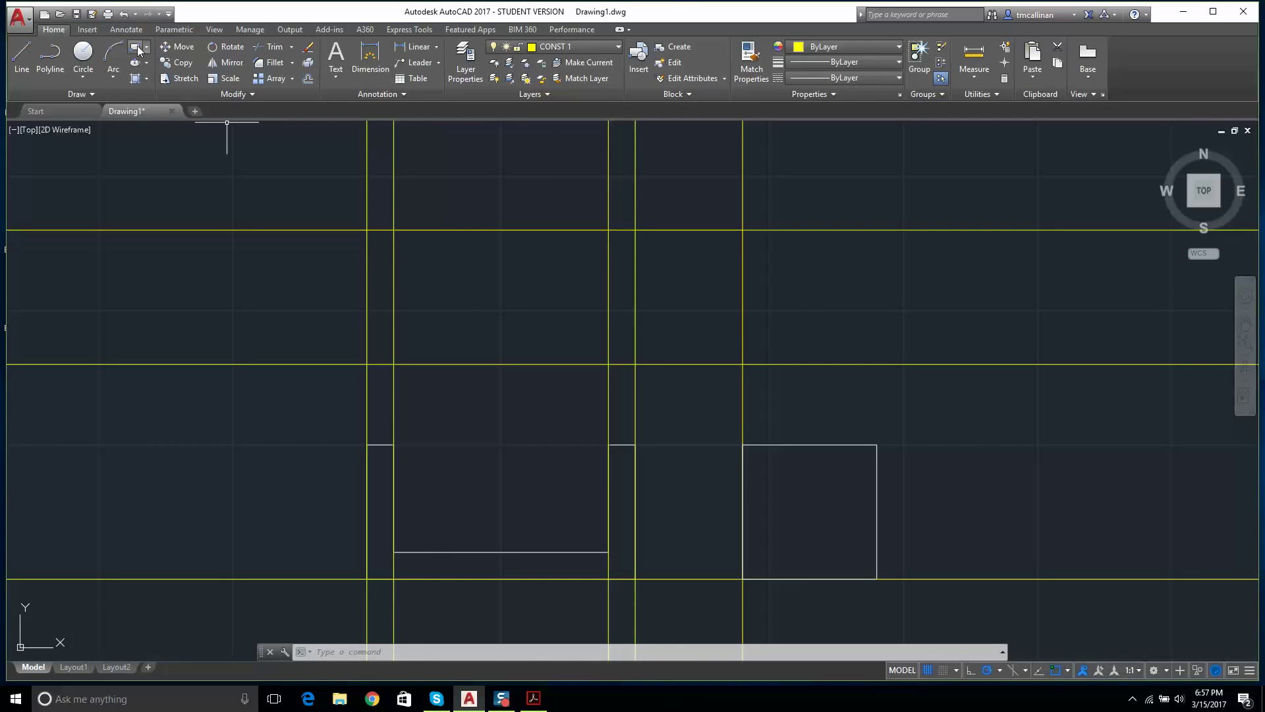
left_click(139, 50)
left_click(367, 230)
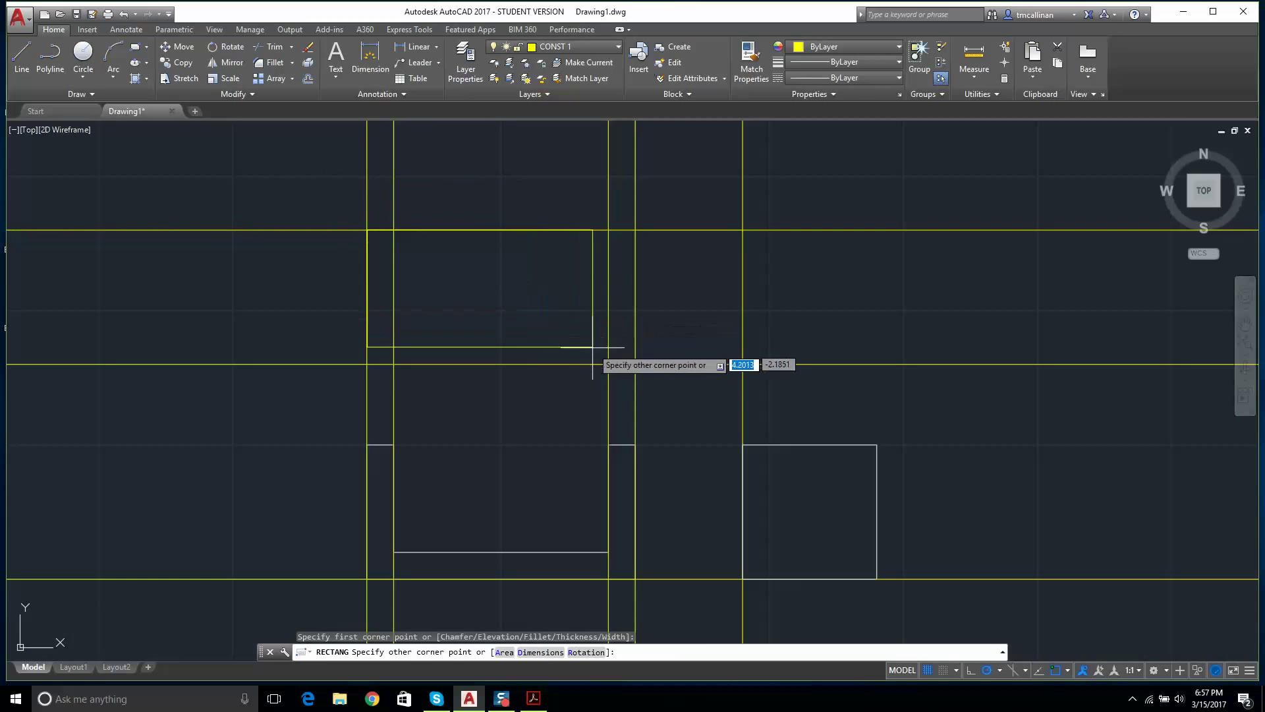
key("Escape")
Step: Make layer 0 current and draw the top view's outline rectangle between the outer vertical and upper two horizontal construction lines
left_click(551, 47)
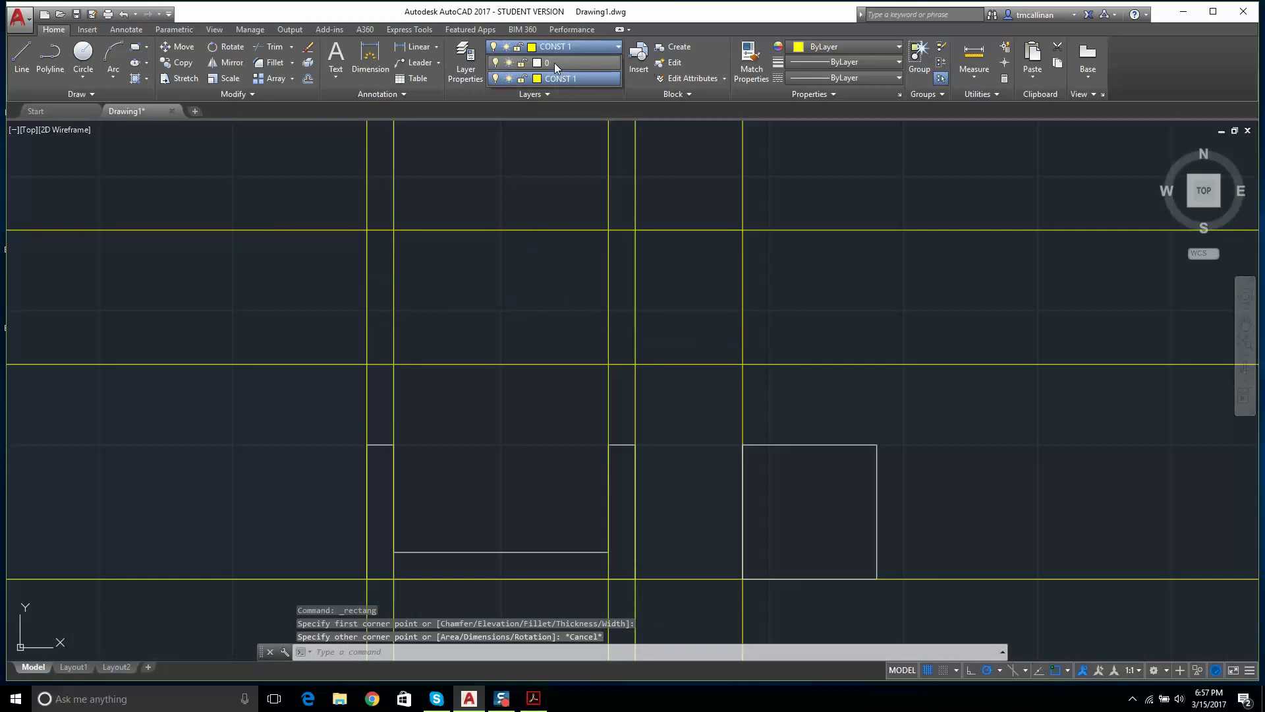
left_click(555, 62)
left_click(135, 46)
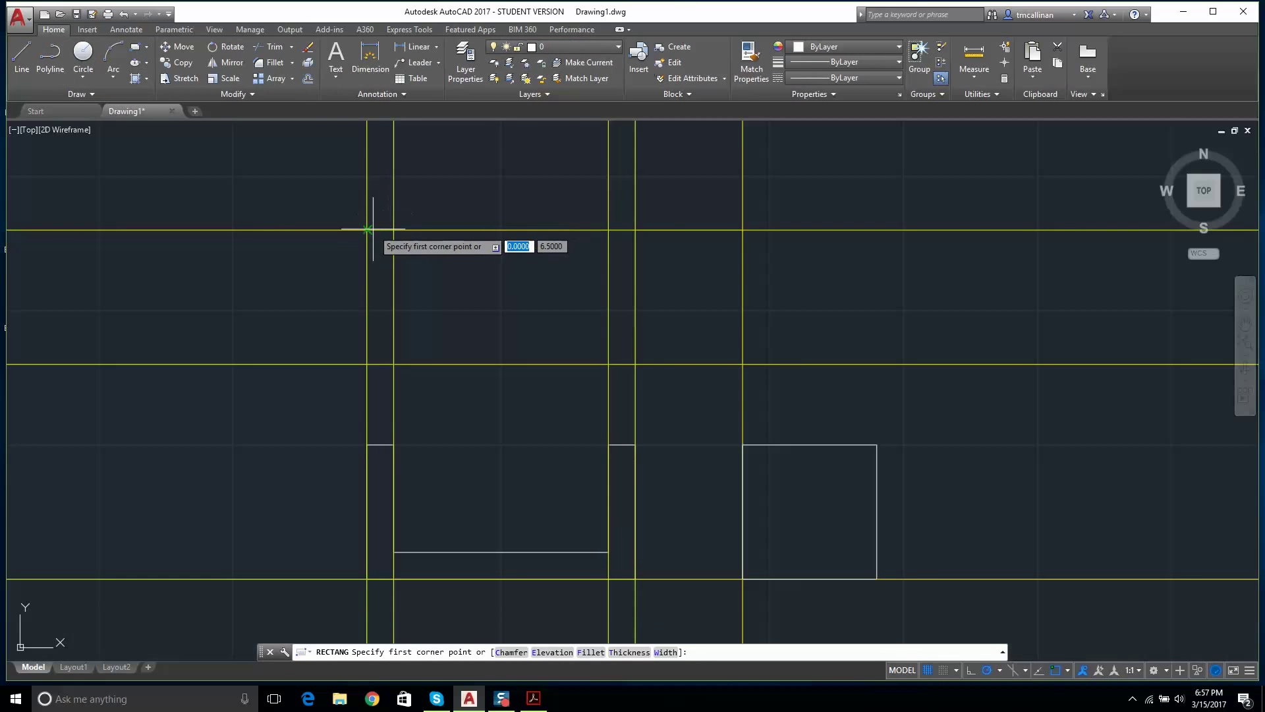
left_click(367, 230)
left_click(635, 363)
key("Escape")
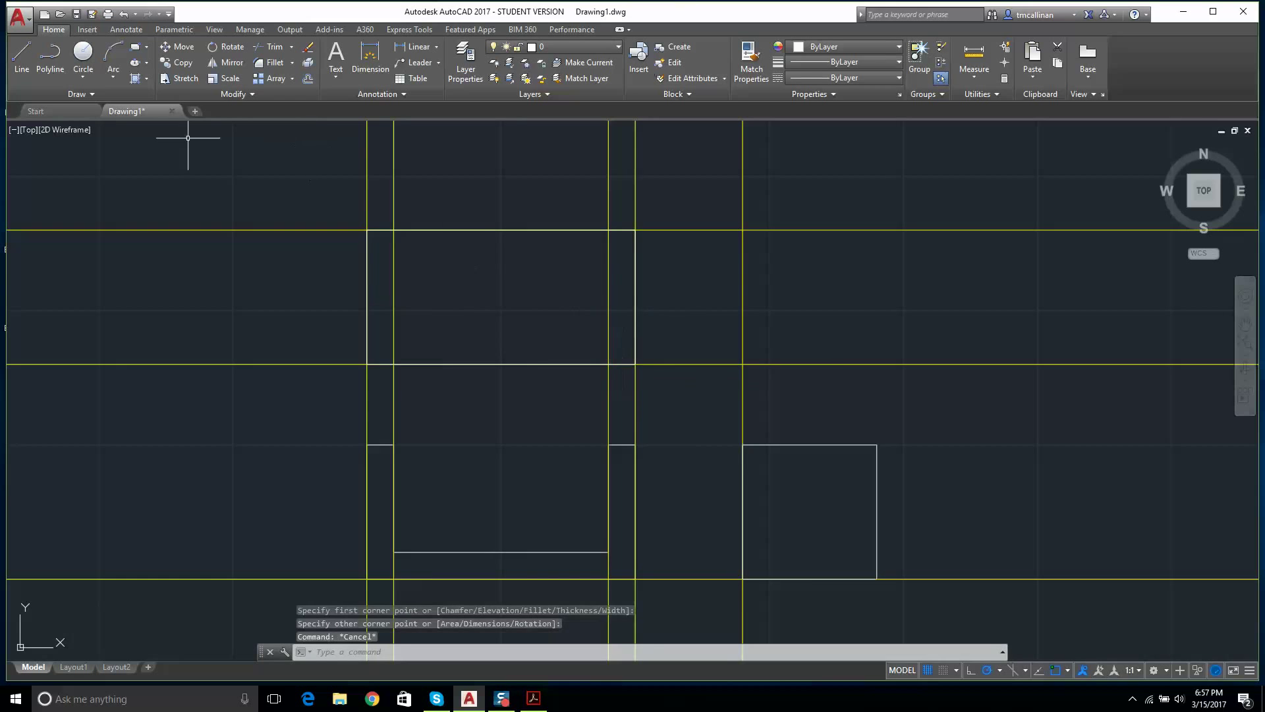
Step: Draw two vertical lines across the top view rectangle along the inner-edge construction lines of both legs
left_click(25, 58)
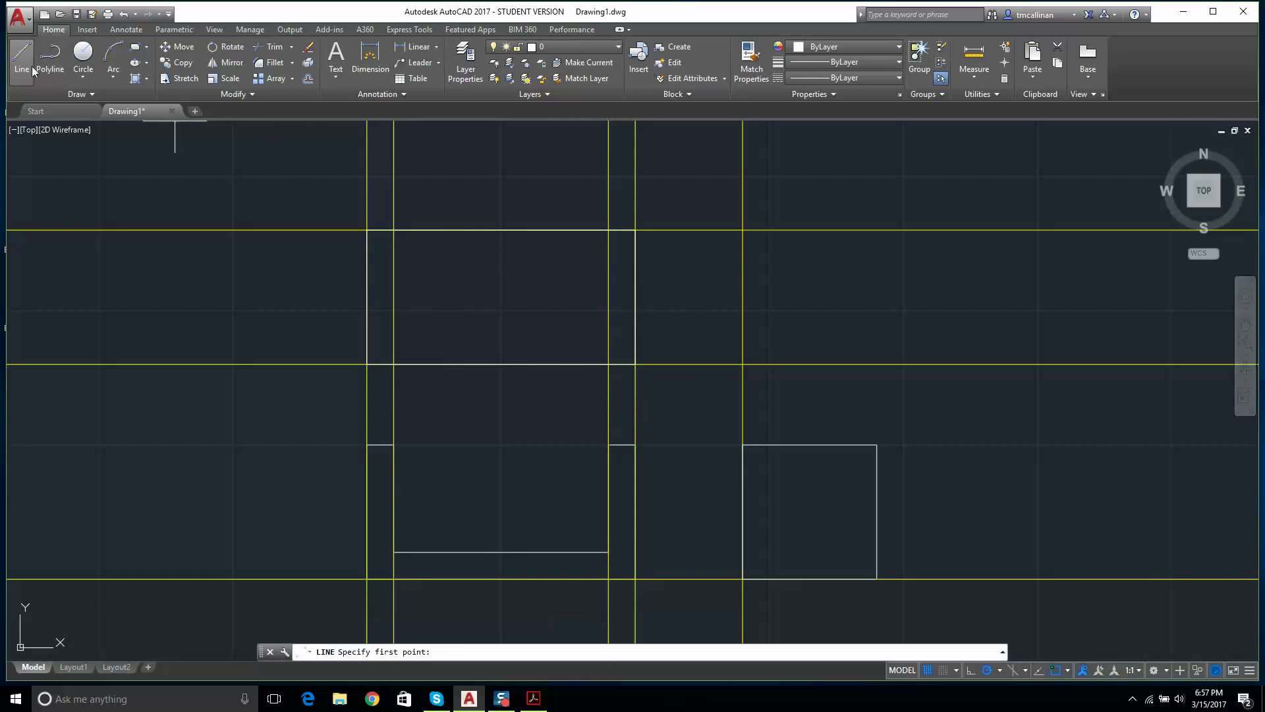
left_click(393, 230)
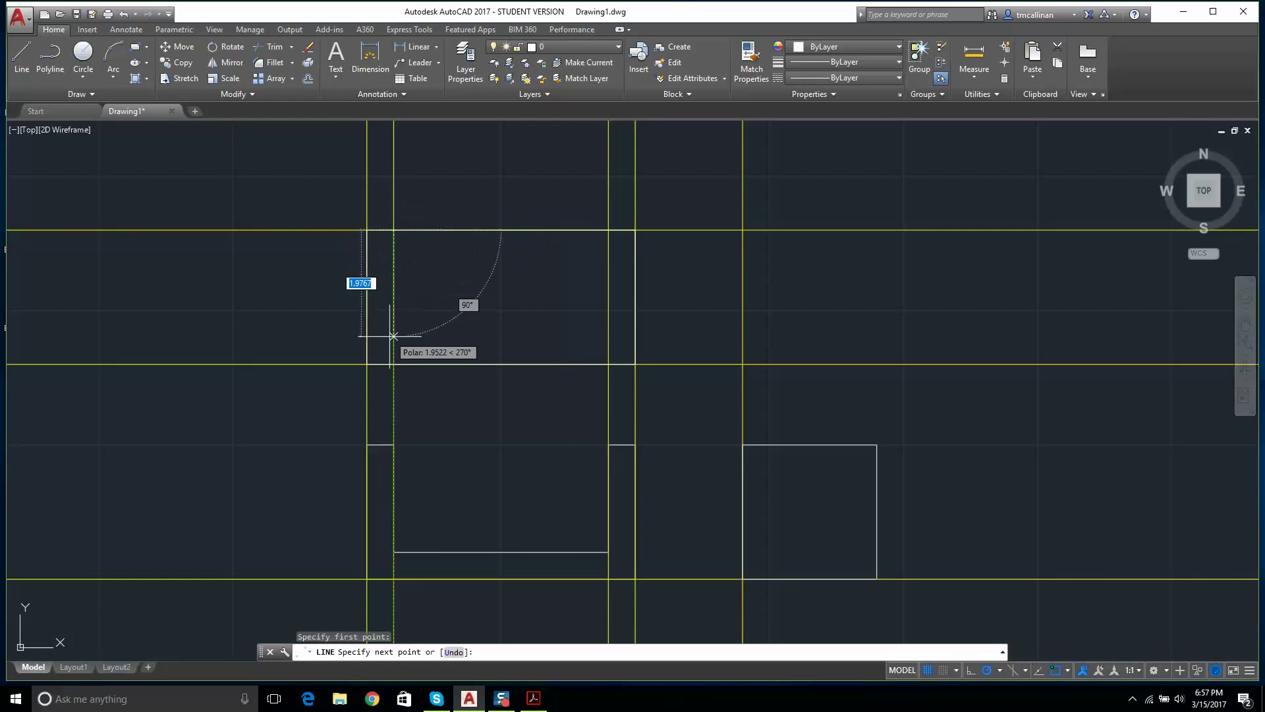
left_click(20, 62)
left_click(608, 230)
left_click(607, 361)
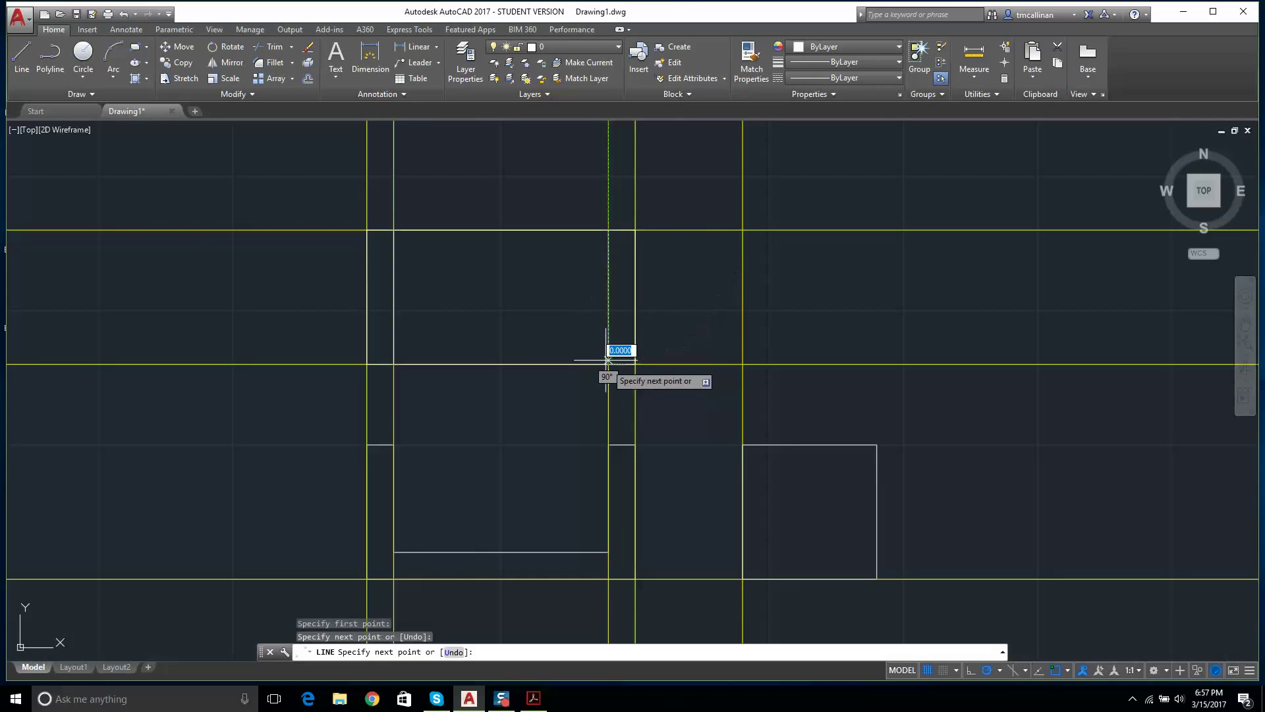
key("Escape")
key("Escape")
Step: Switch to the exercise PDF in Acrobat Reader, check the Example 3 bracket's geometry, and return to AutoCAD
scroll(566, 280, "down", 2)
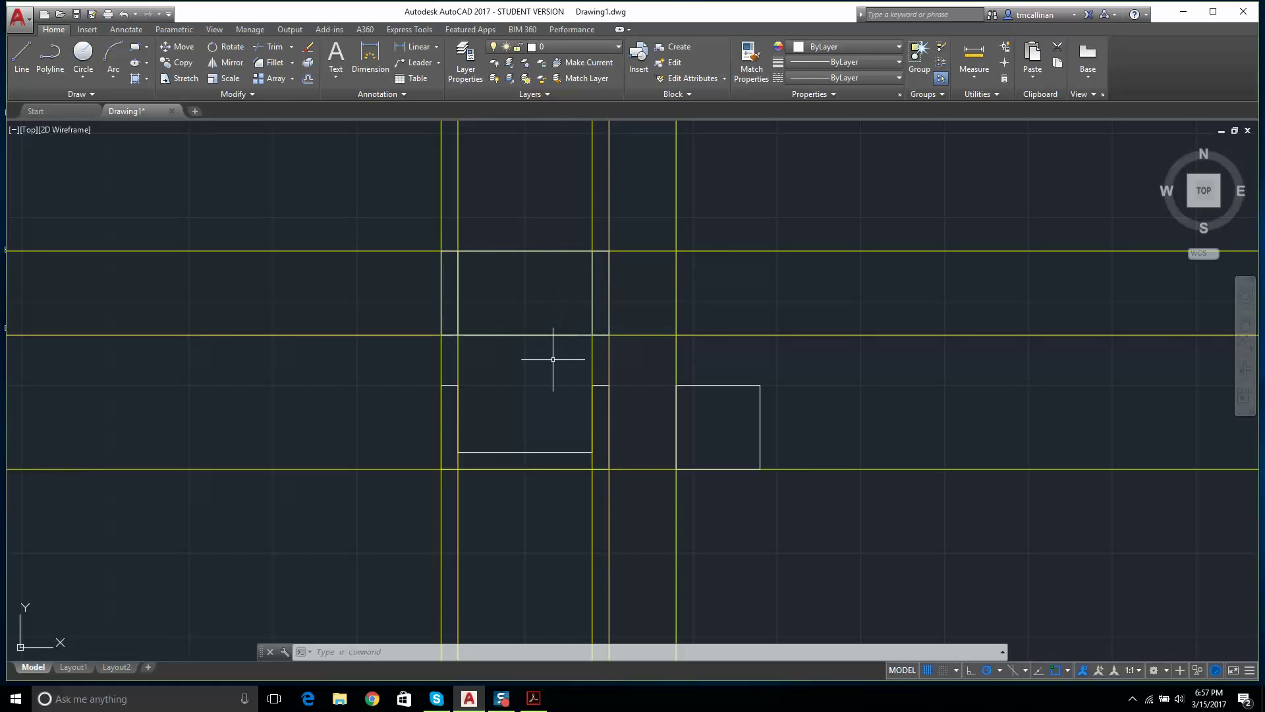
left_click(534, 698)
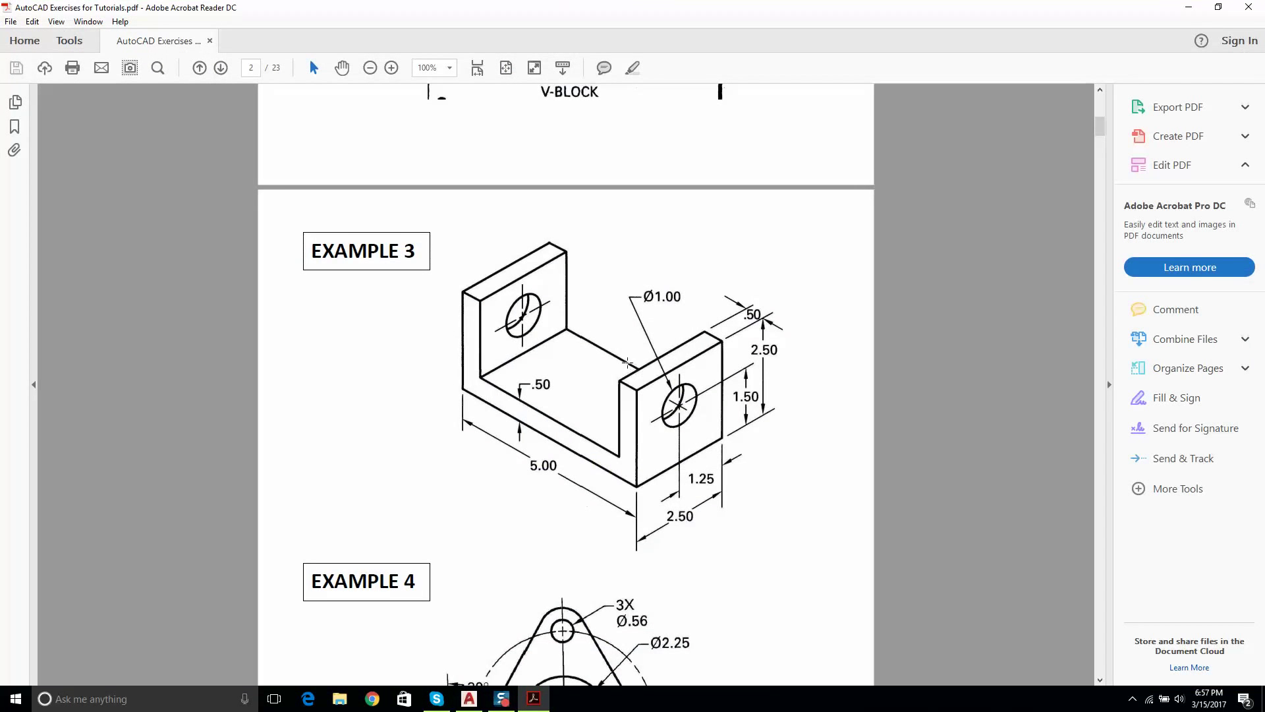
left_click(469, 698)
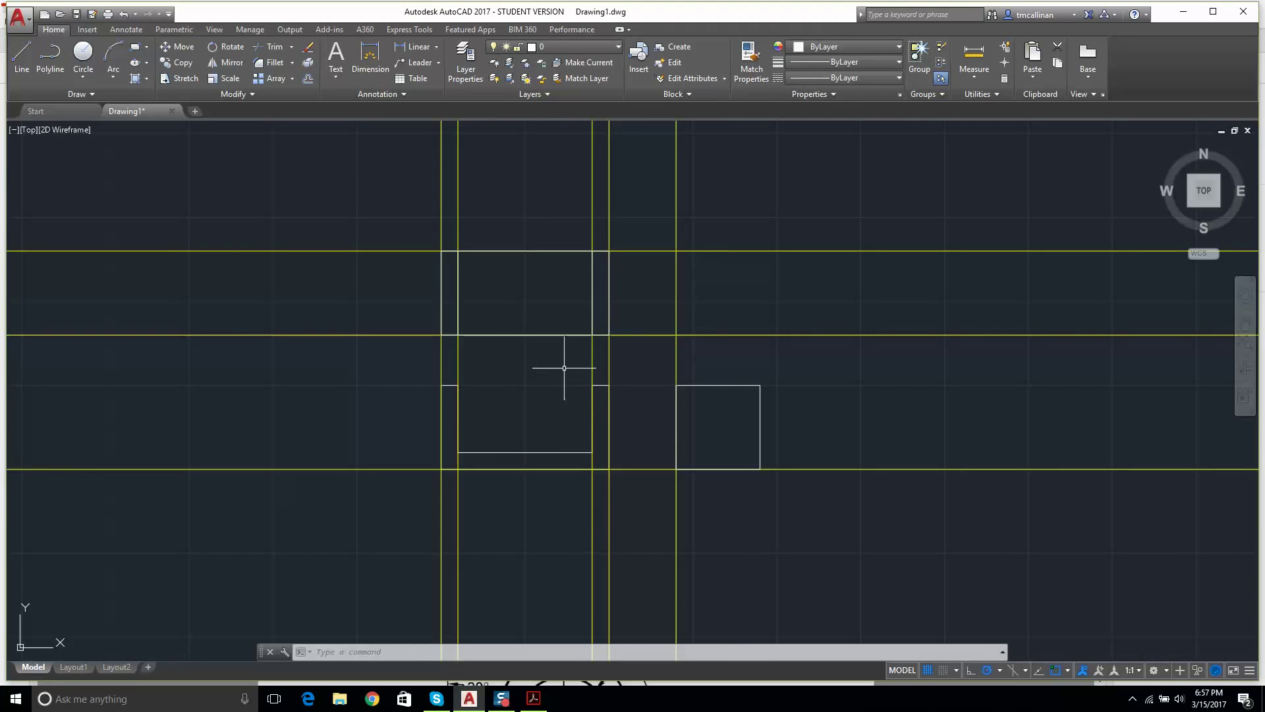
scroll(564, 367, "up", 2)
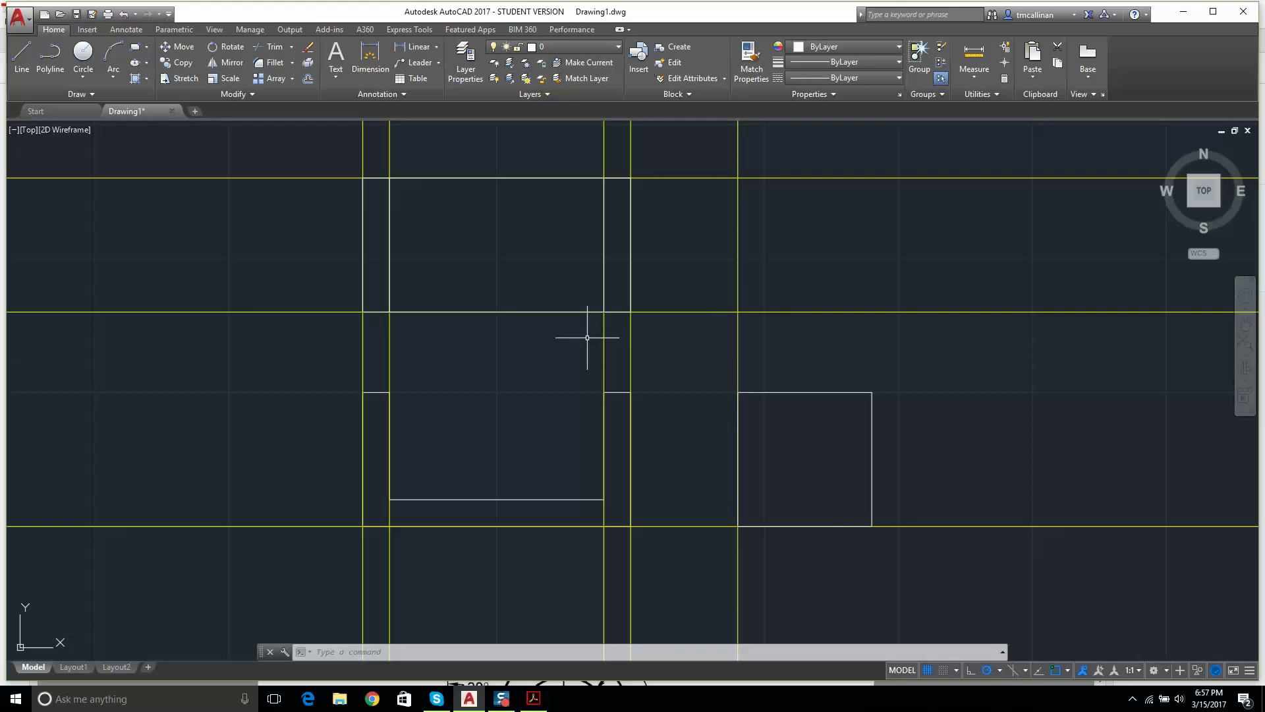
key("Escape")
key("Escape")
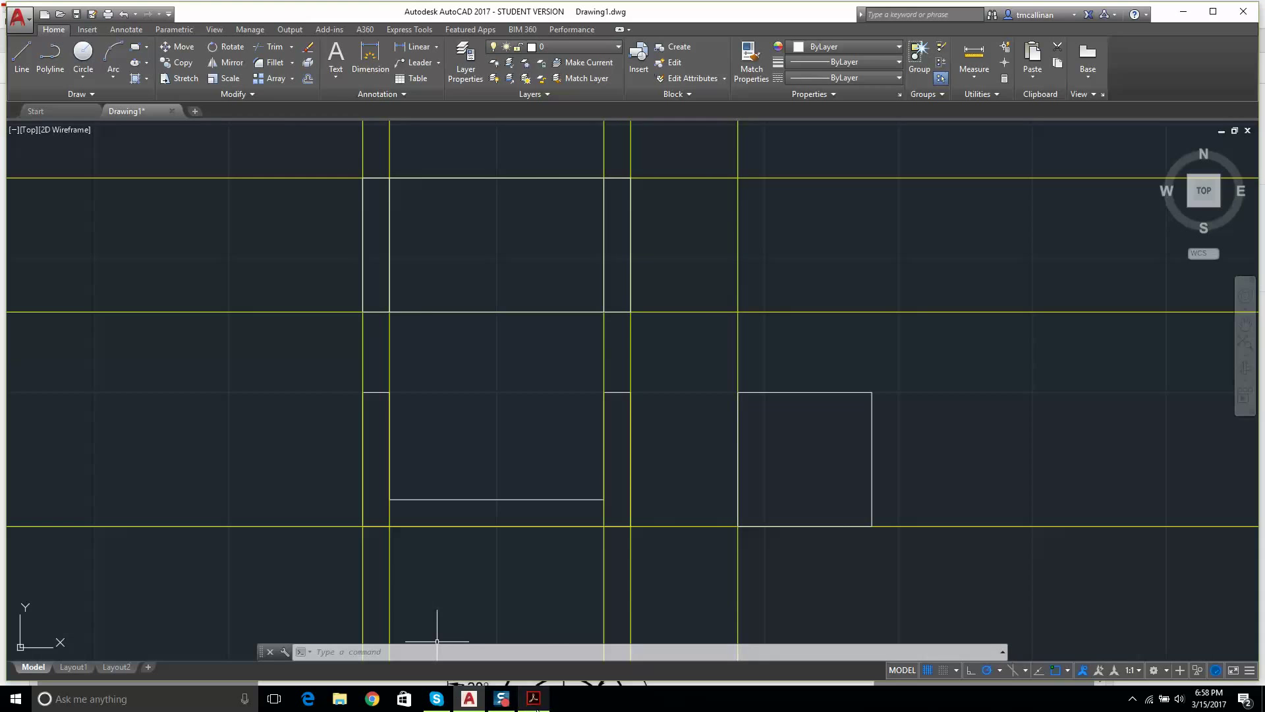
Step: Make CONST 1 current and offset the vertical construction line on the side view's left edge 1.25 to the right
mouse_move(541, 706)
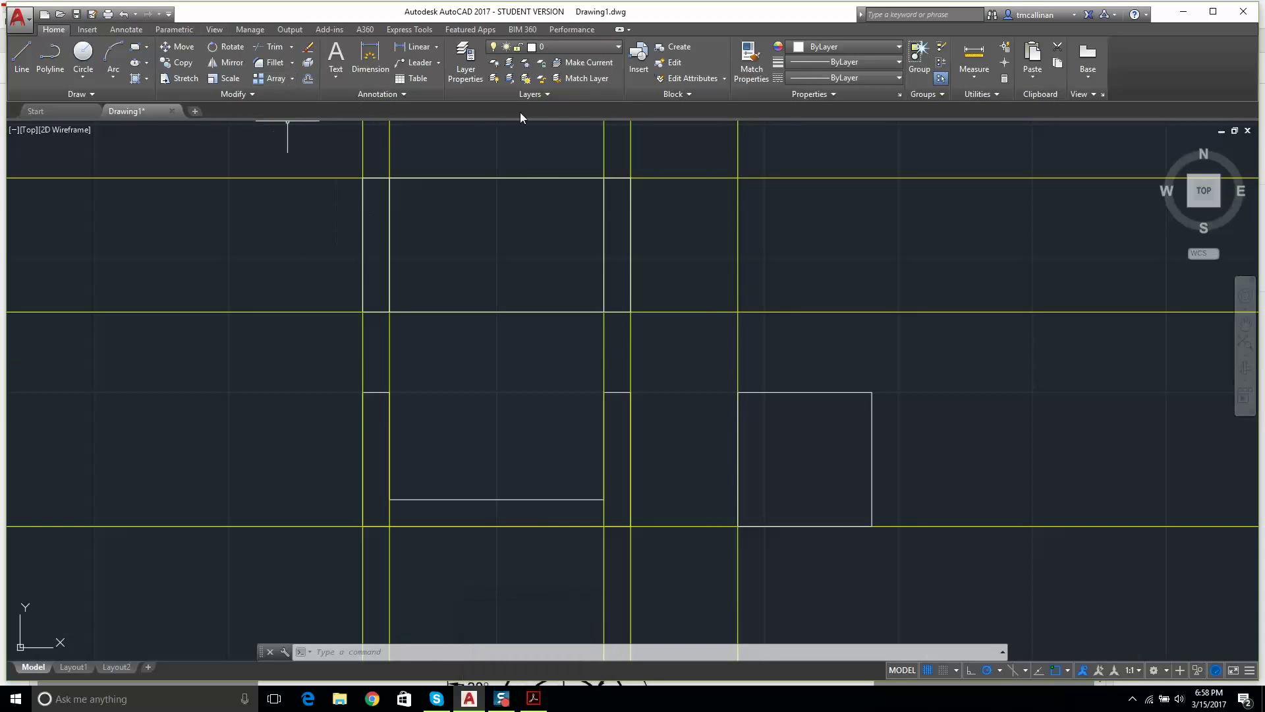
left_click(562, 42)
left_click(552, 77)
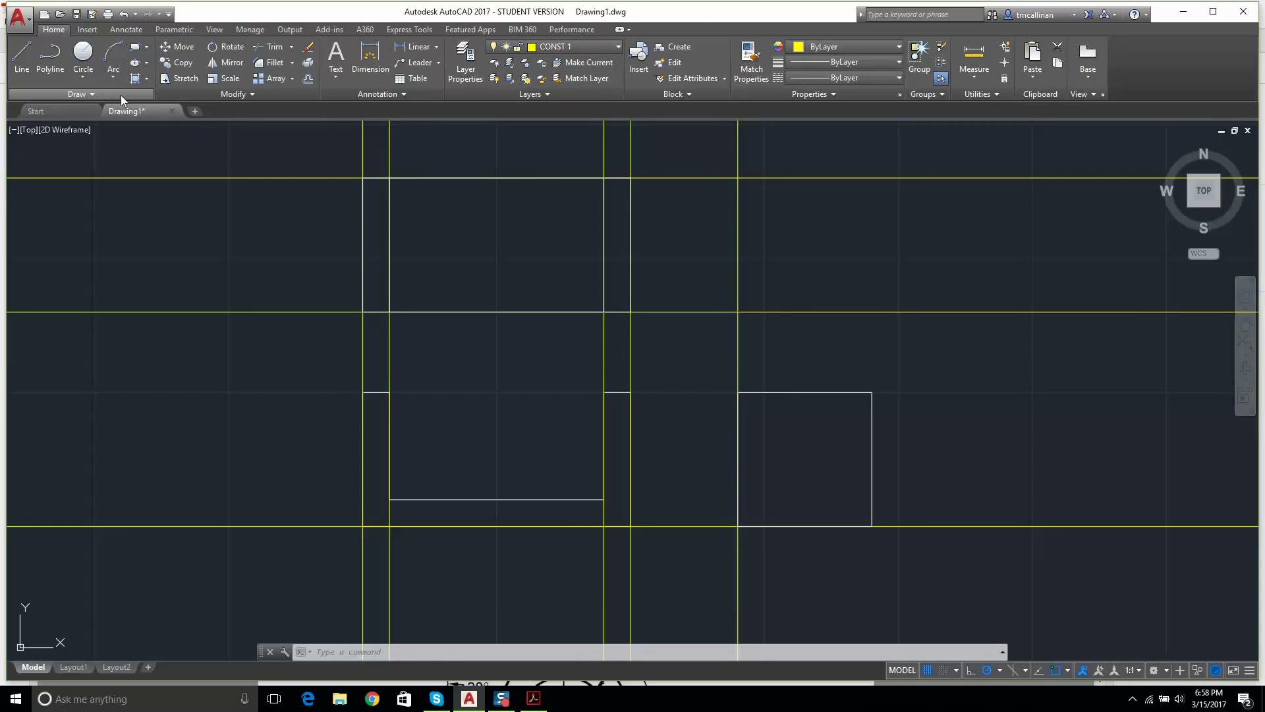
left_click(307, 79)
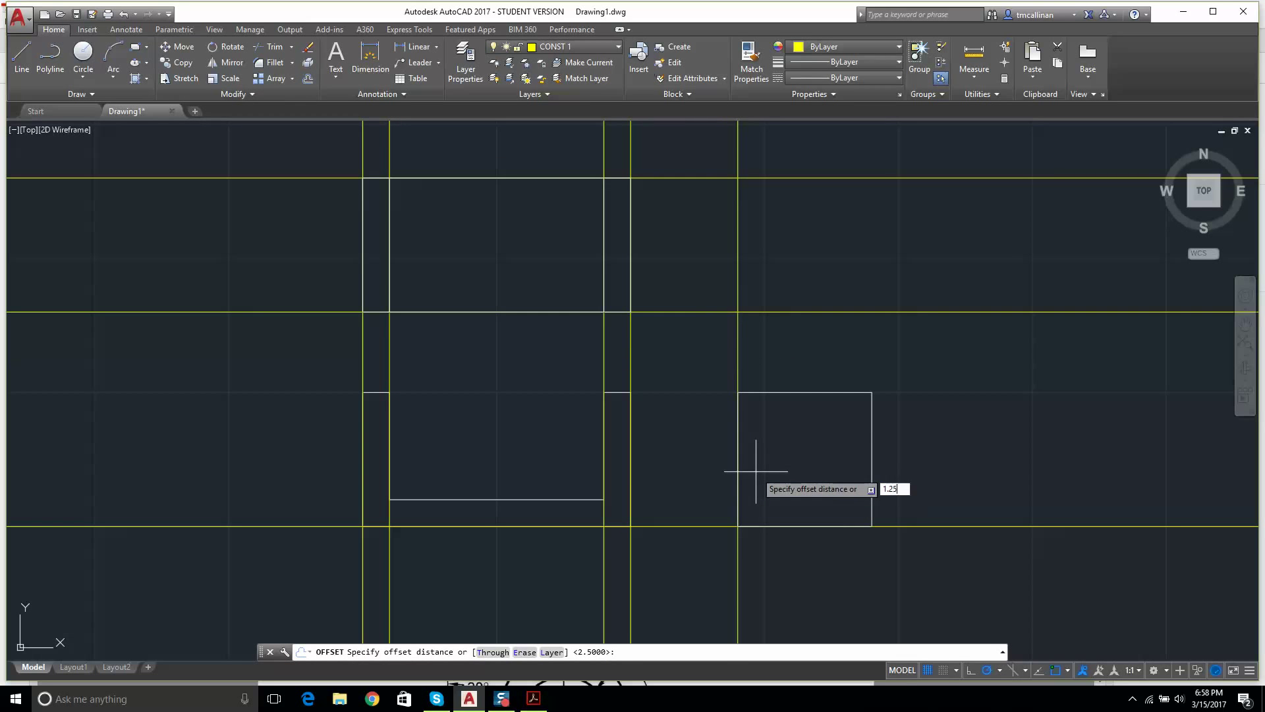
key("Return")
left_click(738, 362)
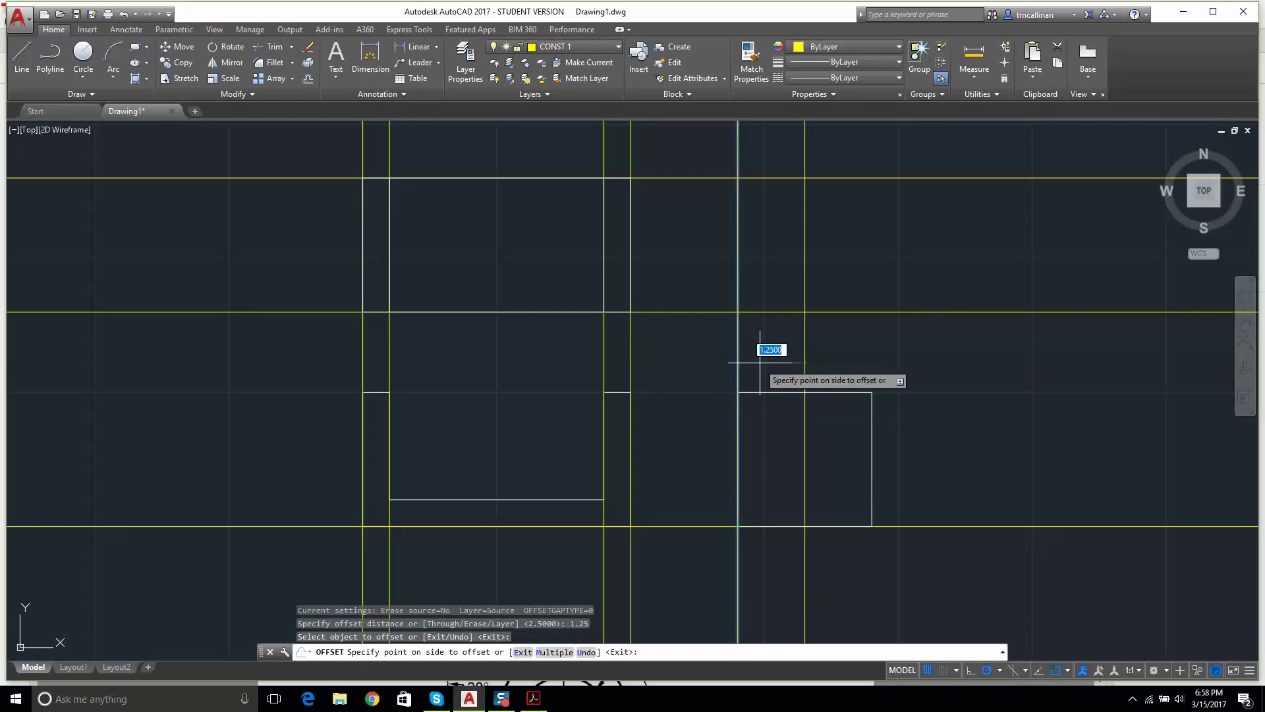
key("Escape")
scroll(783, 538, "up", 2)
scroll(672, 369, "down", 2)
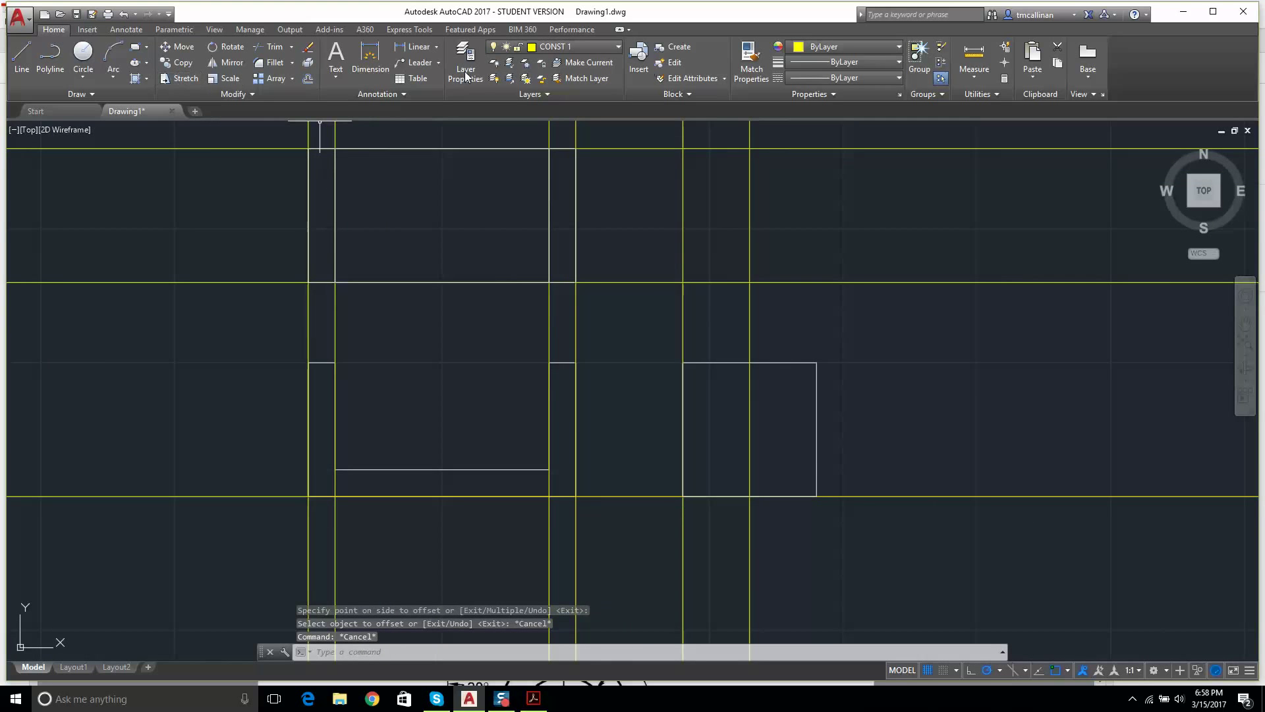
Step: Draw a horizontal construction line along the top edge of the U-profile's base, extending through the side view
left_click(78, 94)
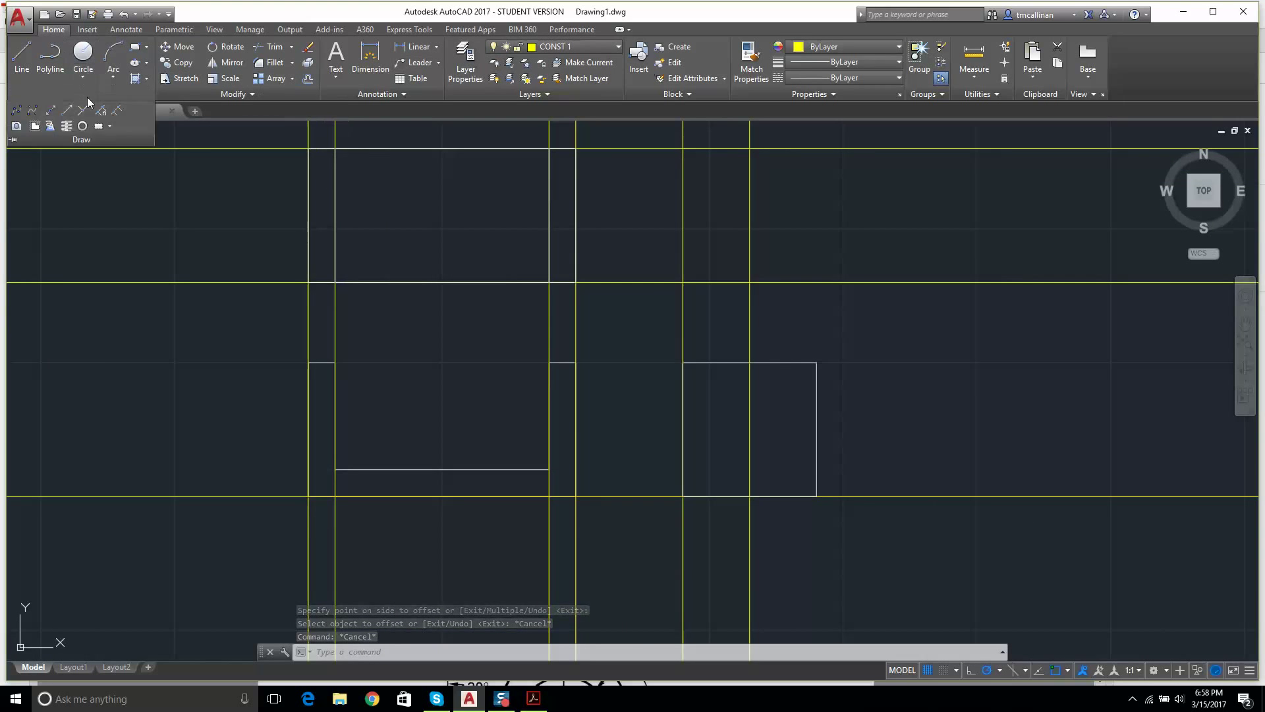
left_click(50, 114)
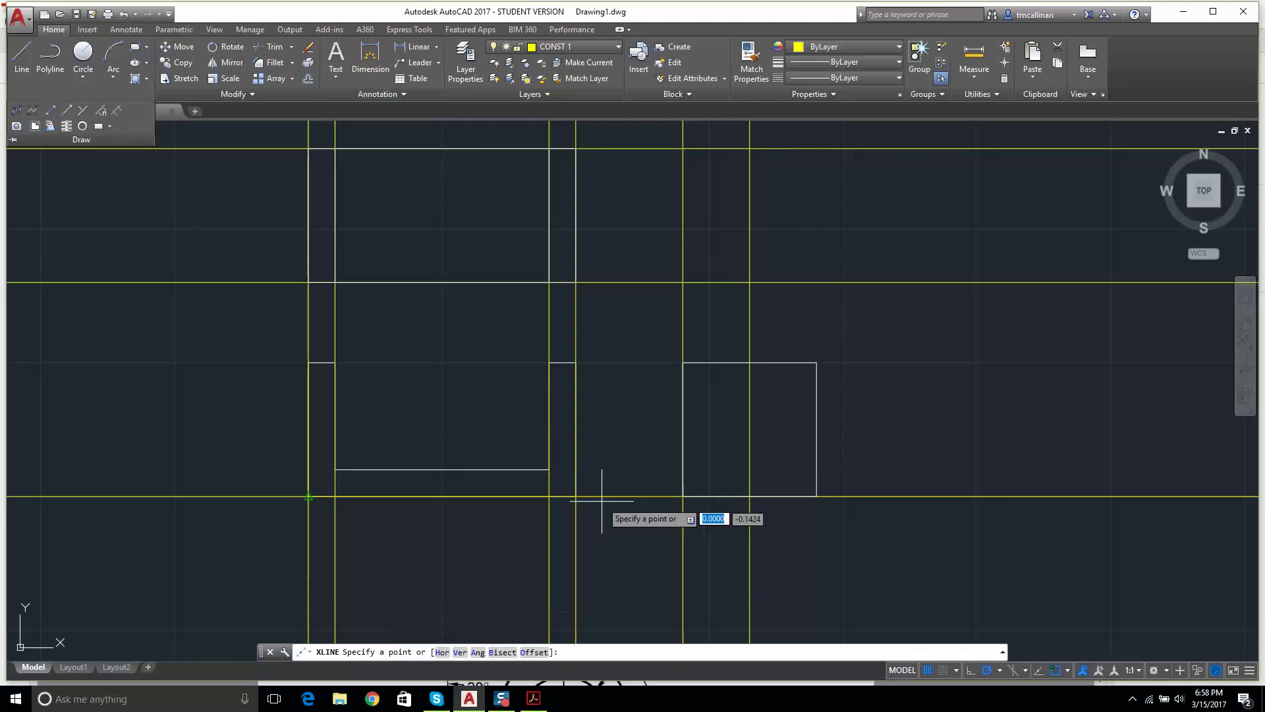
left_click(549, 469)
key("Escape")
key("Escape")
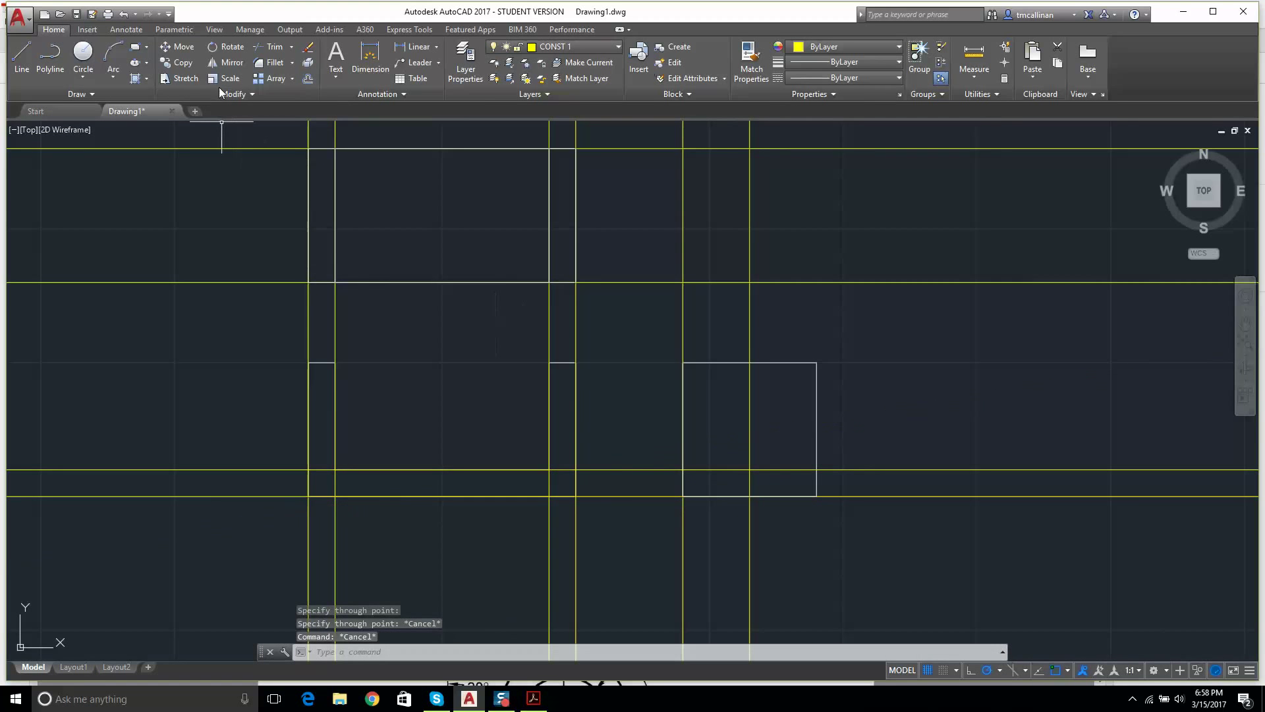
Step: Make layer 0 current and draw a horizontal line across the side view square along the base-top construction line
left_click(568, 43)
left_click(568, 61)
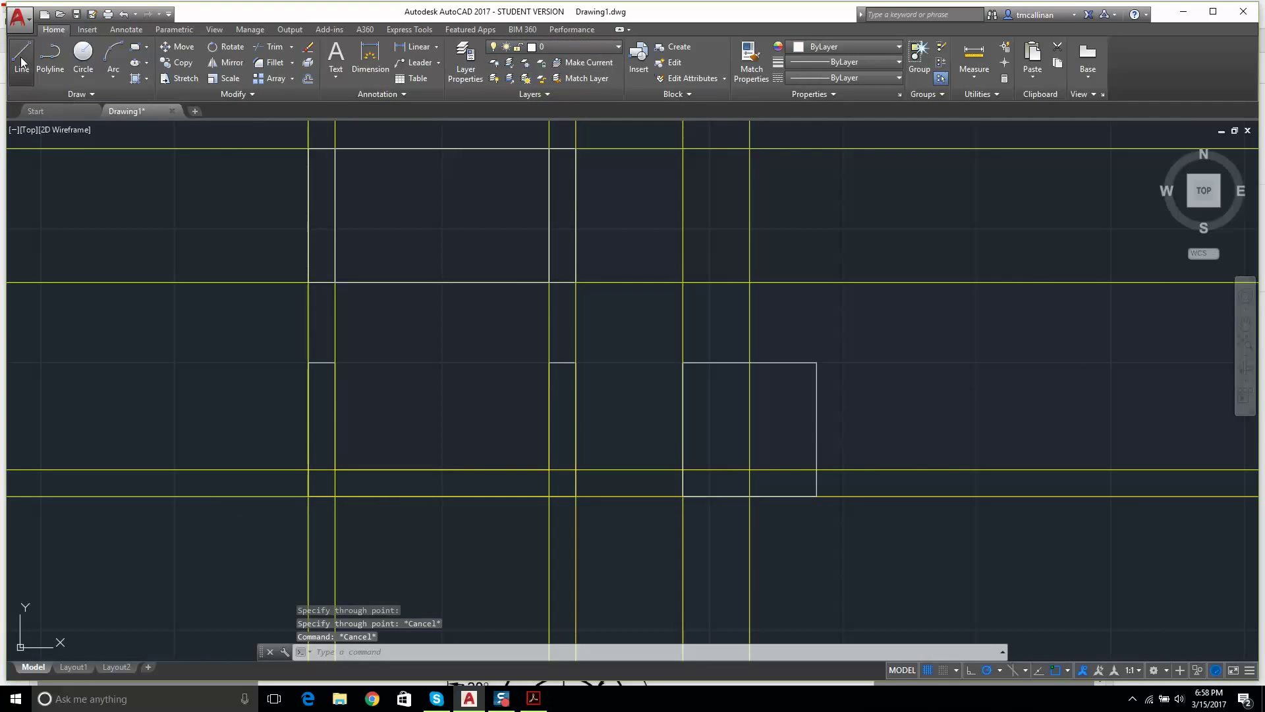
type("l")
key("Return")
left_click(681, 468)
left_click(816, 470)
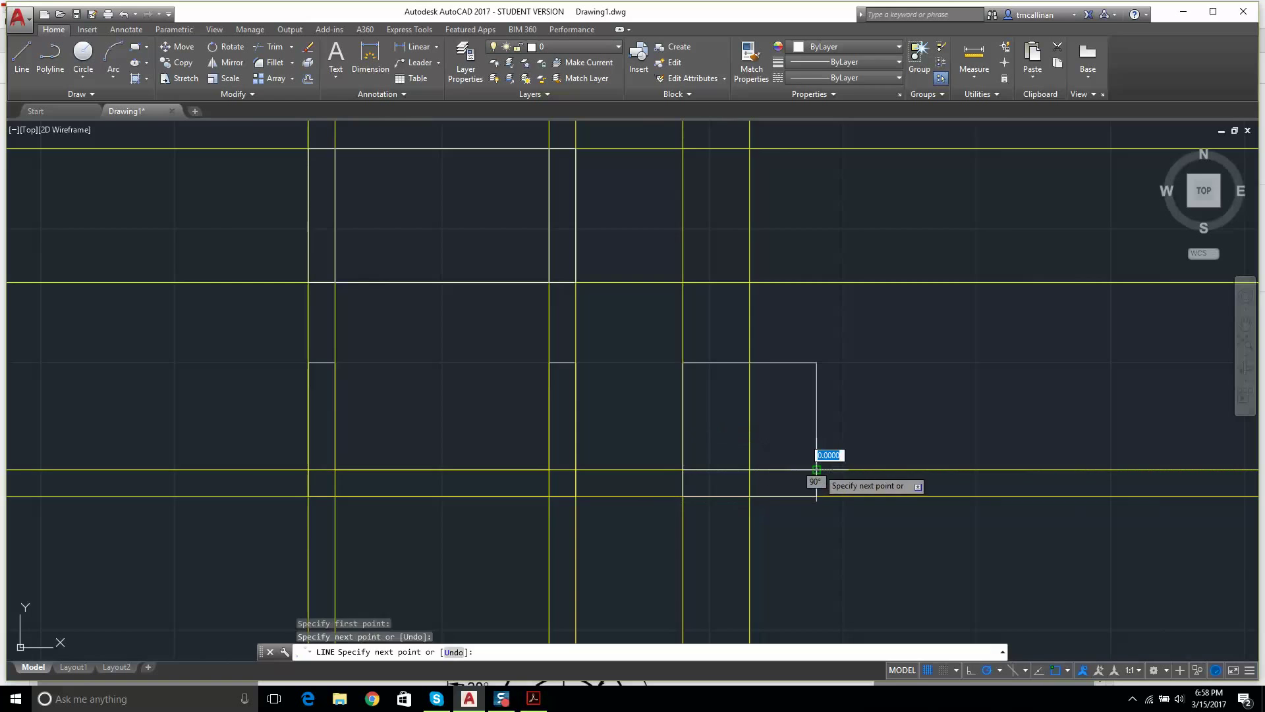
key("Escape")
key("Escape")
Step: Switch to the exercise PDF in Acrobat Reader, check the Example 3 hole's location dimensions, and return to AutoCAD
scroll(774, 447, "down", 2)
scroll(796, 434, "up", 2)
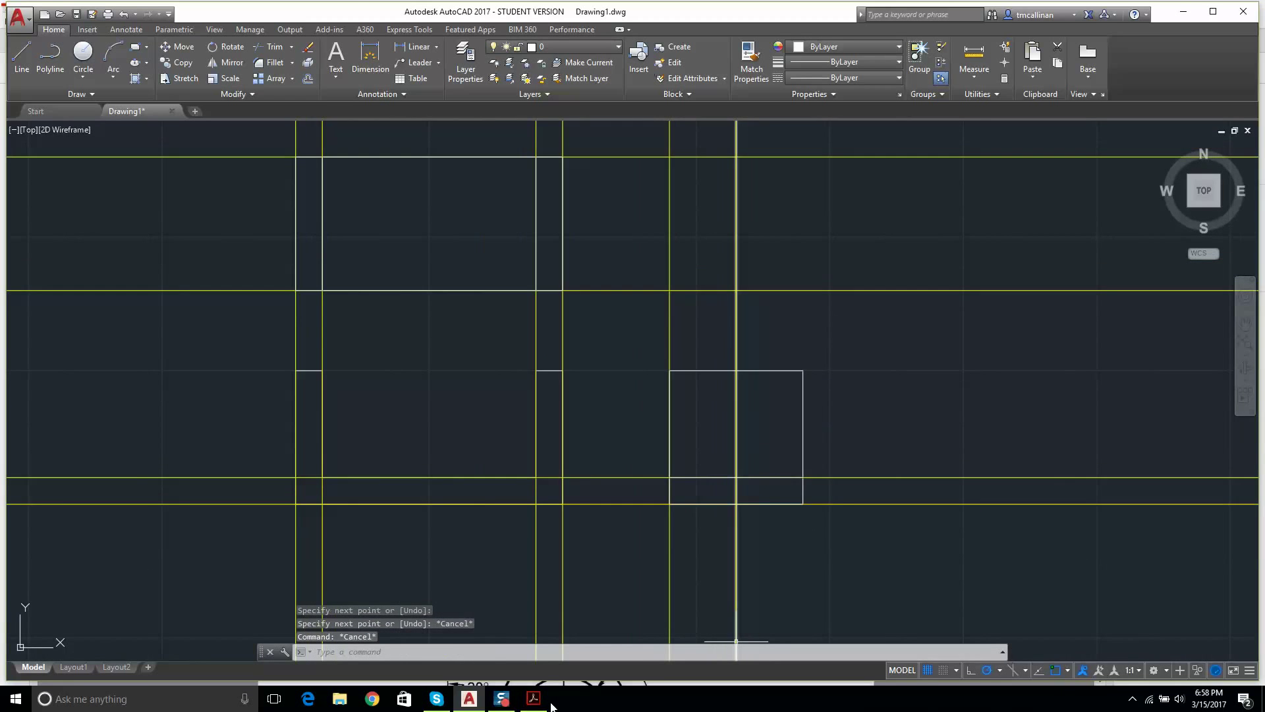
left_click(539, 700)
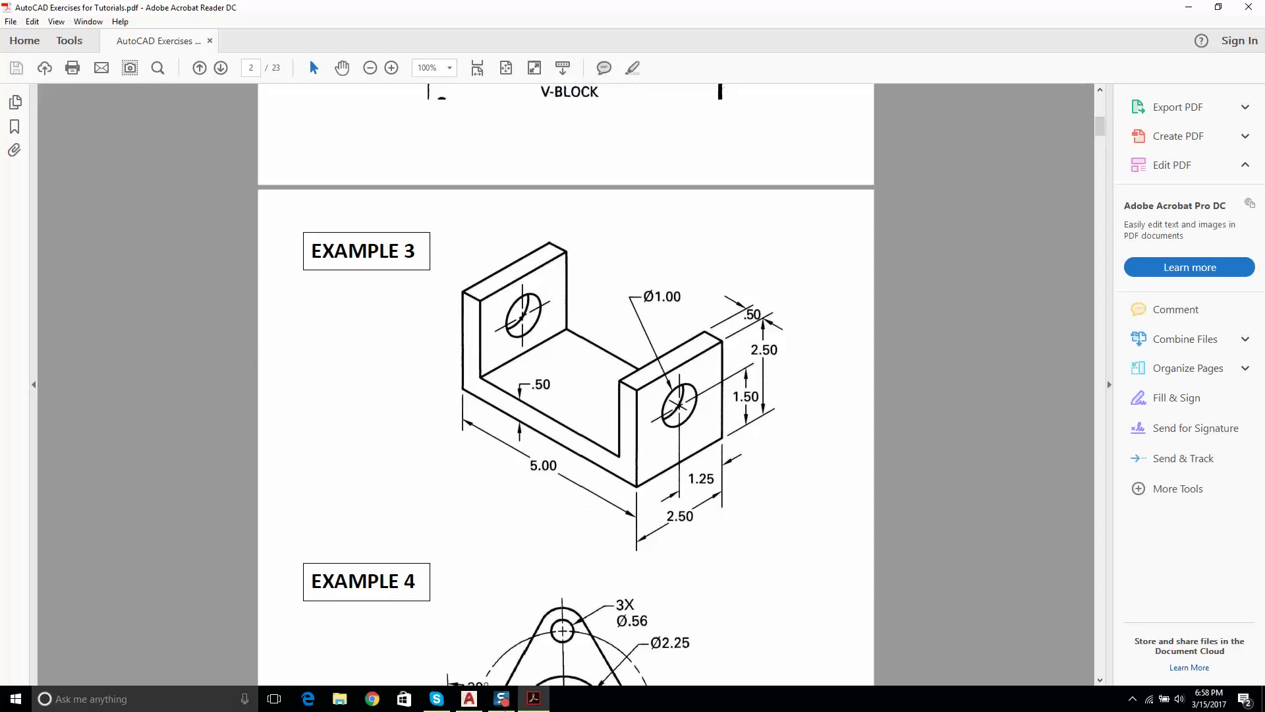
left_click(476, 699)
key("Escape")
scroll(868, 461, "up", 2)
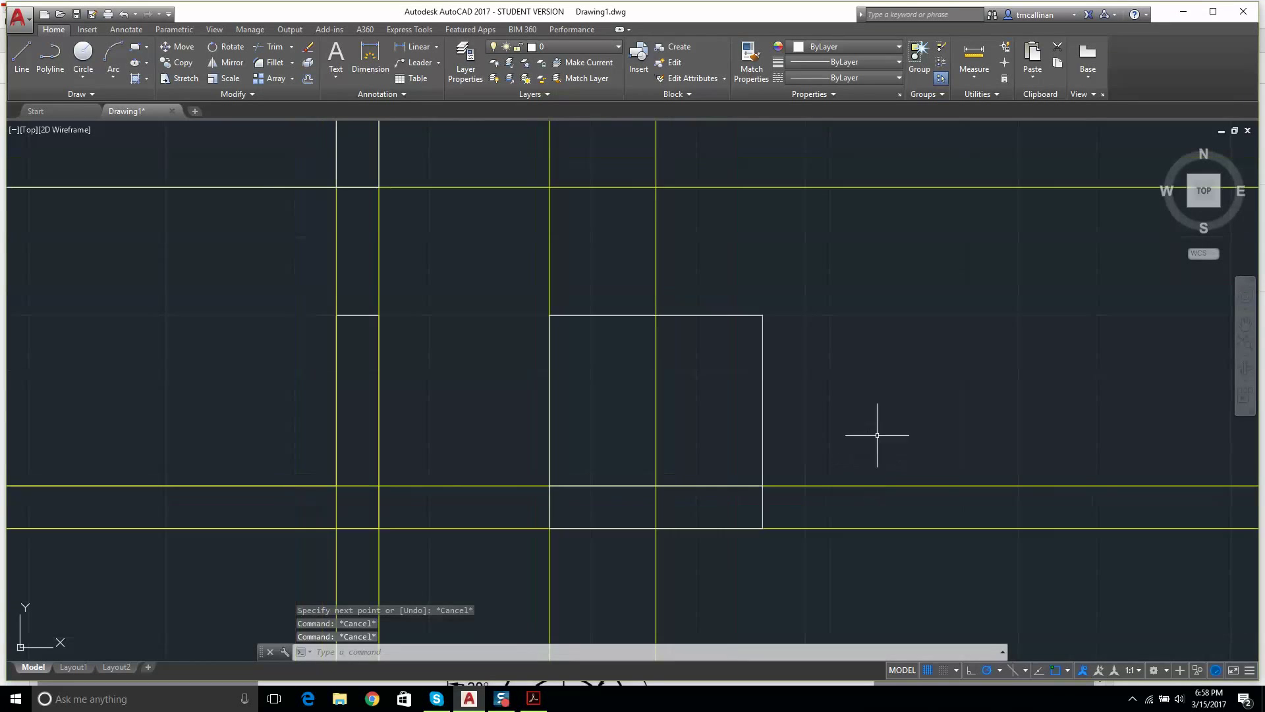
Step: Draw a 1.5 vertical line upward from the side view's bottom edge along the 1.25 construction line to locate the hole center
left_click(22, 56)
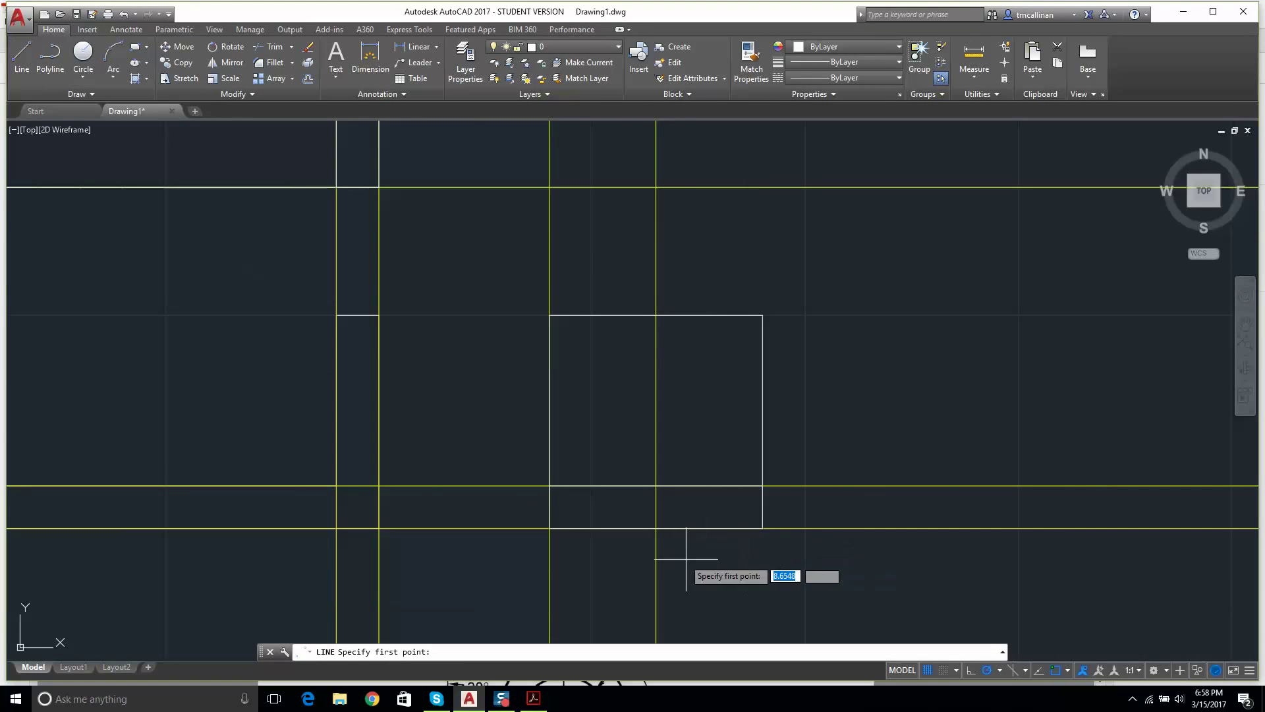
left_click(656, 528)
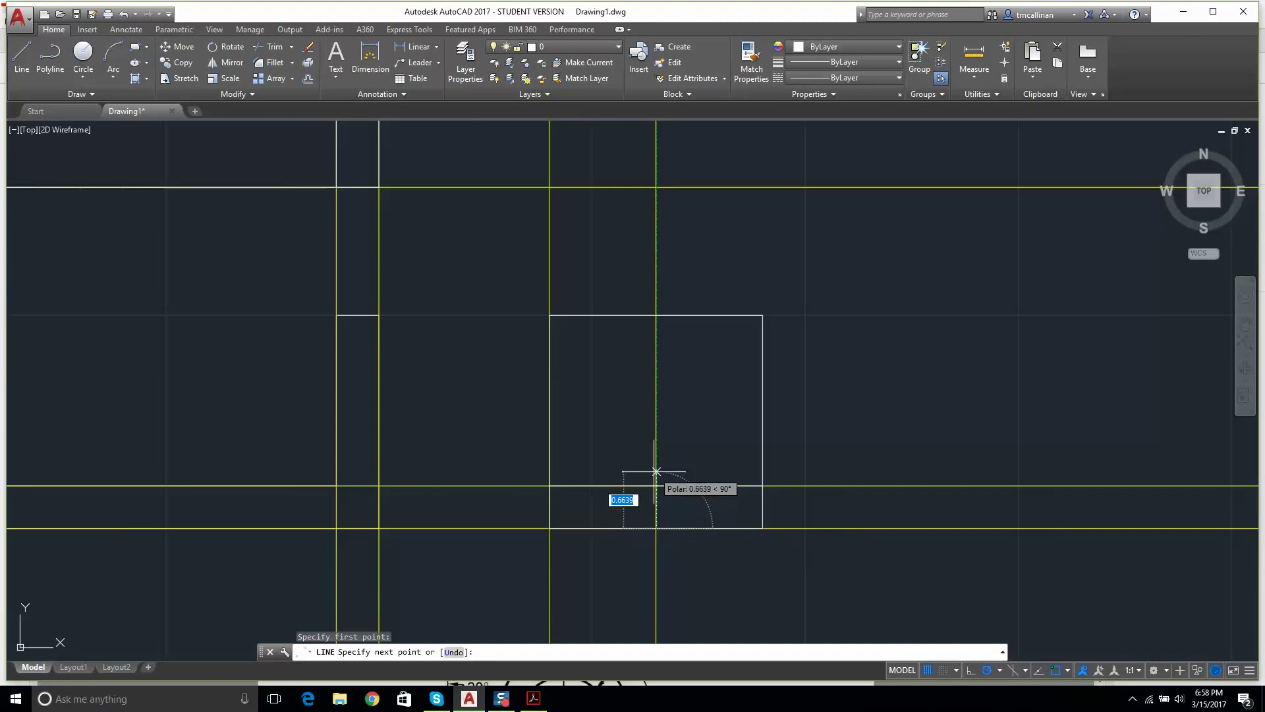
type("1.")
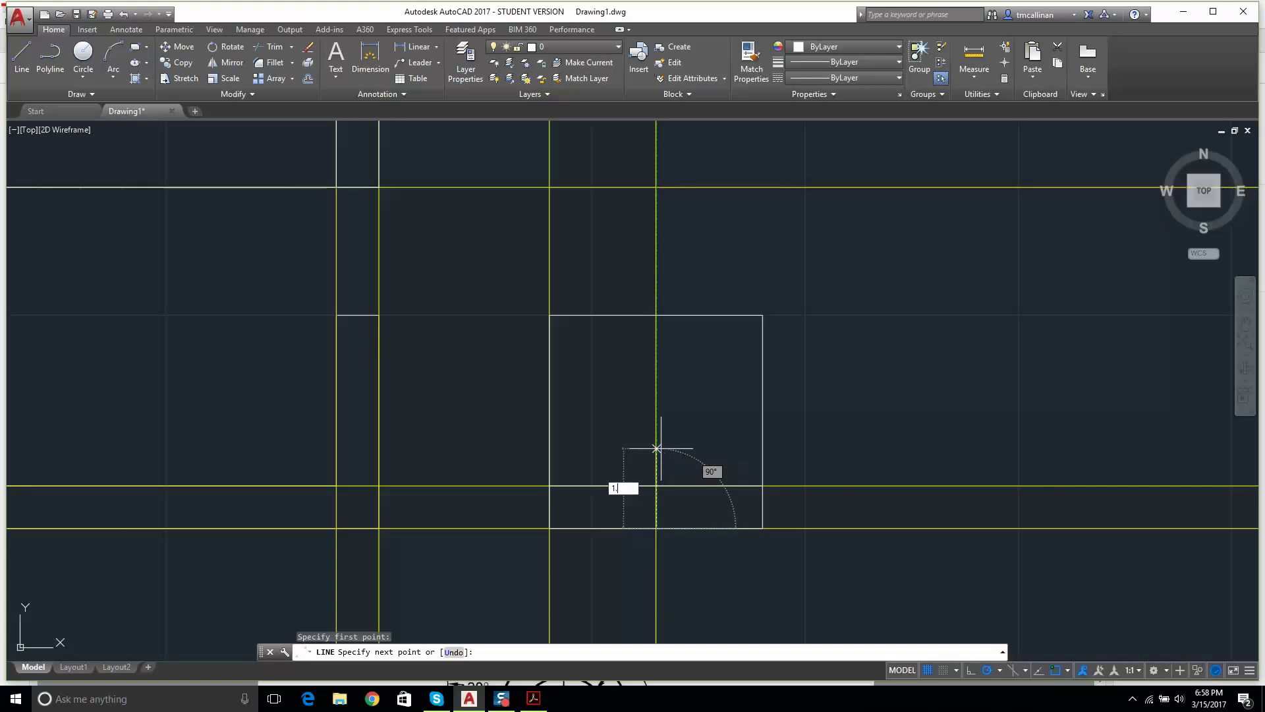
type("5")
key("Return")
key("Escape")
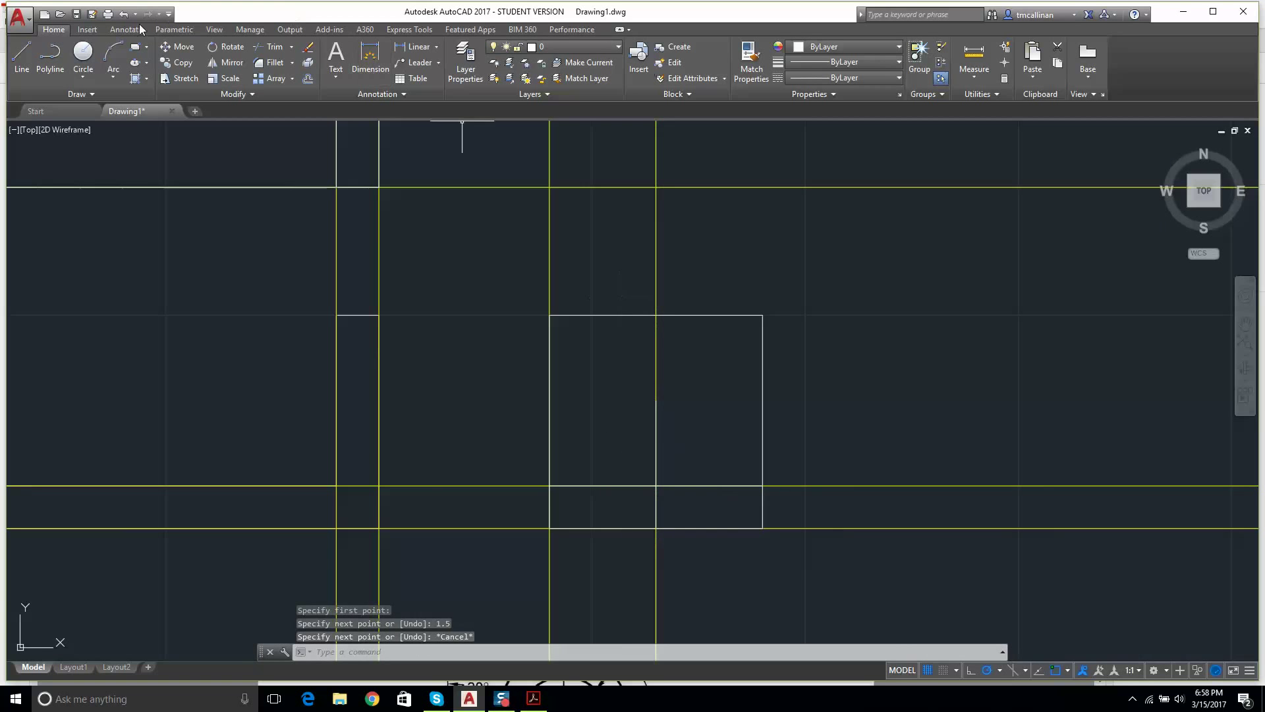
Step: Draw a freehand circle of about 0.61 radius centered on the locating line's upper end and erase it
left_click(85, 53)
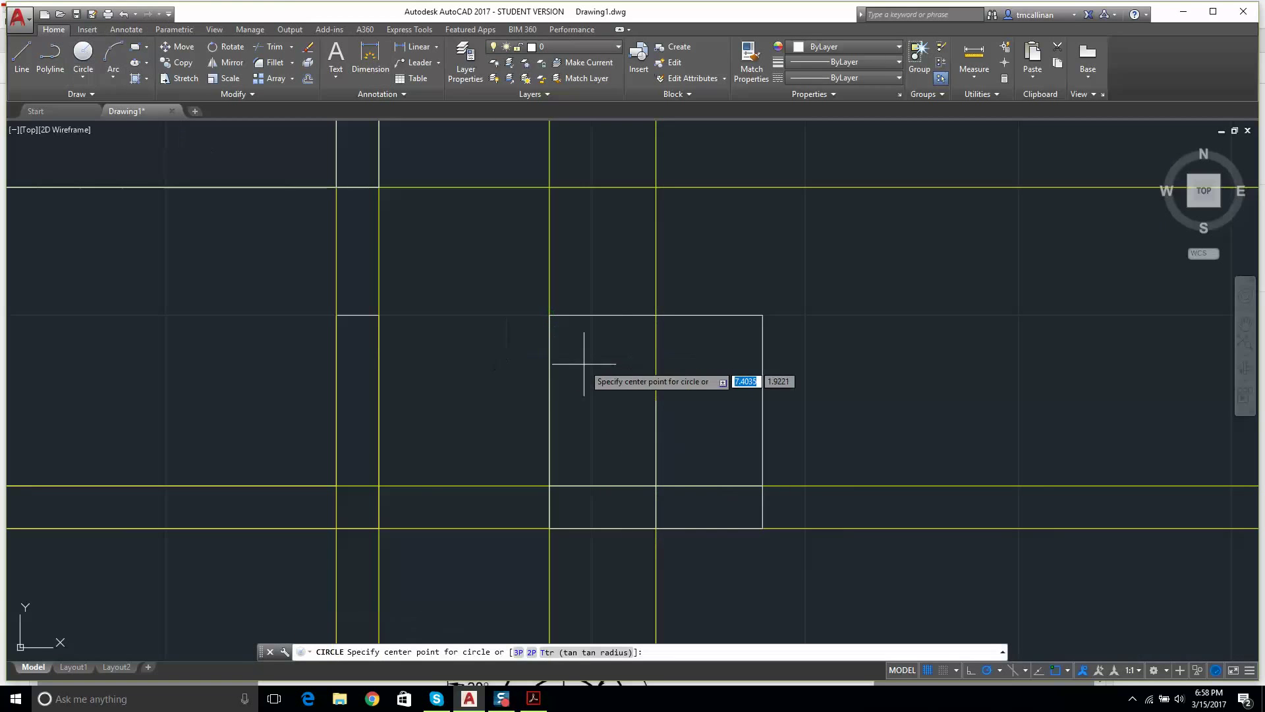
left_click(656, 400)
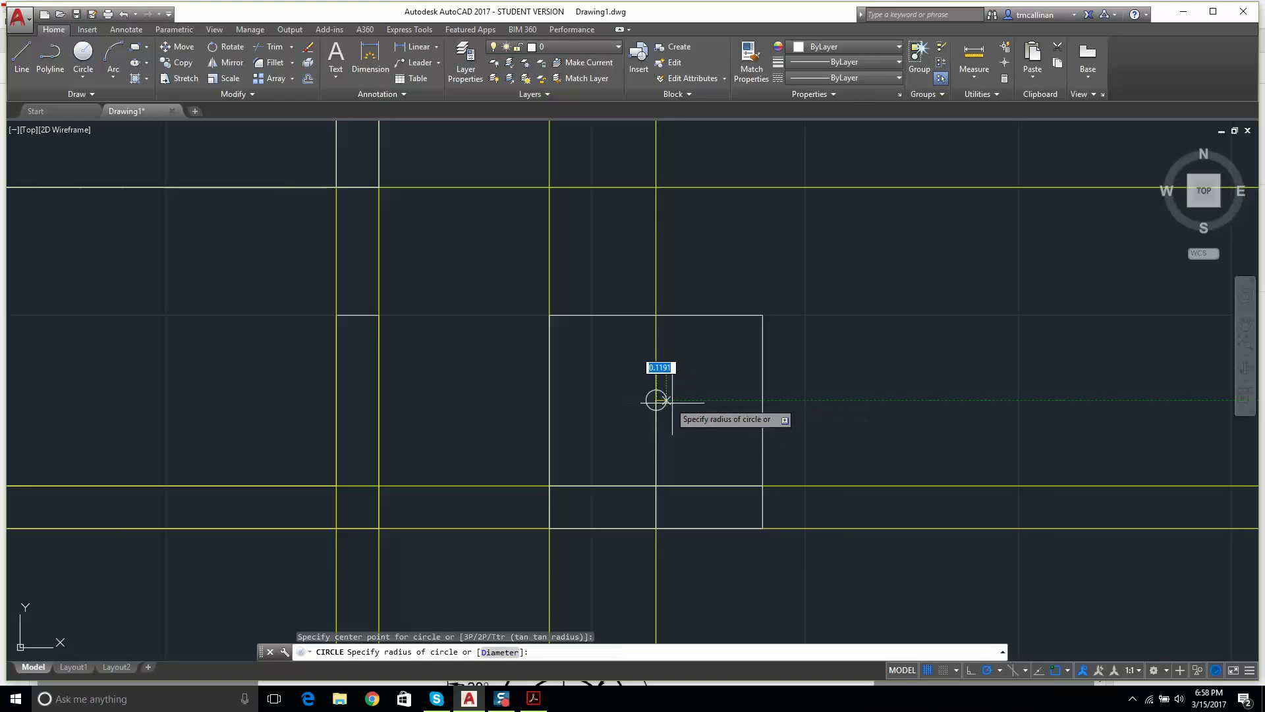
left_click(695, 427)
key("Escape")
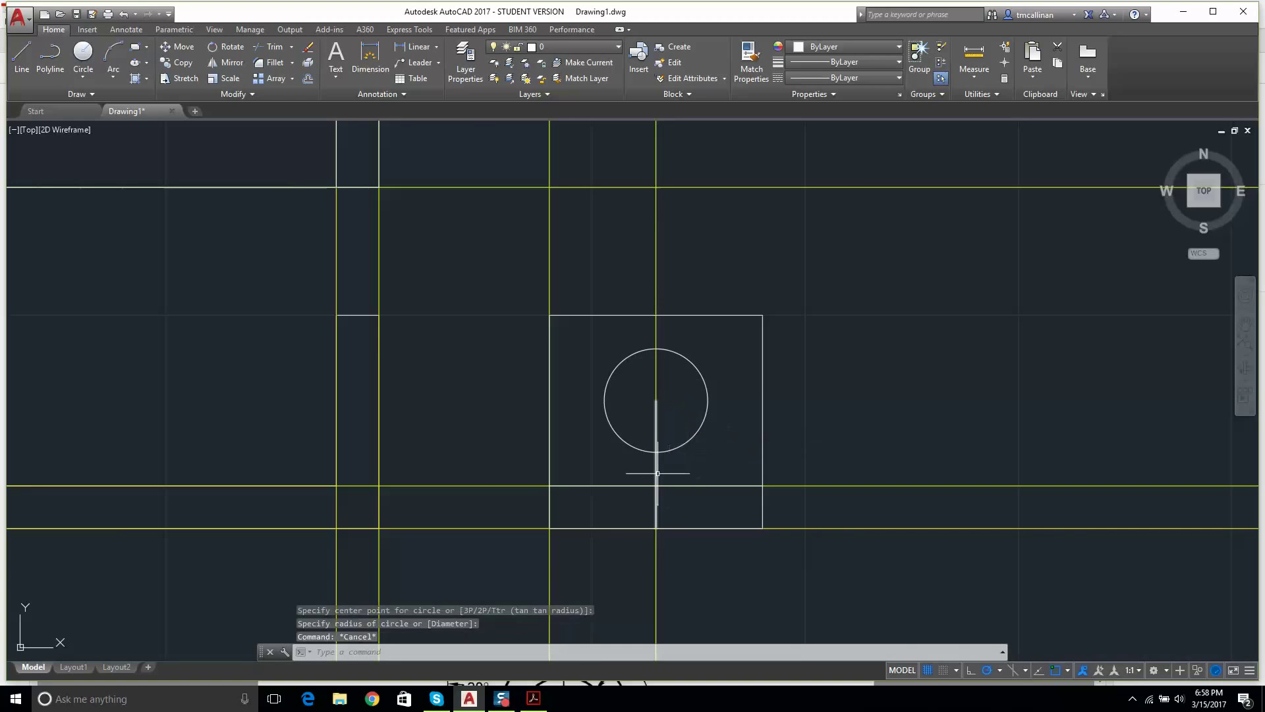
left_click(659, 467)
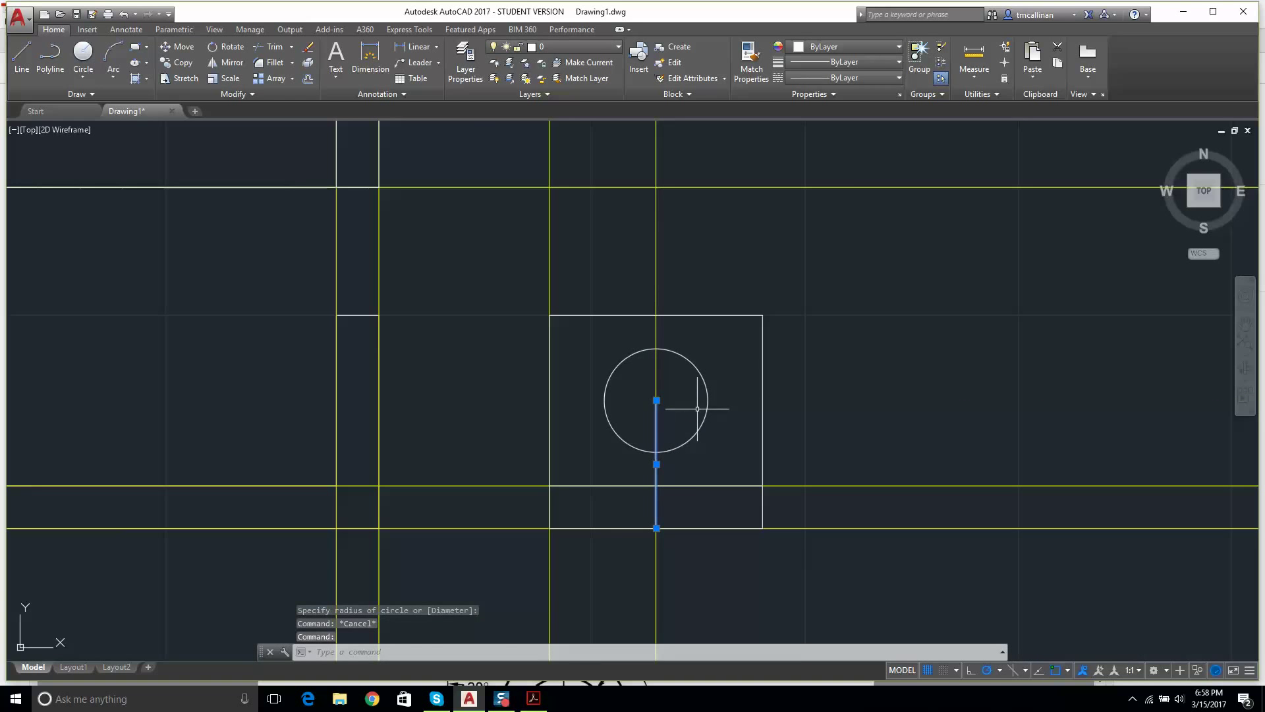
key("Escape")
left_click(700, 348)
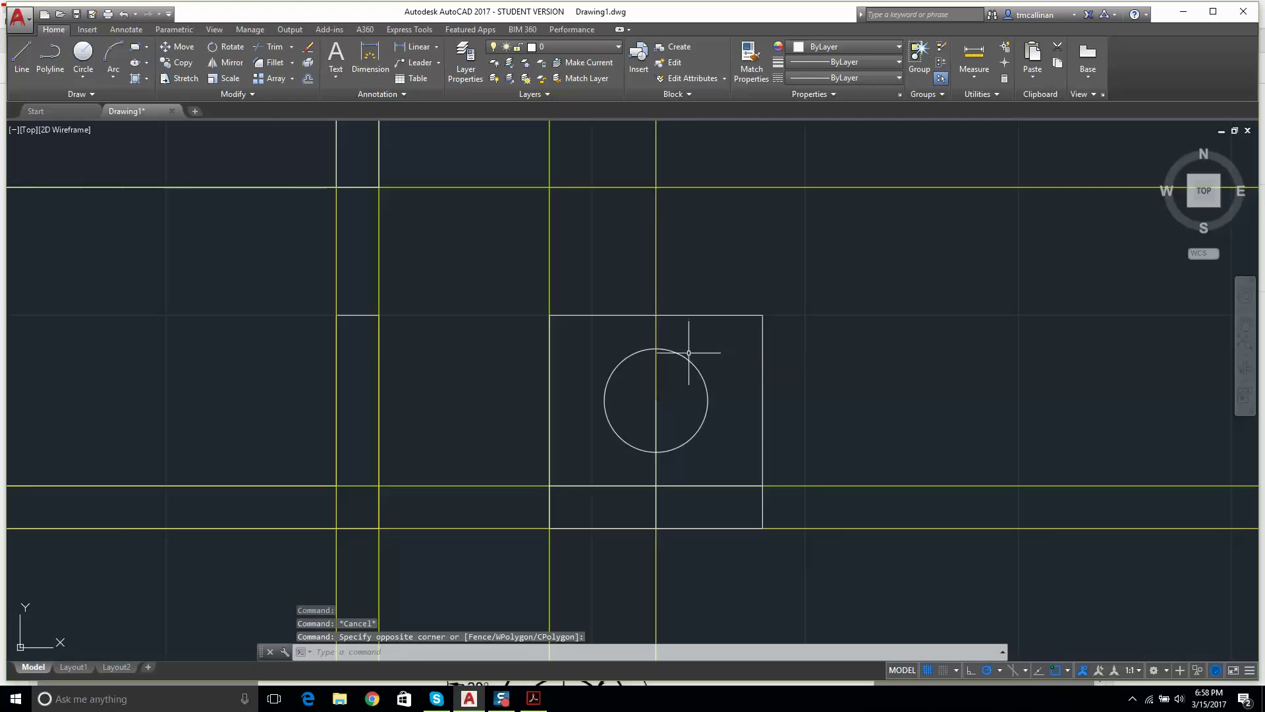
left_click(687, 361)
key("Delete")
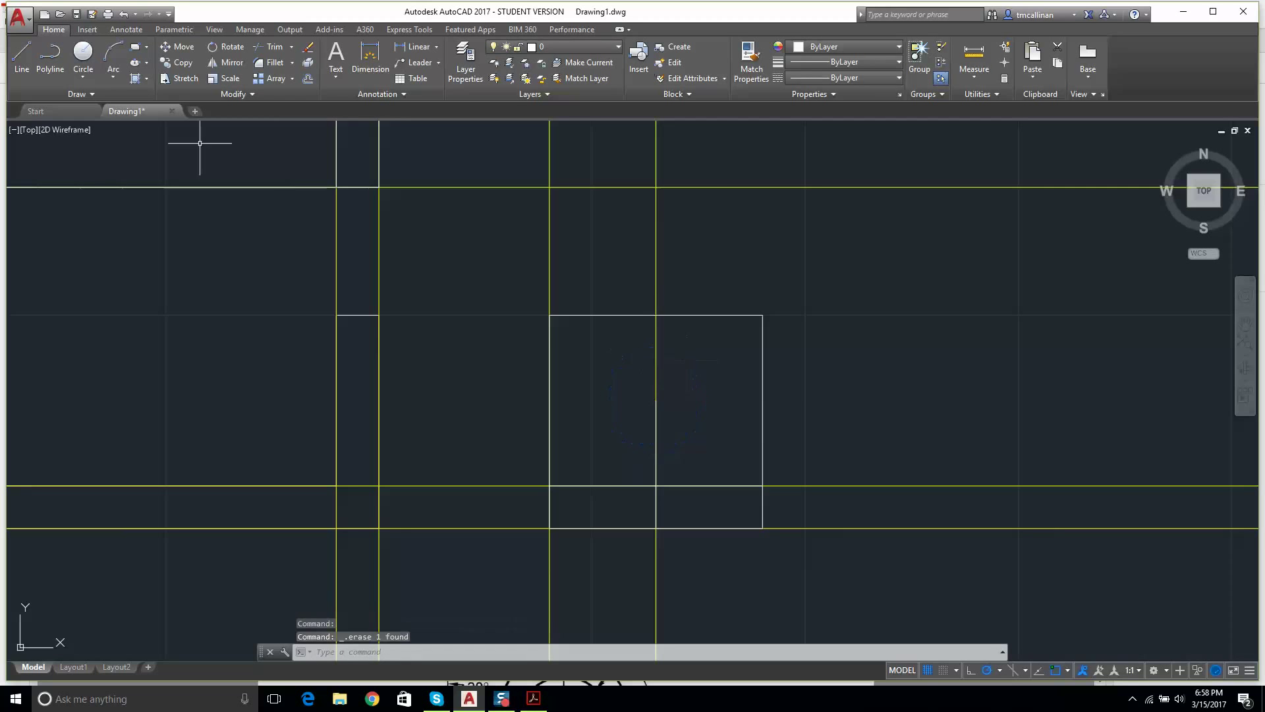
Step: Draw a circle of diameter 1 centered on the locating line's upper end, checking the hole size in the Acrobat Reader PDF
left_click(83, 52)
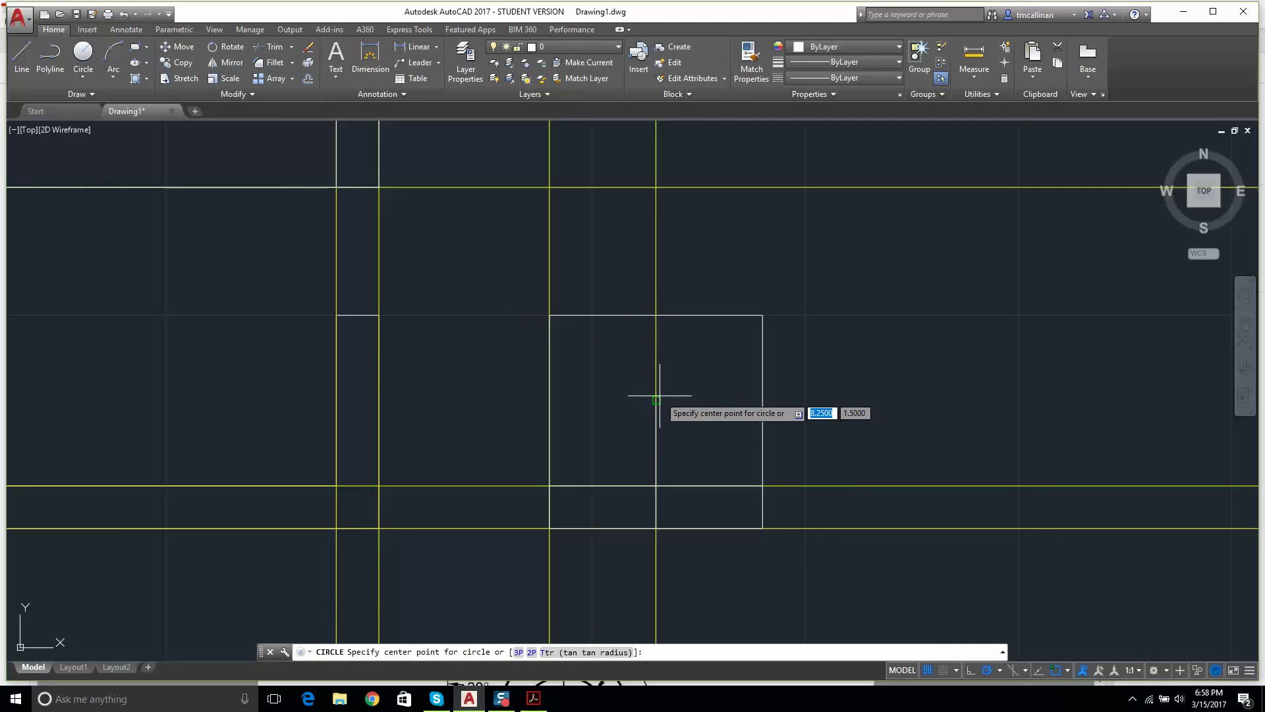
left_click(657, 401)
left_click(544, 702)
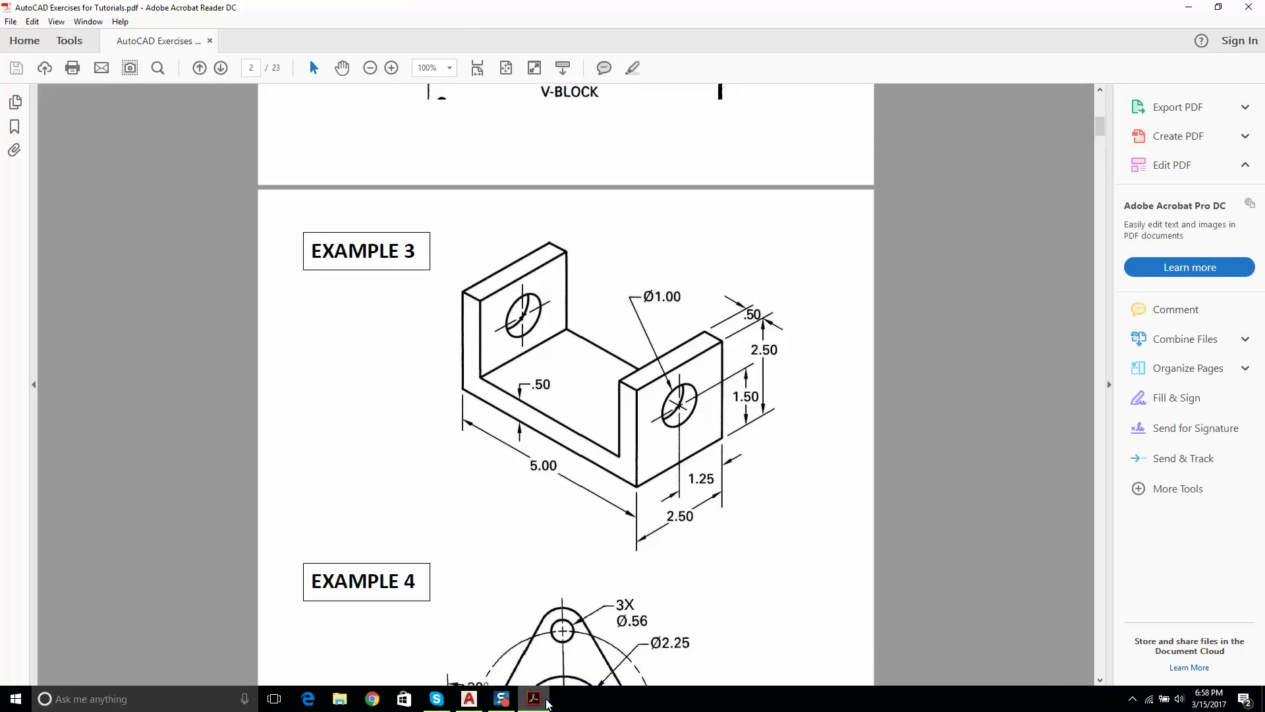
left_click(470, 698)
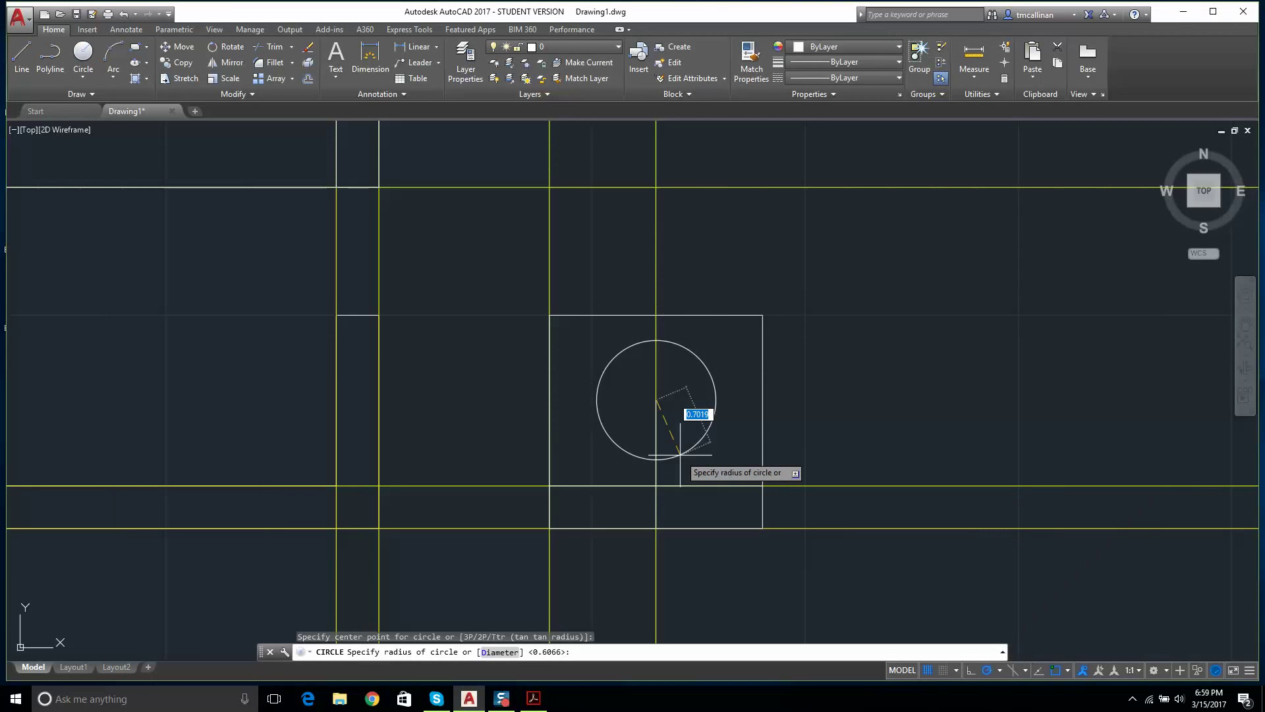
type("d")
key("Return")
type("1")
key("Return")
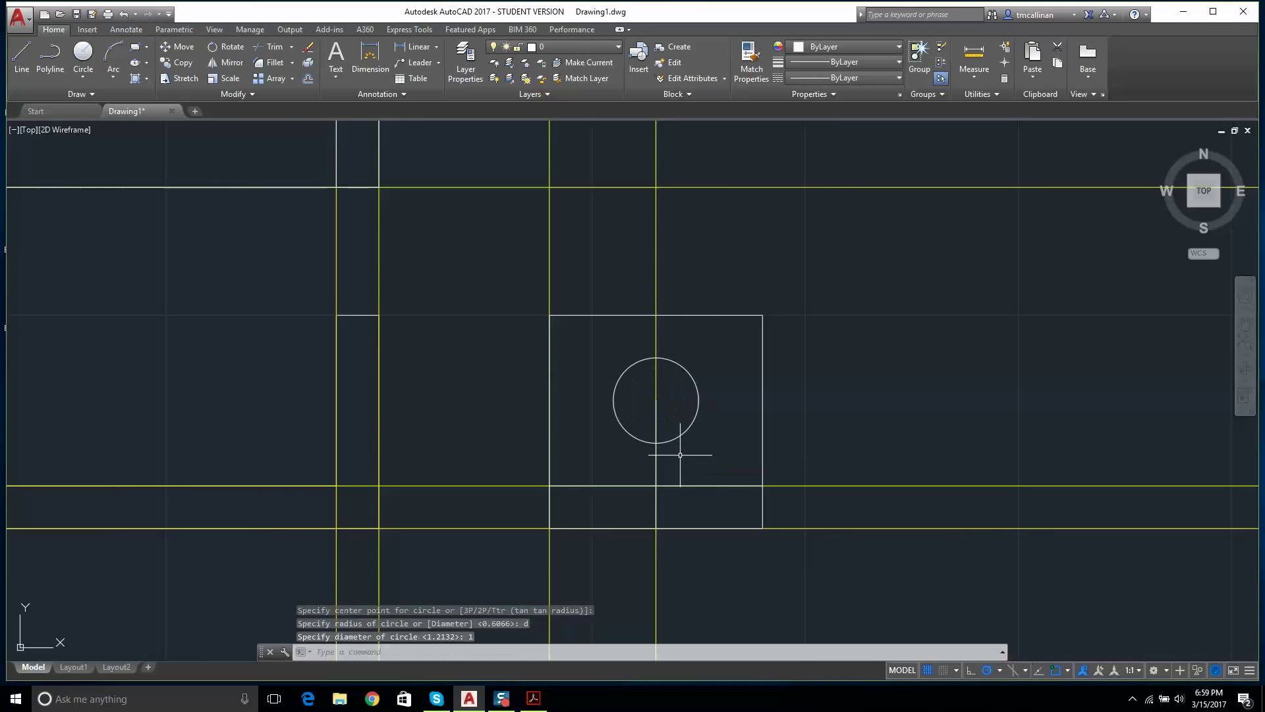
key("Escape")
Step: Erase the vertical locating line running from the side view's bottom edge to the hole center
left_click(657, 420)
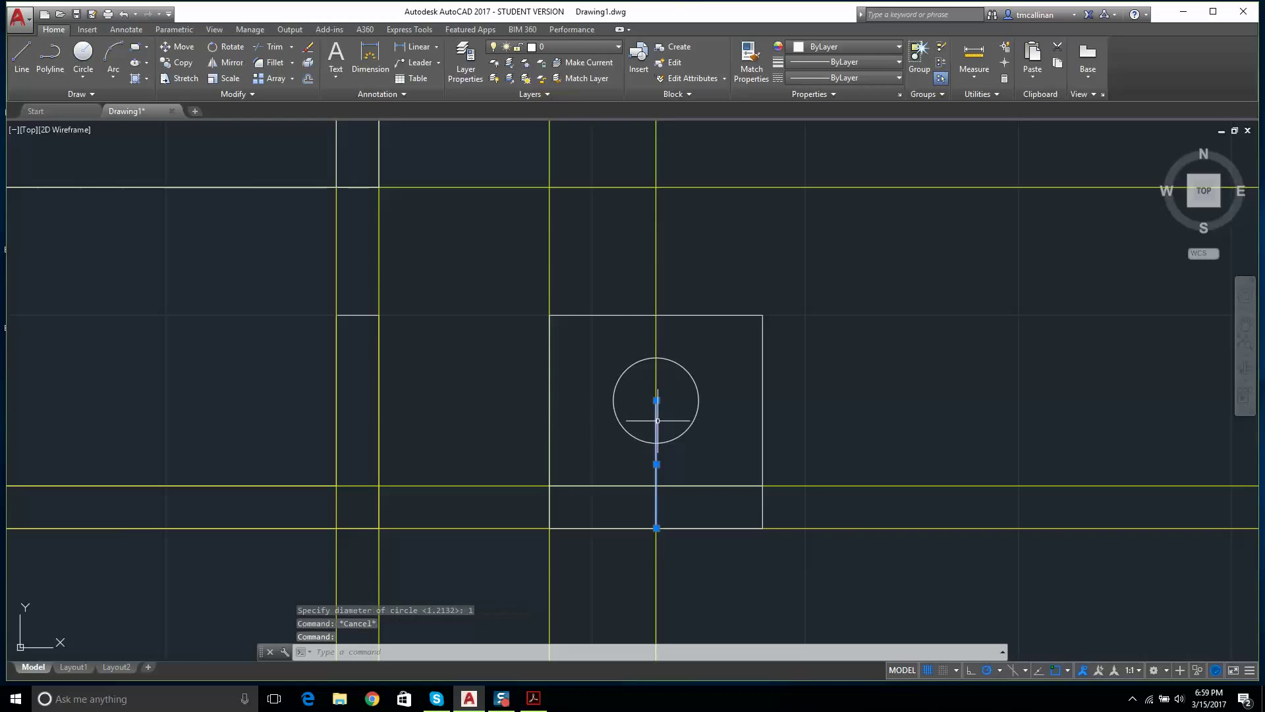
key("Delete")
scroll(643, 406, "down", 4)
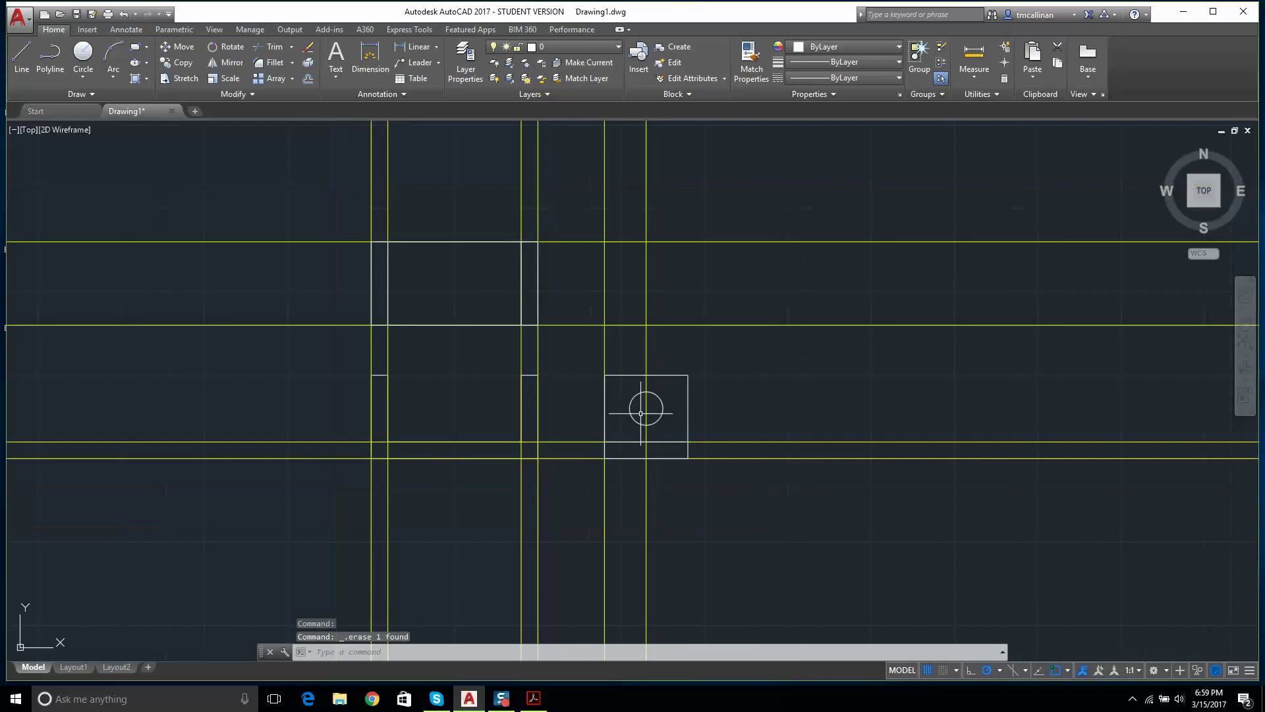
Step: Make CONST 1 current and draw a horizontal construction line through the top of the hole circle, across the front view
scroll(468, 437, "up", 2)
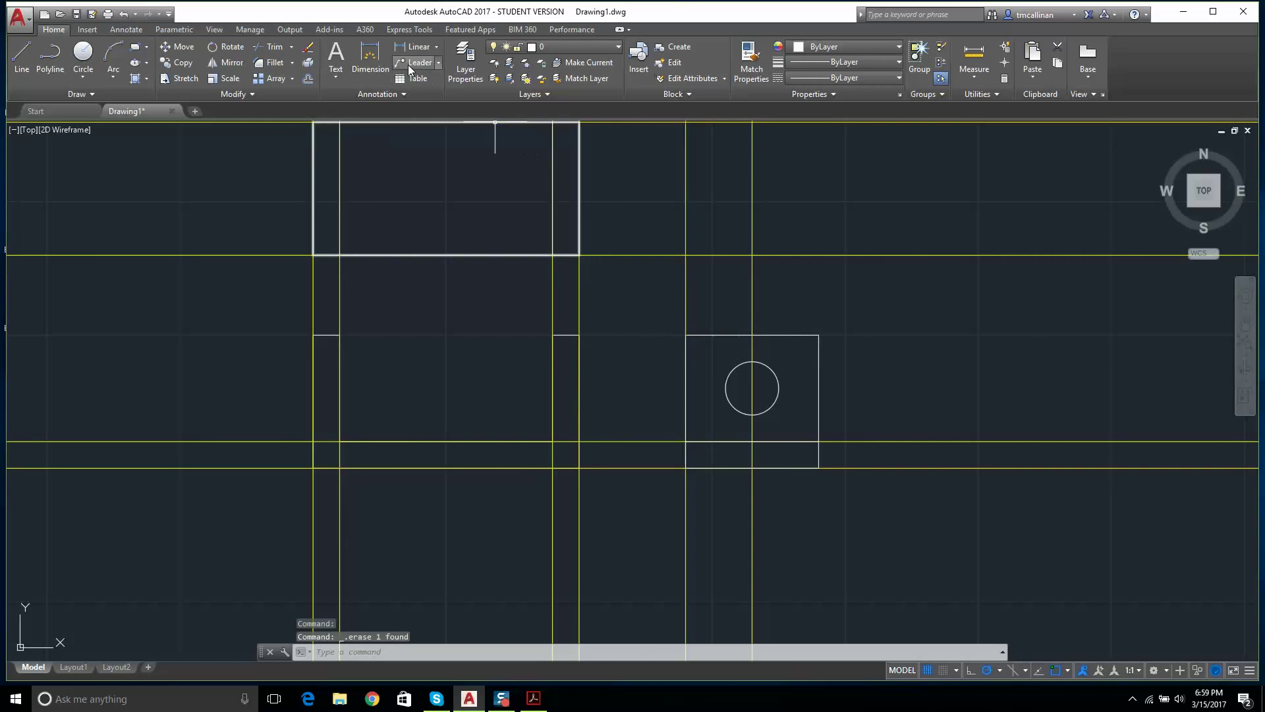
left_click(567, 52)
left_click(571, 78)
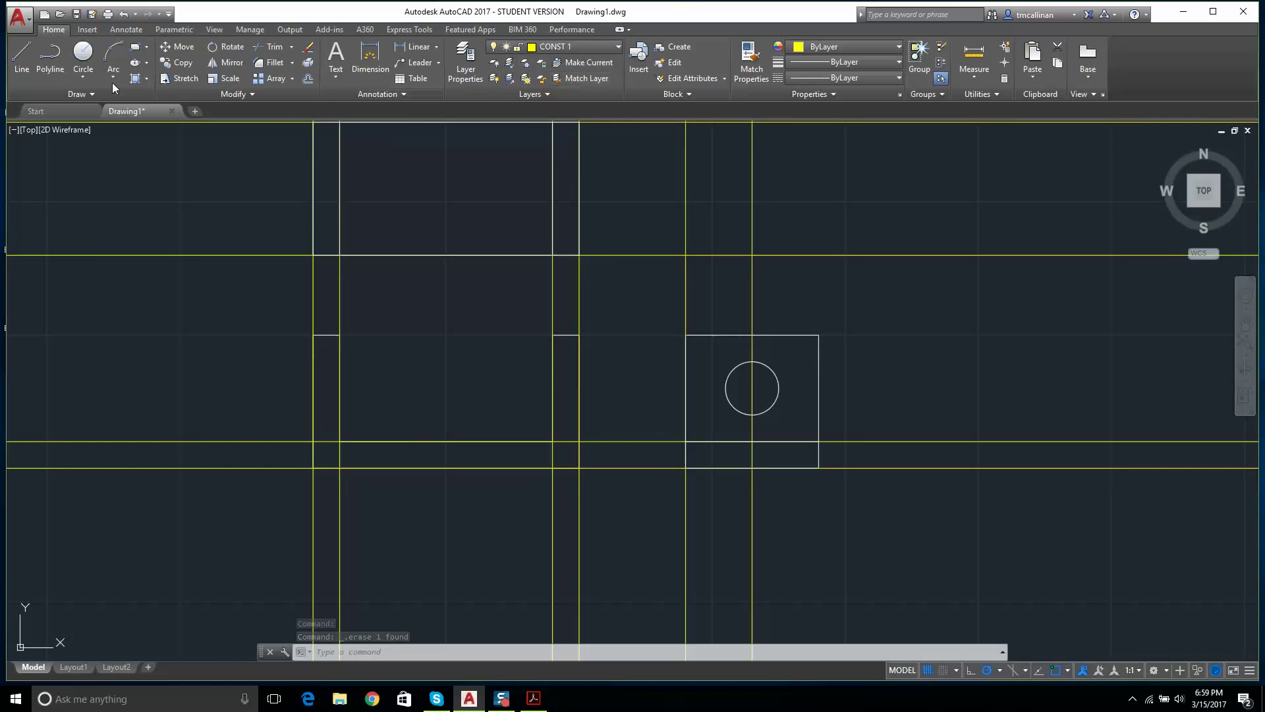
left_click(107, 98)
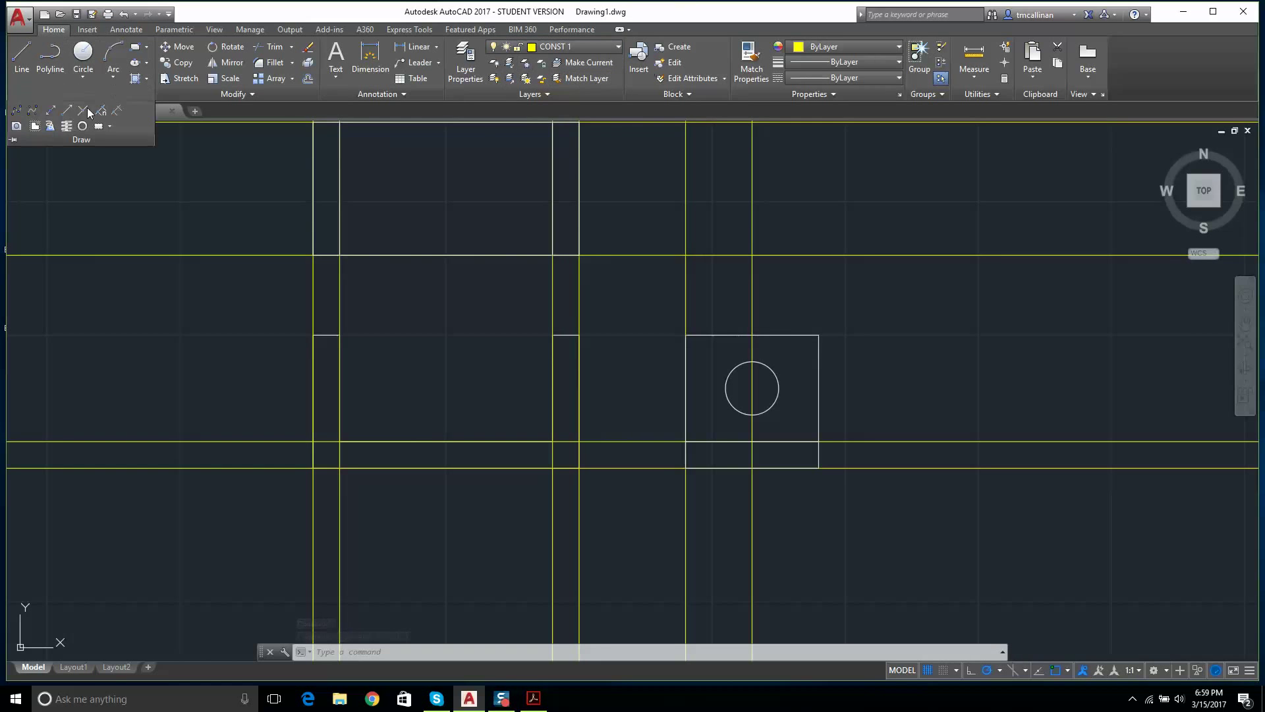
left_click(51, 110)
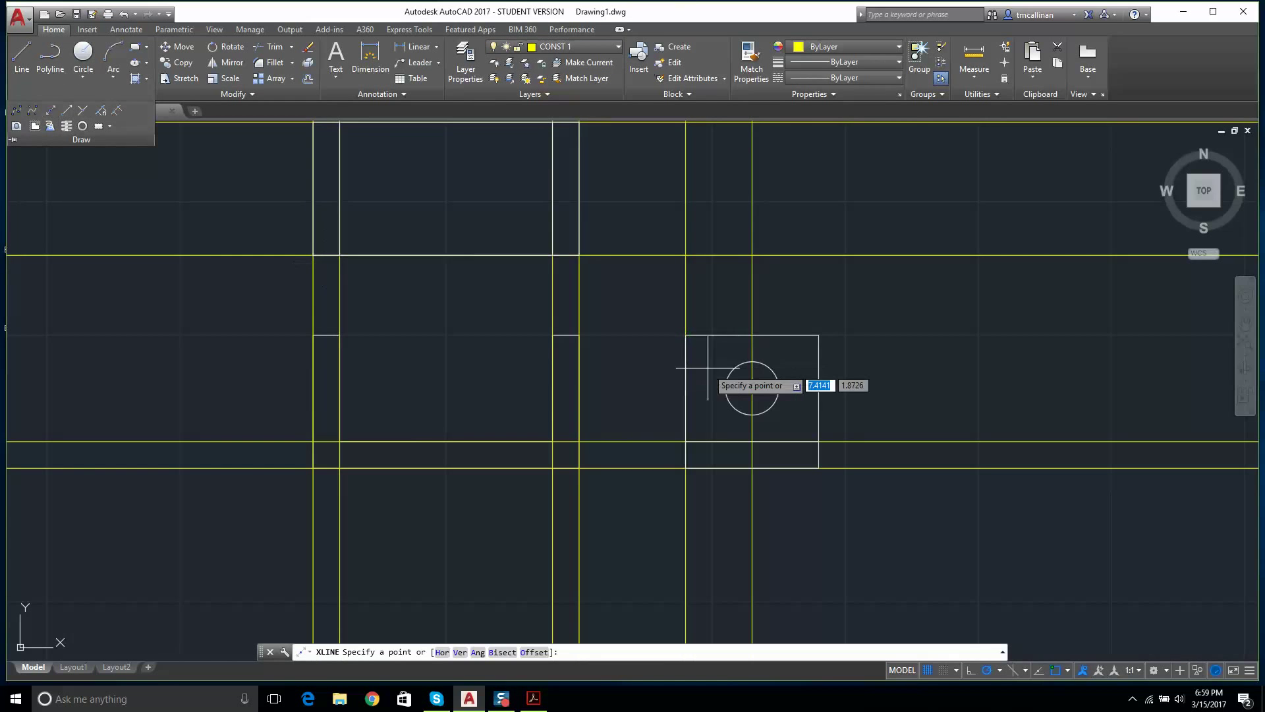
left_click(752, 361)
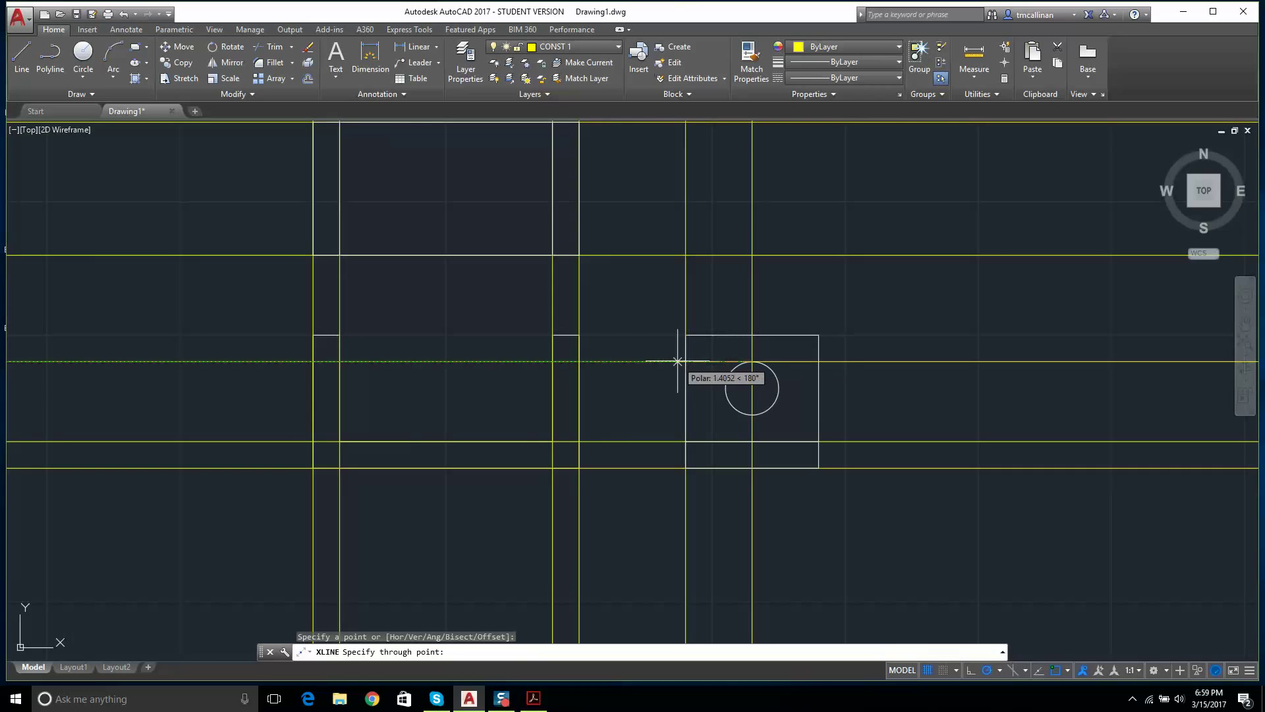
key("Escape")
Step: Draw a second horizontal construction line through the bottom of the hole circle, across the front view
left_click(65, 93)
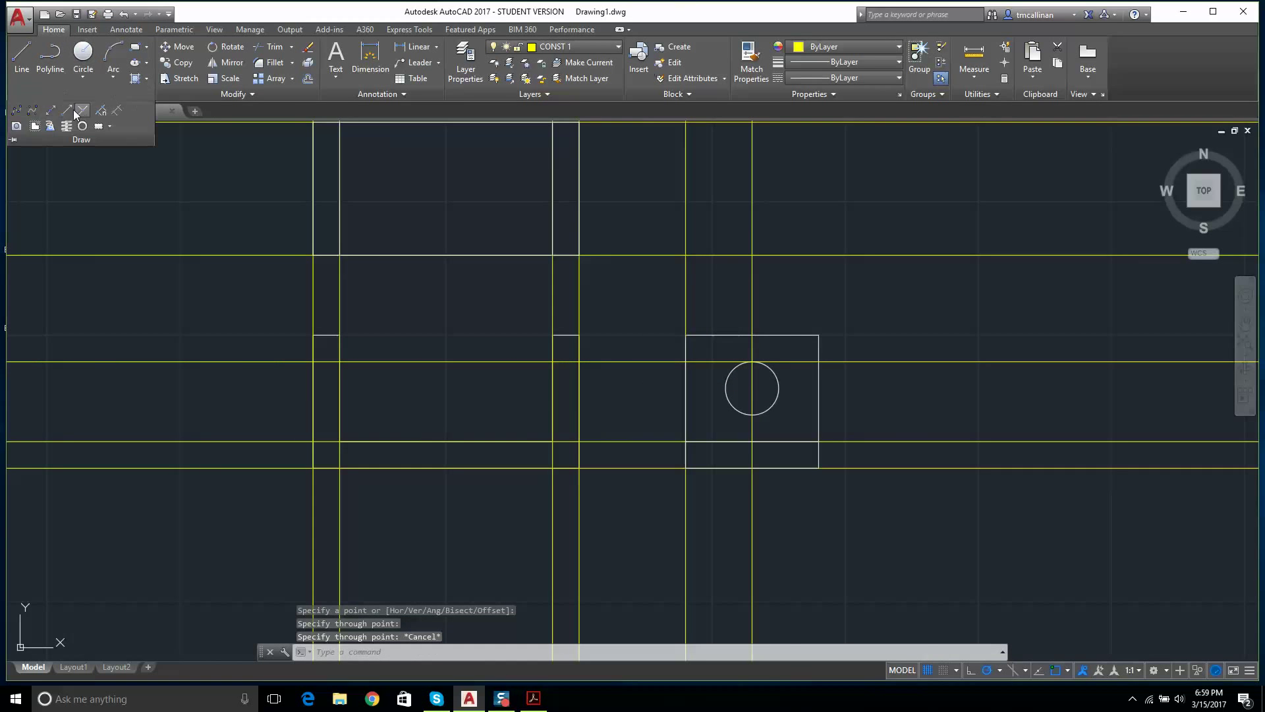
left_click(51, 110)
left_click(750, 415)
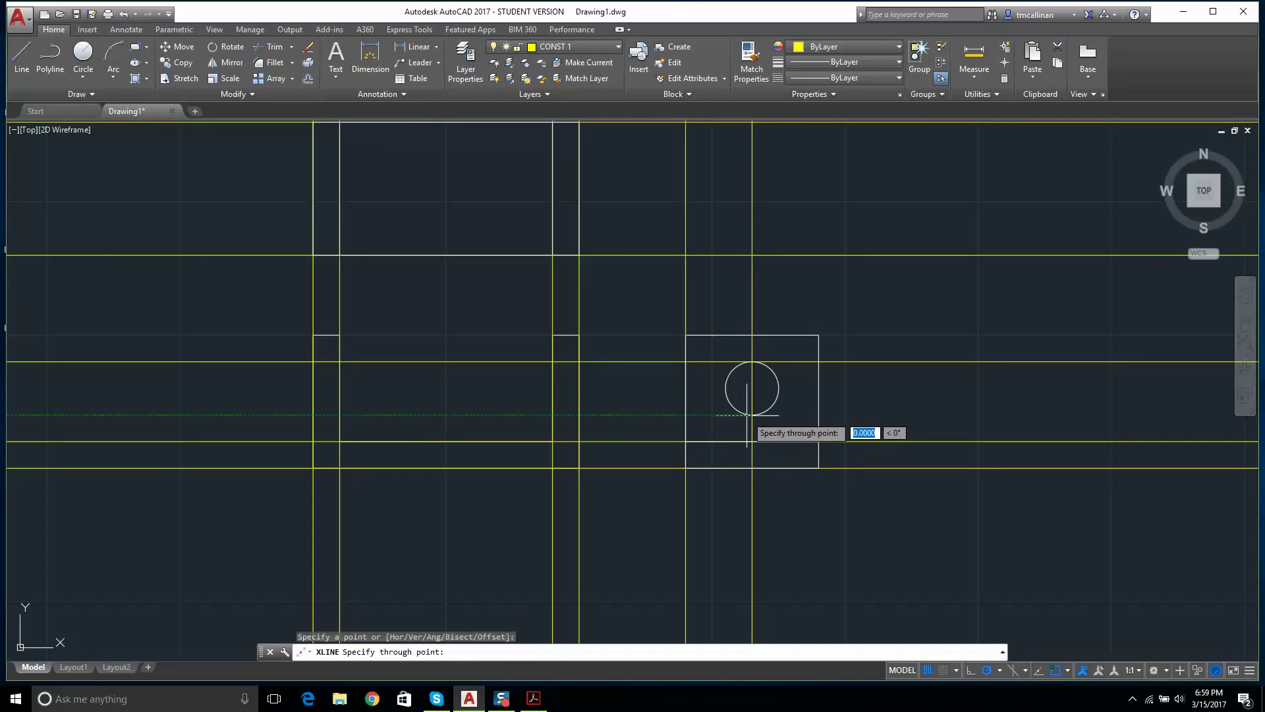
left_click(629, 417)
key("Escape")
scroll(339, 353, "up", 4)
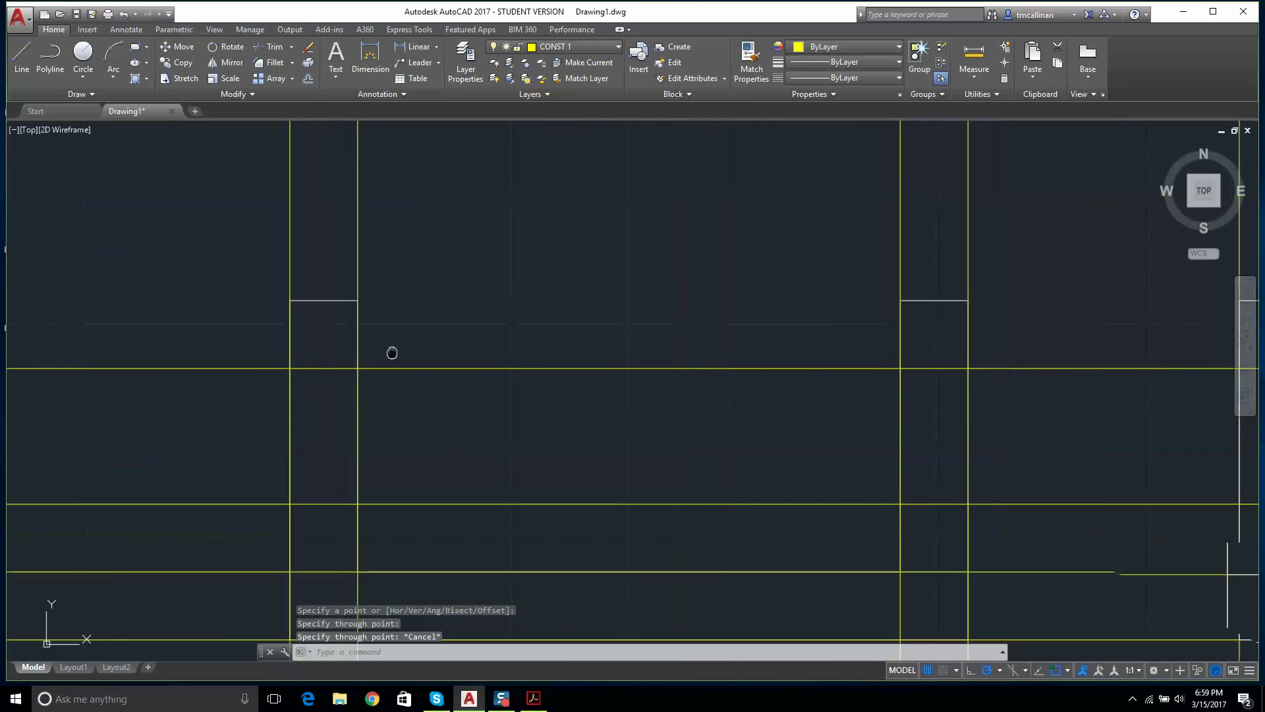
scroll(392, 353, "down", 3)
scroll(1030, 353, "up", 4)
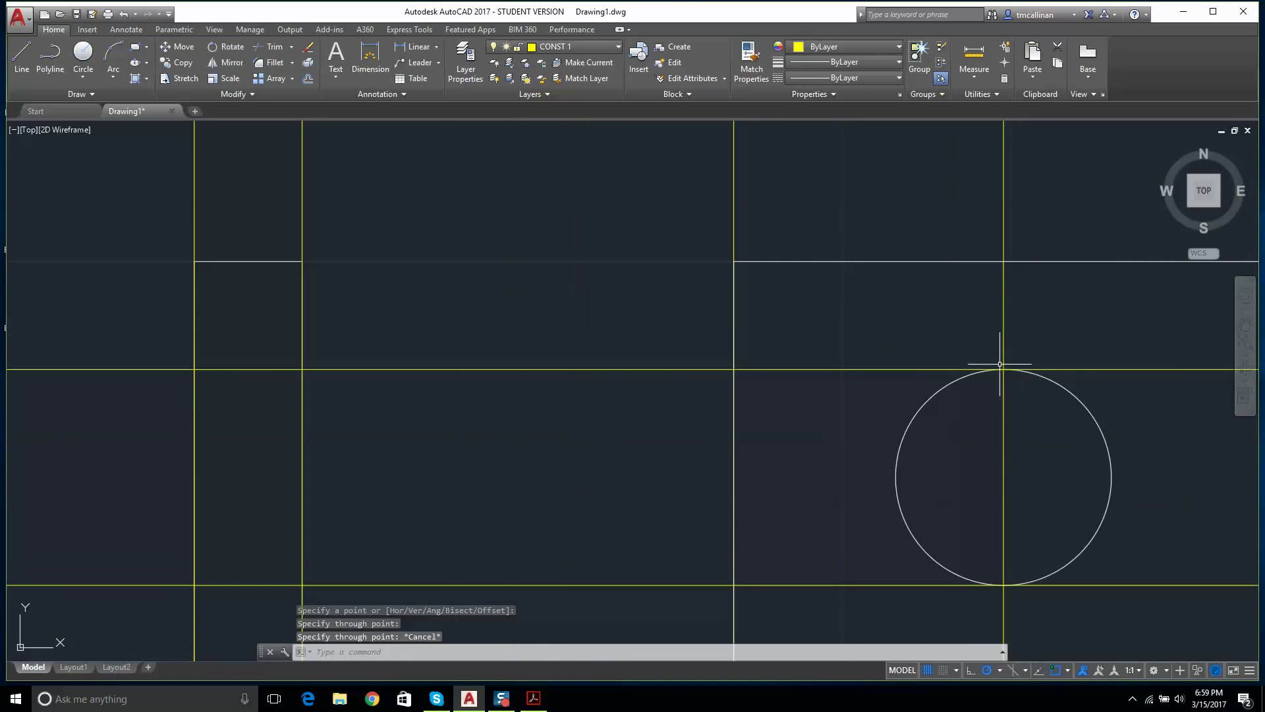
scroll(960, 523, "down", 4)
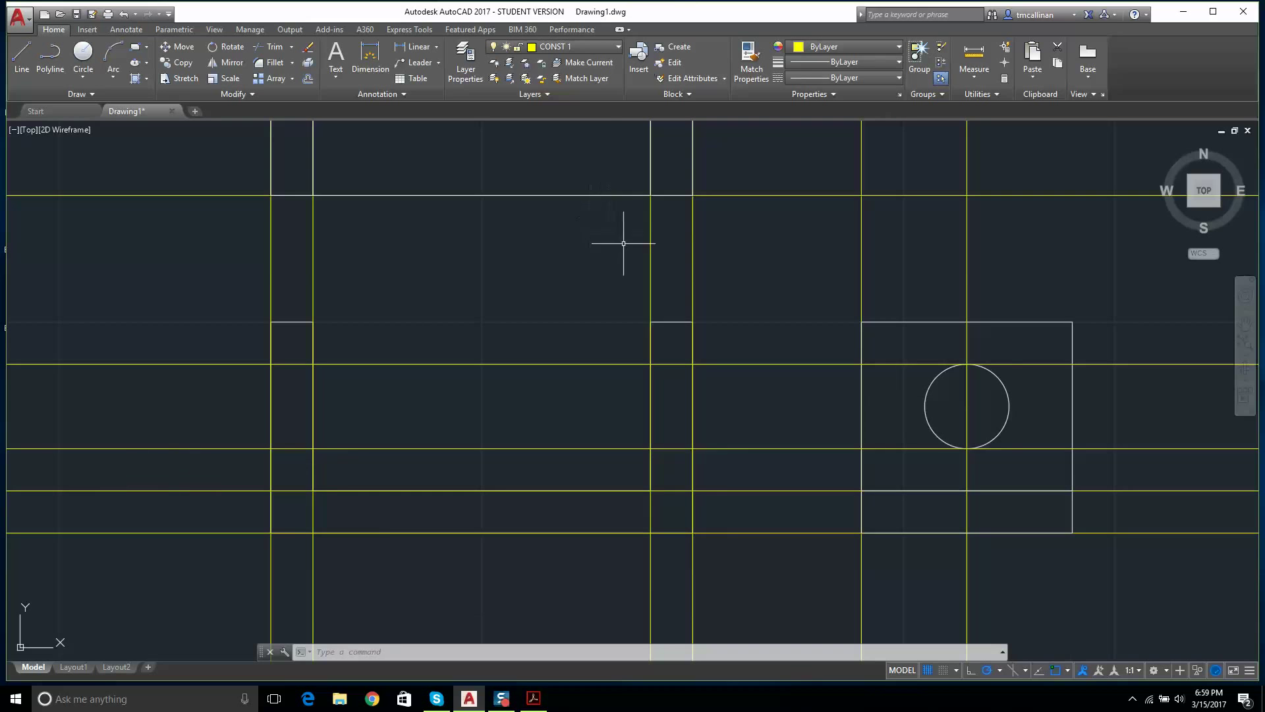
Step: Make layer 0 current and turn off the CONST 1 layer to hide the construction lines
left_click(539, 45)
key("Escape")
key("Escape")
scroll(644, 274, "down", 2)
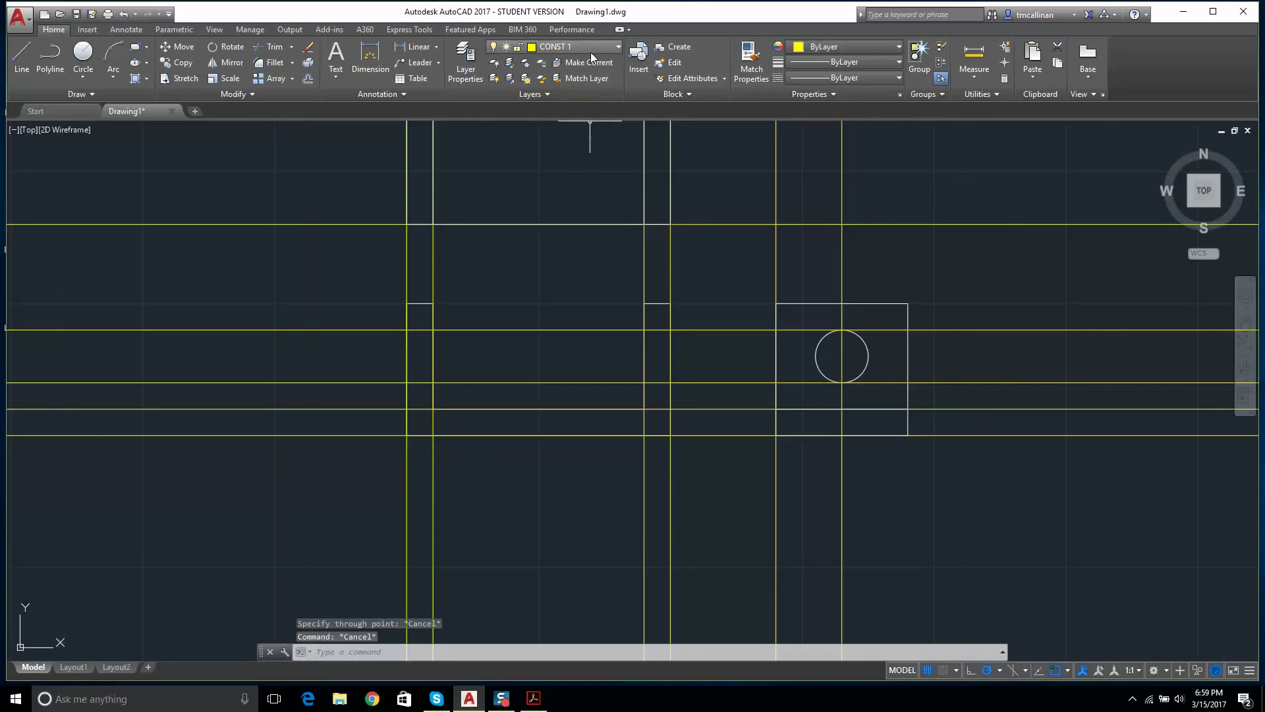
left_click(548, 63)
left_click(537, 48)
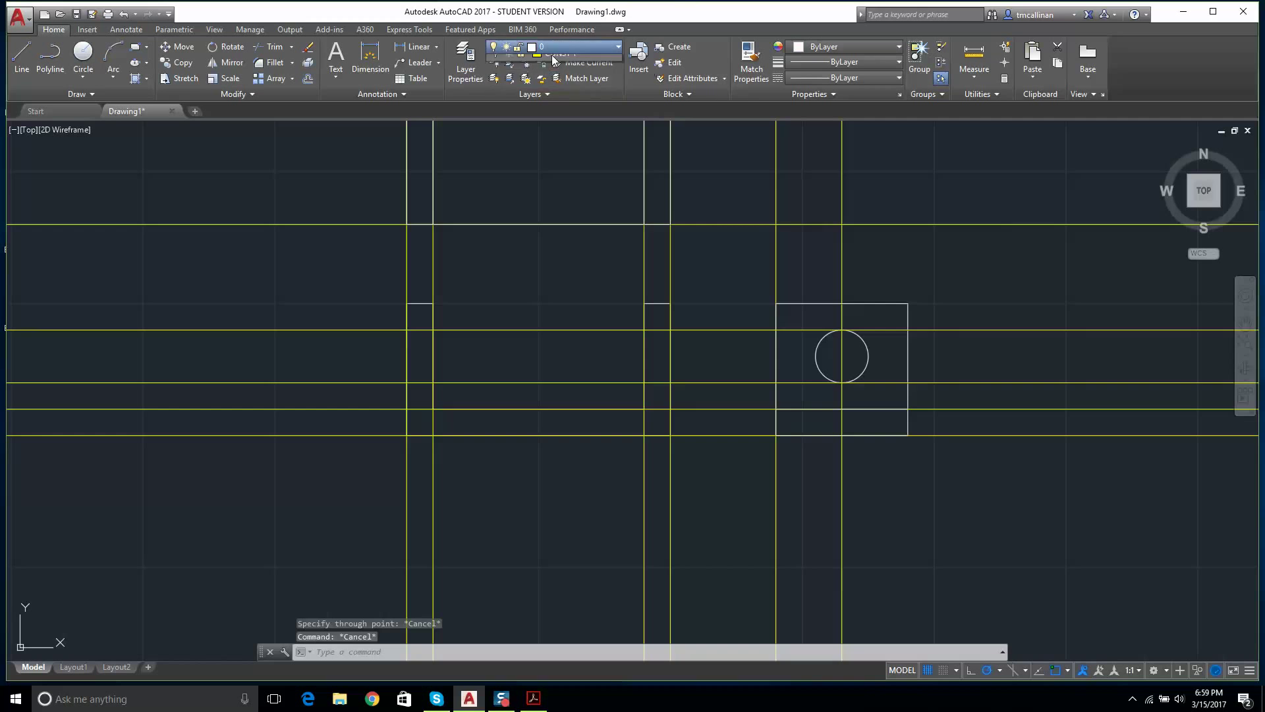
left_click(495, 79)
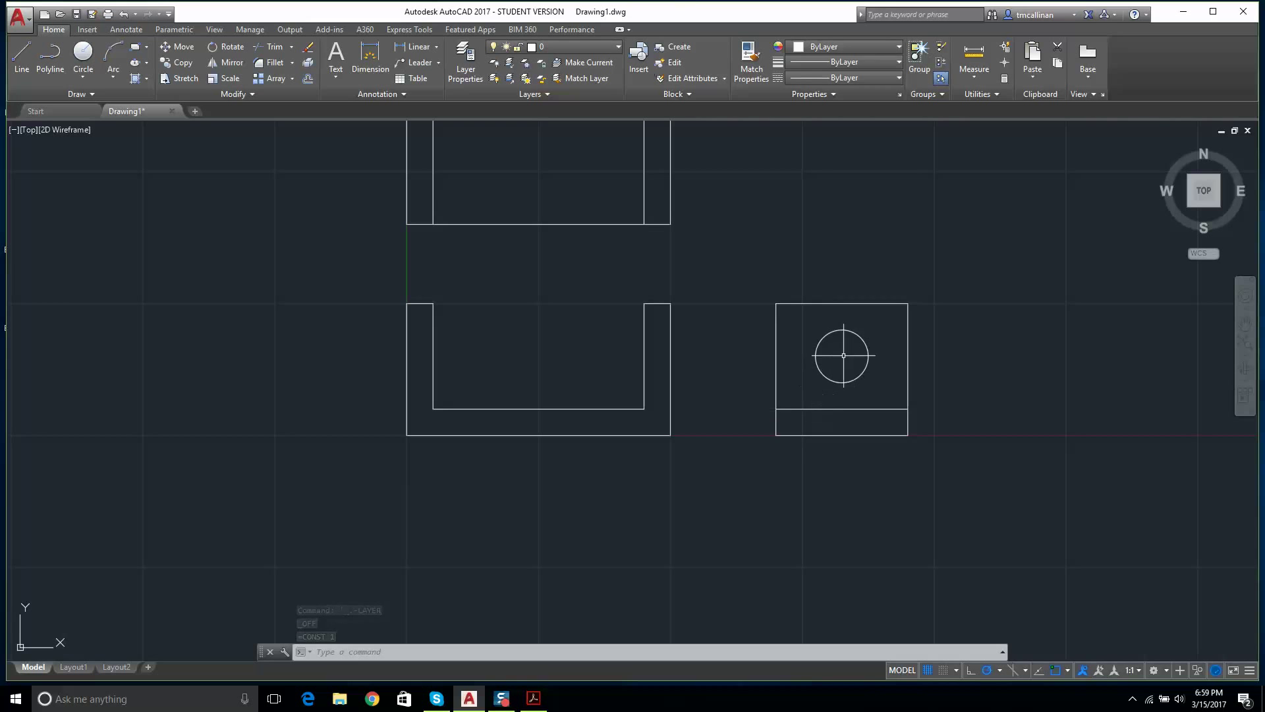
left_click(832, 409)
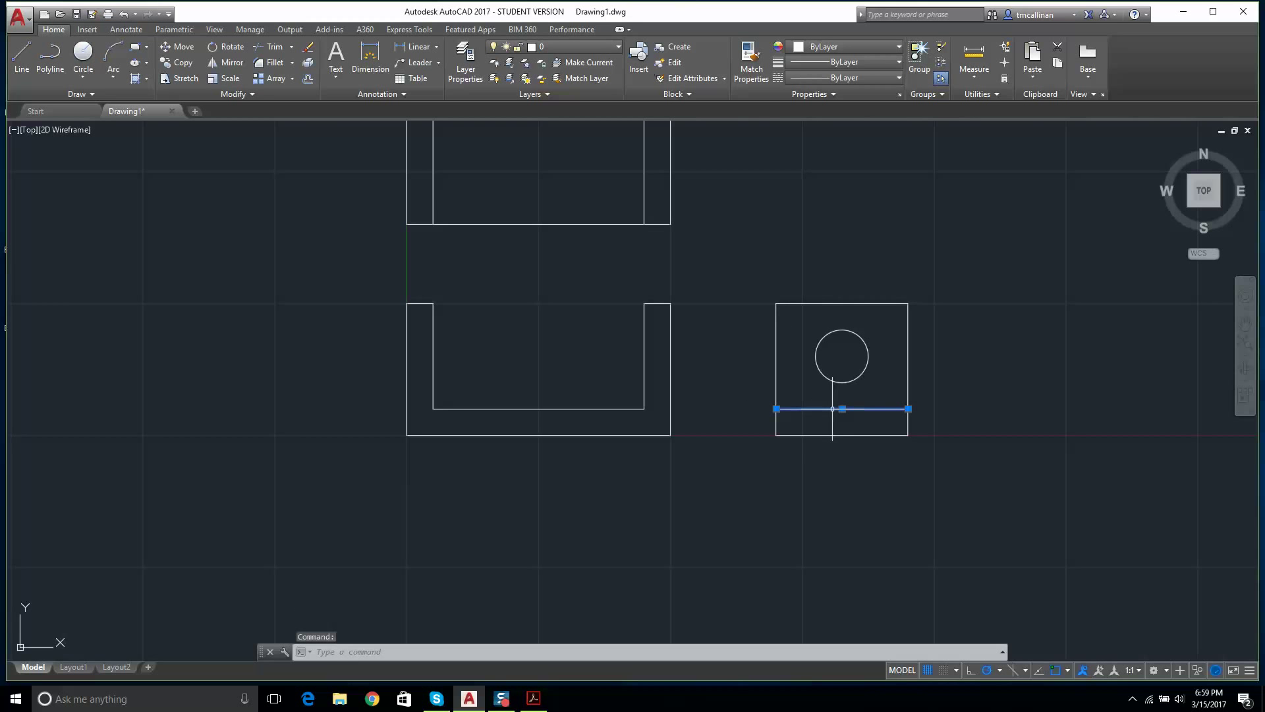
key("Escape")
key("Escape")
scroll(837, 396, "down", 8)
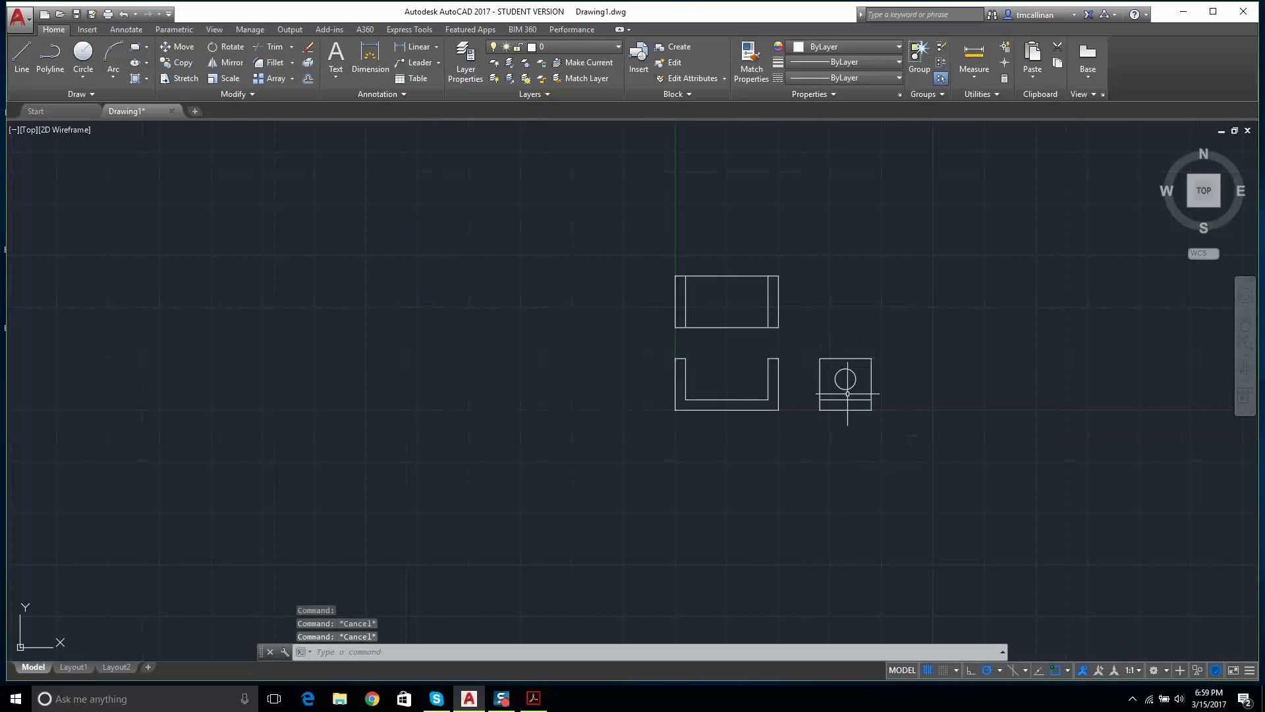
scroll(818, 343, "up", 5)
scroll(814, 330, "up", 4)
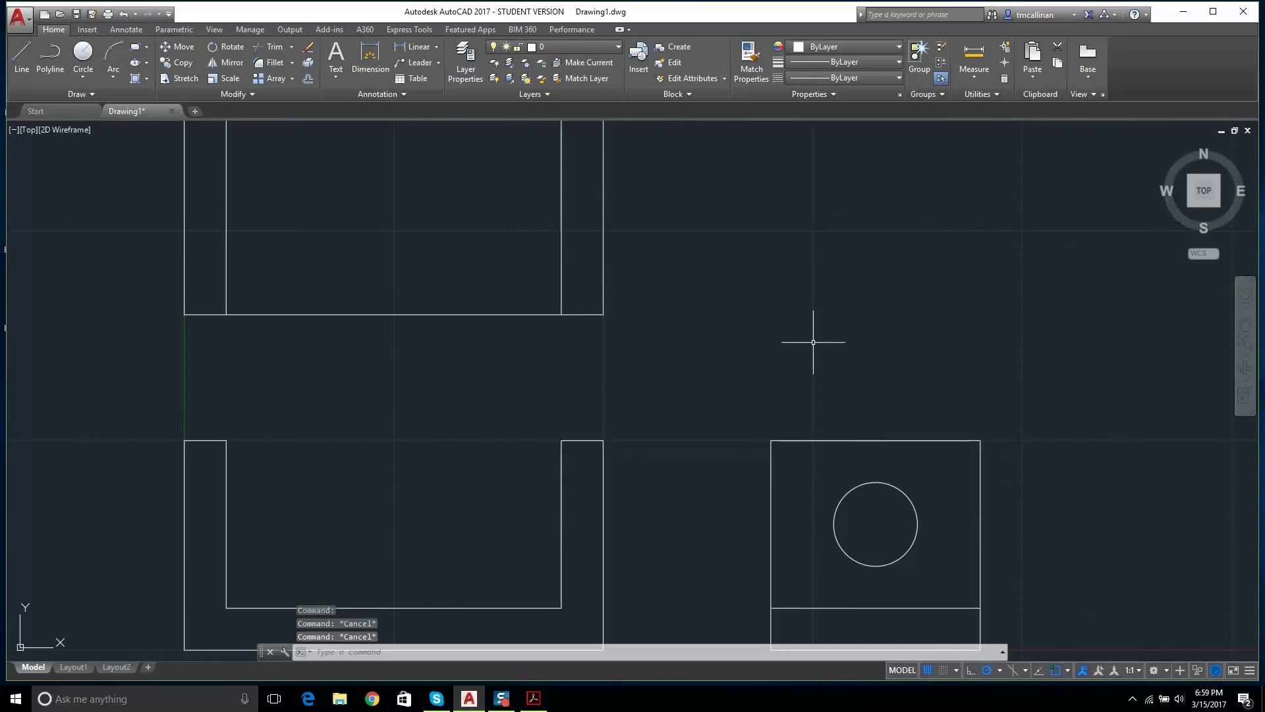
Step: Compare the three drawn views with the Example 3 bracket in the Acrobat Reader exercise sheet, and return to AutoCAD
scroll(717, 423, "down", 2)
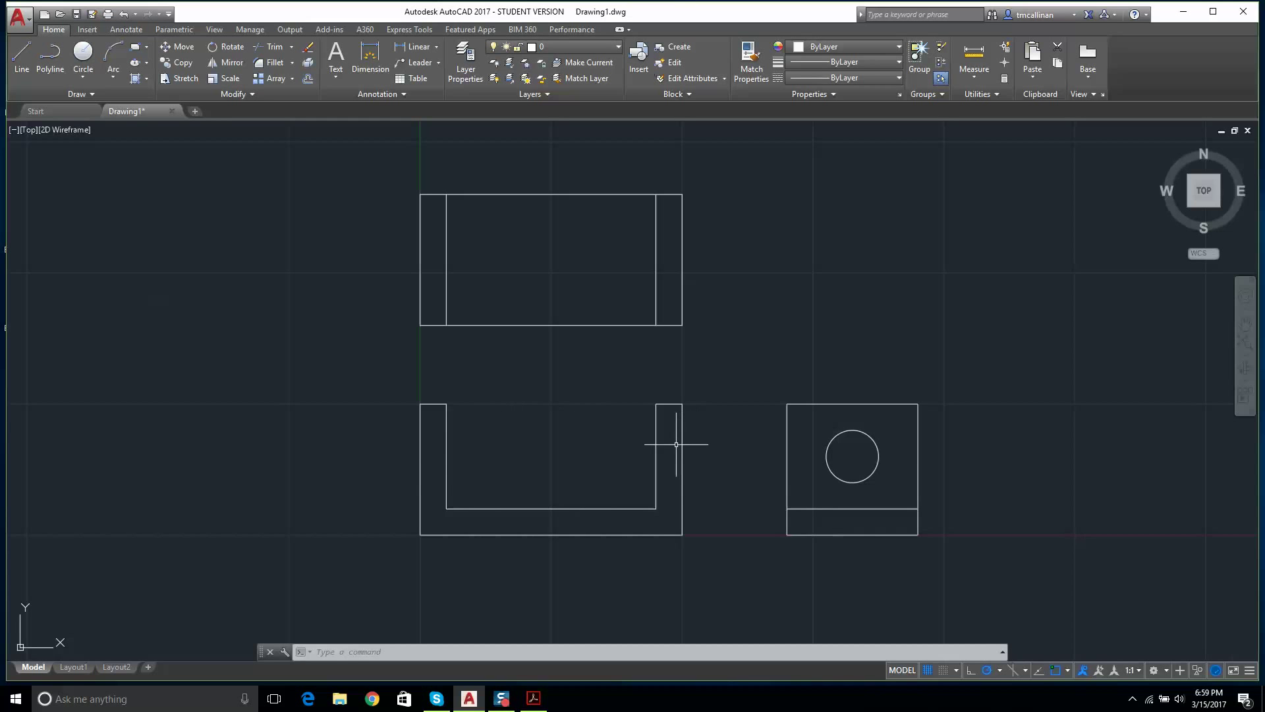
scroll(676, 444, "up", 4)
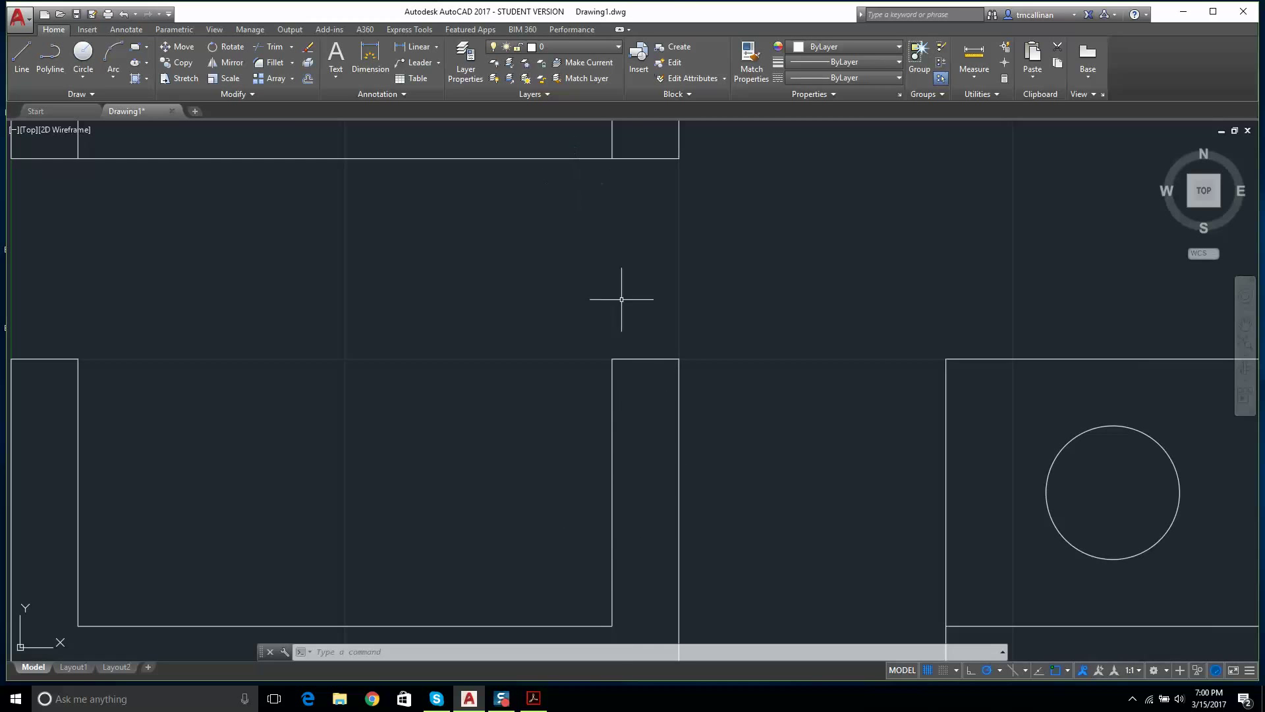
scroll(634, 384, "down", 4)
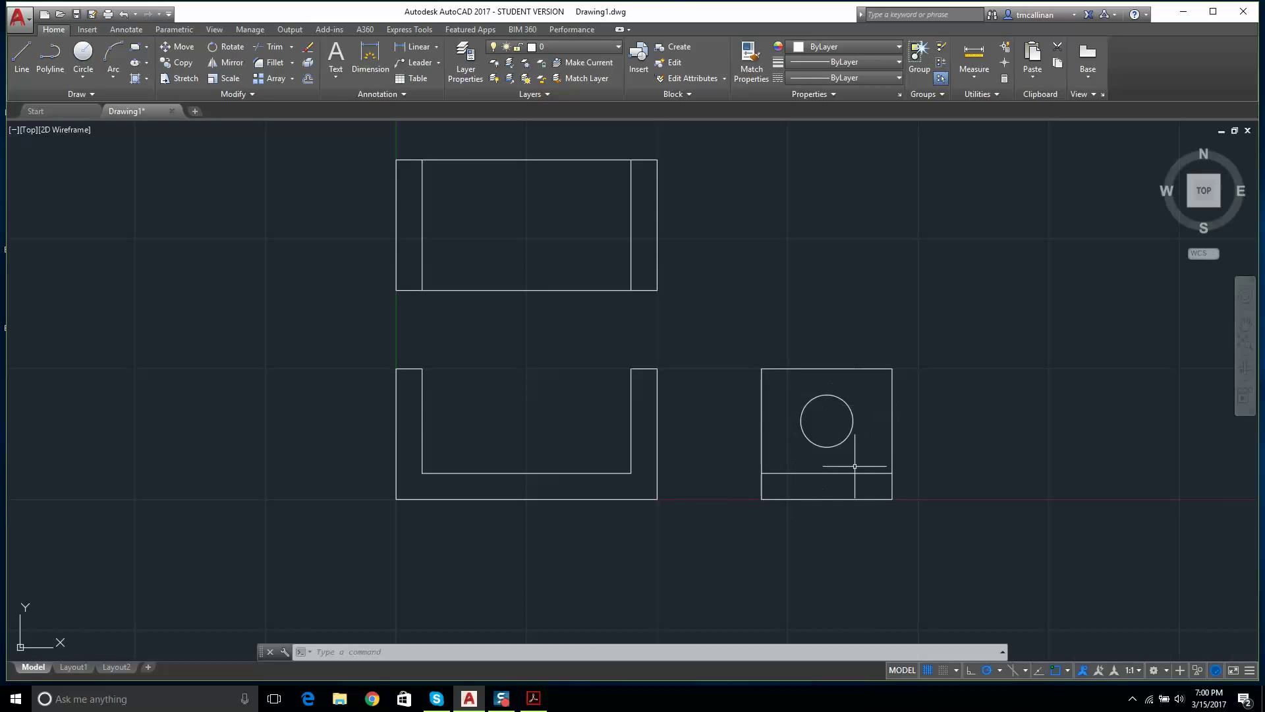
left_click(534, 699)
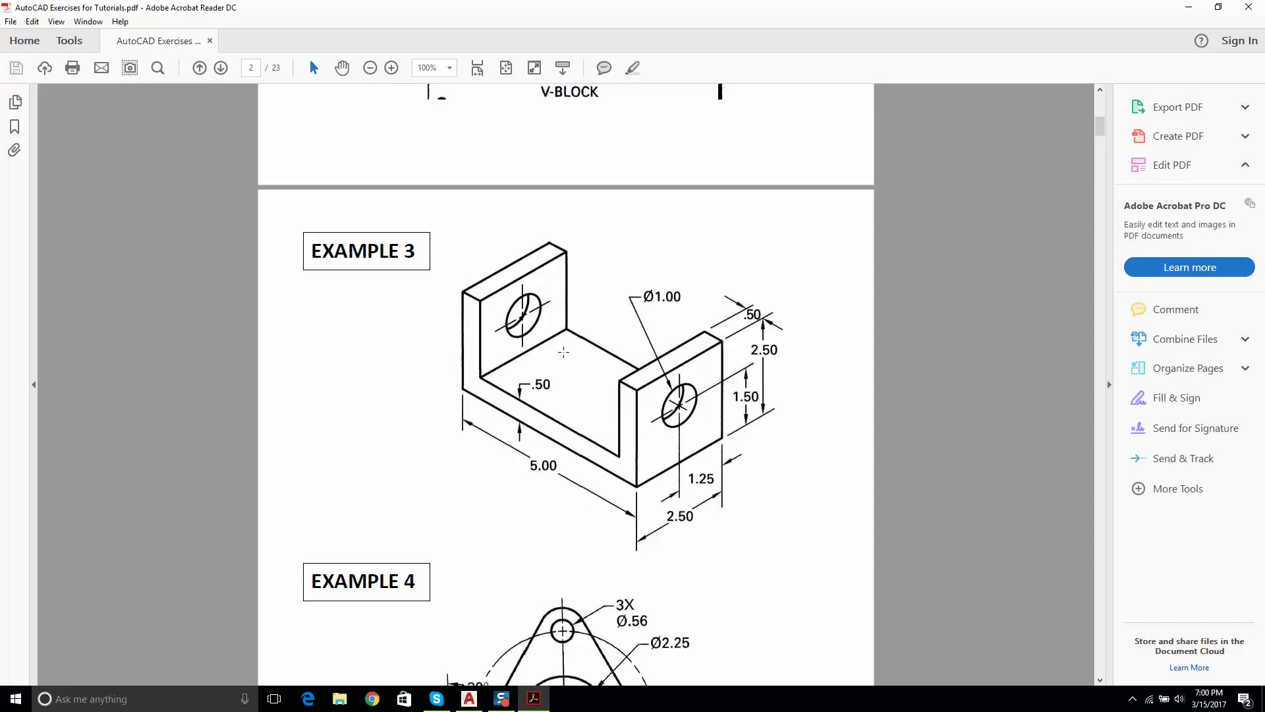
left_click(469, 699)
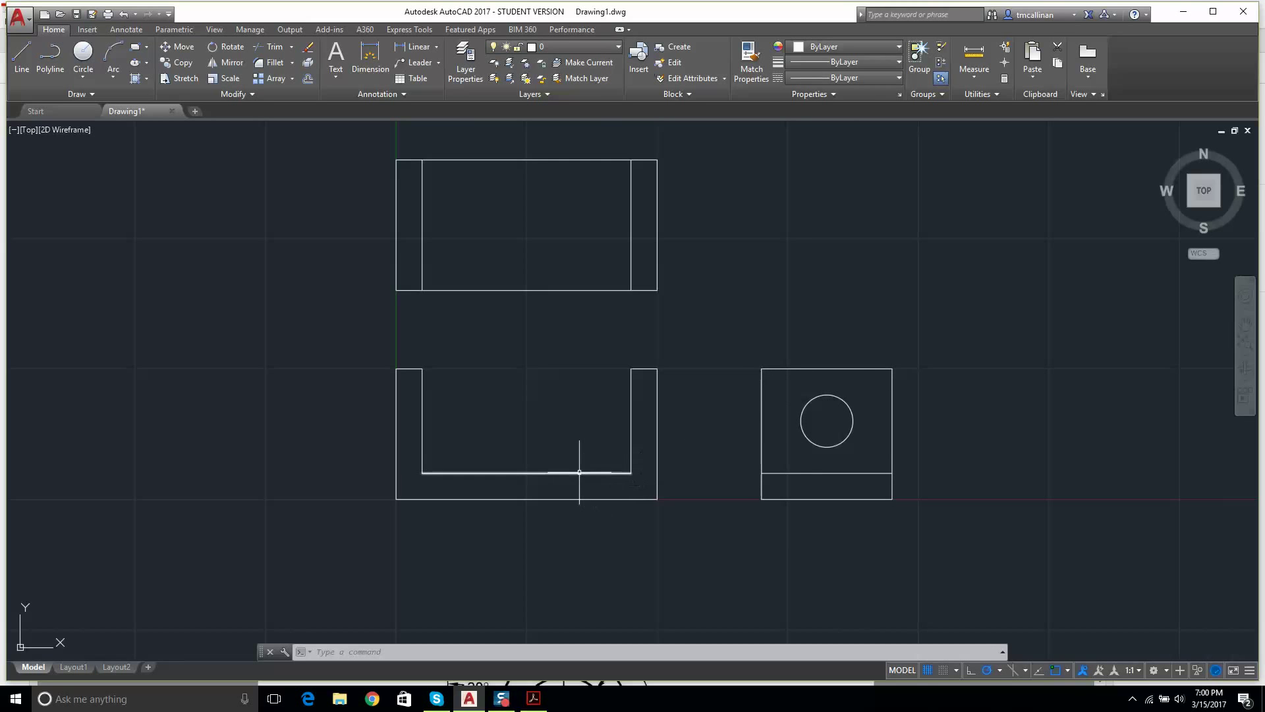
Step: Highlight the front view's inner base edge and inner right wall edge to compare them with the side and top views
left_click(501, 468)
key("Escape")
left_click(487, 473)
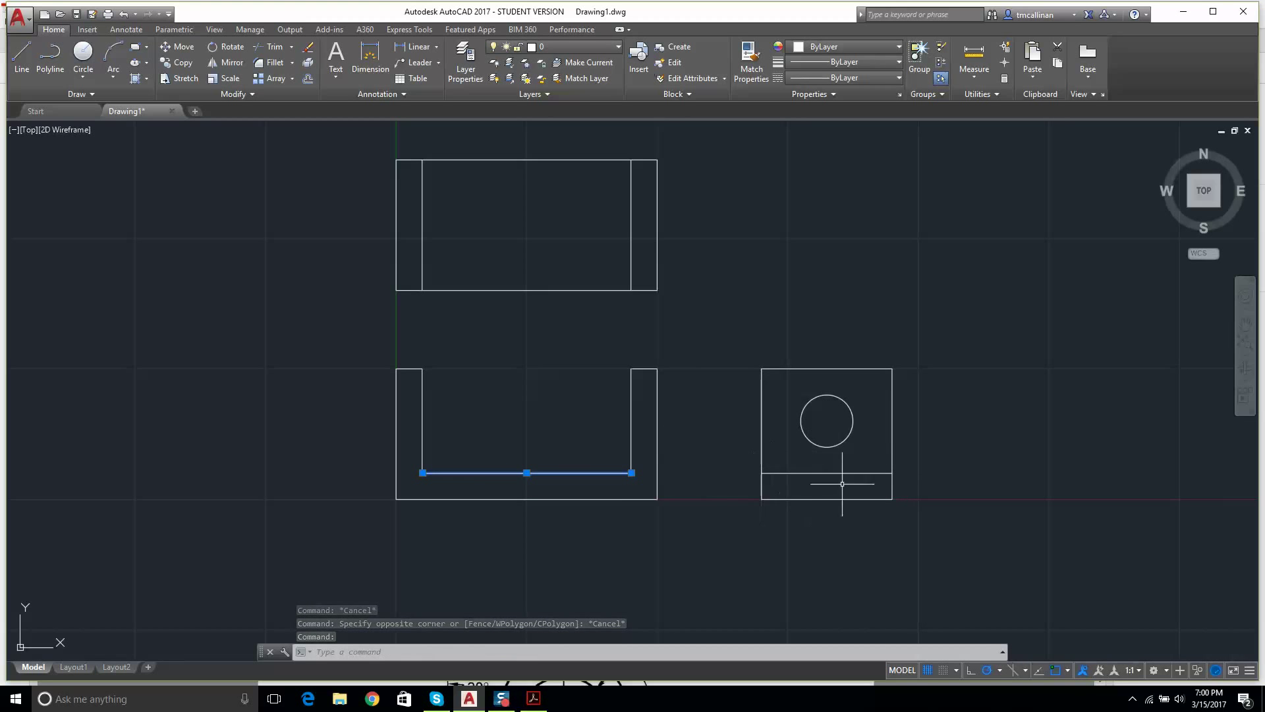
key("Escape")
left_click(631, 408)
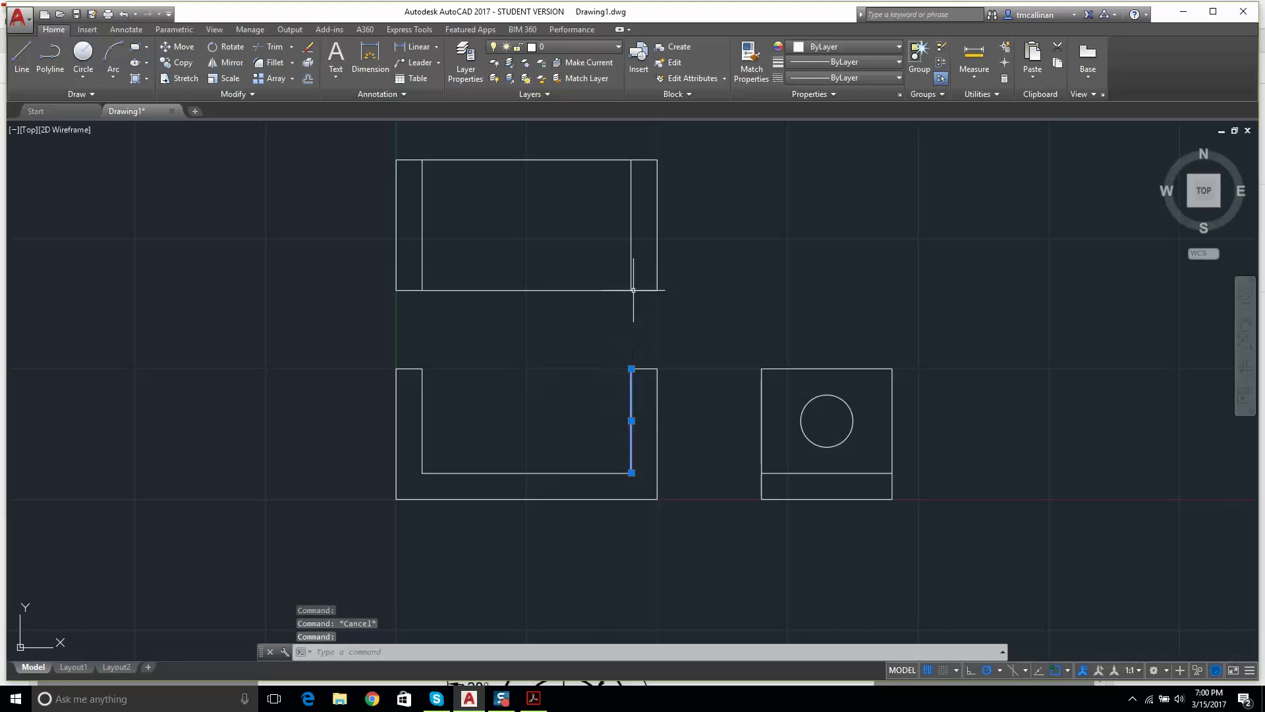
key("Escape")
key("Escape")
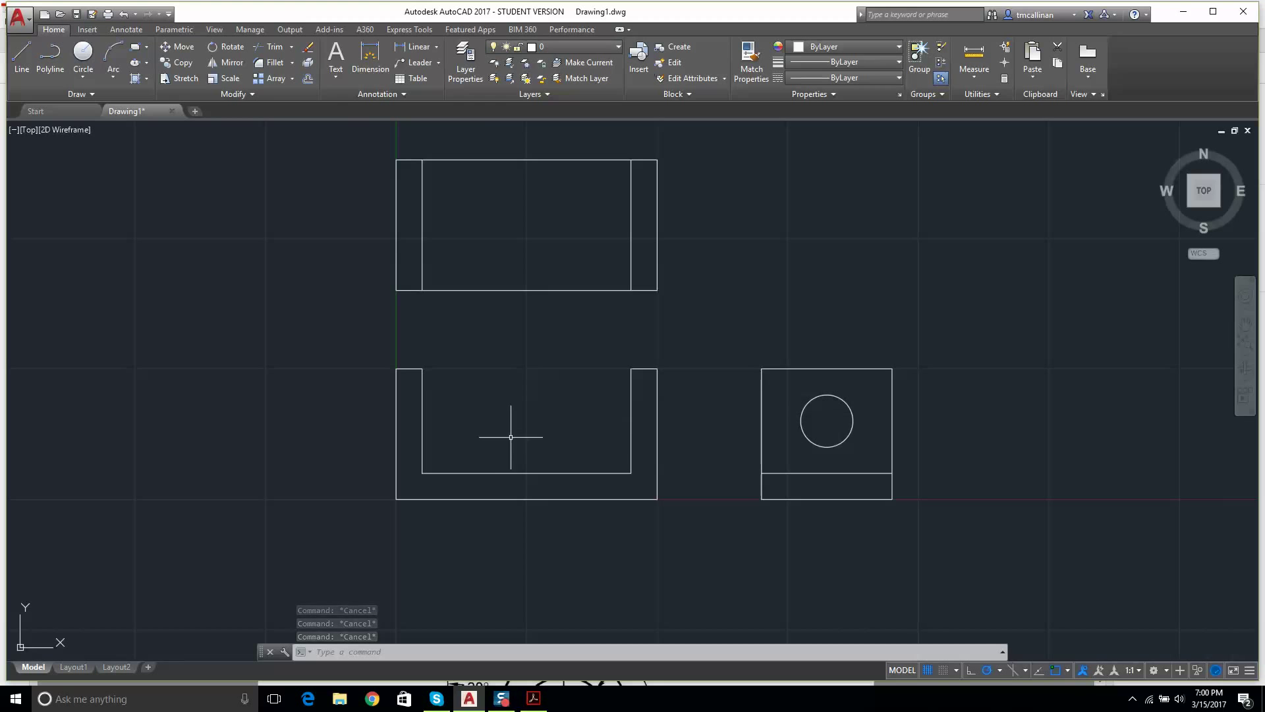
Step: Create a new layer named Hidden
left_click(462, 61)
right_click(206, 144)
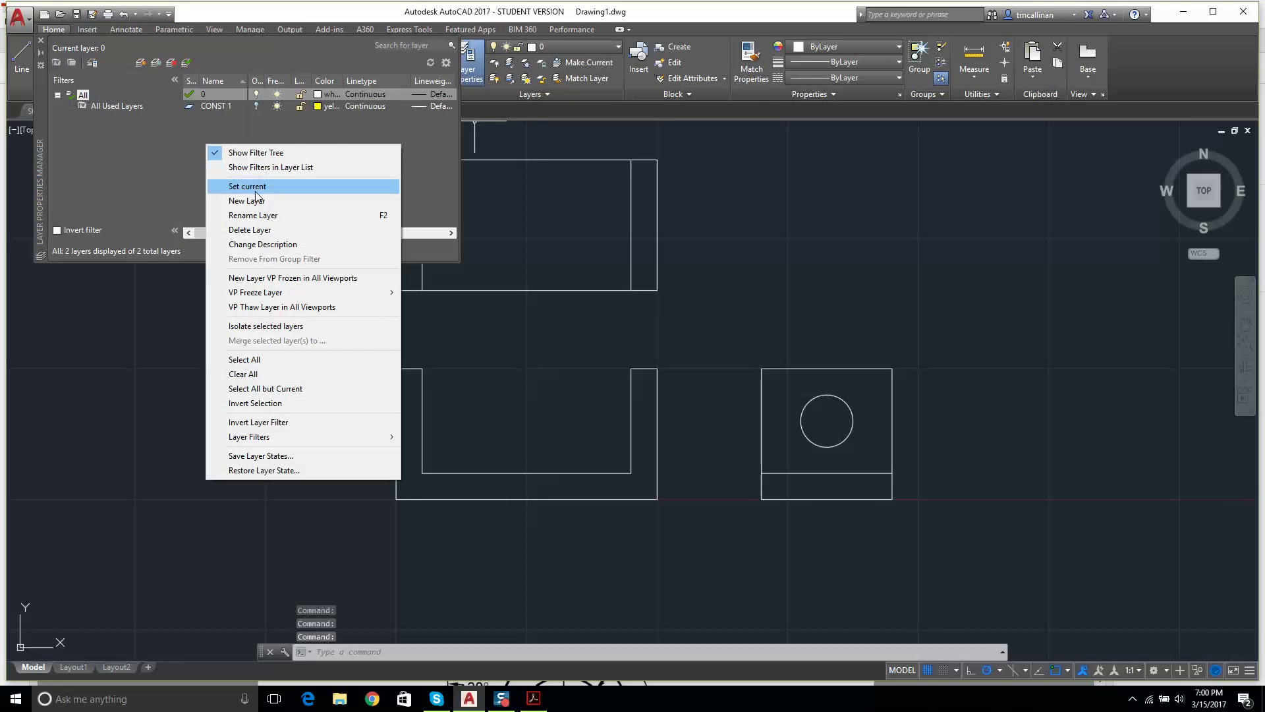
left_click(228, 201)
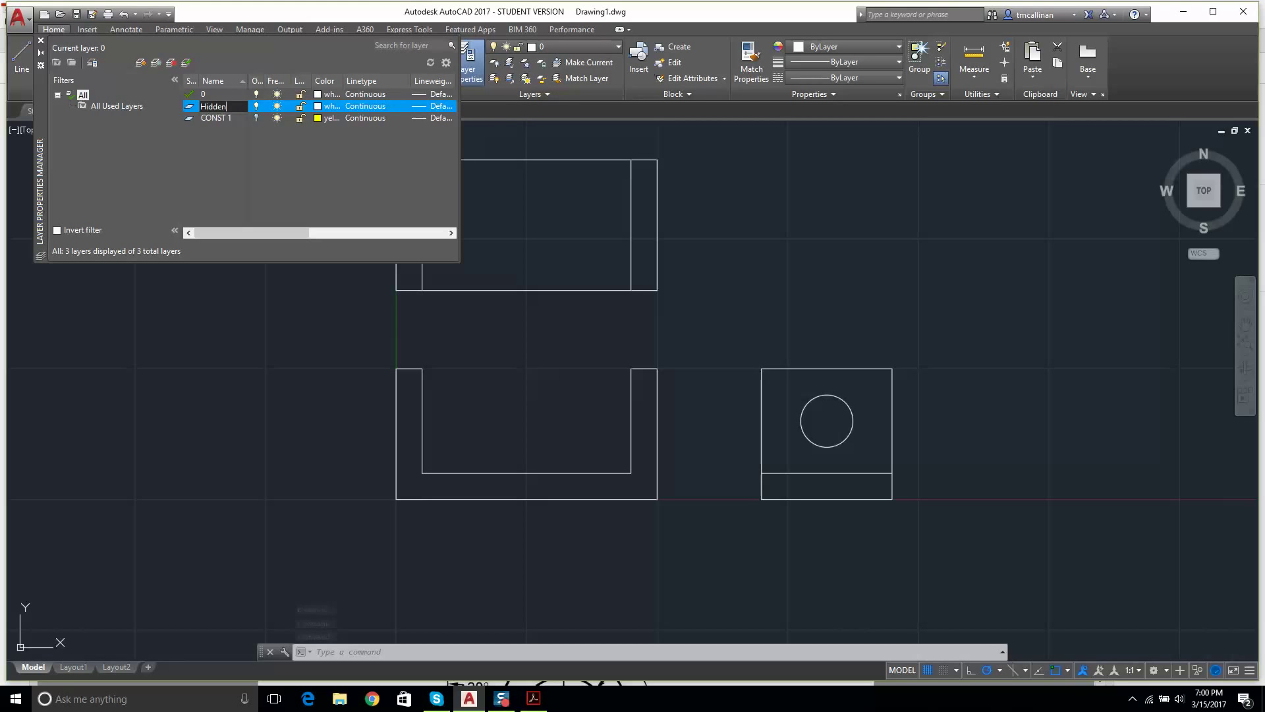
Step: Load the HIDDEN linetype from acad.lin and assign it to the Hidden layer
left_click(366, 106)
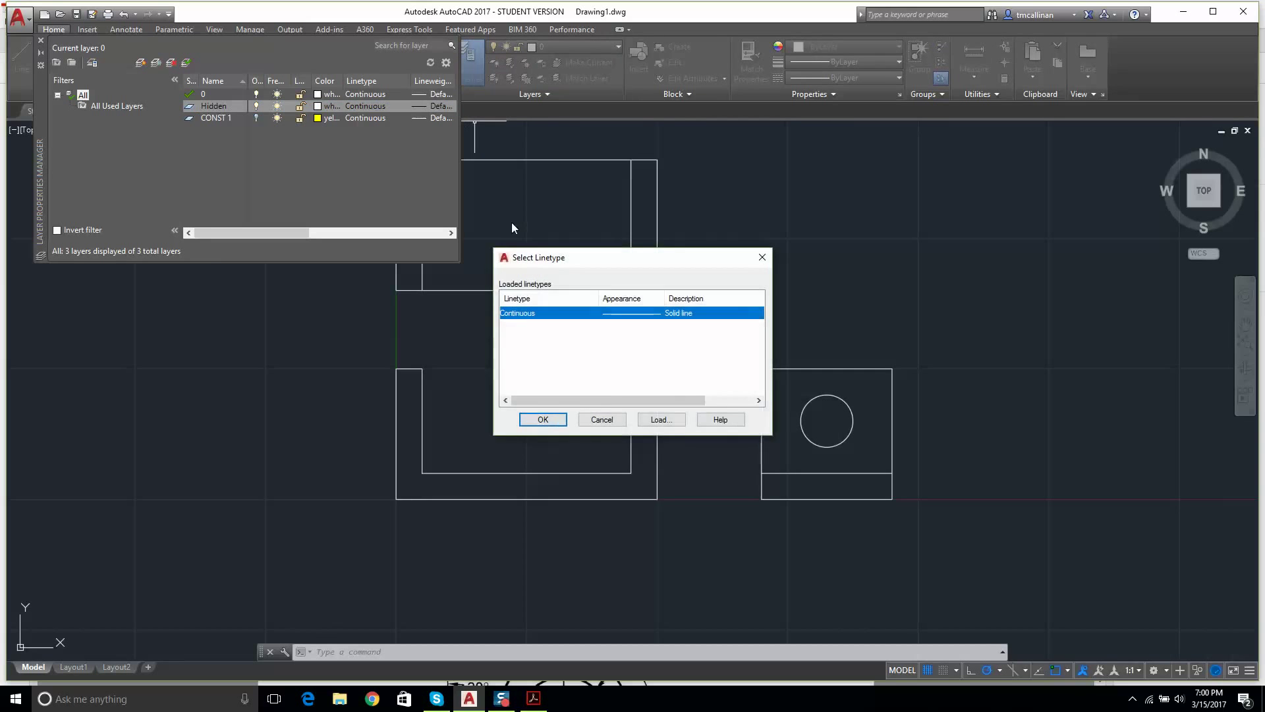
left_click(661, 419)
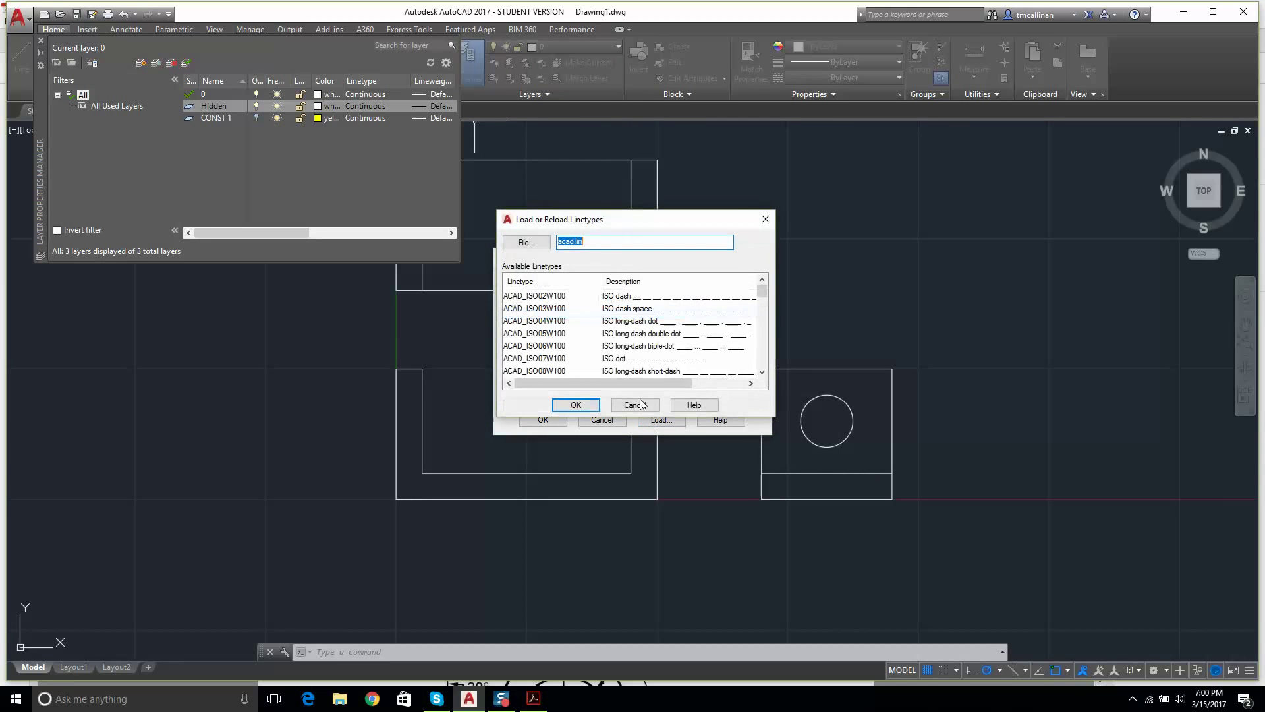
scroll(580, 303, "down", 5)
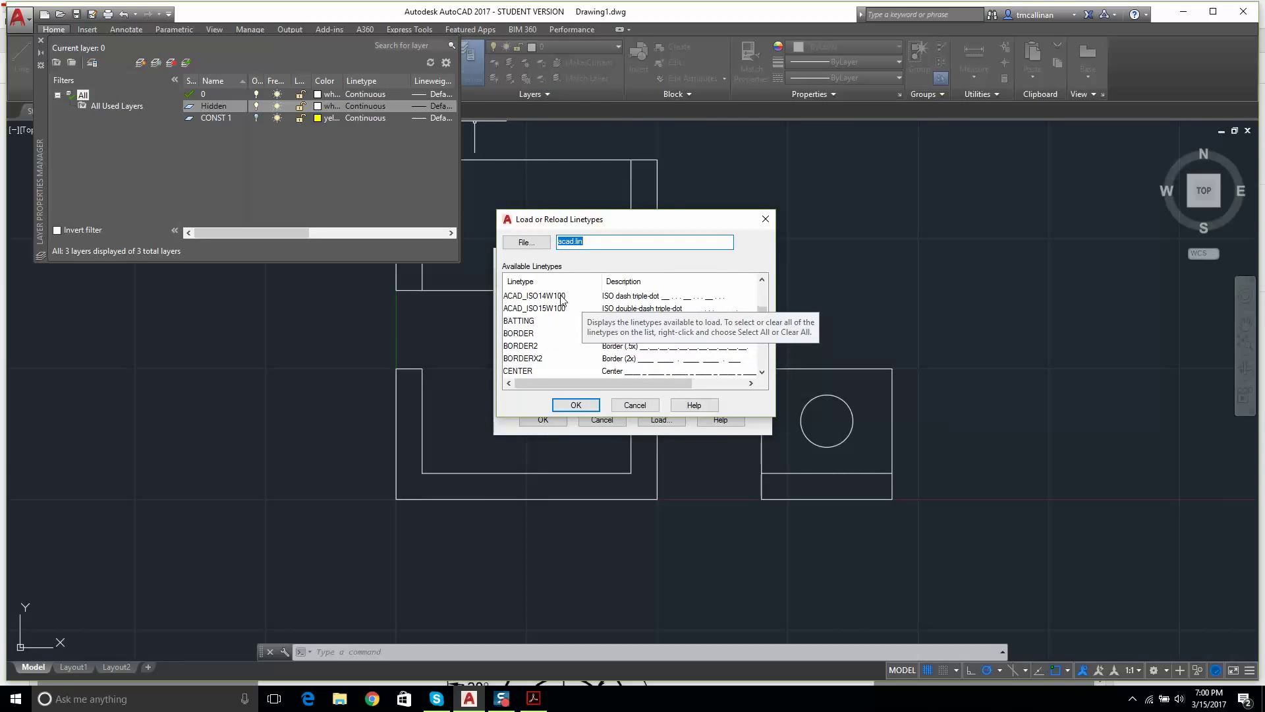
scroll(562, 301, "down", 6)
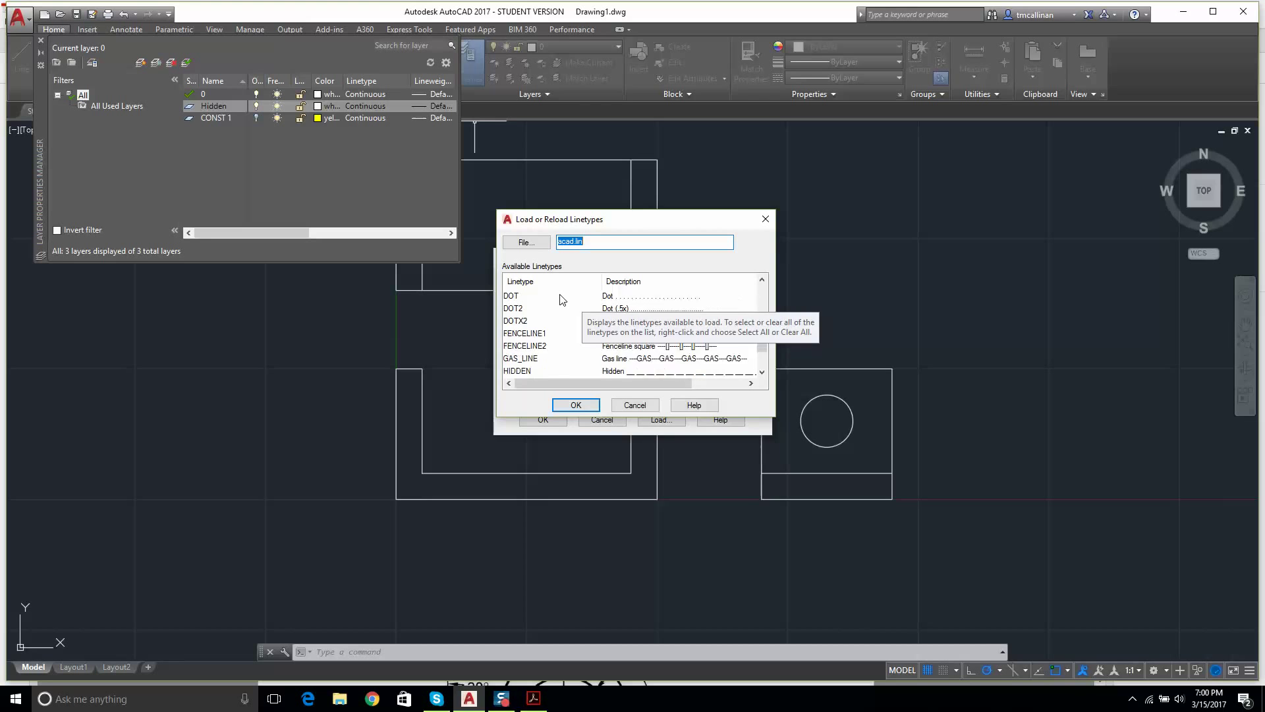
left_click(517, 333)
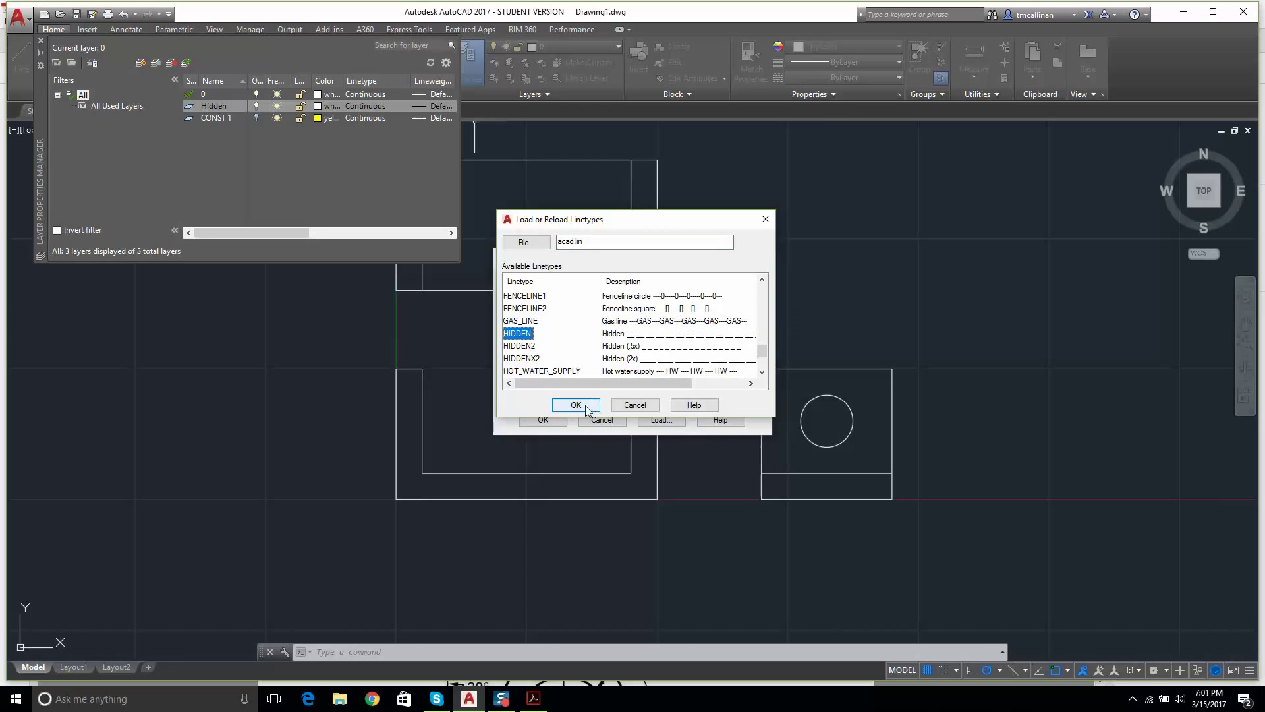
left_click(576, 405)
left_click(573, 325)
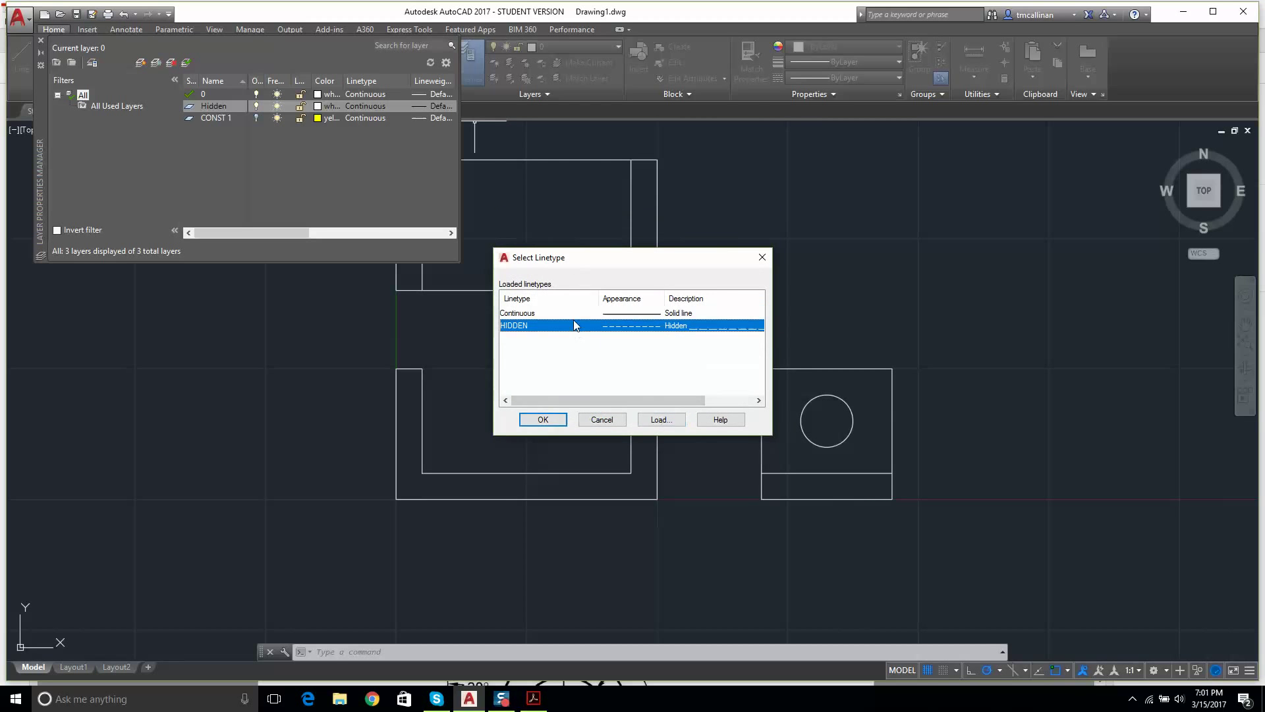
left_click(552, 427)
Step: Create another new layer named Center
right_click(218, 137)
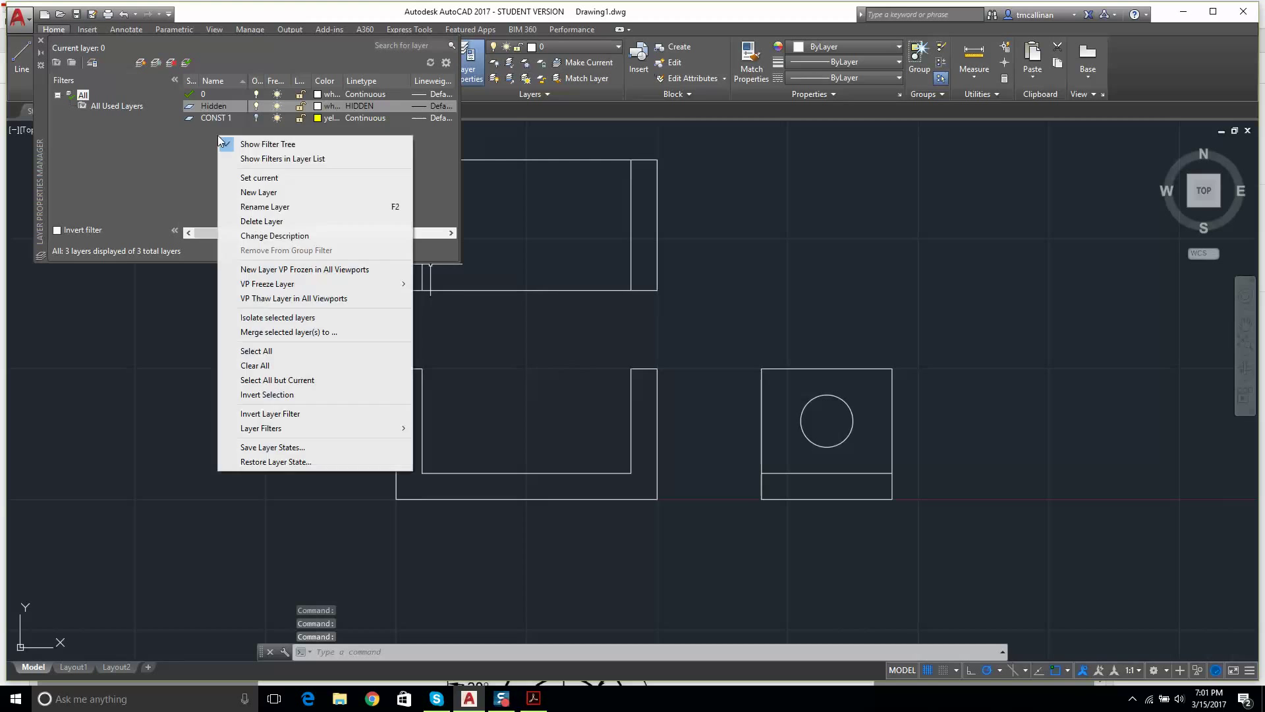
left_click(258, 192)
type("Cen")
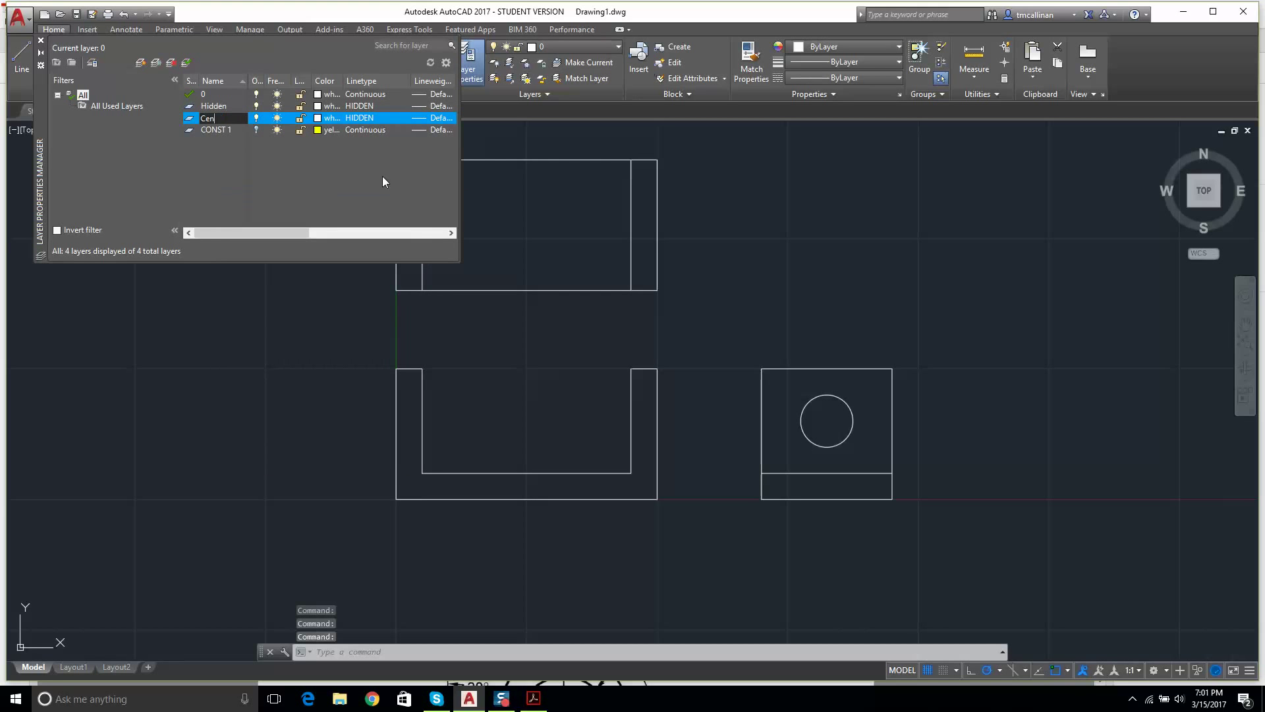
type("ter")
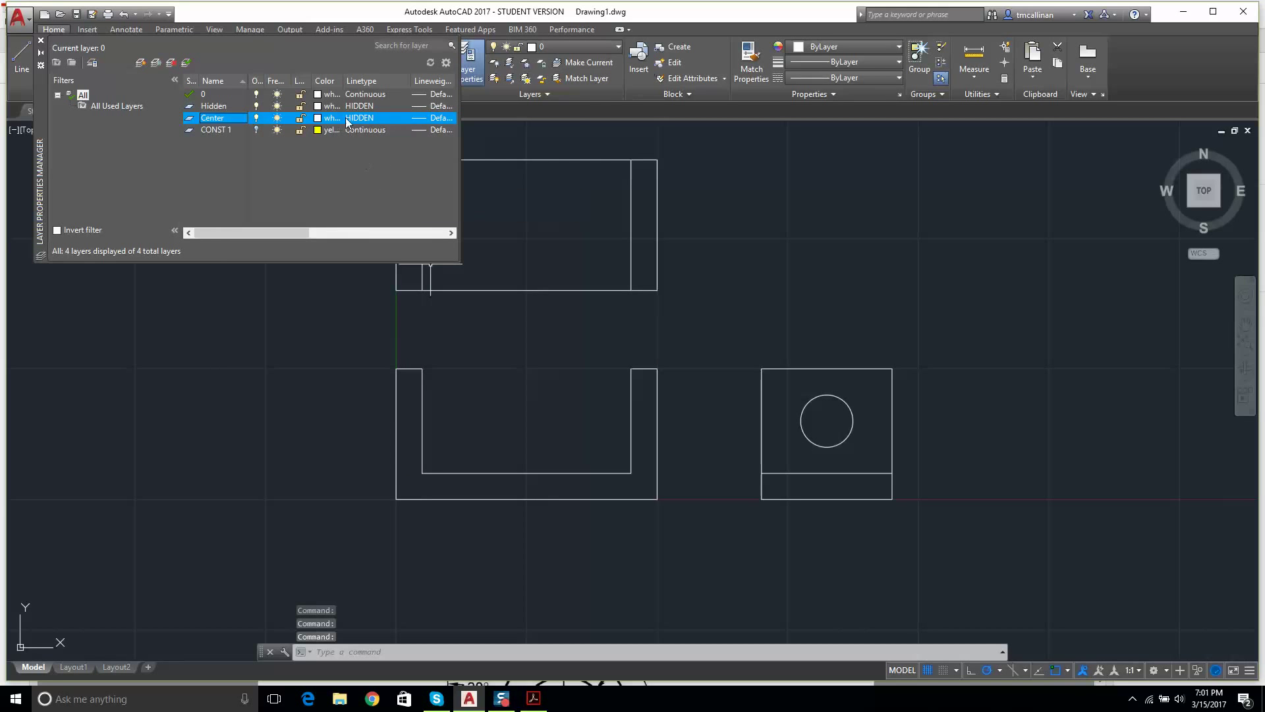
Step: Load the CENTER linetype from acad.lin and assign it to the Center layer
left_click(349, 117)
left_click(659, 419)
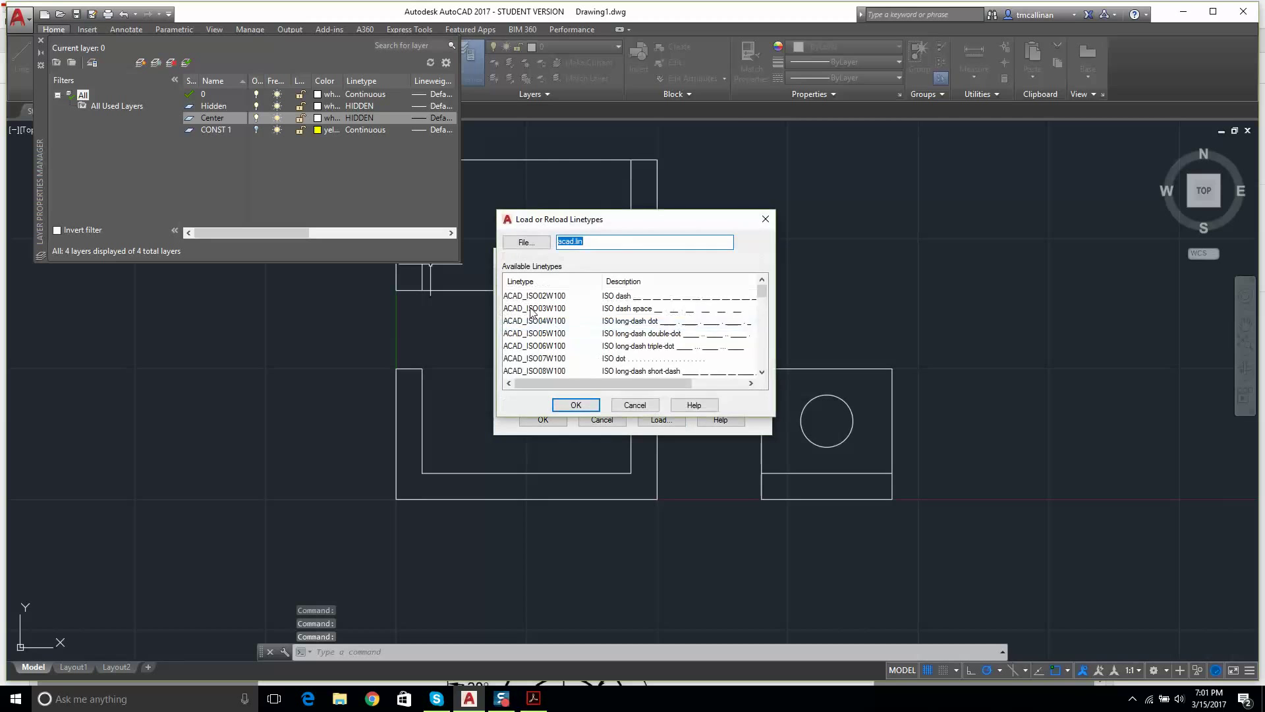
scroll(529, 311, "down", 5)
left_click(526, 332)
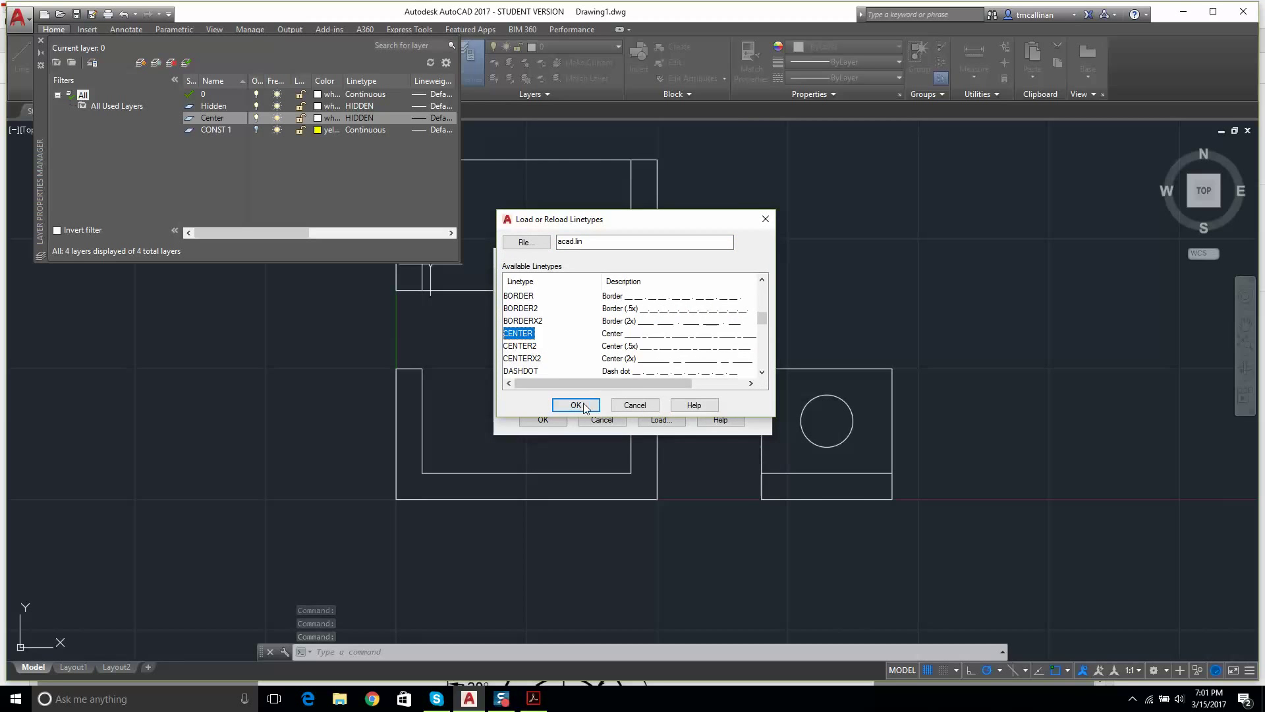
left_click(576, 405)
left_click(543, 419)
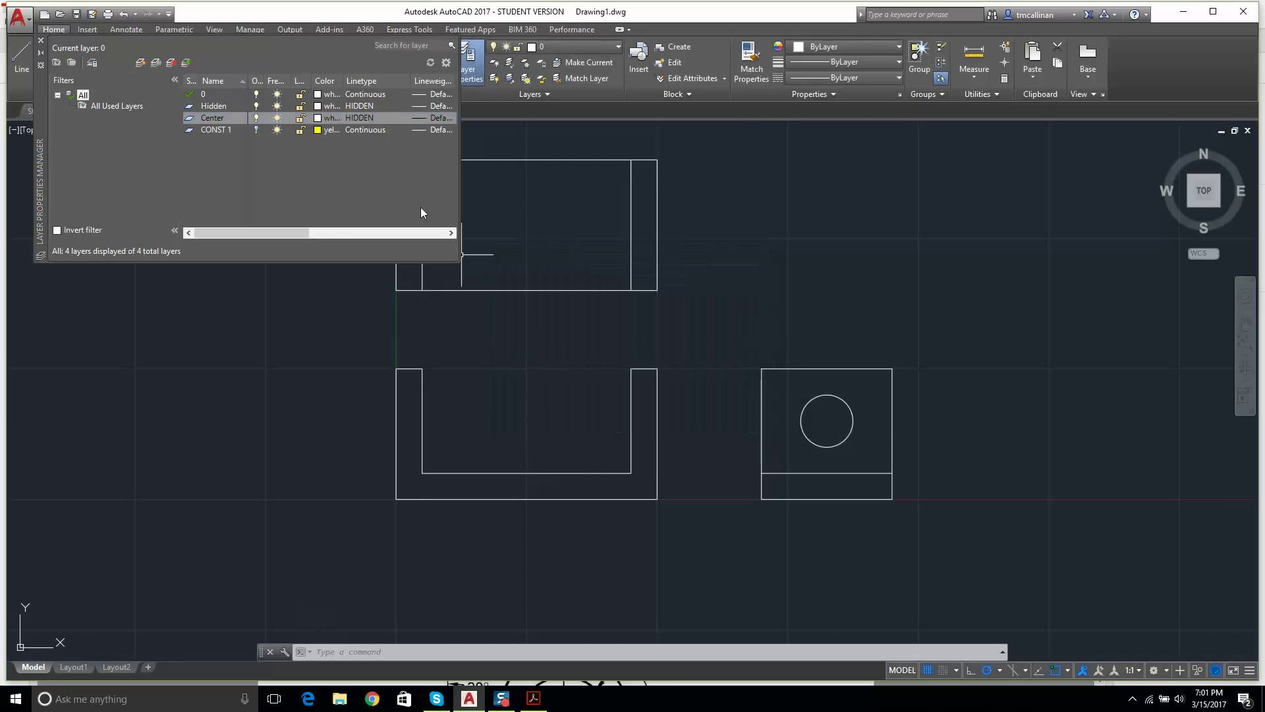
left_click(364, 120)
left_click(535, 313)
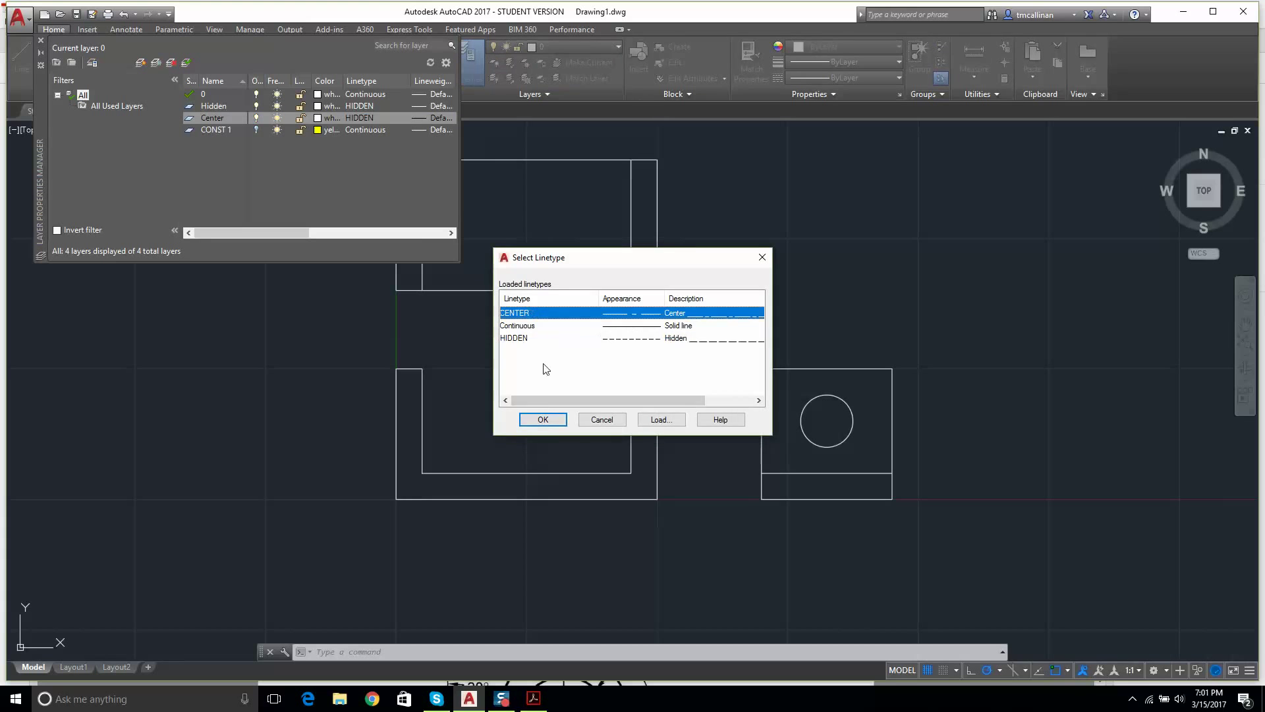
left_click(544, 420)
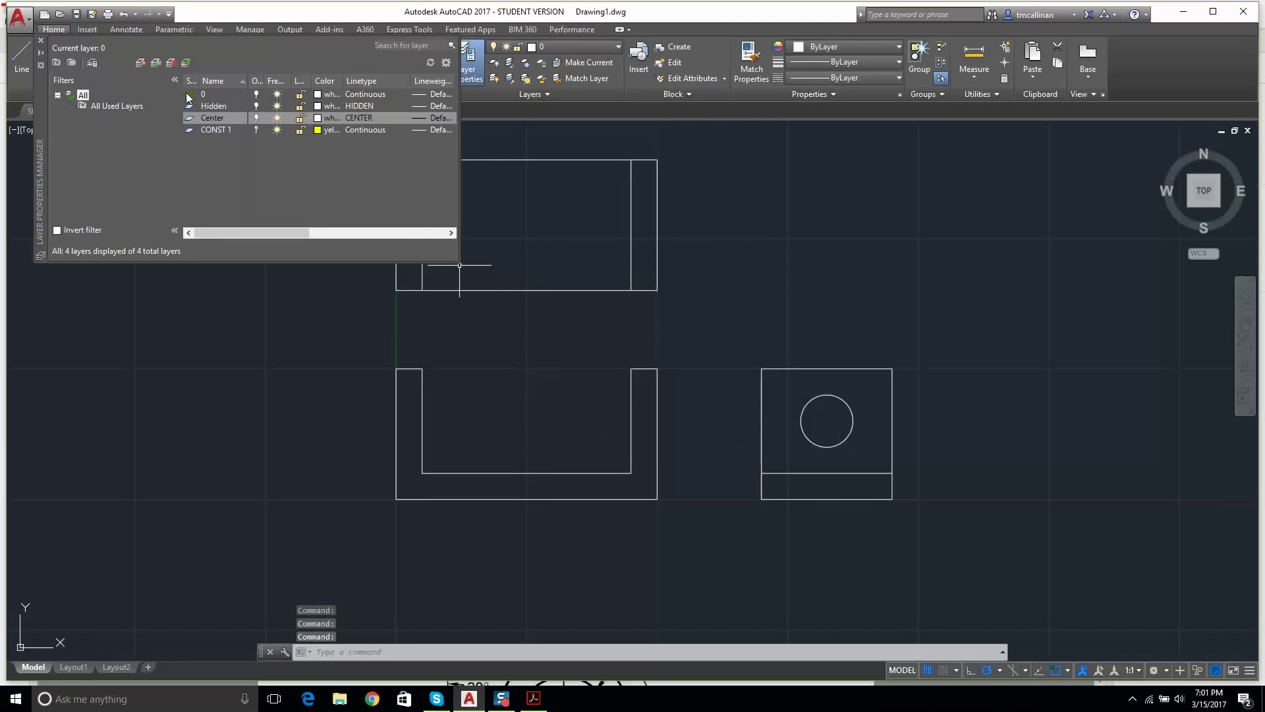
Step: Make the Hidden layer current and close the layer manager
left_click(212, 107)
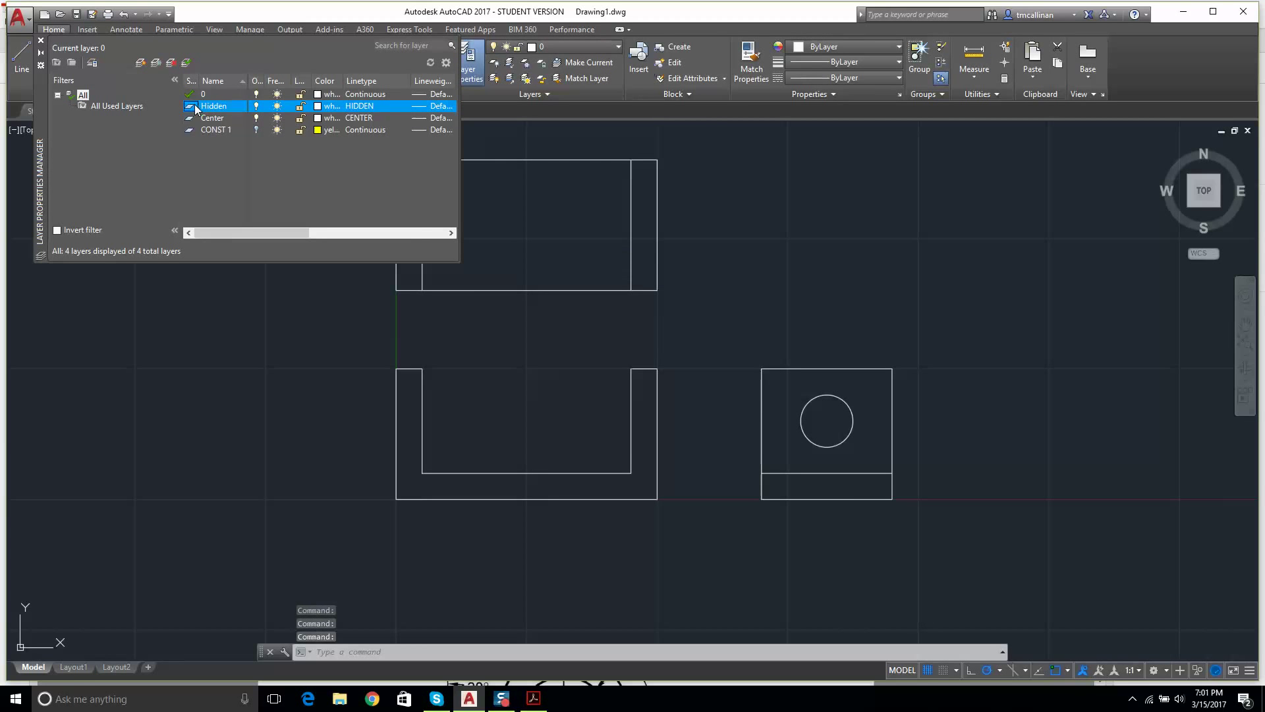
left_click(40, 41)
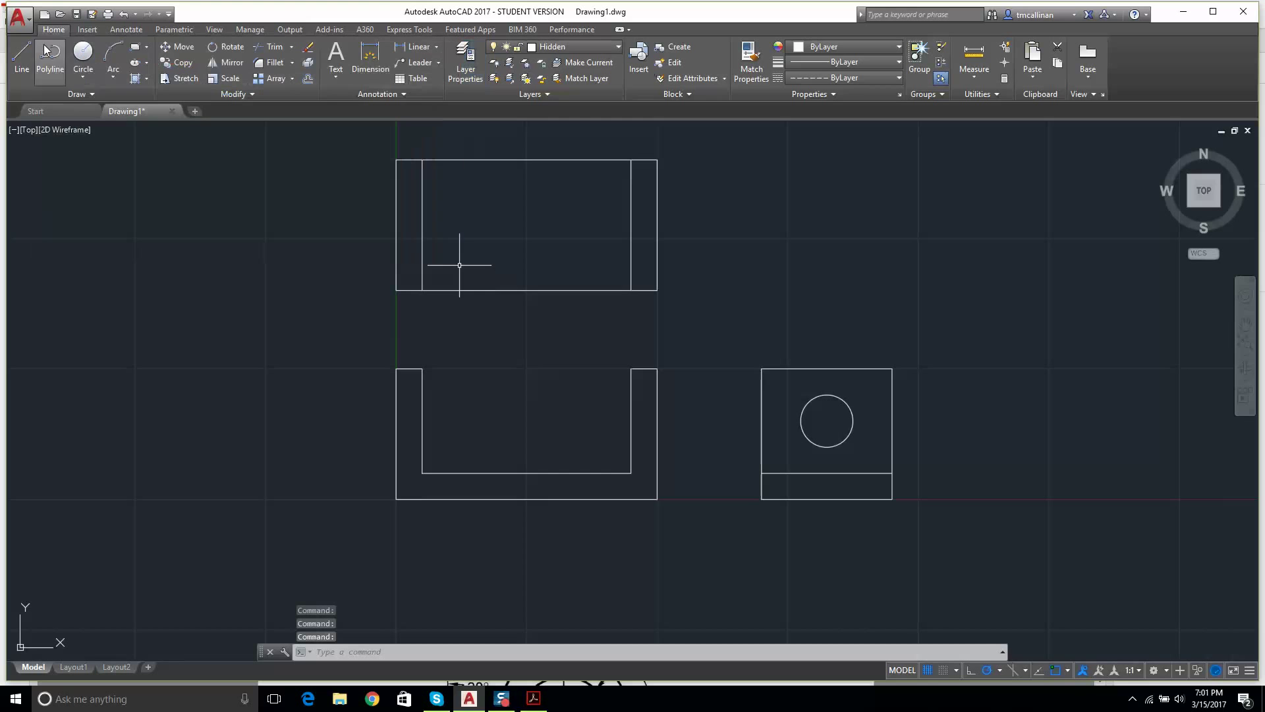
key("Escape")
key("Escape")
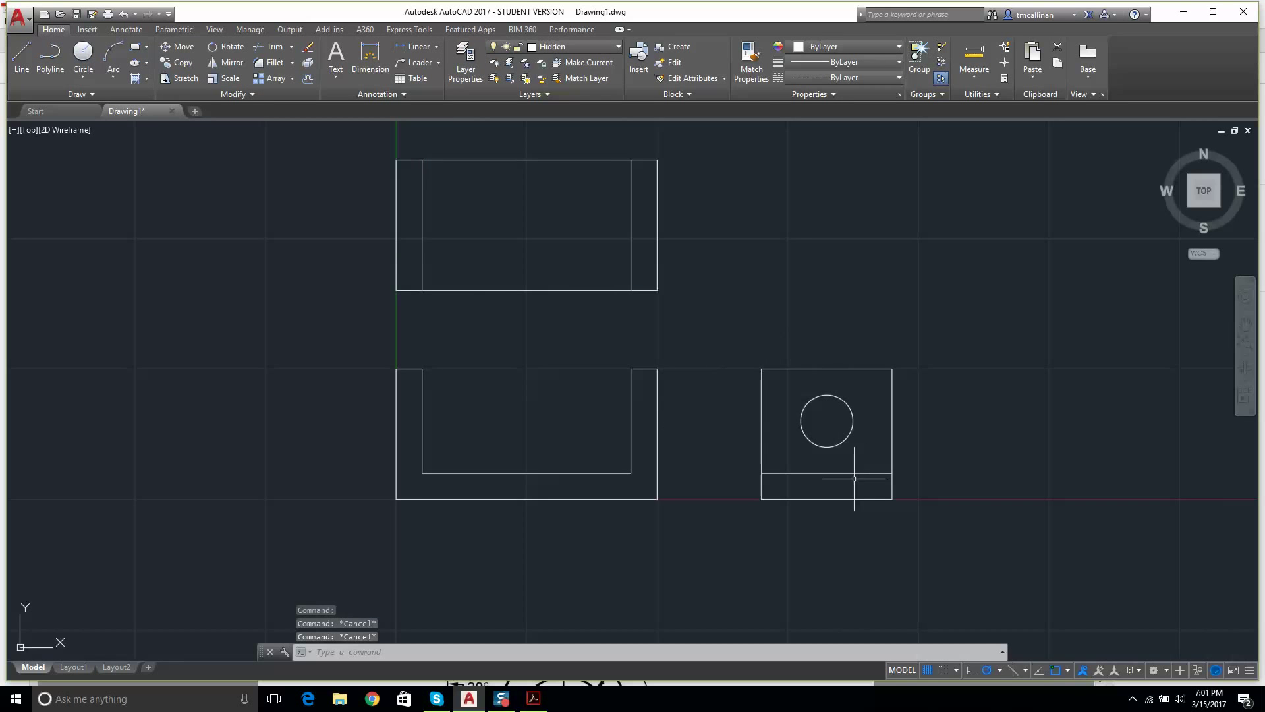
Step: Move the side view's horizontal base thickness line onto the Hidden layer
left_click(859, 473)
left_click(593, 47)
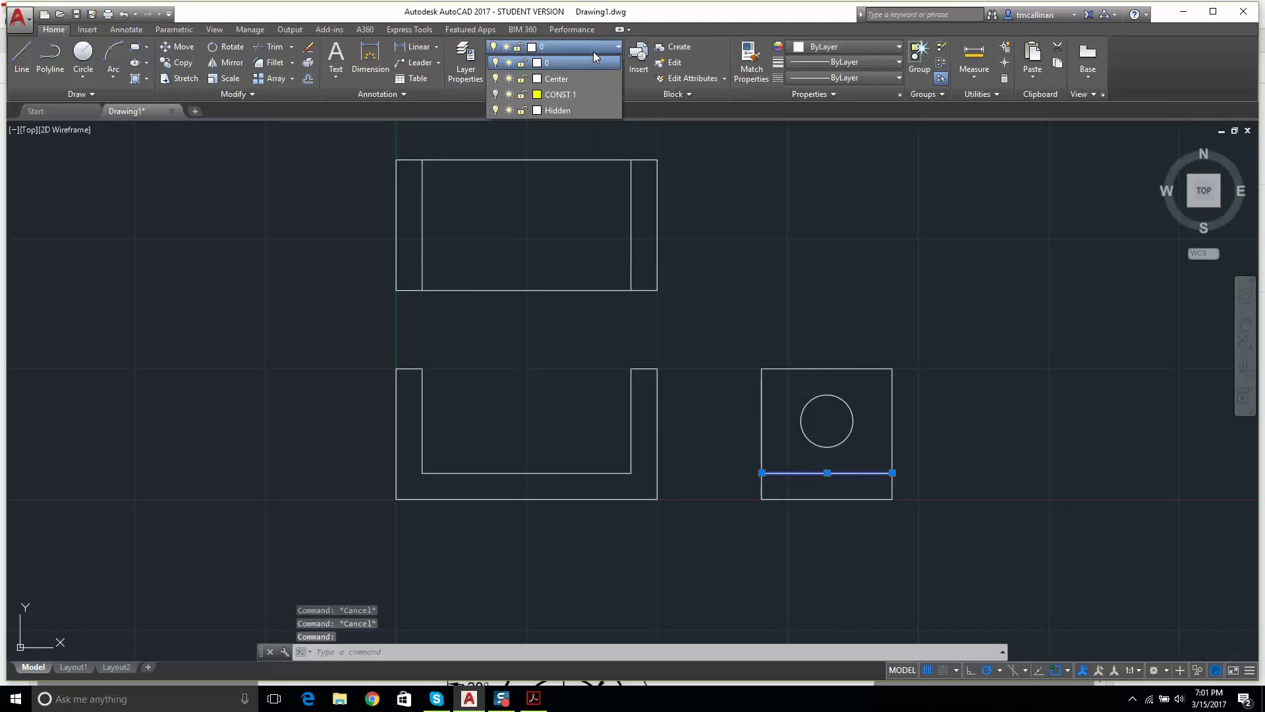
left_click(570, 91)
key("Escape")
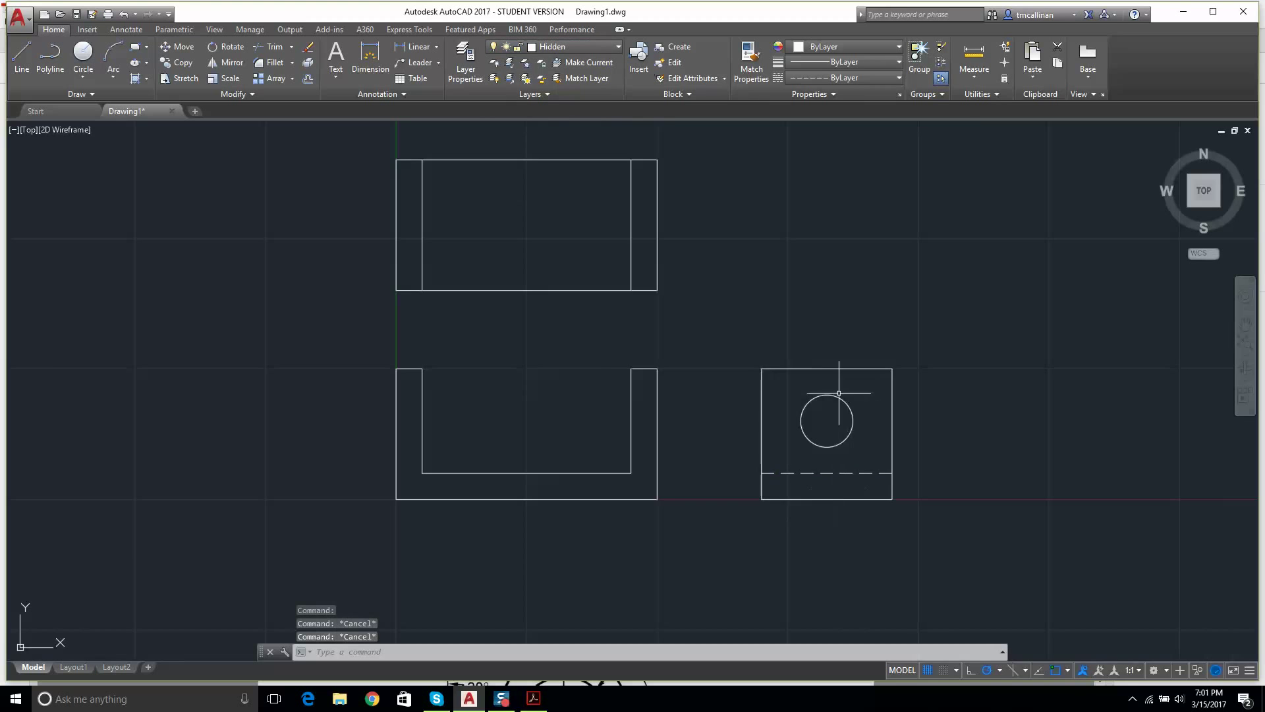
Step: Turn the CONST 1 layer back on to display the construction lines, keeping Hidden as the current layer
scroll(827, 381, "up", 3)
scroll(764, 385, "down", 3)
scroll(638, 394, "up", 2)
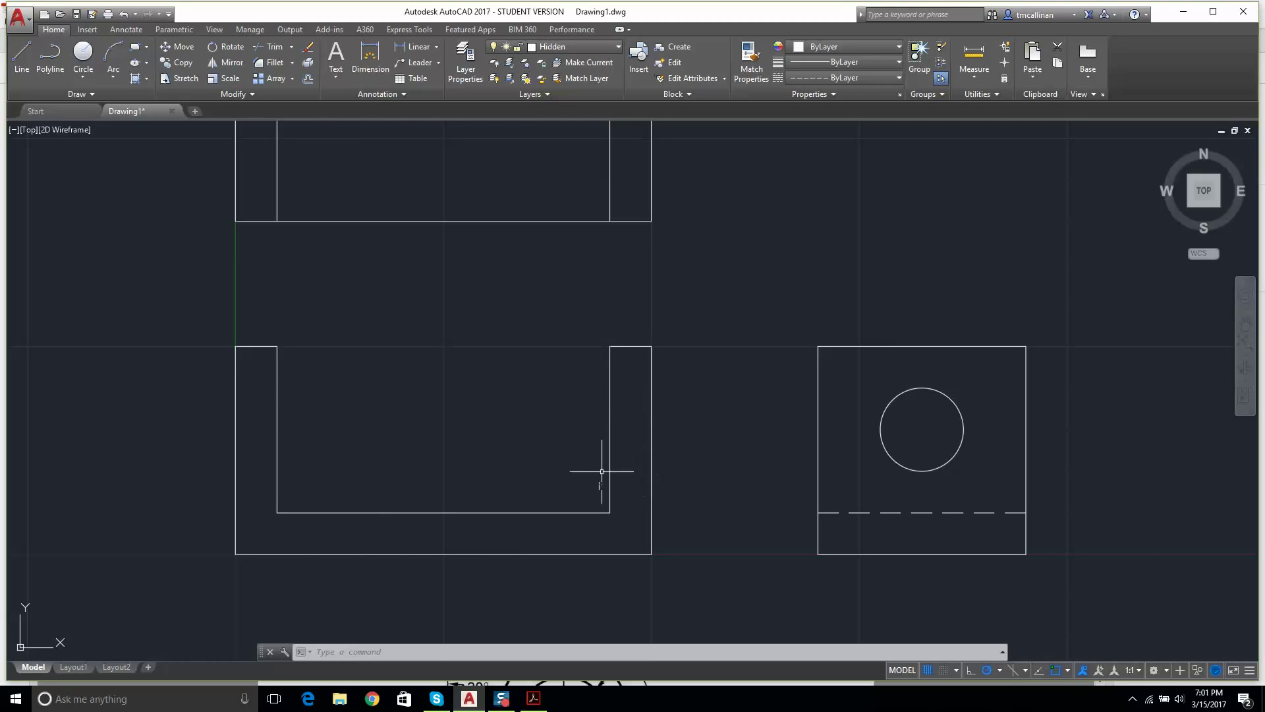
left_click(564, 46)
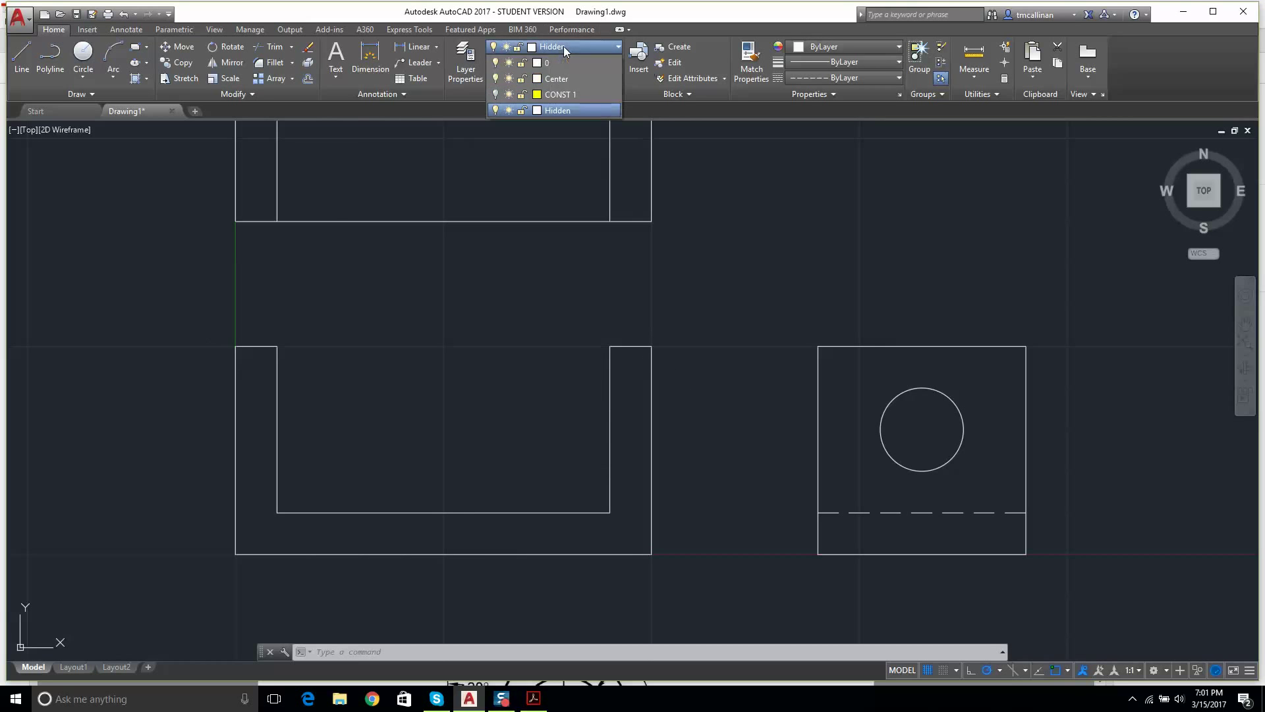
left_click(493, 94)
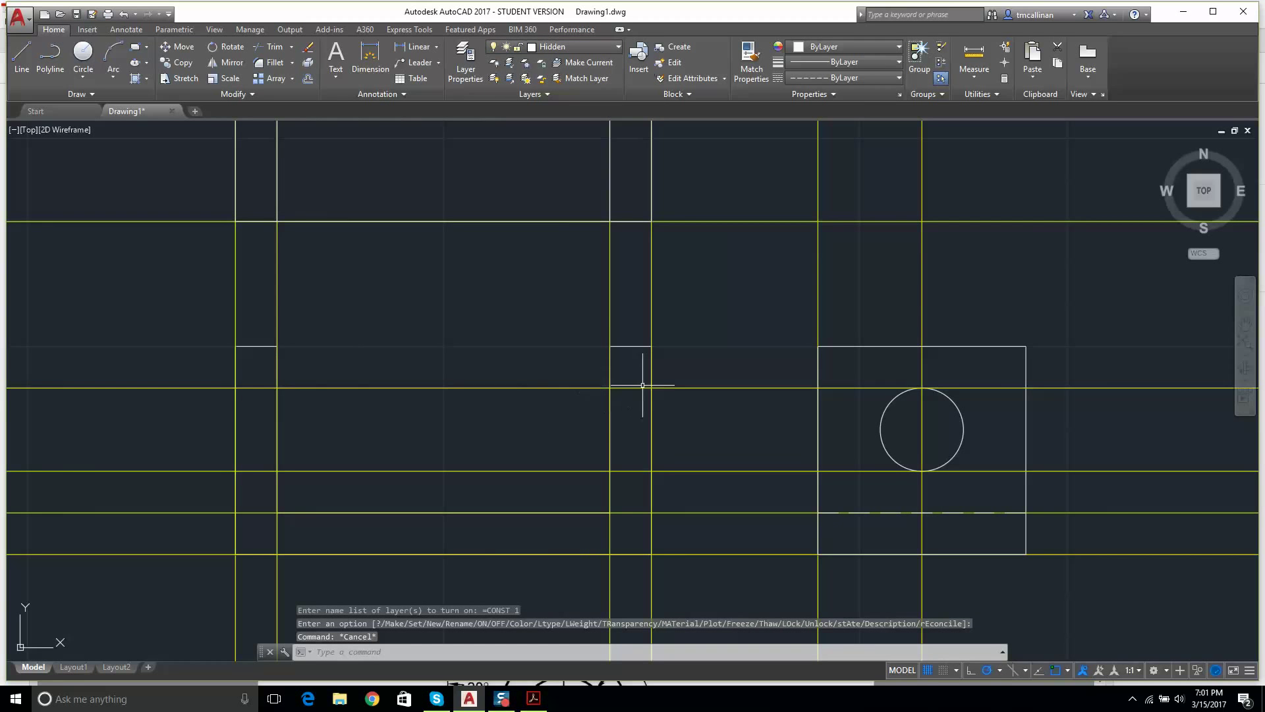
Step: Draw a hidden line across the front view's right leg along the construction line through the top of the hole
left_click(22, 52)
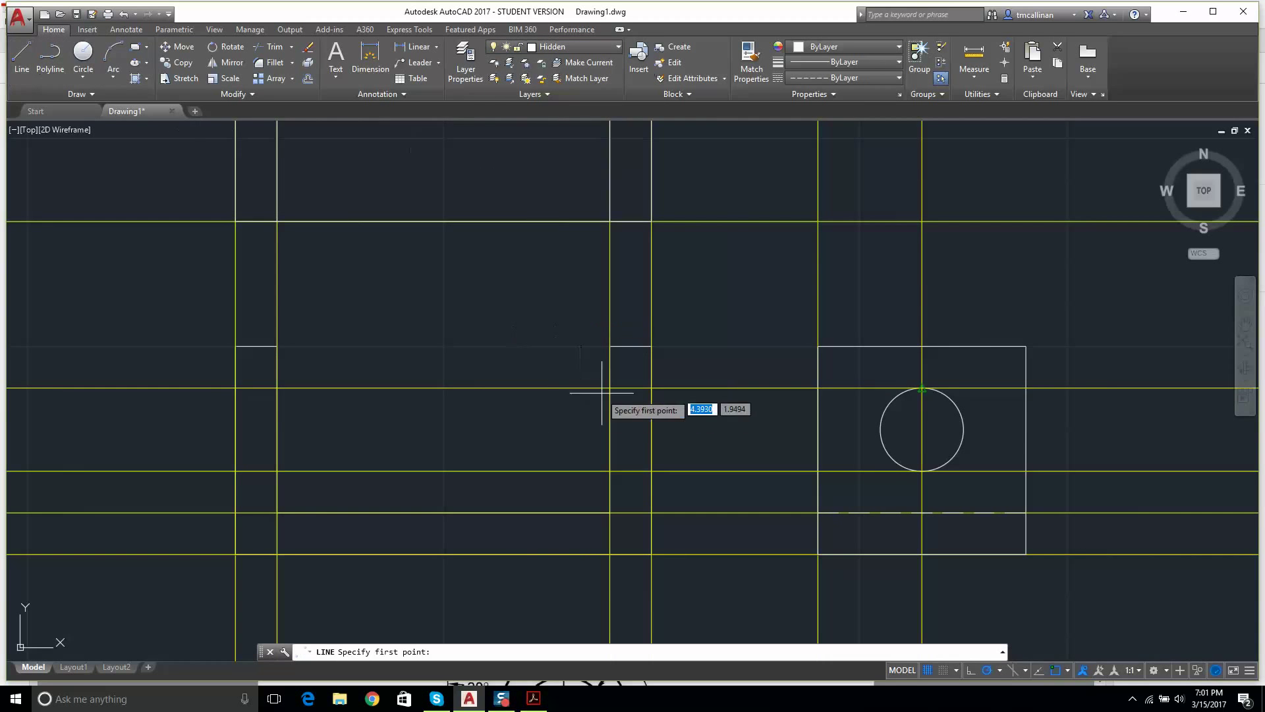
scroll(636, 387, "up", 2)
scroll(659, 387, "up", 2)
left_click(658, 387)
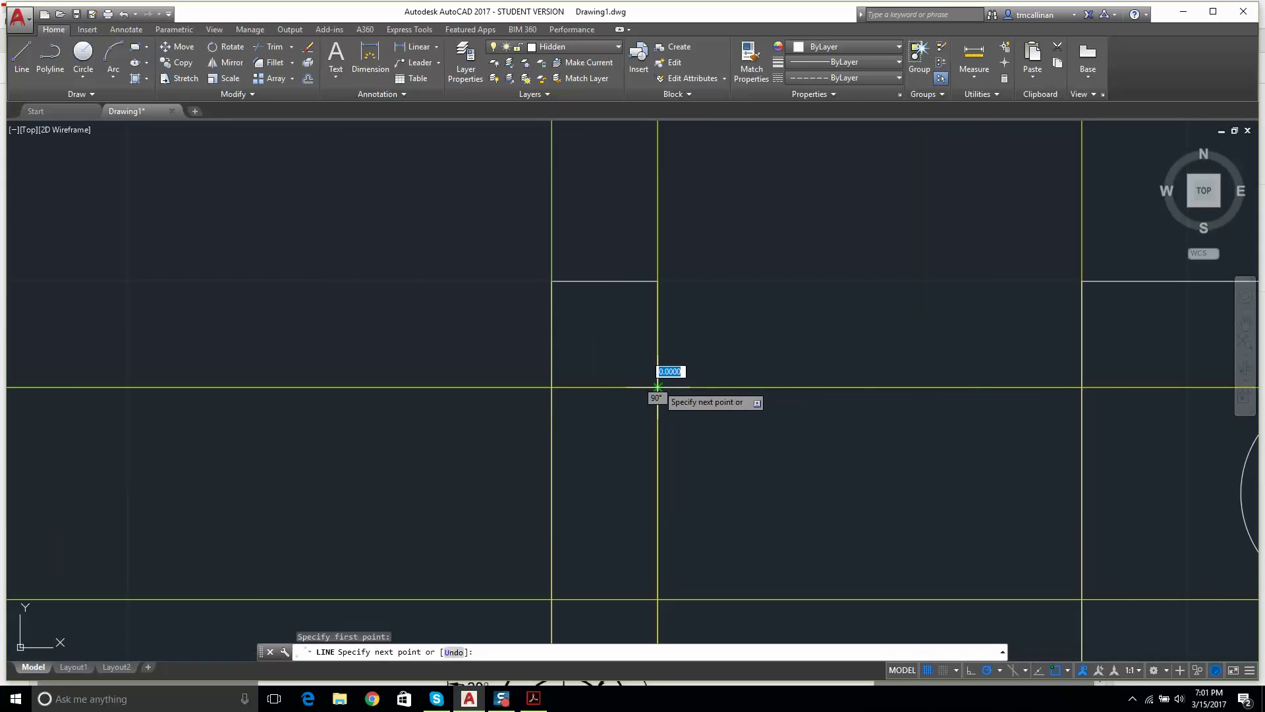
key("Escape")
scroll(322, 309, "down", 2)
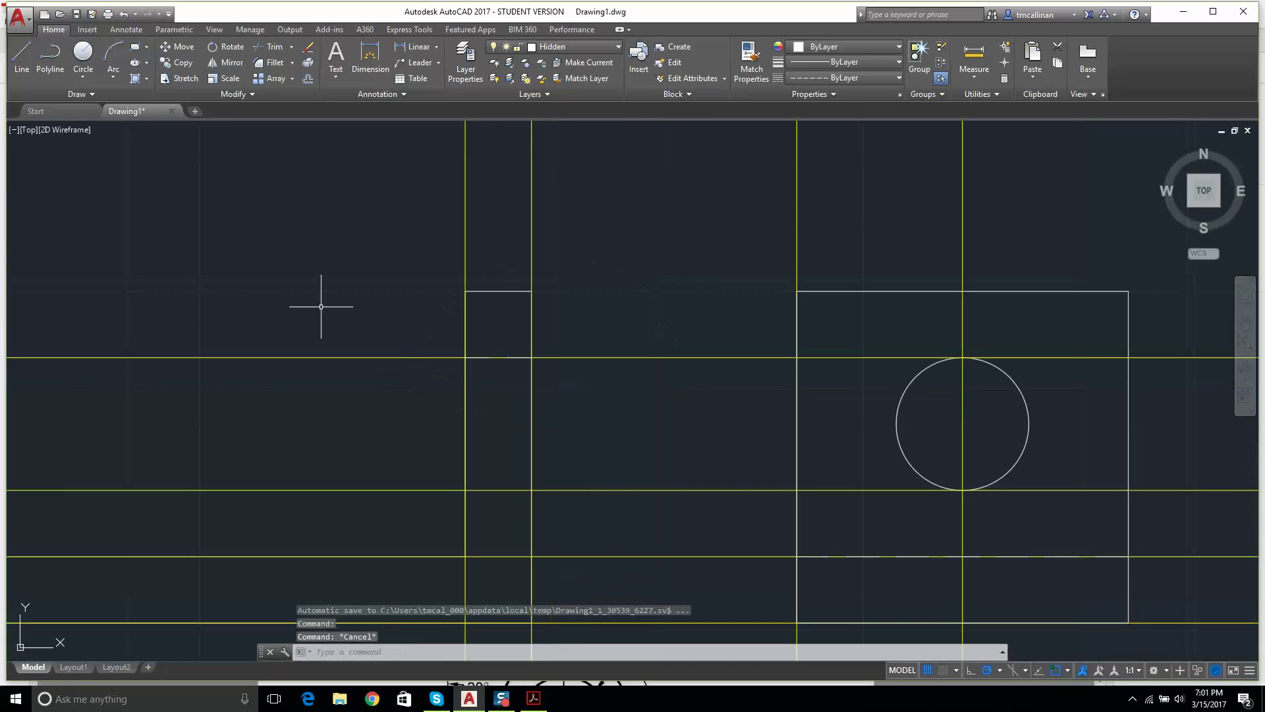
Step: Draw a hidden line across the front view's right leg along the construction line through the bottom of the hole
left_click(22, 53)
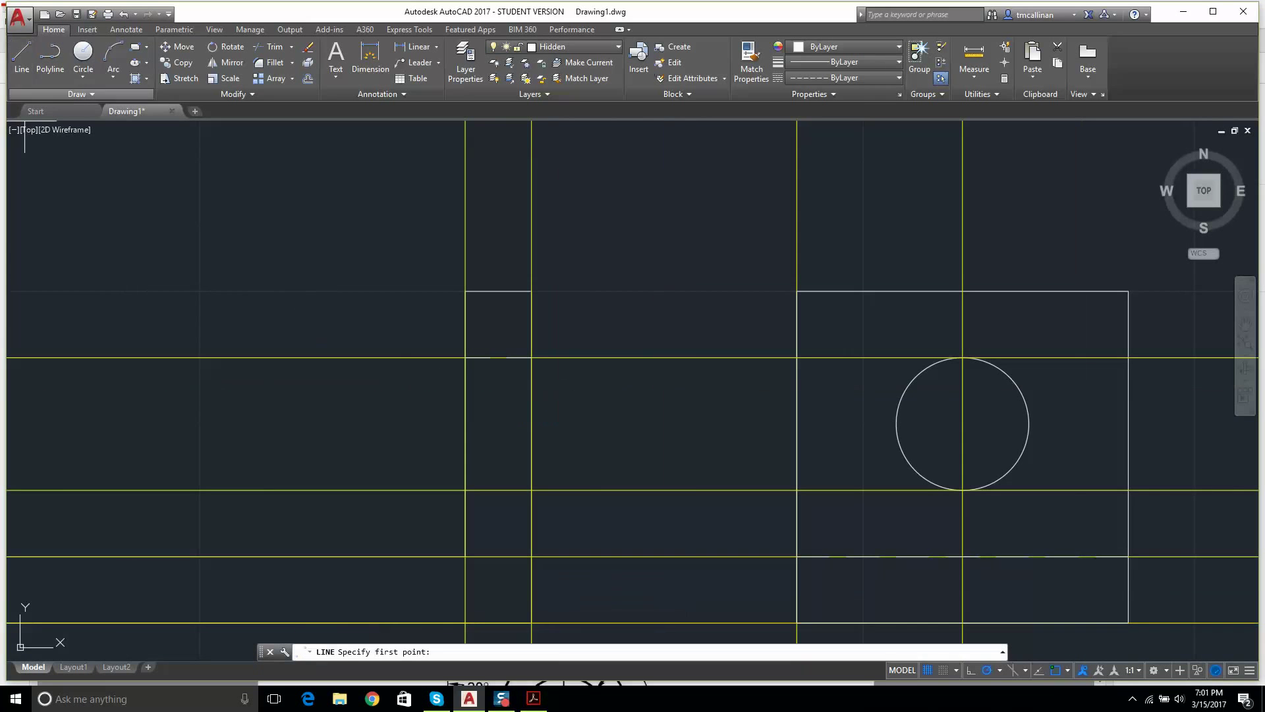
left_click(532, 489)
left_click(465, 490)
key("Escape")
scroll(523, 435, "down", 2)
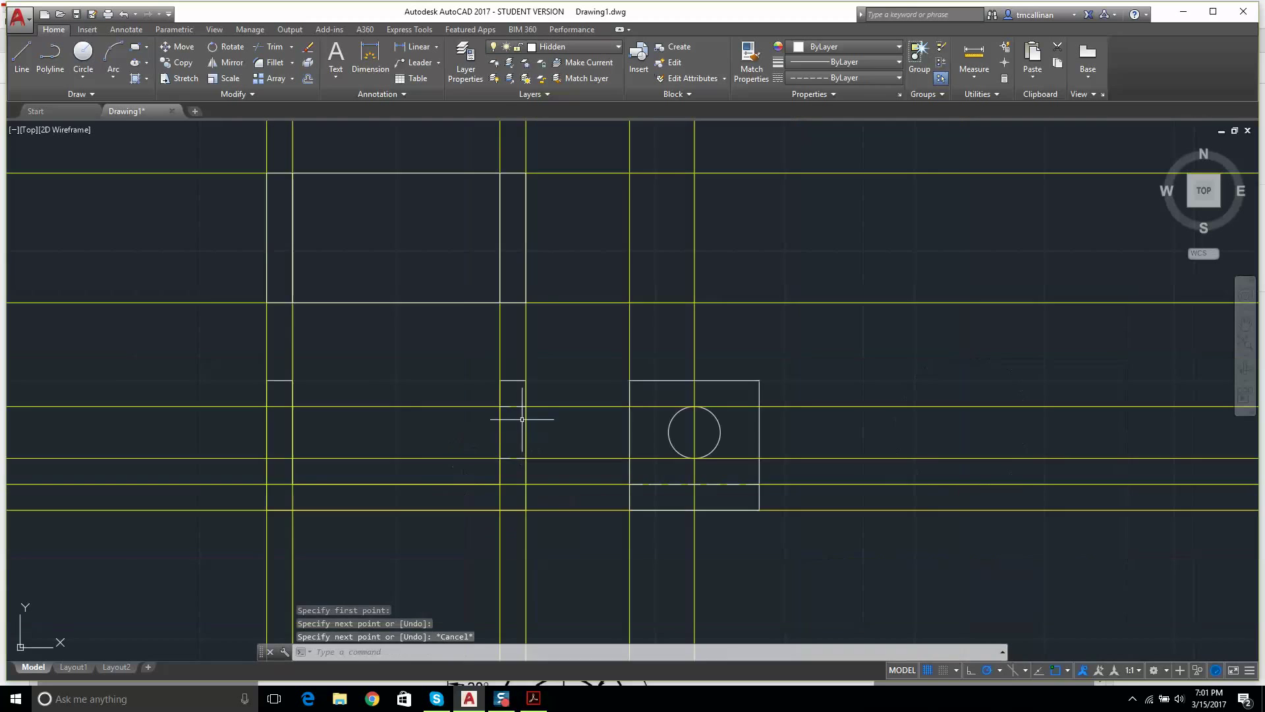
Step: Draw two hidden lines across the front view's left leg along the construction lines through the hole's top and bottom
left_click(22, 52)
scroll(283, 408, "up", 2)
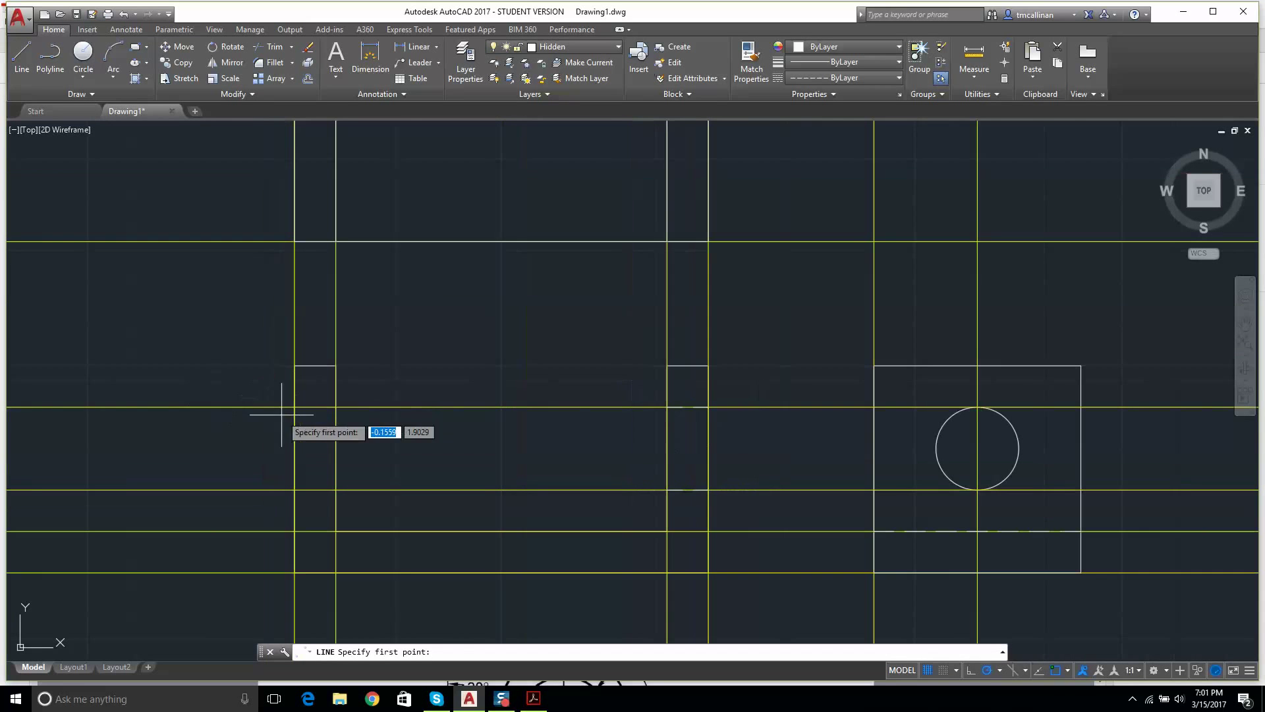
left_click(335, 407)
key("Escape")
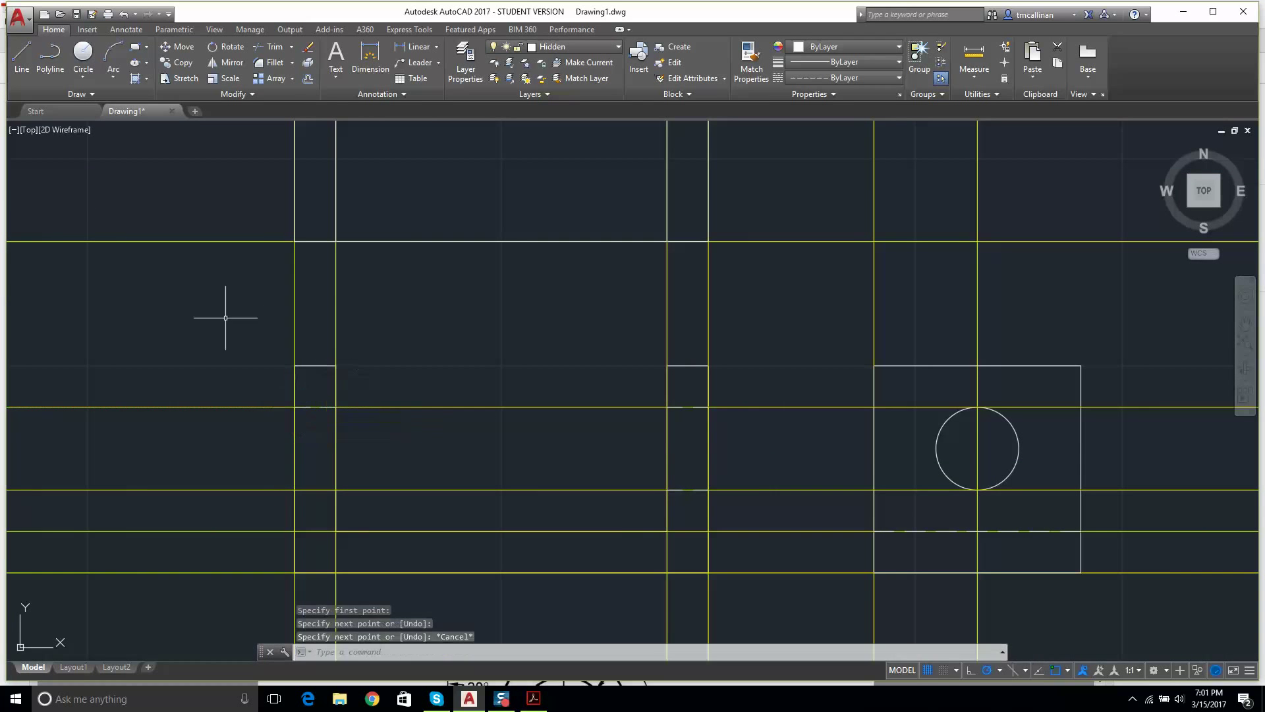
left_click(22, 53)
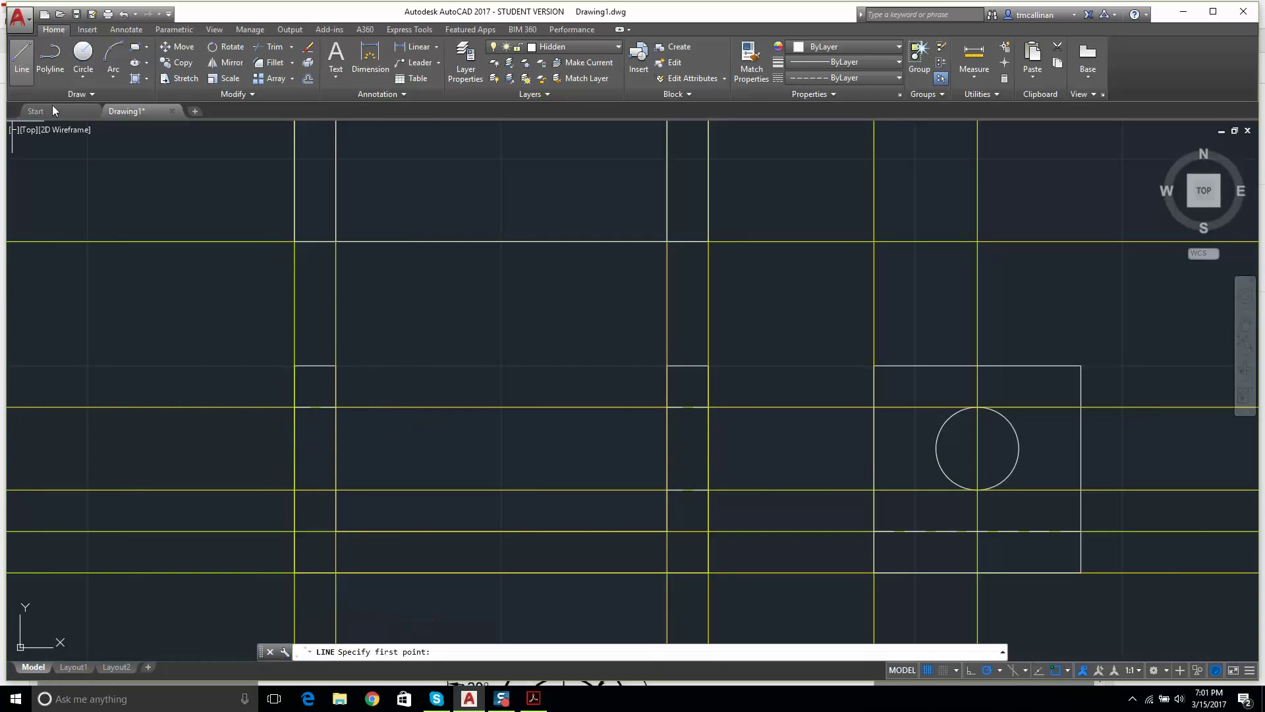
left_click(336, 490)
key("Escape")
scroll(453, 307, "down", 3)
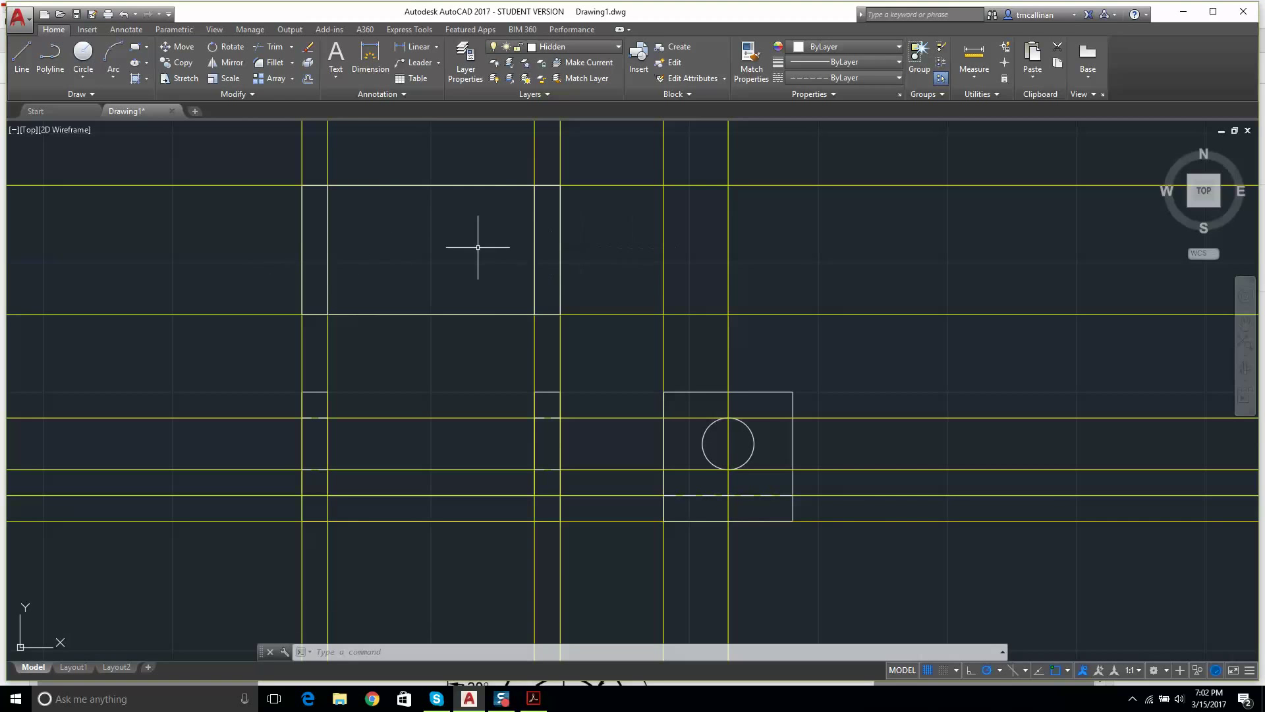
Step: Make CONST 1 the current layer and enable the Midpoint object snap for placing construction lines
left_click(573, 47)
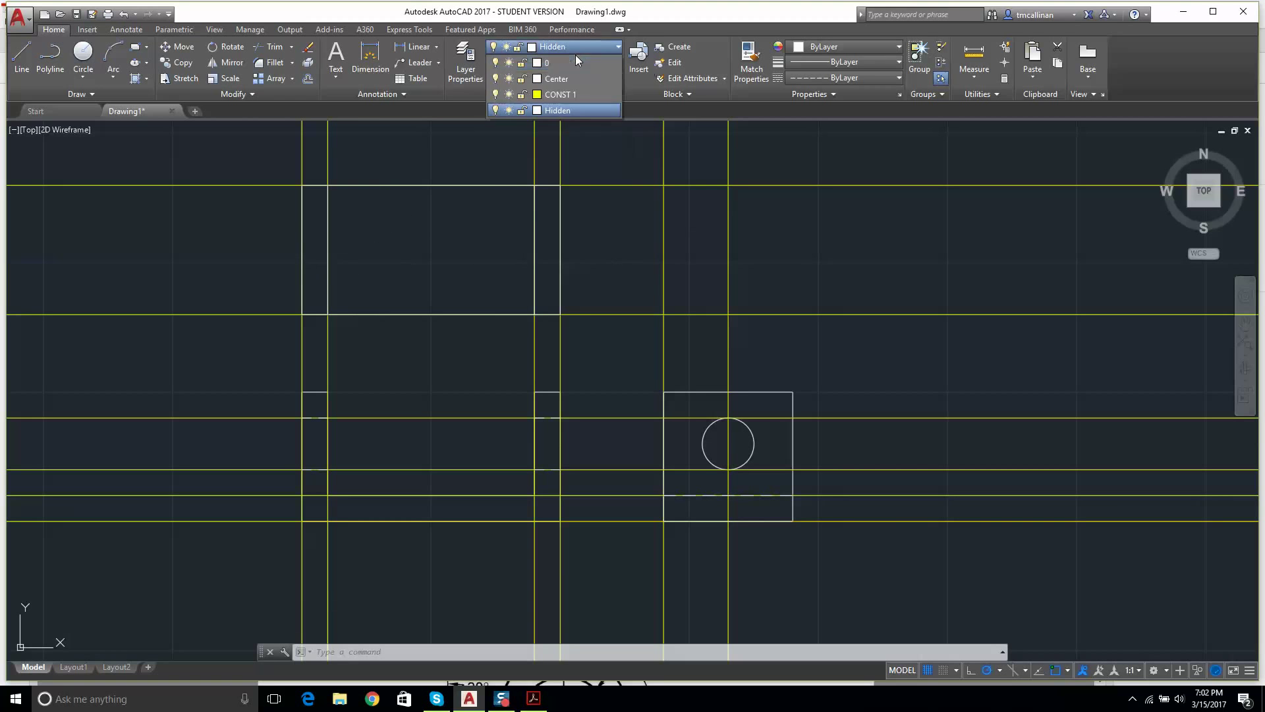
left_click(559, 94)
left_click(79, 95)
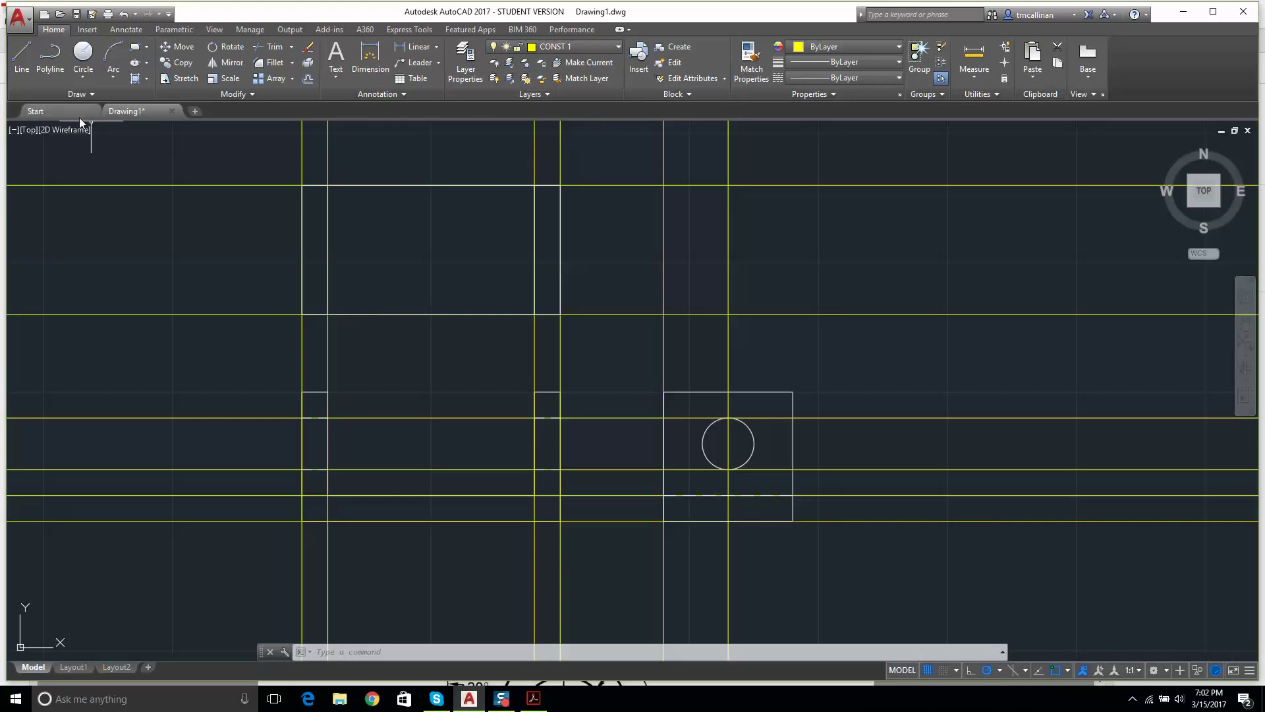
left_click(56, 114)
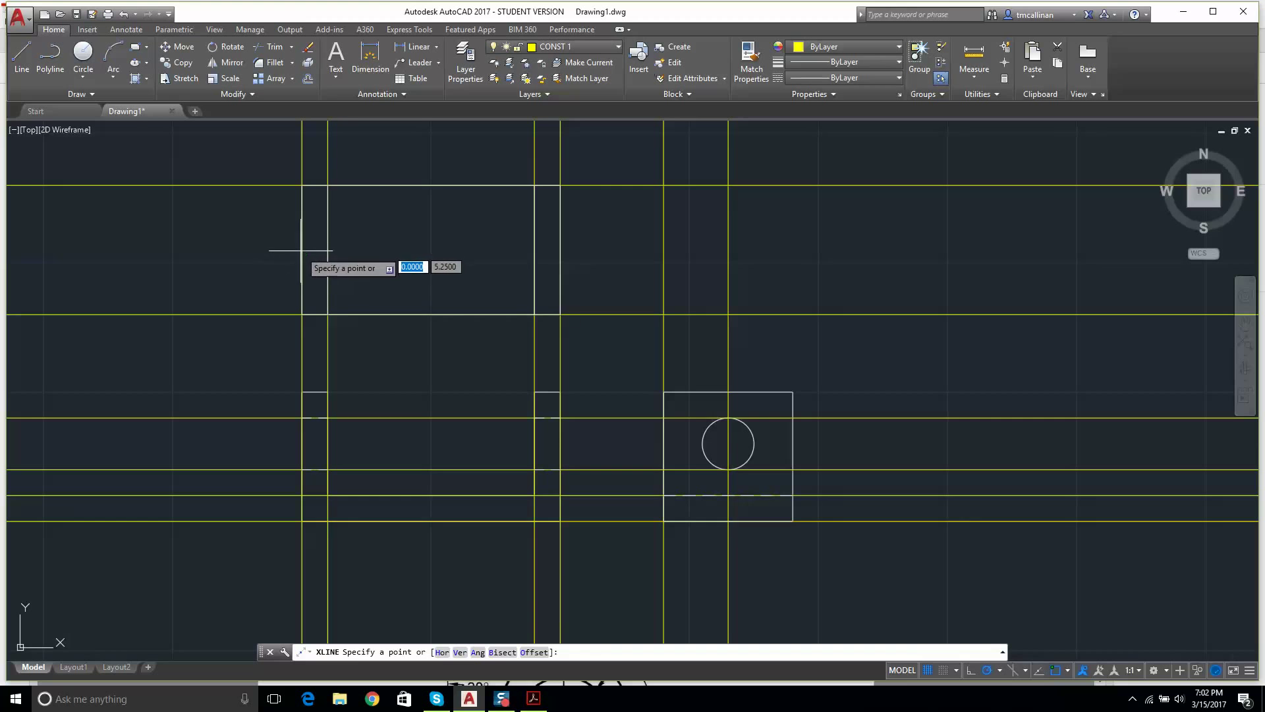
left_click(1069, 671)
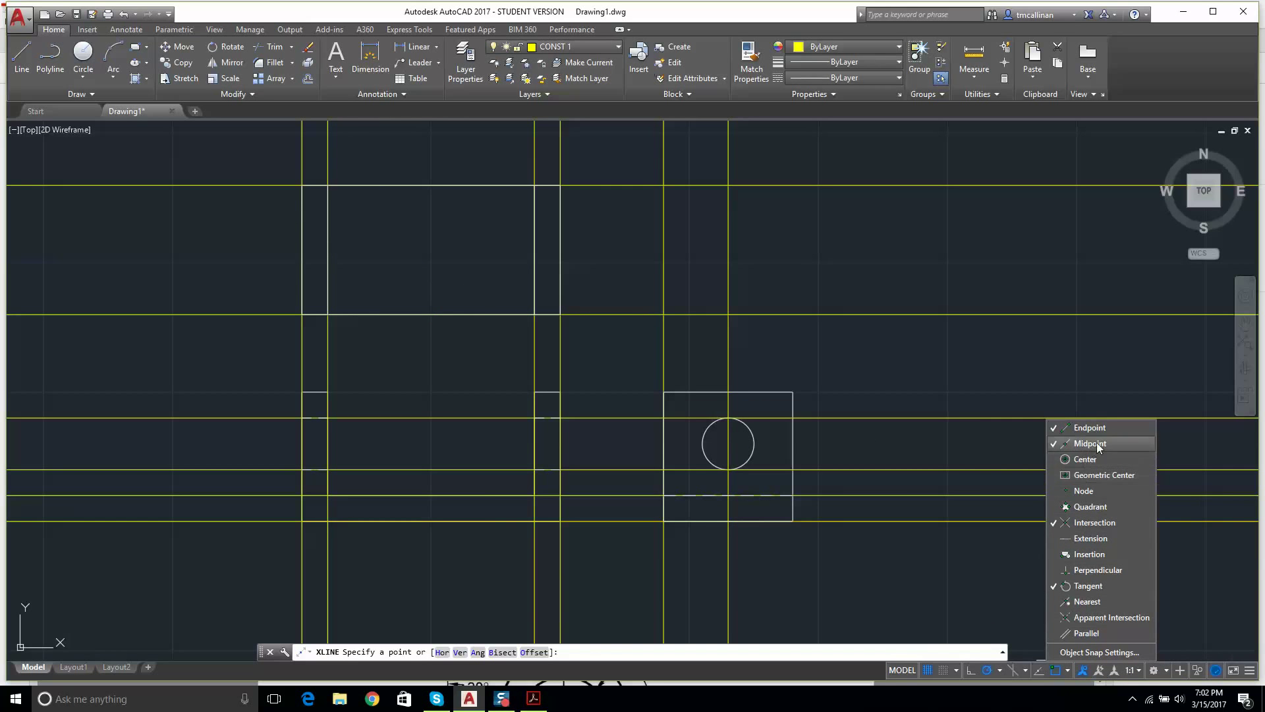
key("Escape")
Step: Draw a horizontal construction line through the midpoint of the top view's left edge
left_click(78, 94)
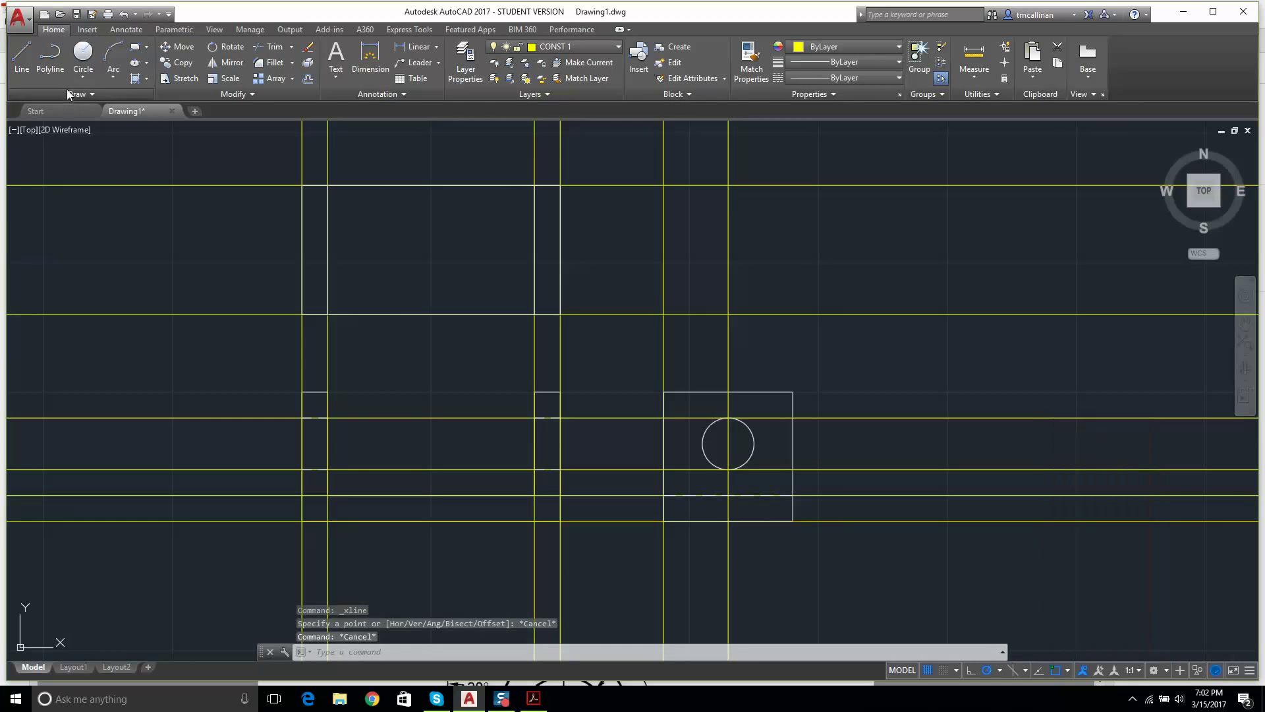
left_click(53, 111)
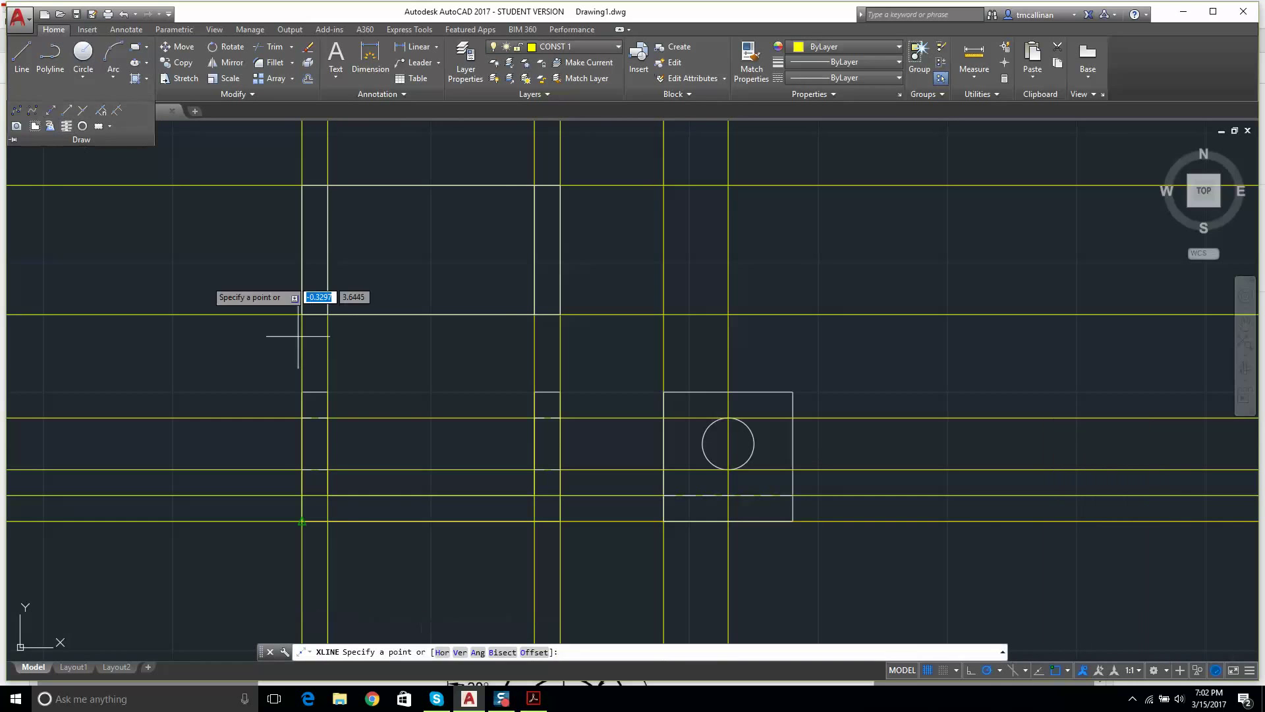
left_click(302, 249)
left_click(437, 249)
key("Escape")
key("Escape")
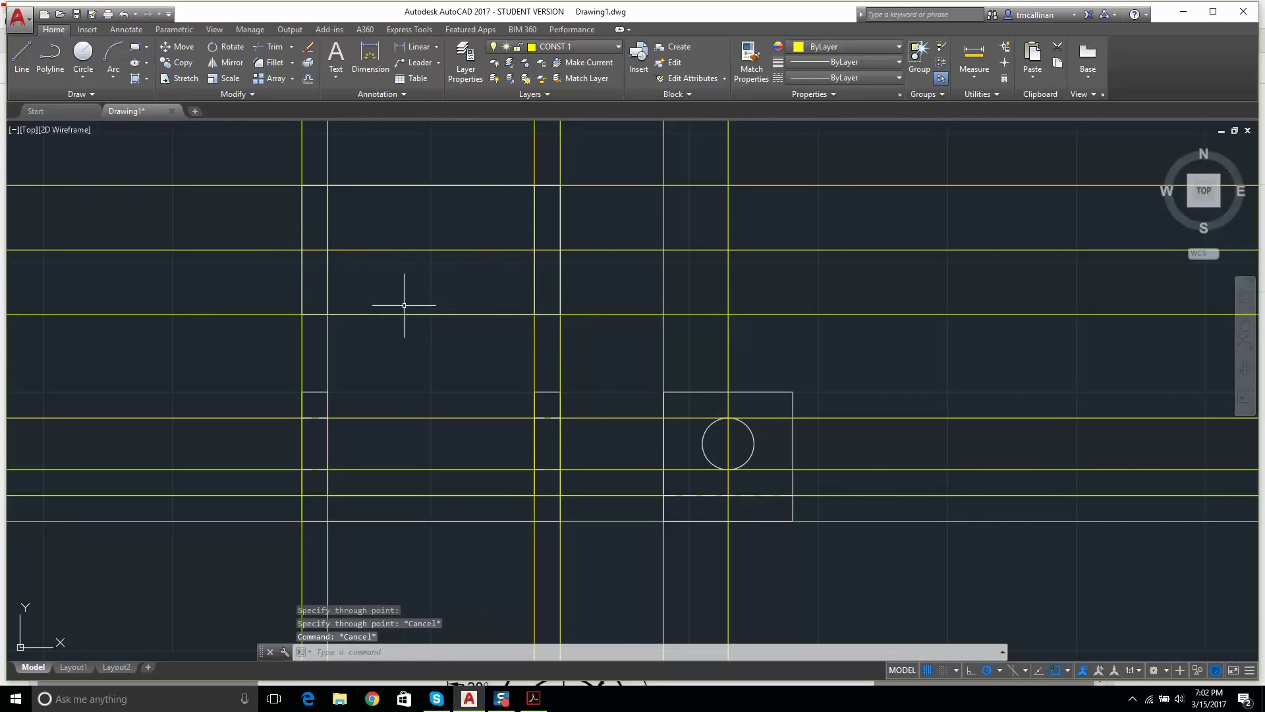
scroll(467, 209, "down", 2)
scroll(466, 209, "up", 2)
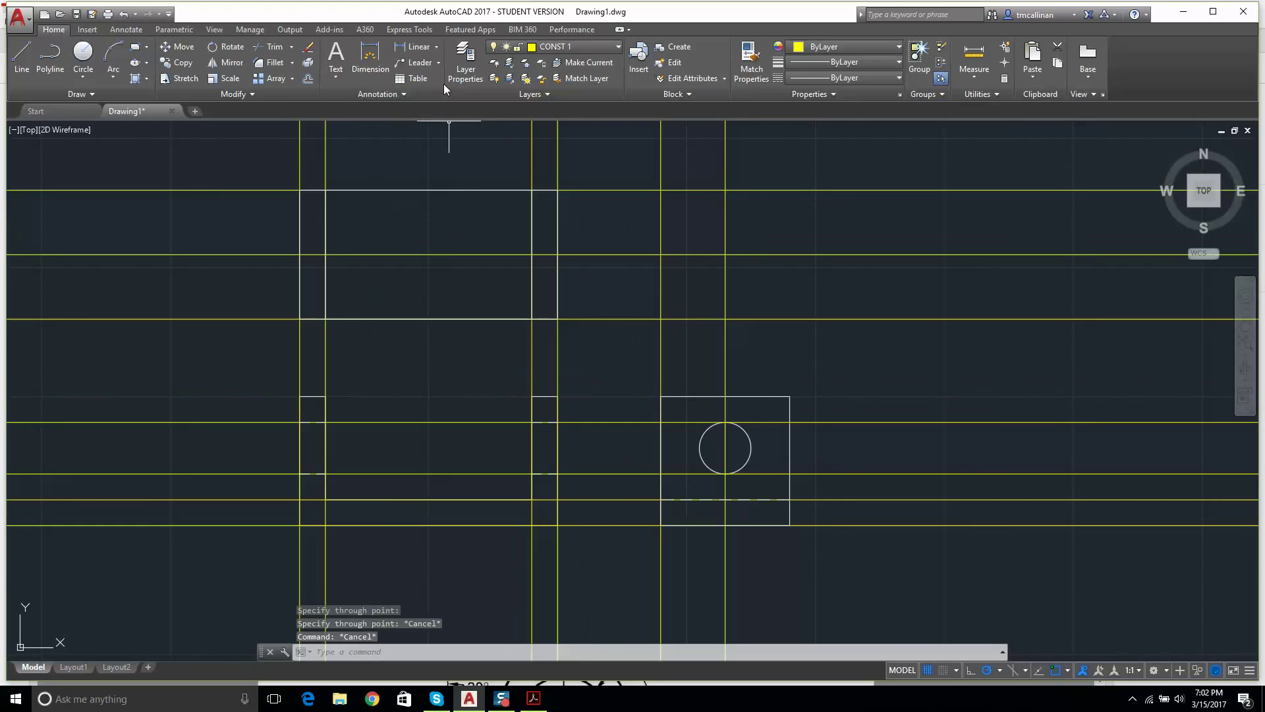
Step: Offset the top view's horizontal middle construction line by 0.5 both above and below
left_click(306, 79)
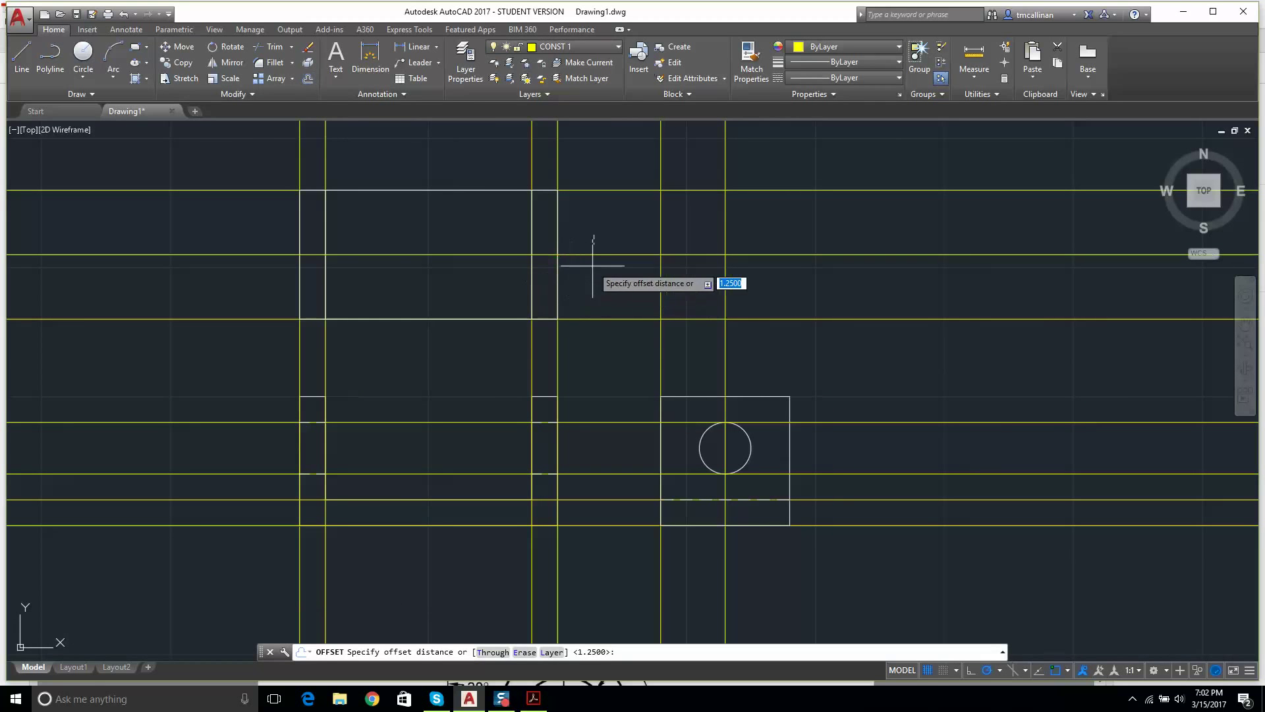
key("Return")
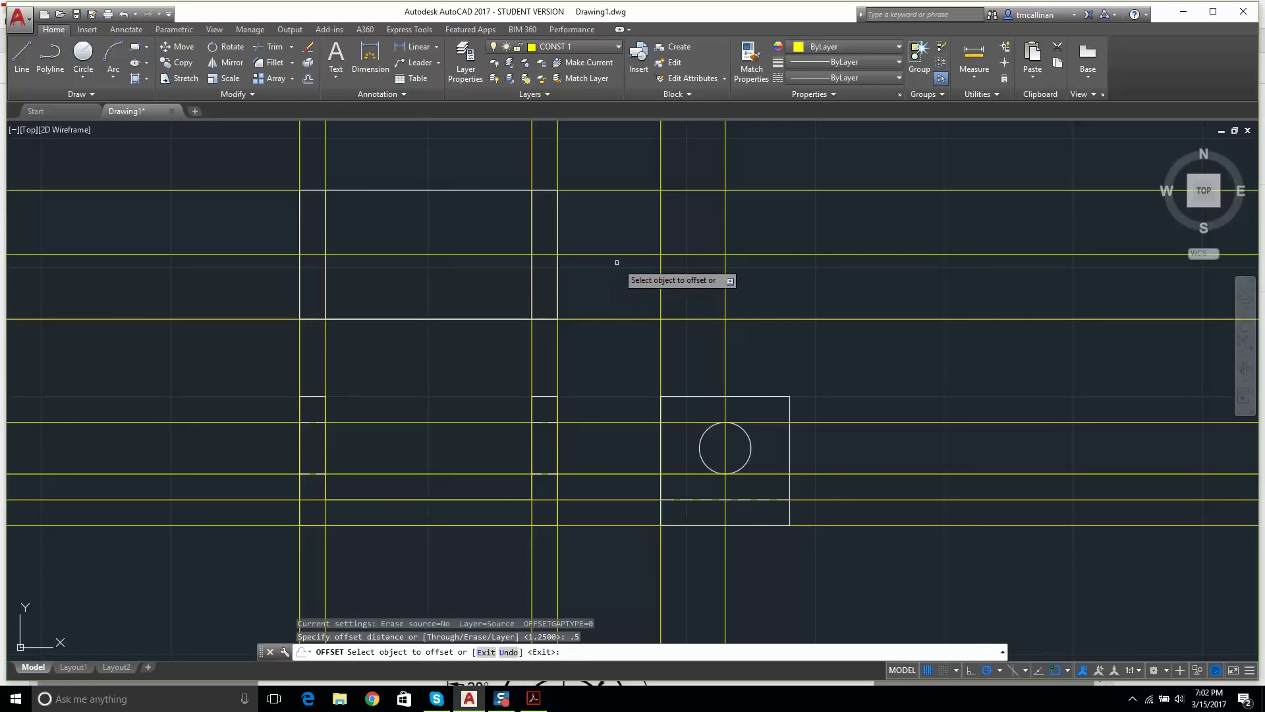
left_click(613, 255)
left_click(616, 268)
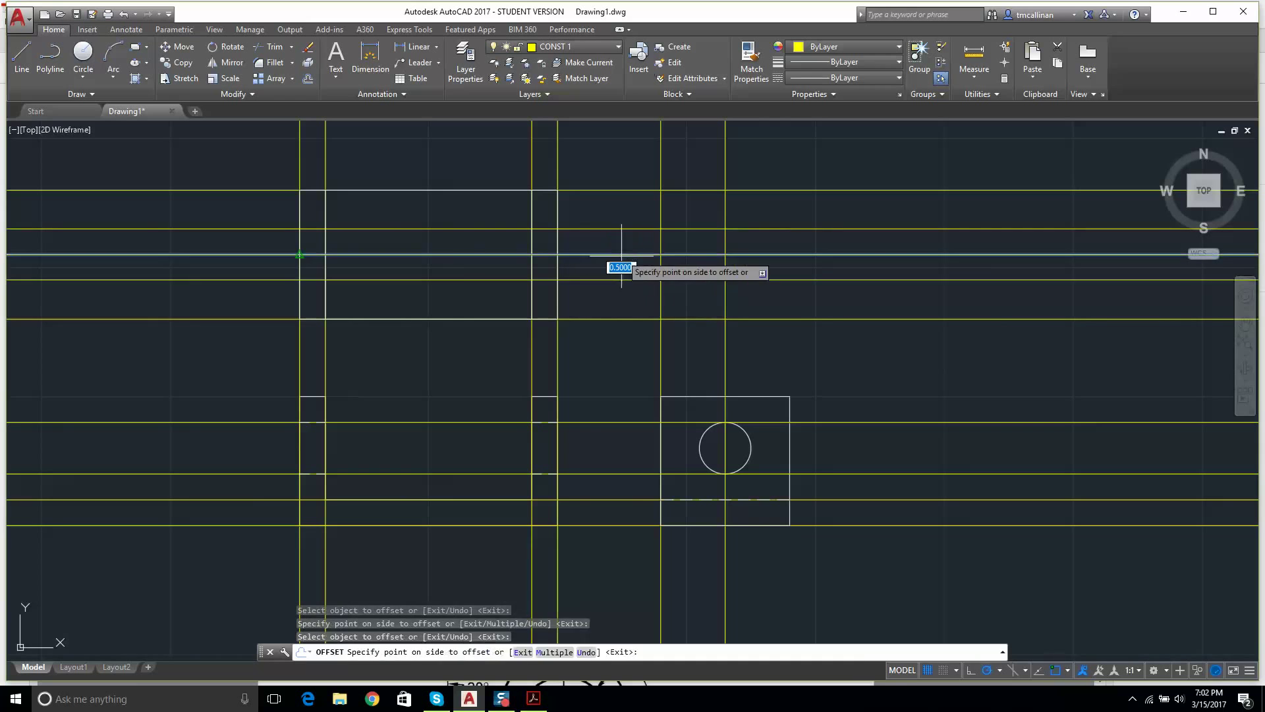
key("Escape")
key("Escape")
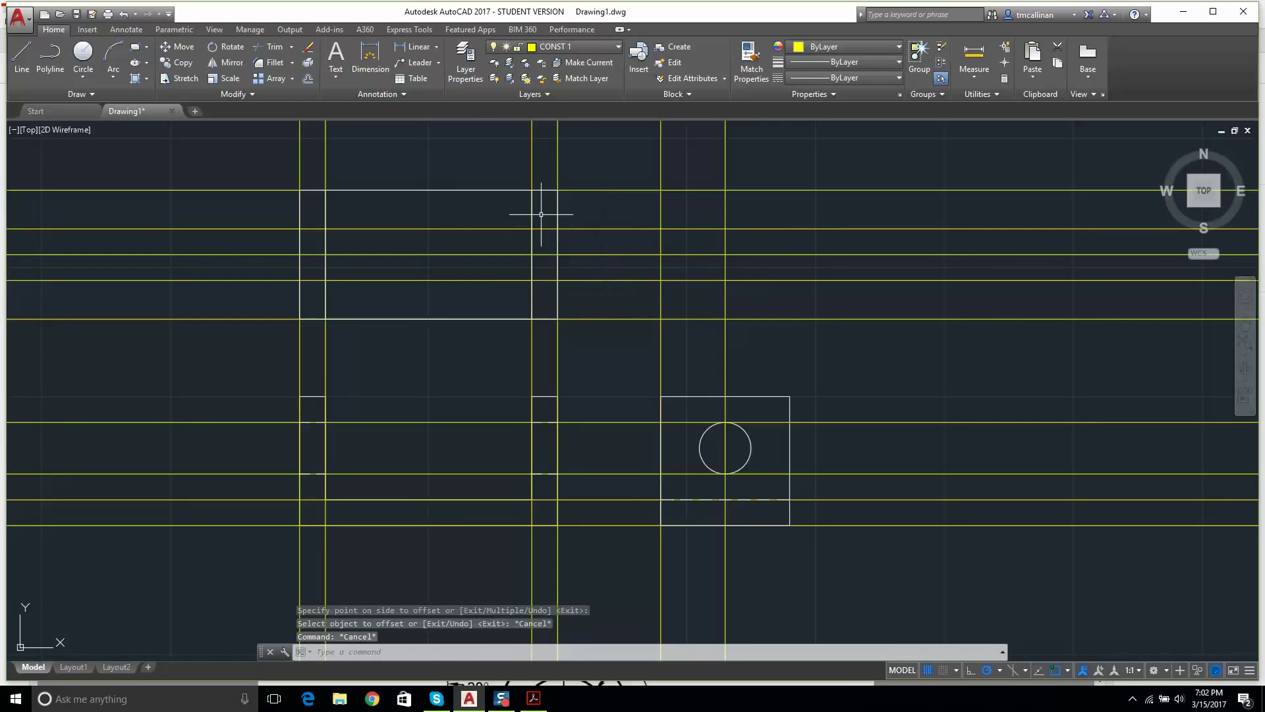
Step: Make Hidden the current layer and draw two hidden lines across the top view's left leg along the offset construction lines
left_click(560, 47)
left_click(558, 110)
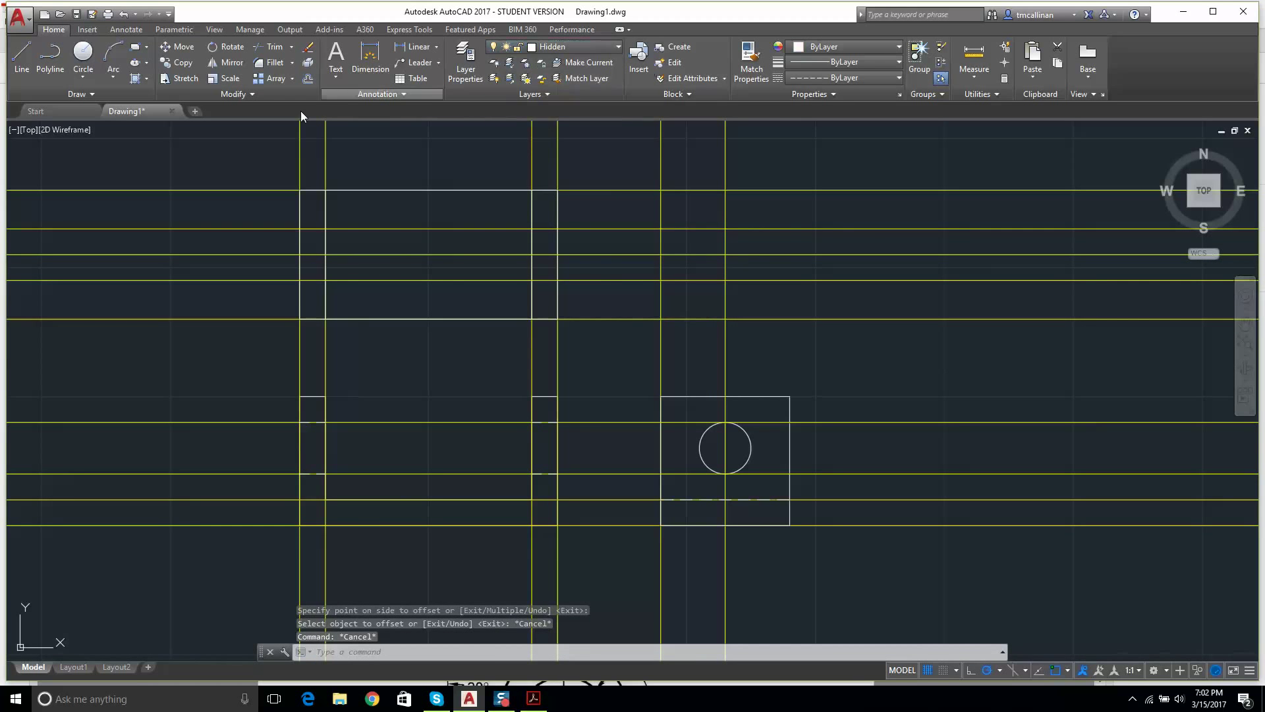
left_click(21, 56)
scroll(174, 239, "up", 2)
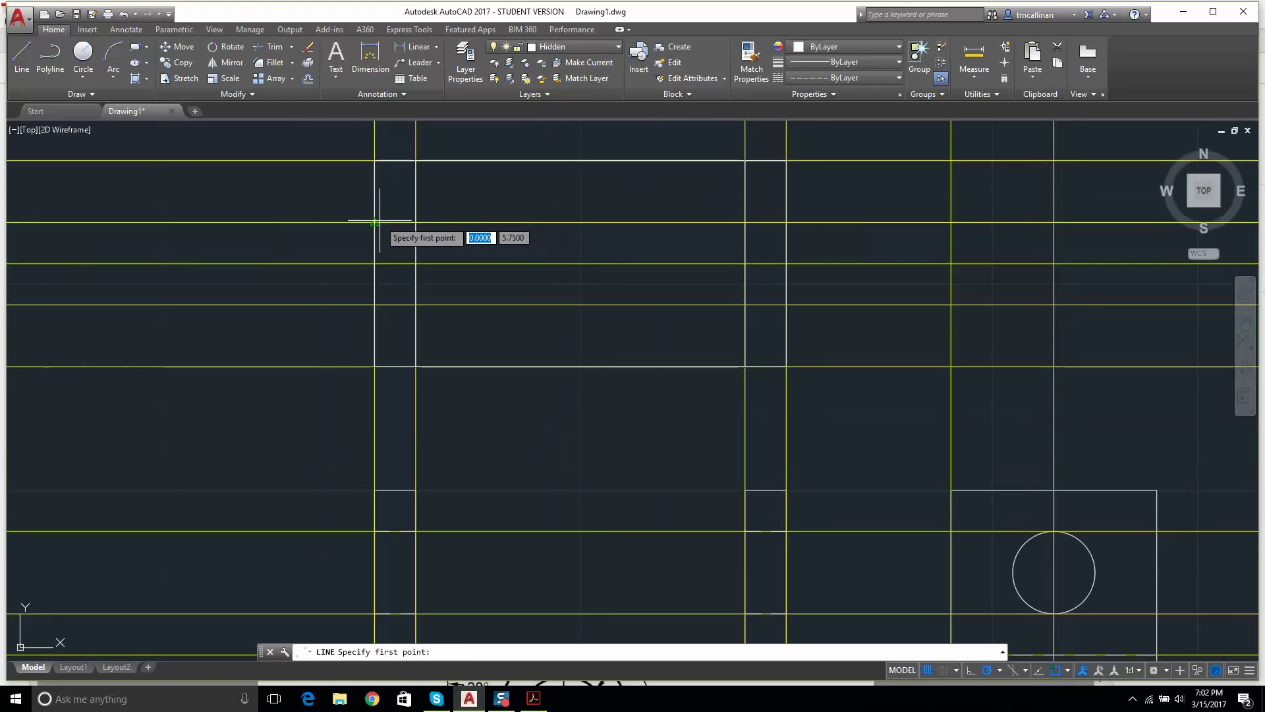
left_click(416, 221)
key("Escape")
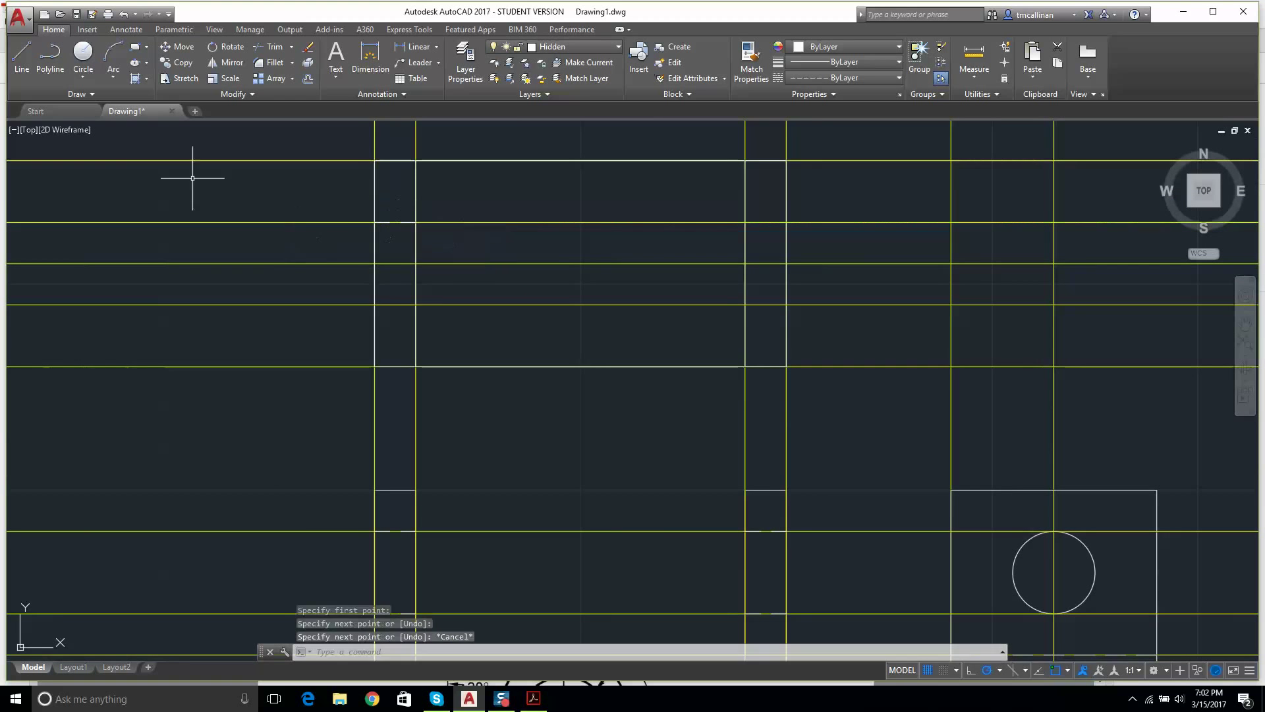
left_click(22, 56)
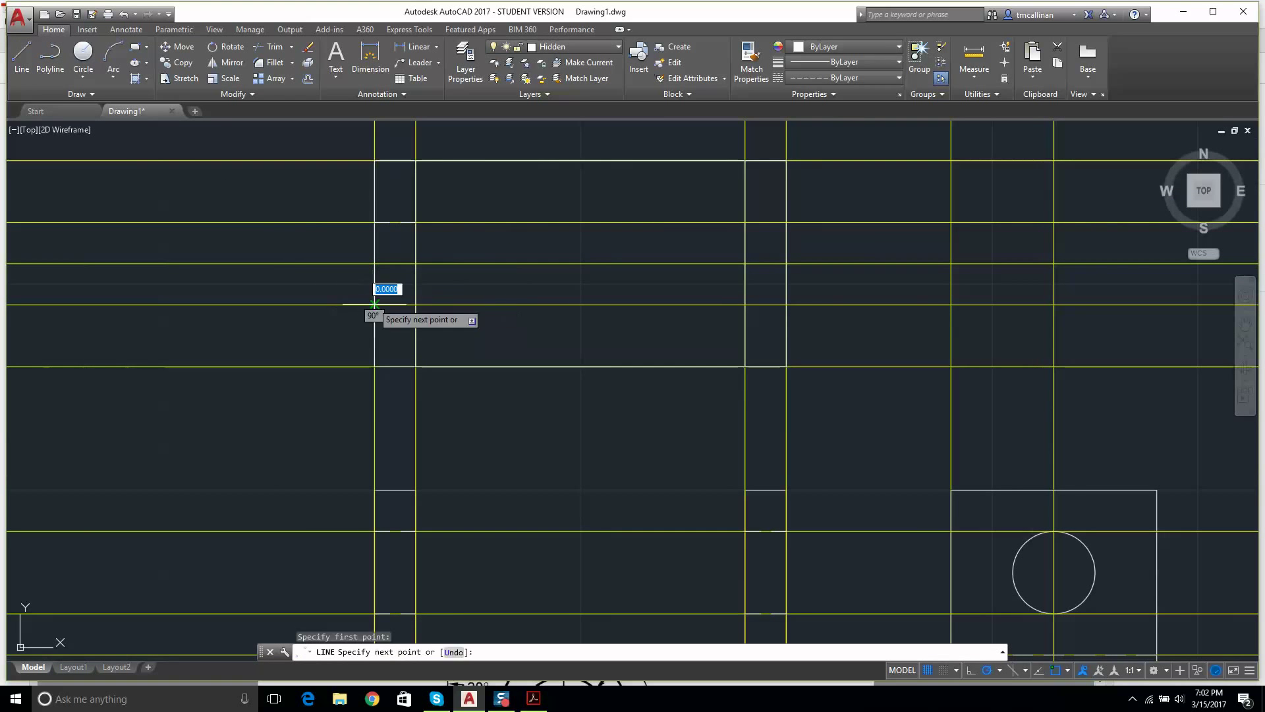
left_click(416, 304)
key("Escape")
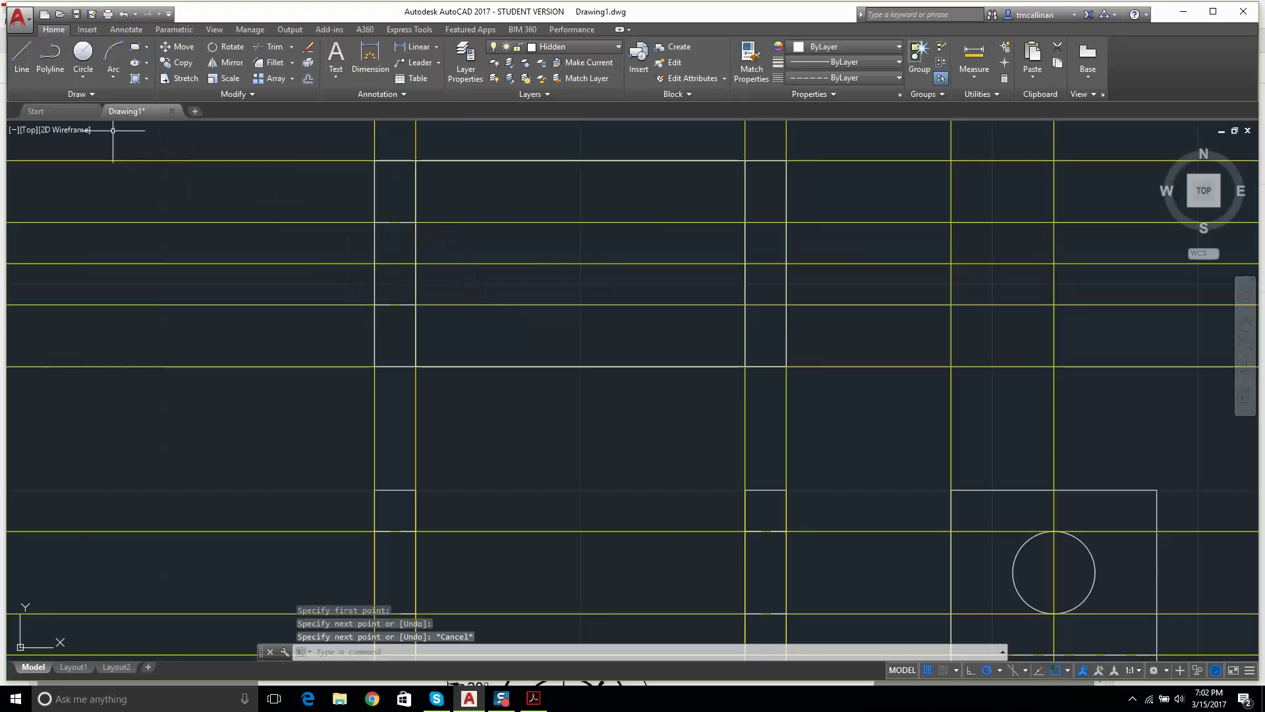
Step: Draw two hidden lines across the top view's right leg along the offset construction lines
left_click(22, 56)
left_click(746, 239)
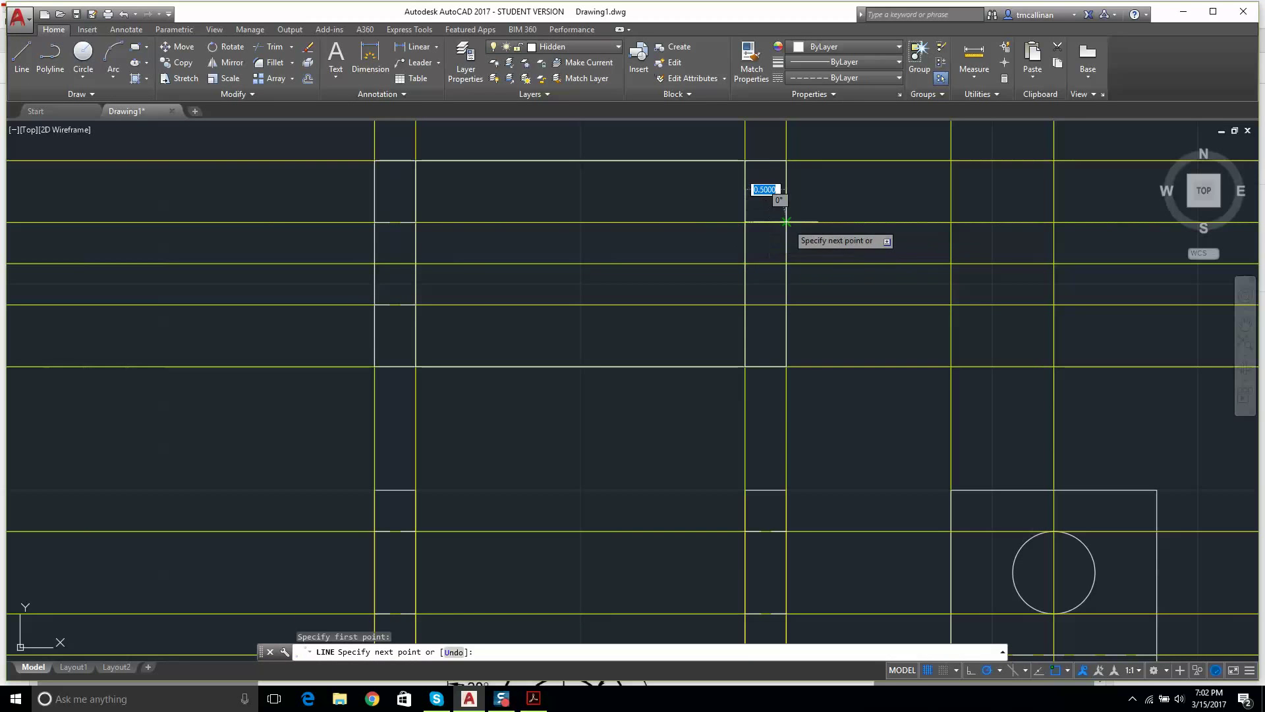
key("Escape")
left_click(22, 56)
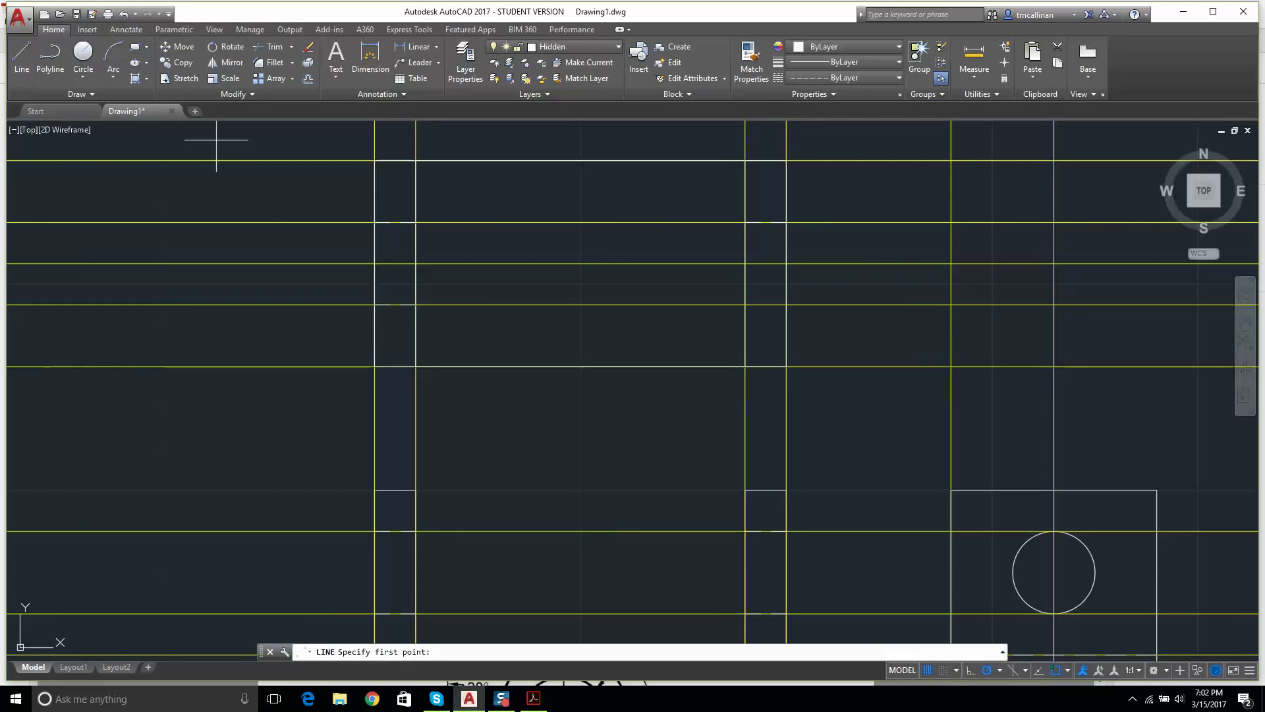
left_click(745, 304)
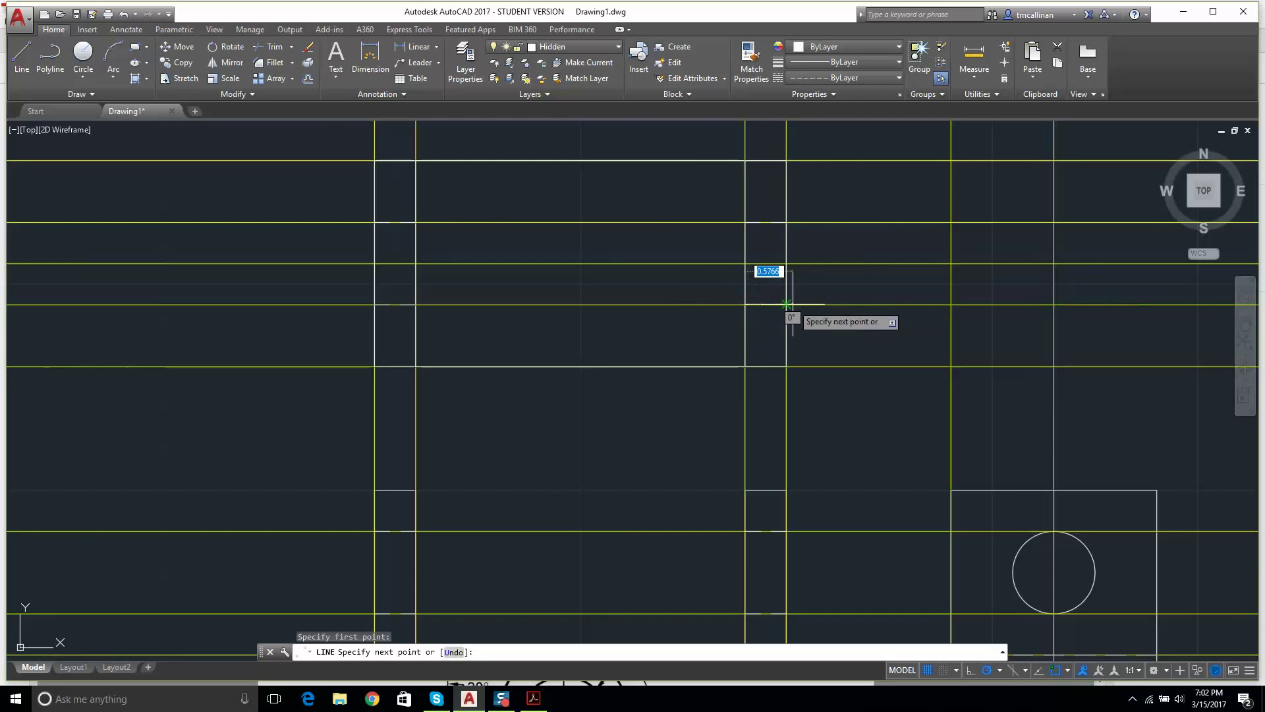
left_click(787, 306)
key("Escape")
key("Escape")
Step: Turn off the CONST 1 layer to hide the construction lines in all views
scroll(592, 264, "down", 6)
scroll(635, 298, "up", 2)
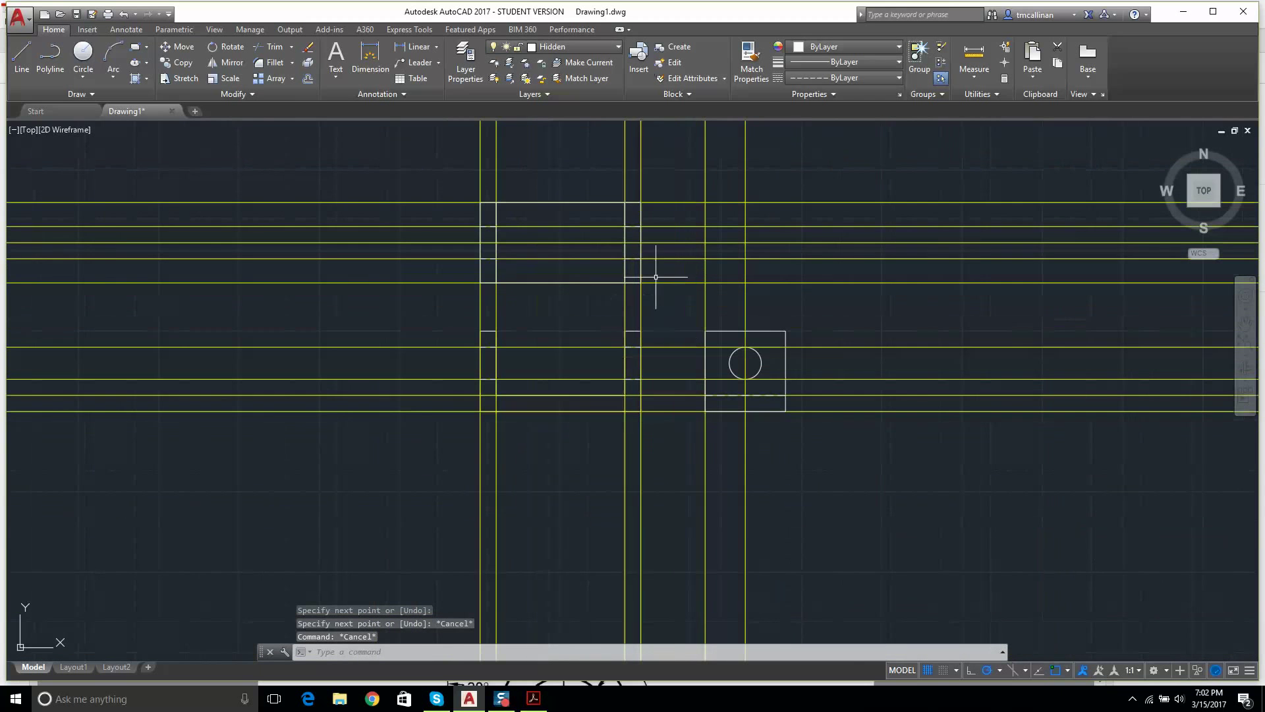
left_click(538, 50)
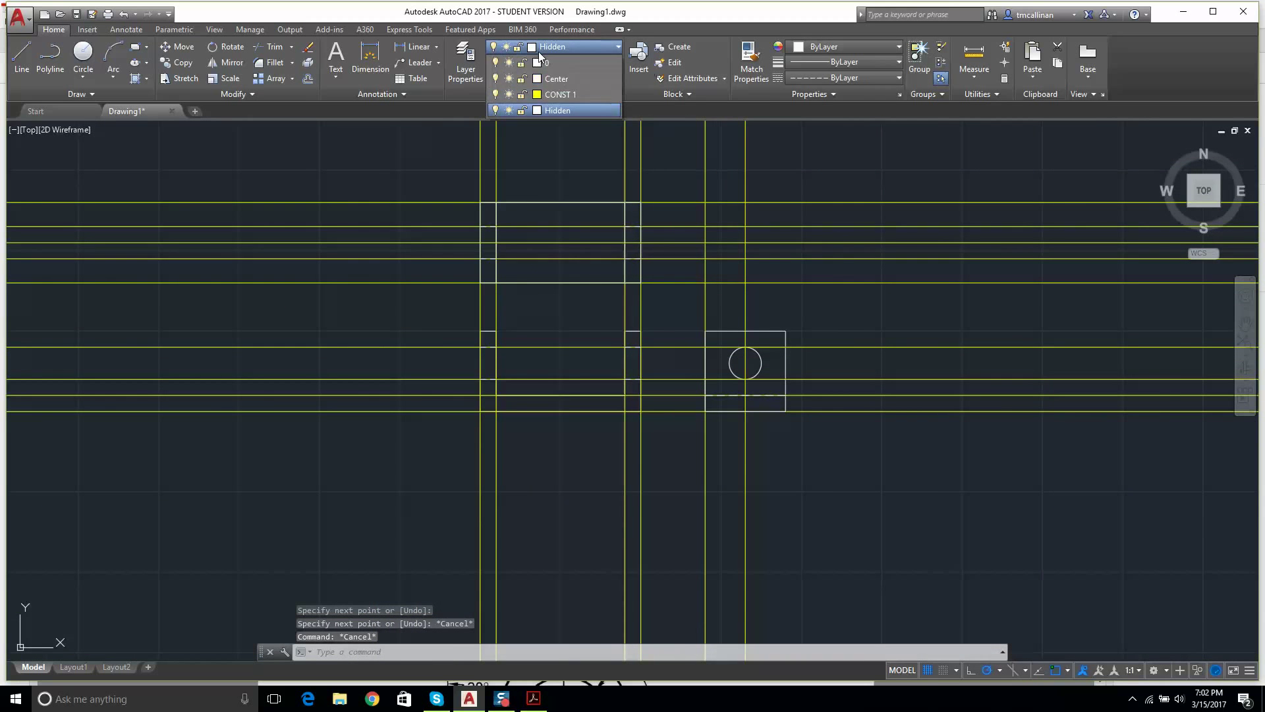
left_click(496, 95)
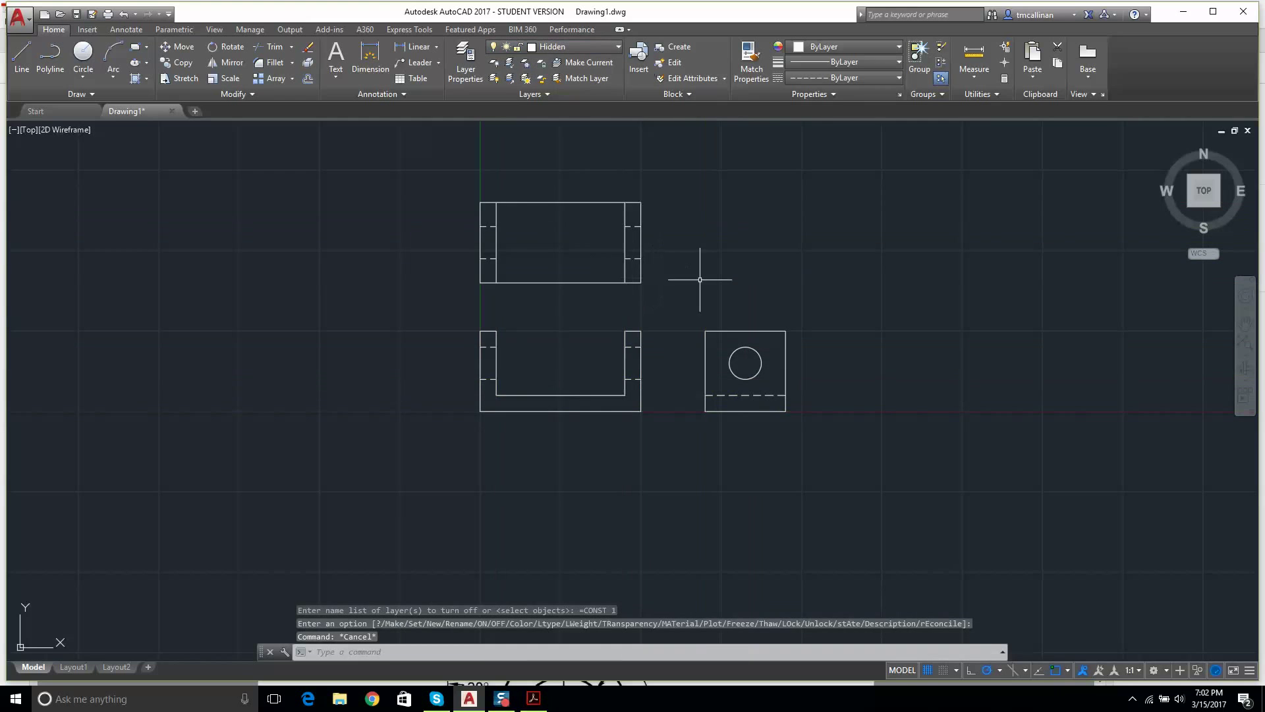
Step: Add a center mark to the hole circle in the side view
scroll(769, 311, "up", 2)
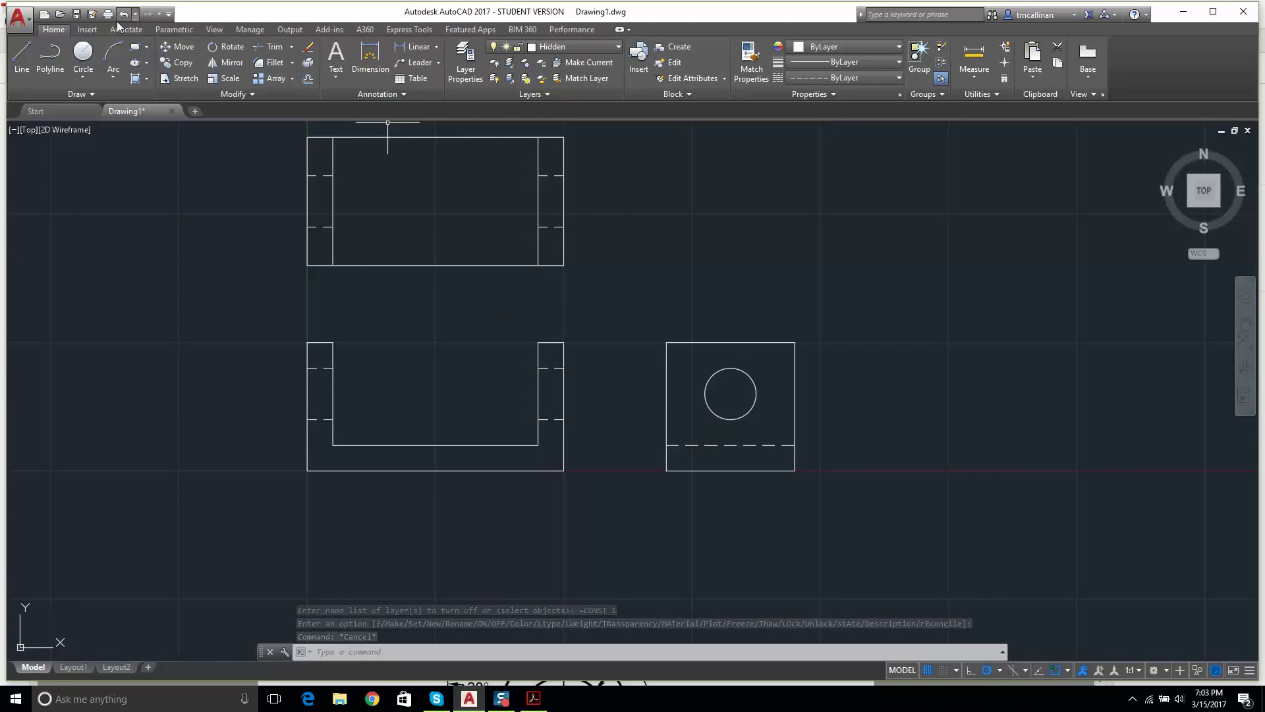
left_click(125, 30)
left_click(445, 56)
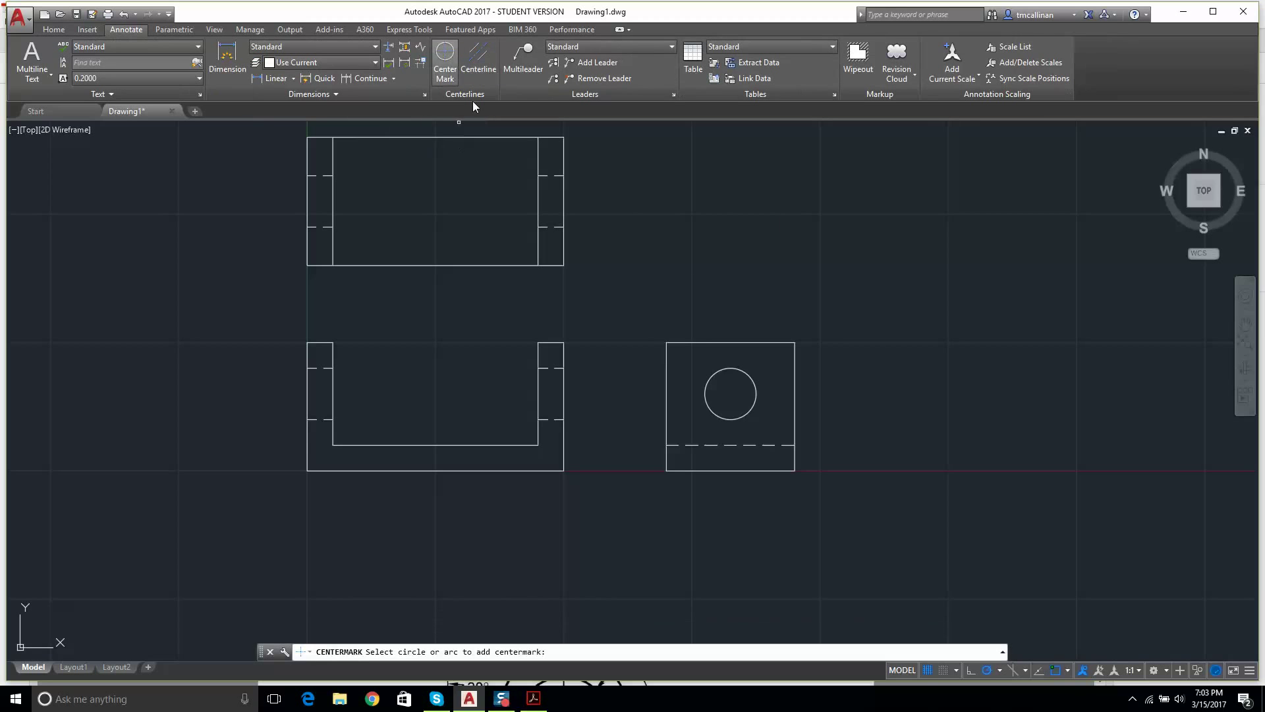
left_click(756, 391)
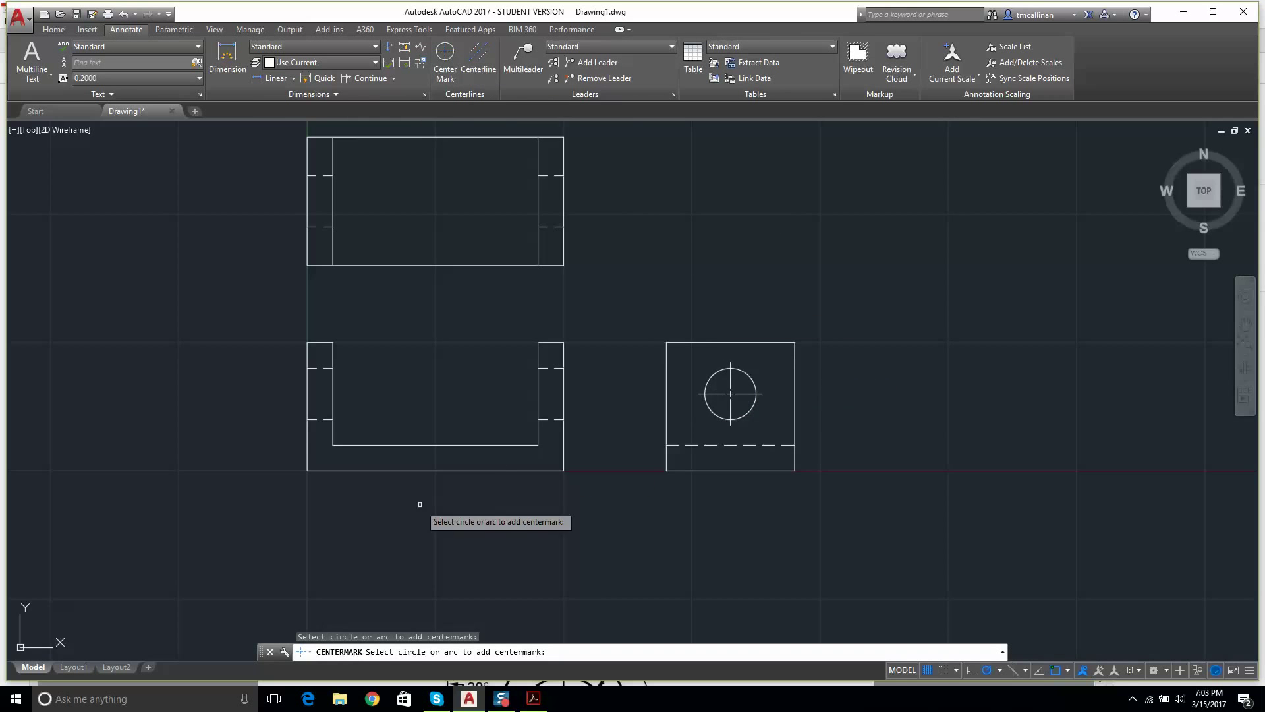
scroll(751, 371, "up", 5)
scroll(751, 371, "down", 6)
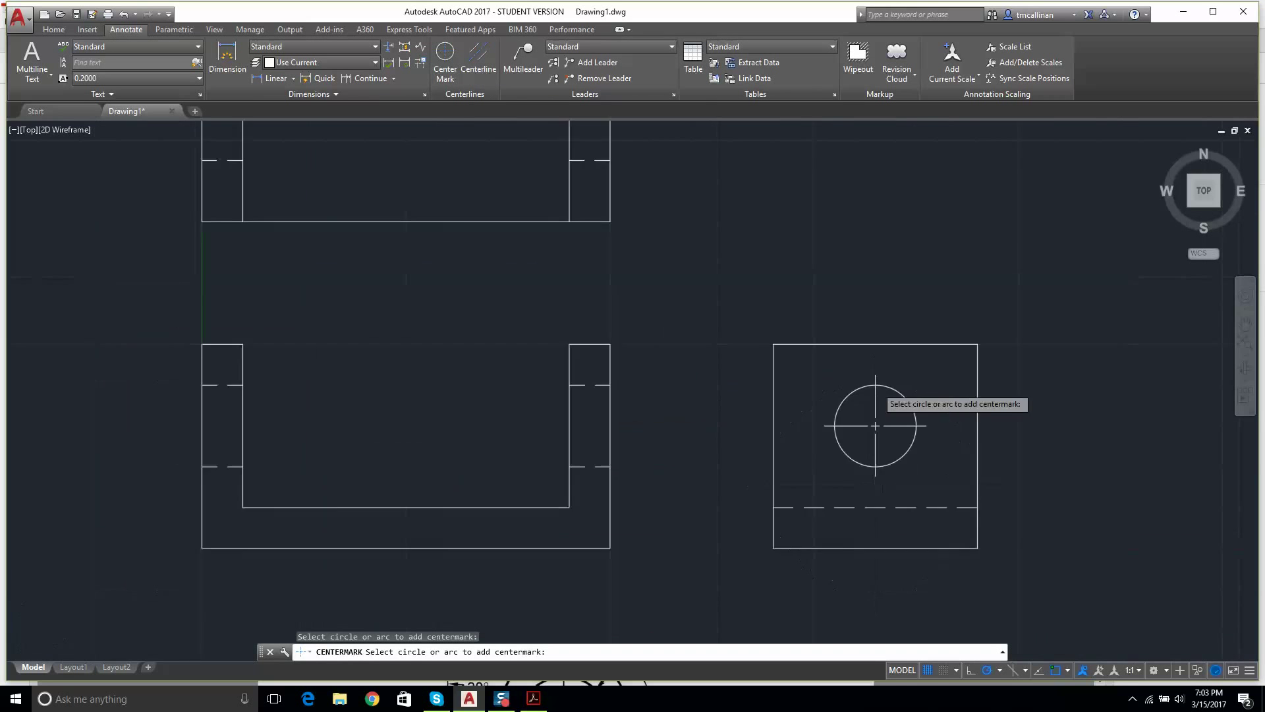
Step: Add a centerline between the two hidden lines in the front view's right leg
left_click(468, 74)
scroll(720, 383, "up", 4)
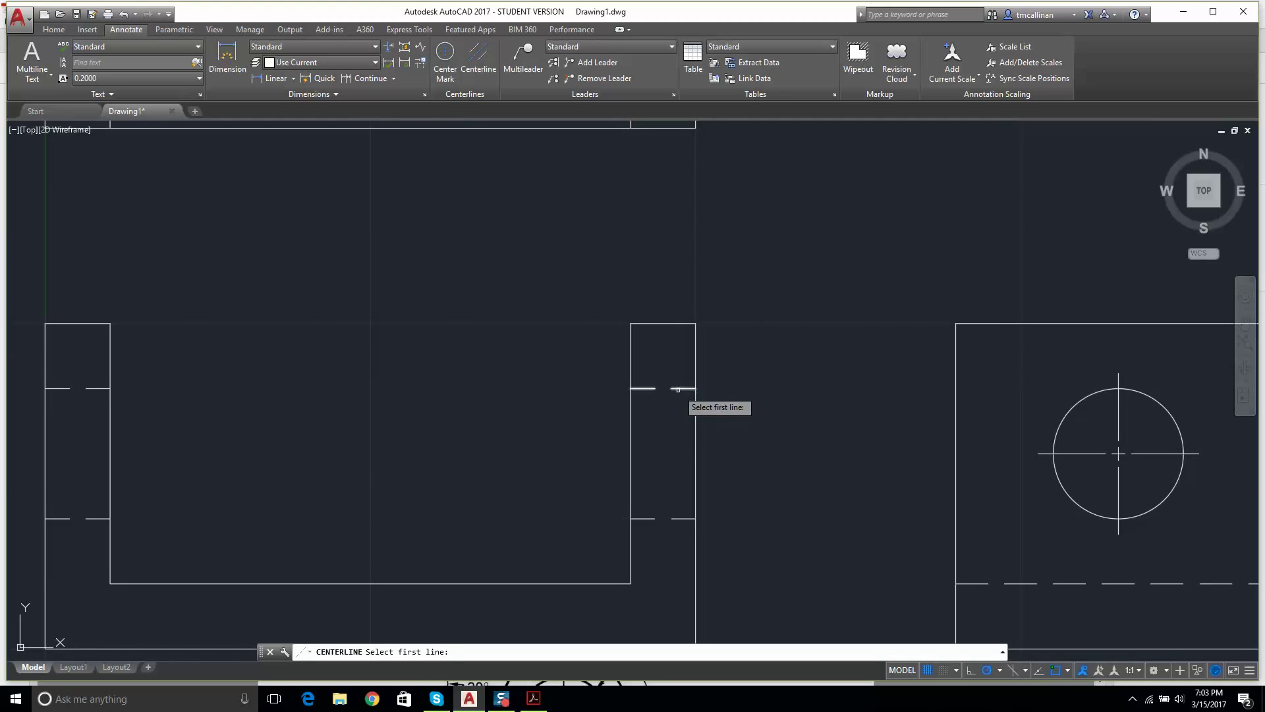
left_click(679, 389)
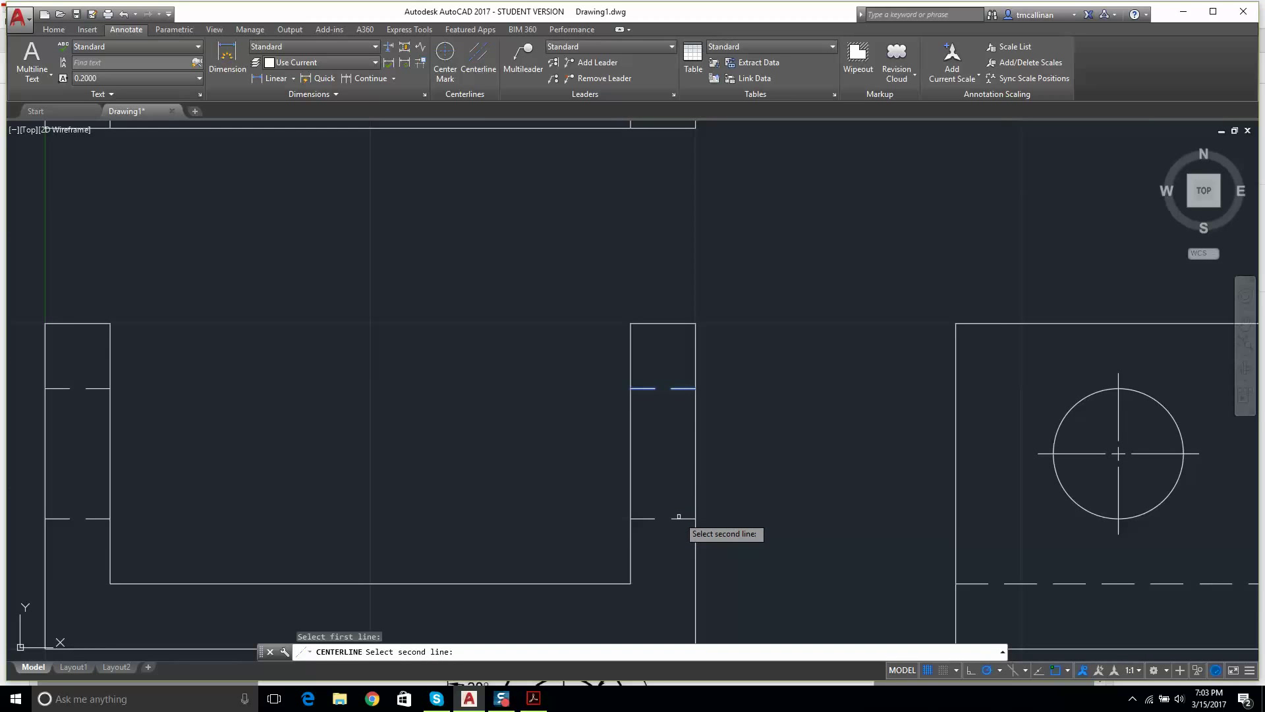
left_click(679, 517)
key("Escape")
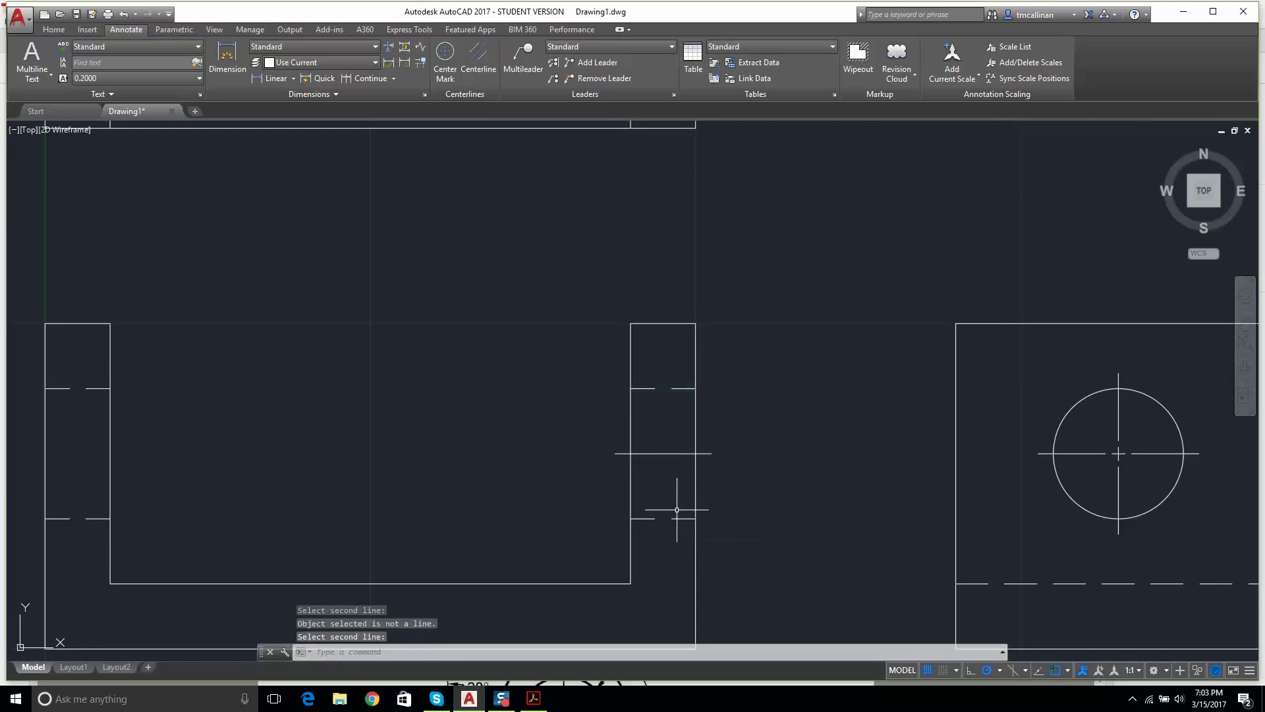
Step: Add a centerline between the two hidden lines in the top view's right leg
scroll(678, 508, "down", 4)
scroll(666, 198, "up", 4)
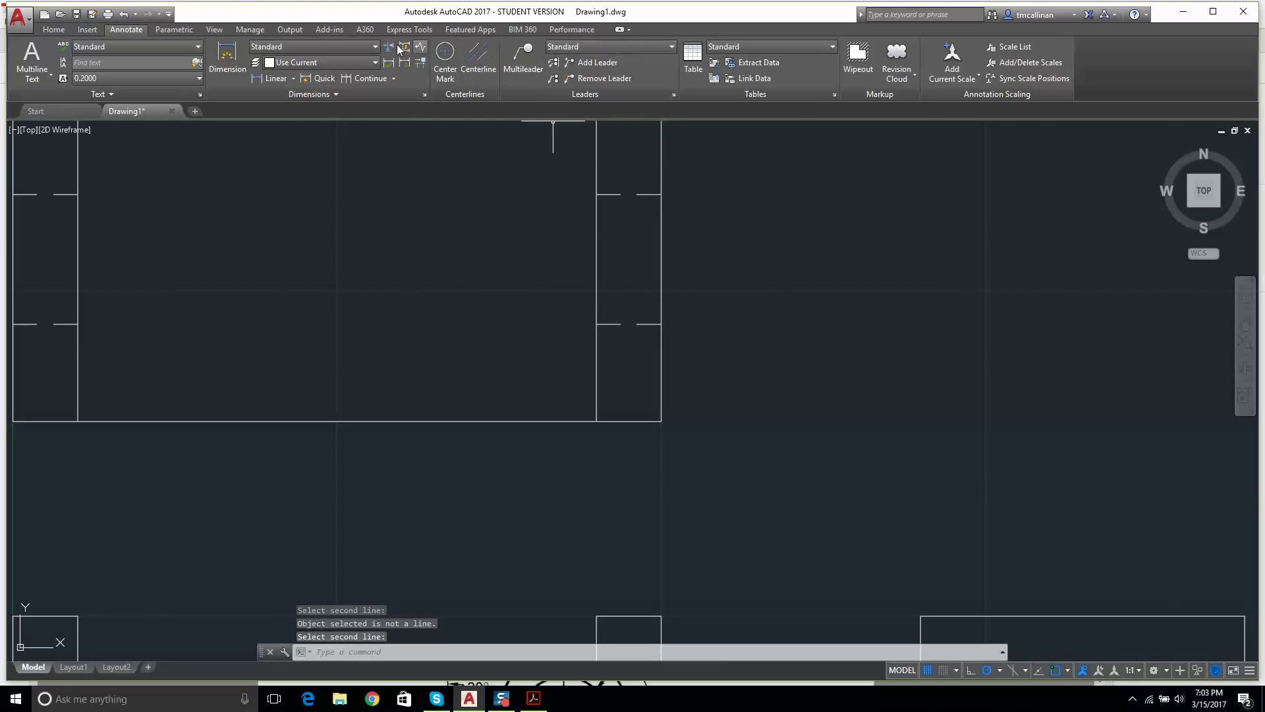
left_click(470, 54)
left_click(635, 194)
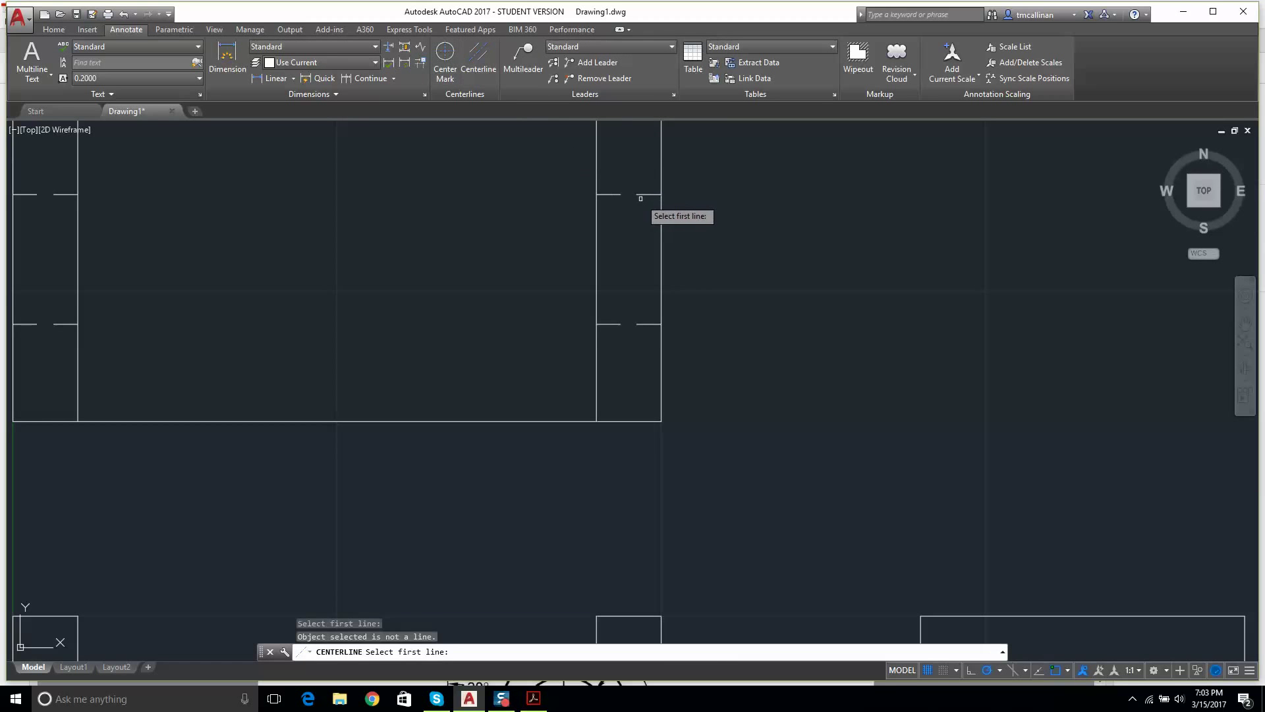
left_click(639, 194)
left_click(637, 326)
key("Escape")
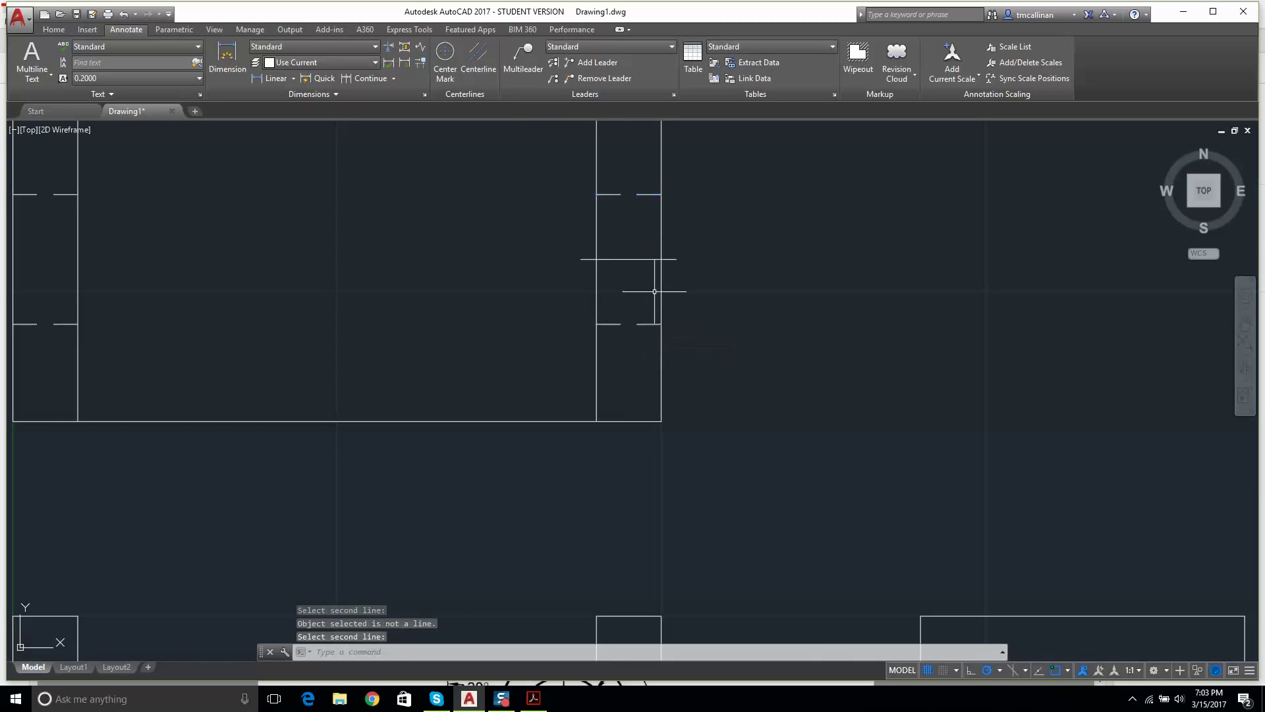
scroll(650, 283, "down", 4)
key("Escape")
key("Escape")
left_click(659, 275)
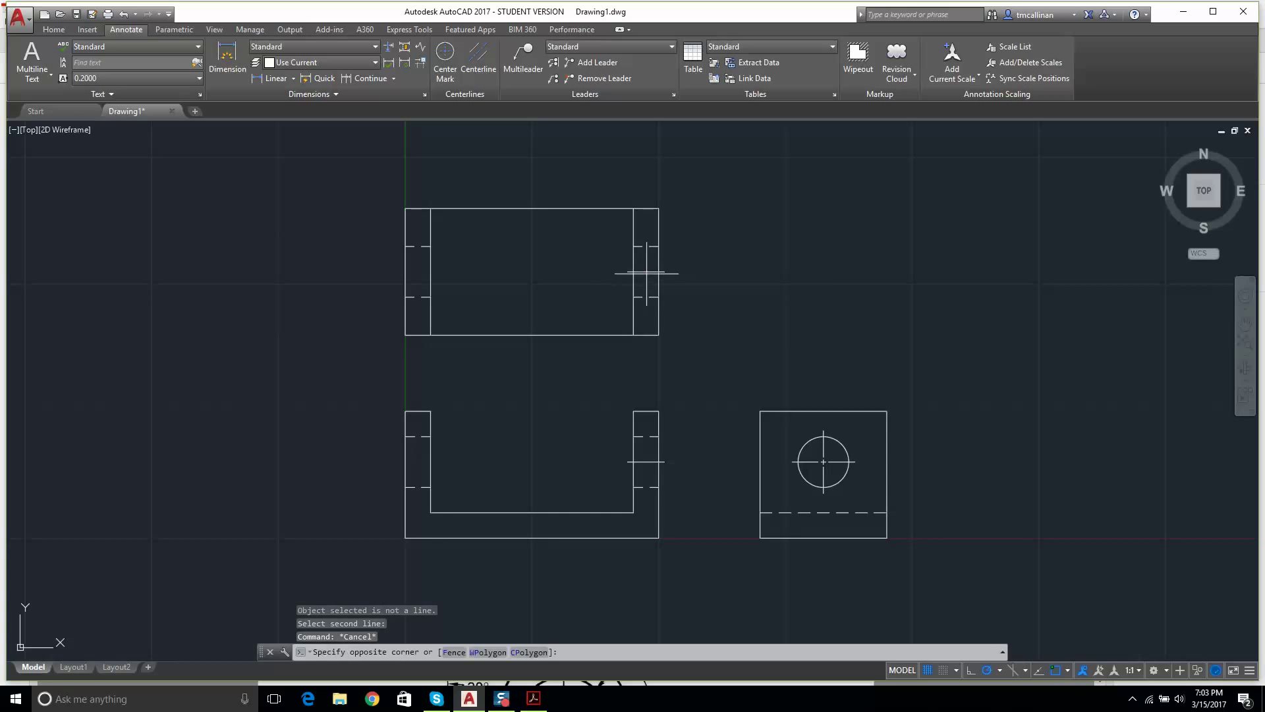
key("Escape")
key("Escape")
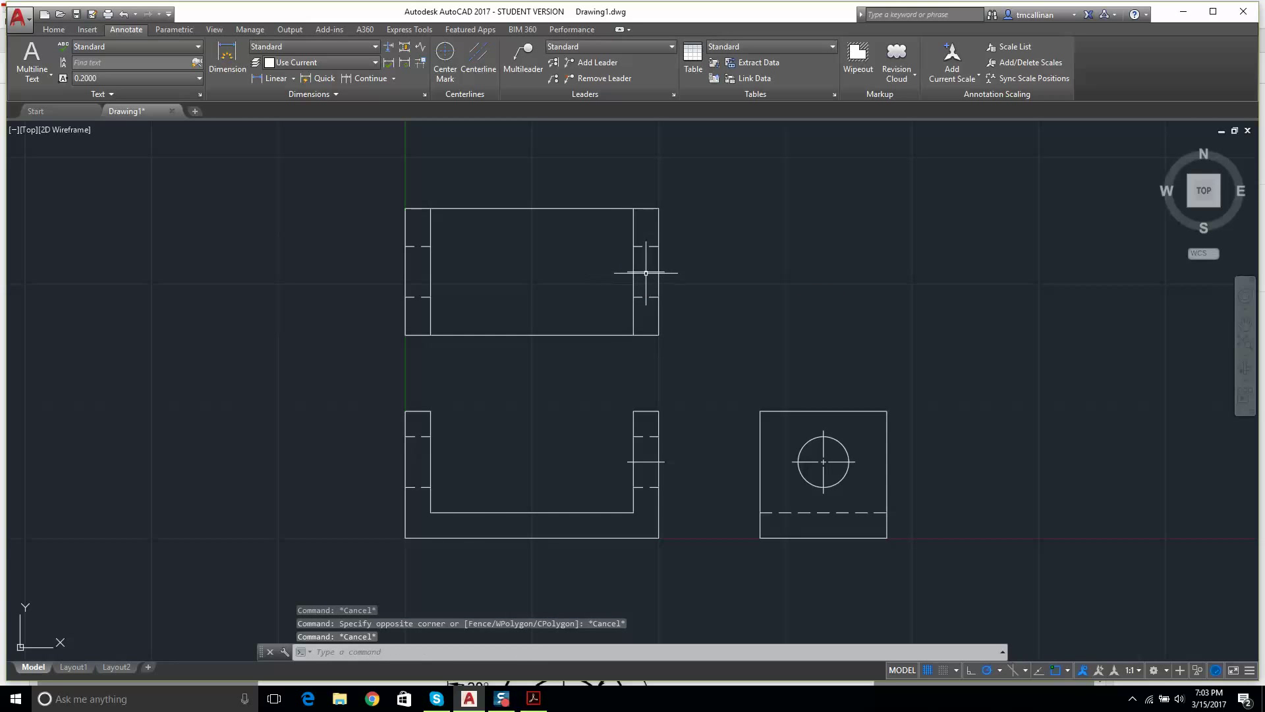
Step: Stretch the top view's centerline horizontally from the right leg to just past the left leg's outer edge
left_click(631, 272)
scroll(622, 273, "up", 5)
scroll(653, 172, "down", 5)
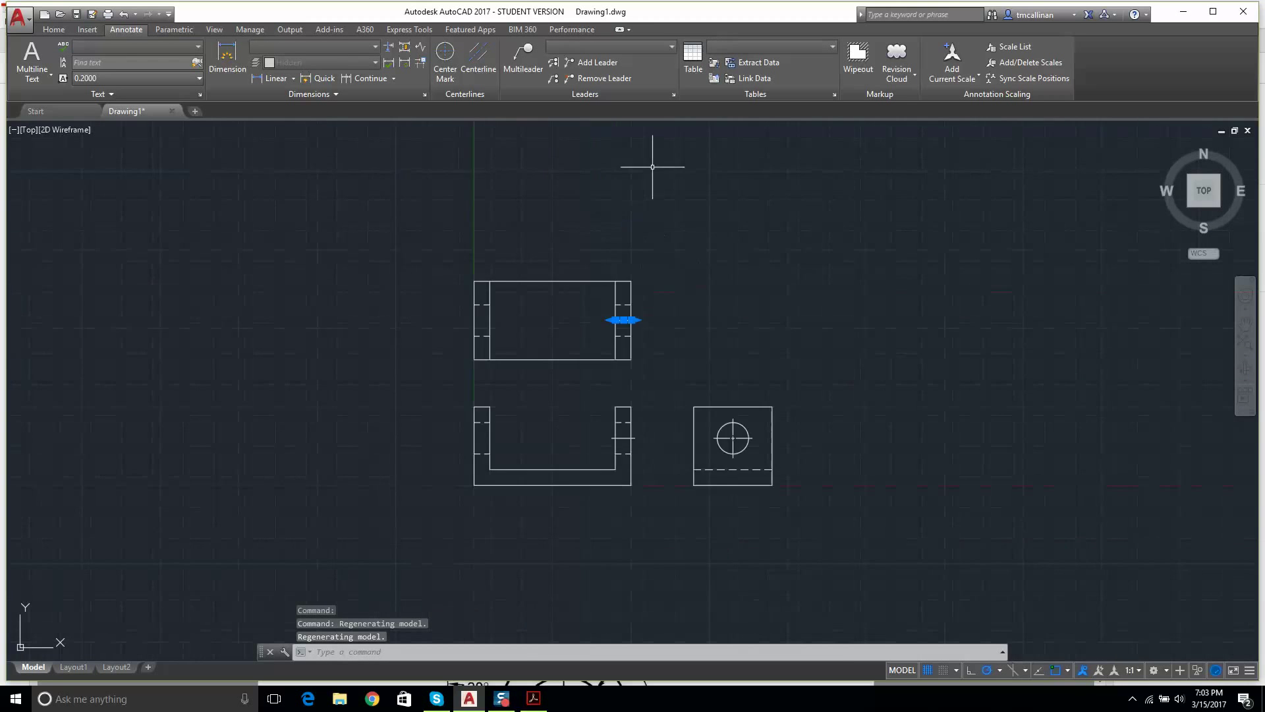
scroll(567, 462, "up", 5)
left_click(583, 368)
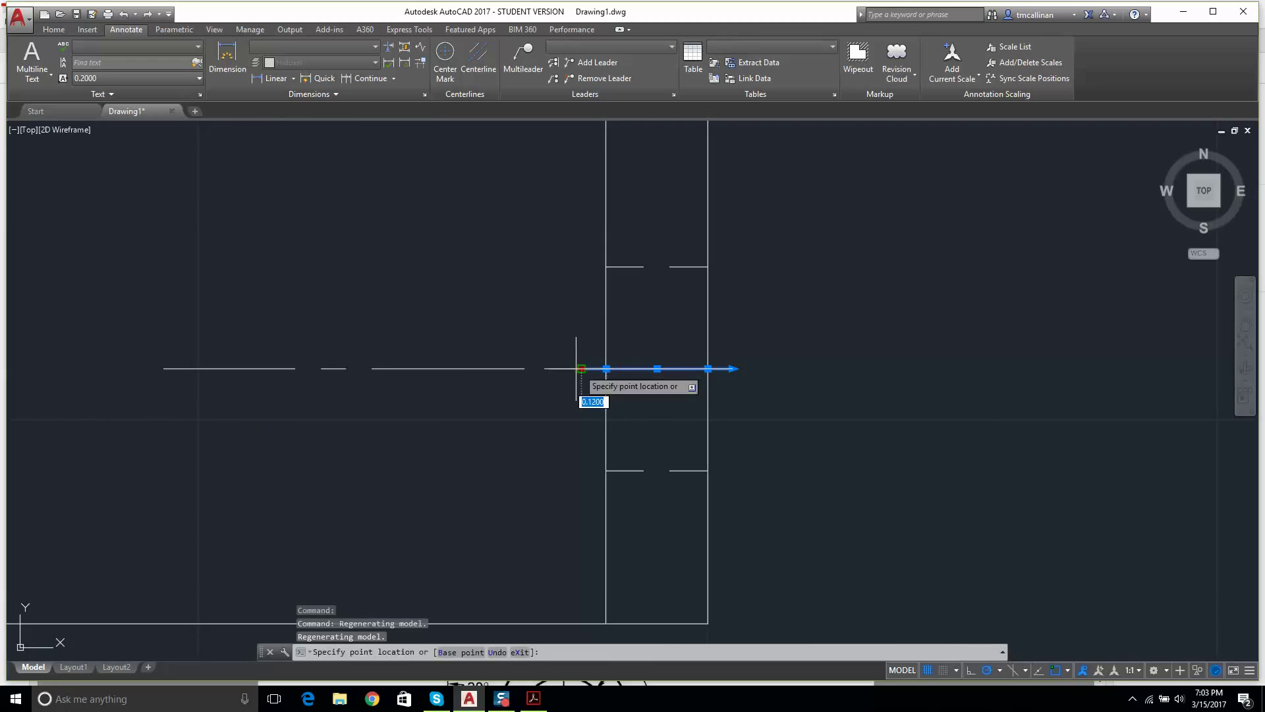
scroll(461, 373, "down", 3)
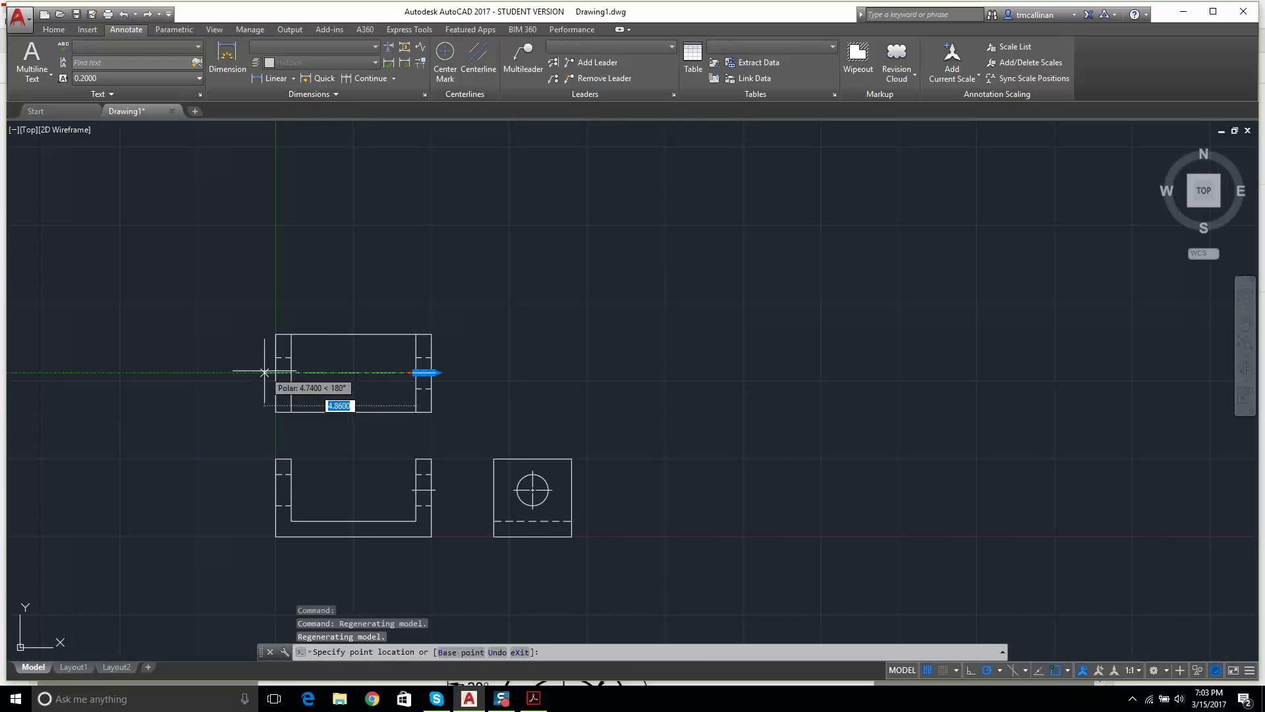
key("Escape")
key("Escape")
scroll(395, 480, "up", 2)
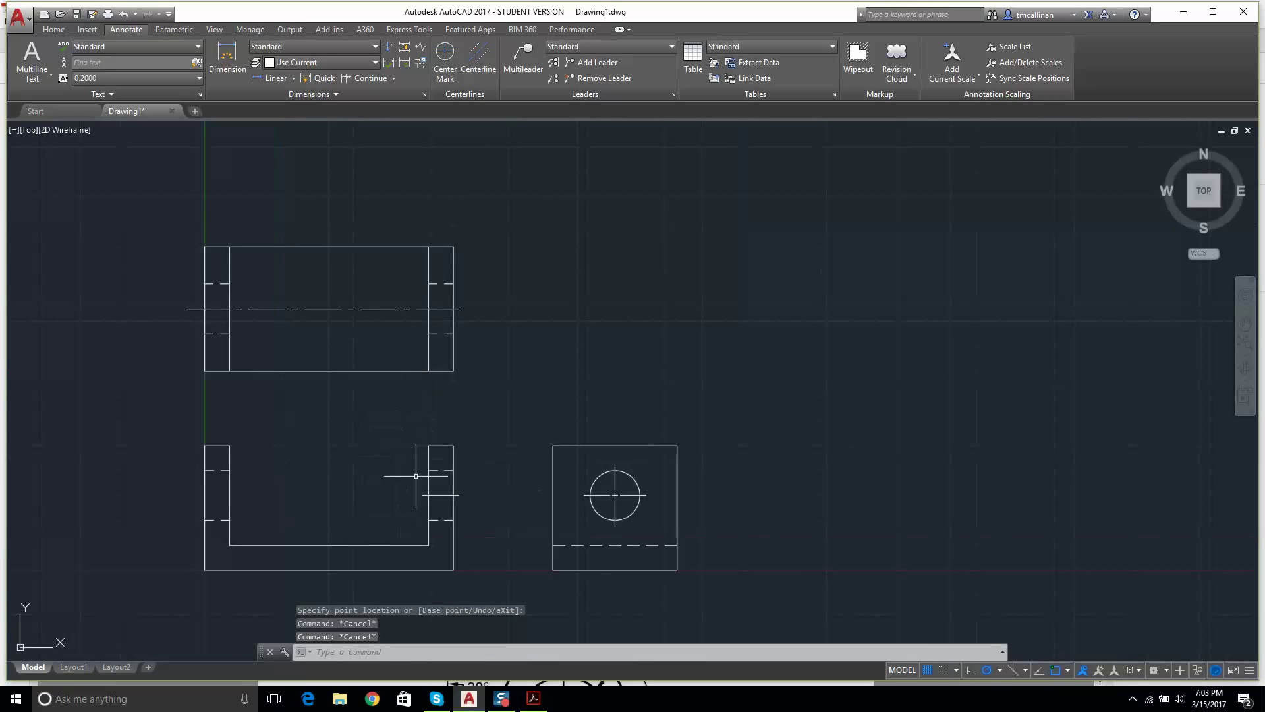
Step: Stretch the front view's centerline horizontally from the right leg to just past the left leg's outer edge
left_click(448, 495)
left_click(423, 495)
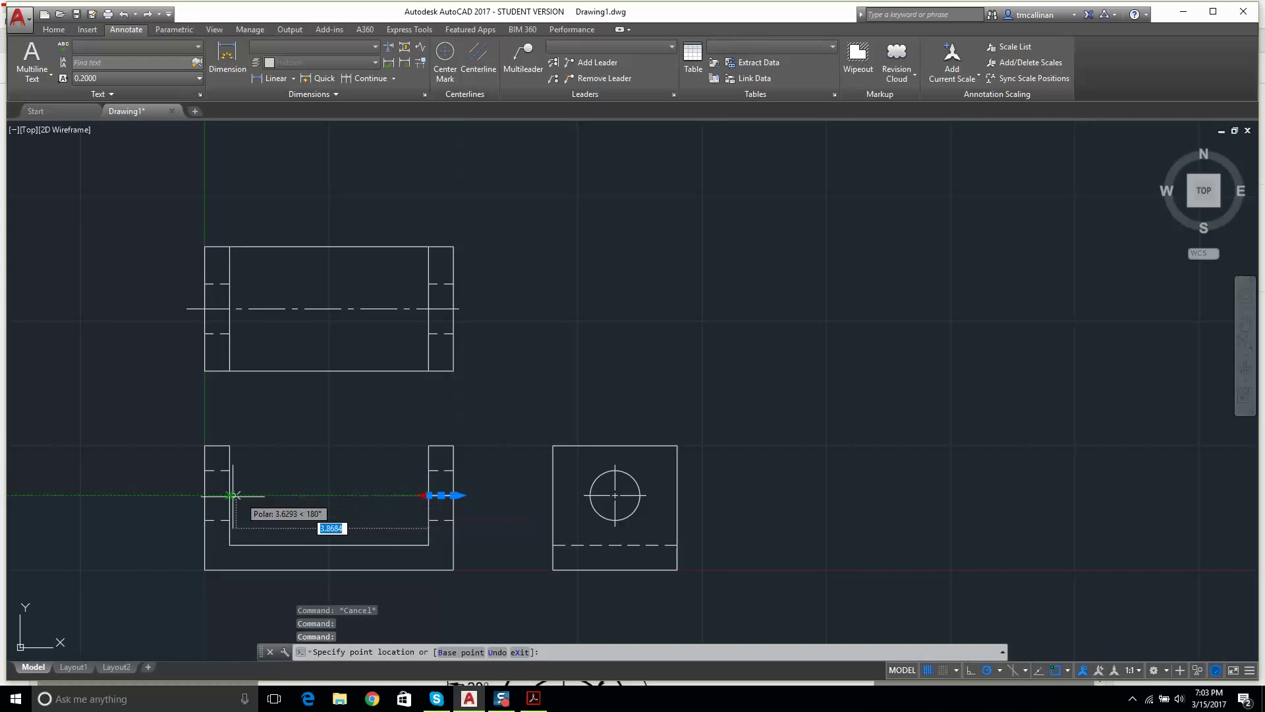
left_click(189, 495)
key("Escape")
scroll(375, 423, "down", 2)
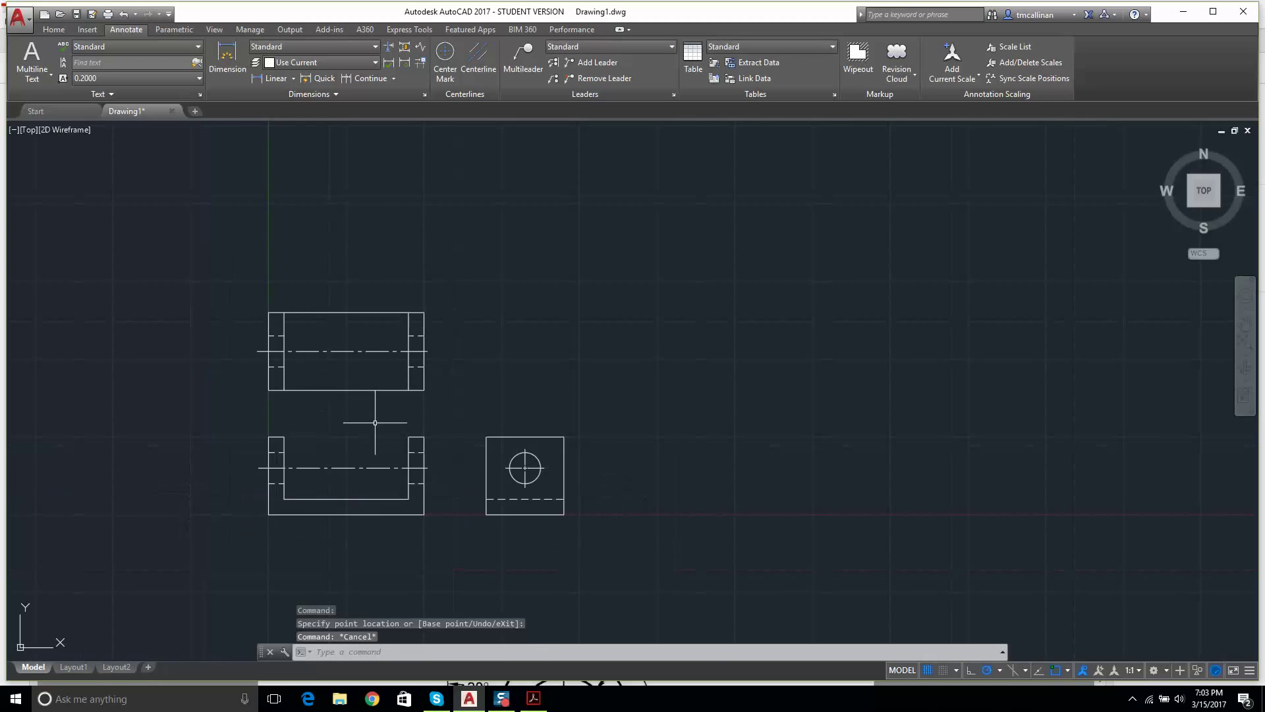
scroll(339, 421, "up", 1)
scroll(364, 399, "down", 1)
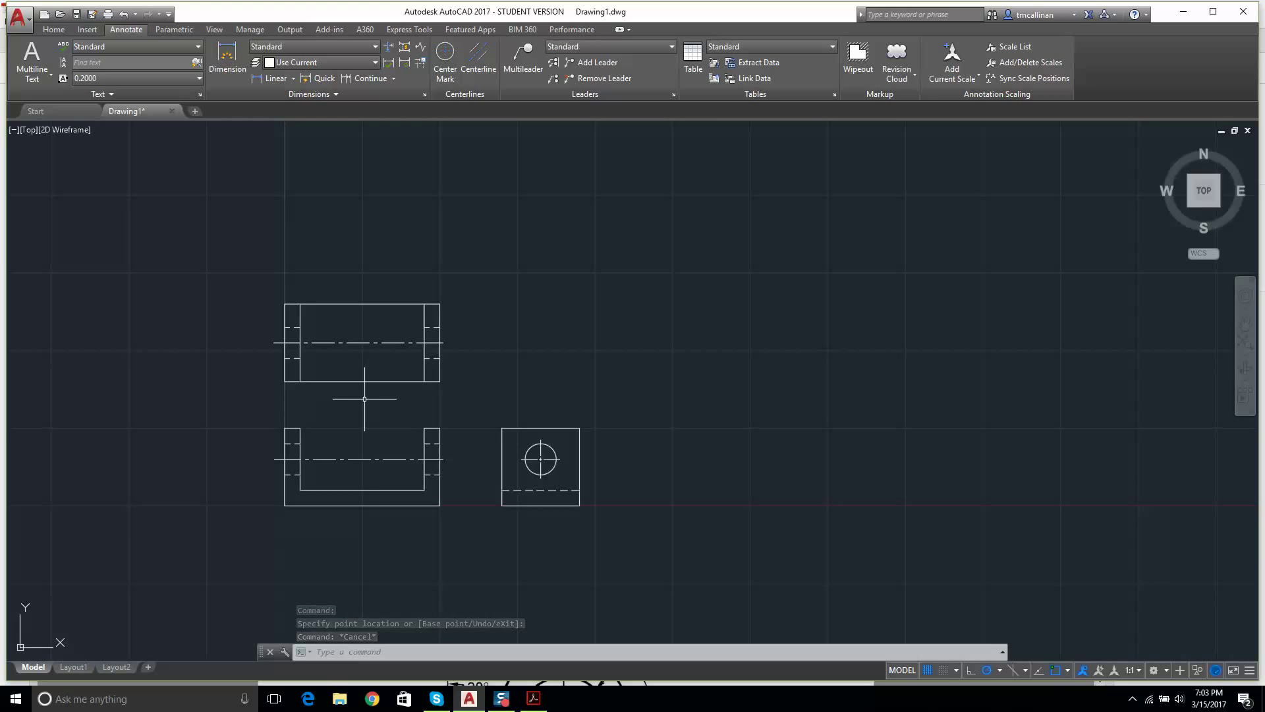
scroll(290, 361, "up", 2)
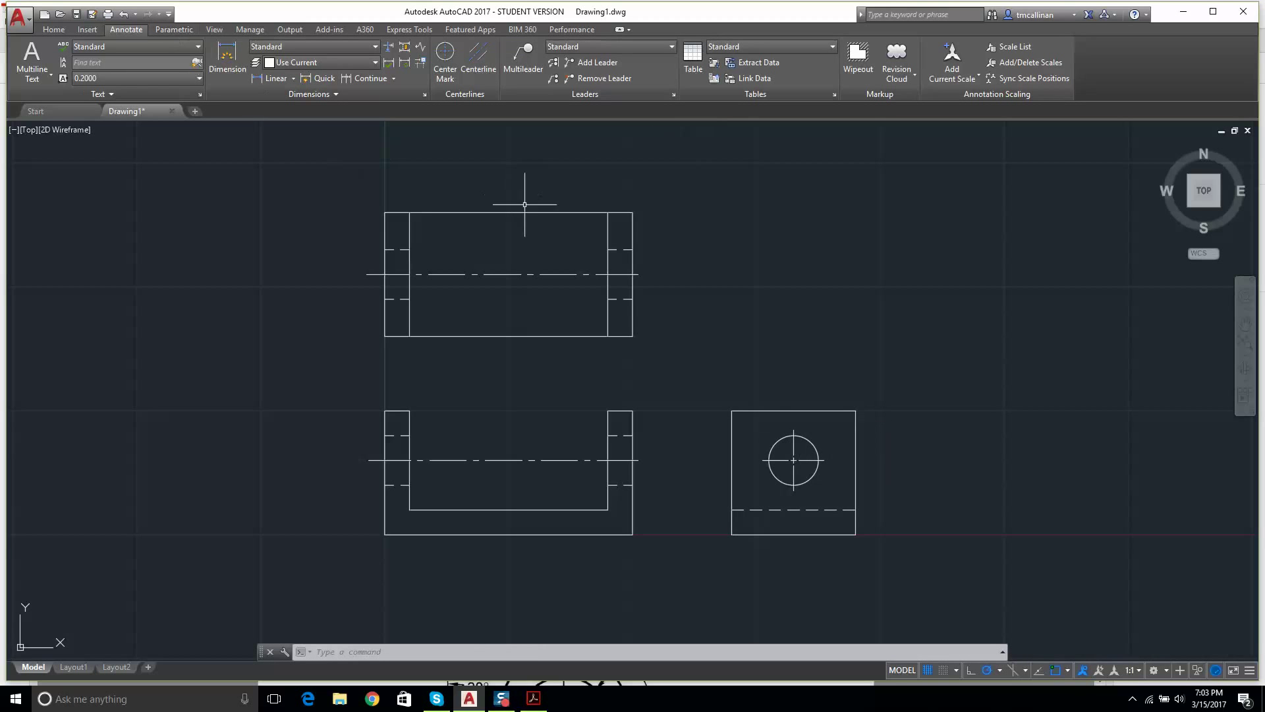
scroll(883, 461, "down", 2)
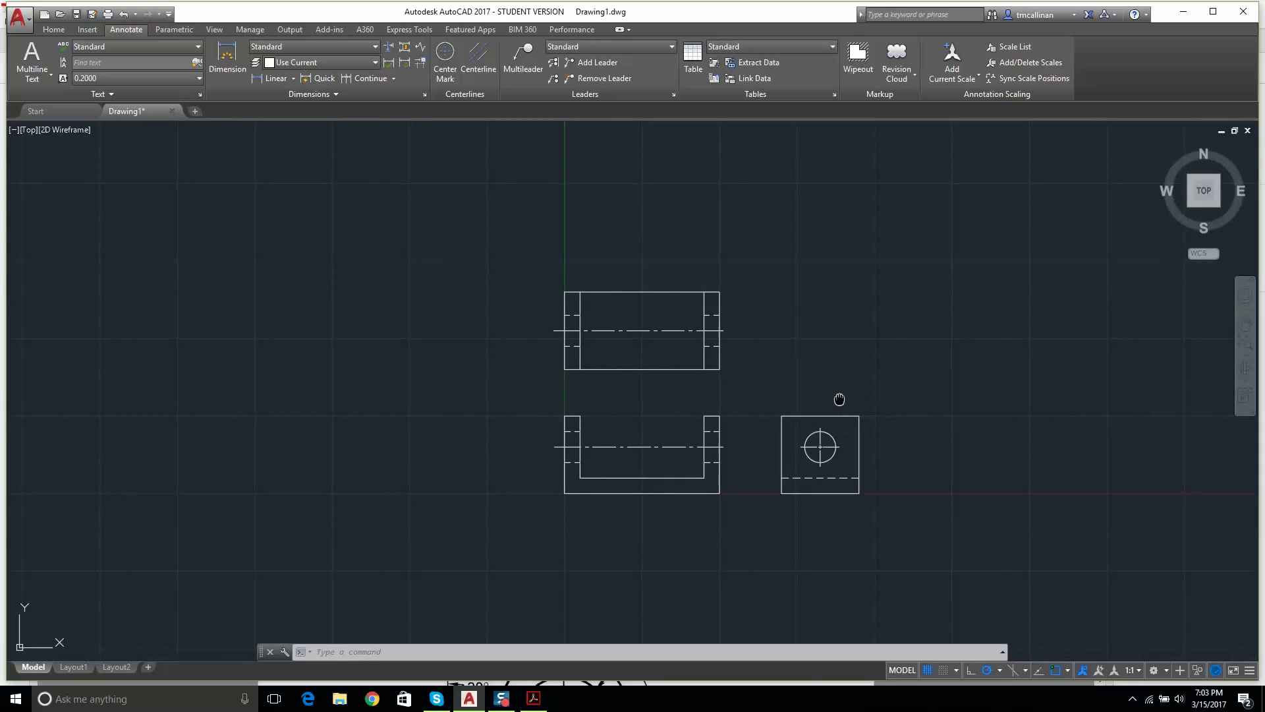
middle_click_drag(839, 399, 691, 372)
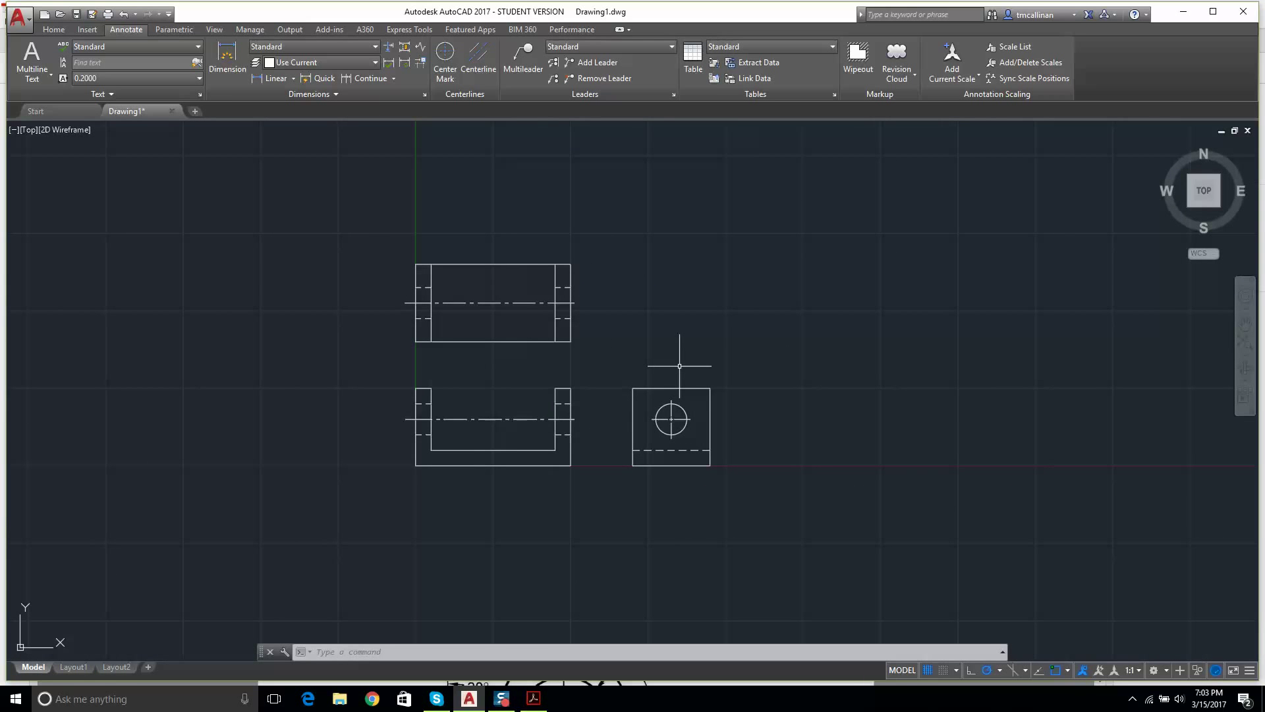
Step: Create a new layer named Dimen and set its linetype to Continuous
left_click(53, 30)
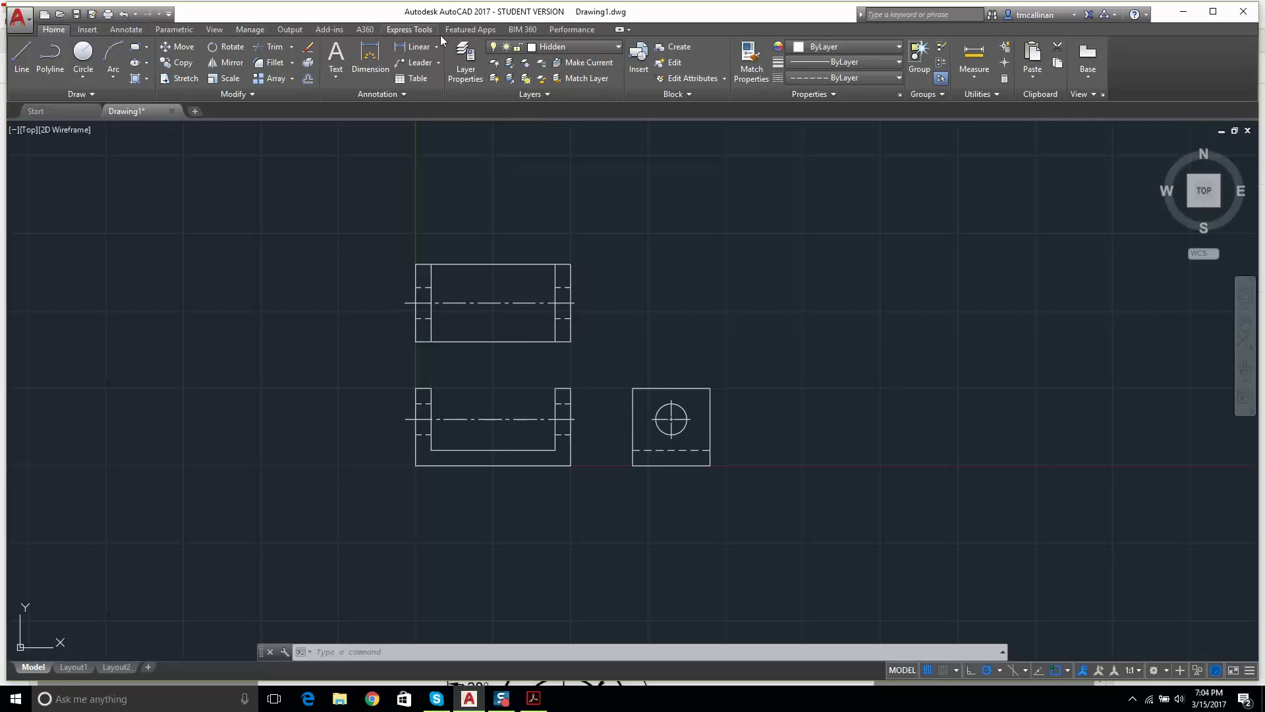
left_click(472, 56)
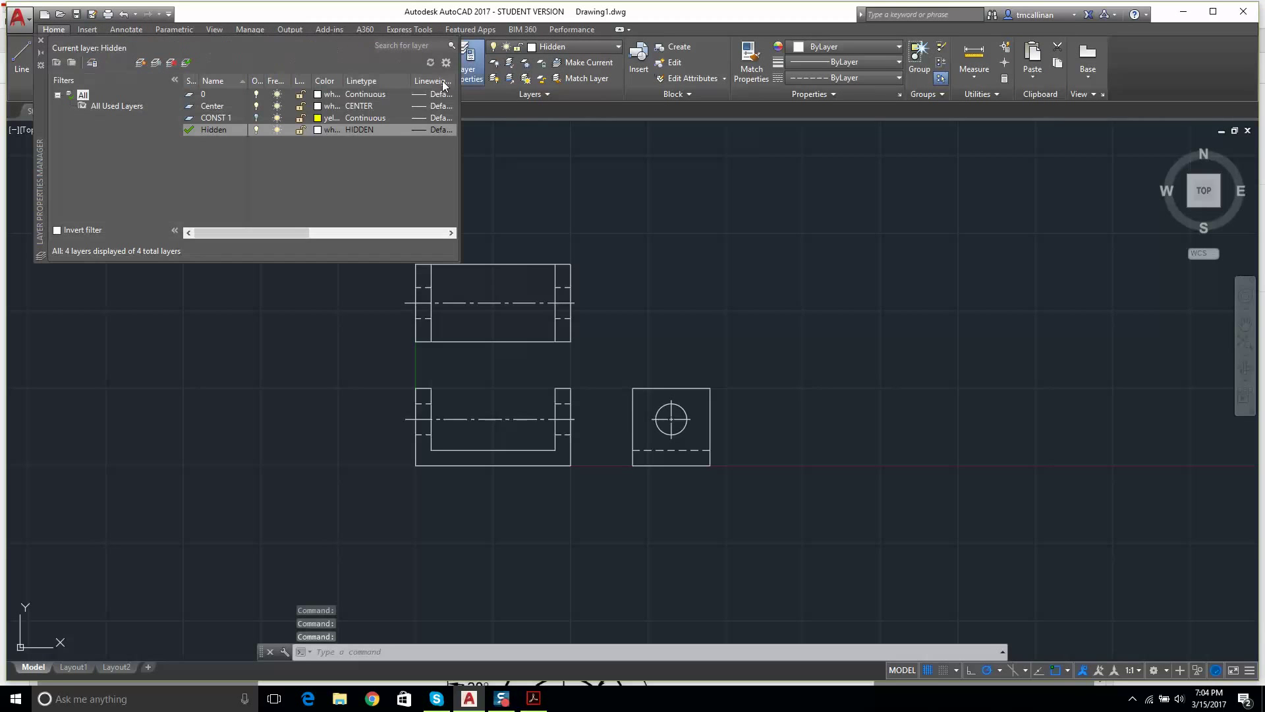
right_click(221, 156)
left_click(285, 212)
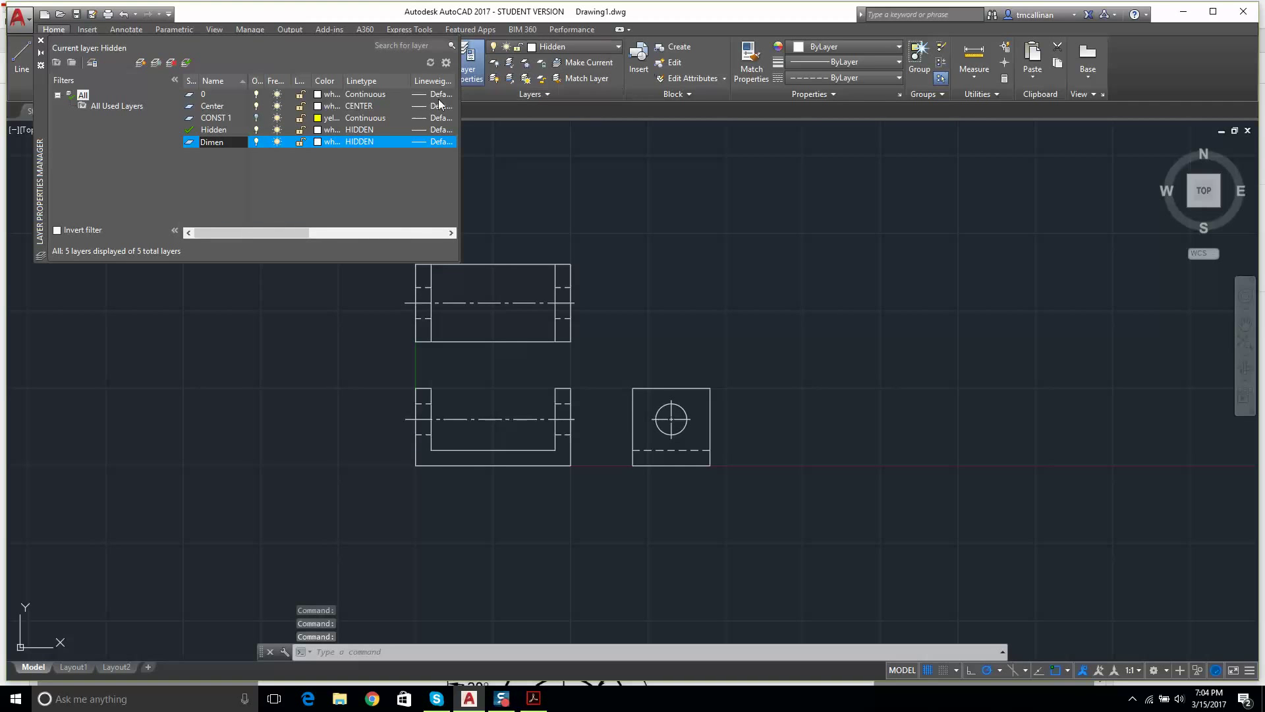
key("Return")
left_click(360, 142)
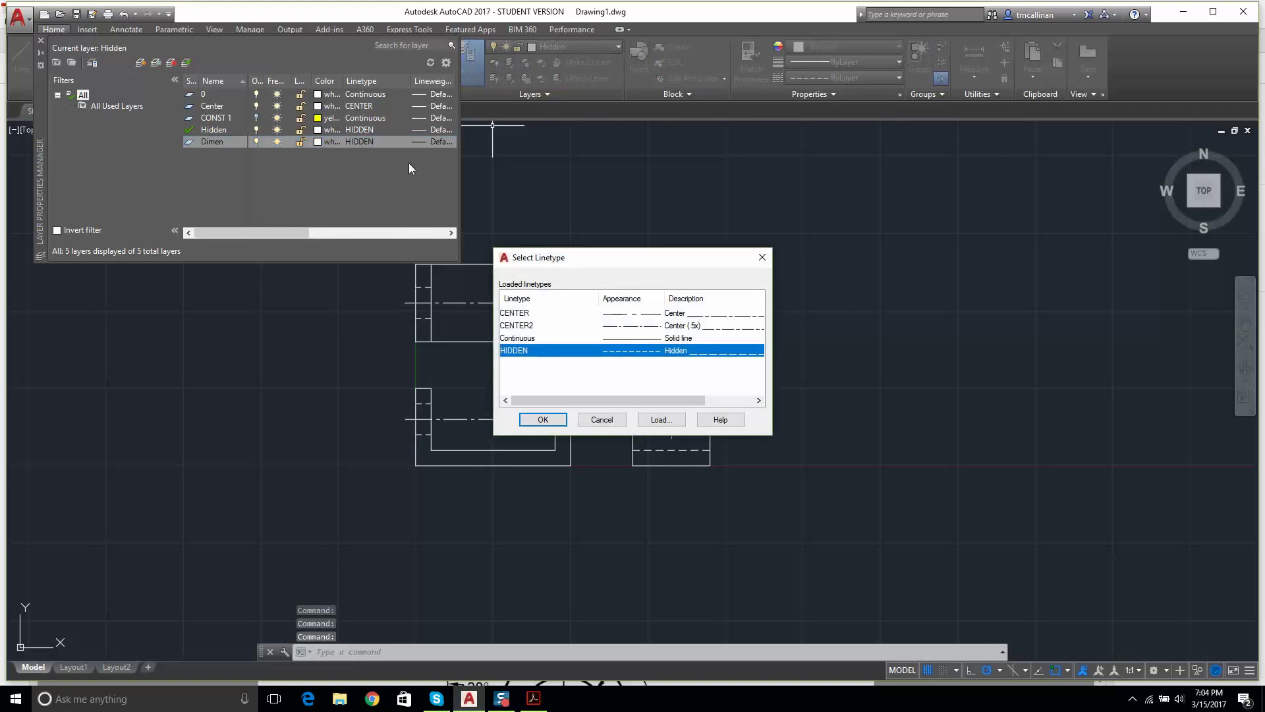
left_click(544, 337)
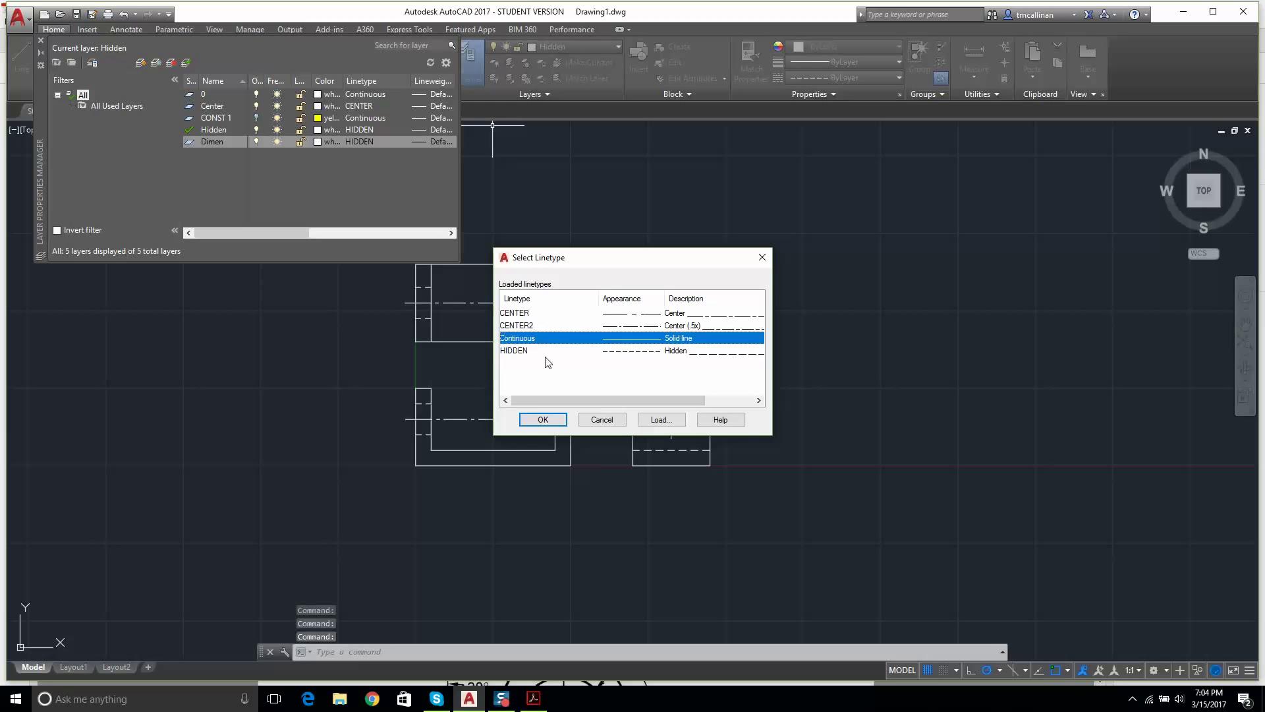
left_click(543, 419)
left_click(360, 141)
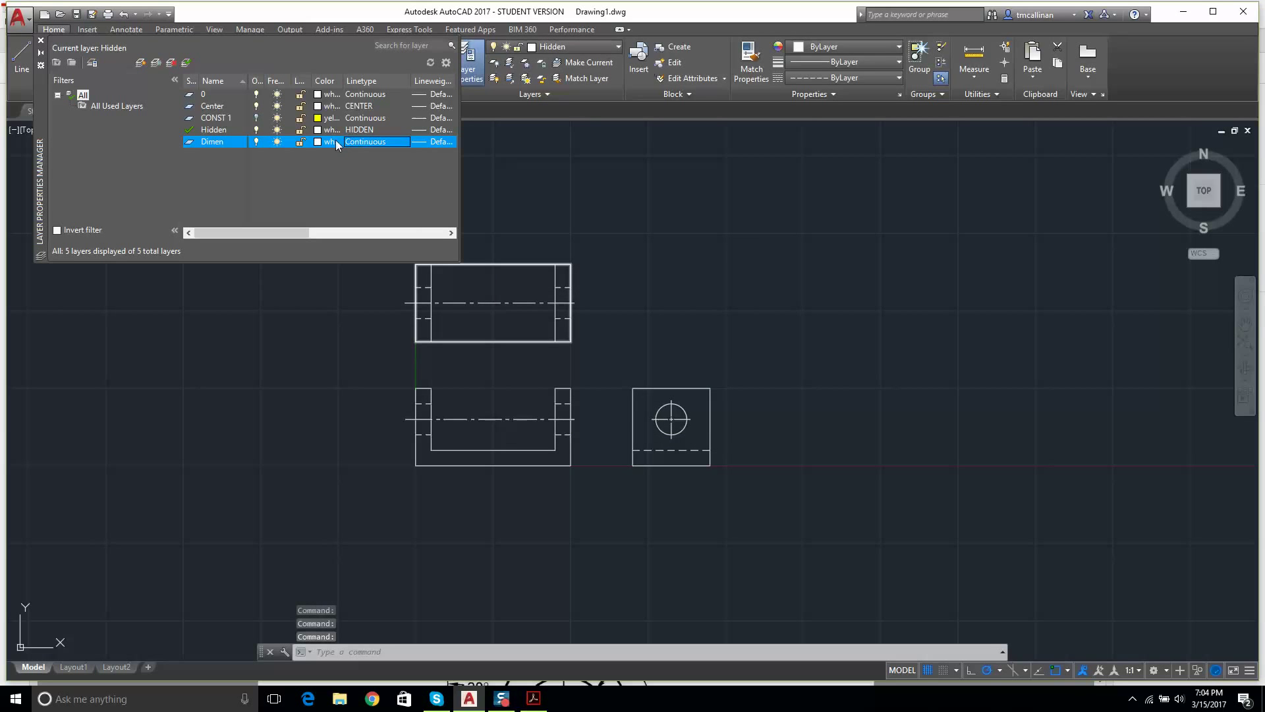
Step: Set the Dimen layer's color to cyan and make it the current layer
left_click(334, 141)
left_click(565, 378)
left_click(616, 453)
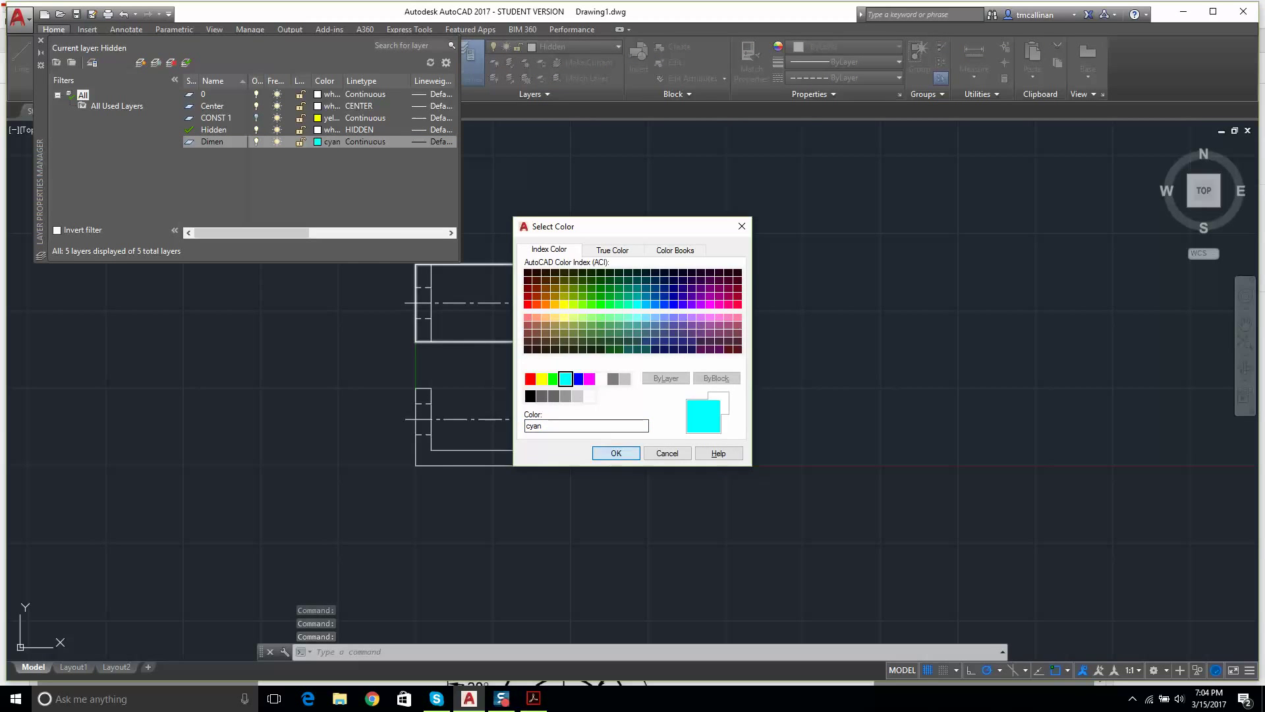
double_click(195, 140)
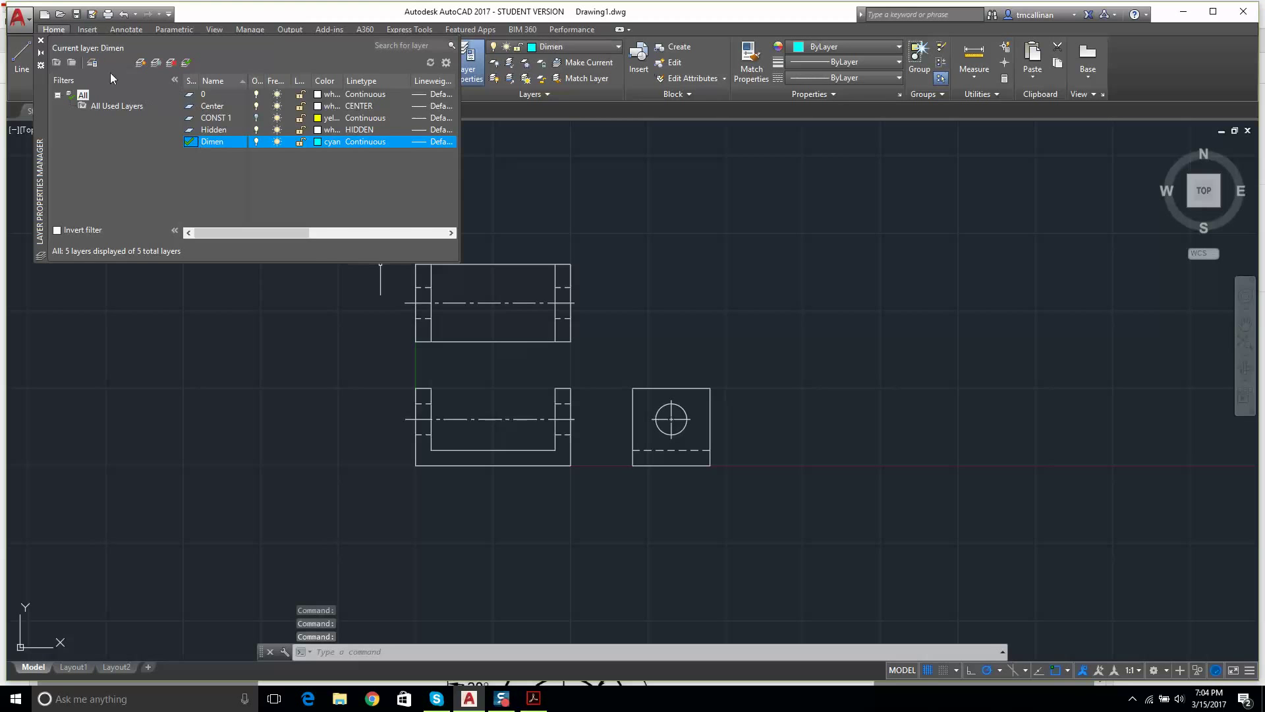
left_click(41, 40)
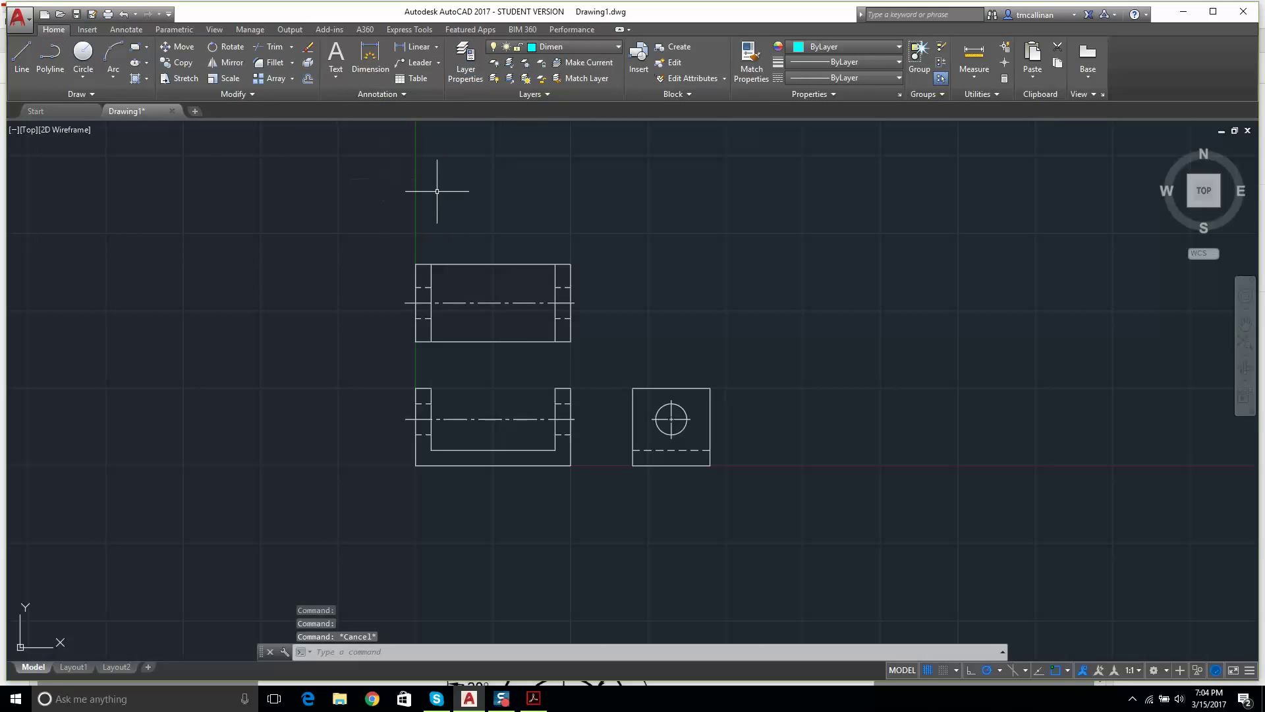
Step: Dimension the top view's overall depth to the left of the view and its overall length above it
left_click(370, 58)
scroll(422, 270, "up", 4)
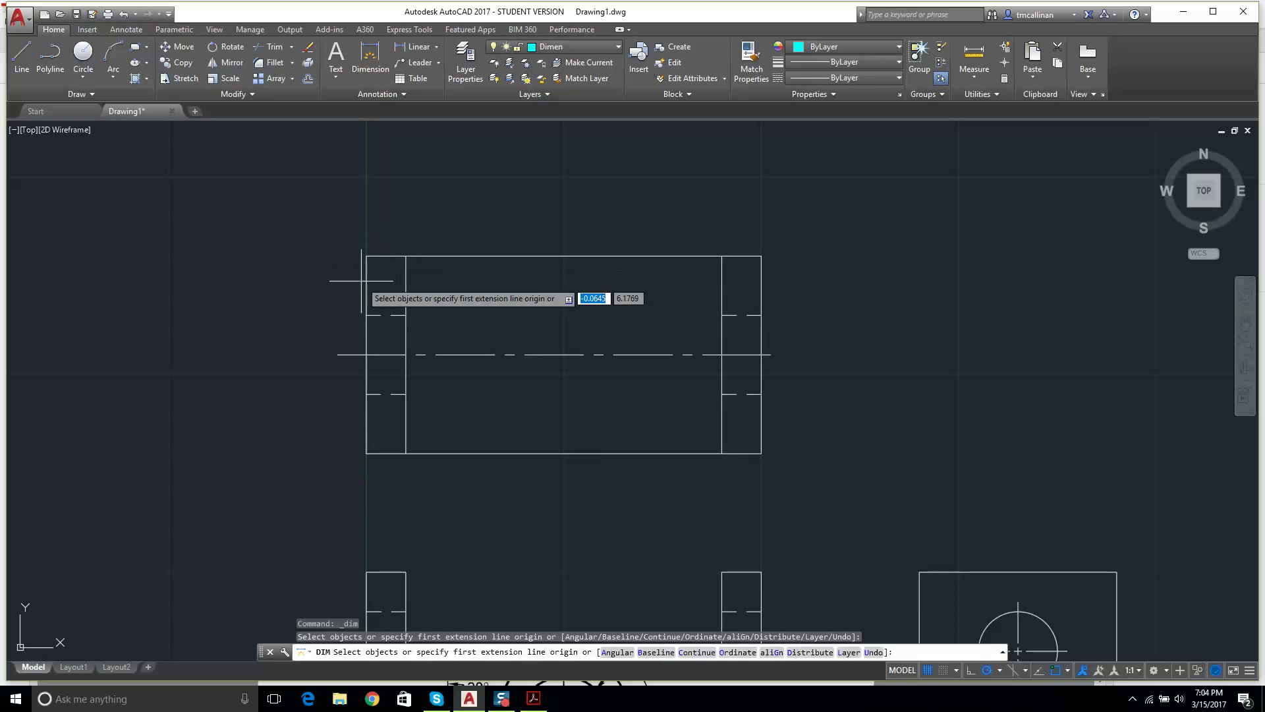
left_click(370, 282)
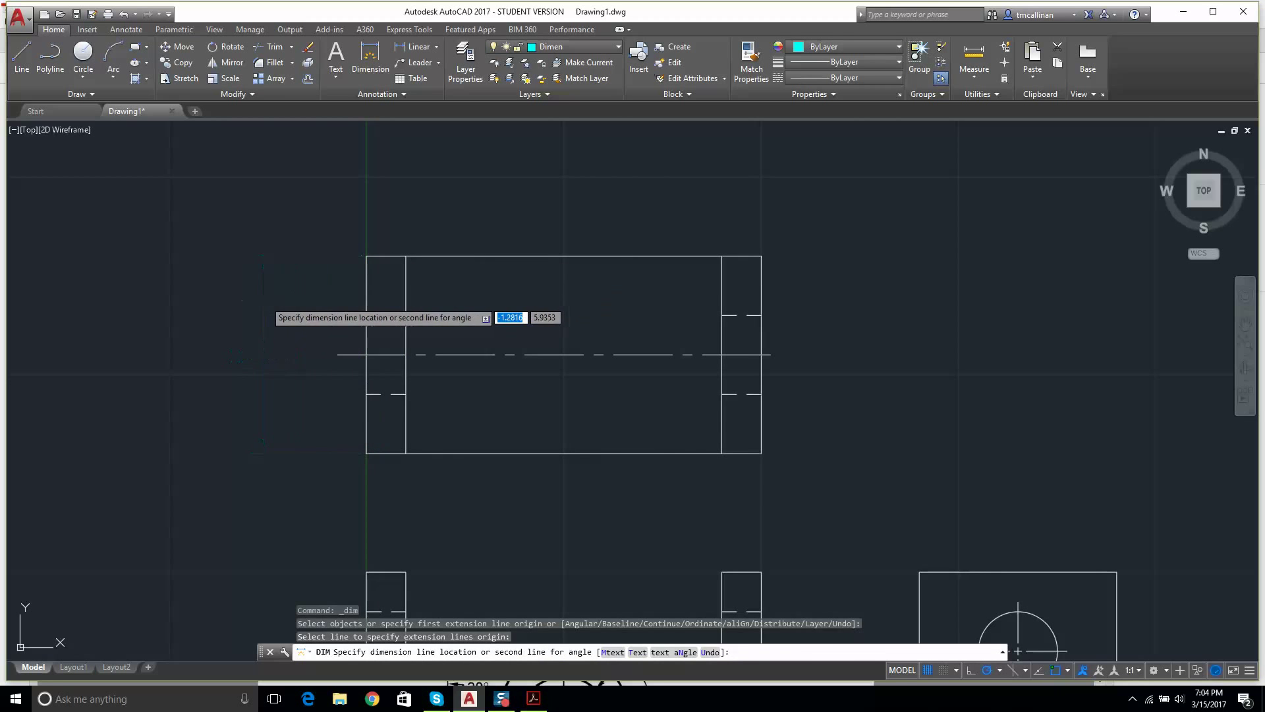
left_click(265, 316)
left_click(474, 256)
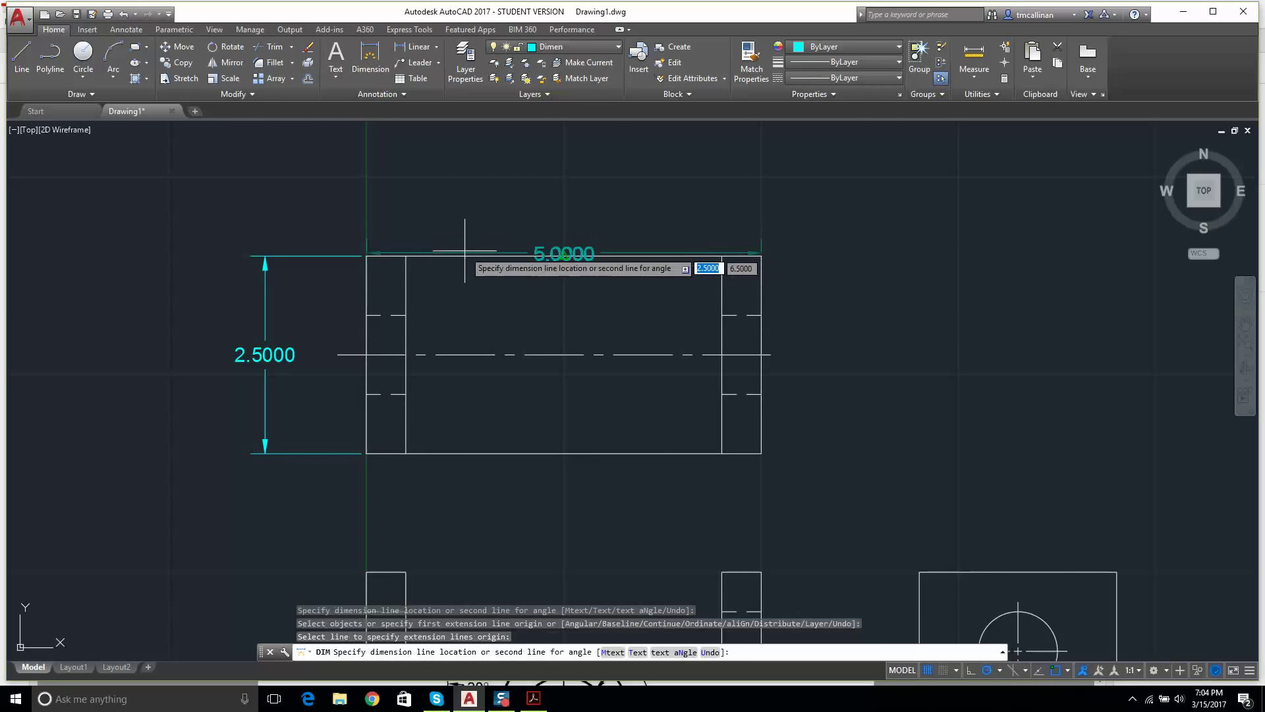
left_click(494, 199)
Step: Dimension the base thickness in the front view, placing the dimension to the left of the view
scroll(495, 216, "down", 5)
scroll(491, 344, "up", 5)
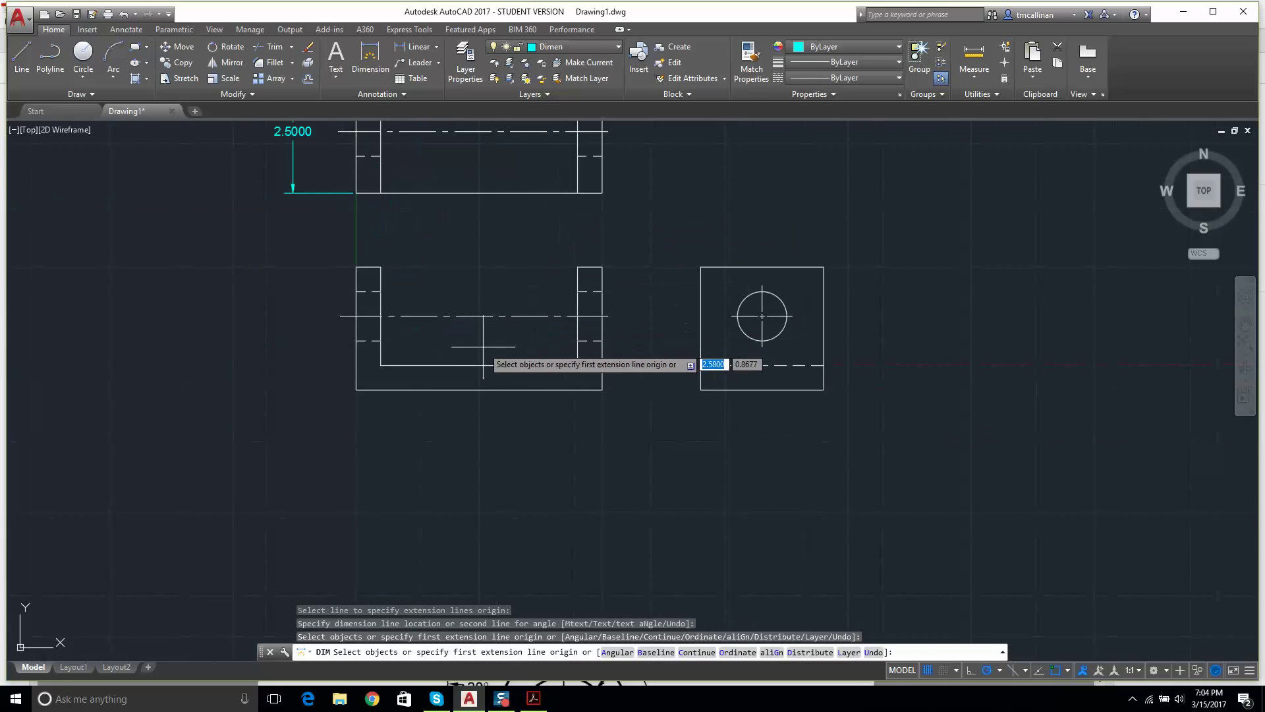
left_click(382, 374)
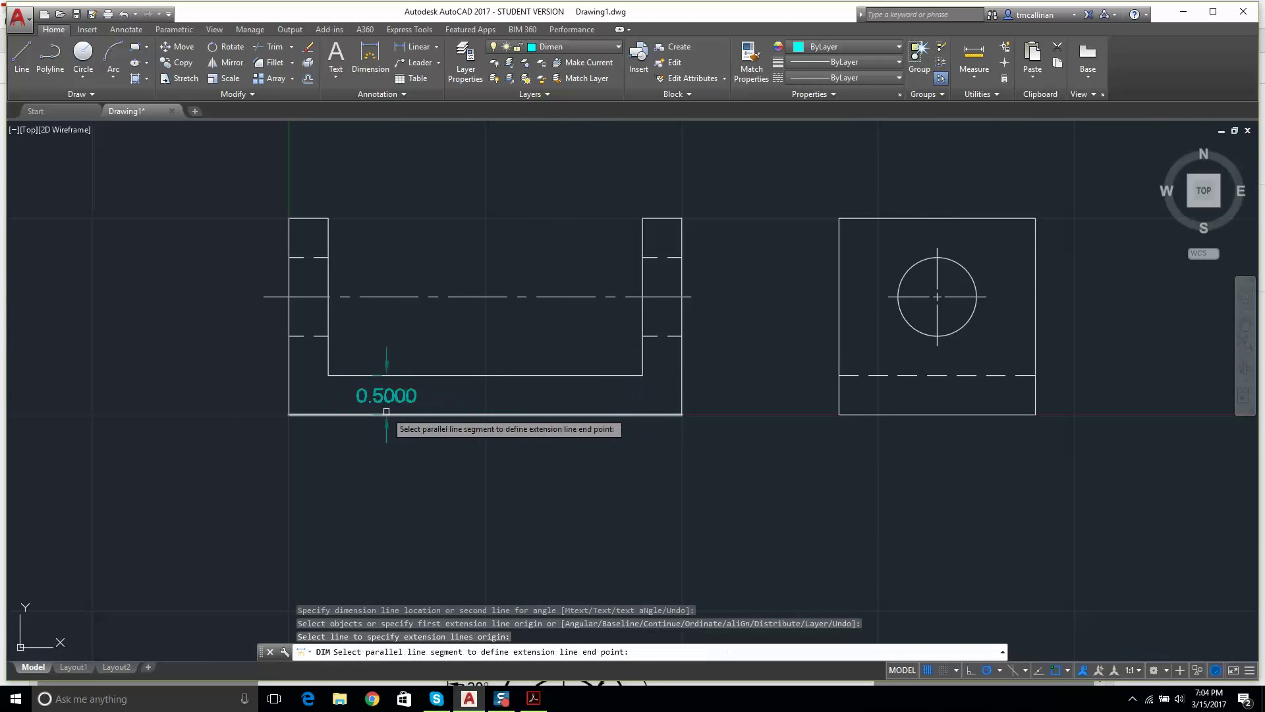
left_click(385, 414)
left_click(214, 395)
scroll(263, 297, "down", 4)
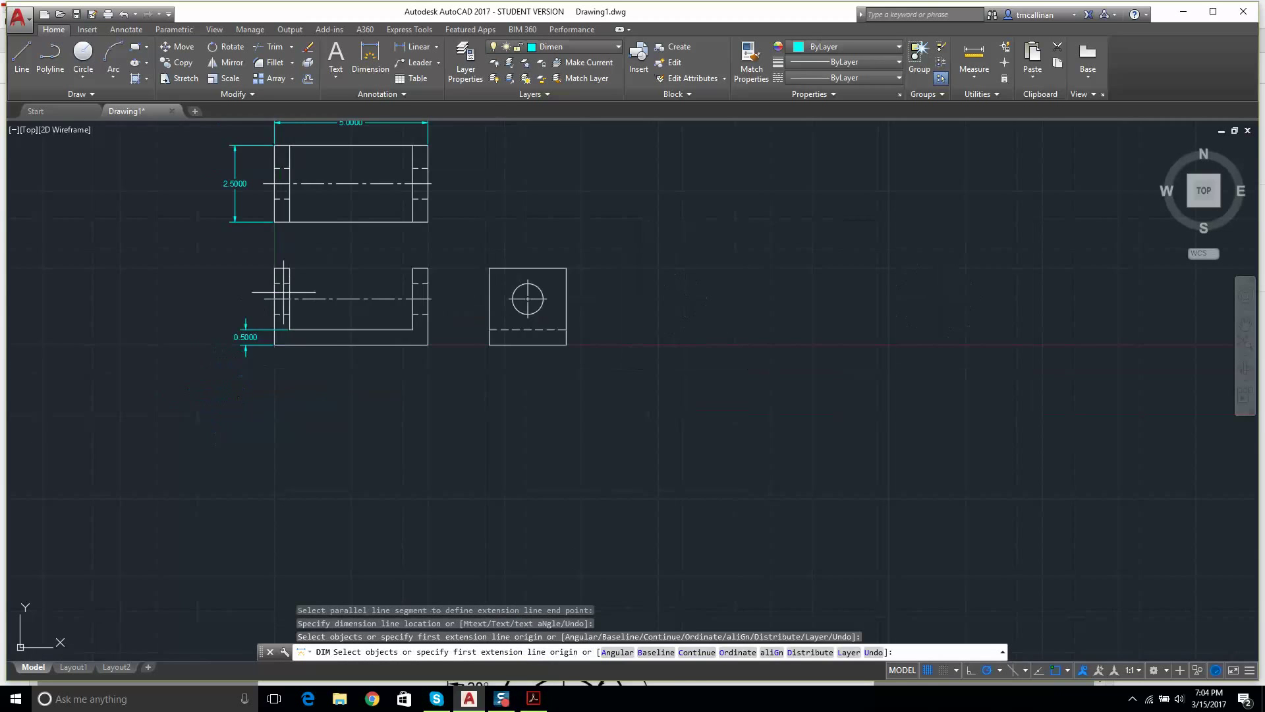
middle_click_drag(264, 155, 379, 237)
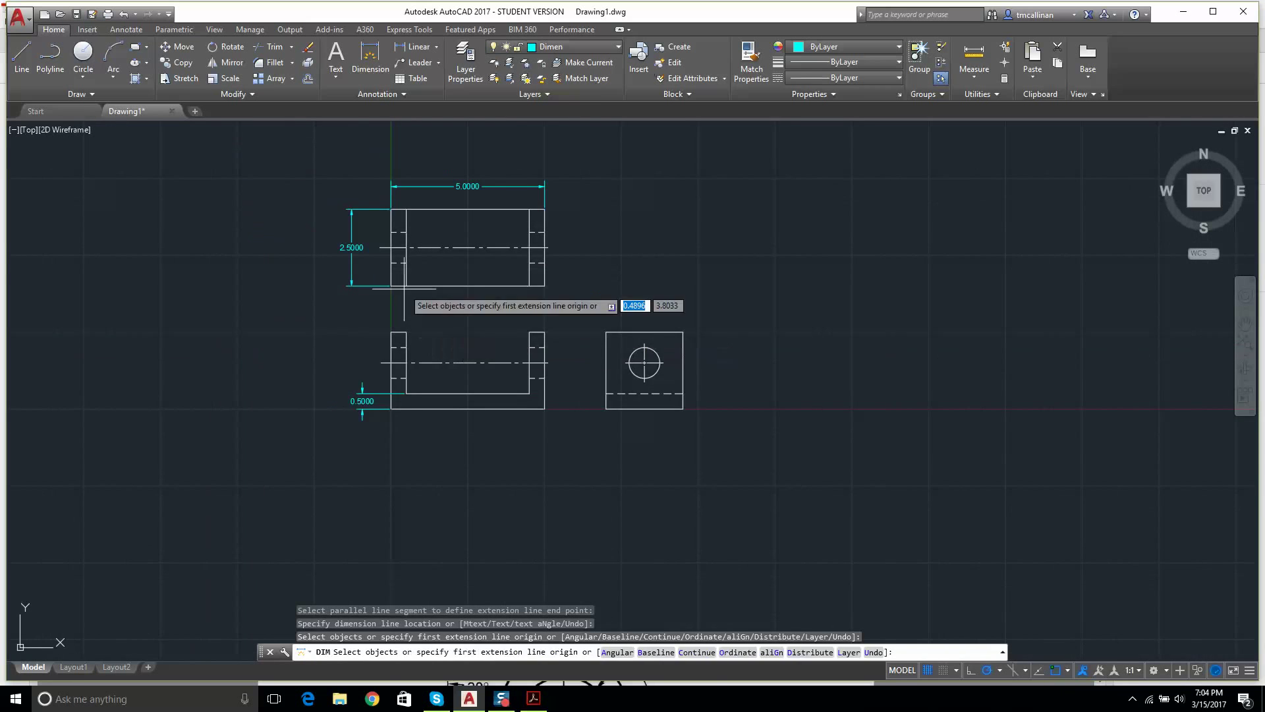
scroll(526, 389, "up", 2)
scroll(354, 356, "up", 4)
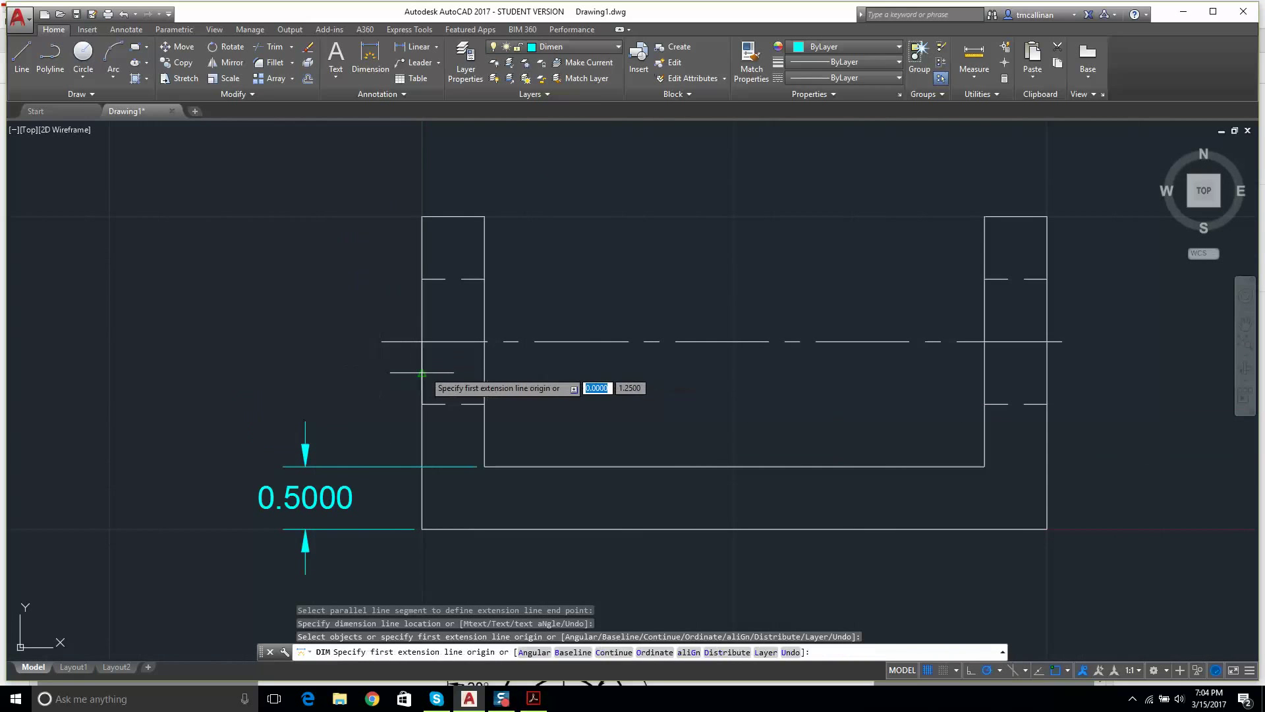
Step: Dimension the front view's overall height, placing the dimension to the left of the base thickness dimension
left_click(424, 308)
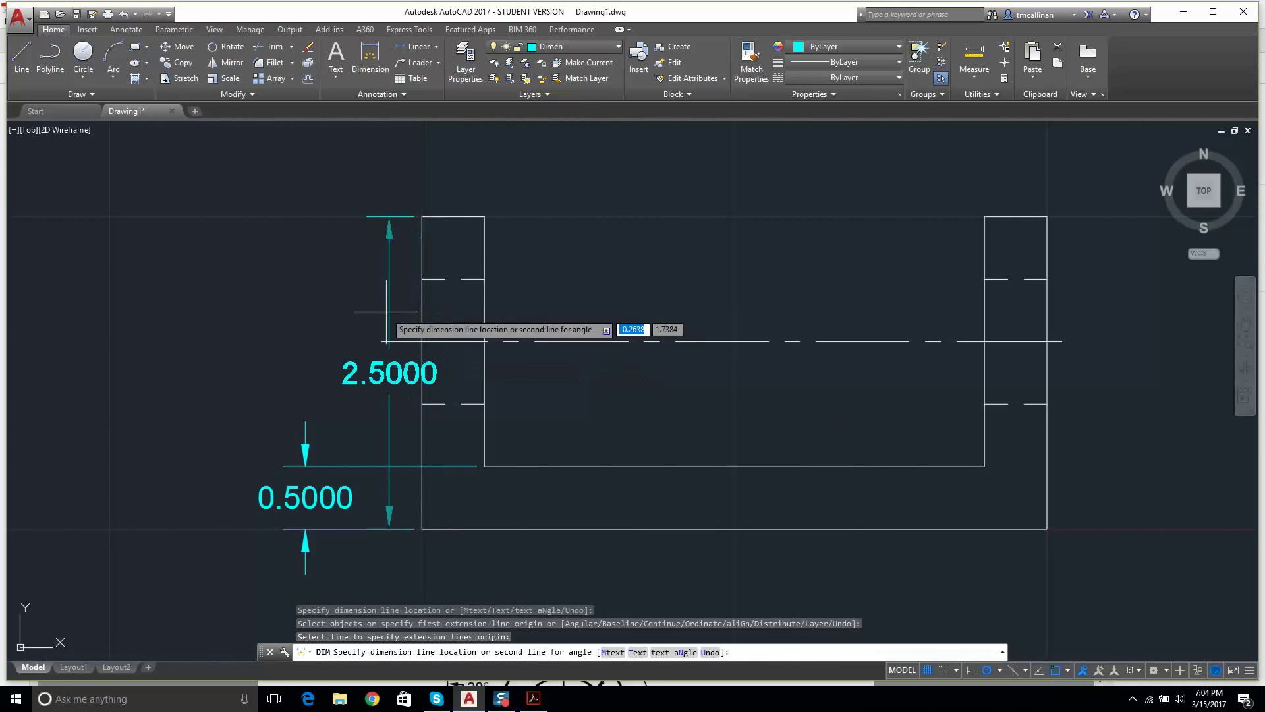
left_click(206, 333)
Step: Dimension the hole's diameter in the side view, placing the text outside the view to the upper right
scroll(218, 325, "down", 6)
scroll(368, 296, "up", 4)
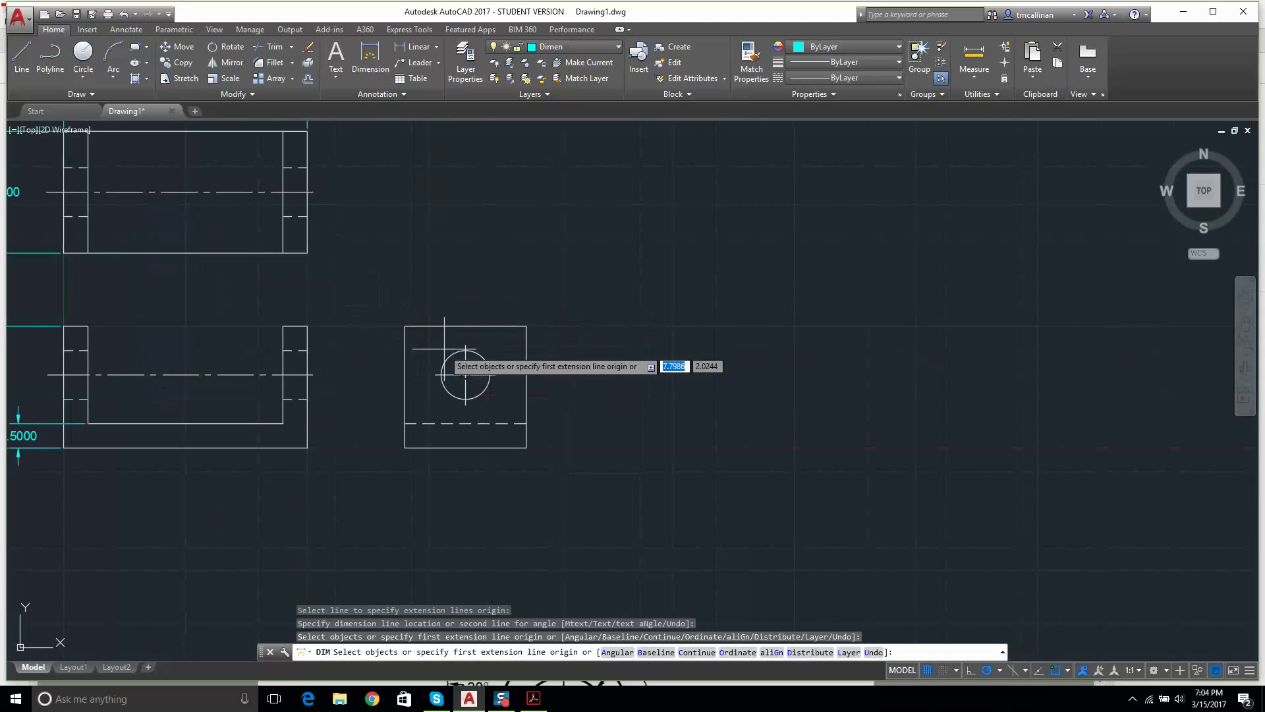
scroll(497, 362, "up", 8)
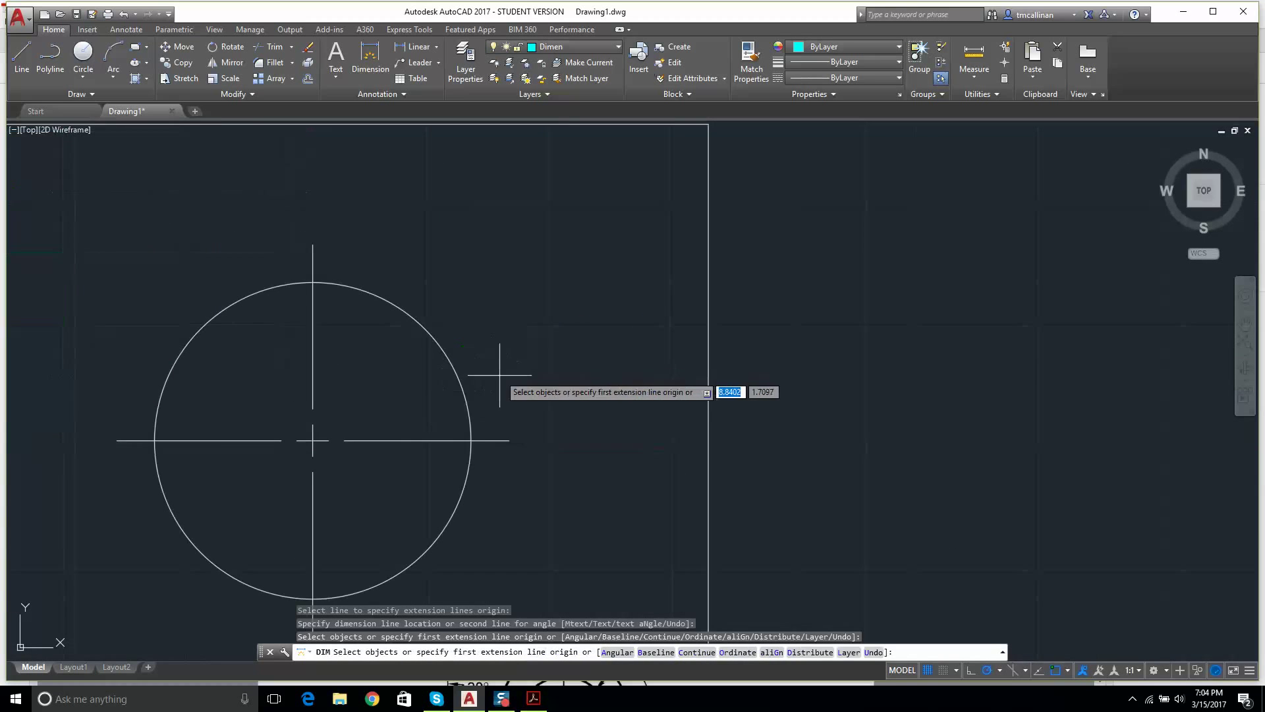
left_click(452, 362)
scroll(527, 327, "down", 4)
left_click(600, 313)
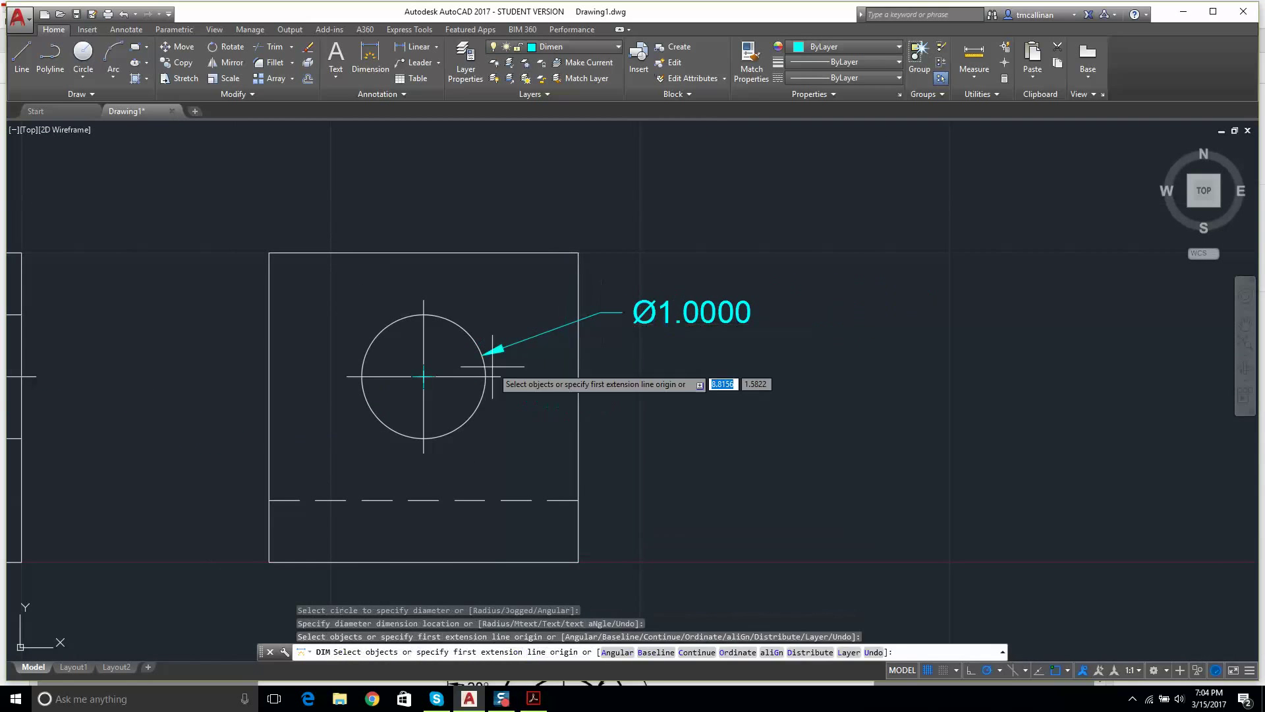
left_click(445, 433)
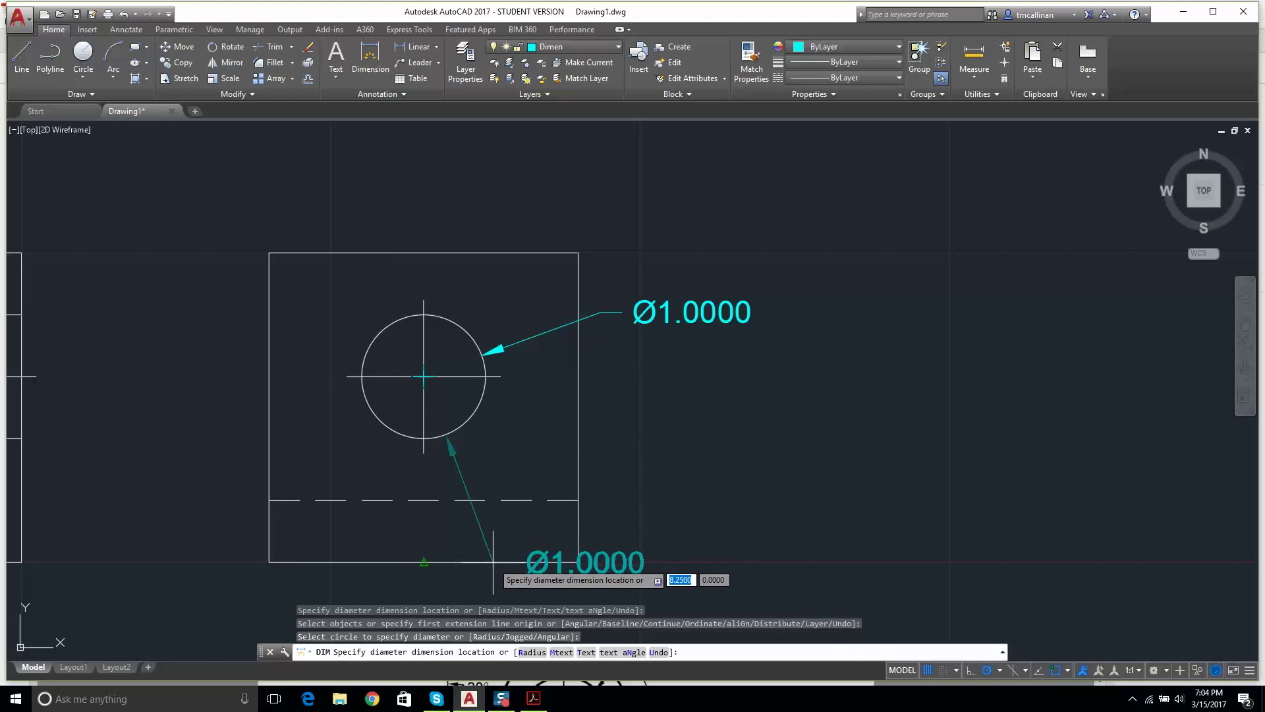
left_click(417, 561)
key("Escape")
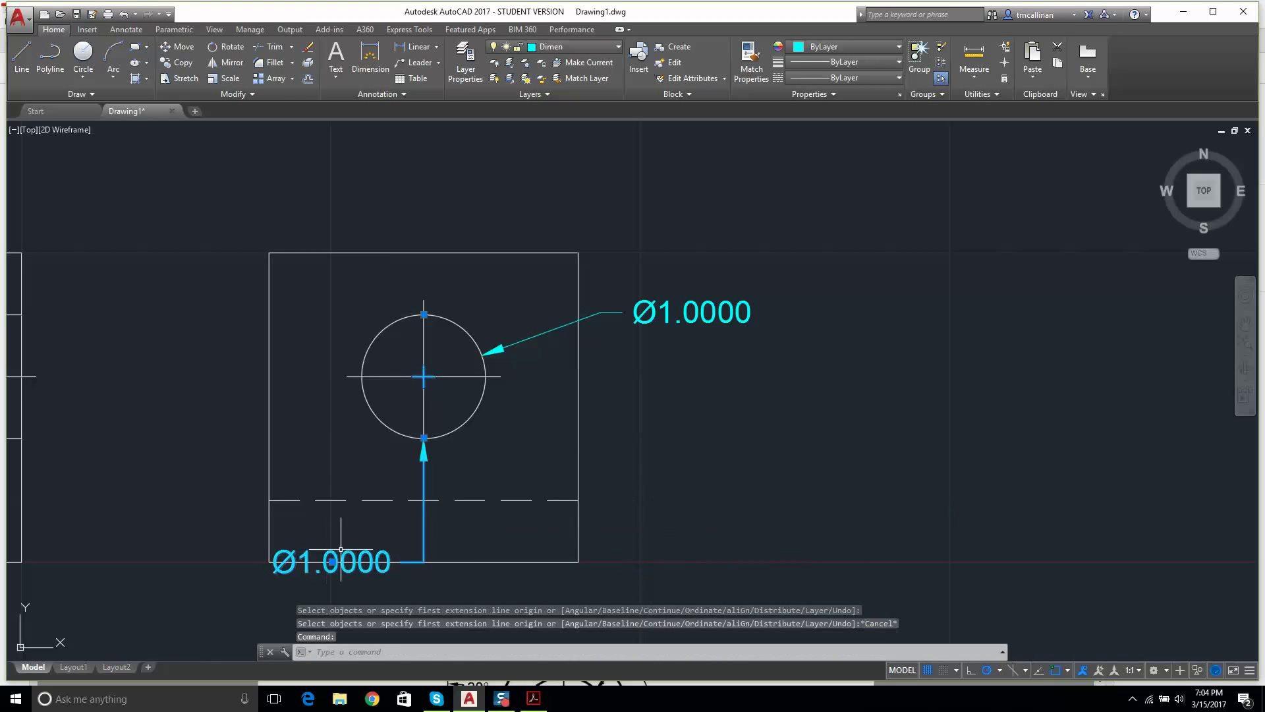
left_click(422, 533)
key("Delete")
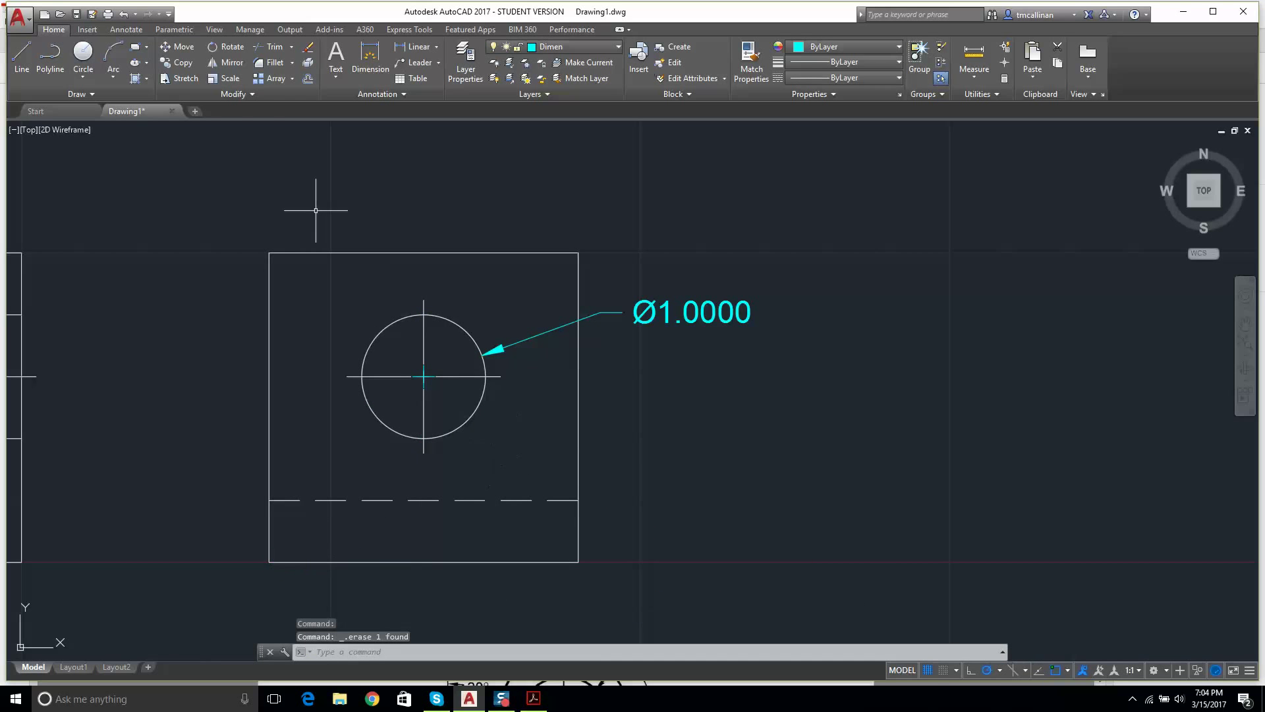
left_click(370, 58)
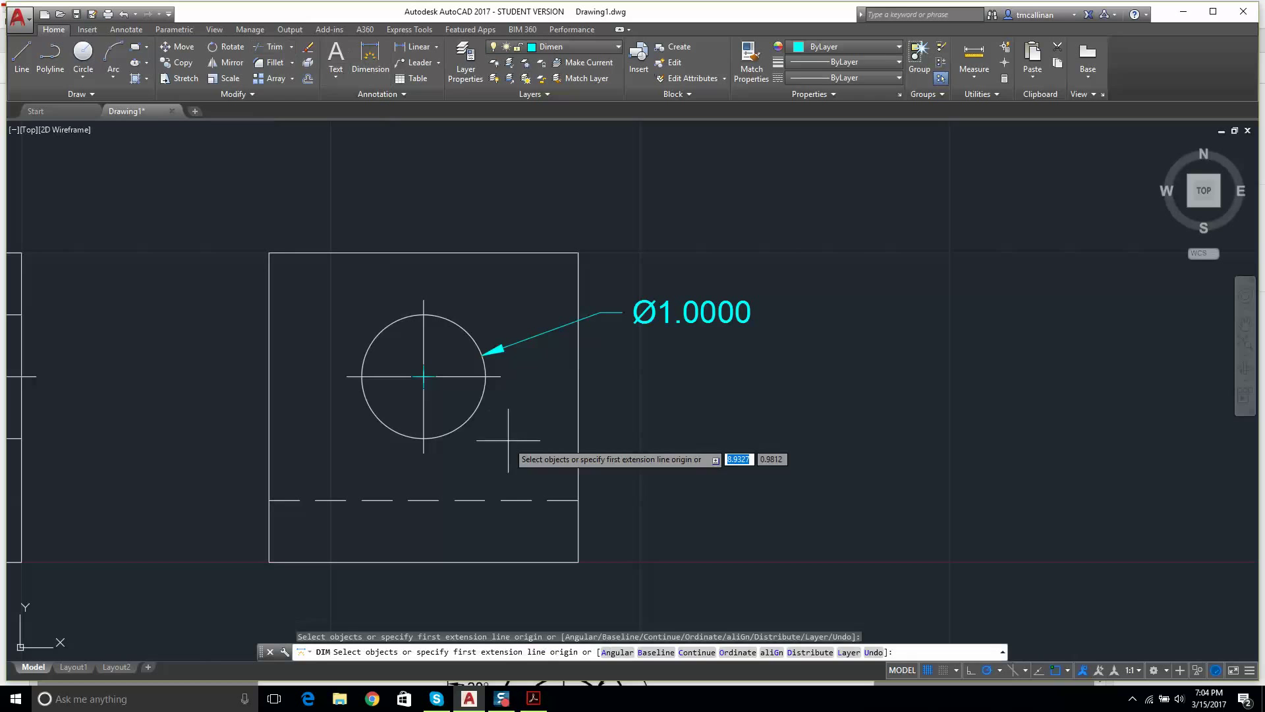
left_click(465, 422)
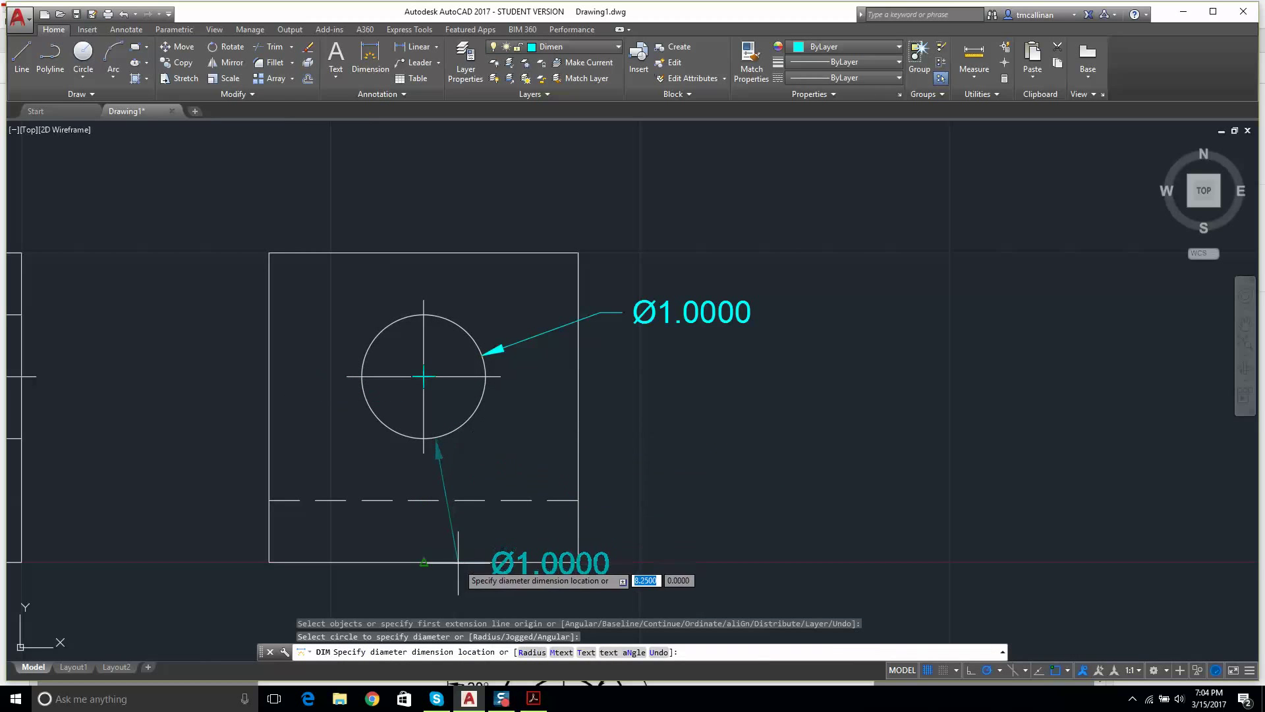
left_click(578, 561)
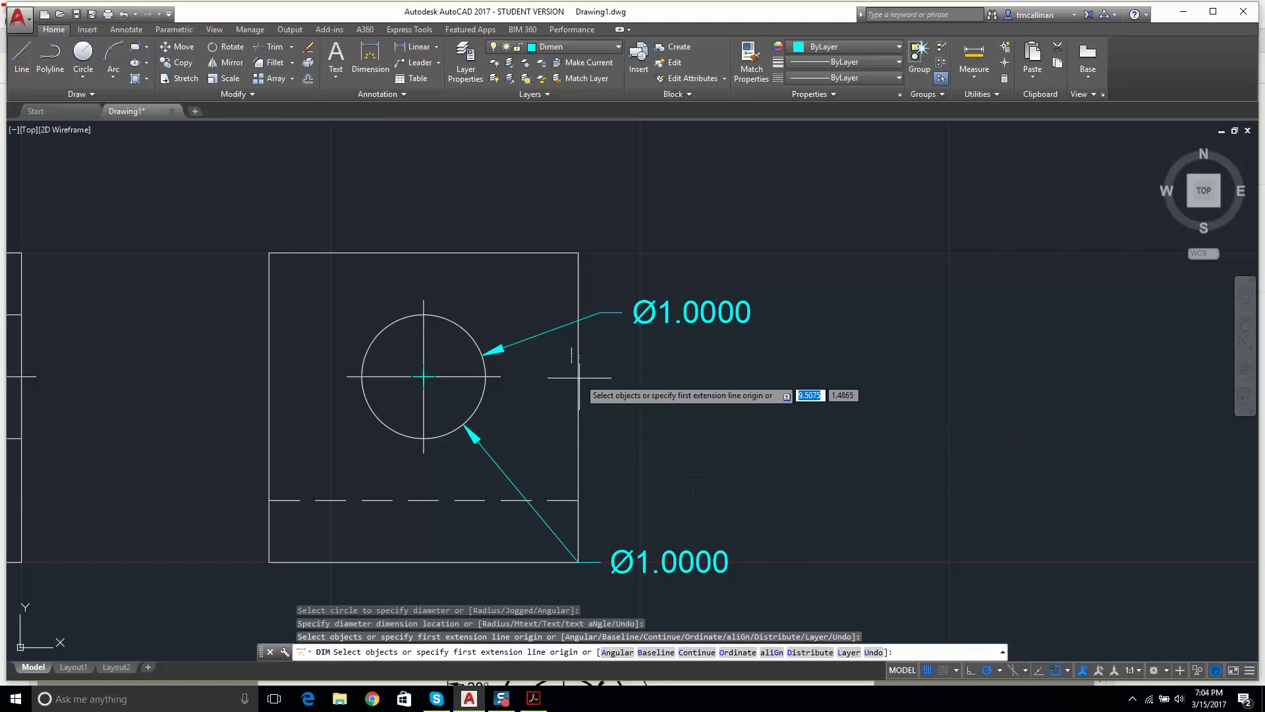
left_click(672, 575)
key("Escape")
left_click(661, 543)
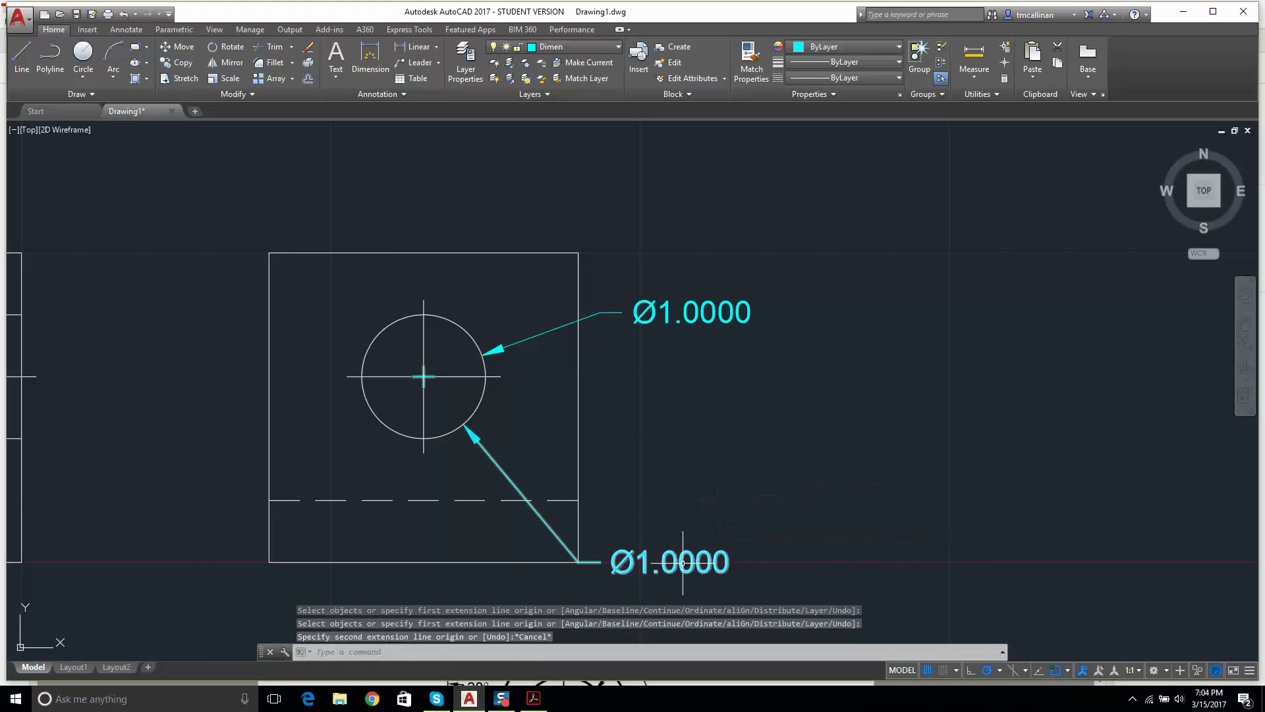
key("Delete")
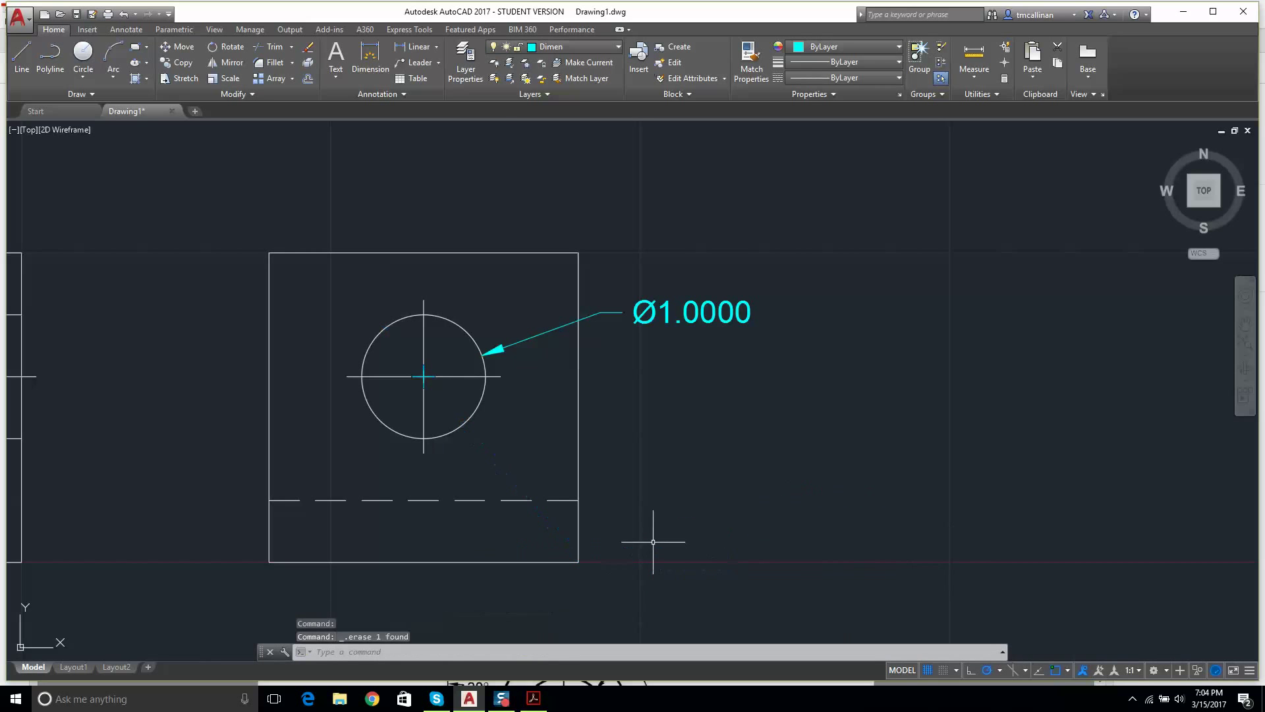
left_click(369, 59)
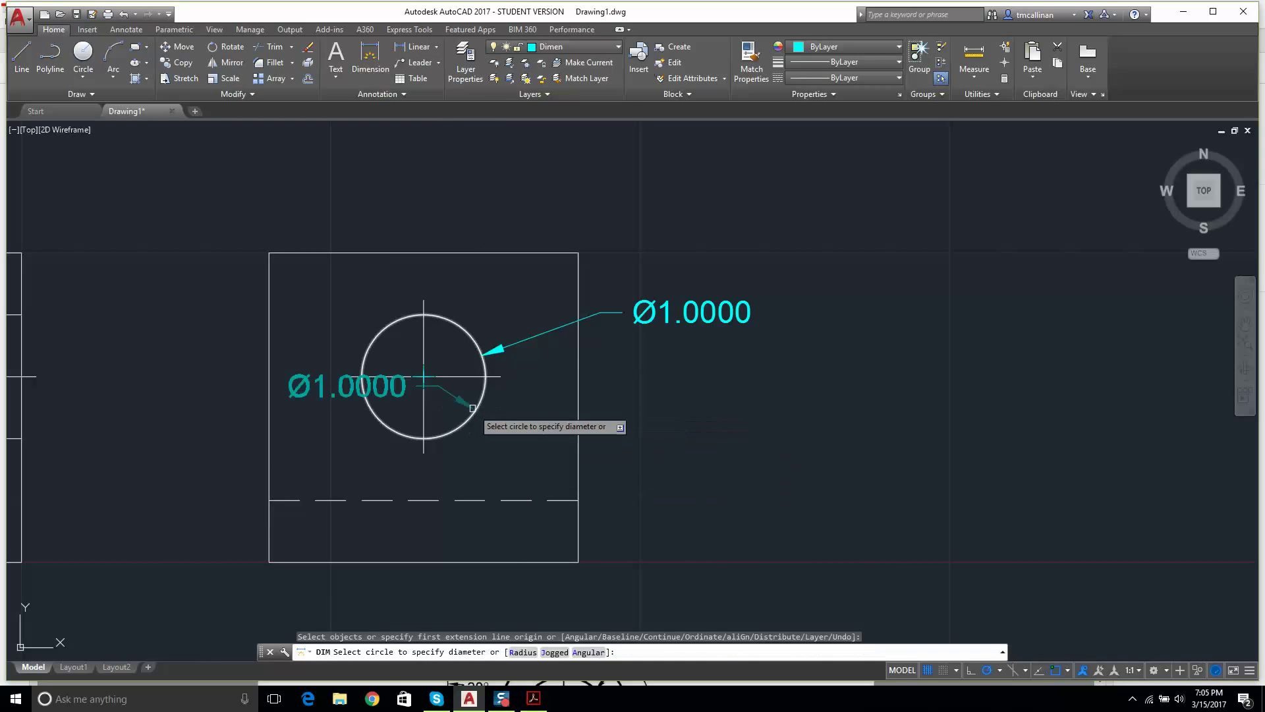
left_click(472, 408)
left_click(578, 562)
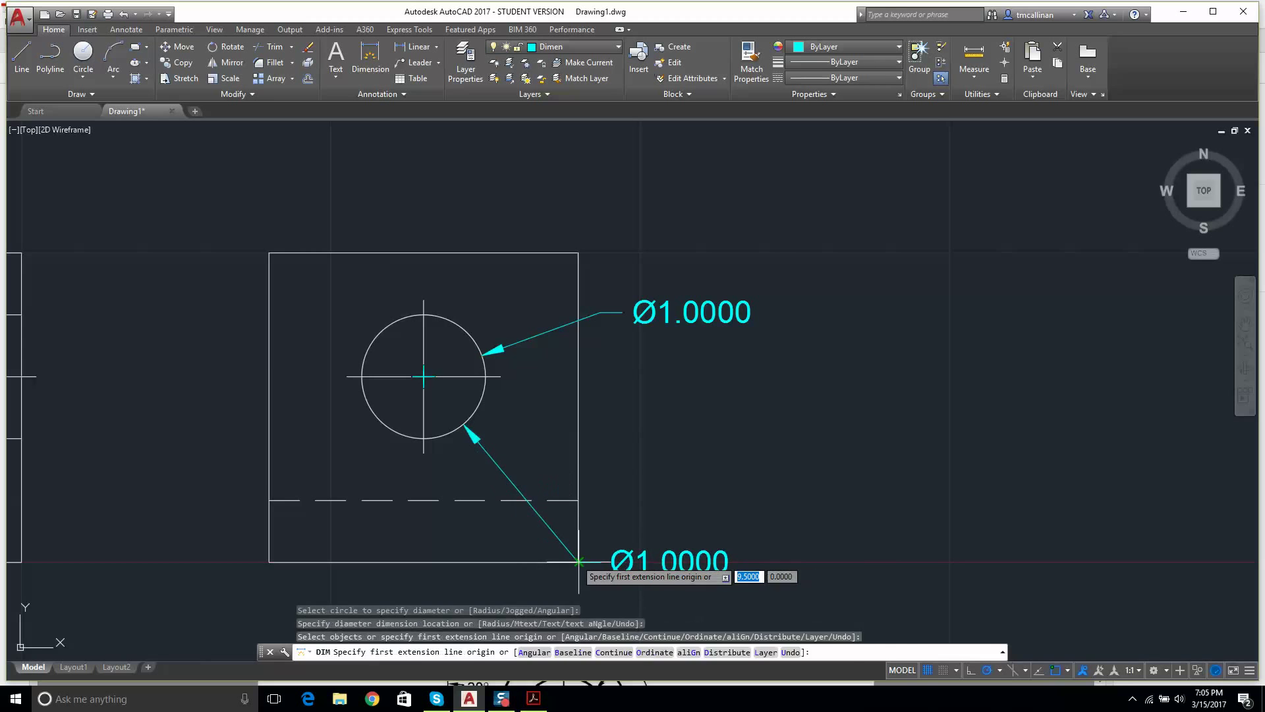
scroll(720, 435, "down", 8)
key("Escape")
key("Escape")
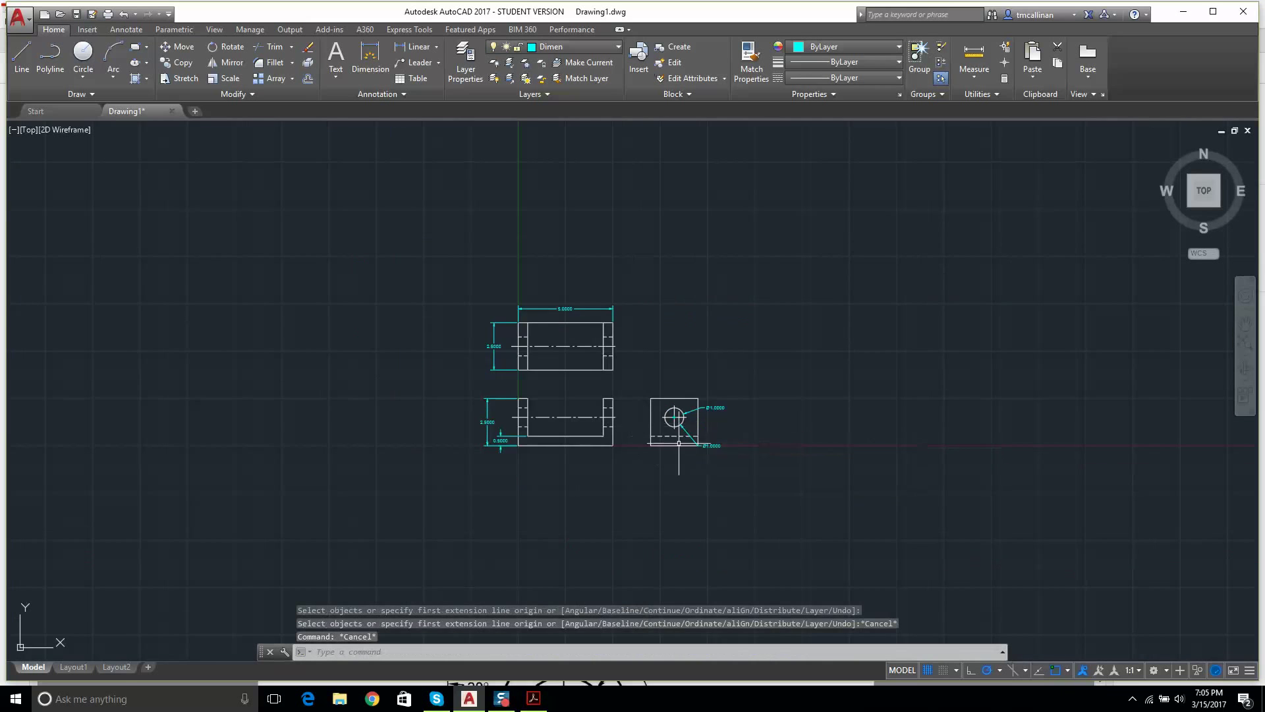
scroll(679, 443, "up", 4)
left_click(716, 445)
key("Delete")
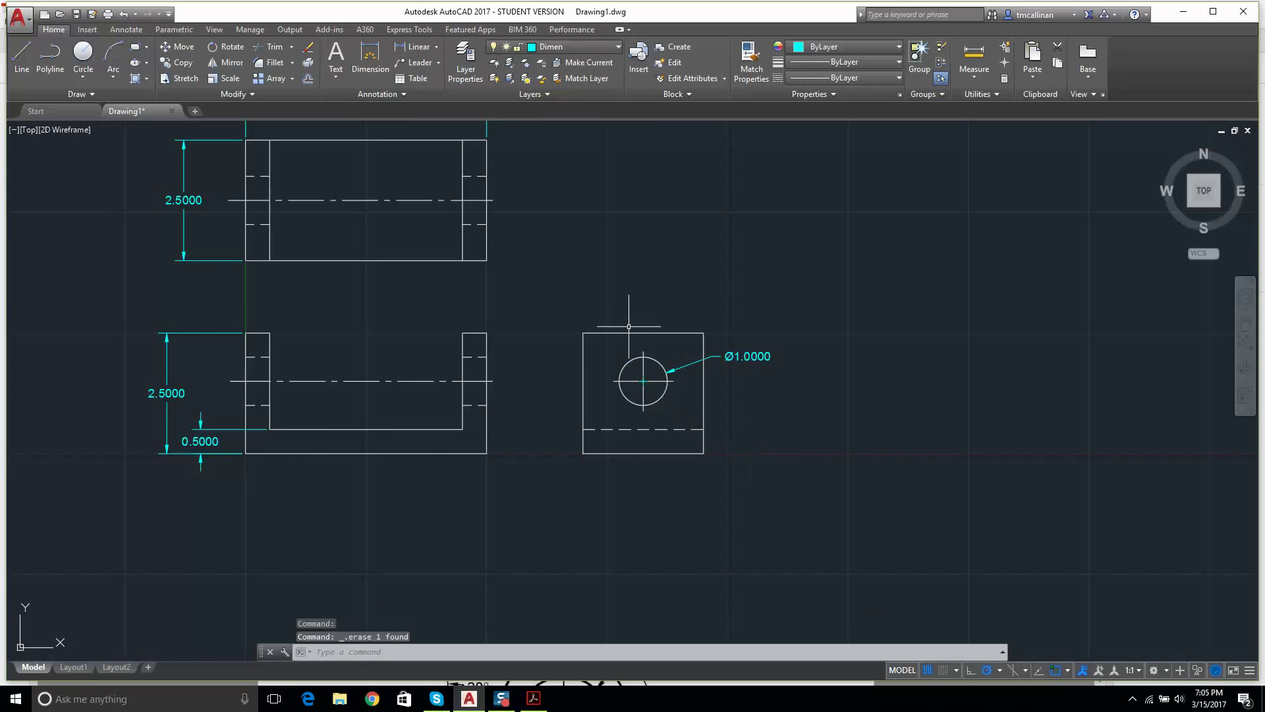
Step: Dimension the vertical distance from the hole's center to the side view's lower right corner, placing it to the right of the view
left_click(369, 59)
scroll(644, 381, "up", 10)
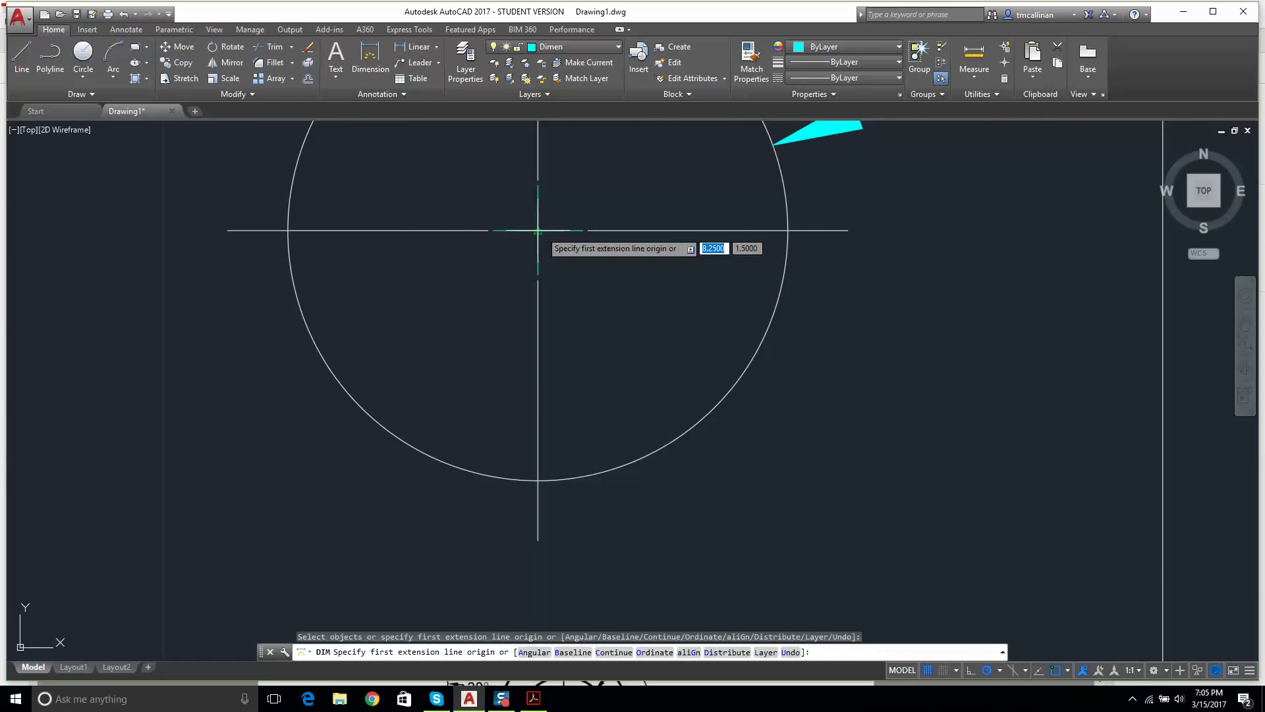
left_click(538, 231)
scroll(548, 225, "down", 8)
middle_click_drag(570, 443, 562, 248)
scroll(610, 144, "up", 2)
scroll(616, 148, "up", 4)
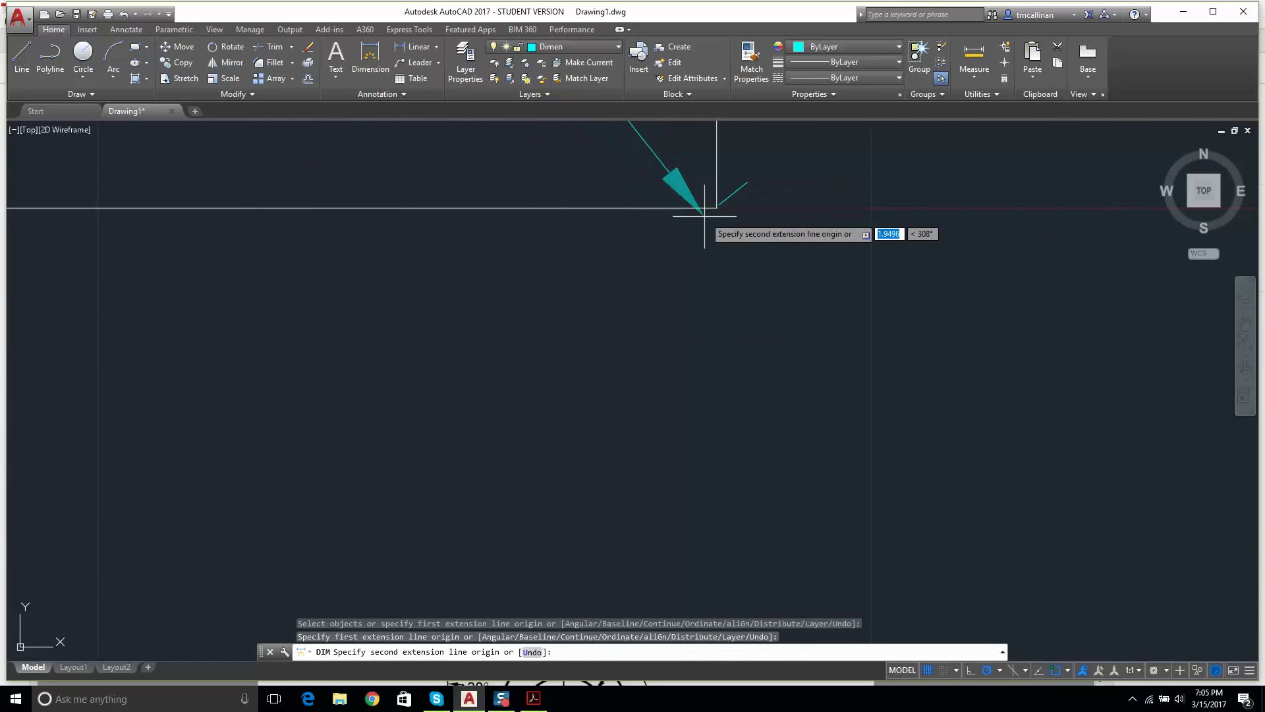
scroll(711, 210, "down", 6)
middle_click_drag(676, 218, 650, 376)
scroll(626, 360, "down", 2)
scroll(596, 292, "up", 4)
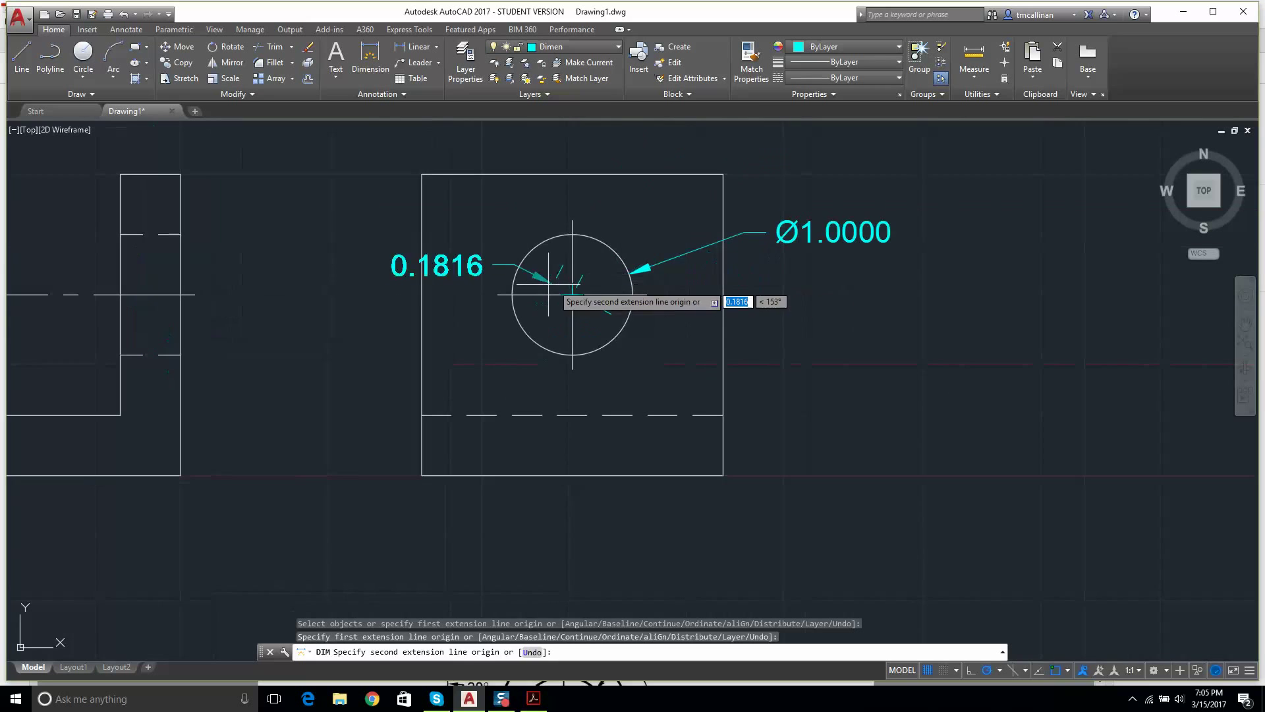
left_click(723, 475)
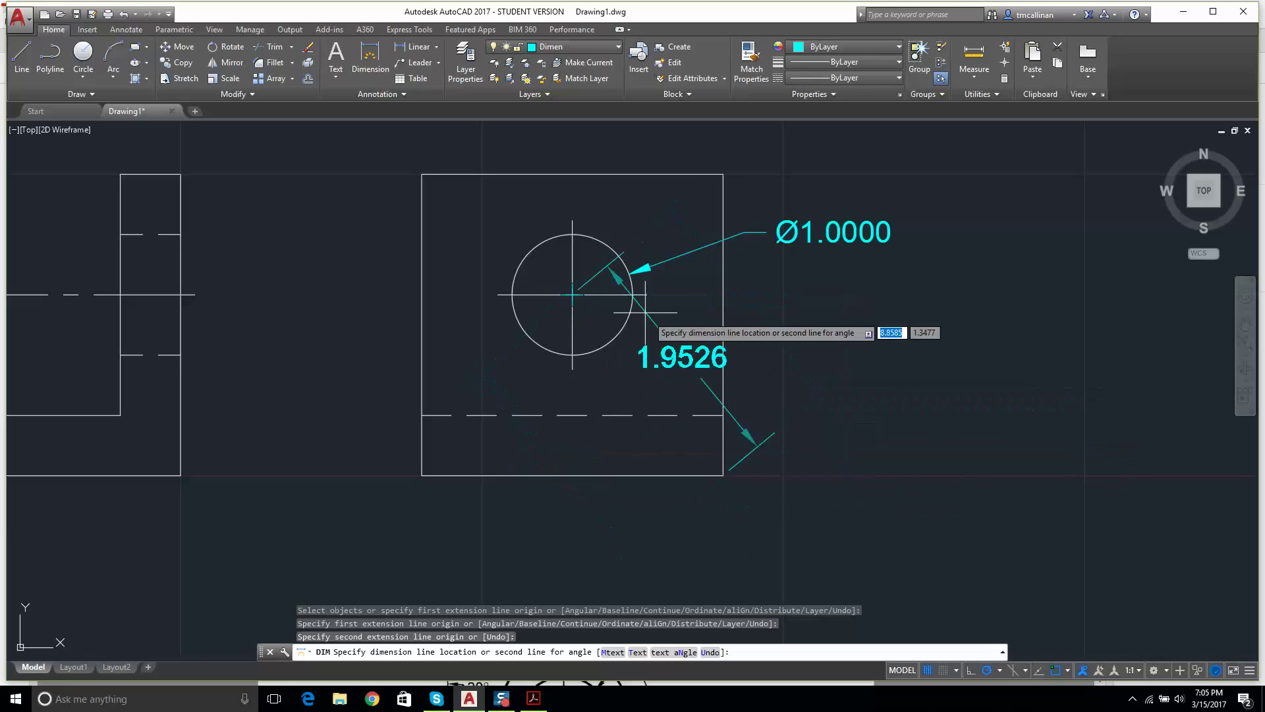
left_click(852, 407)
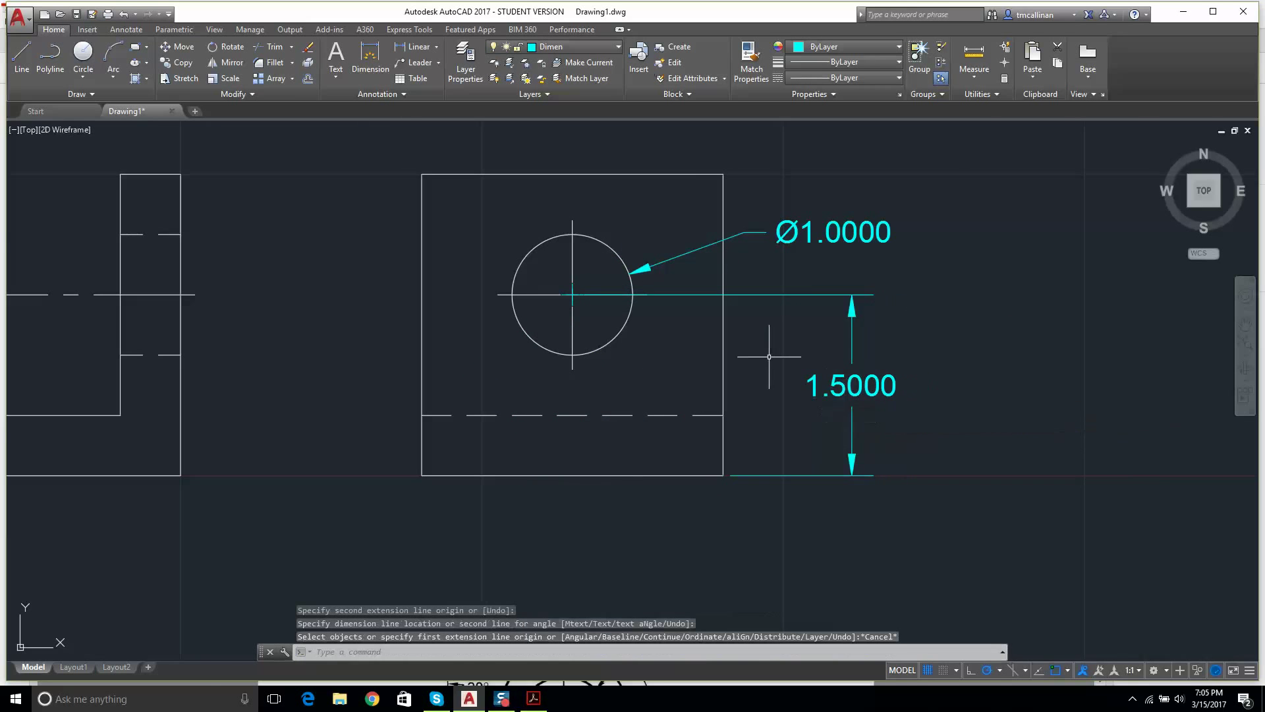
key("Escape")
Step: Dimension the horizontal distance from the hole's center to the side view's upper left corner, placing it above the view
scroll(777, 359, "down", 7)
scroll(546, 331, "up", 3)
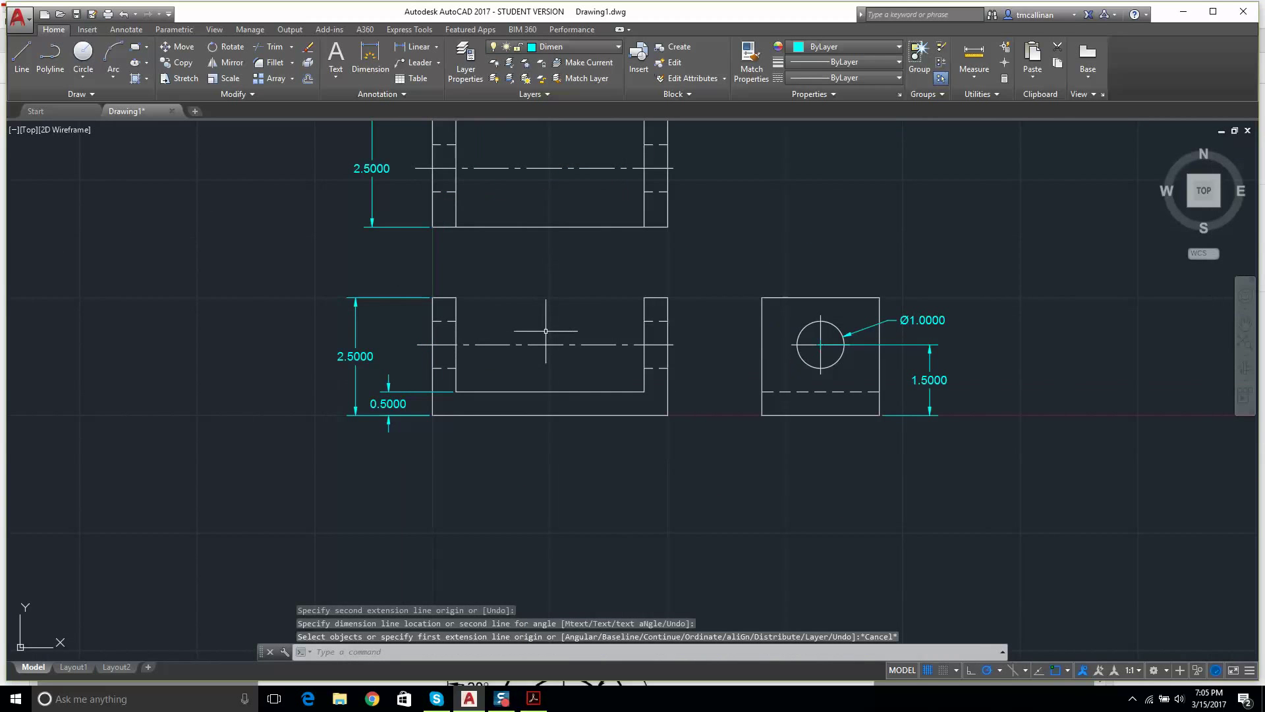
scroll(882, 332, "up", 2)
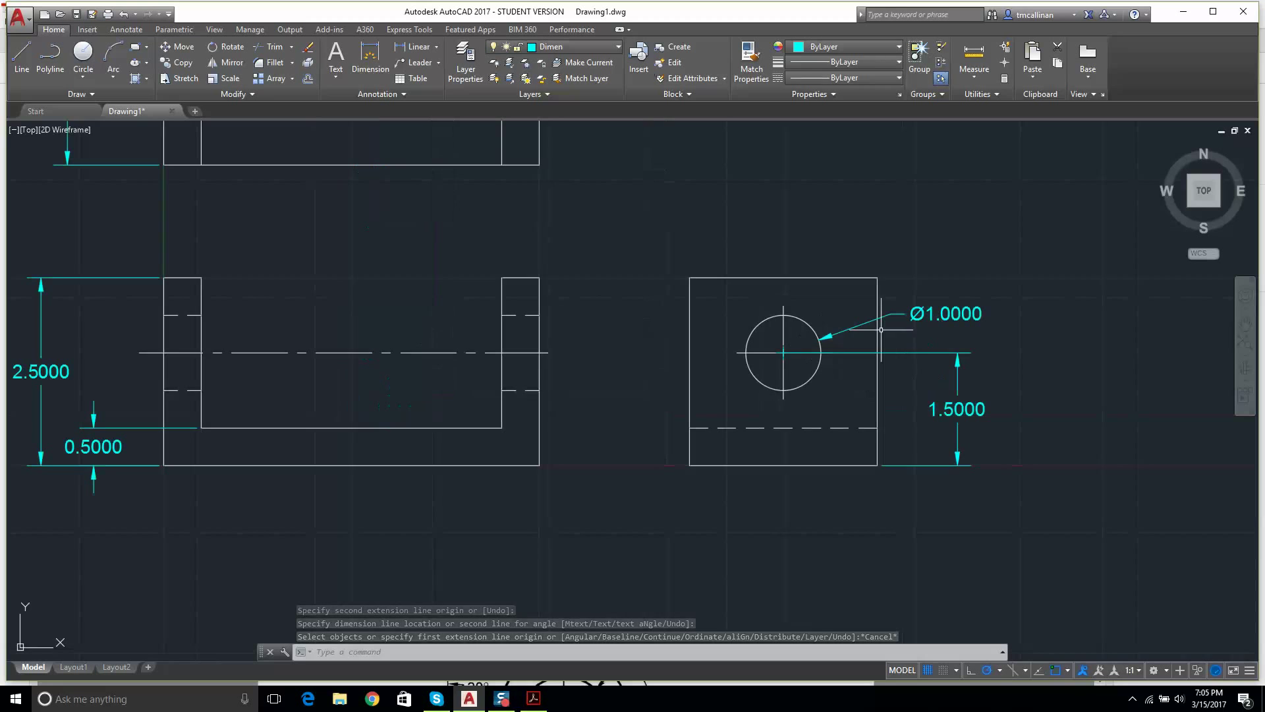
left_click(371, 56)
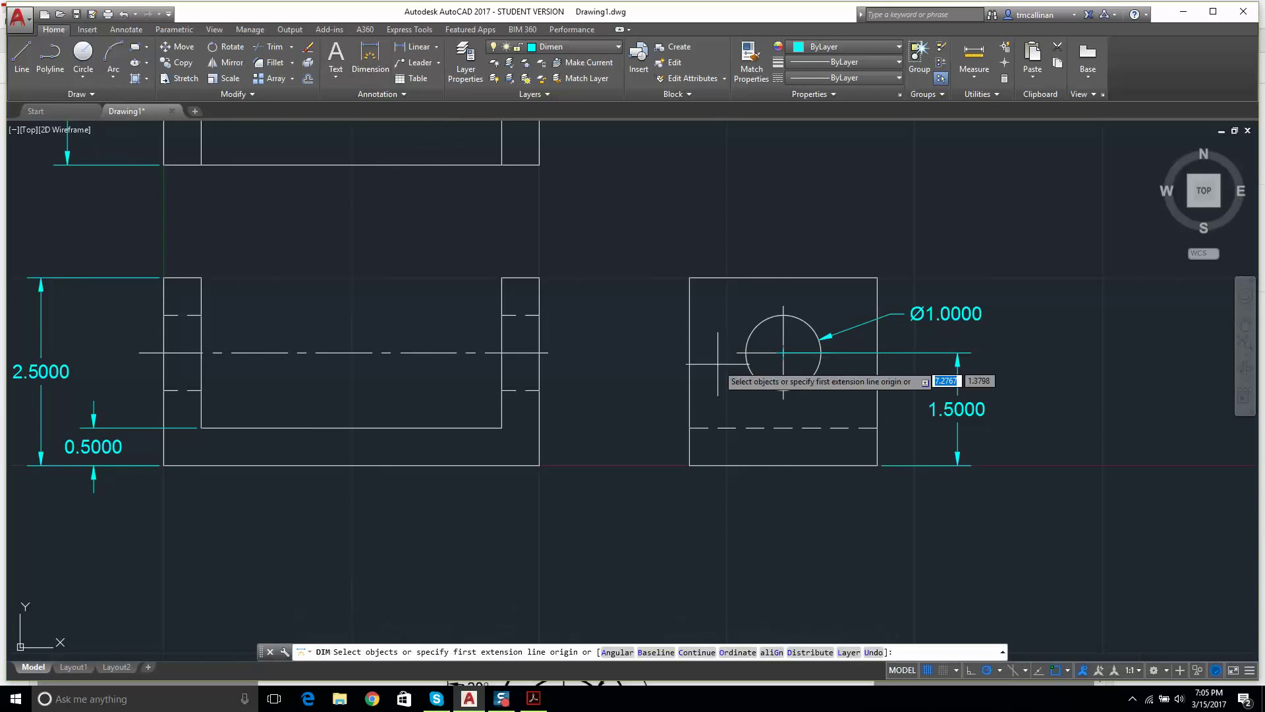
left_click(784, 353)
left_click(690, 278)
left_click(679, 201)
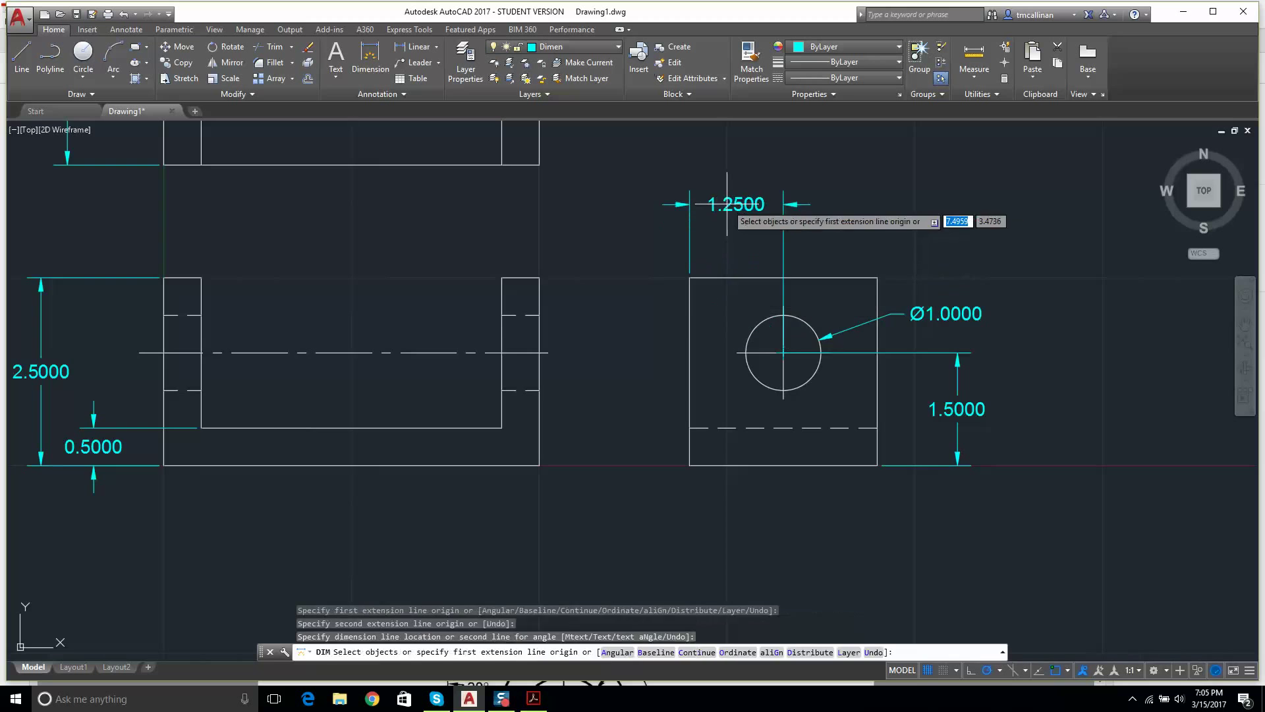
key("Escape")
Step: Dimension the left wall's thickness in the top view, placing the dimension just below the view
scroll(686, 305, "down", 4)
scroll(685, 304, "up", 4)
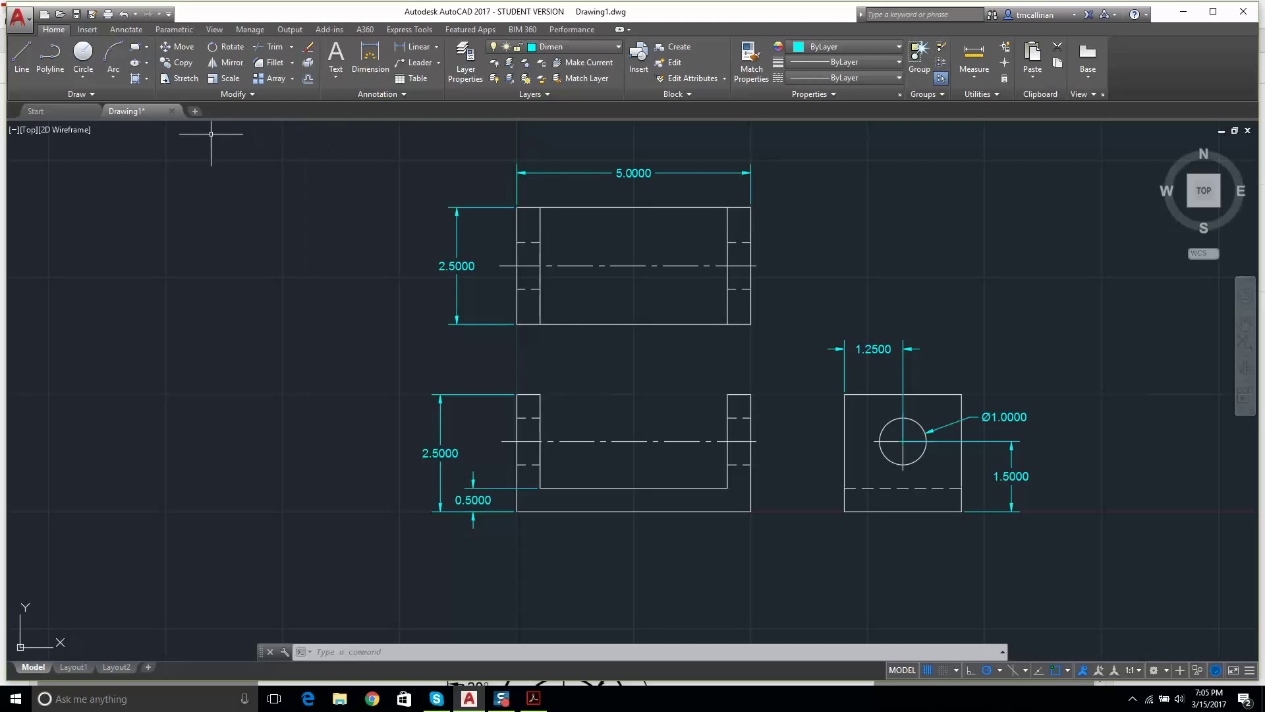
left_click(387, 57)
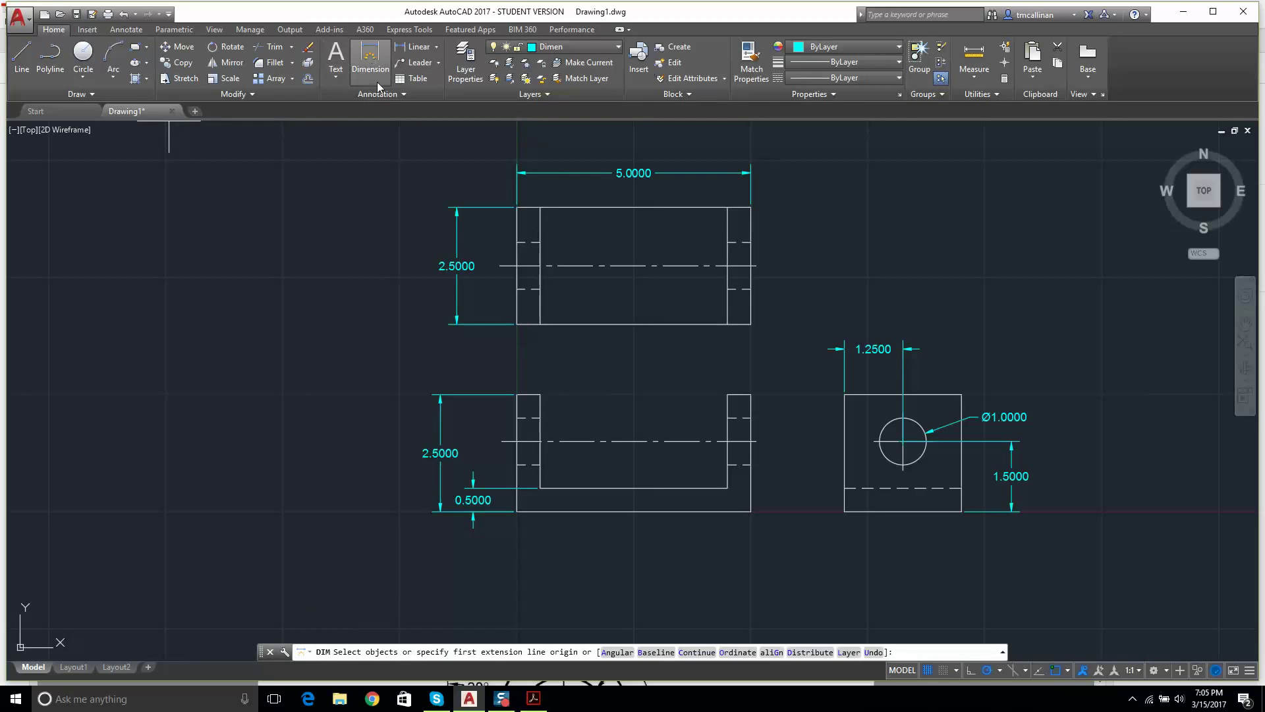
scroll(522, 316, "up", 6)
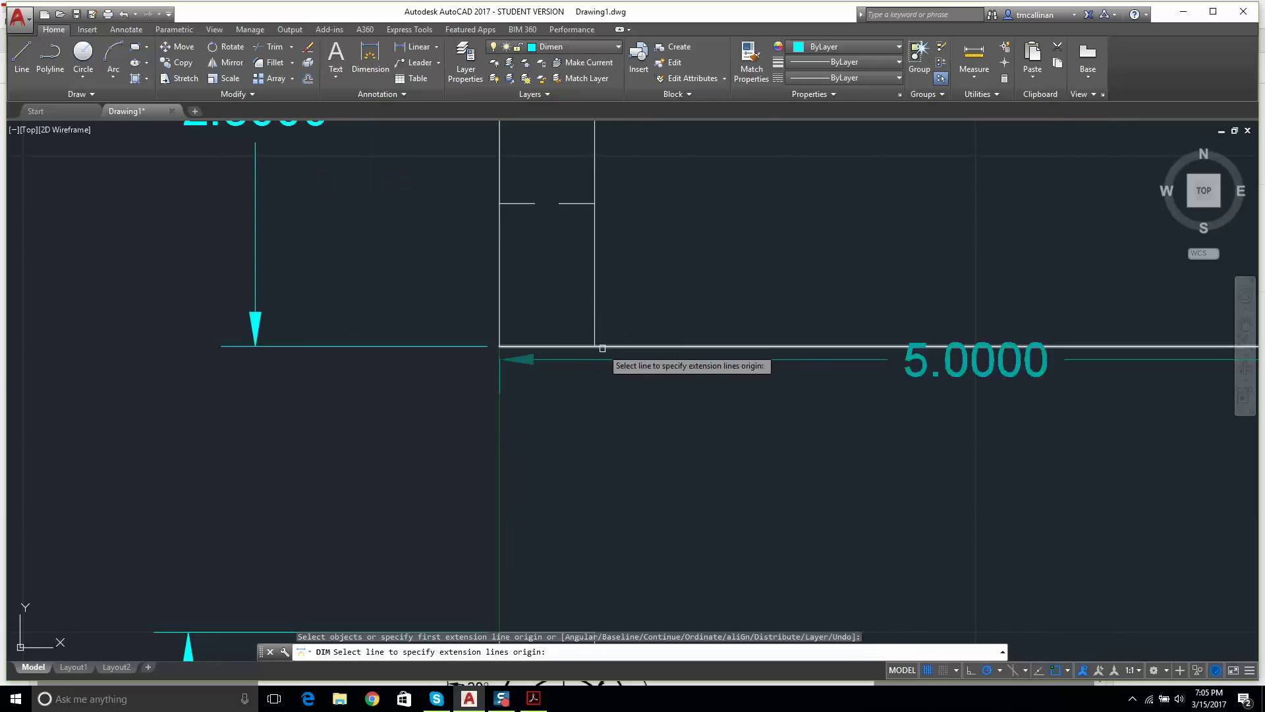
left_click(595, 306)
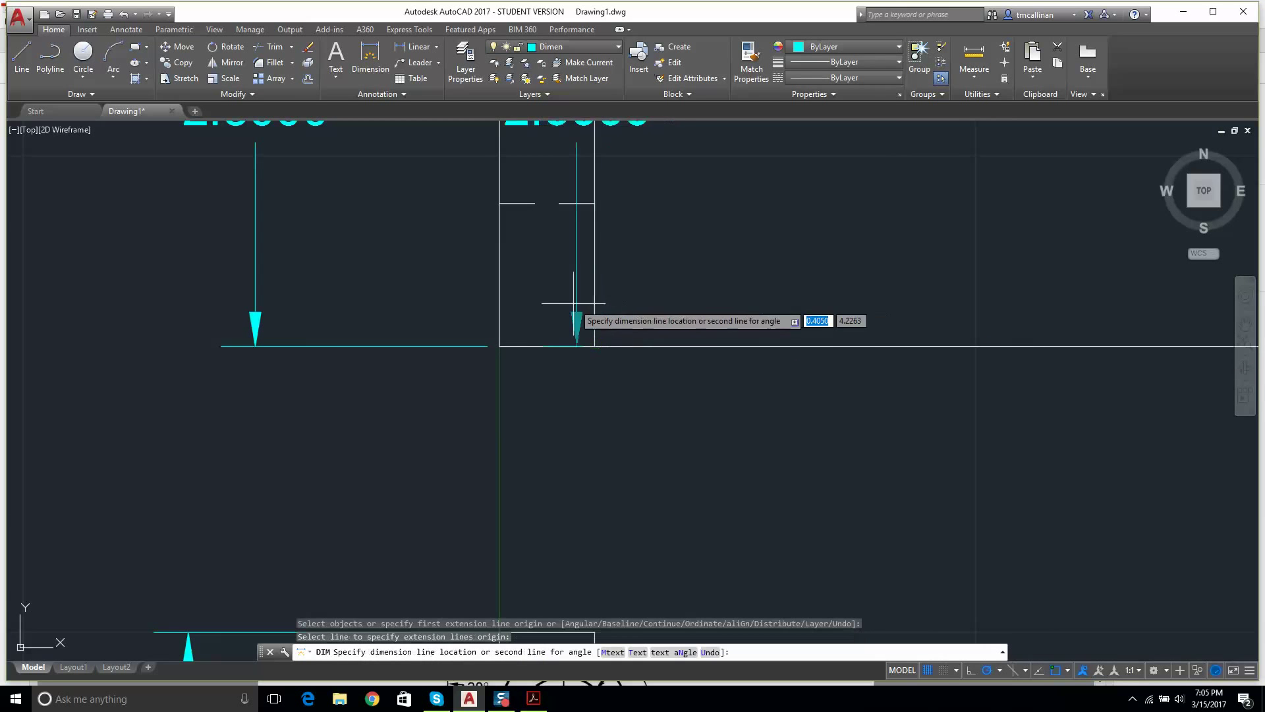
left_click(499, 287)
left_click(394, 469)
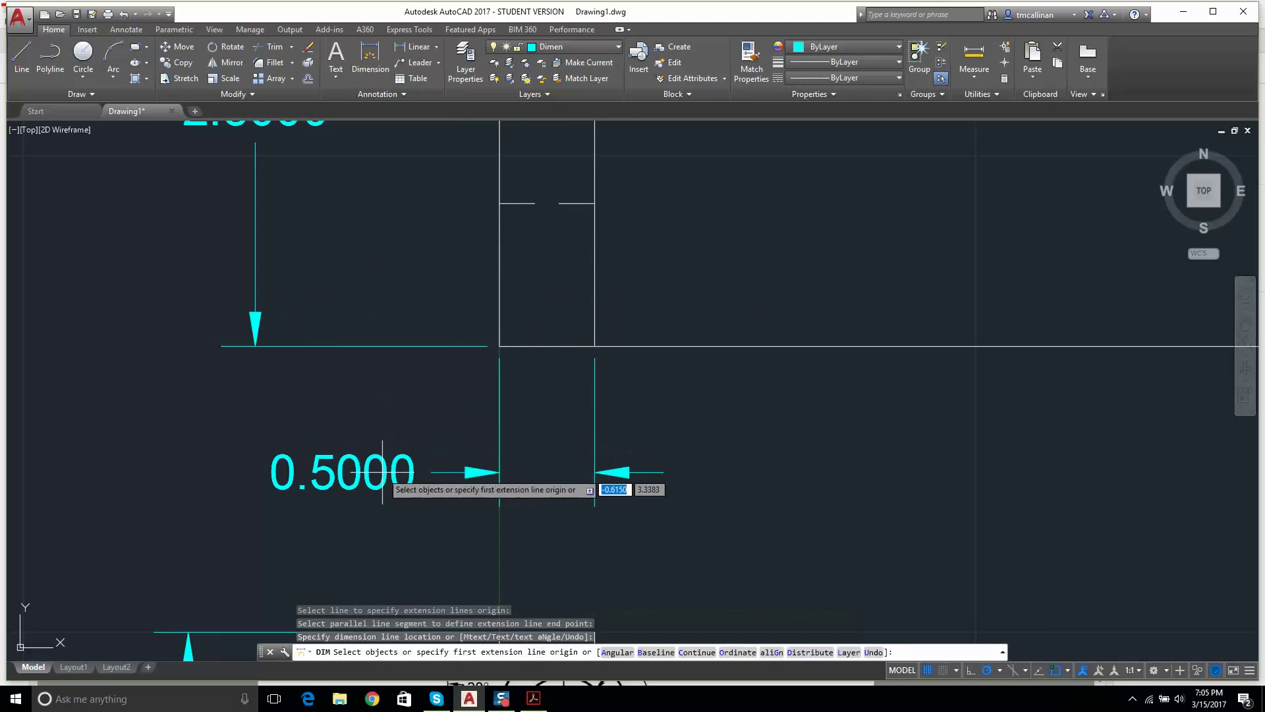
scroll(491, 406, "down", 8)
key("Escape")
key("Escape")
Step: Set the Standard dimension style's linear primary units precision to 0.00
scroll(491, 406, "up", 2)
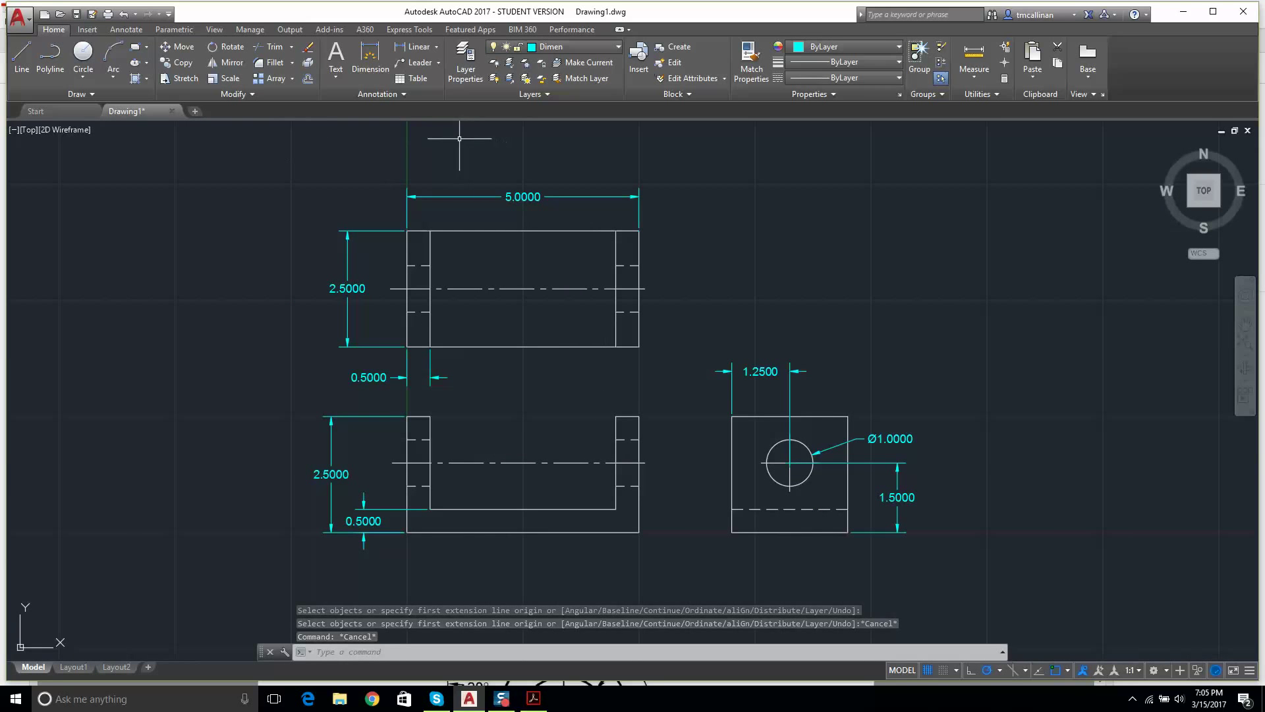
left_click(369, 93)
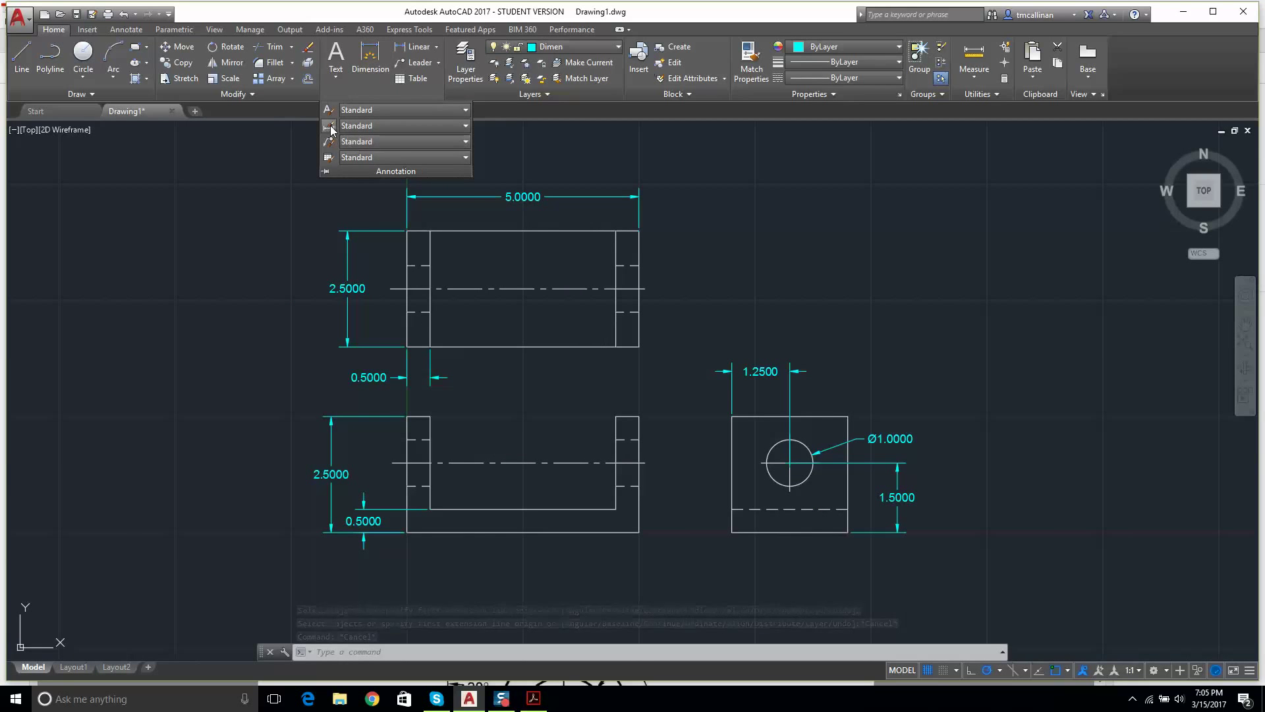
left_click(330, 126)
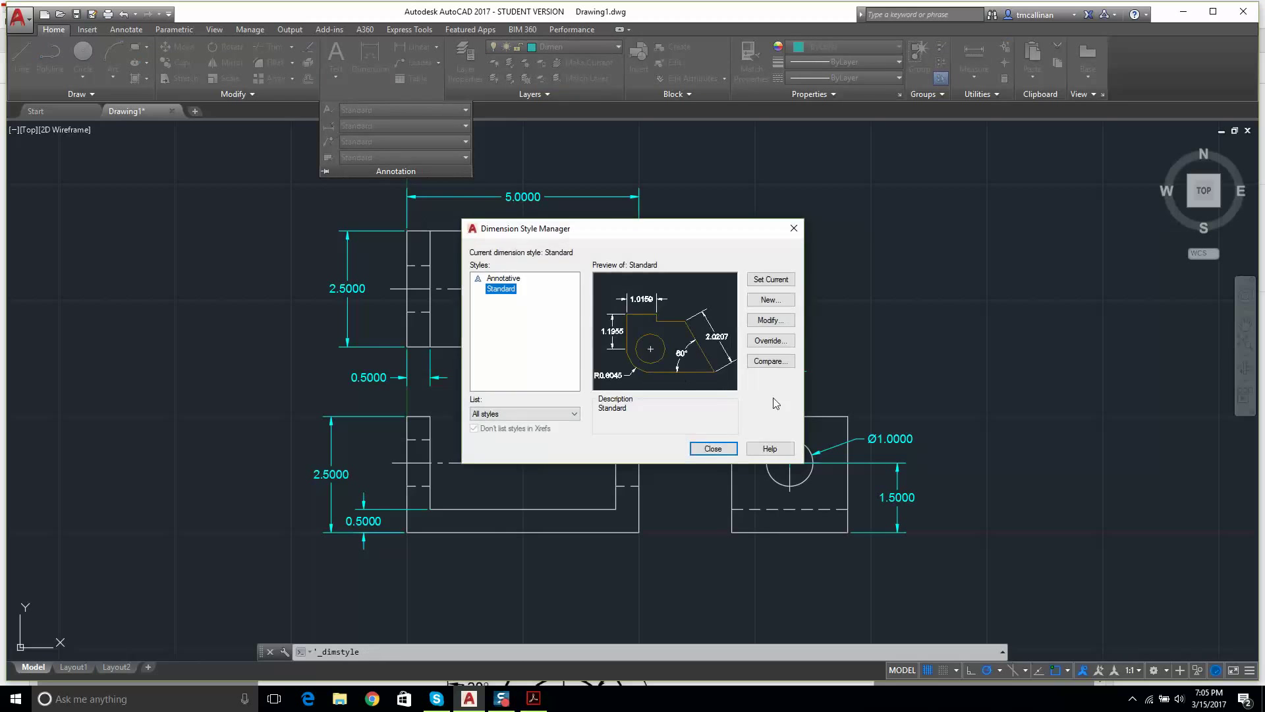
left_click(782, 323)
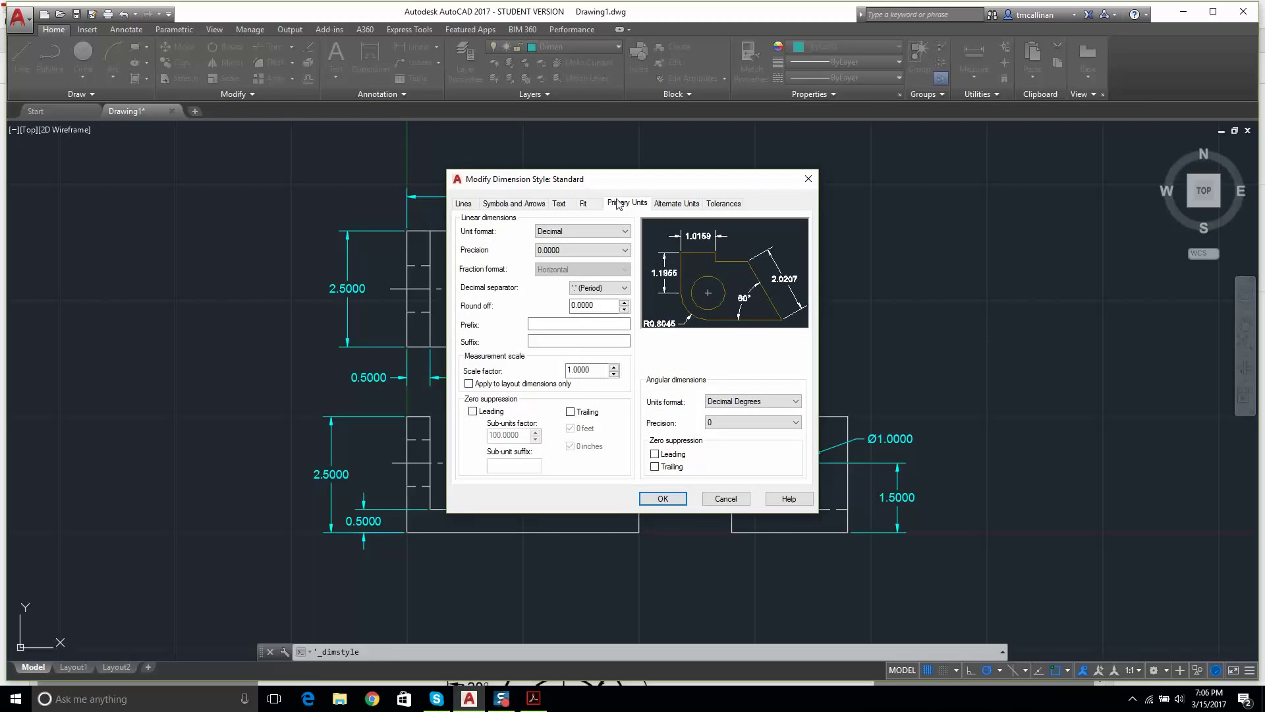
left_click(565, 233)
left_click(567, 252)
left_click(570, 251)
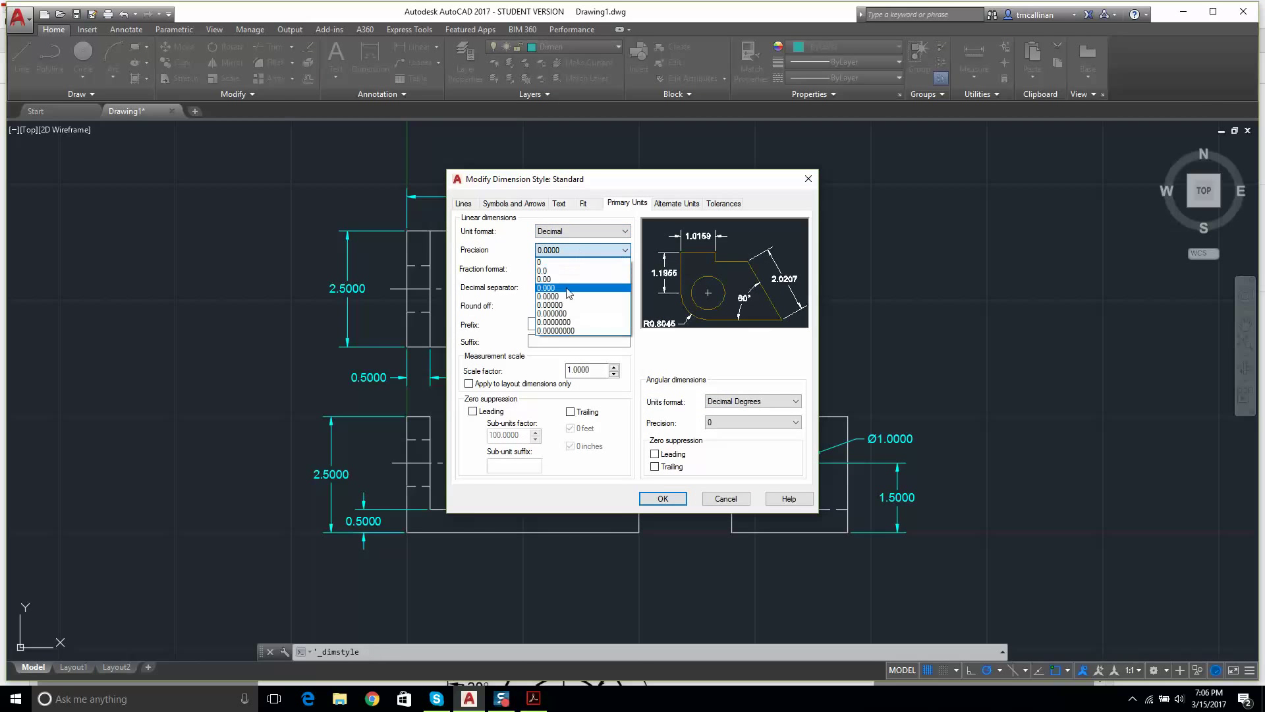
left_click(564, 280)
left_click(664, 498)
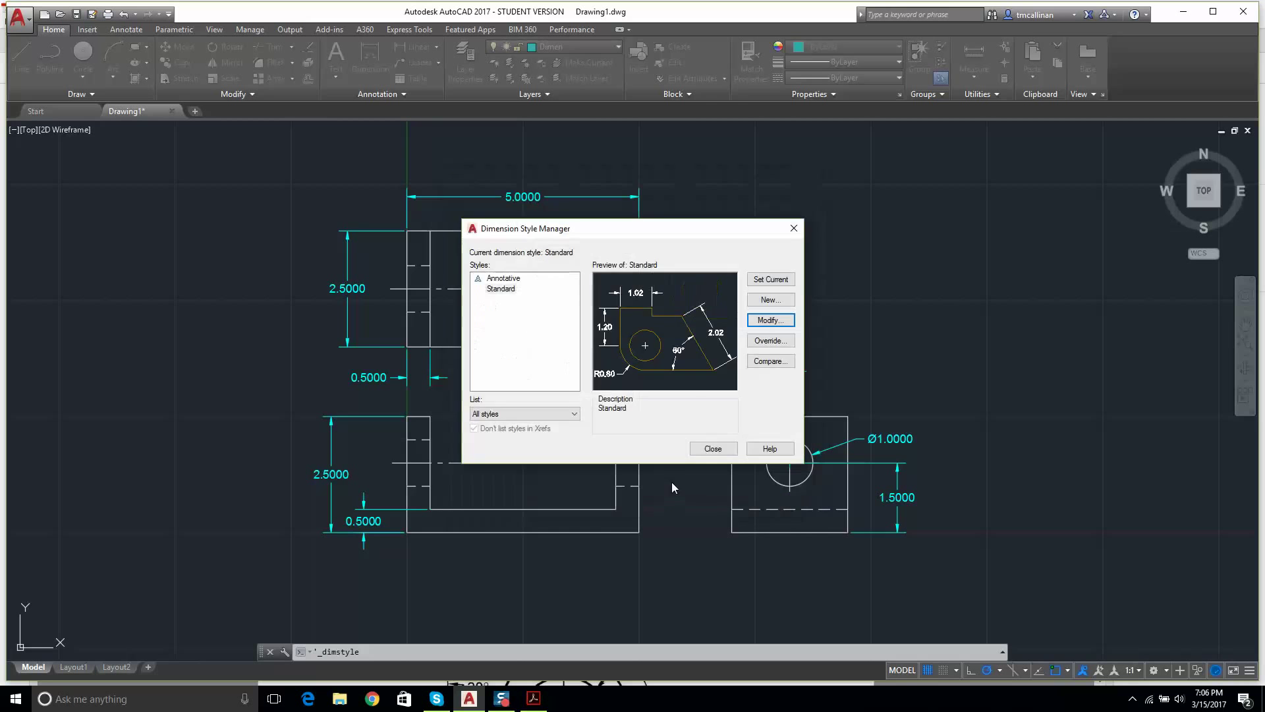
left_click(718, 448)
left_click(715, 446)
Step: Look over the dimensioned views and compare them with the Example 3 drawing in Adobe Acrobat Reader, returning to AutoCAD
scroll(598, 333, "down", 2)
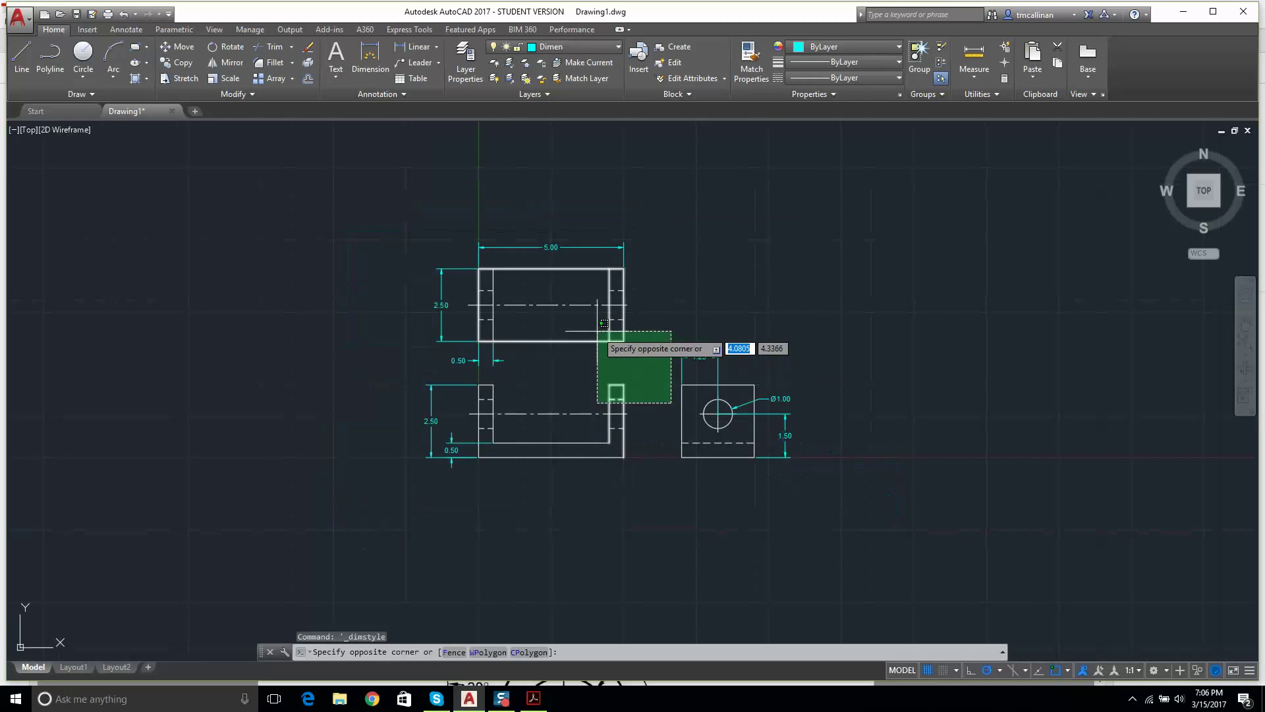
scroll(635, 346, "up", 2)
key("Escape")
scroll(655, 305, "down", 3)
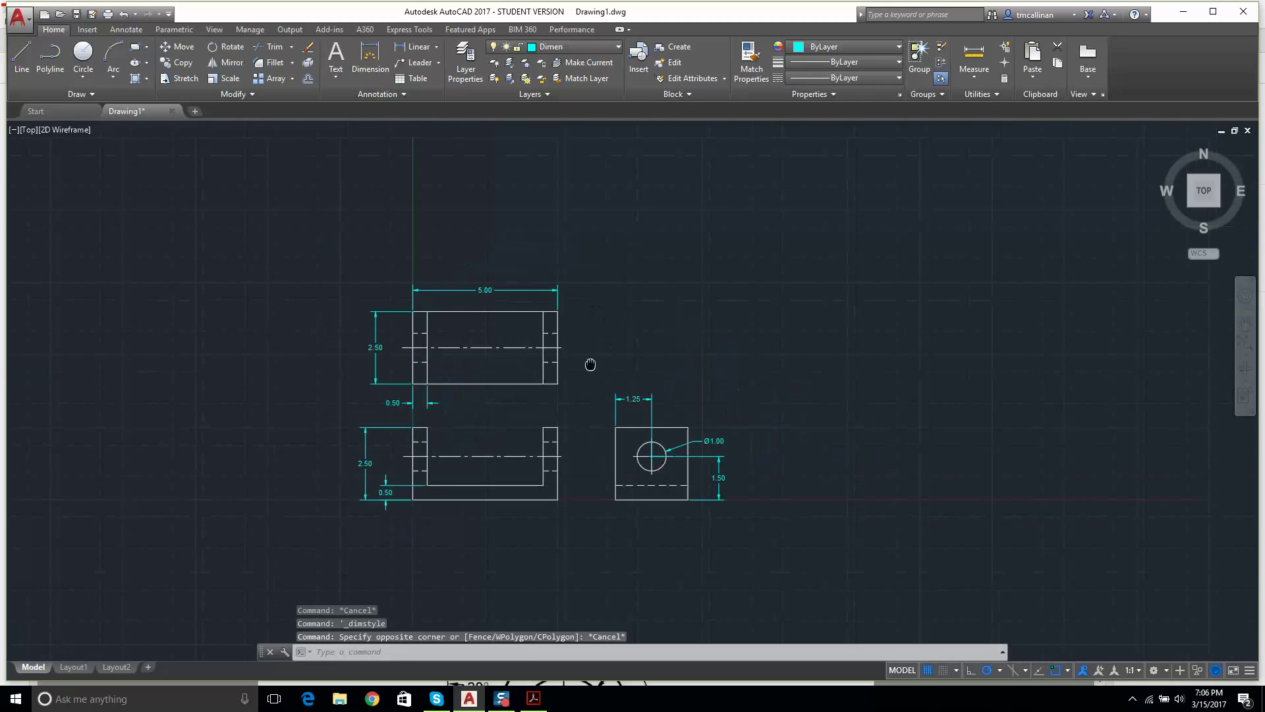
scroll(480, 402, "up", 2)
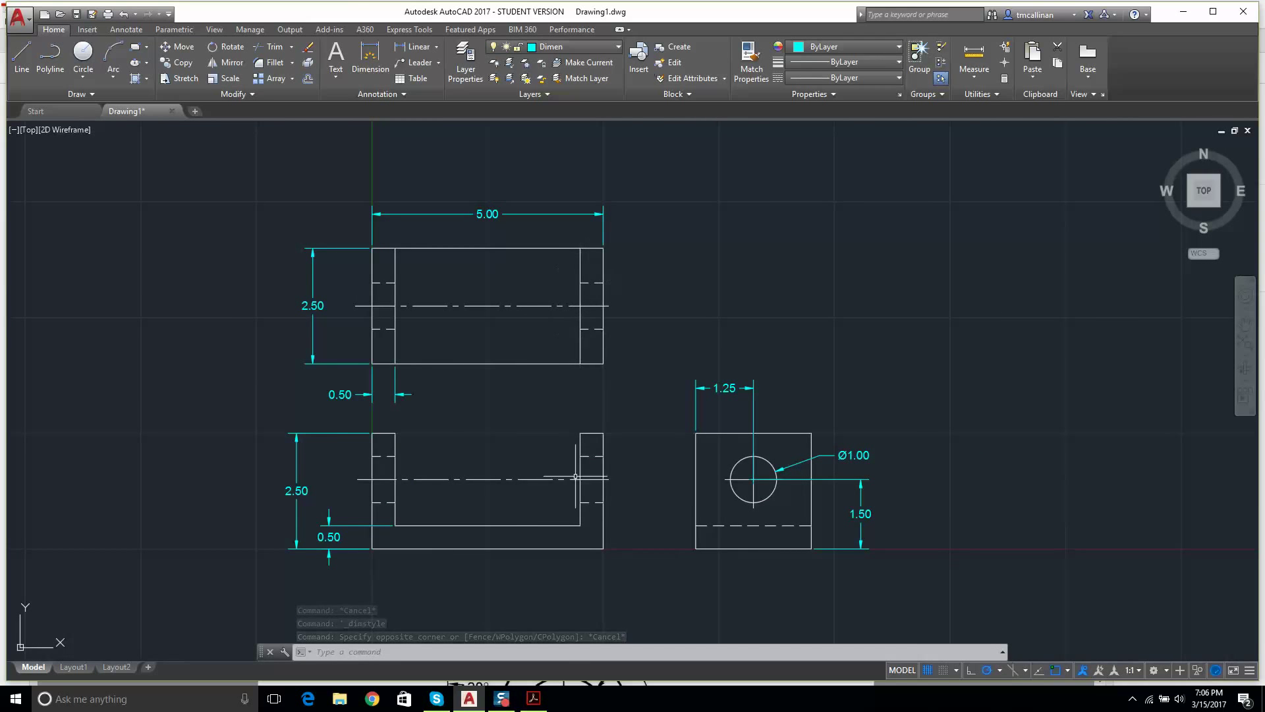
left_click(533, 700)
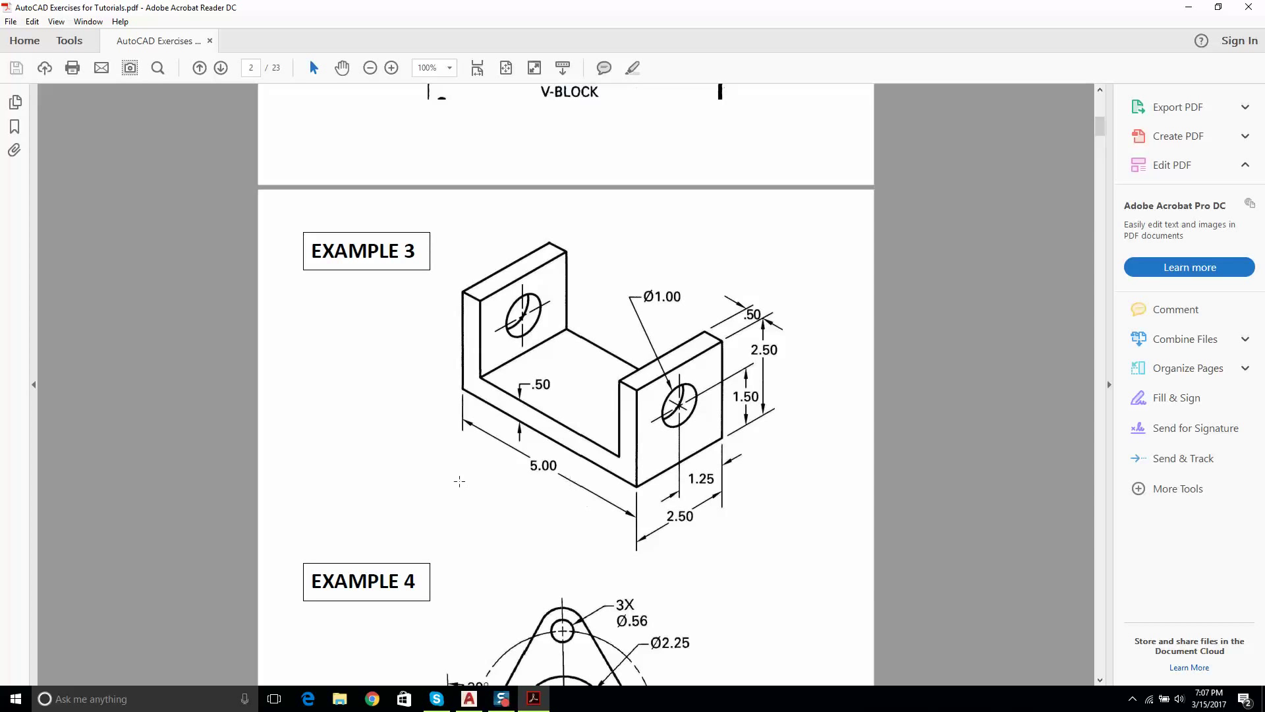
left_click(469, 700)
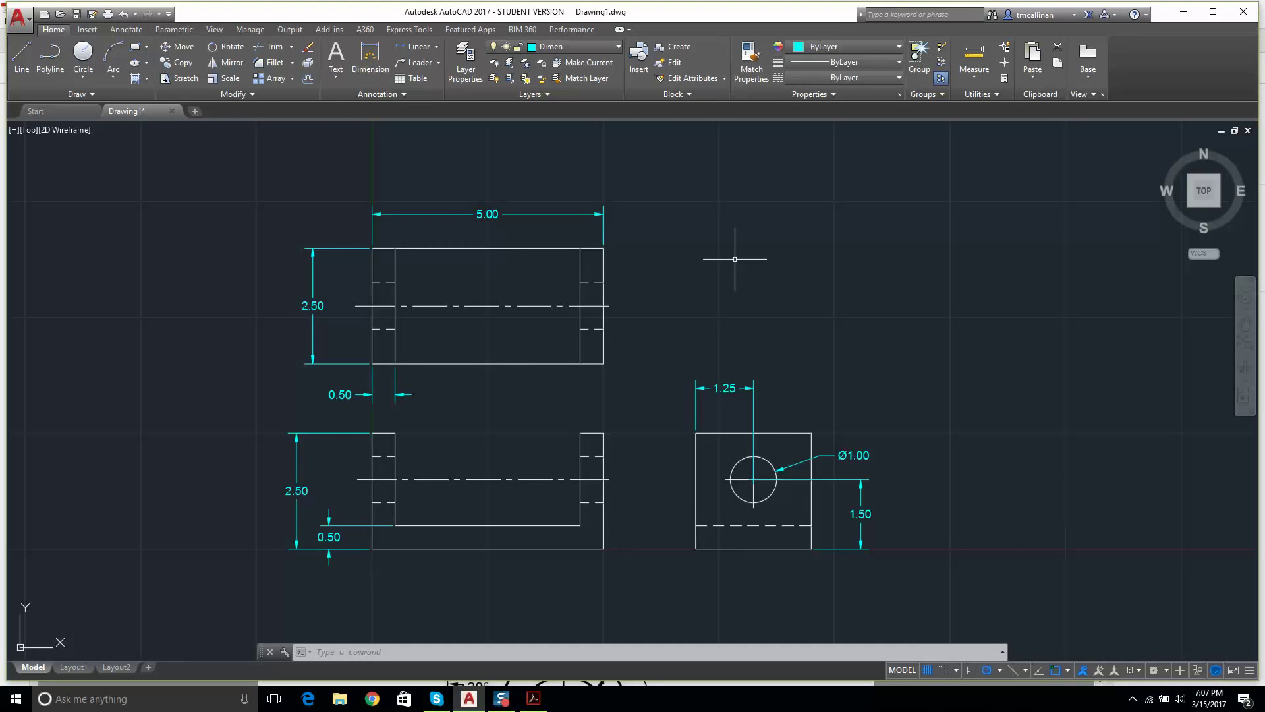
scroll(720, 251, "down", 4)
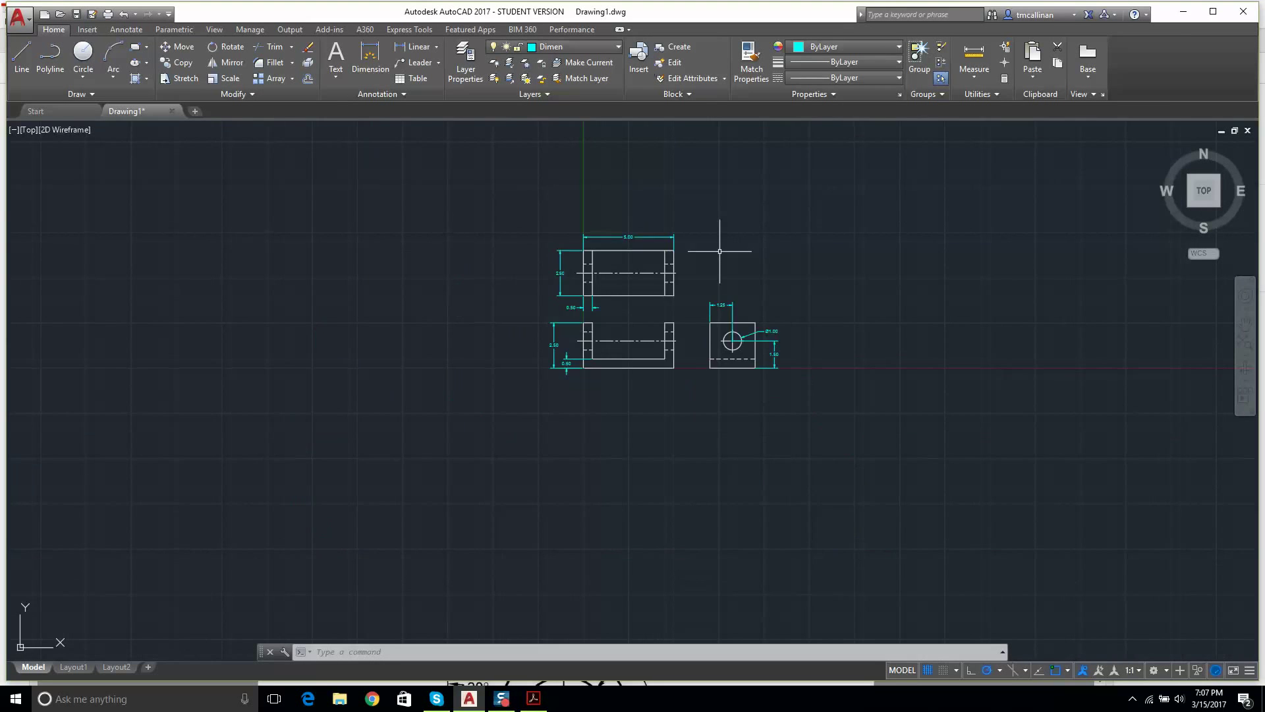
scroll(719, 251, "up", 2)
scroll(740, 249, "up", 2)
scroll(743, 263, "down", 2)
mouse_move(740, 262)
middle_mouse_down()
mouse_move(762, 270)
mouse_move(593, 291)
middle_mouse_up()
scroll(697, 279, "down", 2)
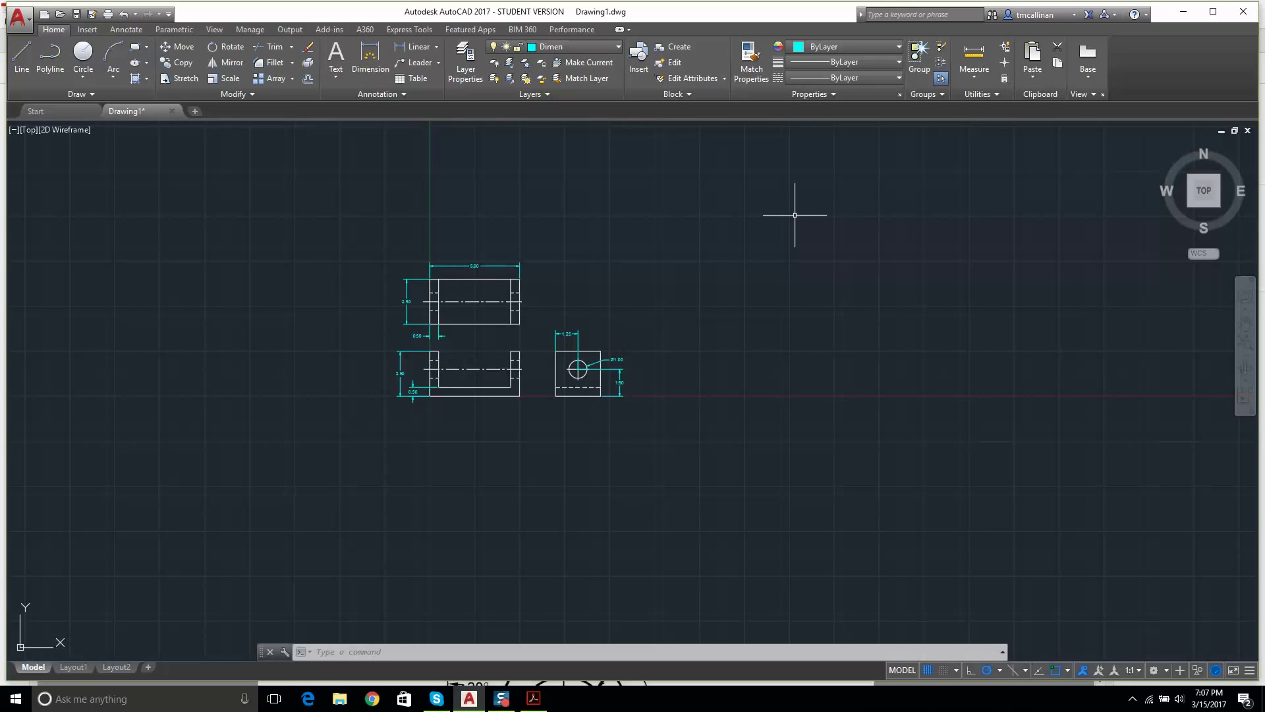
scroll(800, 215, "up", 3)
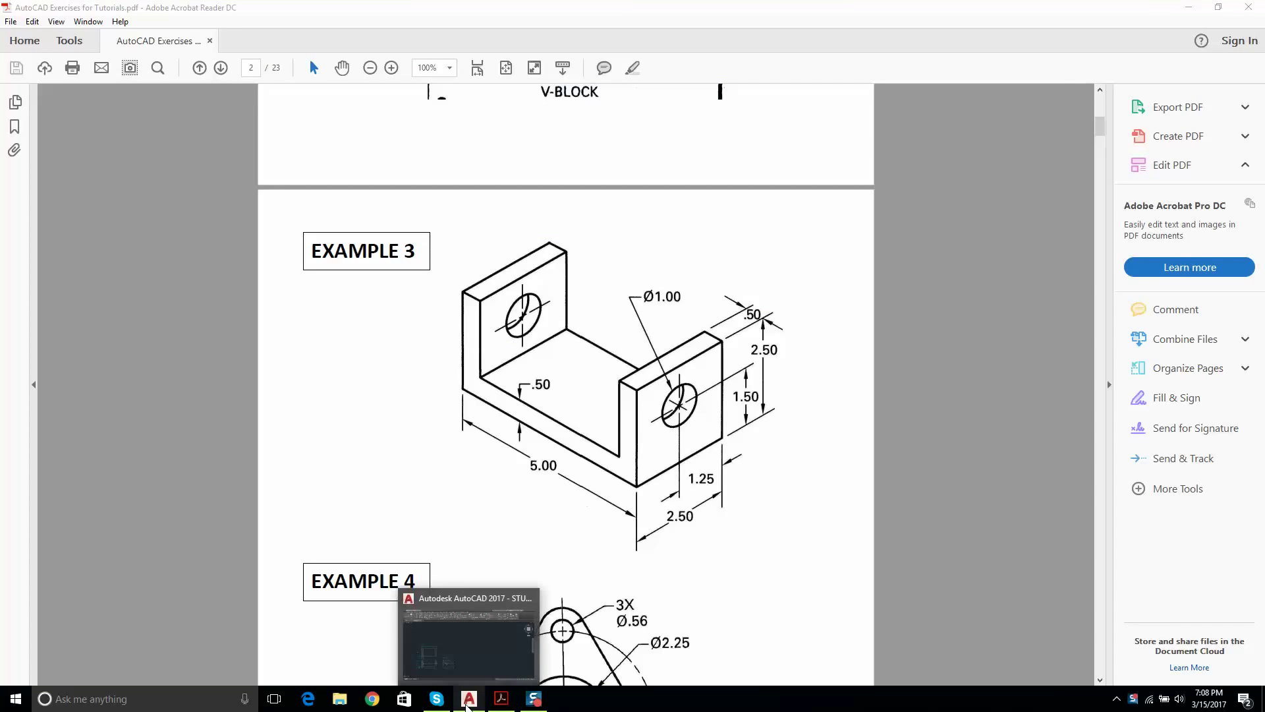
Step: Switch back to AutoCAD and turn on isometric drafting with the top isoplane
left_click(467, 703)
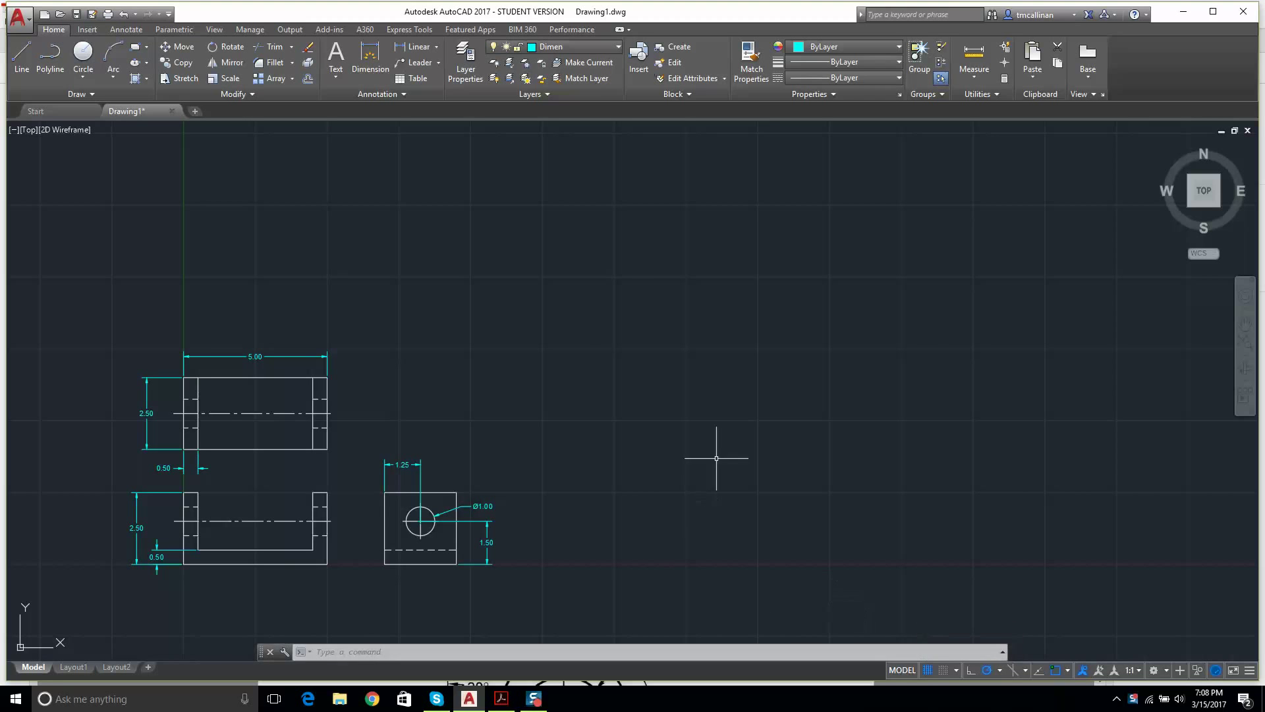
left_click(1025, 670)
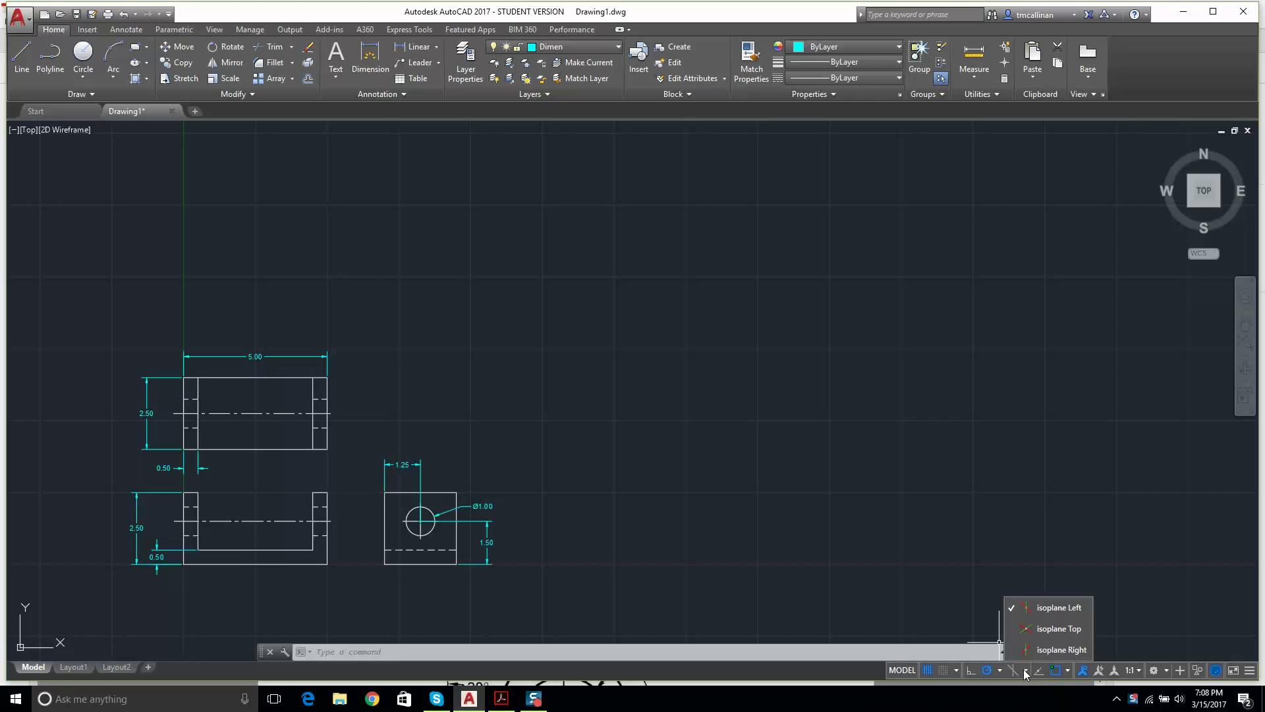
left_click(1062, 631)
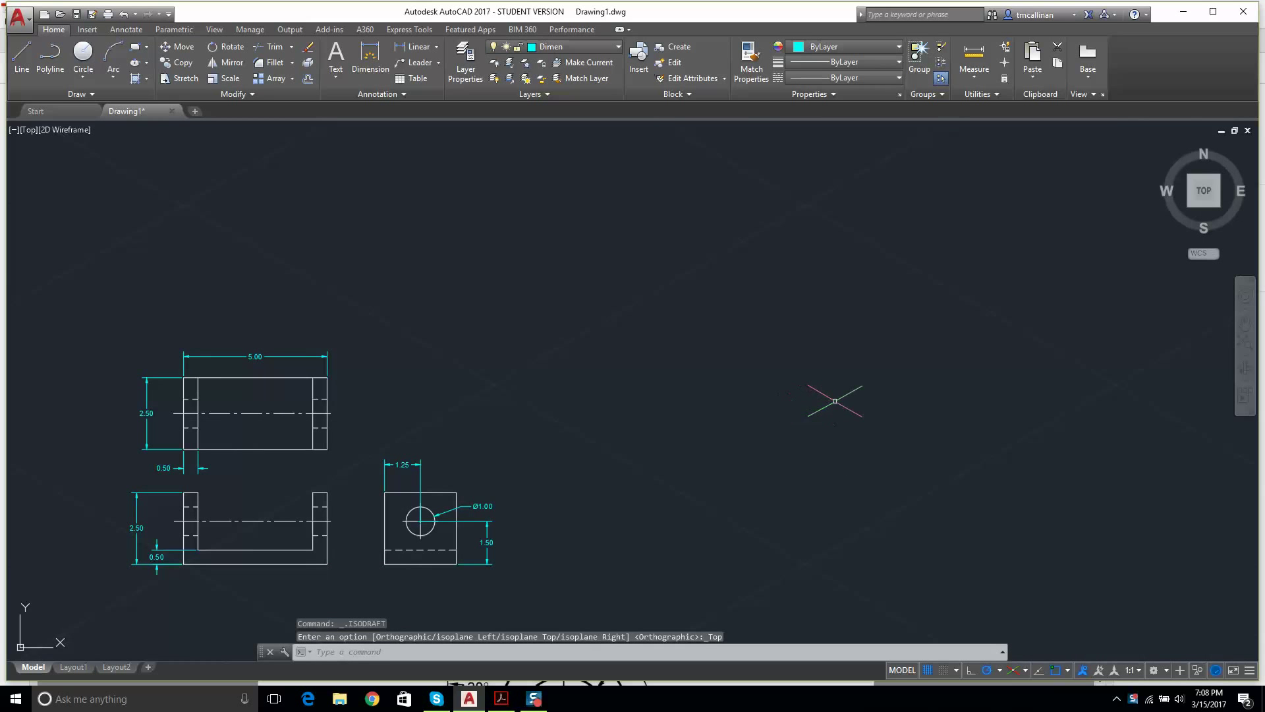
scroll(835, 401, "down", 5)
scroll(836, 398, "up", 5)
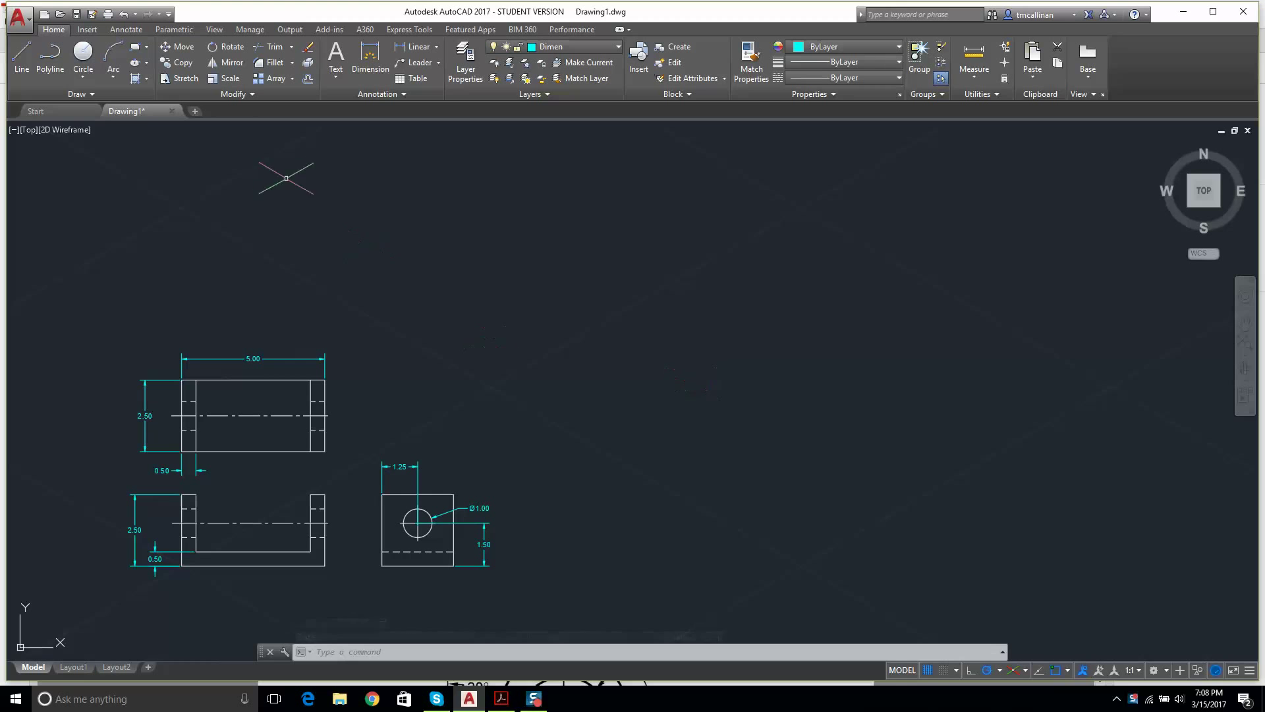
Step: Set the snap spacing to .25 with the SNAP command
left_click(19, 58)
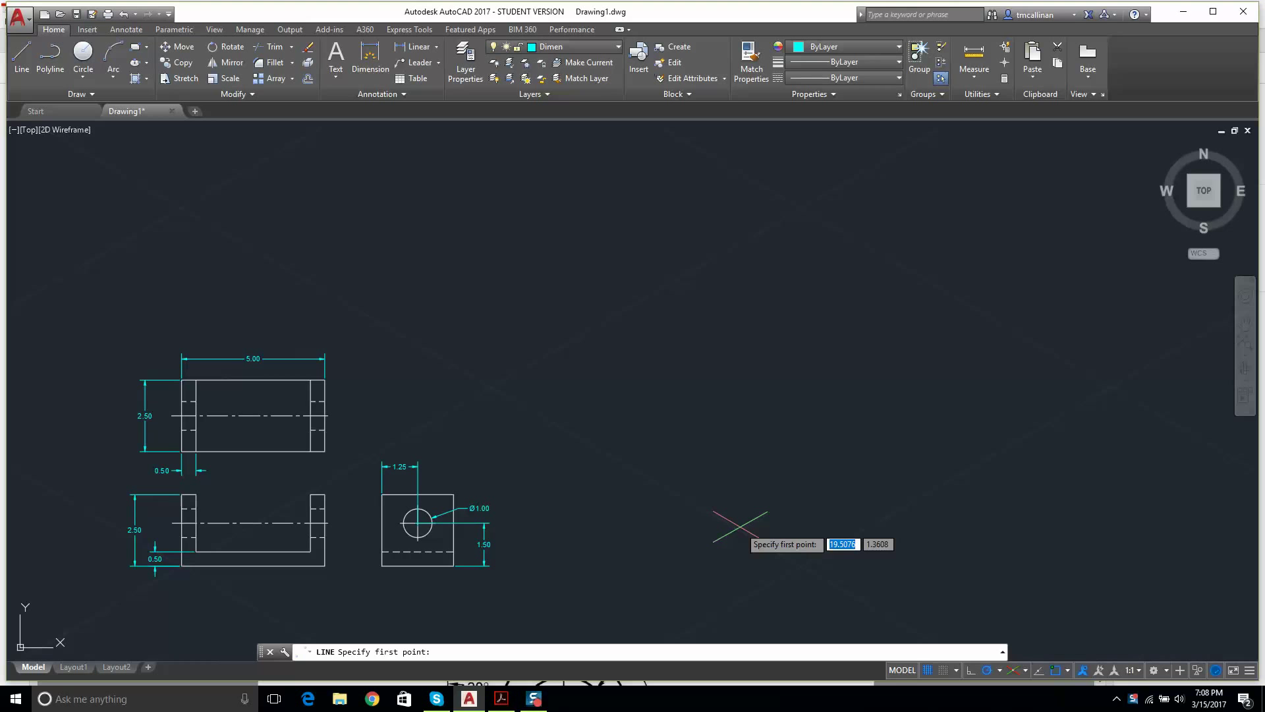
key("Escape")
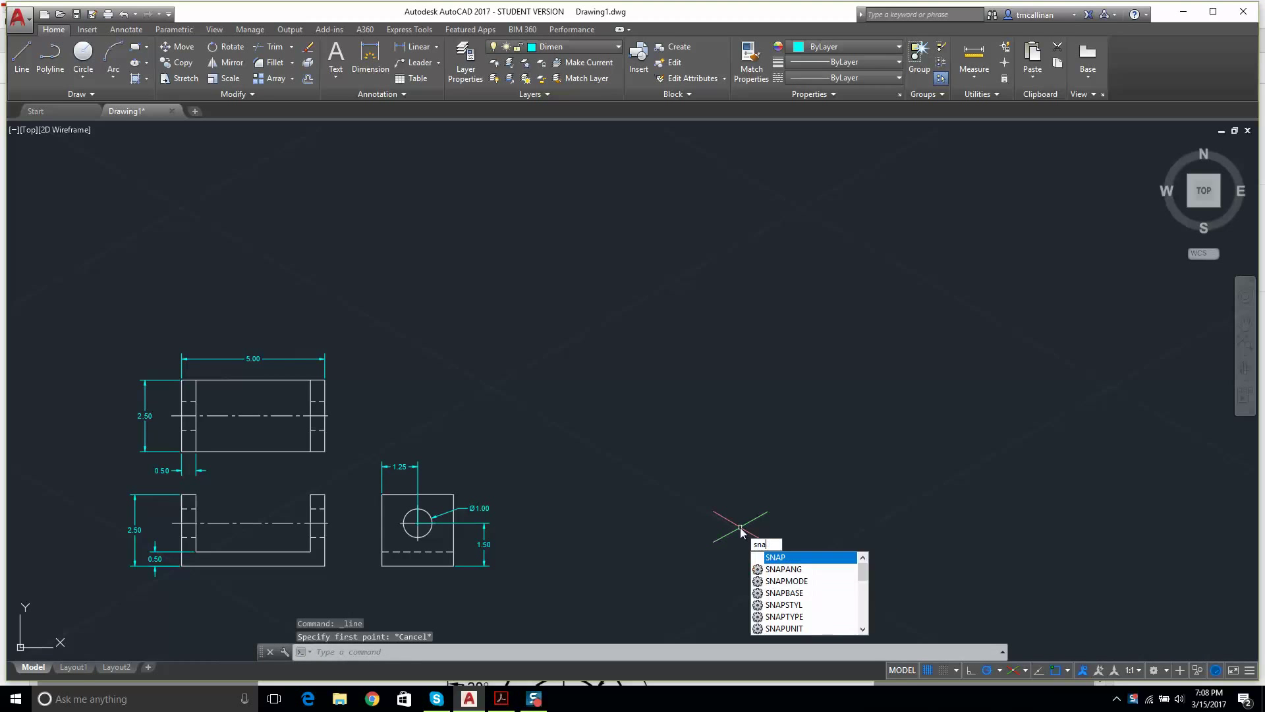
key("Return")
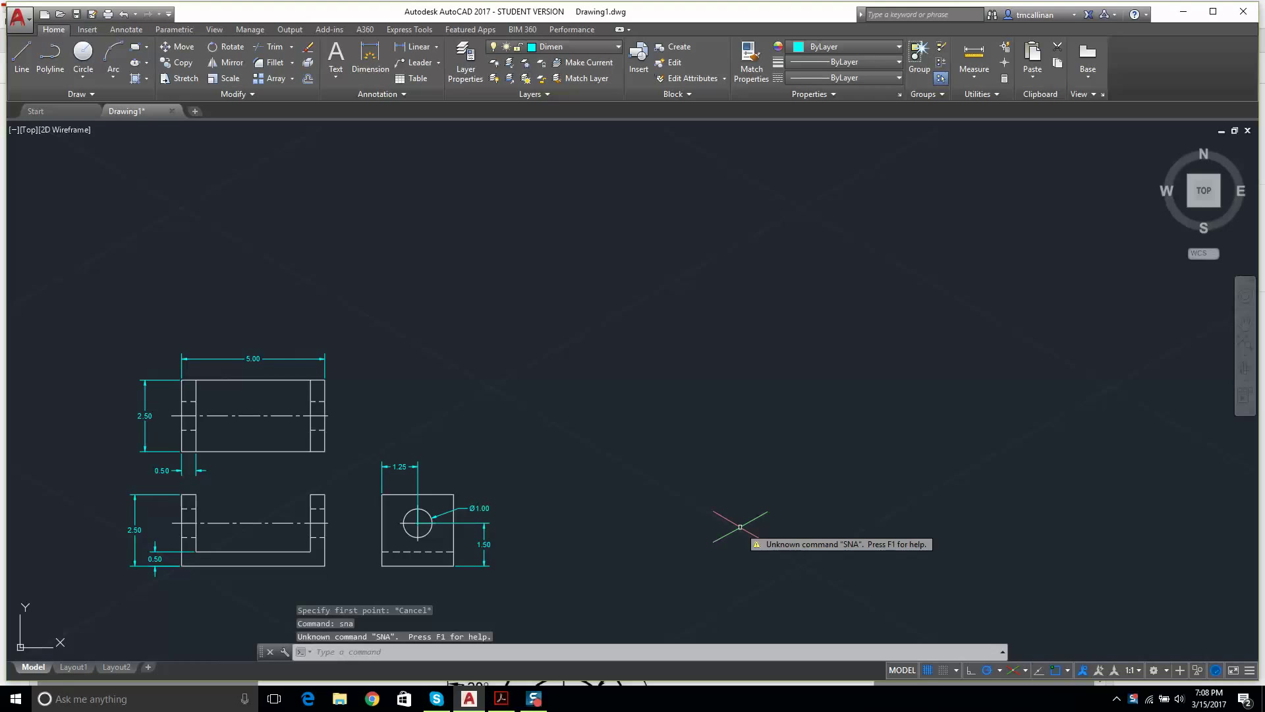
key("Escape")
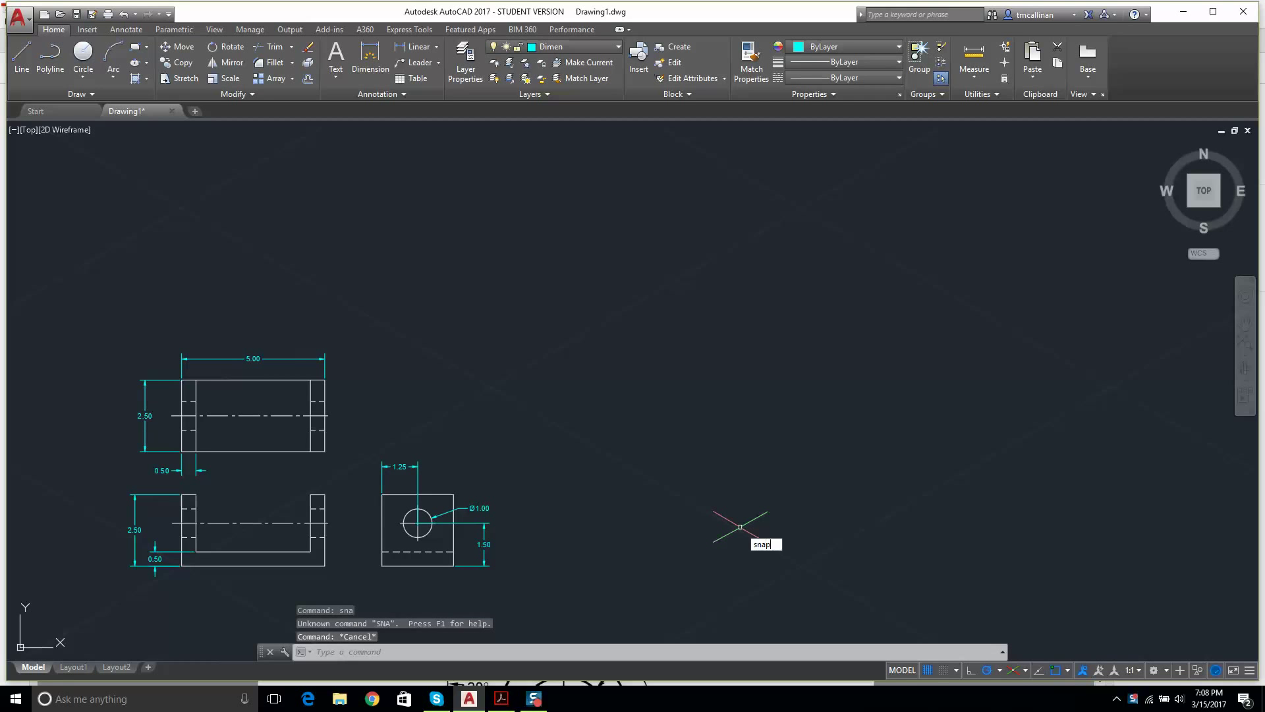
key("Return")
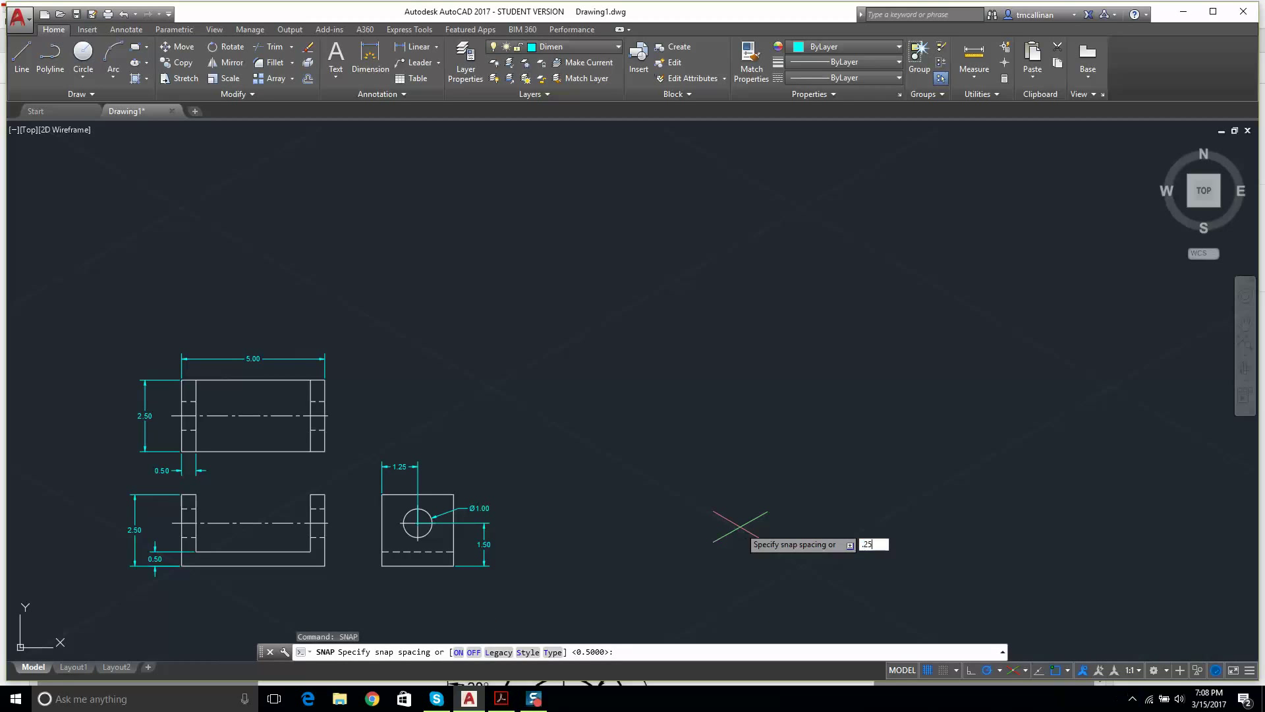
key("Return")
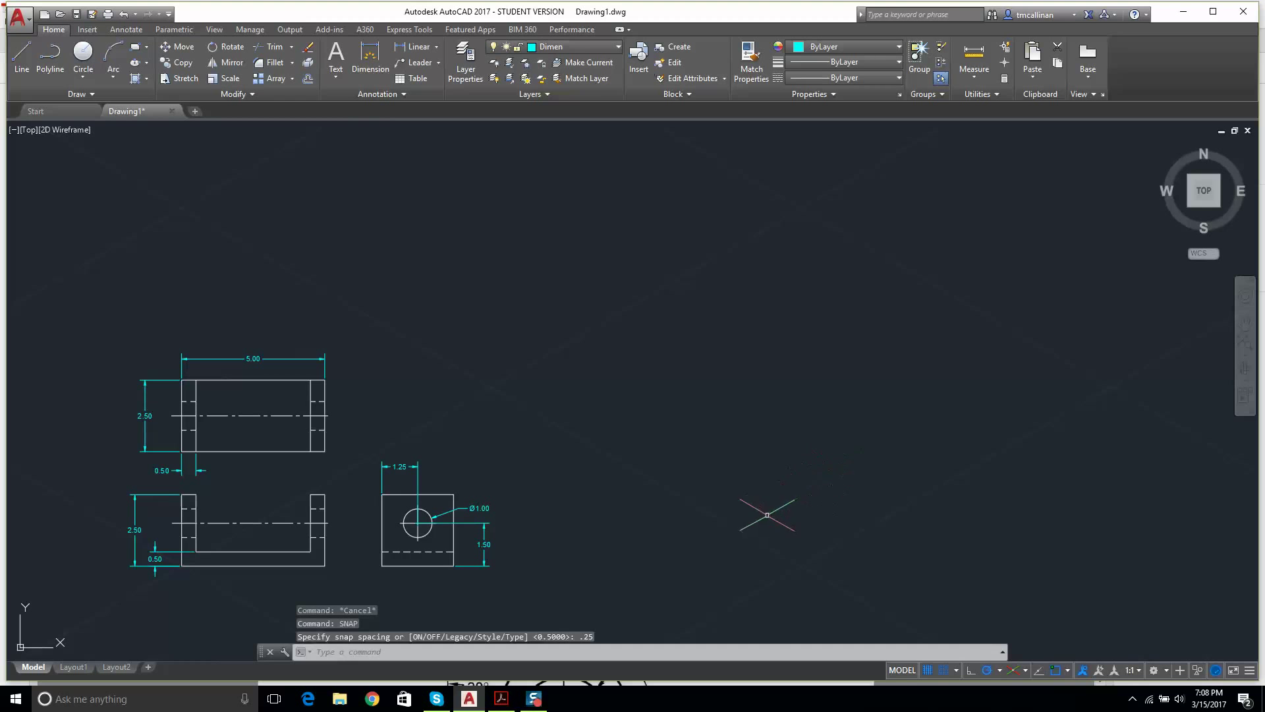
left_click(21, 54)
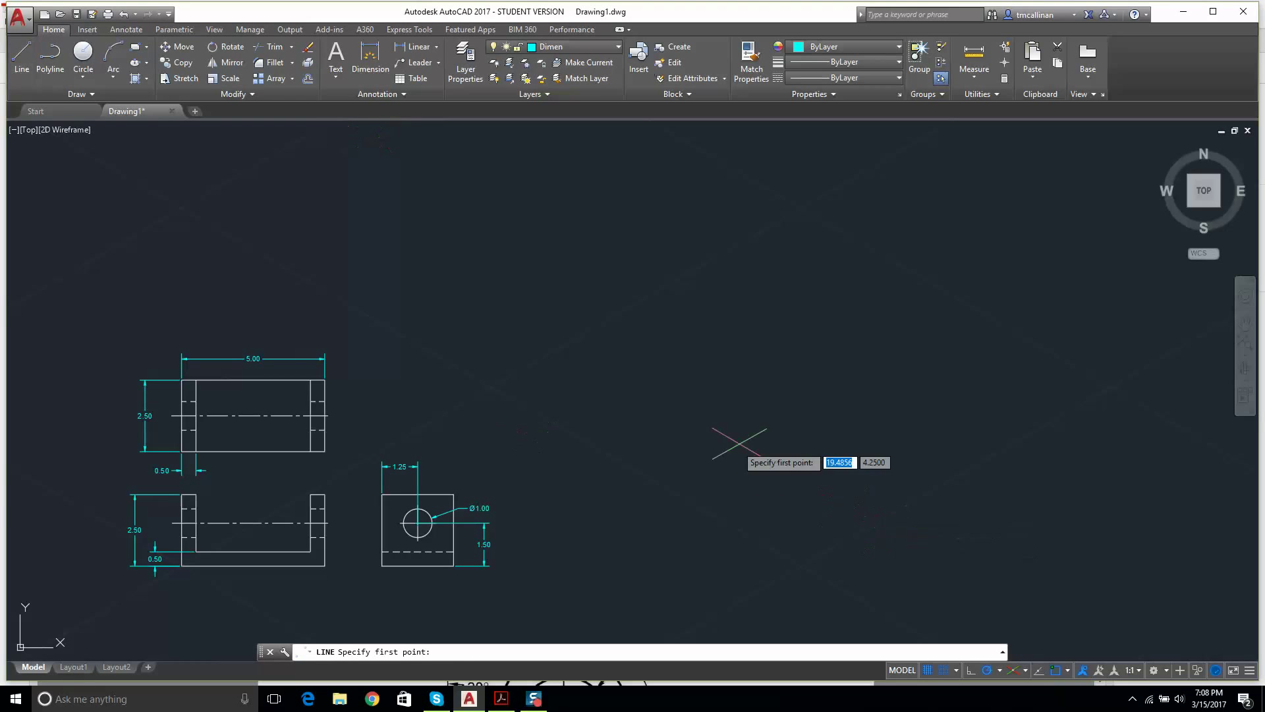
left_click(740, 458)
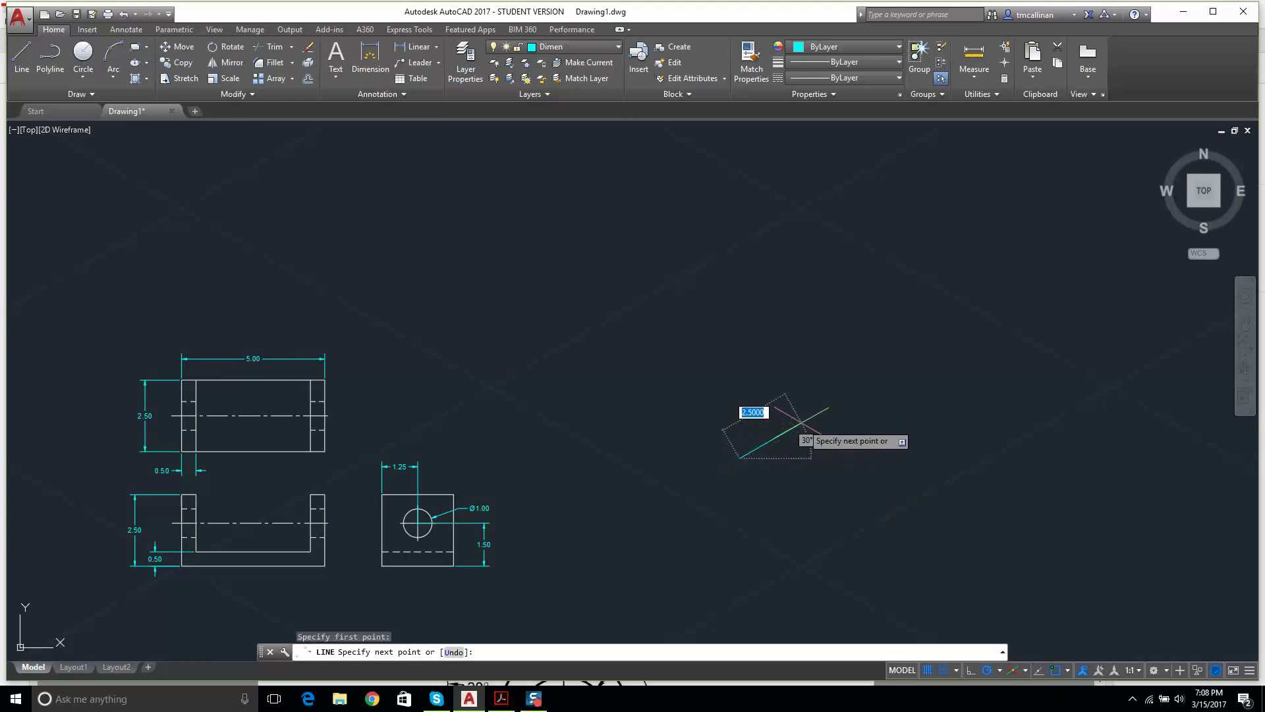
key("Escape")
Step: Make layer 0 current and draw a 2.5-unit line rising at 30° in the empty area to the right of the side view
left_click(563, 46)
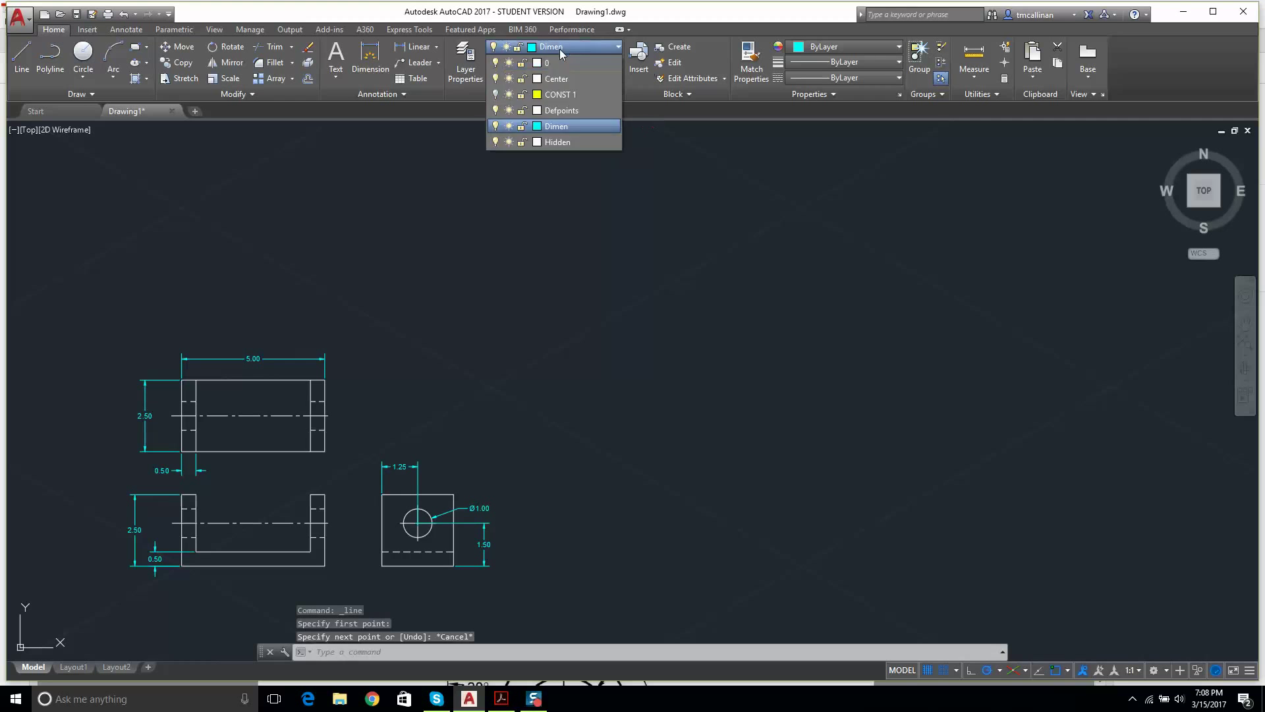
left_click(551, 61)
left_click(22, 56)
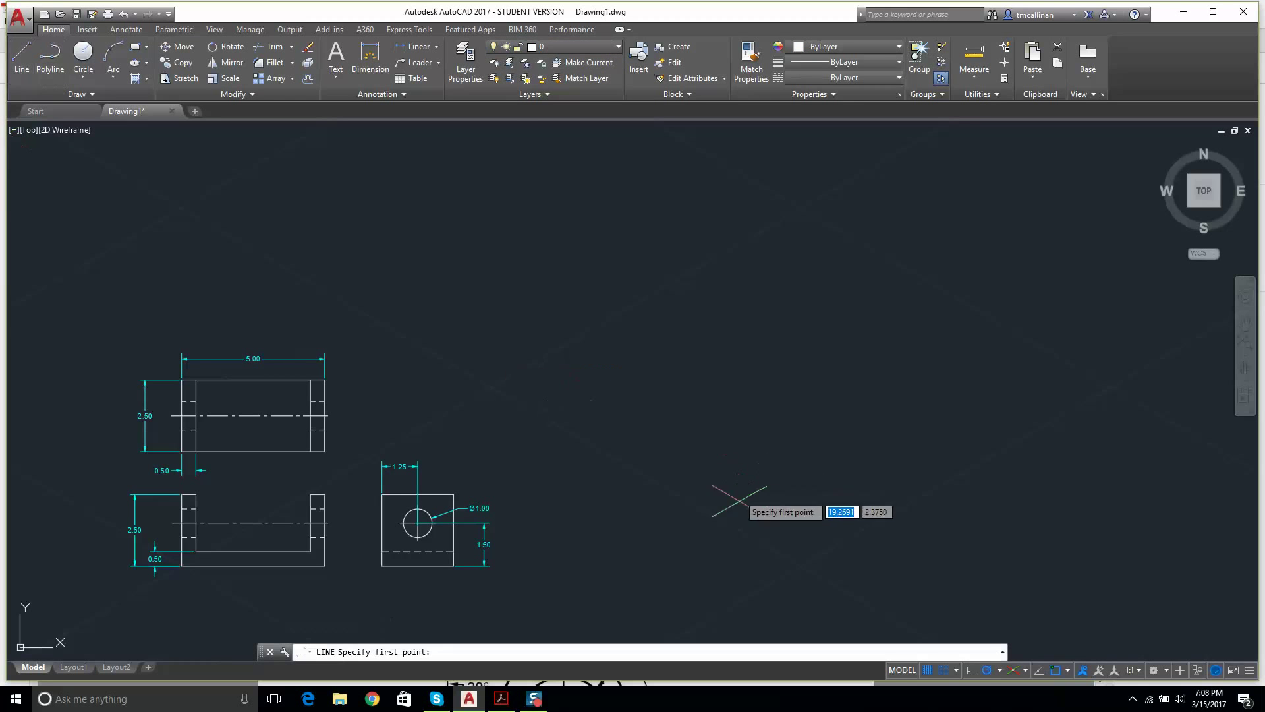
left_click(739, 458)
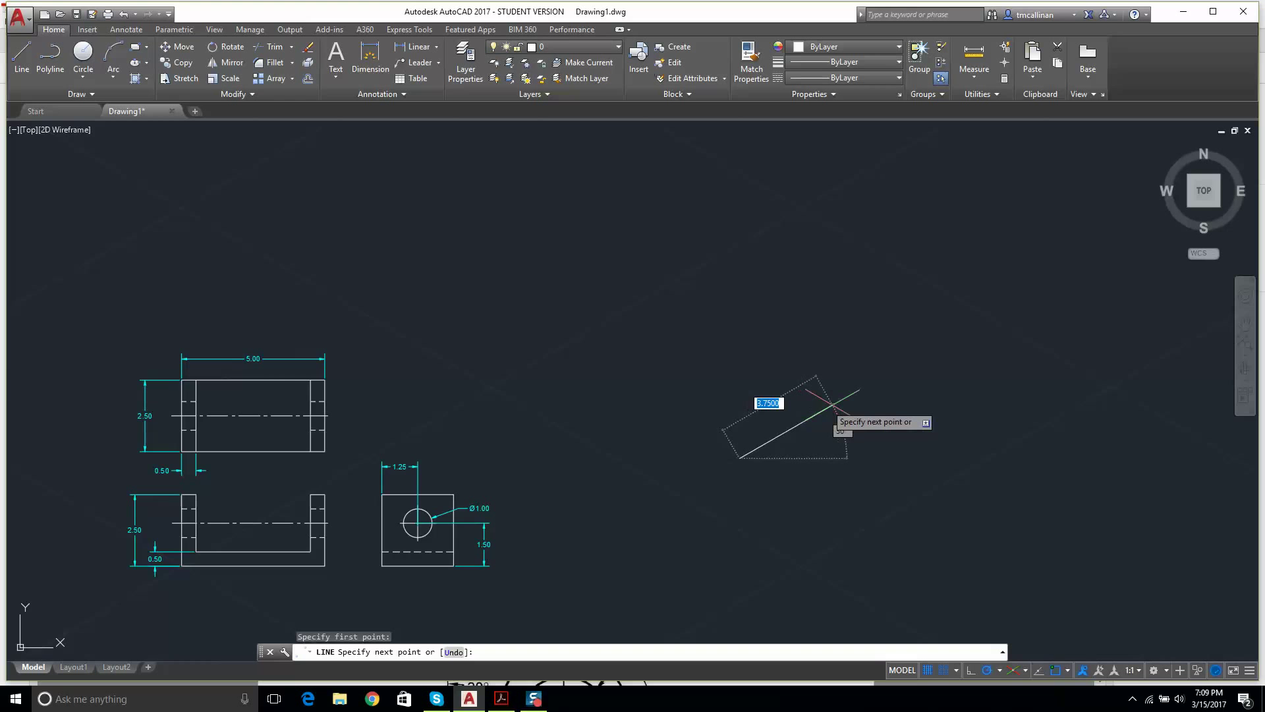
scroll(833, 403, "up", 2)
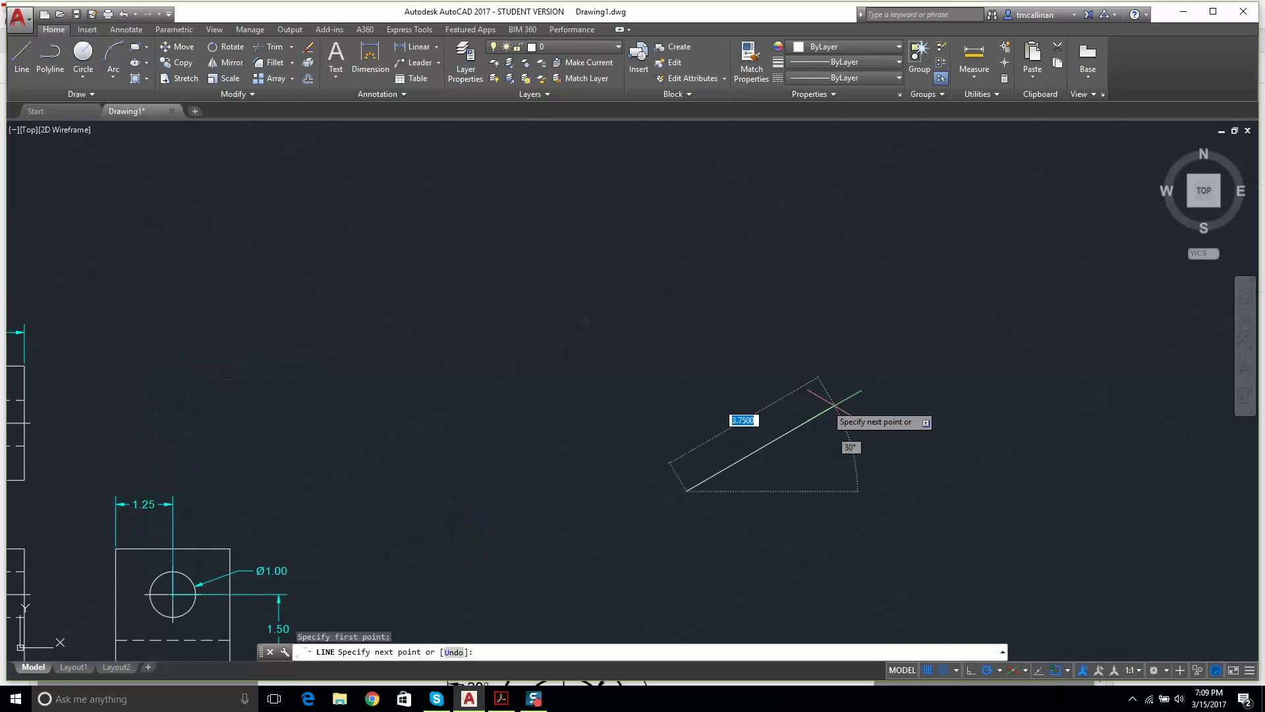
left_click(784, 433)
key("Escape")
scroll(837, 390, "down", 2)
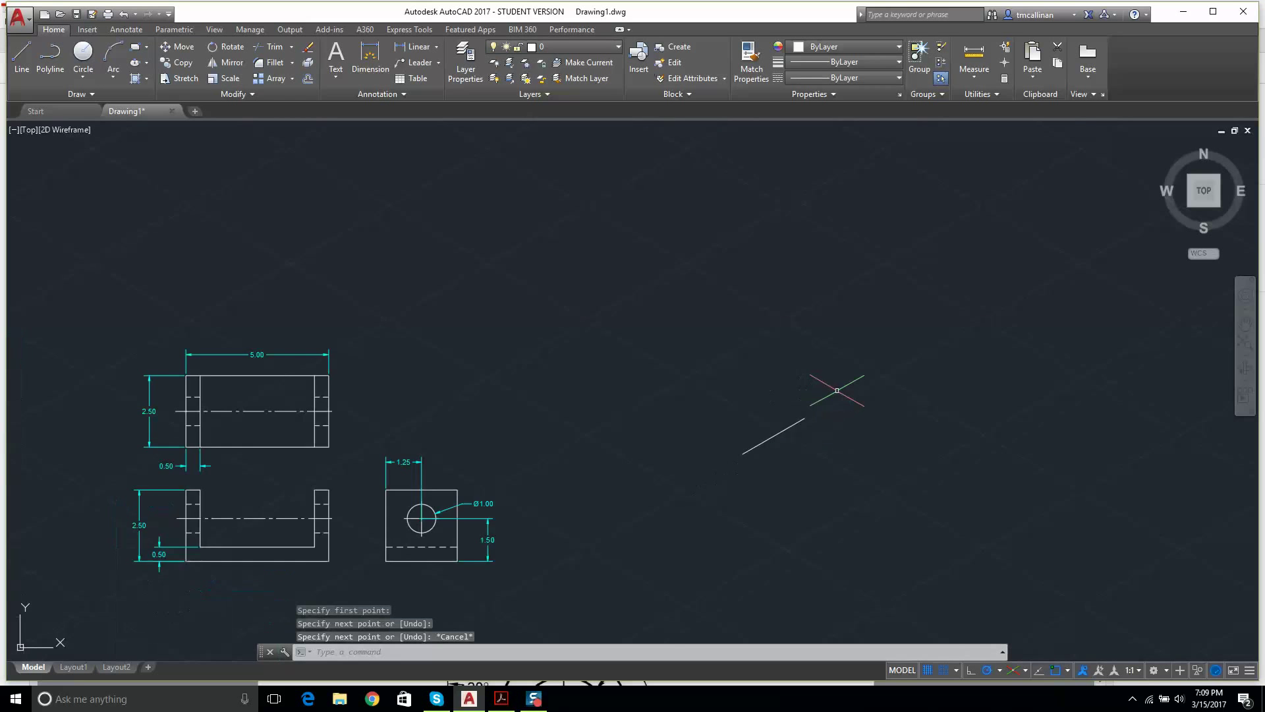
Step: Switch to Adobe Acrobat Reader and check the new line against the Example 3 isometric bracket drawing
scroll(800, 414, "up", 2)
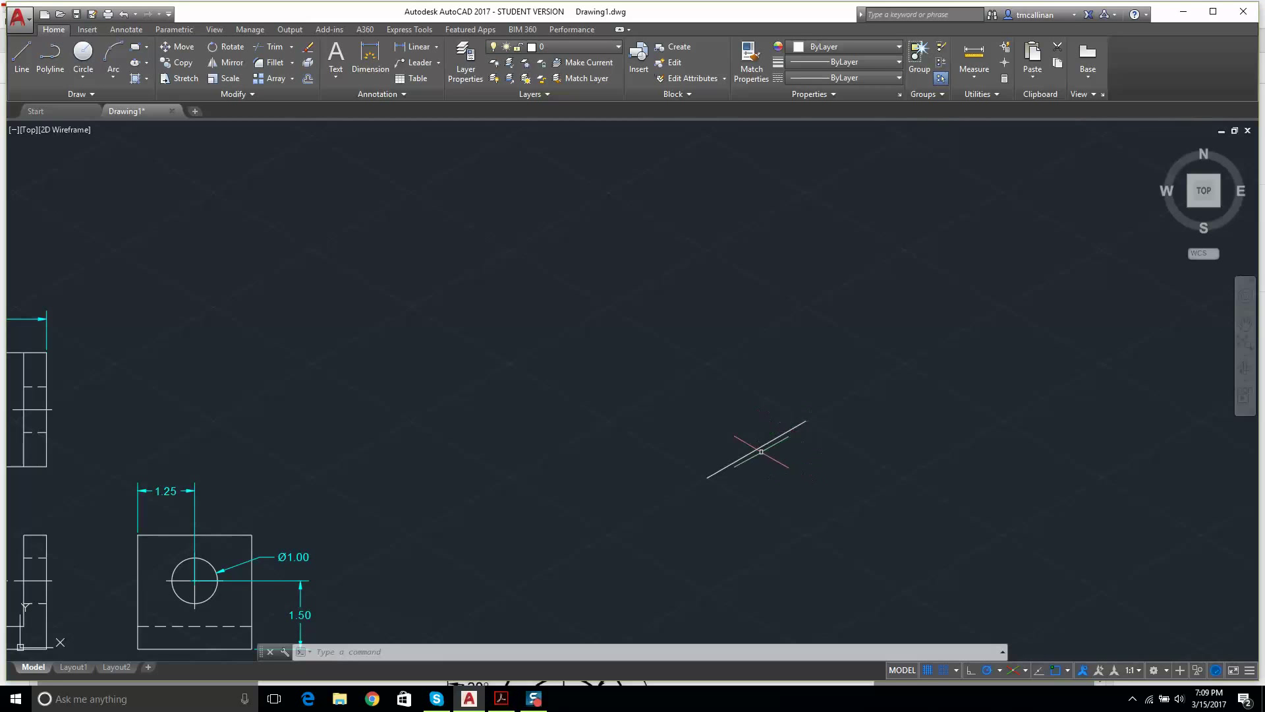
scroll(413, 474, "down", 2)
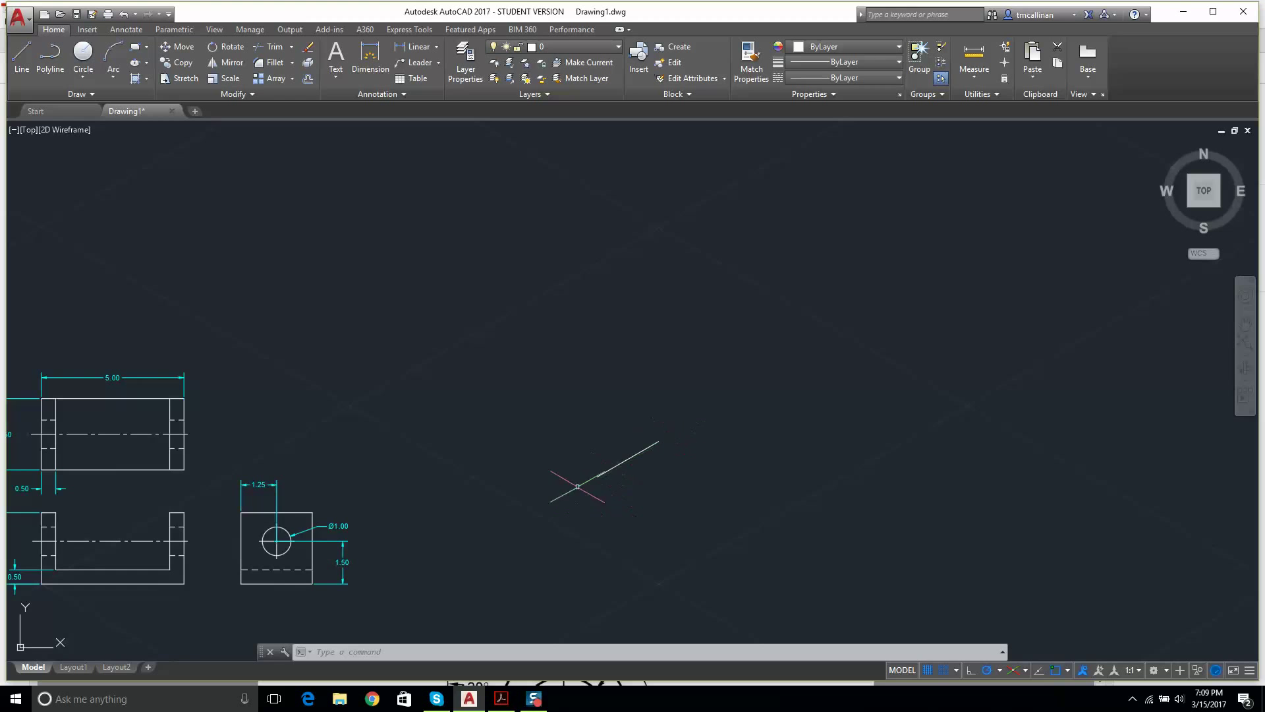
scroll(596, 471, "up", 5)
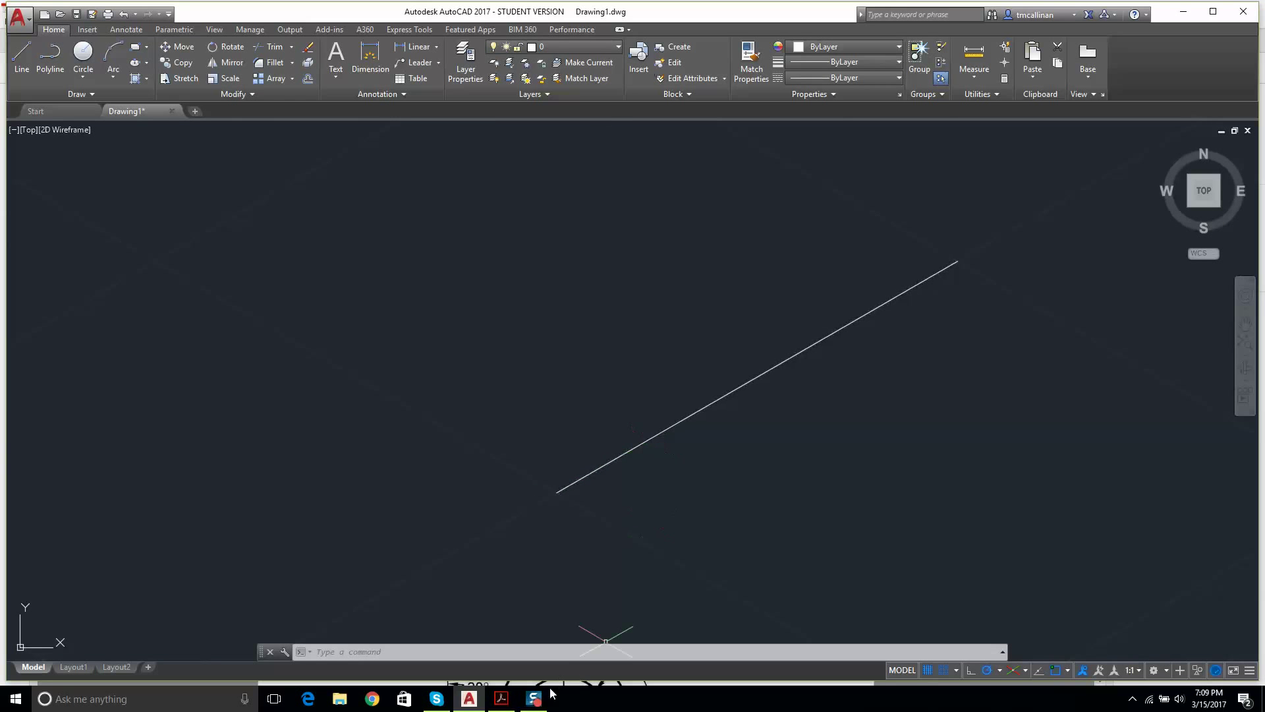
left_click(511, 699)
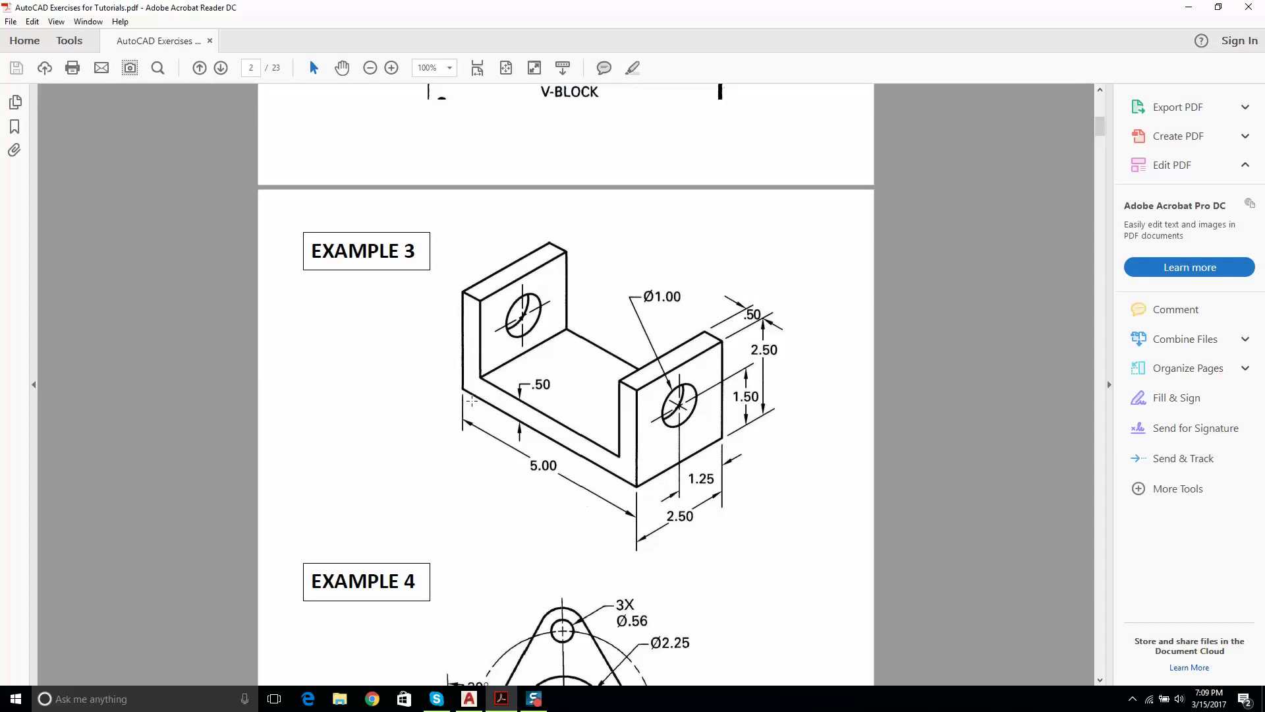
Step: Switch back to AutoCAD and, in the top isoplane, draw a 5-unit line from the lower end of the first line toward the upper left
left_click(470, 698)
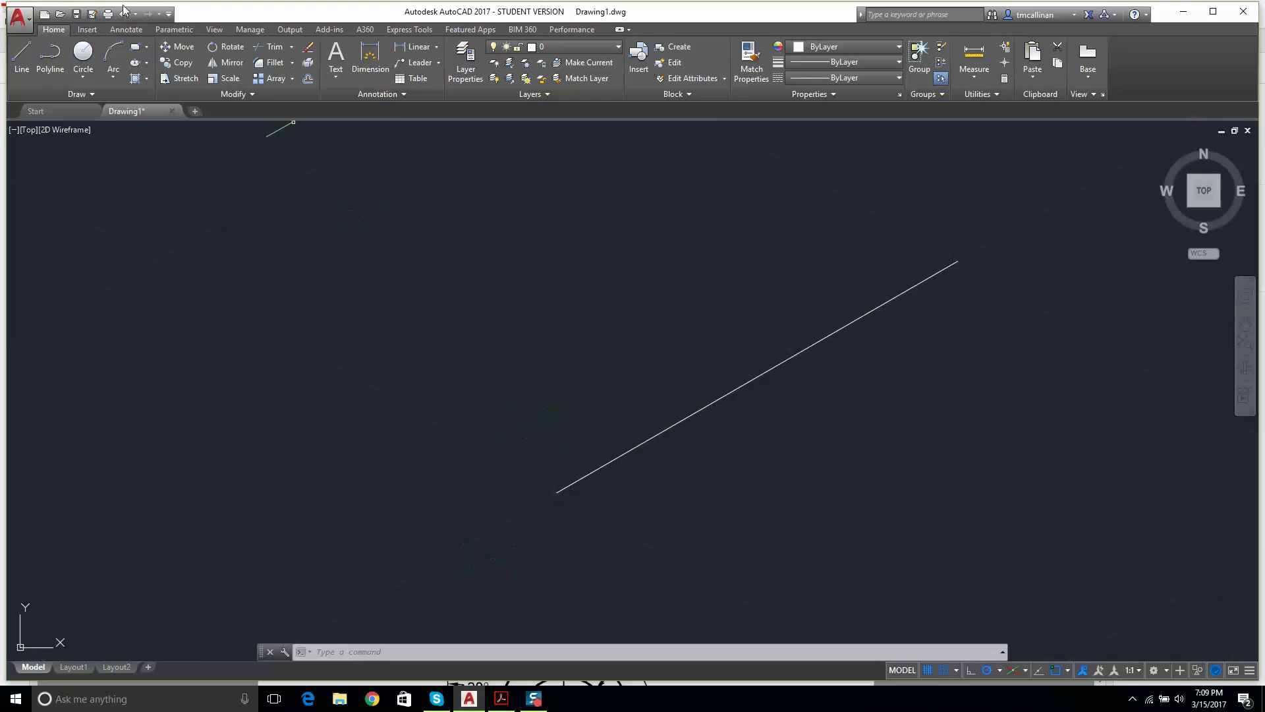
left_click(22, 56)
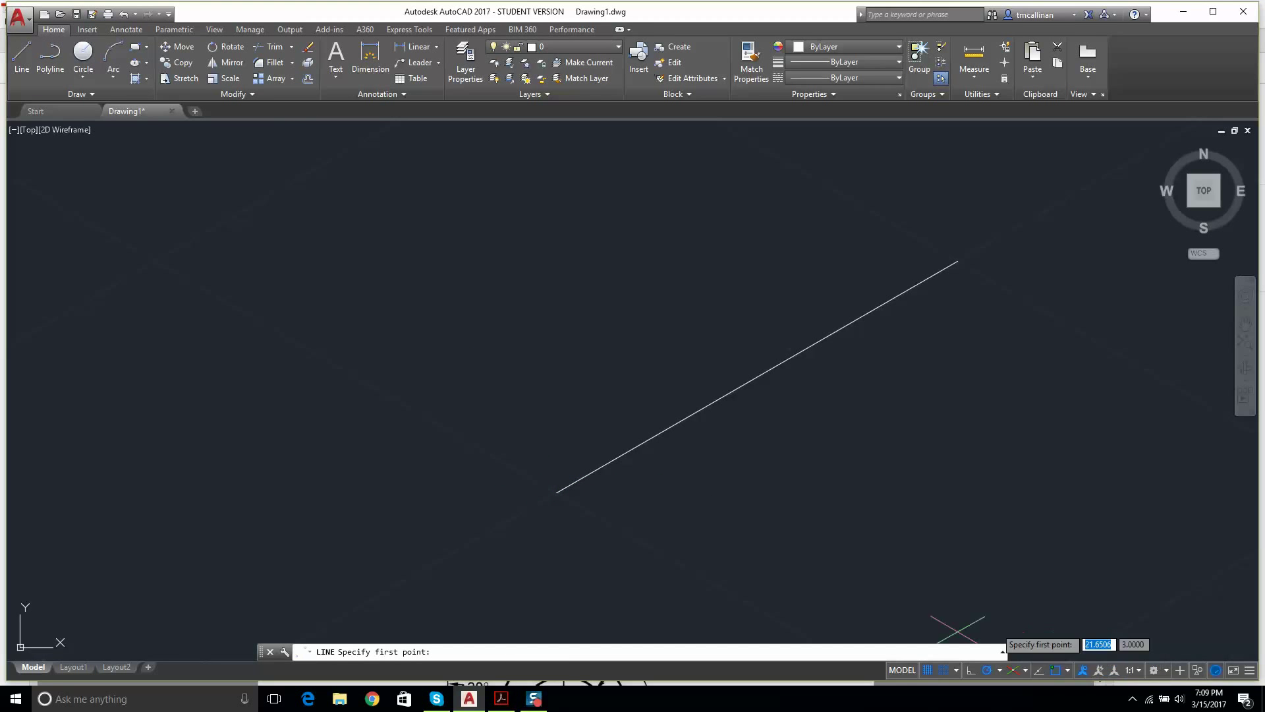
left_click(1024, 670)
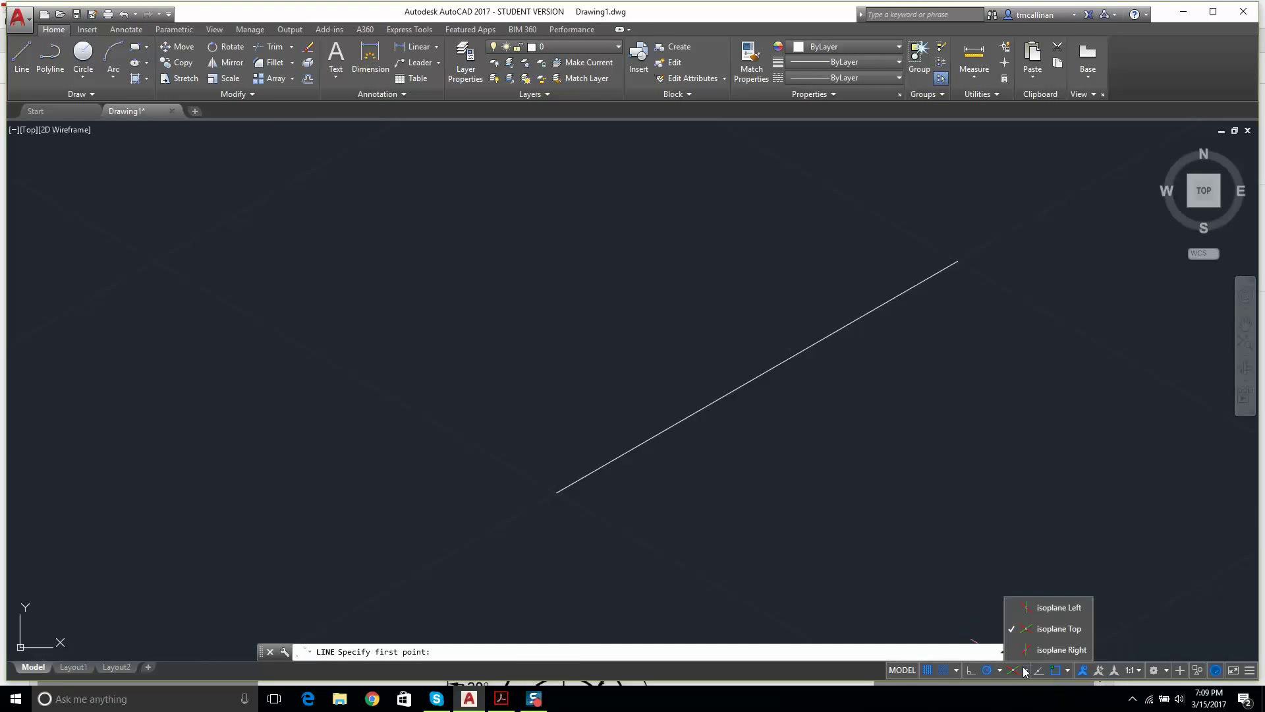
left_click(1051, 628)
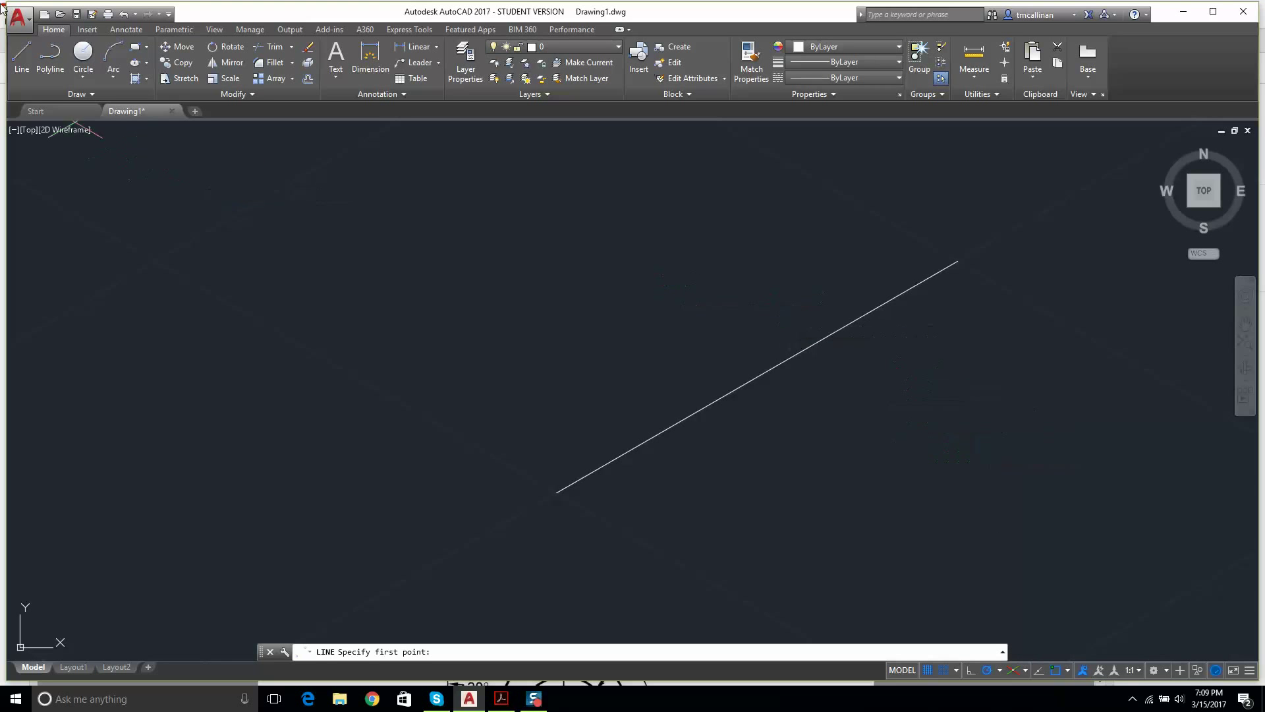
left_click(22, 53)
left_click(557, 491)
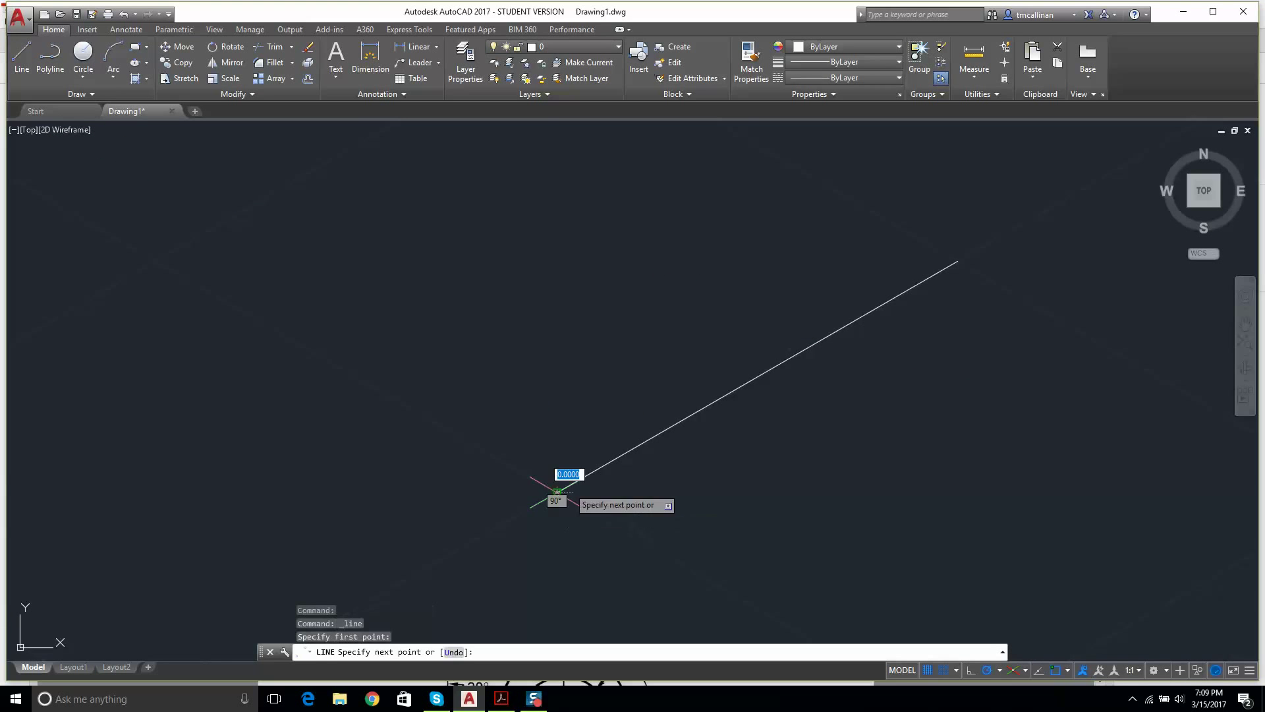
scroll(580, 464, "down", 4)
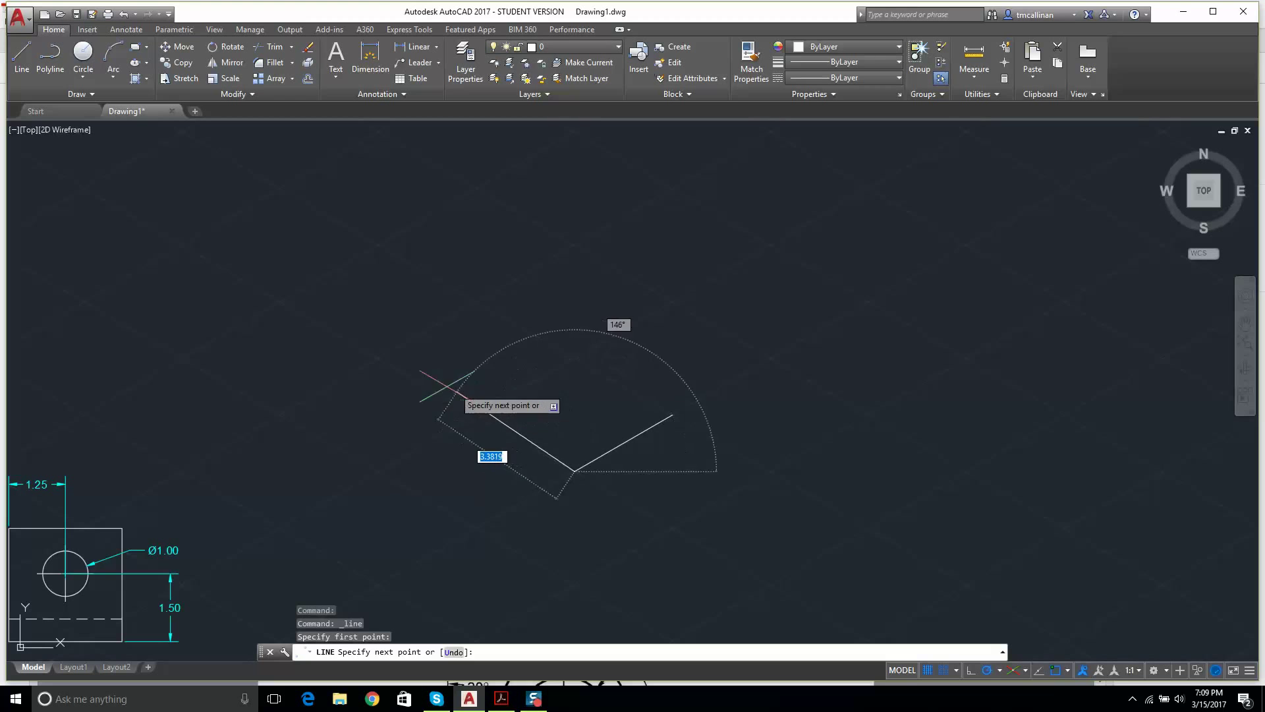
left_click(379, 356)
key("Escape")
key("Escape")
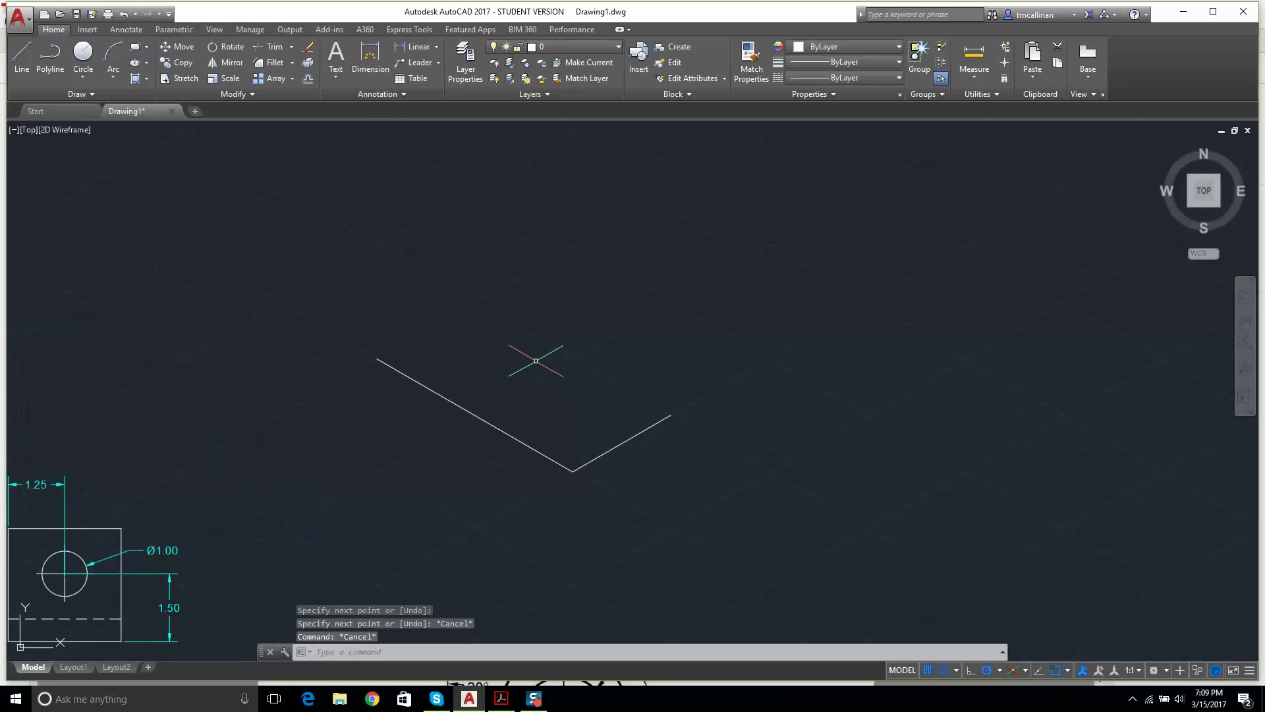
Step: Complete the isometric base parallelogram with a short back edge parallel to the first line and a 5-unit long edge joining its upper end
left_click(22, 53)
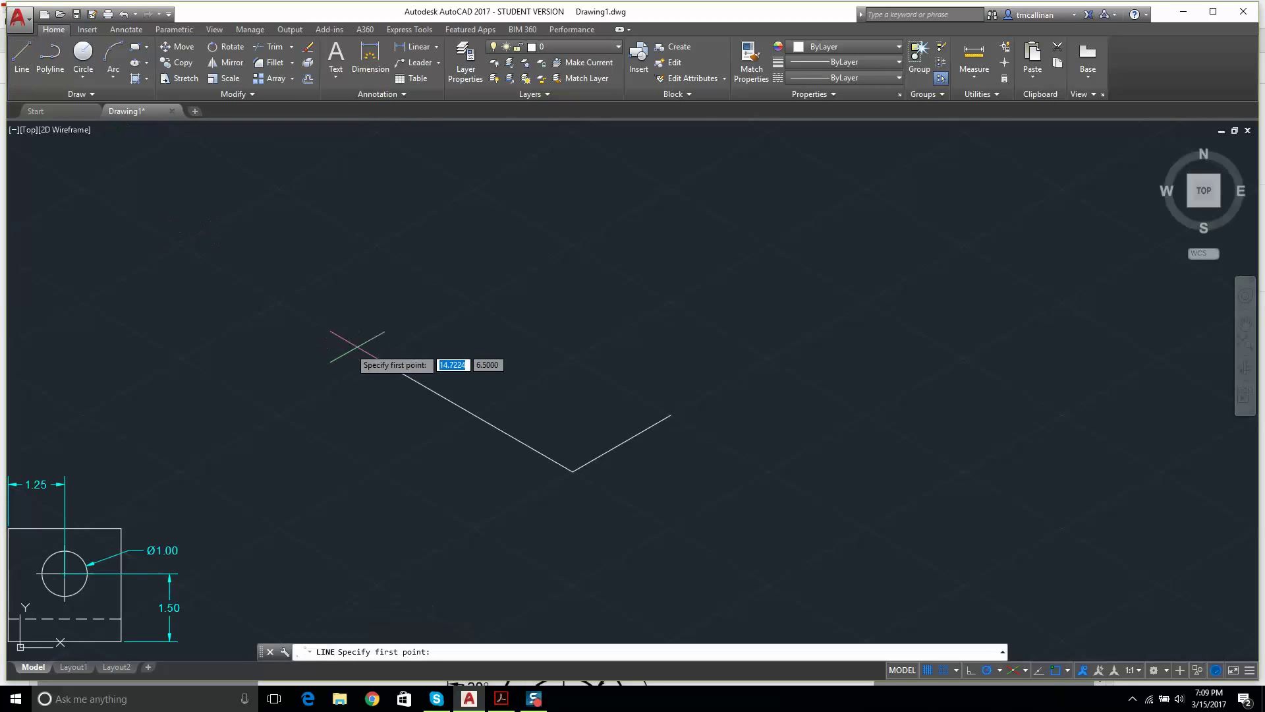
left_click(376, 359)
left_click(475, 303)
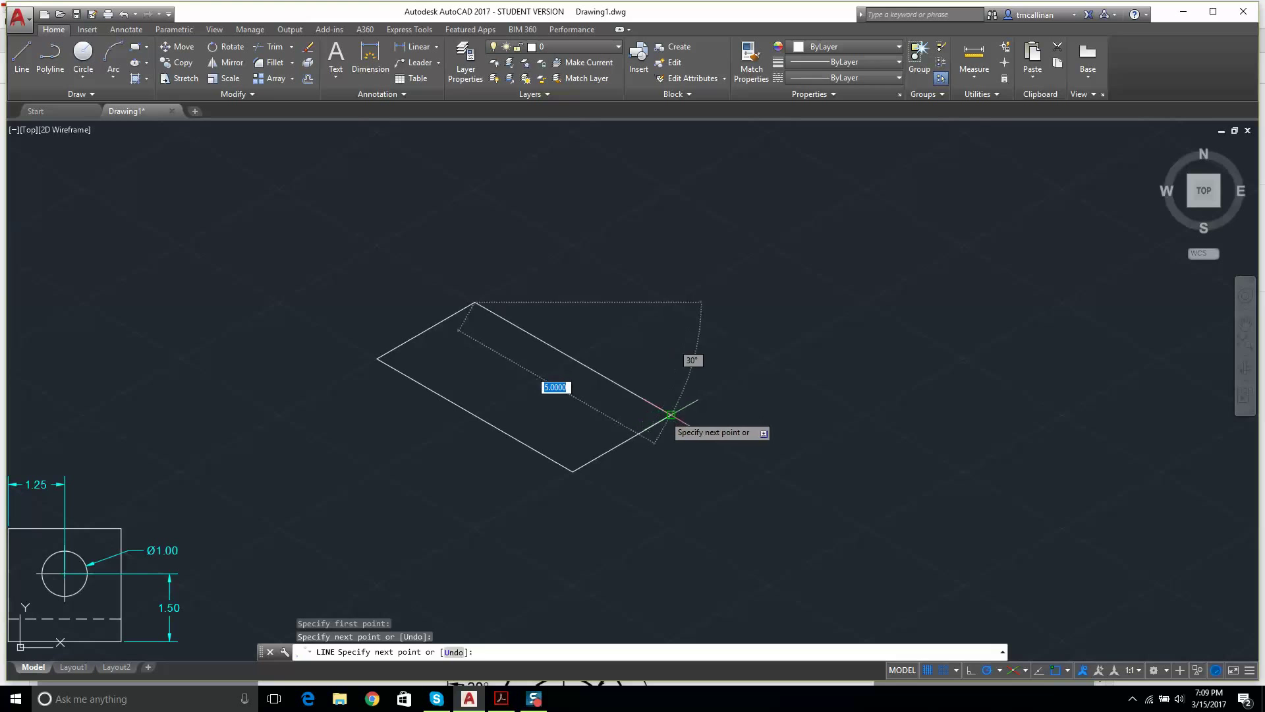
left_click(670, 415)
key("Escape")
key("Escape")
scroll(644, 377, "down", 2)
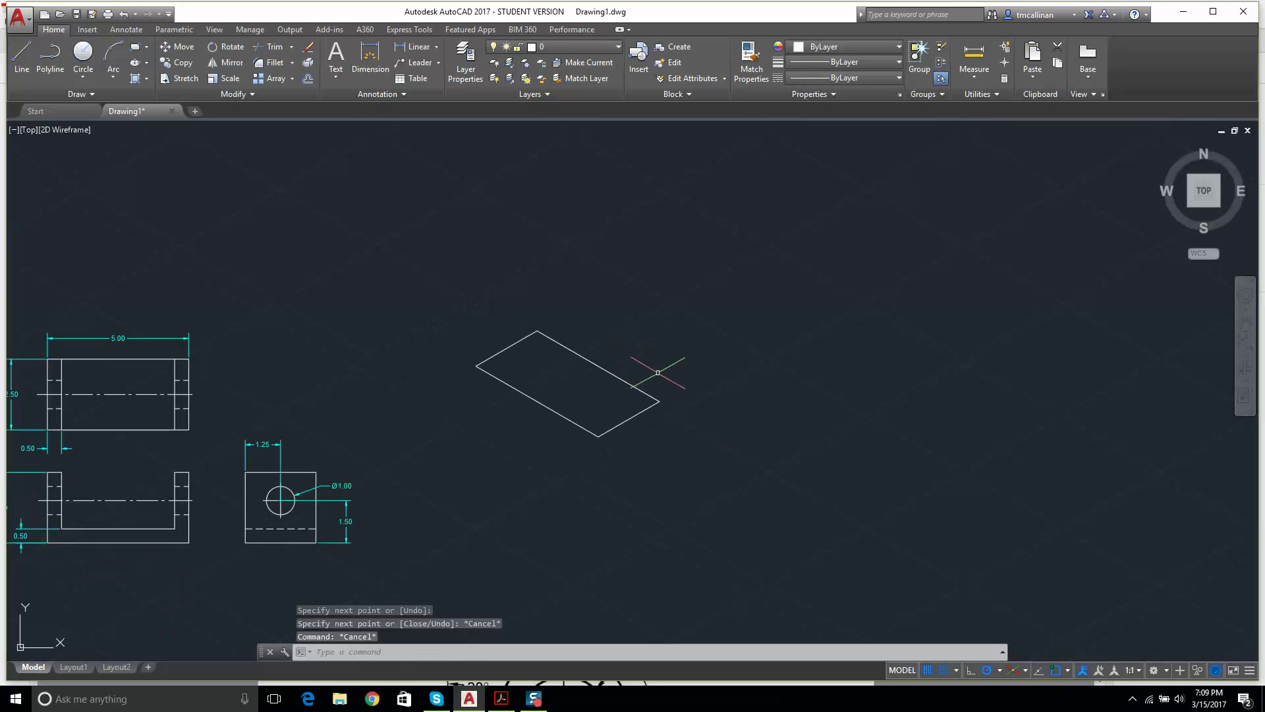
scroll(554, 317, "up", 2)
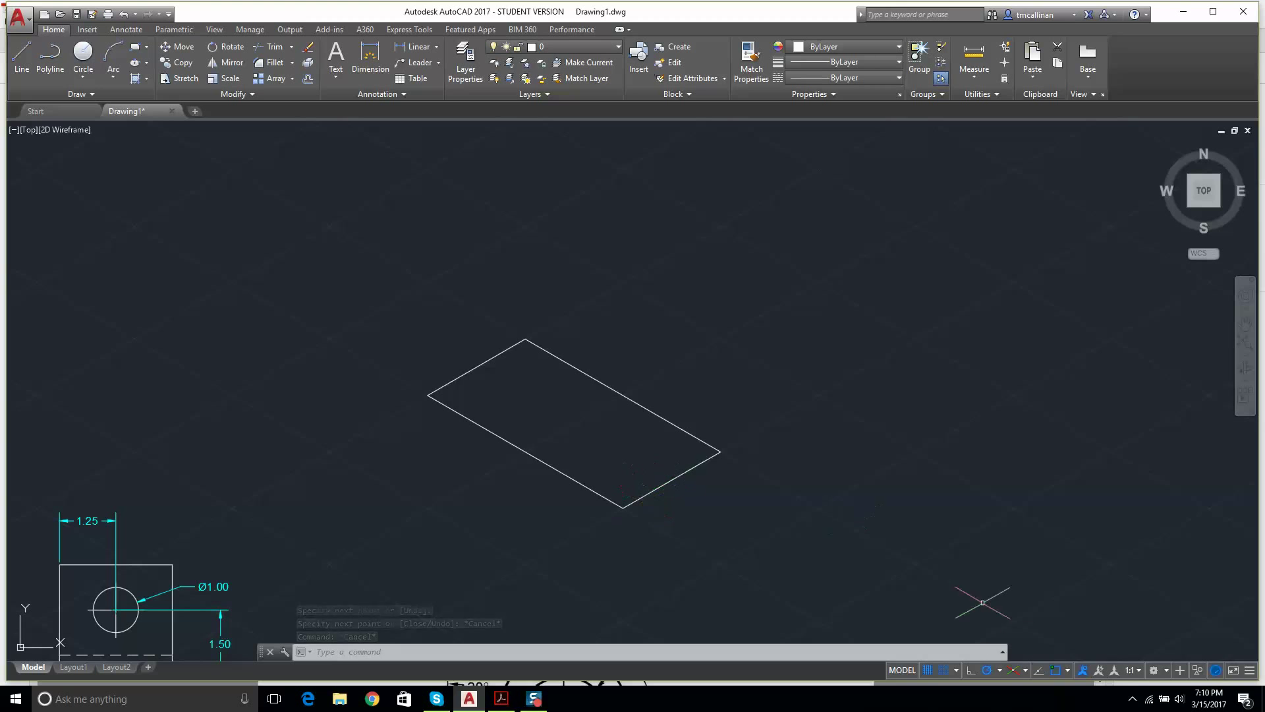
Step: Change the isometric drafting plane to isoplane Left
left_click(1017, 672)
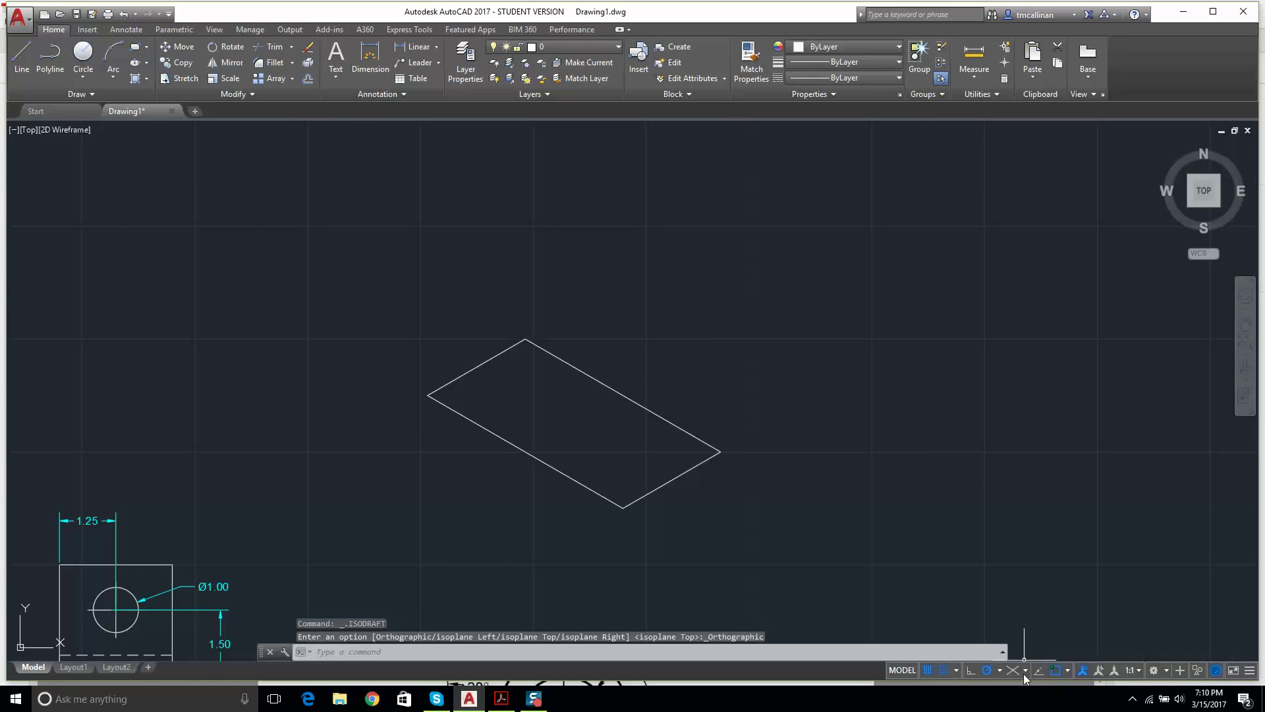
left_click(1024, 670)
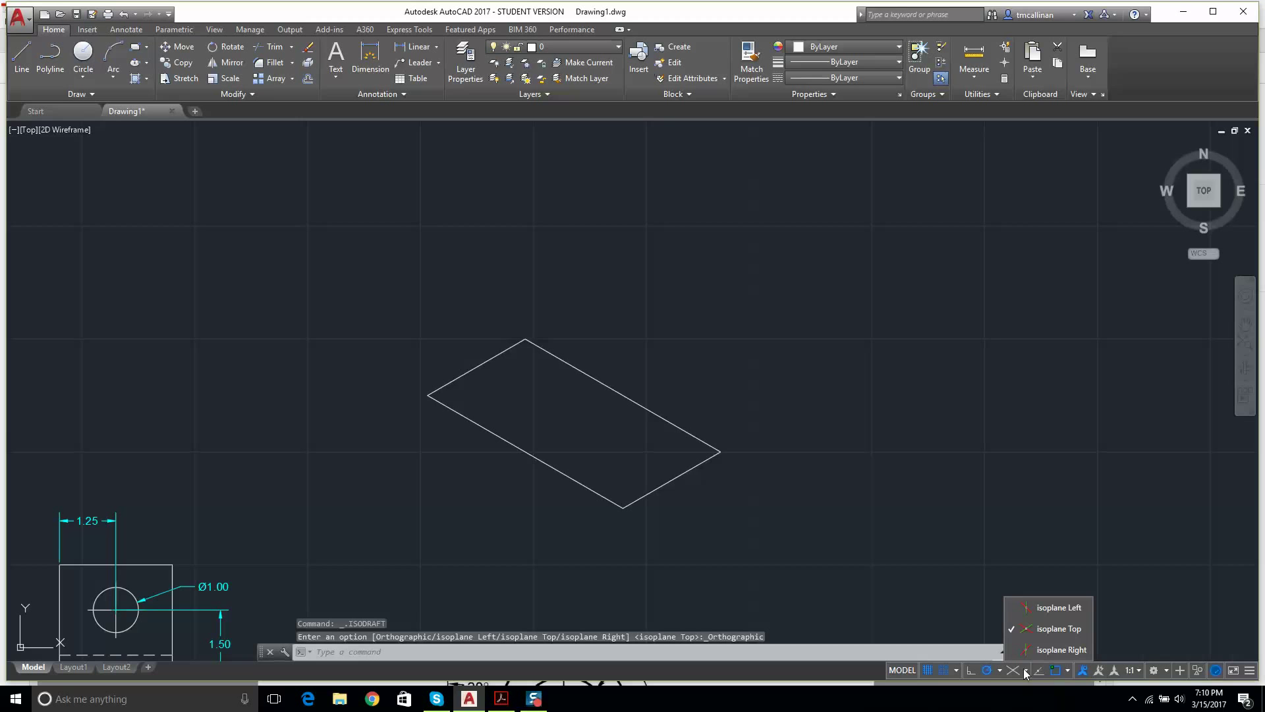
left_click(1045, 606)
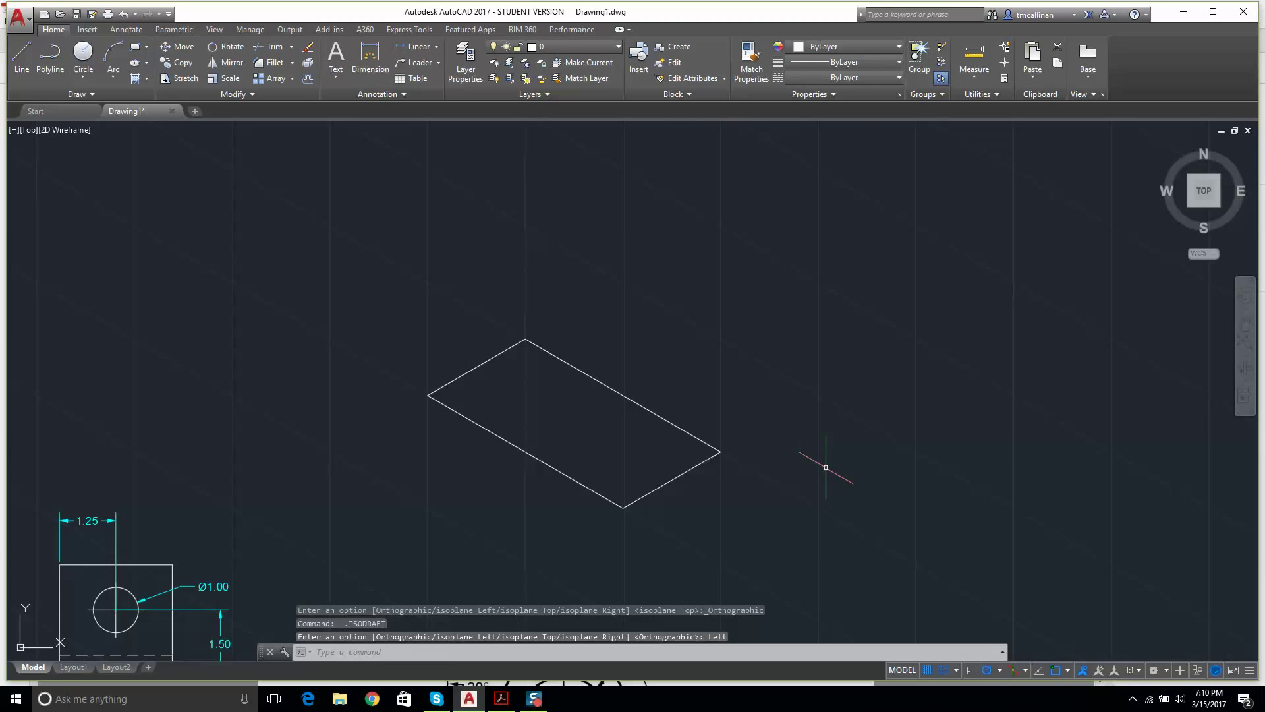
scroll(556, 442, "down", 2)
scroll(523, 452, "up", 2)
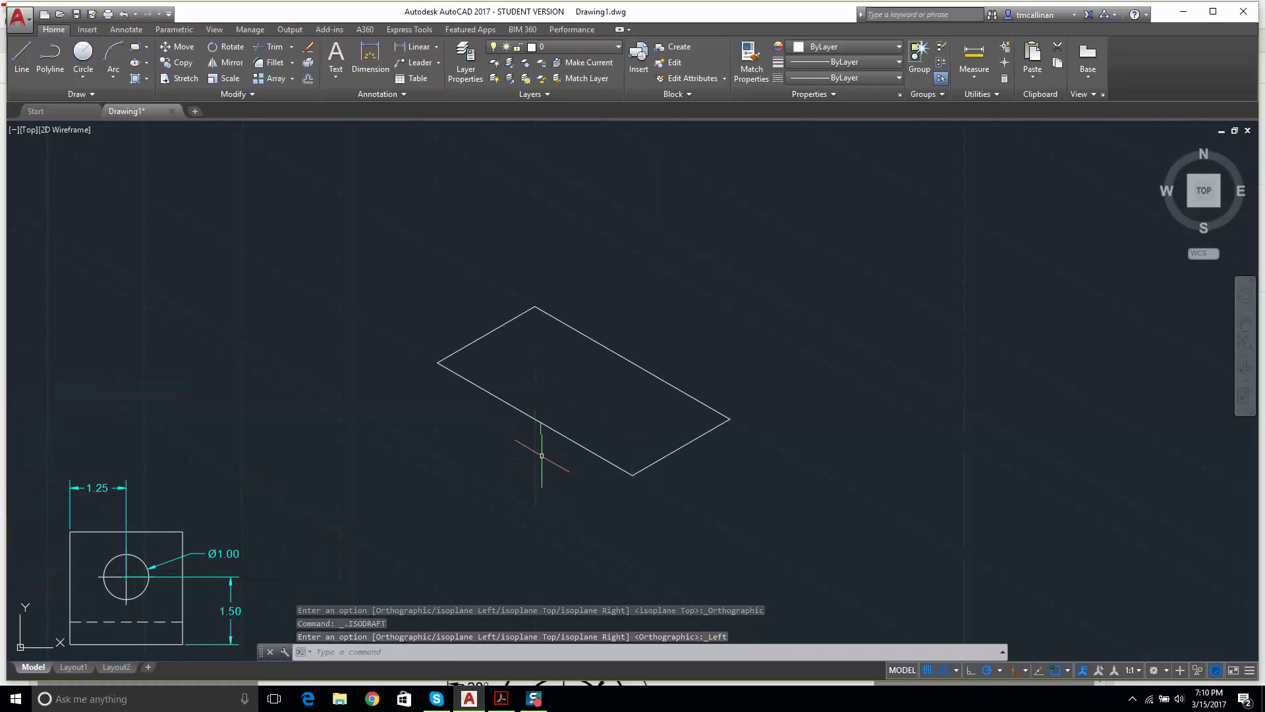
left_click(503, 701)
left_click(504, 701)
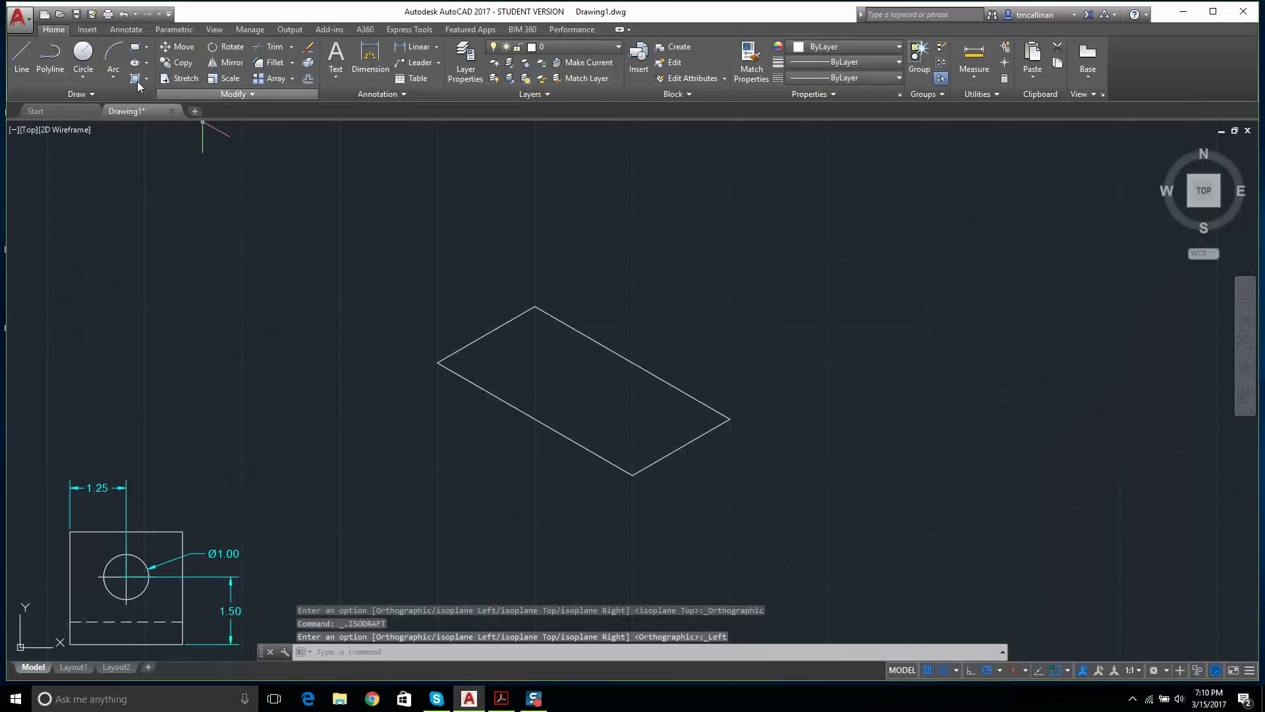
Step: Draw the right upright's outer face: 2.5 units up from the front corner, 2.5 units at 30°, and down to the base's right corner
left_click(22, 56)
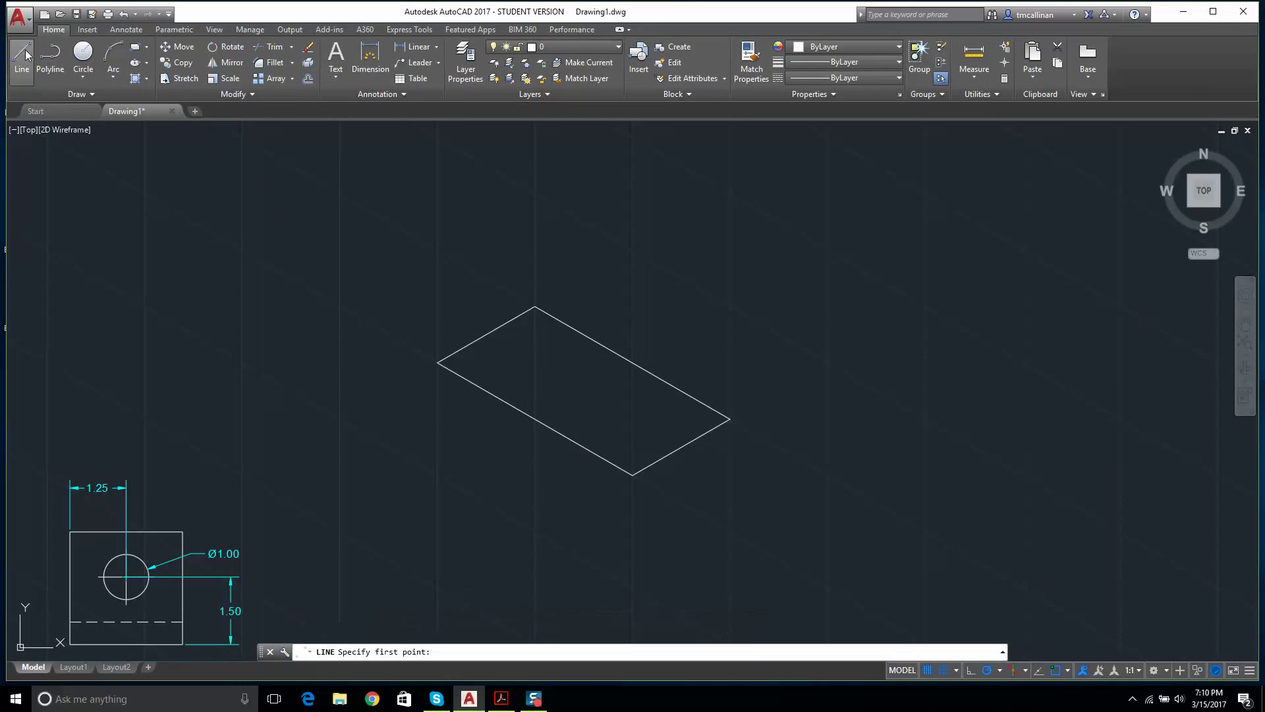
left_click(623, 470)
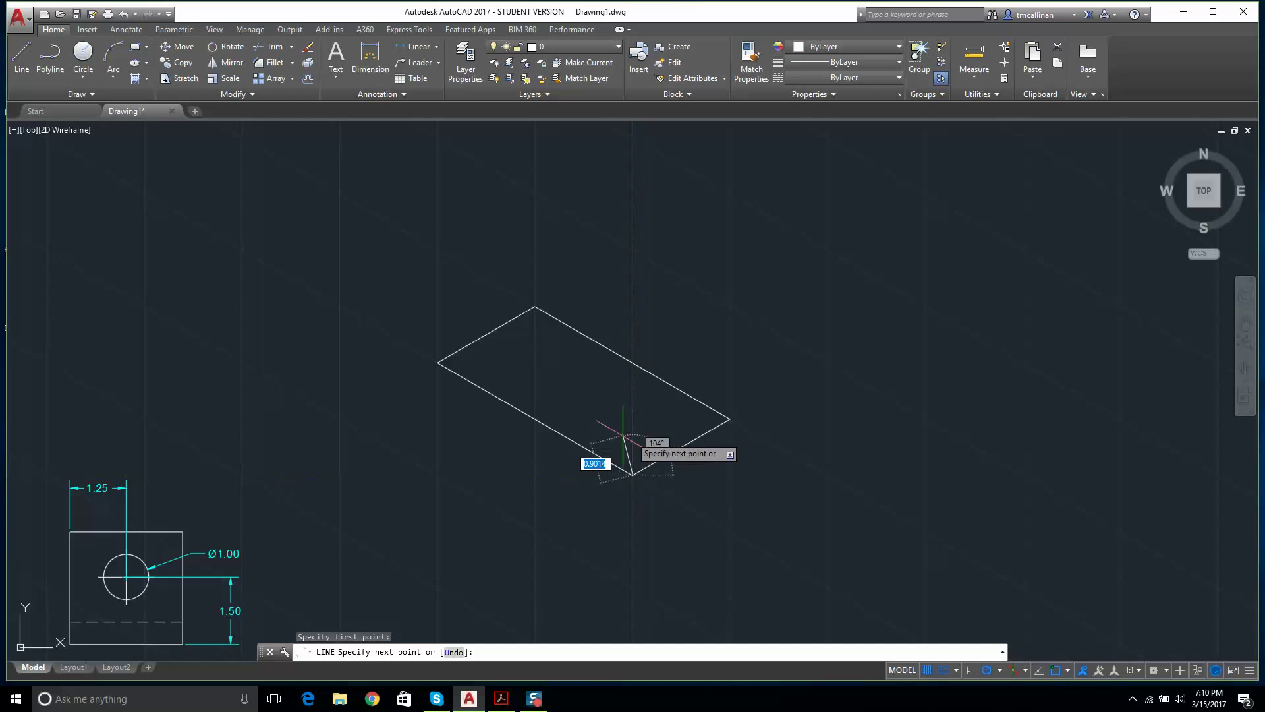
left_click(633, 362)
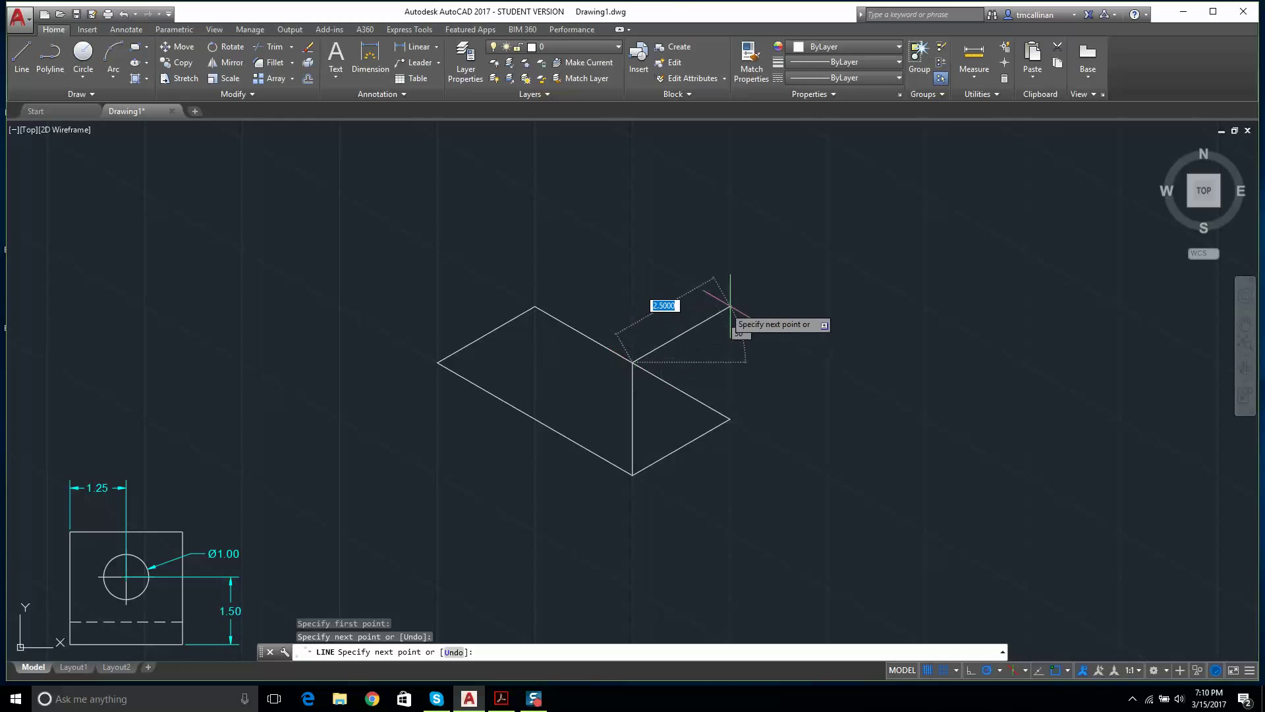
left_click(730, 307)
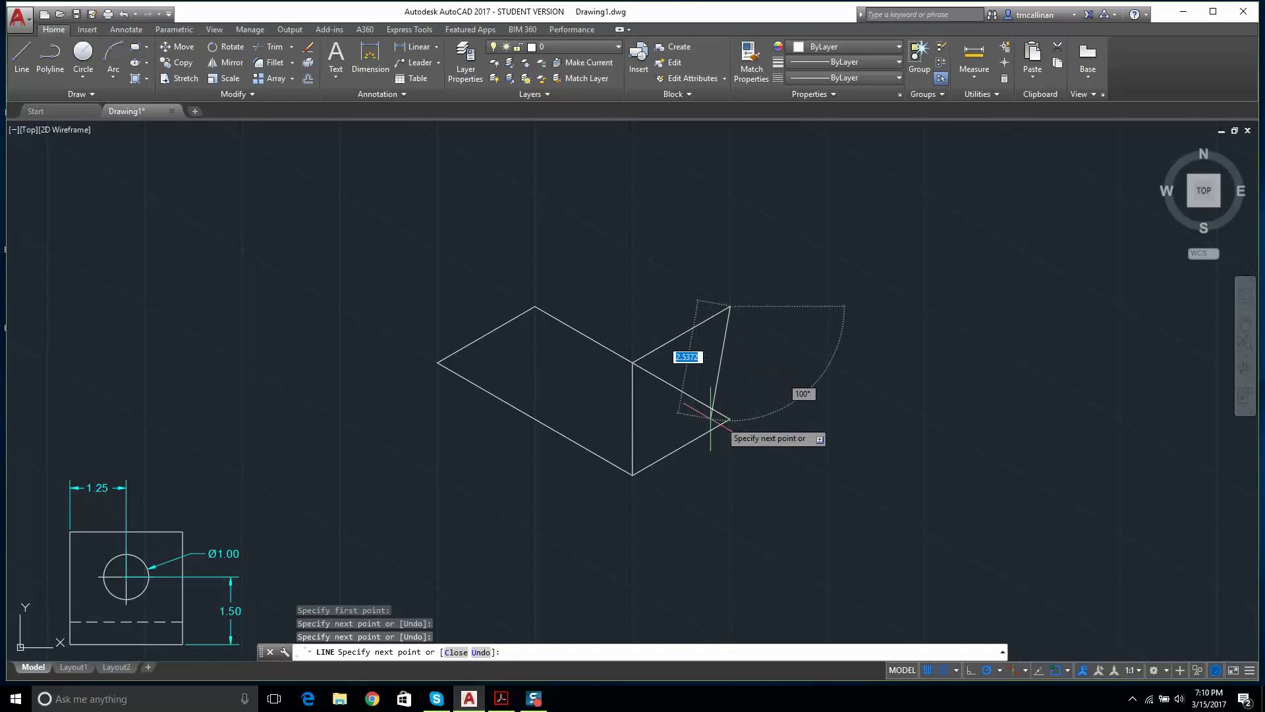
left_click(730, 419)
key("Escape")
middle_click_drag(639, 299, 662, 281)
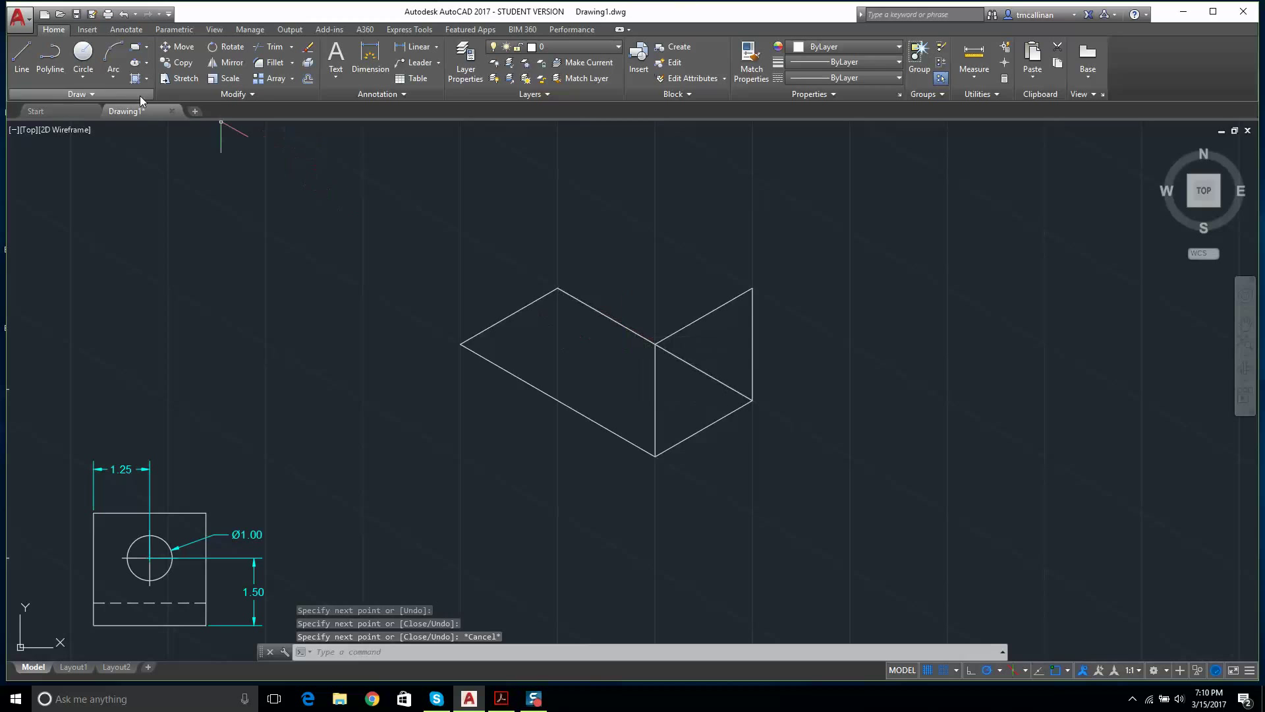
Step: Draw the left upright's outer face: 2.5 units up from the base's left corner, 2.5 units at 30°, and down to the back corner
left_click(19, 57)
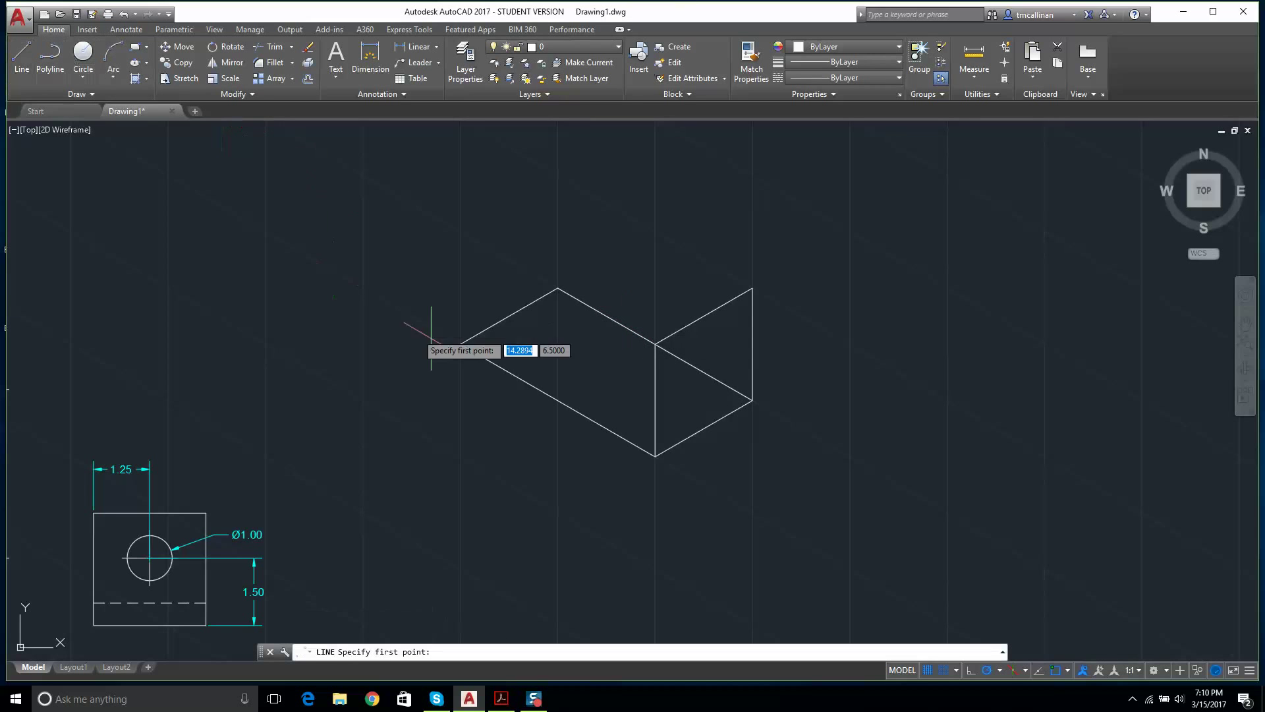
left_click(461, 344)
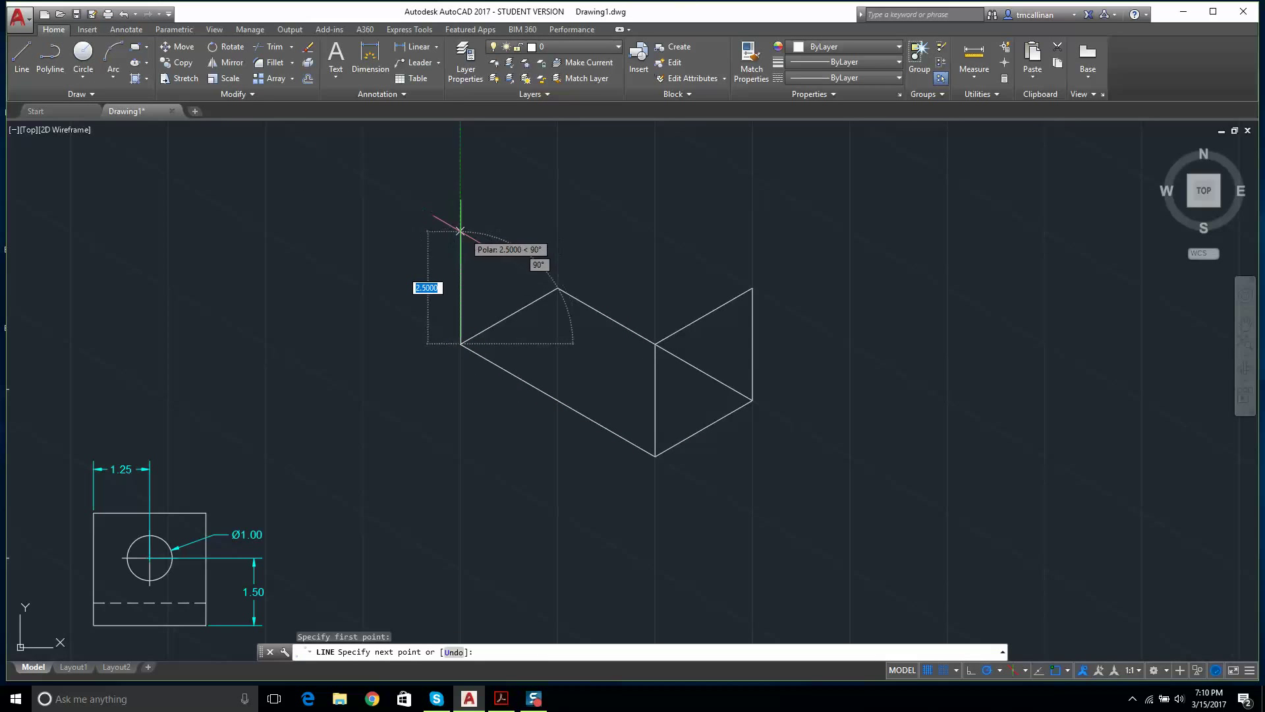
left_click(460, 231)
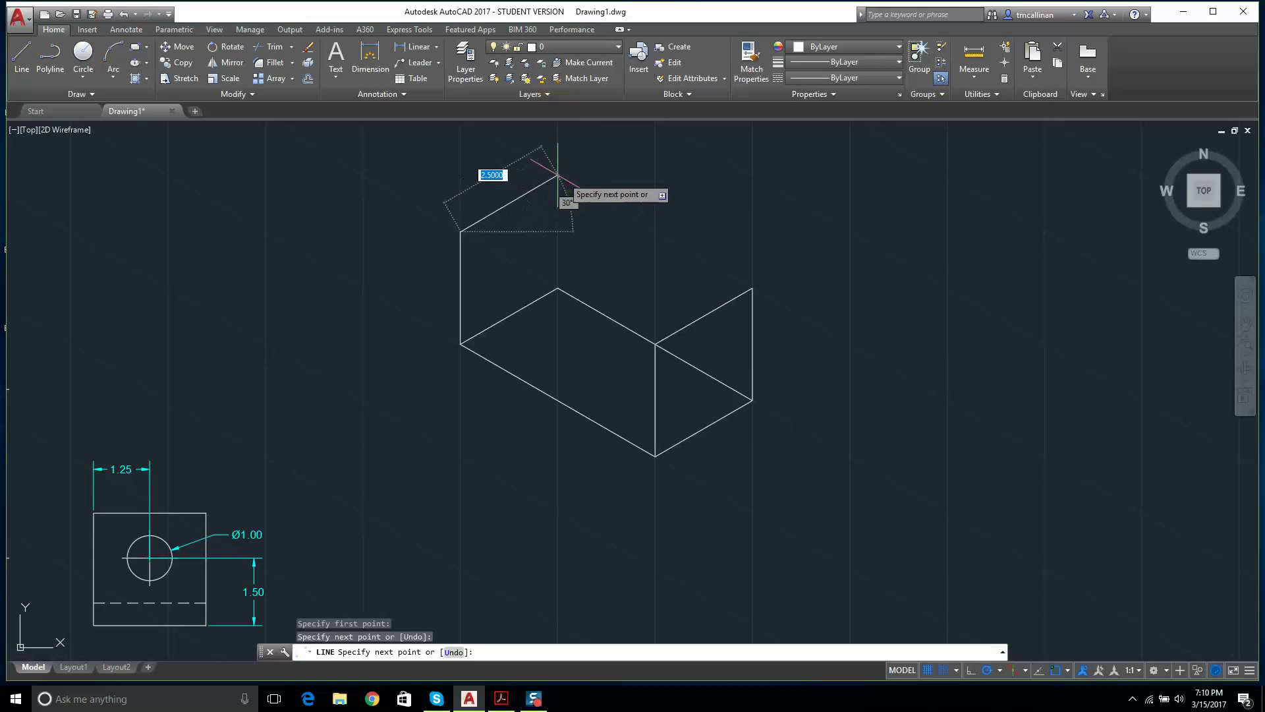
left_click(557, 175)
left_click(558, 288)
key("Escape")
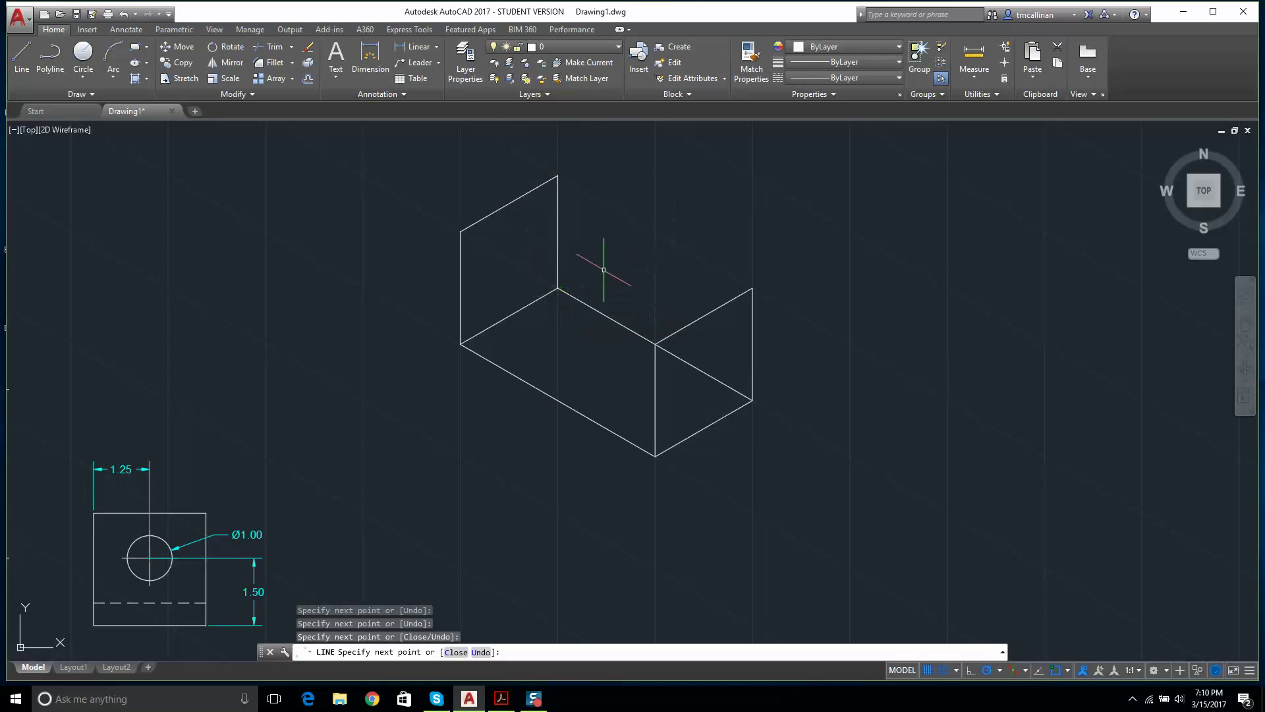
scroll(678, 240, "down", 3)
scroll(679, 323, "up", 2)
middle_click_drag(596, 163, 540, 218)
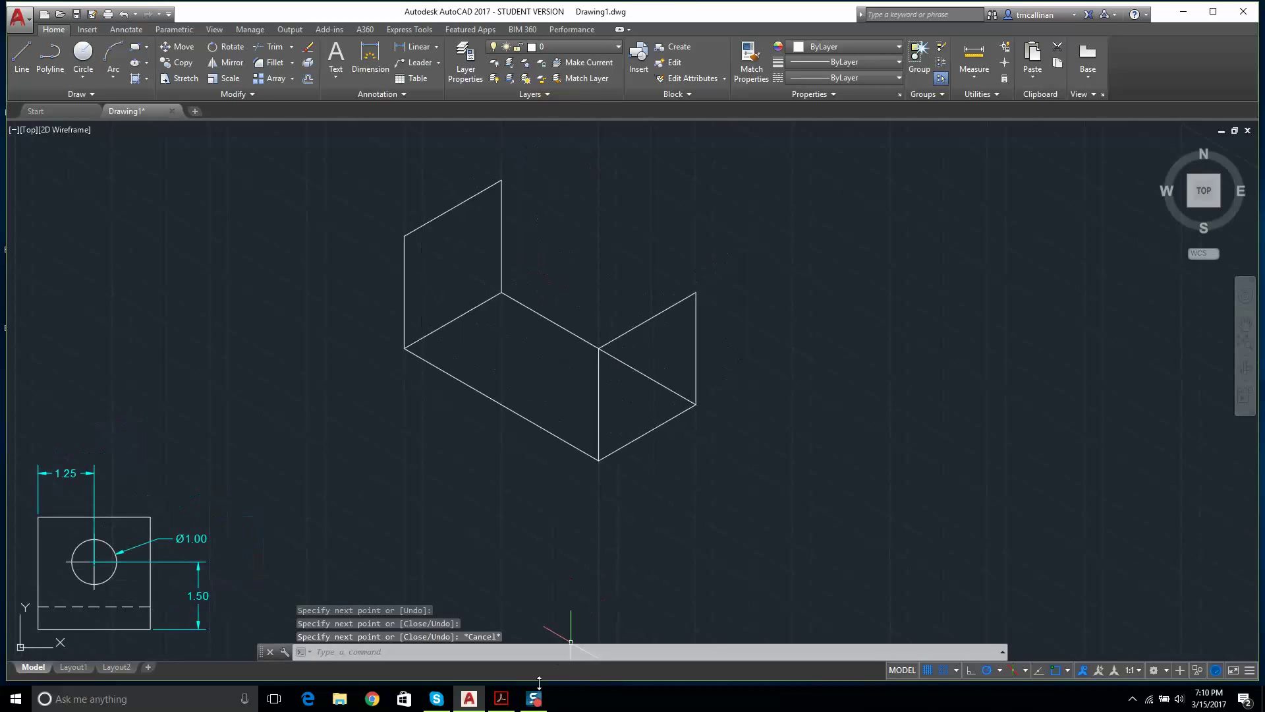
Step: Check the Example 3 drawing in Acrobat Reader, return to AutoCAD and draw the front inner U profile with 0.5-unit top edges and a 4-unit floor edge
left_click(512, 704)
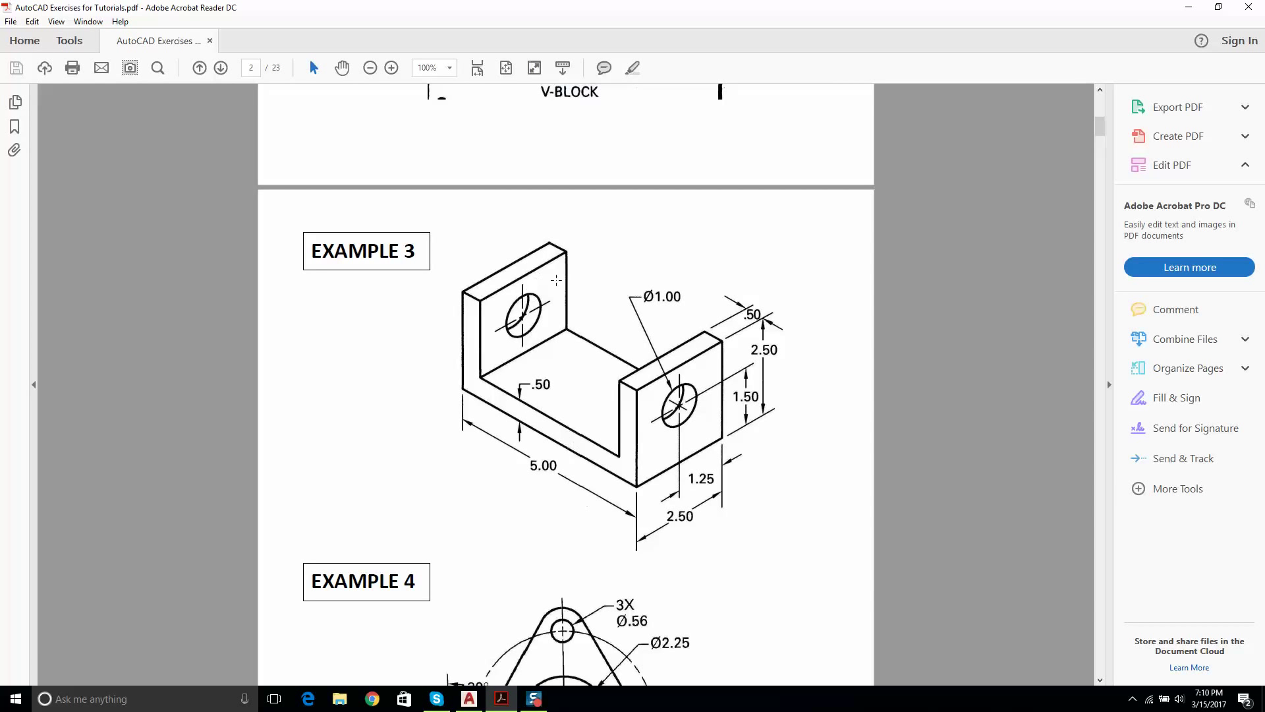
left_click(470, 699)
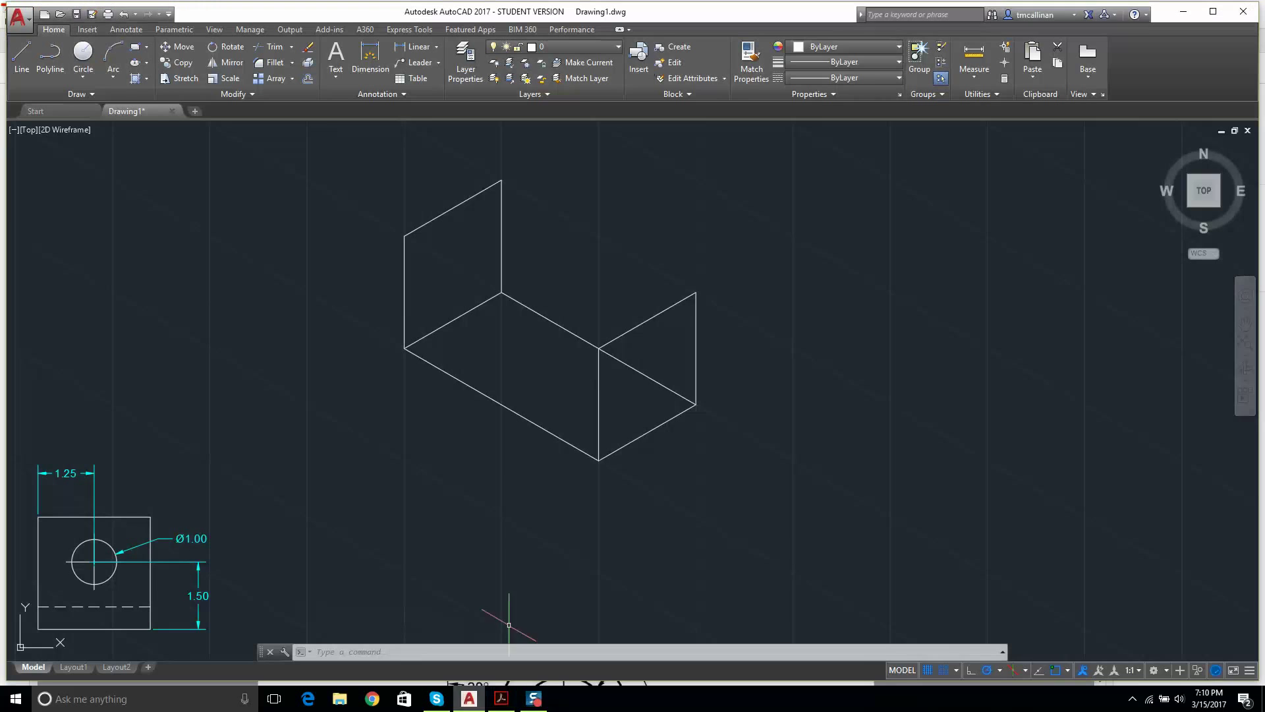
left_click(22, 51)
scroll(393, 210, "up", 2)
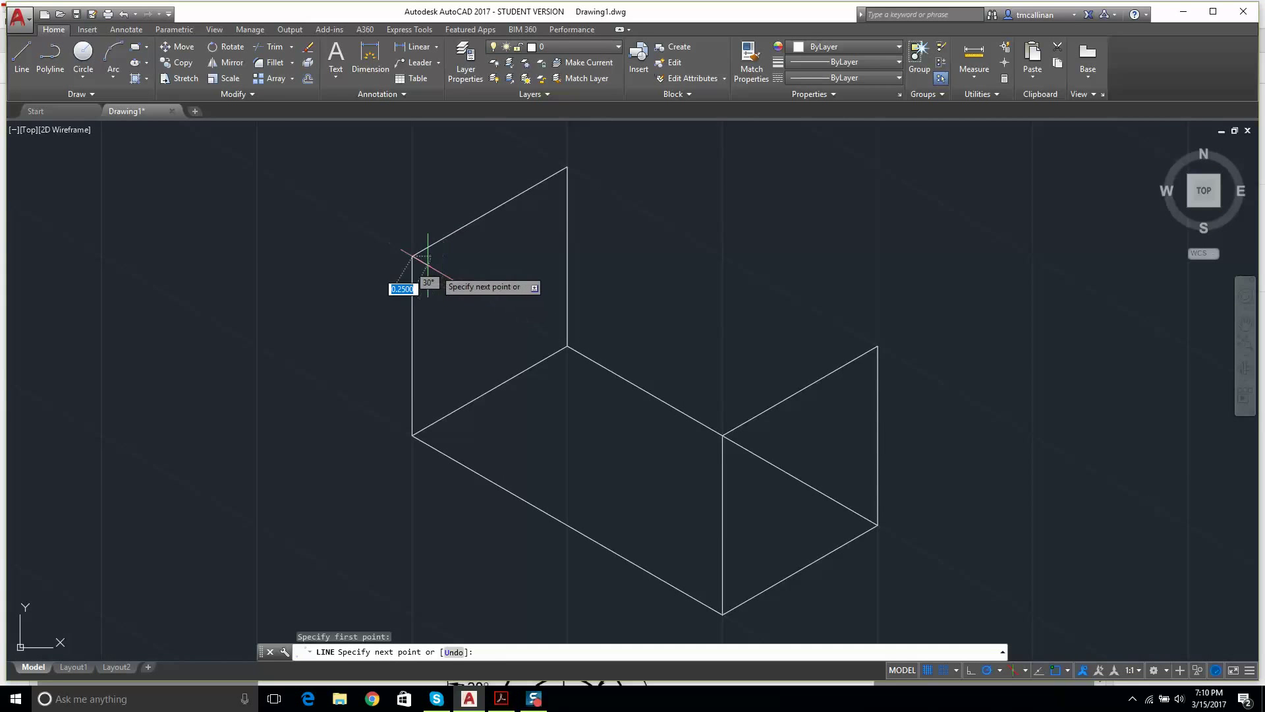
left_click(412, 256)
left_click(443, 274)
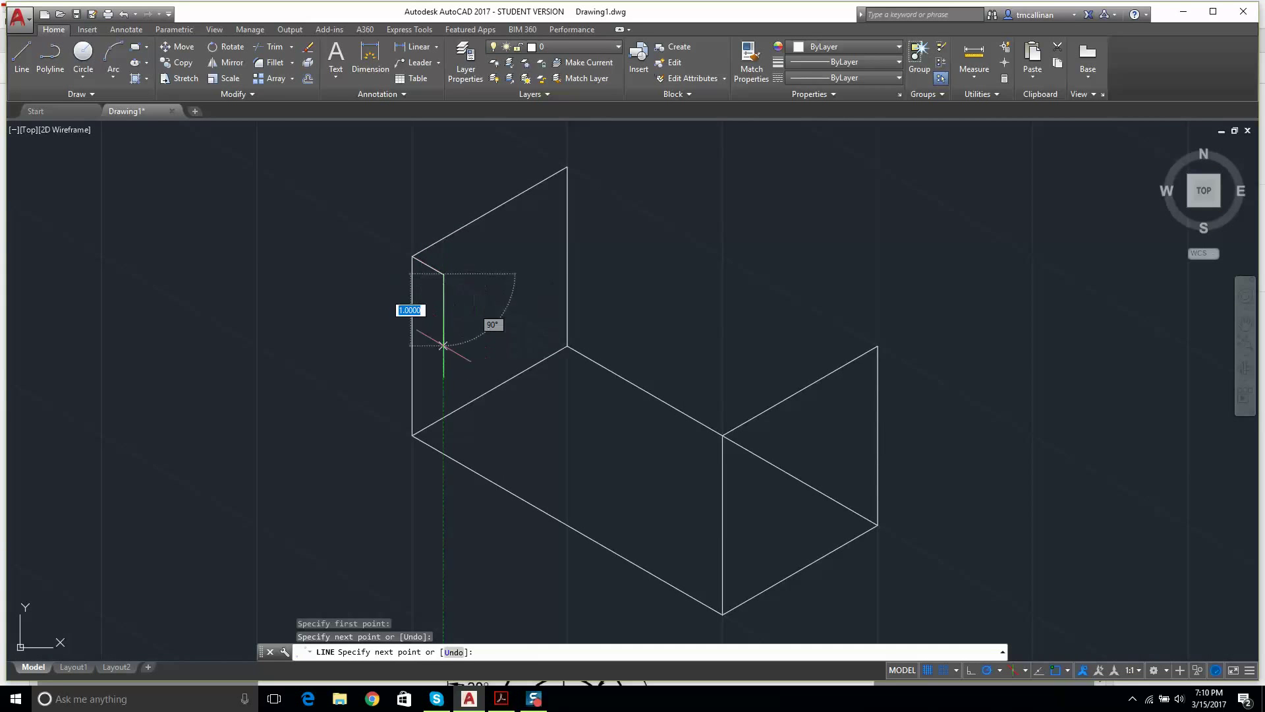
left_click(442, 417)
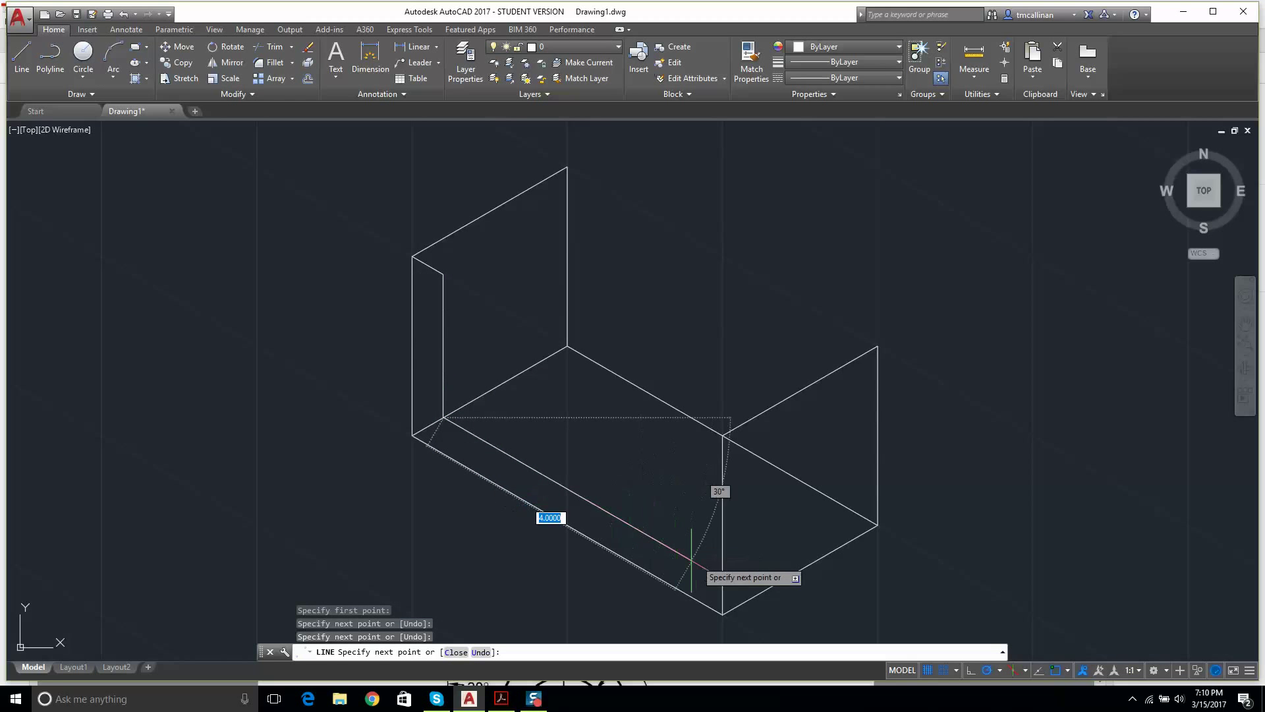
left_click(691, 560)
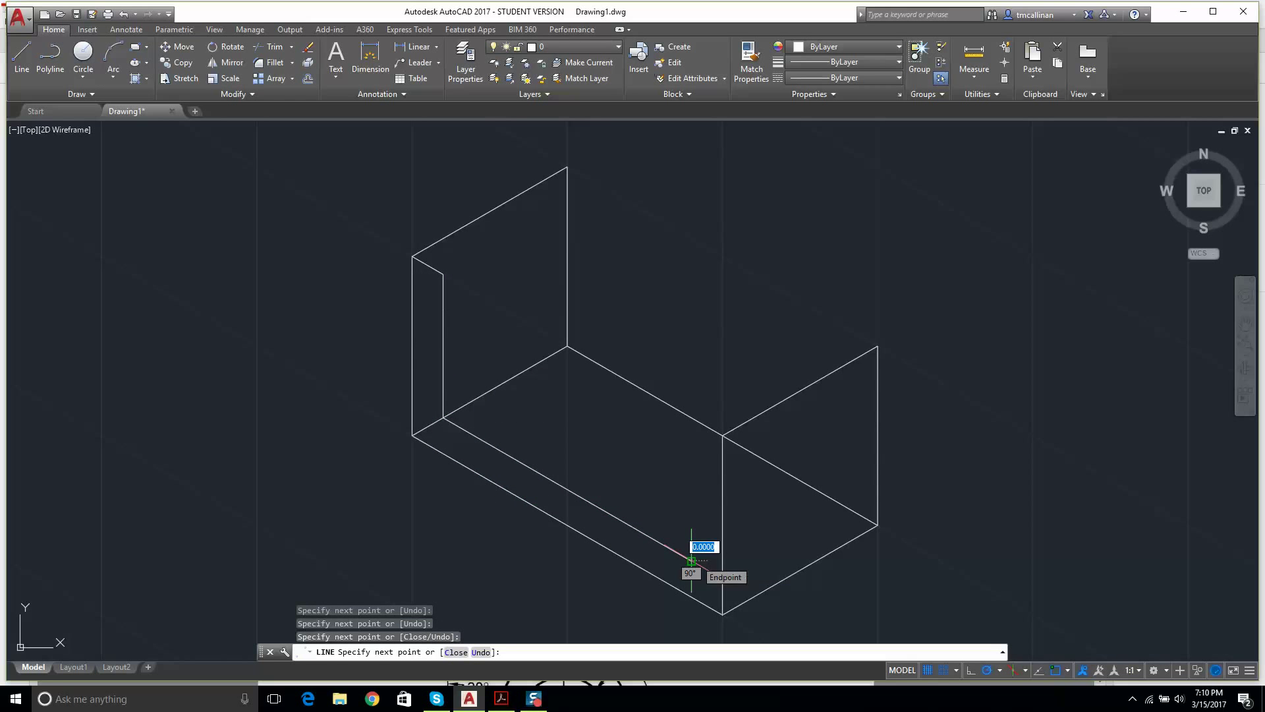
left_click(692, 417)
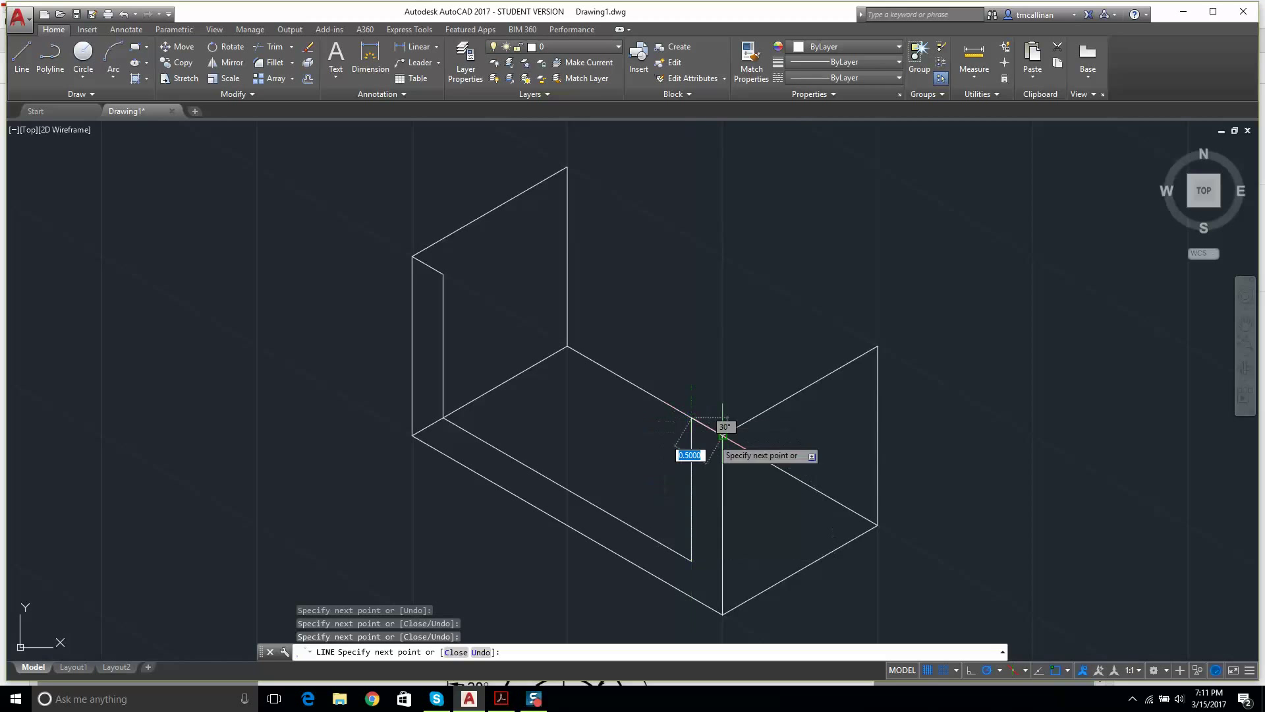
key("Escape")
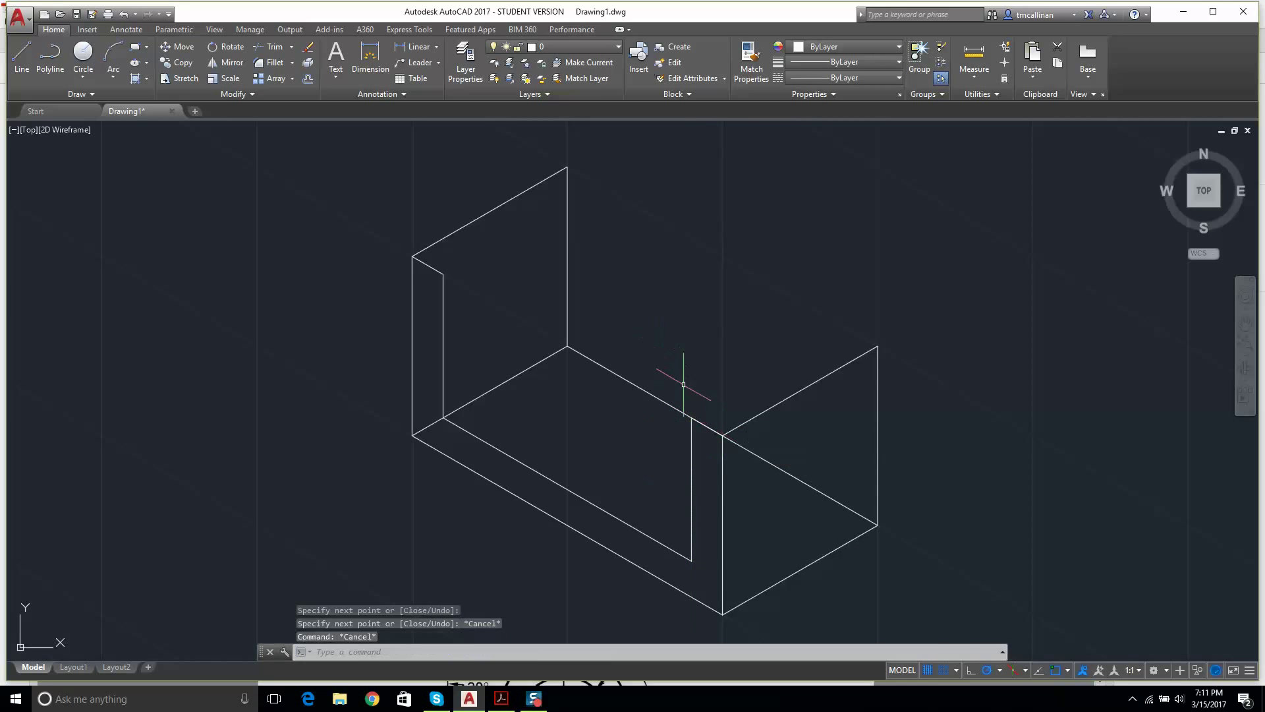
Step: Complete the left upright's top face: a 0.5-unit back edge from the outer back corner, then a line to the inner front corner
left_click(1024, 670)
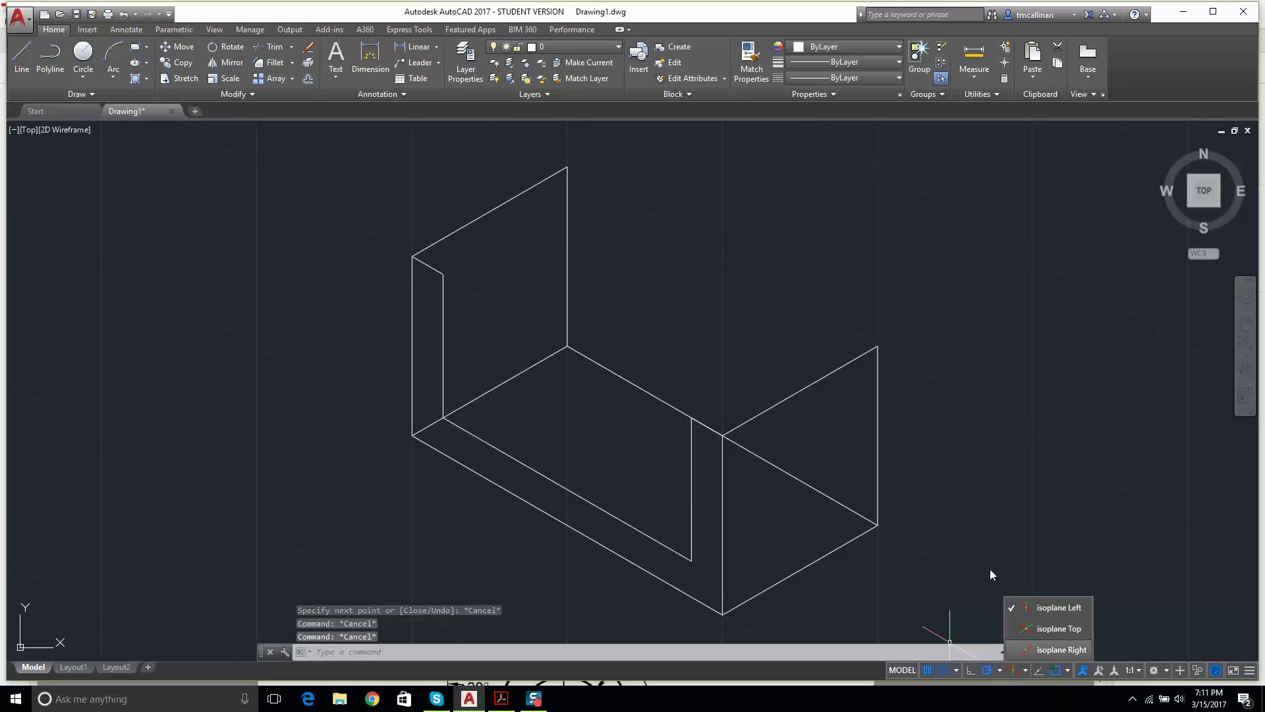
left_click(21, 54)
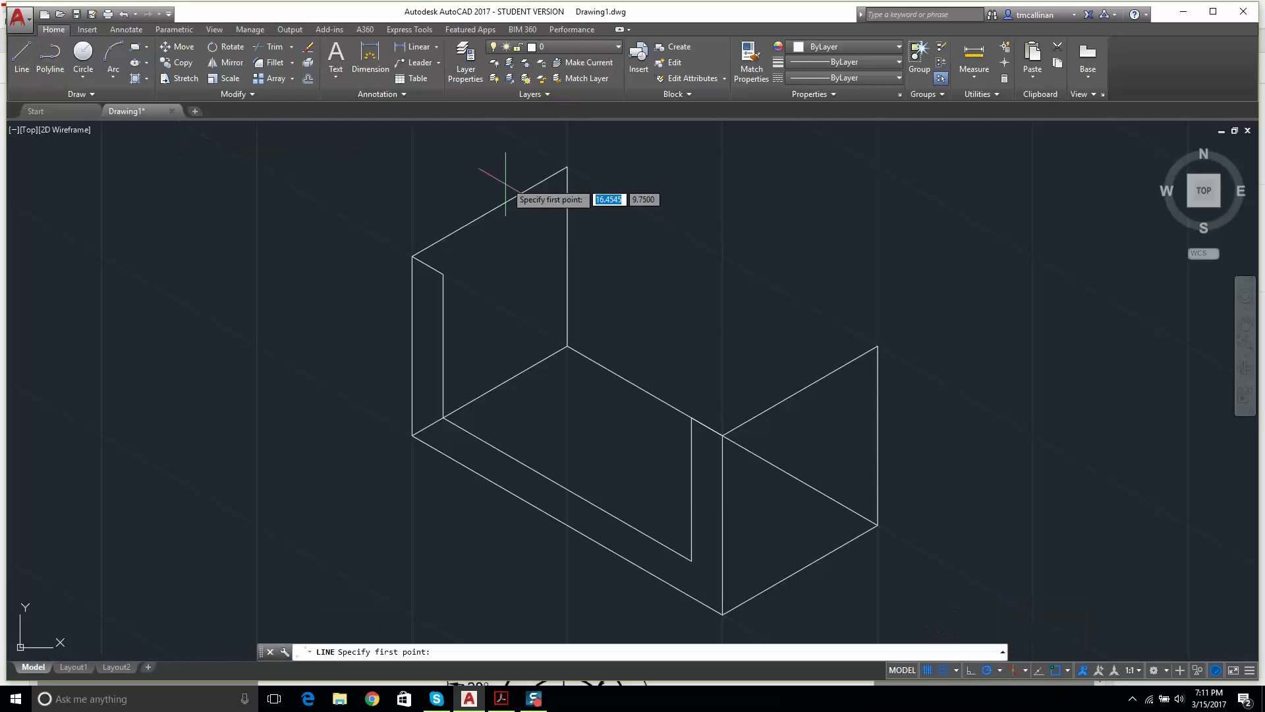
left_click(567, 167)
scroll(567, 166, "up", 2)
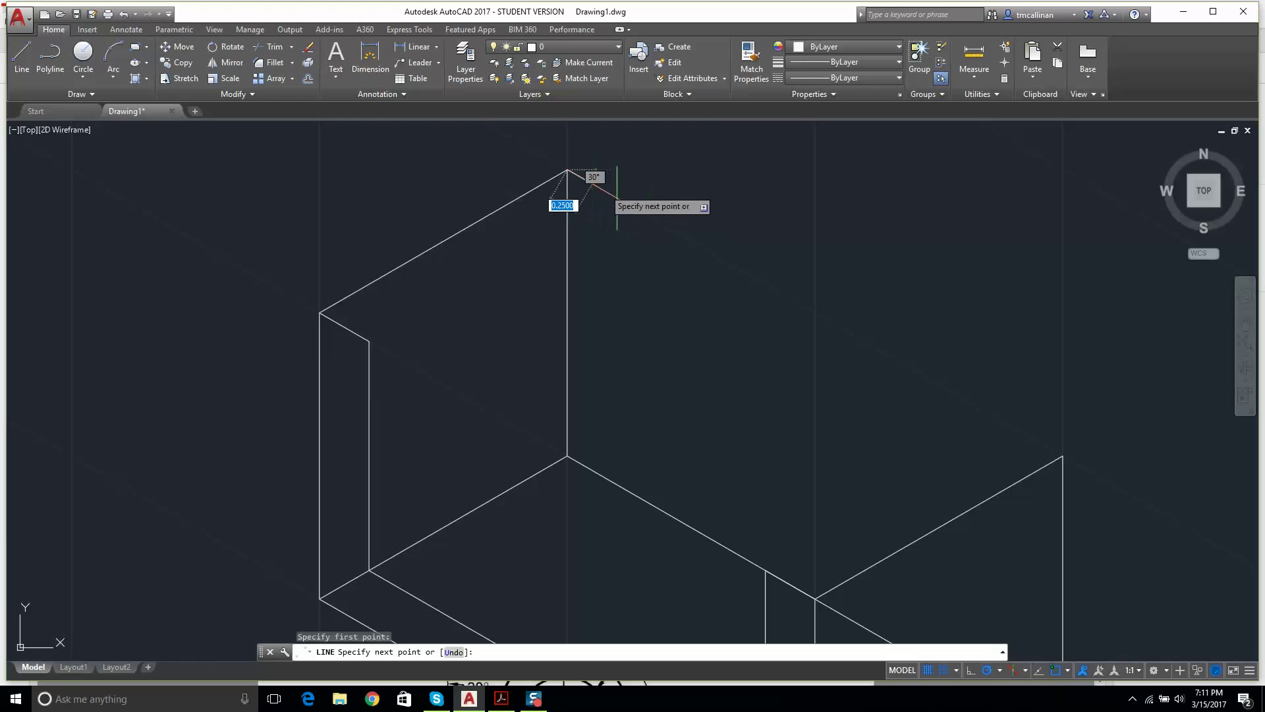
left_click(617, 197)
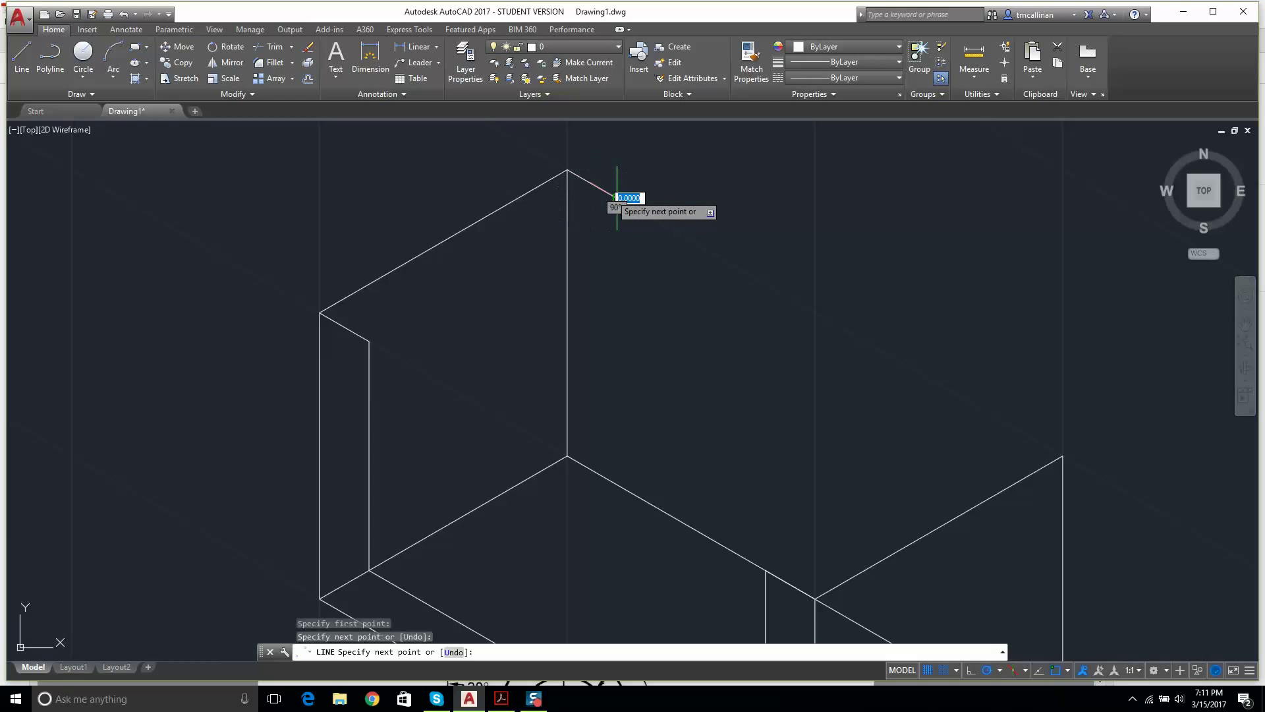
left_click(369, 341)
key("Escape")
scroll(295, 352, "down", 2)
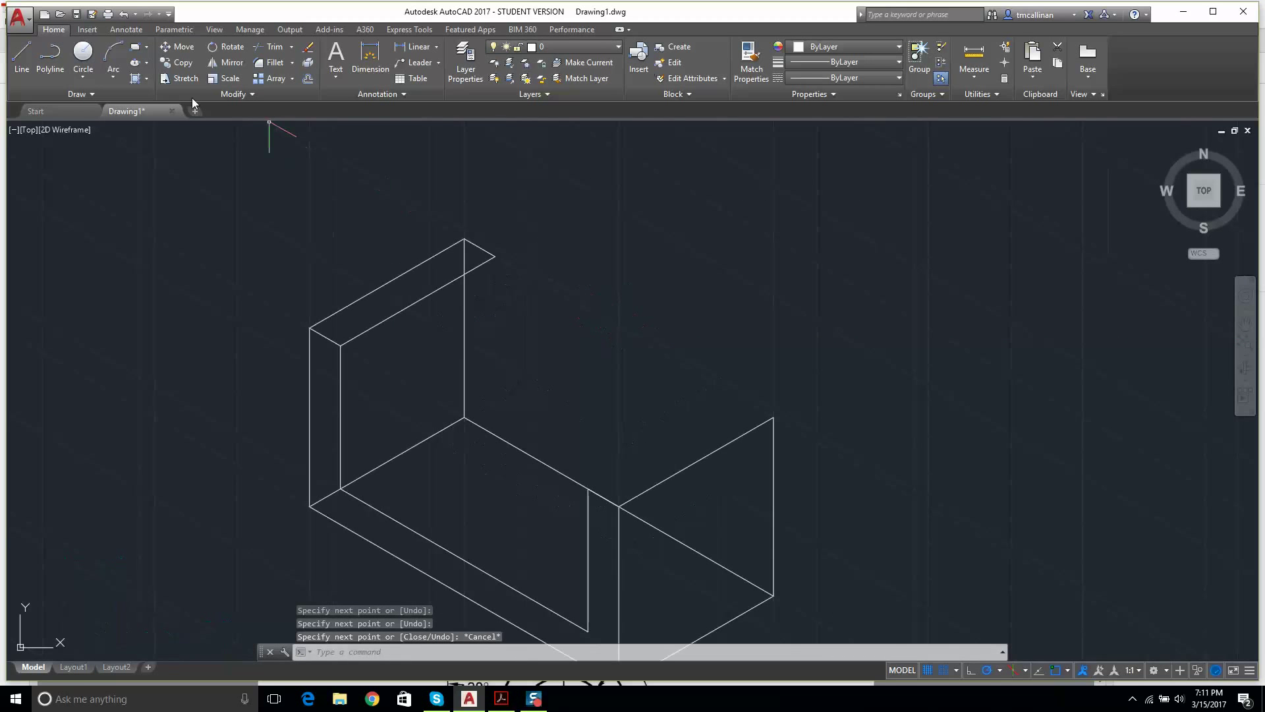
left_click(22, 56)
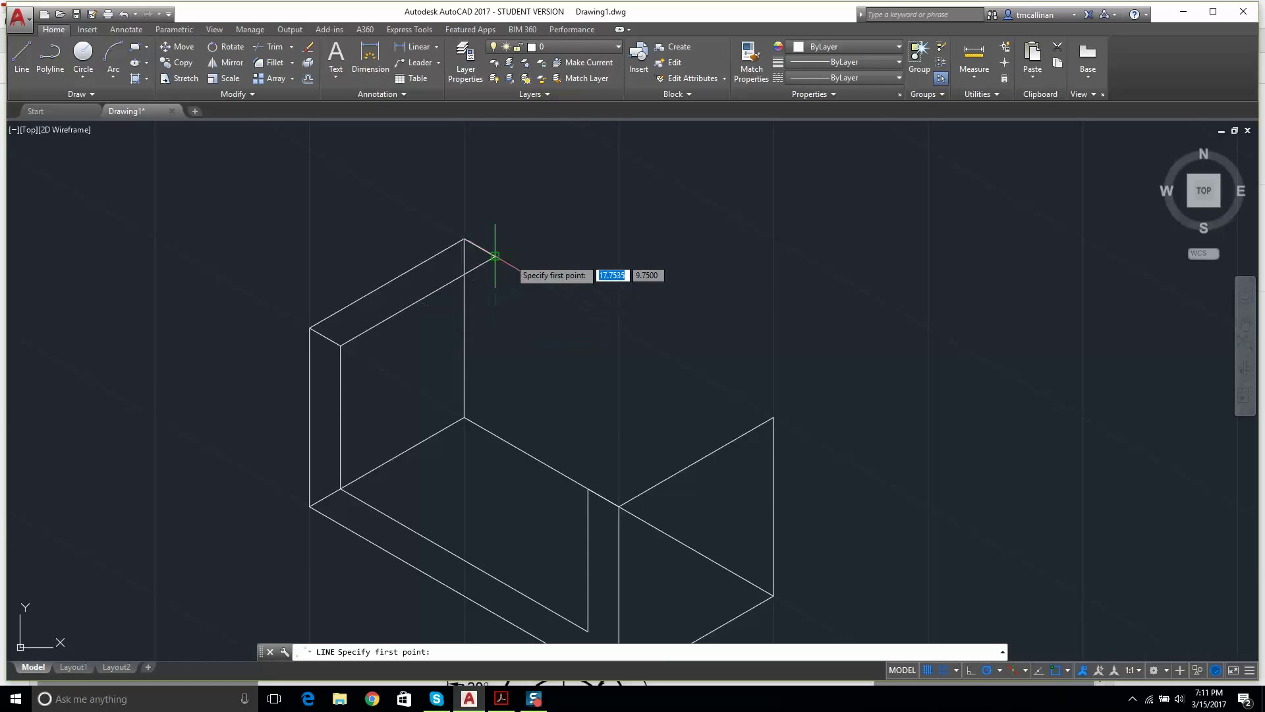
left_click(495, 255)
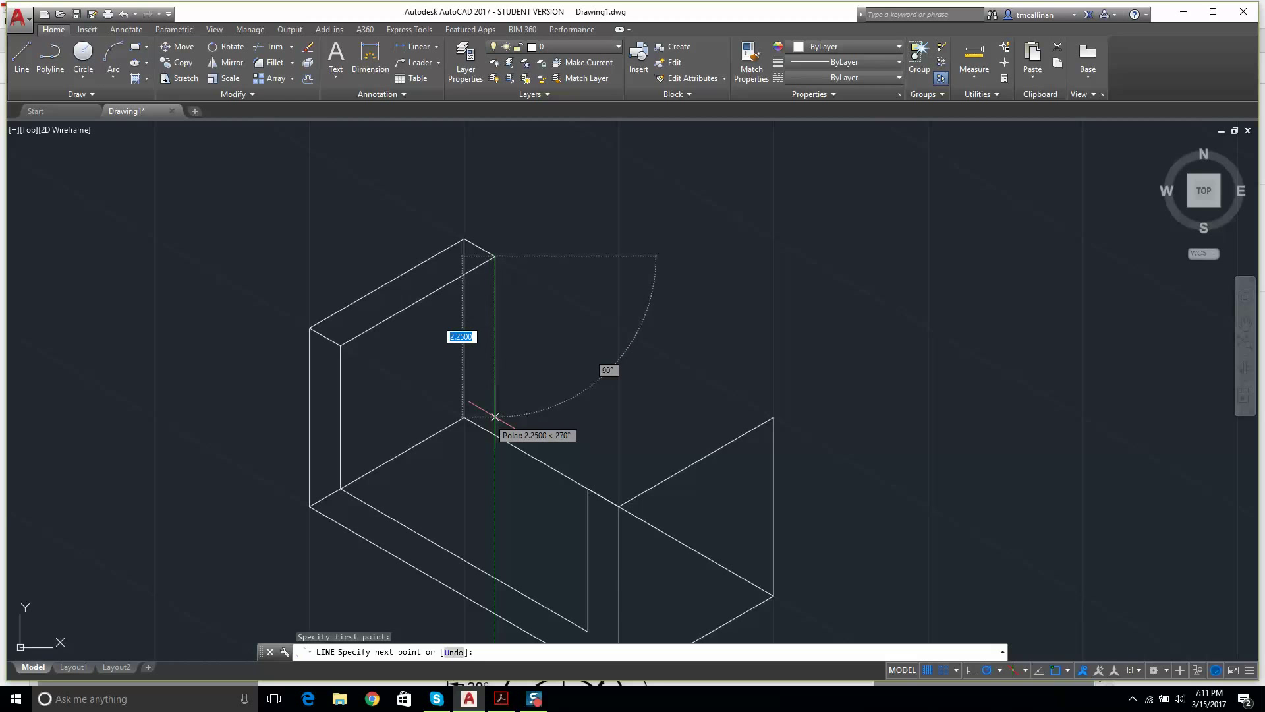
key("Escape")
Step: Complete the right upright's top face: a 2.5-unit line at 30° from the inner front corner, then a line to the outer back corner
scroll(501, 412, "down", 4)
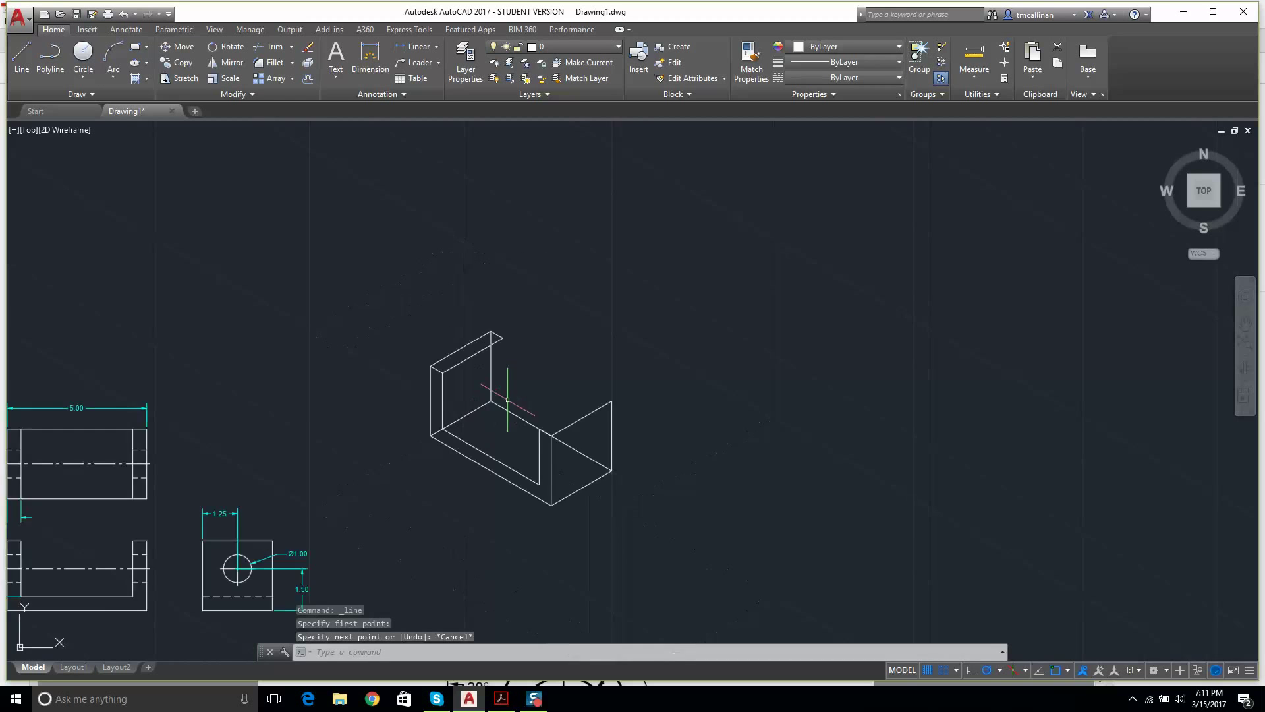
scroll(503, 425, "up", 2)
key("Return")
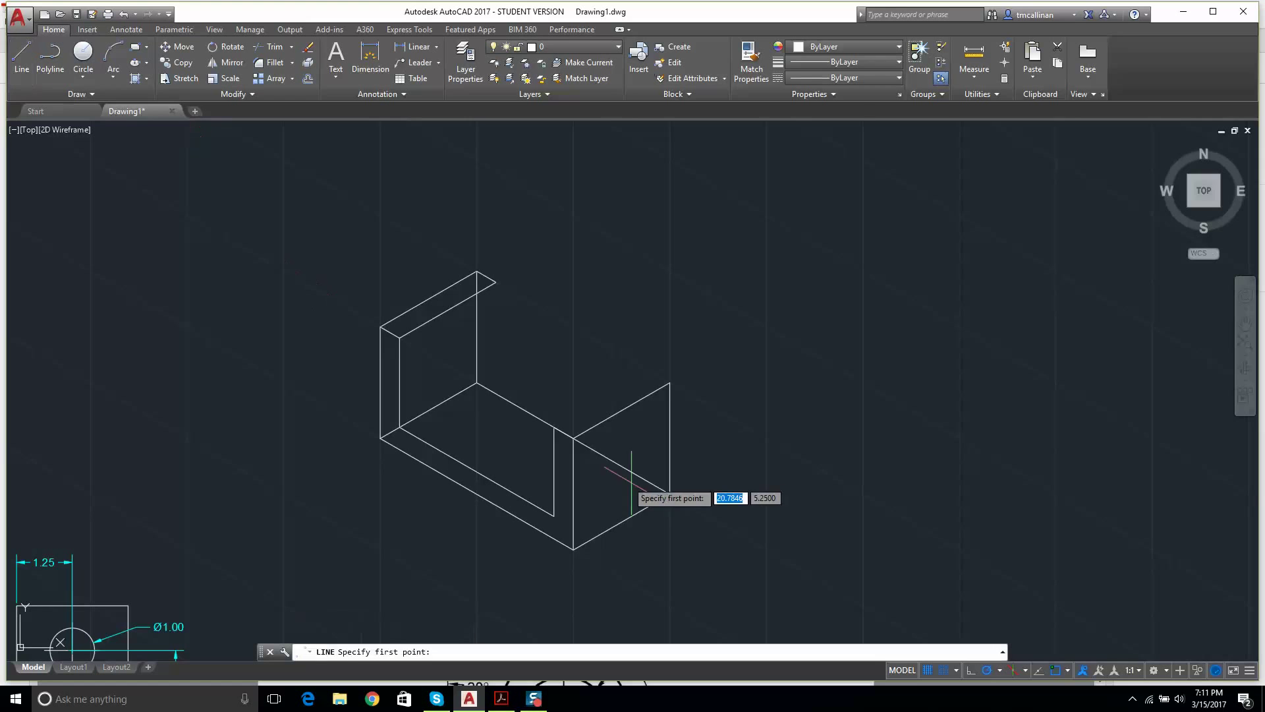
left_click(555, 426)
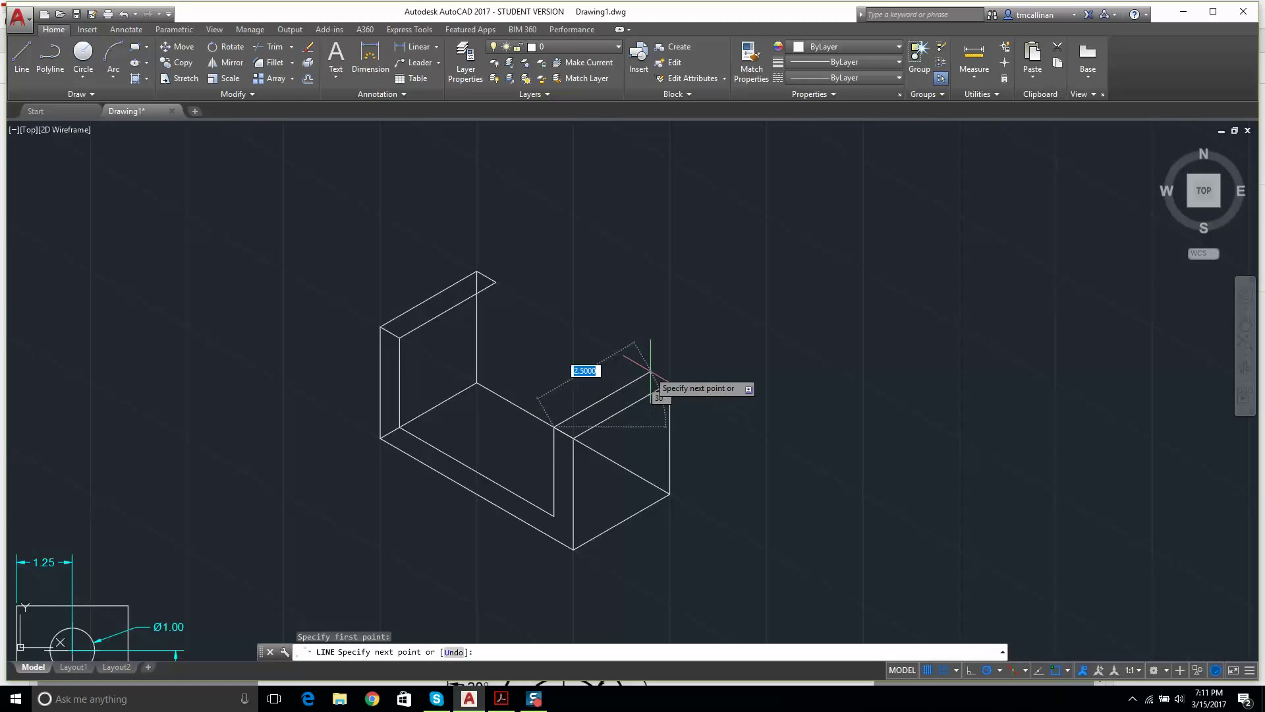
left_click(651, 372)
left_click(672, 384)
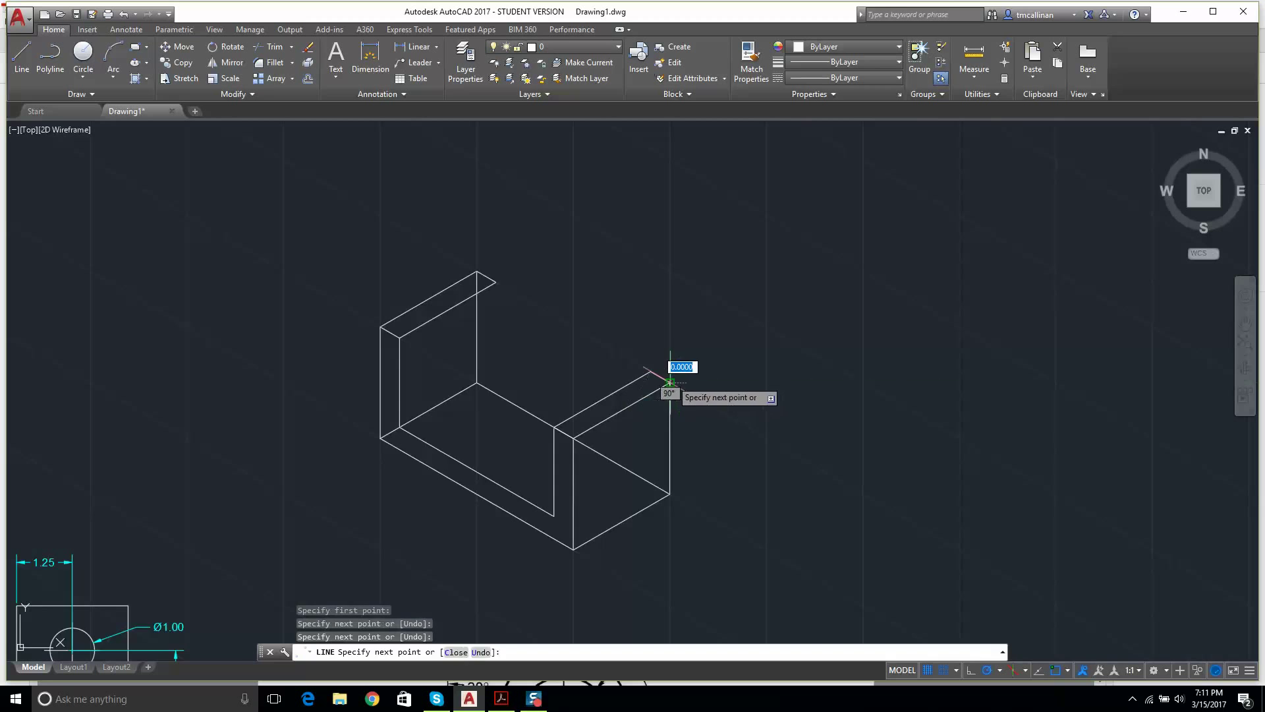
key("Escape")
key("Escape")
Step: Select the base's left edge running from the front corner to the back corner
scroll(824, 353, "down", 2)
scroll(696, 385, "up", 2)
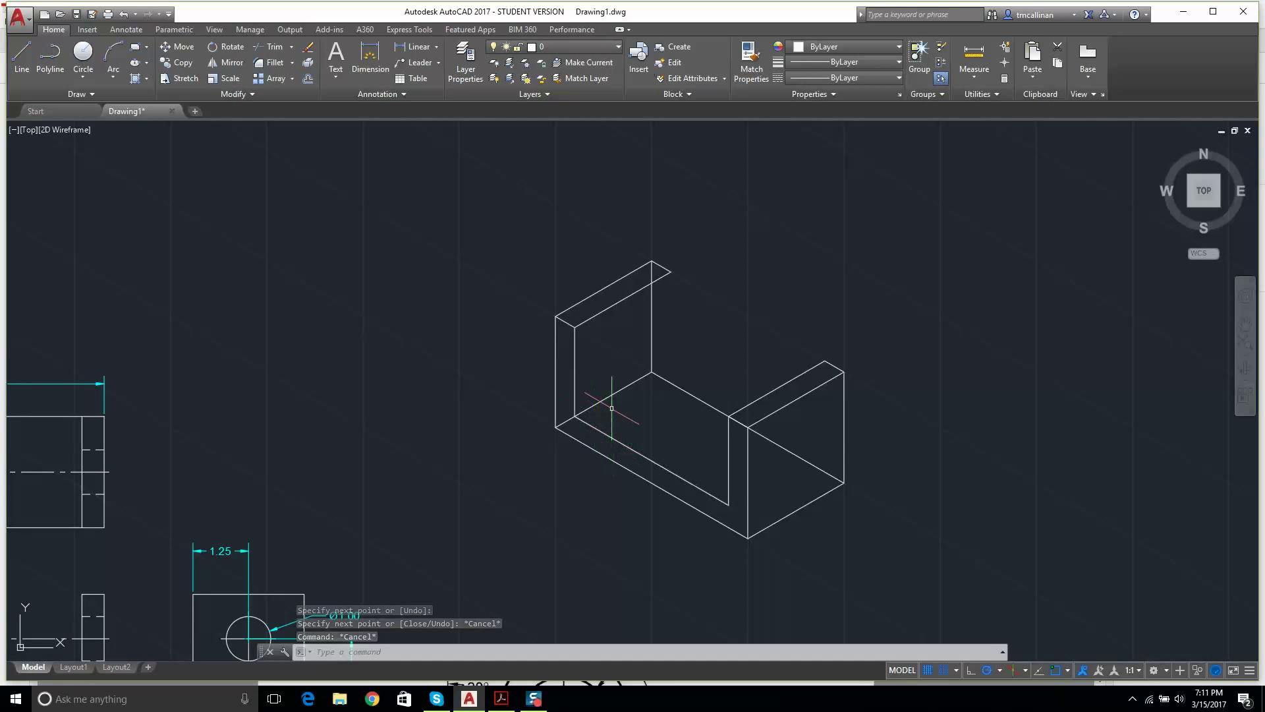
left_click(622, 388)
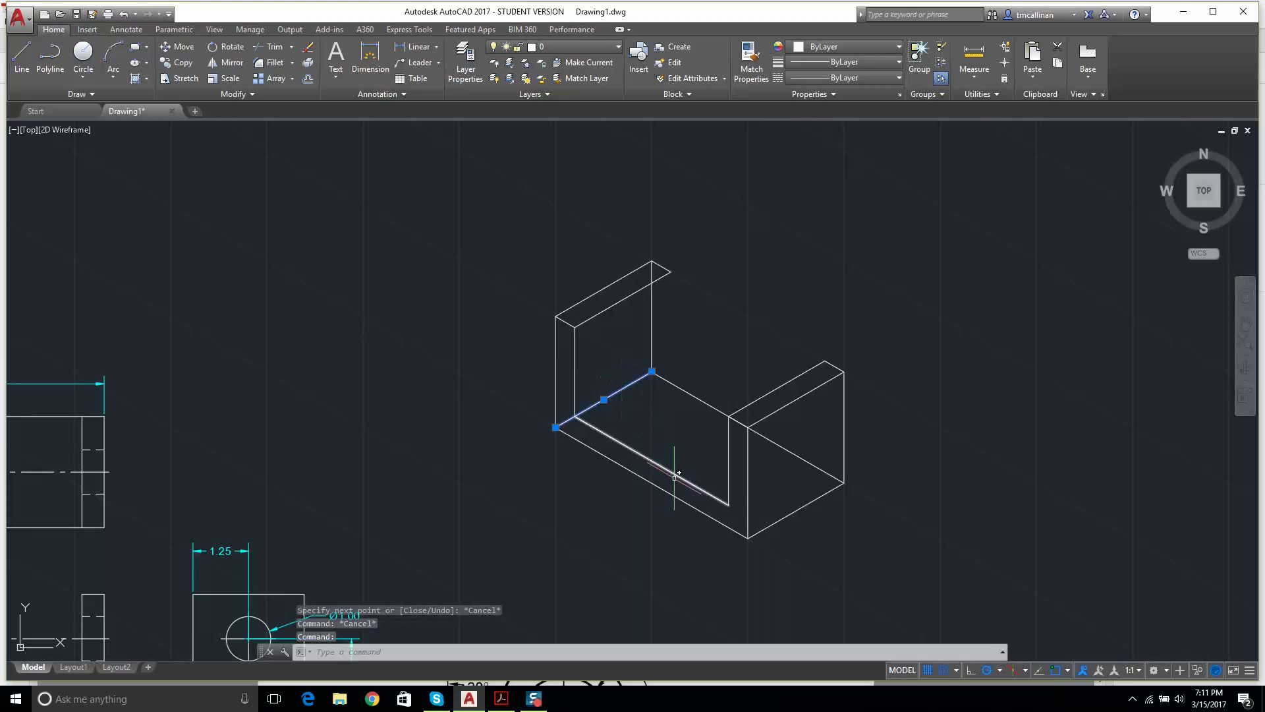
Step: Erase the isometric bracket's hidden edges: the left and rear bottom edges and the left upright's outer rear vertical edge
key("Delete")
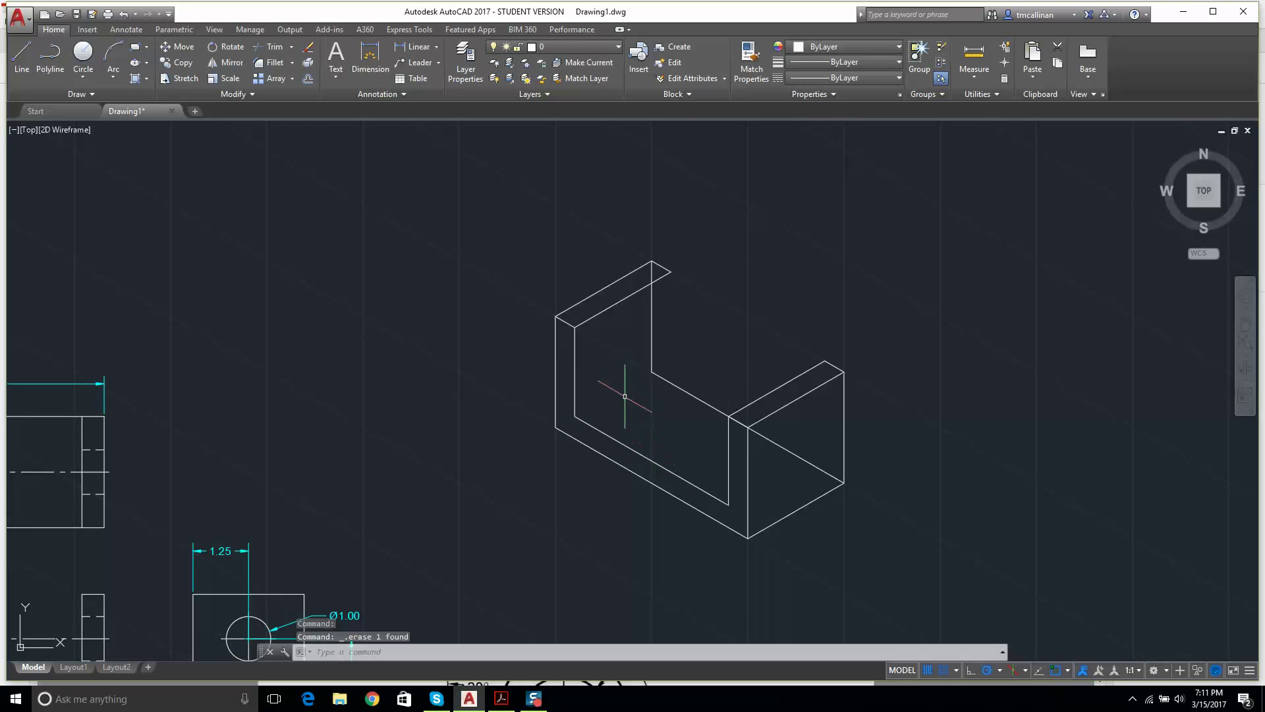
scroll(632, 410, "up", 2)
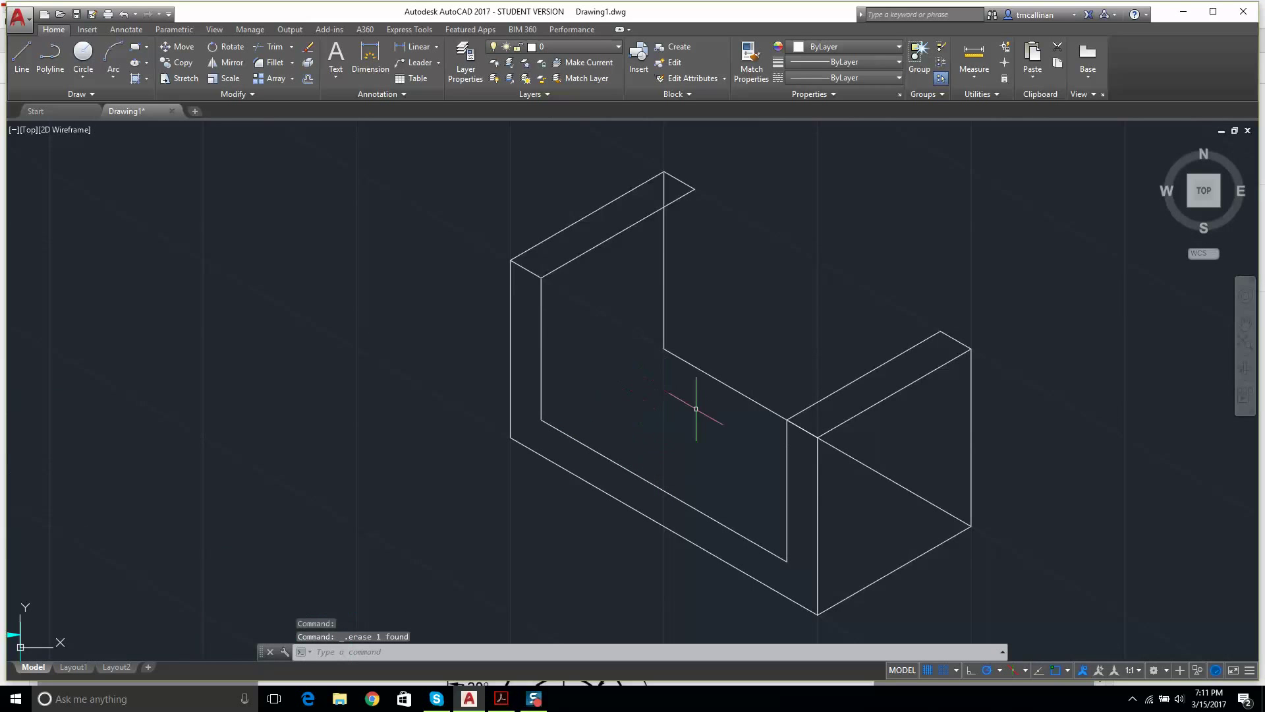
left_click(685, 363)
key("Delete")
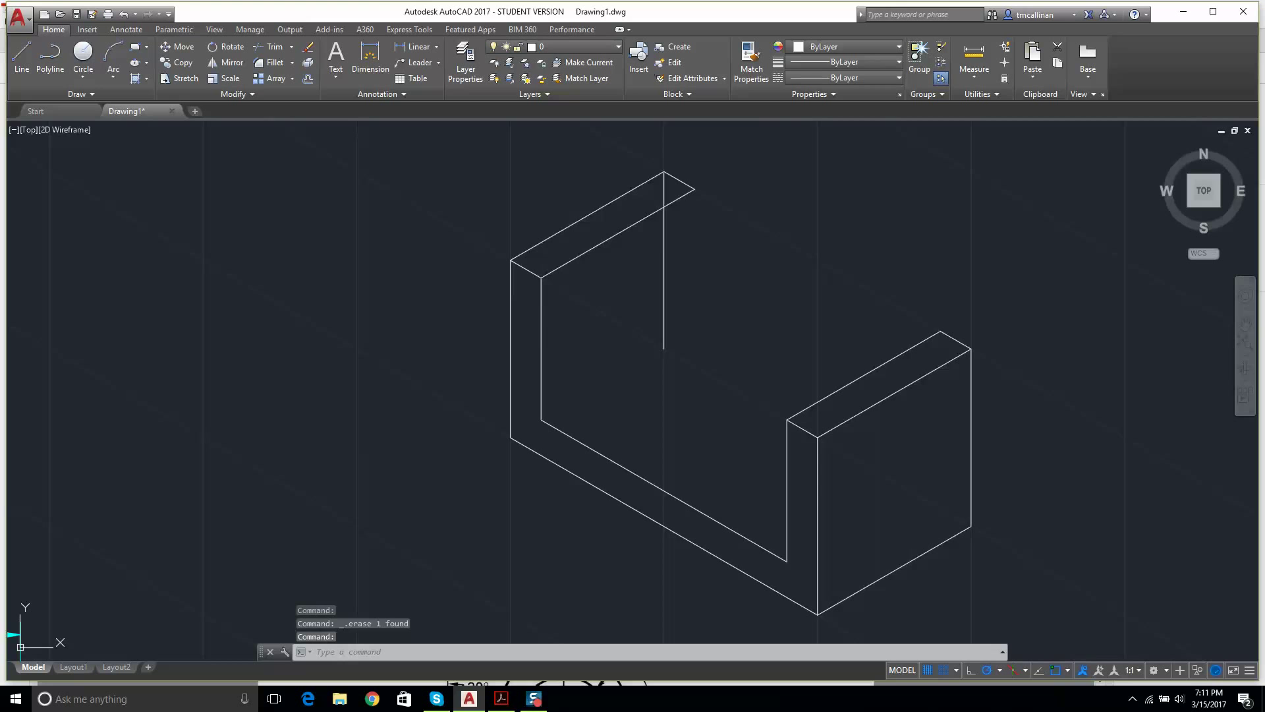
left_click(662, 279)
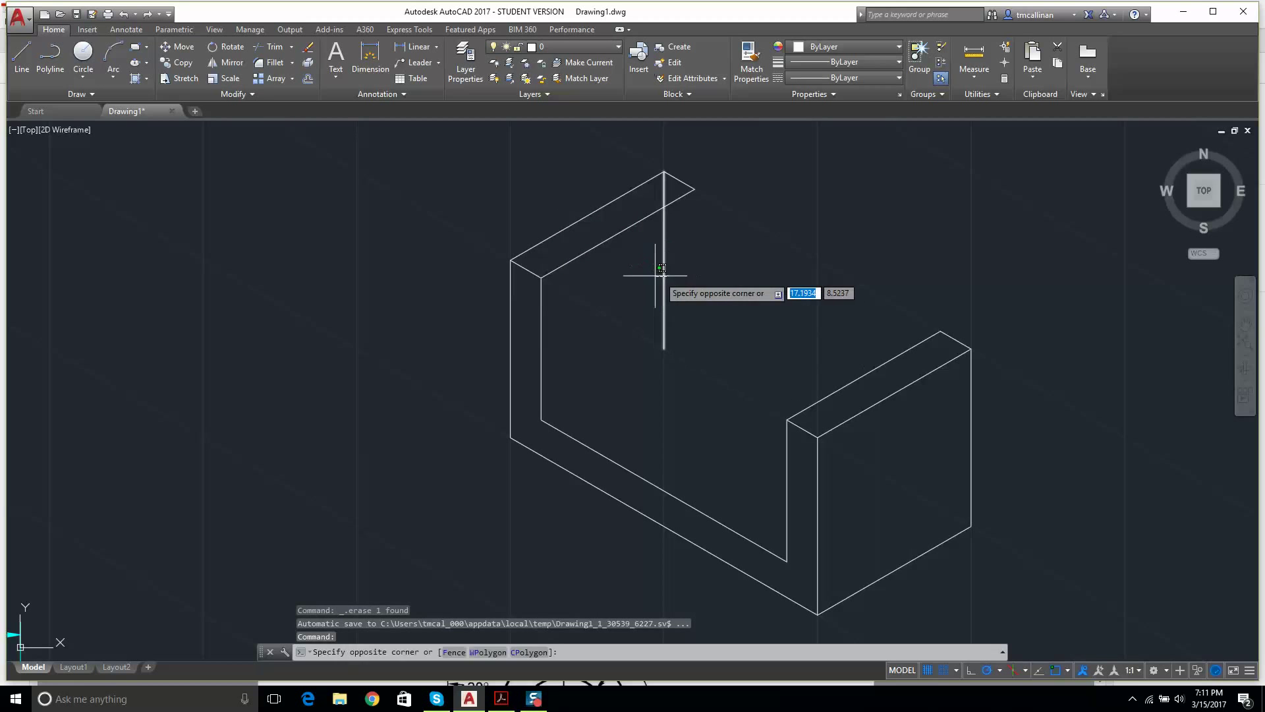
left_click(657, 283)
key("Delete")
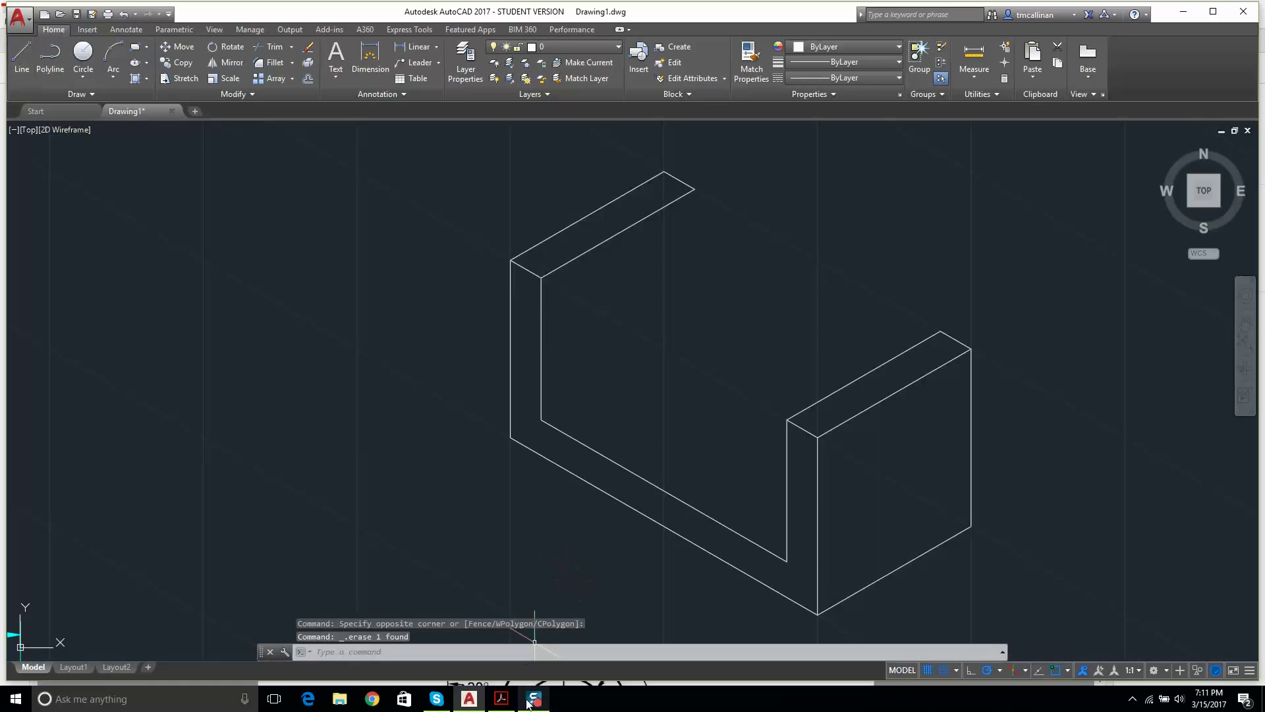
Step: Draw the left upright's inner rear vertical edge from its top corner and the inner bottom edge back to the front corner
left_click(502, 700)
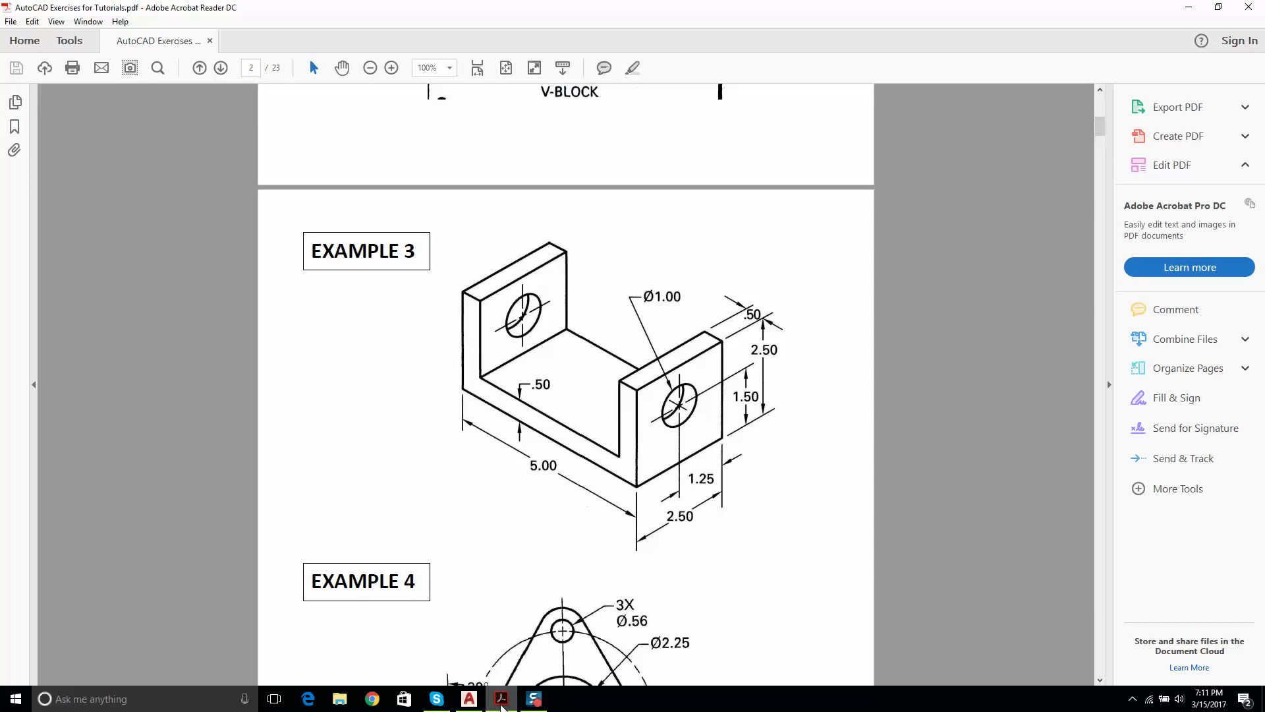
left_click(501, 700)
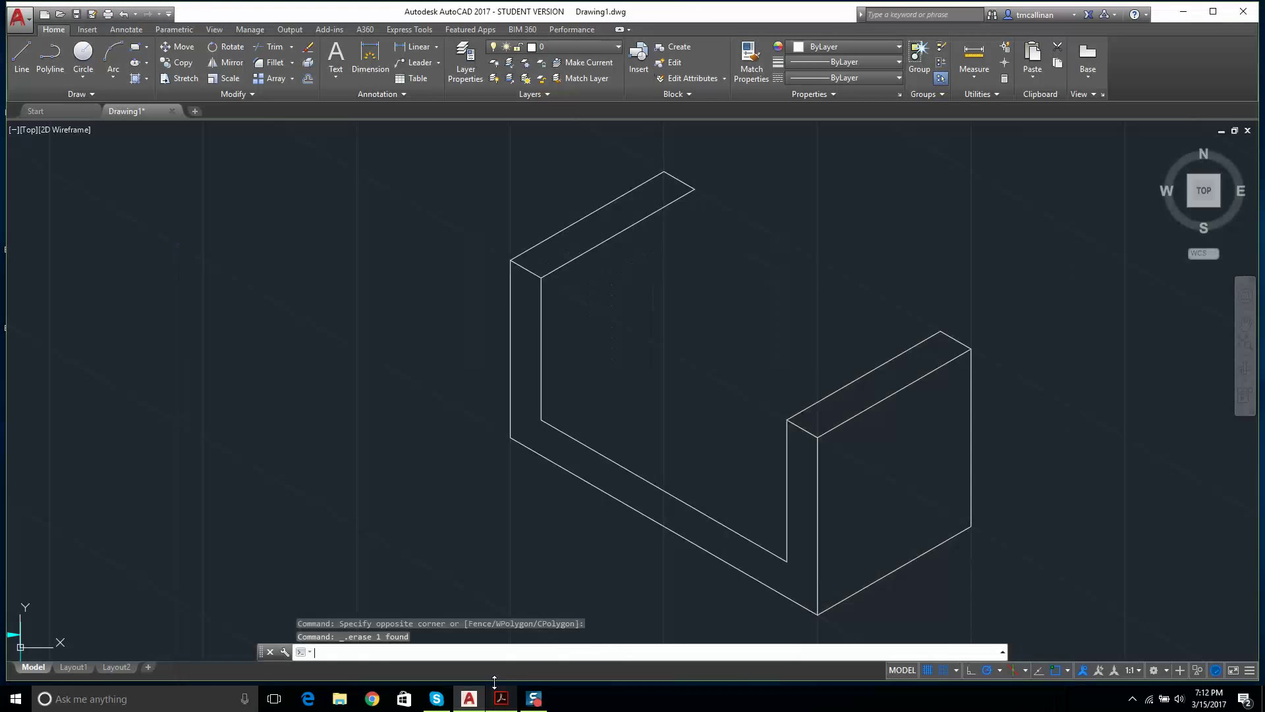
left_click(22, 56)
left_click(695, 189)
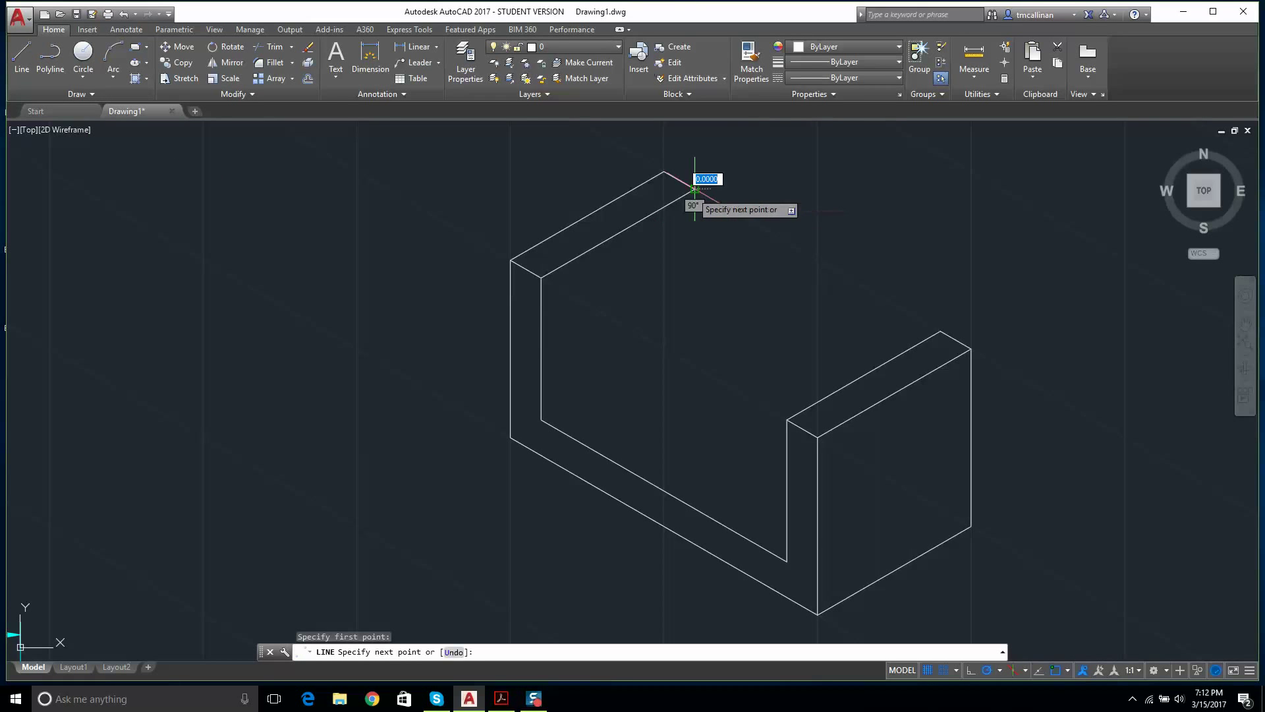
left_click(694, 329)
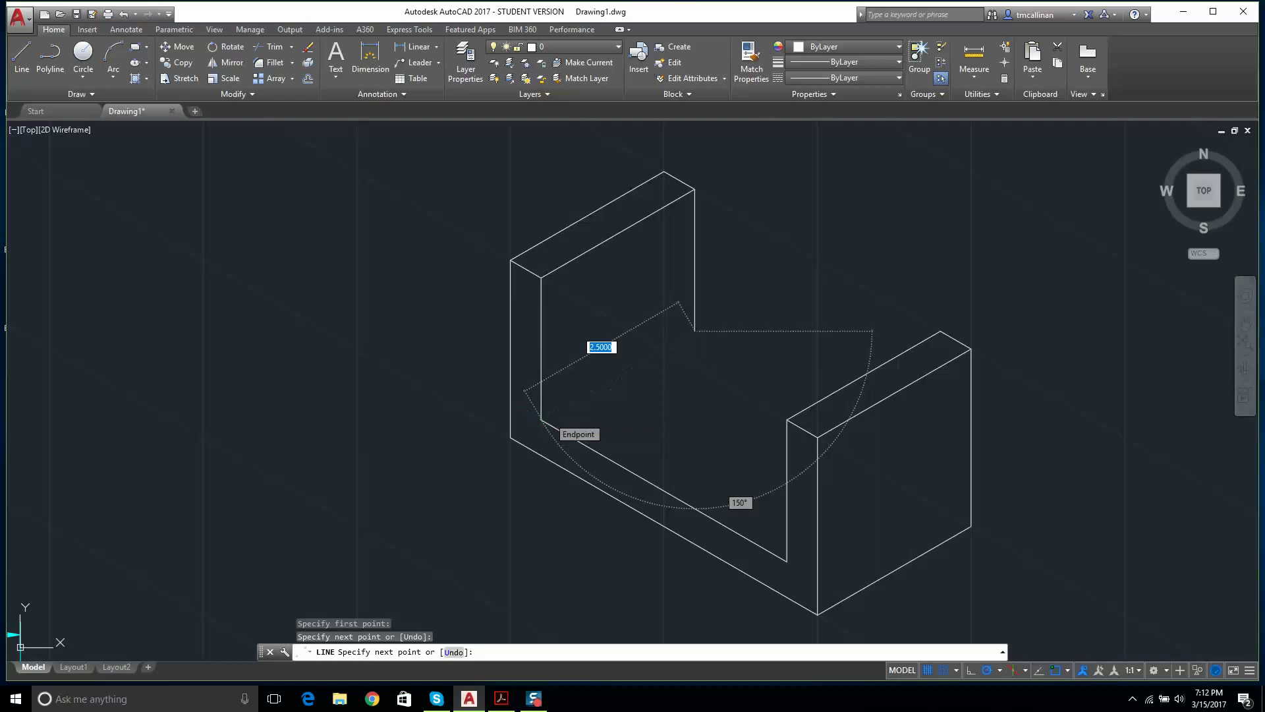
left_click(541, 419)
key("Escape")
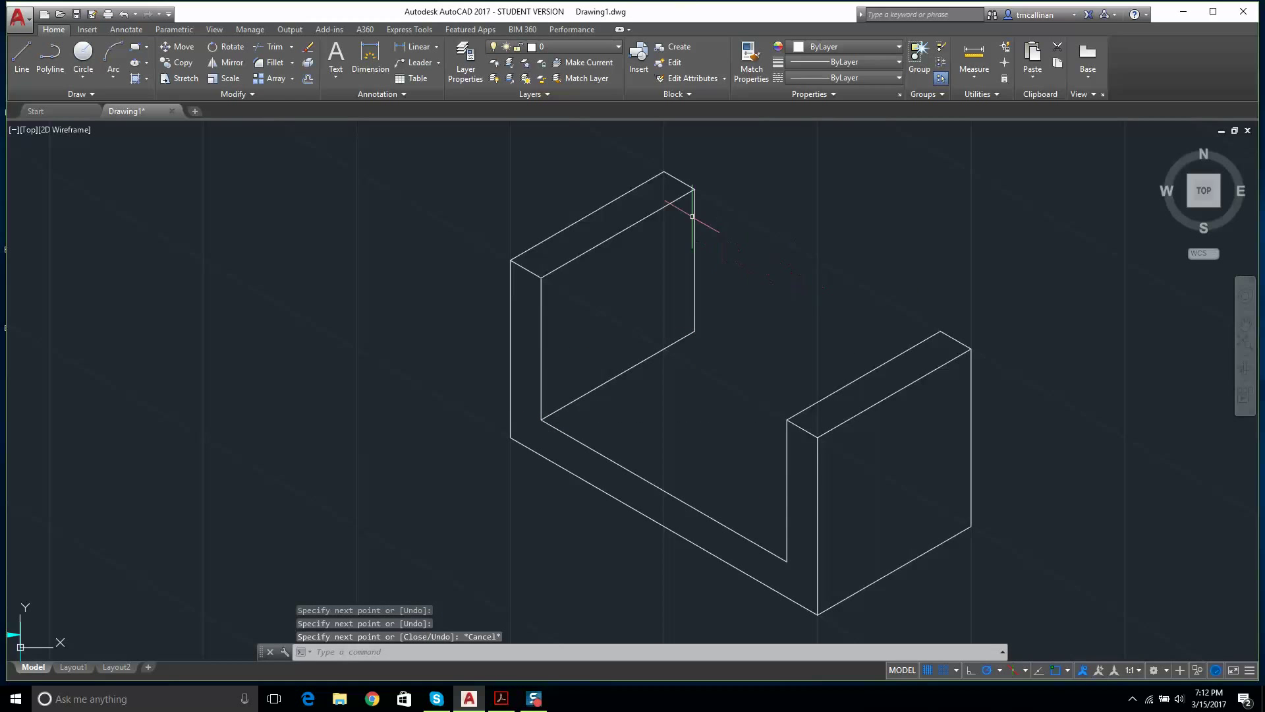
Step: Try to draw the base's rear edge from the left upright's inner rear corner to the right upright, and erase that line
left_click(21, 56)
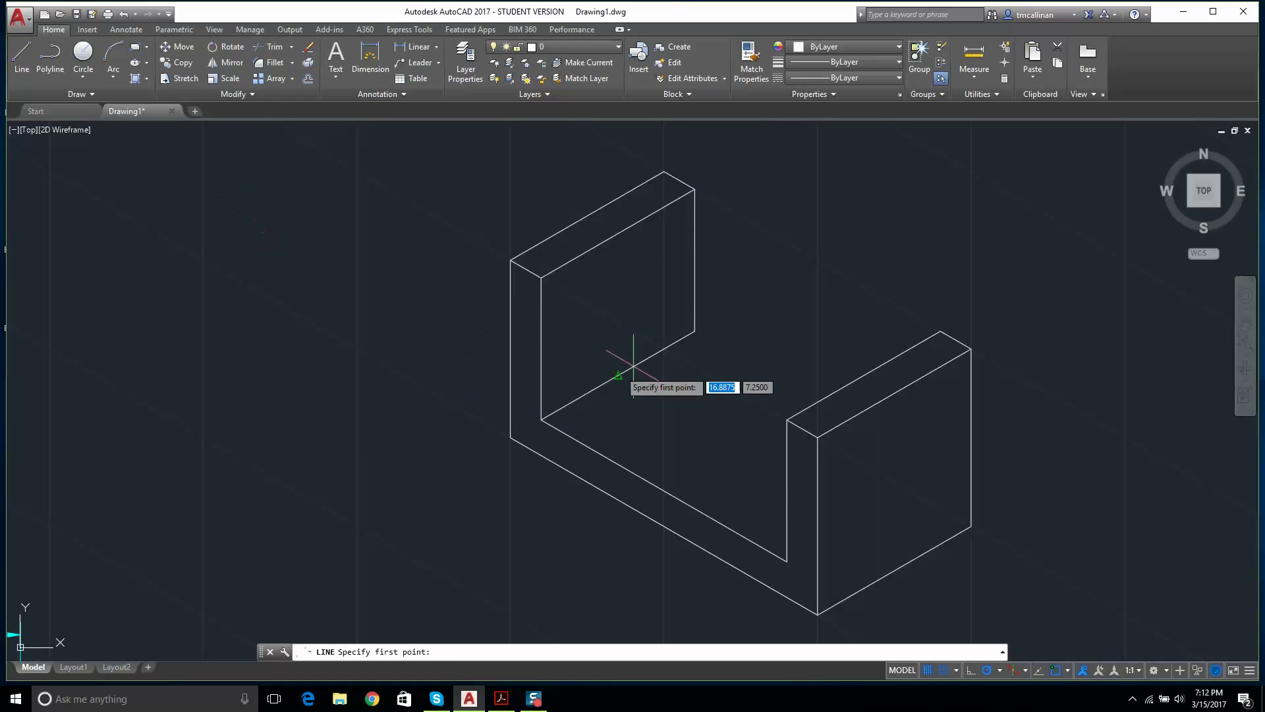
left_click(695, 331)
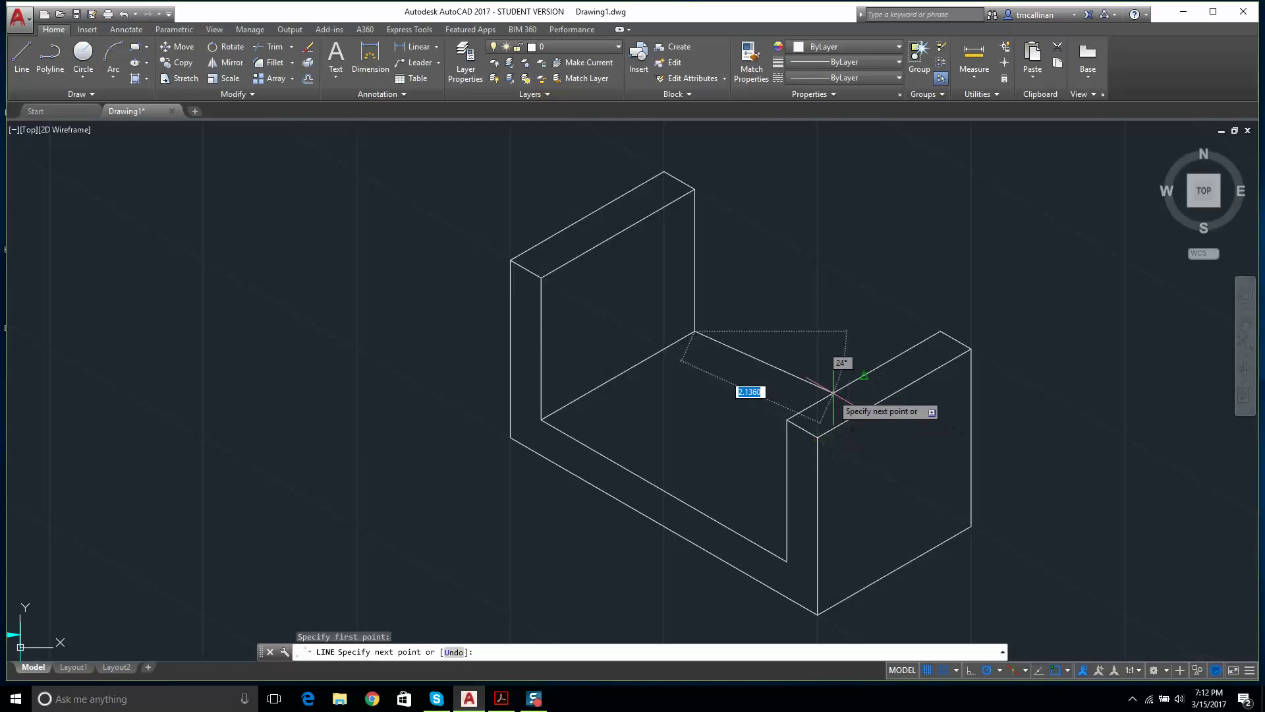
left_click(787, 419)
key("Escape")
key("Escape")
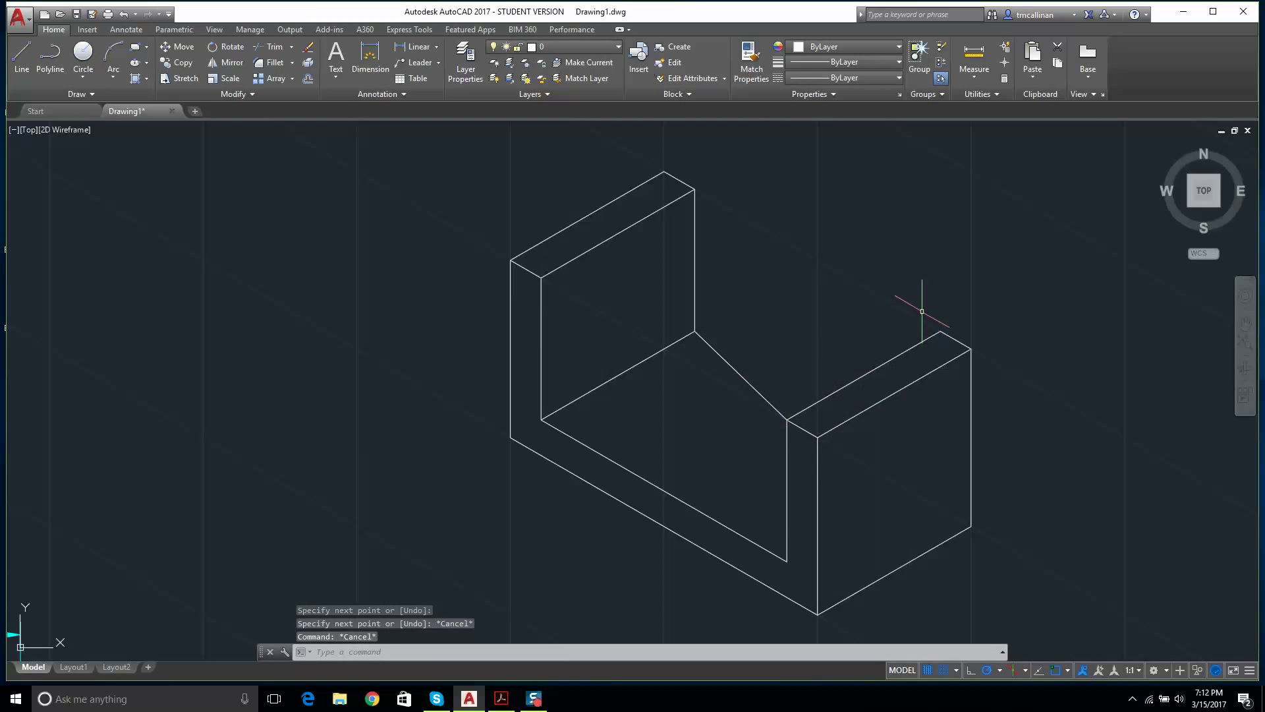
left_click(768, 400)
key("Delete")
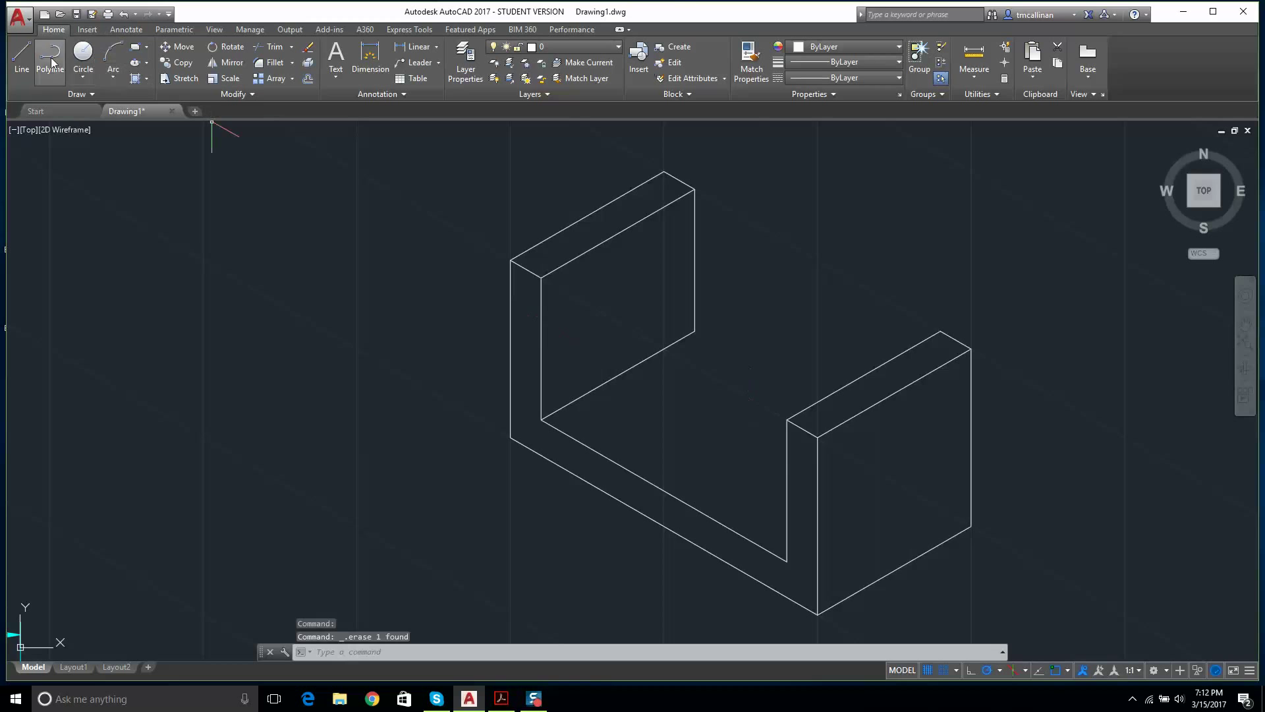
Step: Retry the base's rear edge toward the right upright's top edge with object snap on, and undo the line
left_click(21, 56)
left_click(694, 330)
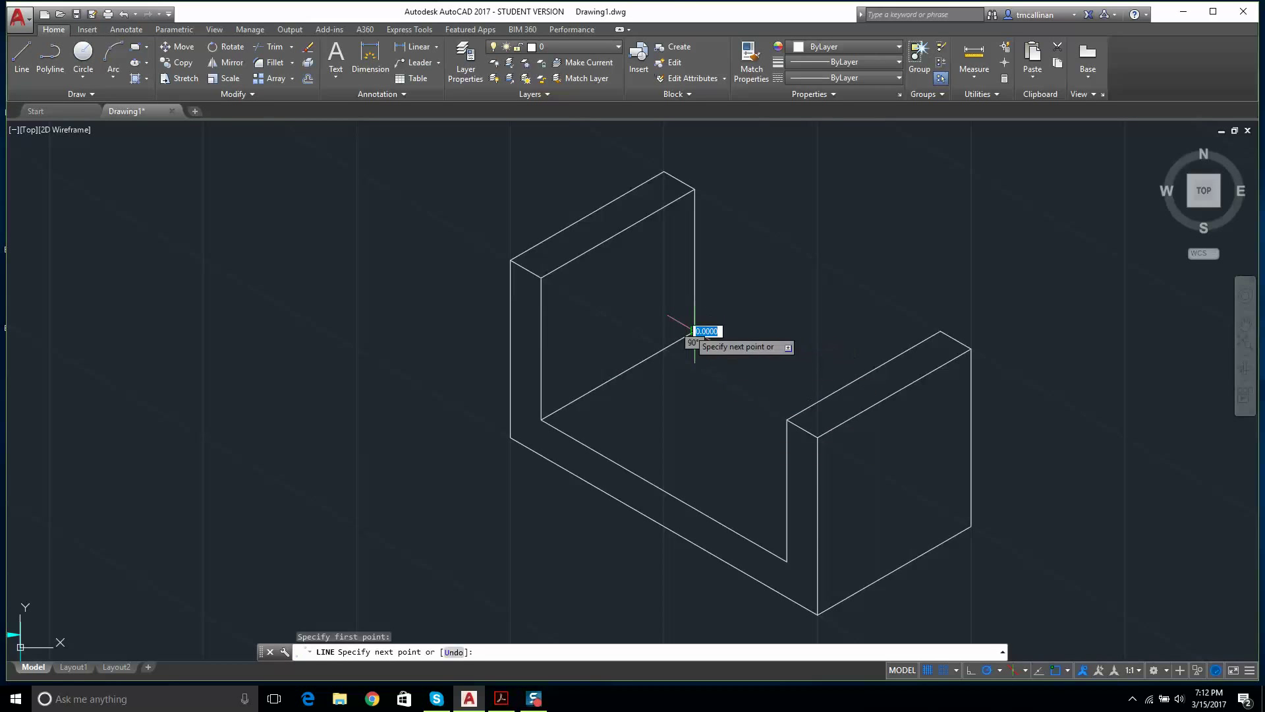
left_click(818, 403)
key("Escape")
key("Escape")
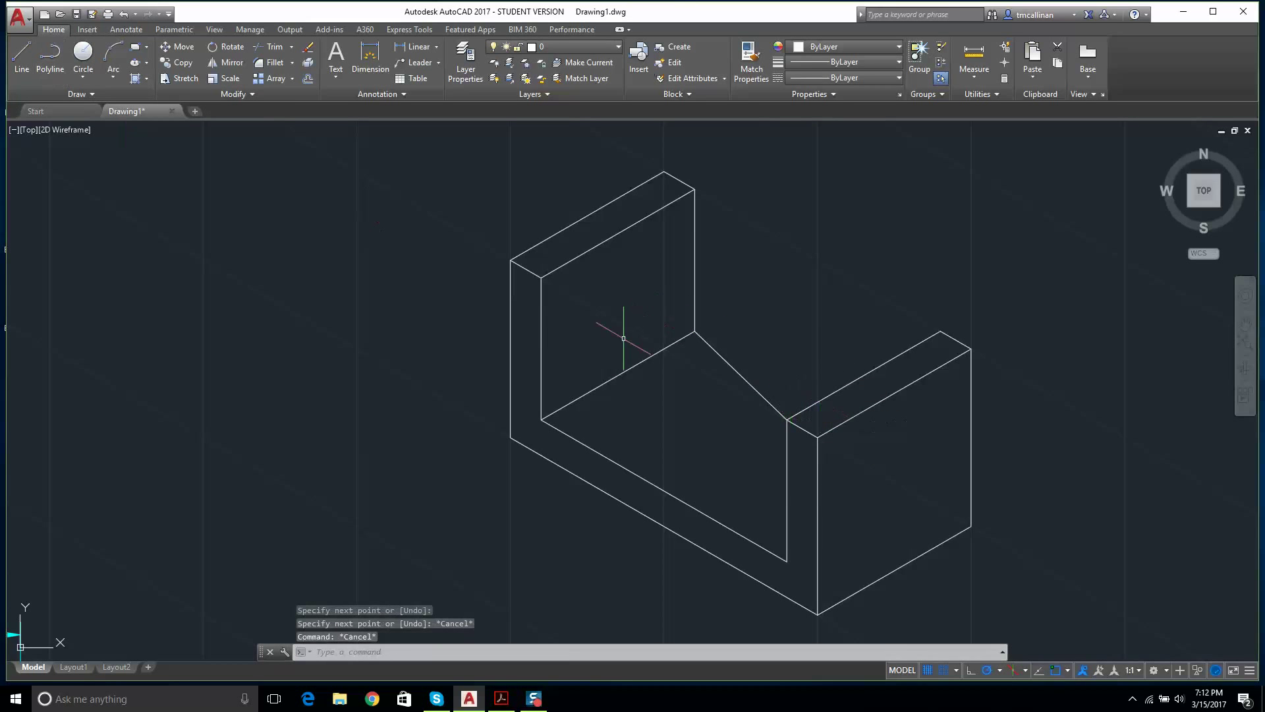
key("ctrl+z")
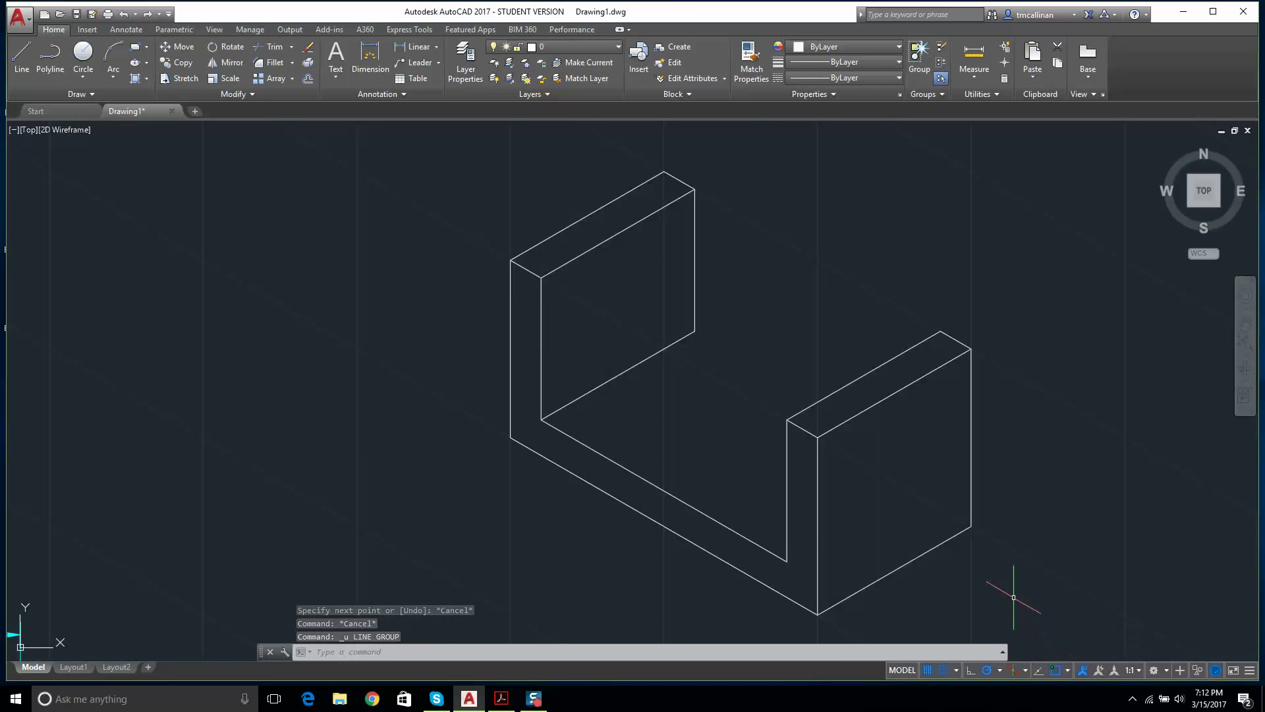
Step: Turn off object snap and draw the base's rear edge from the left upright's inner rear corner to the right upright's top inner edge
key("F3")
key("F3")
left_click(1058, 671)
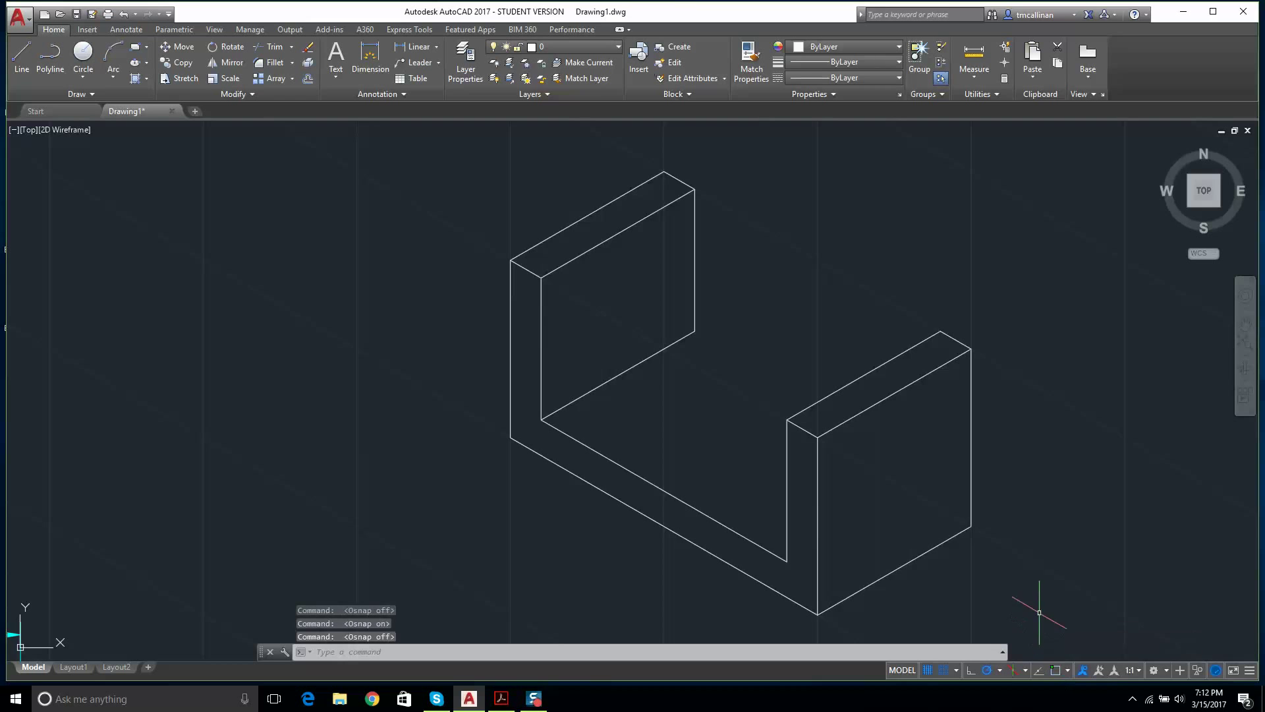
left_click(22, 56)
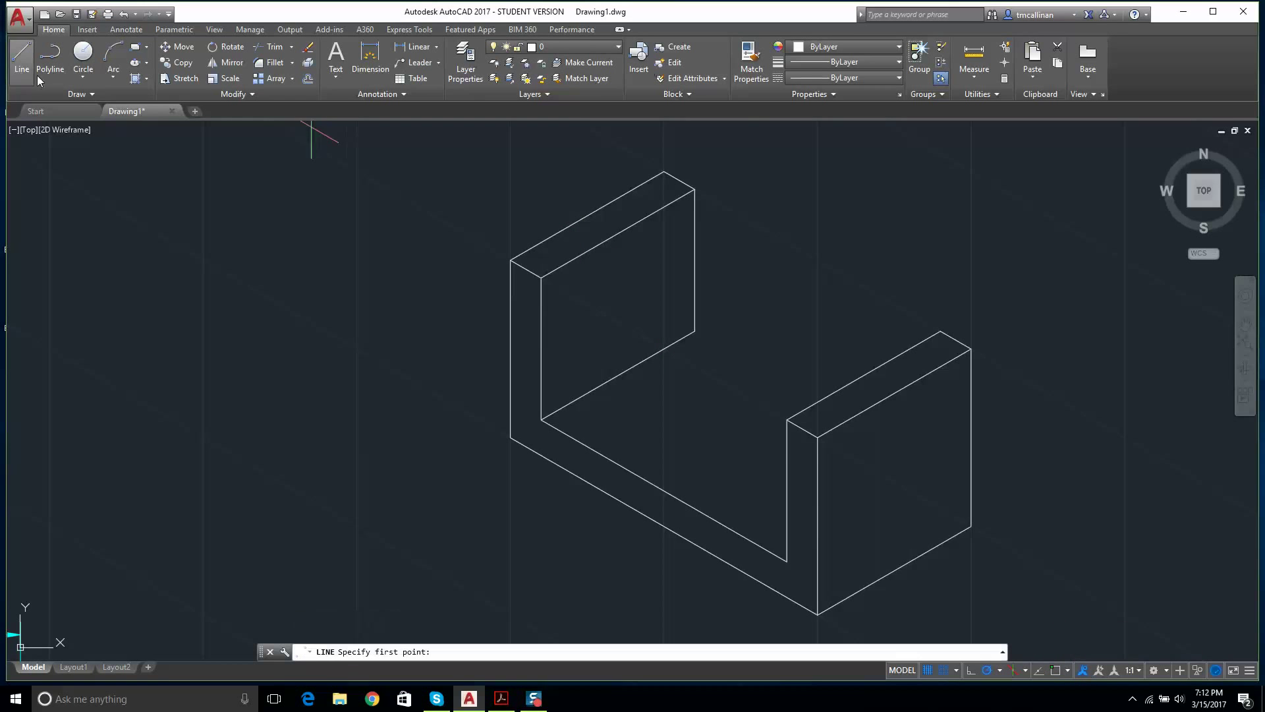
left_click(695, 332)
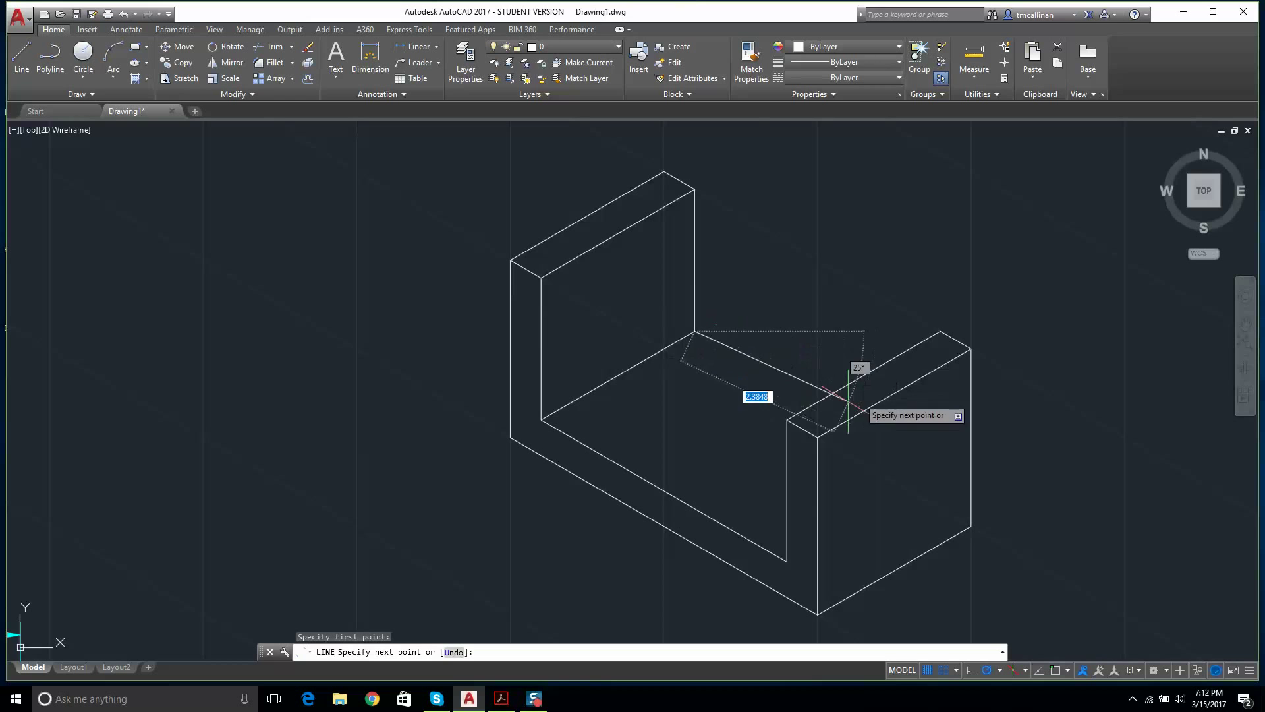
left_click(817, 401)
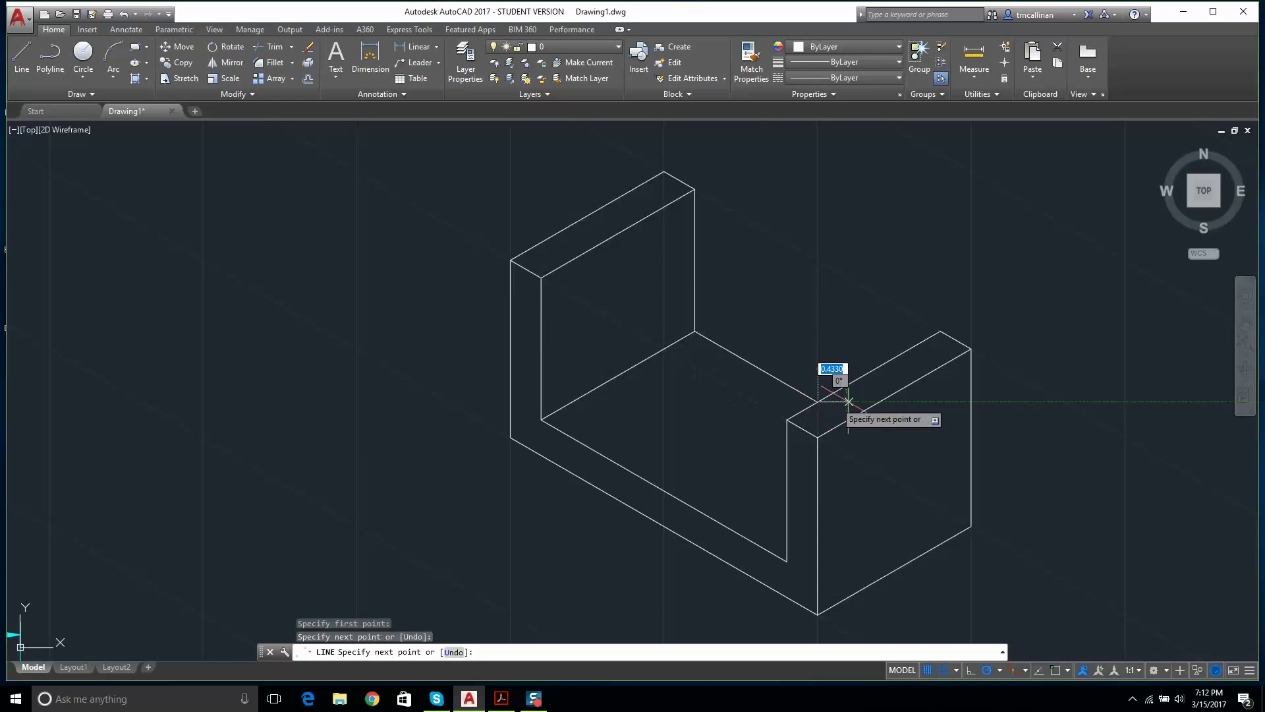
key("Escape")
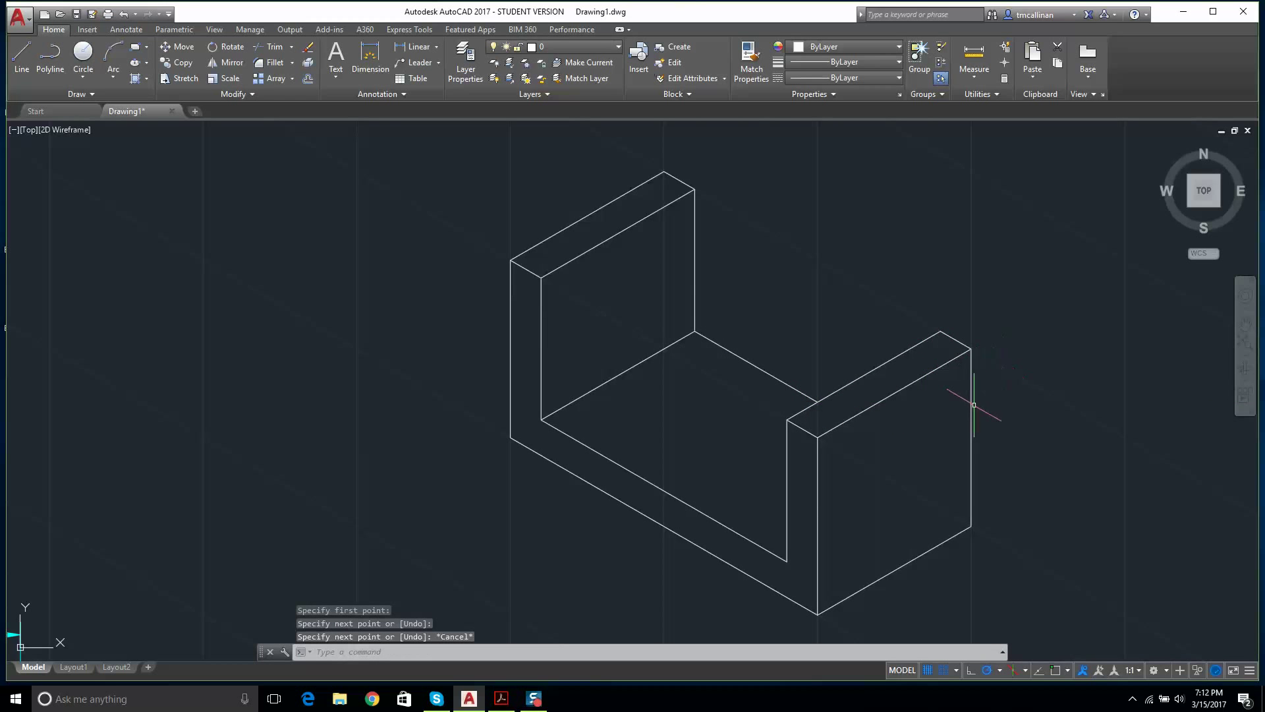
Step: Check the PDF reference and draw a locating line from the right upright's bottom front corner partway along its outer bottom edge
scroll(949, 402, "down", 2)
scroll(806, 359, "down", 2)
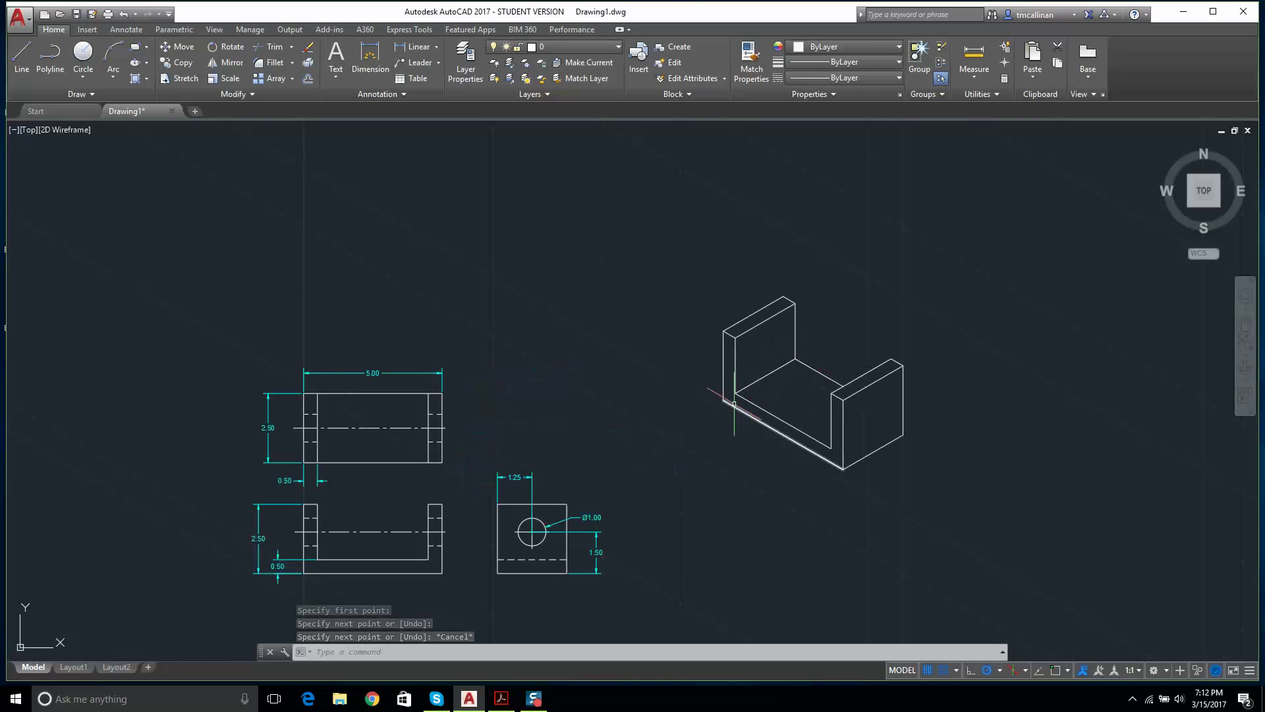
left_click(502, 699)
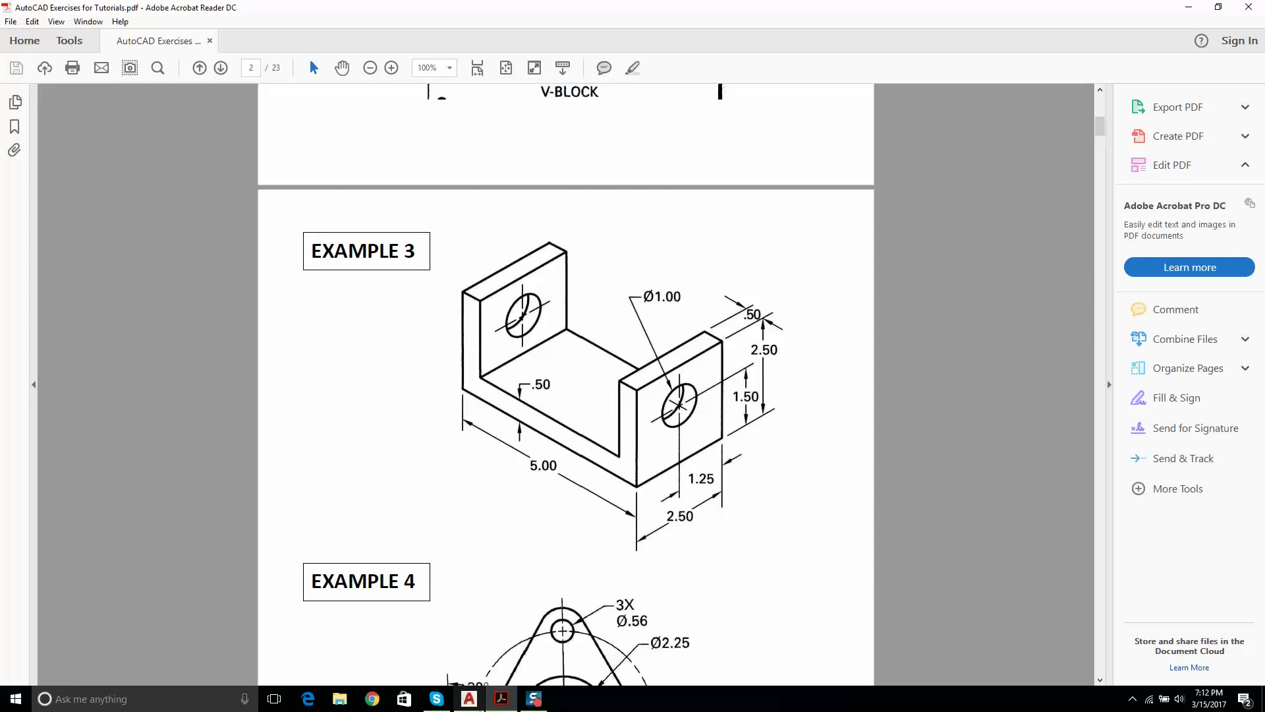
left_click(469, 699)
scroll(974, 404, "up", 3)
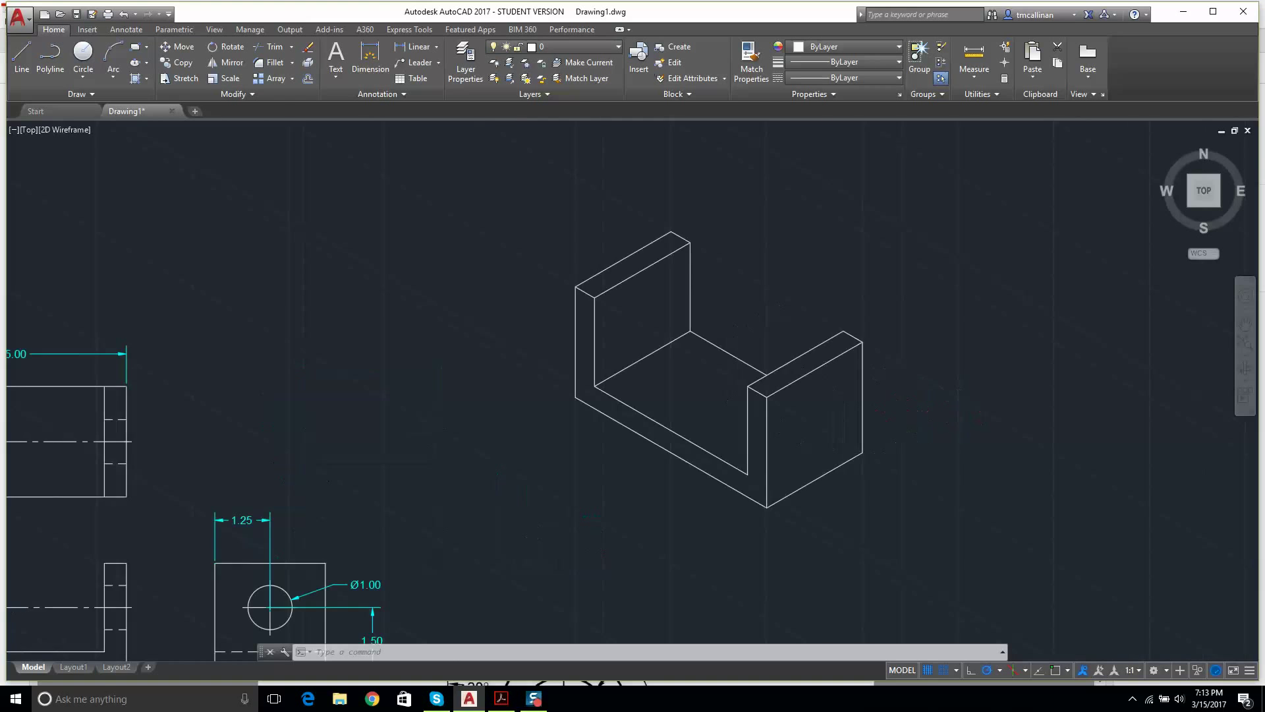
scroll(823, 397, "up", 2)
left_click(21, 54)
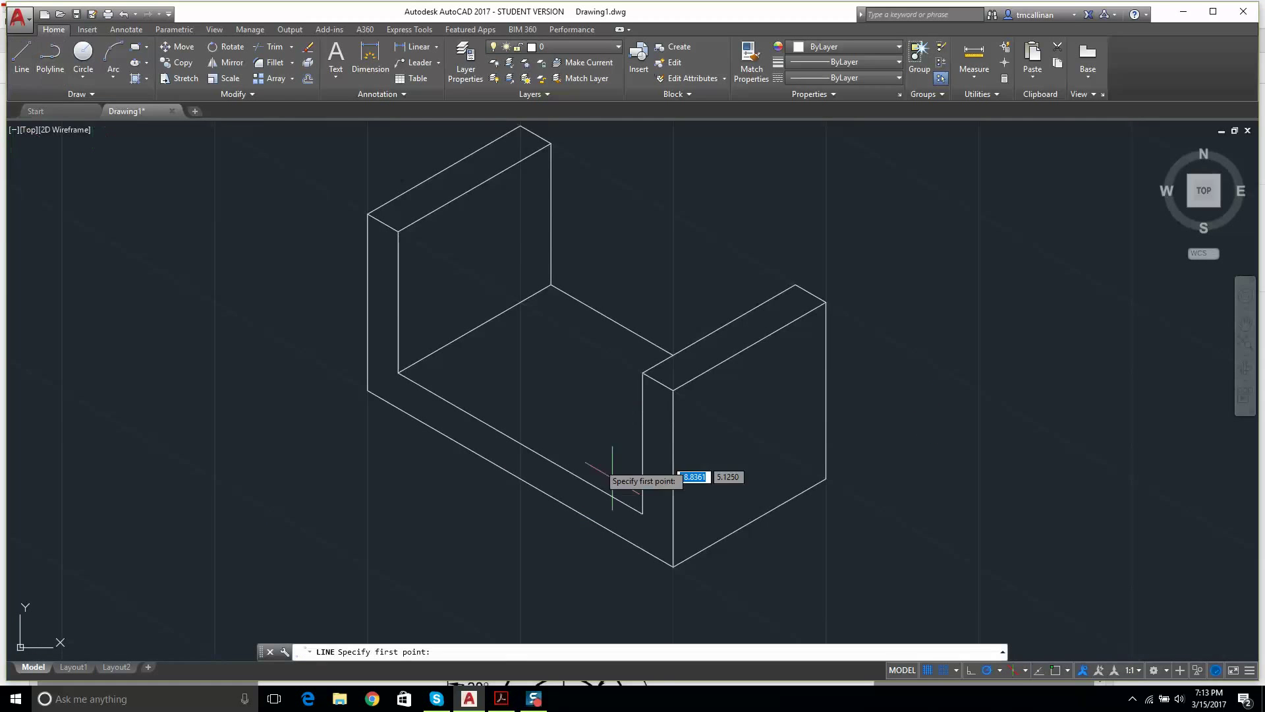
left_click(673, 565)
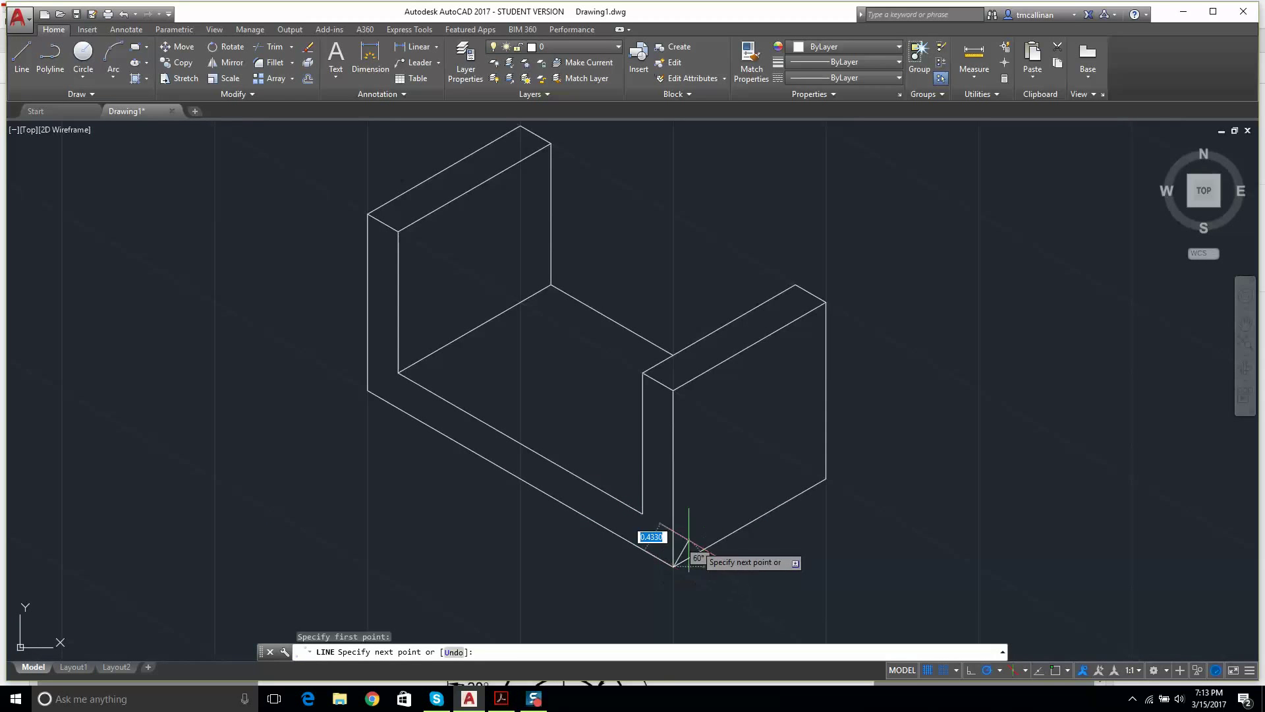
left_click(765, 512)
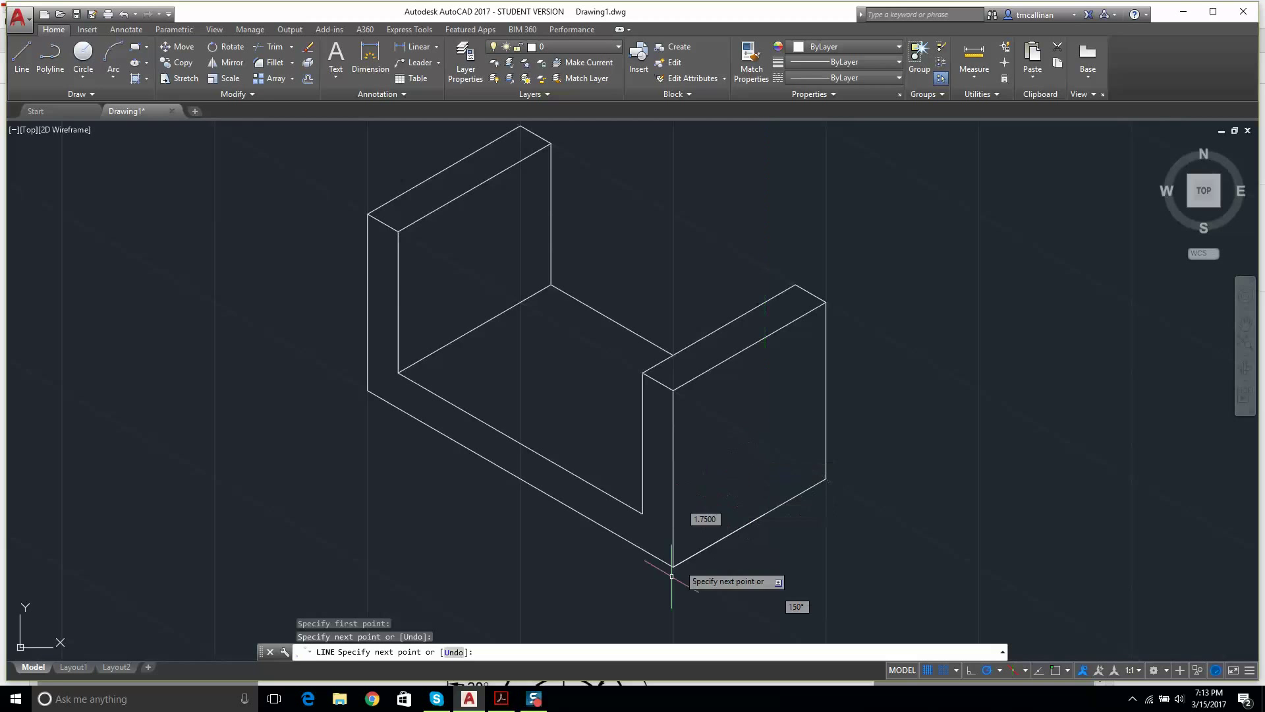
key("Escape")
Step: Erase the short line lying along the outer bottom edge of the right upright
left_click(655, 489)
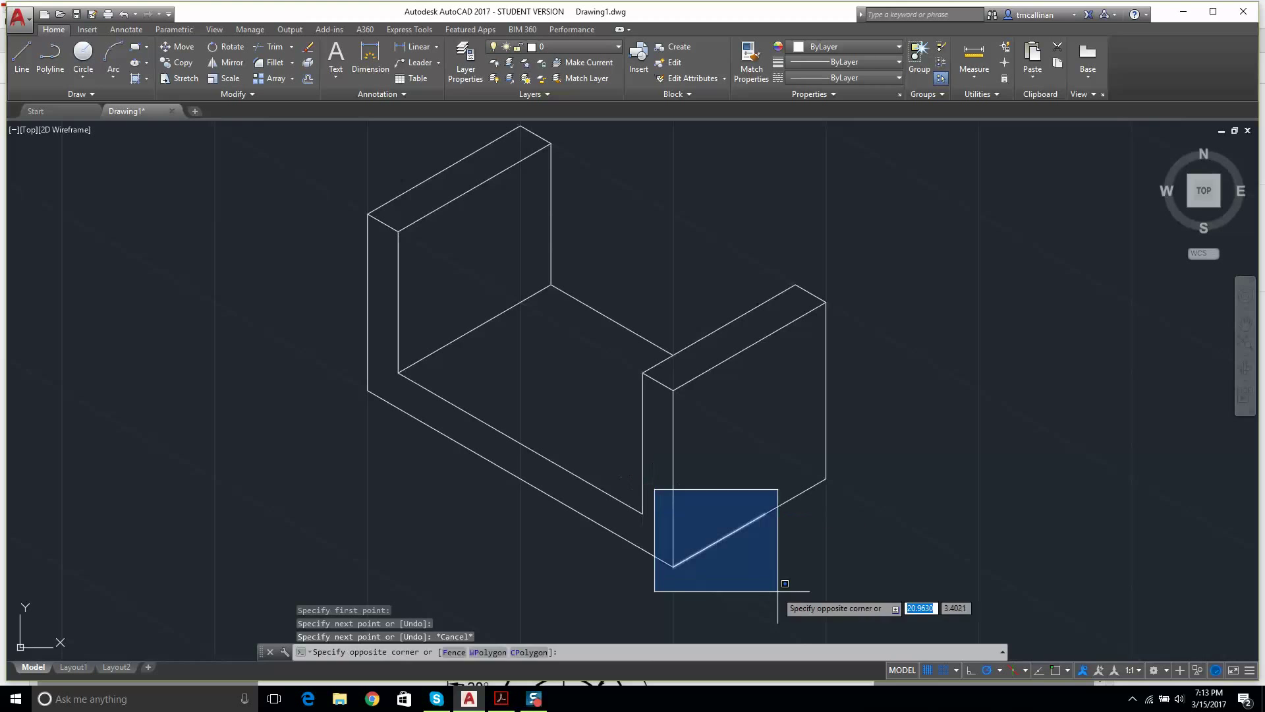
left_click(783, 595)
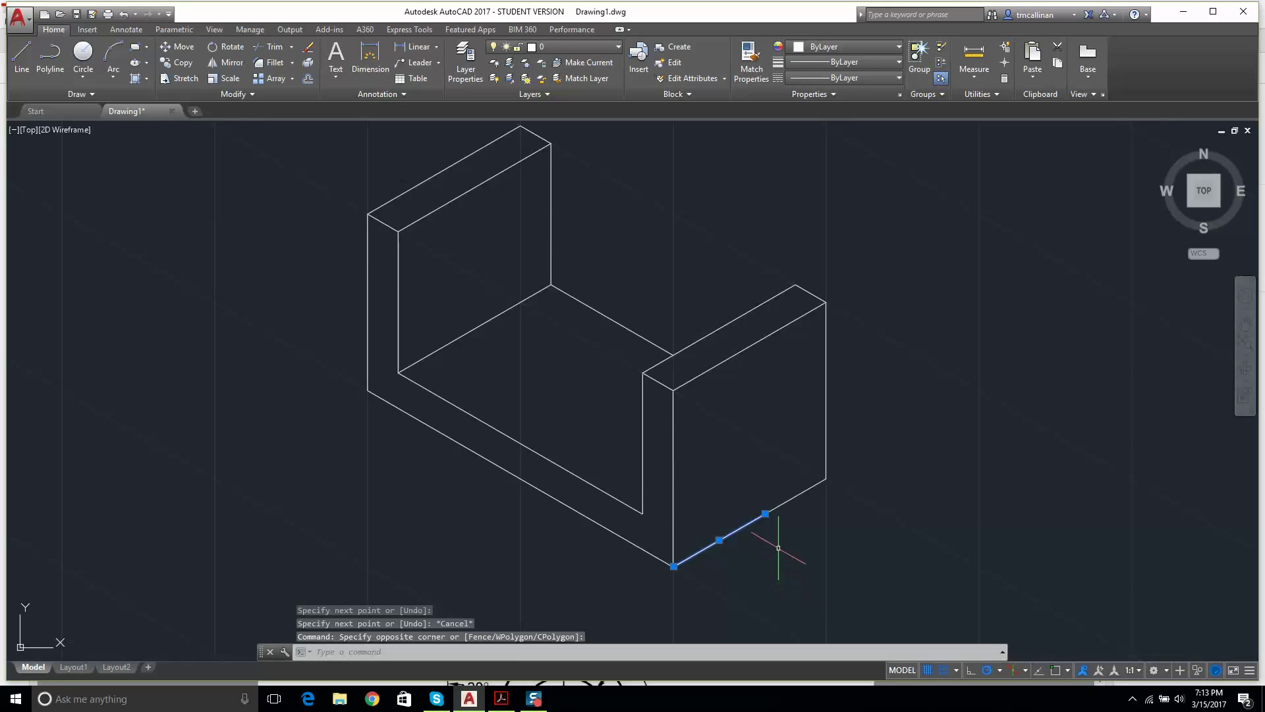
key("Escape")
left_click(652, 477)
left_click(777, 594)
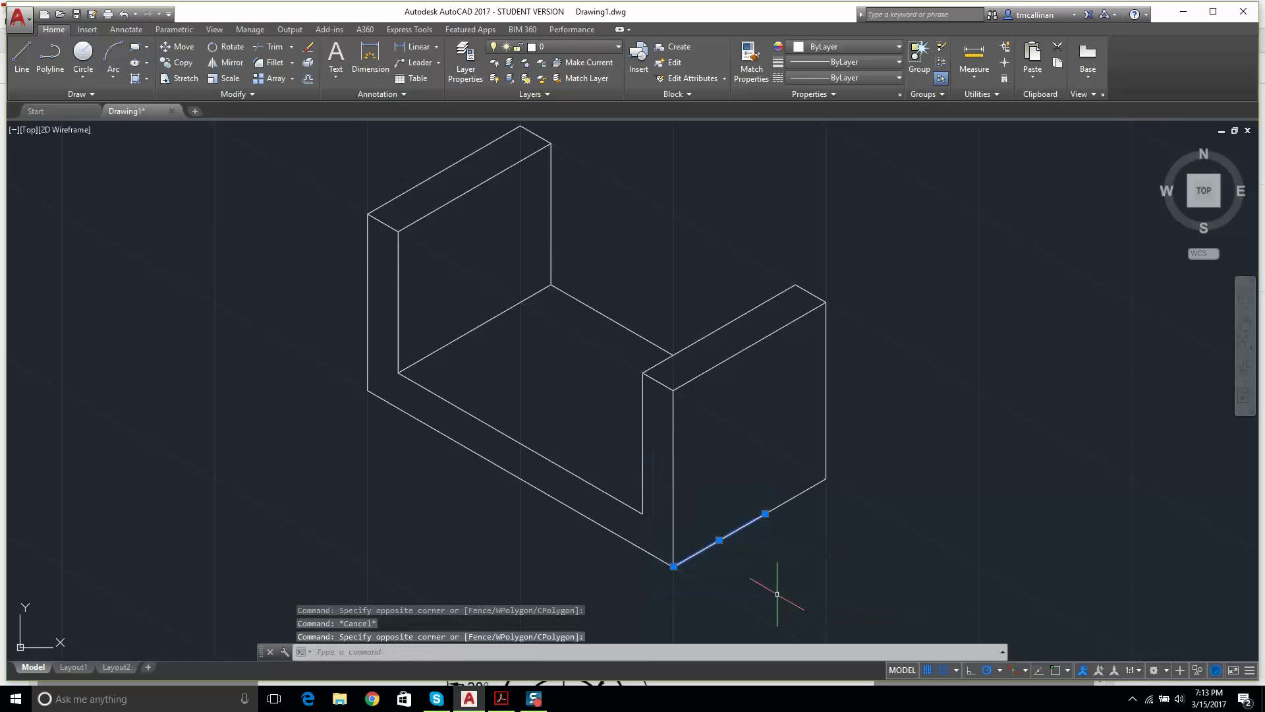
key("Escape")
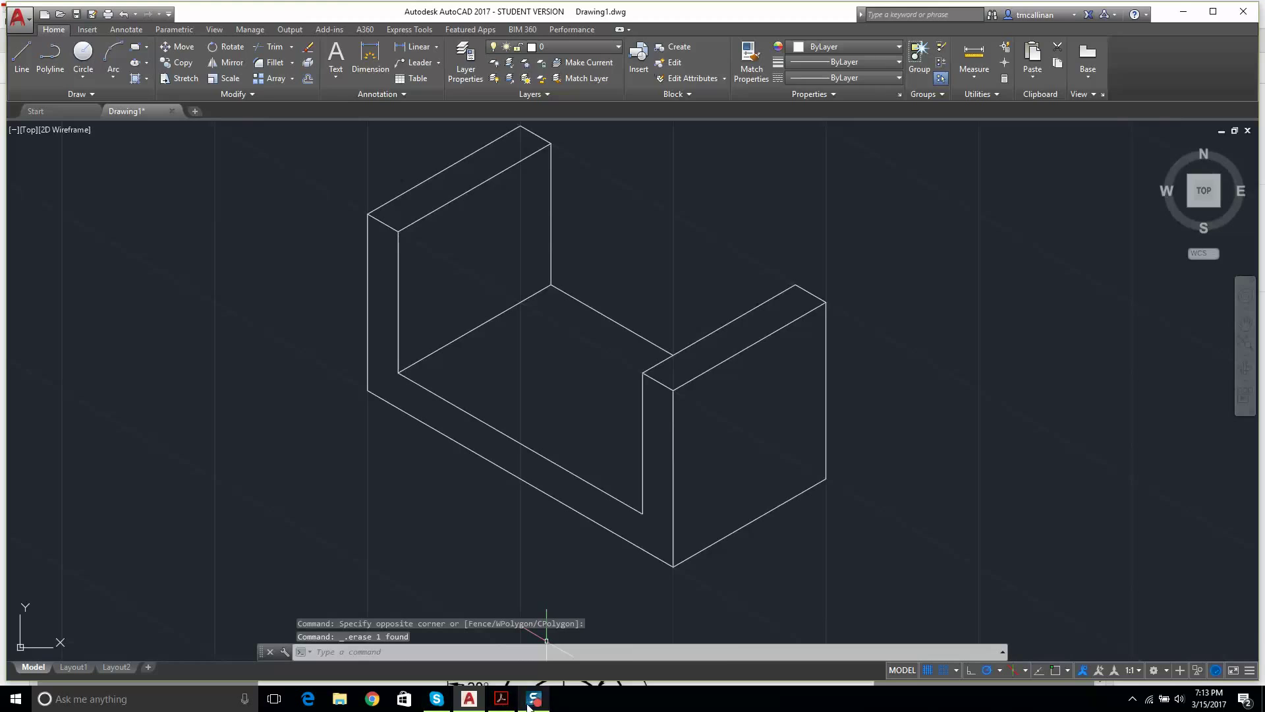
Step: Draw hole-locating lines from the right upright's bottom front corner 1.25 along its outer bottom edge and 1.50 straight up, and check the PDF reference
left_click(502, 700)
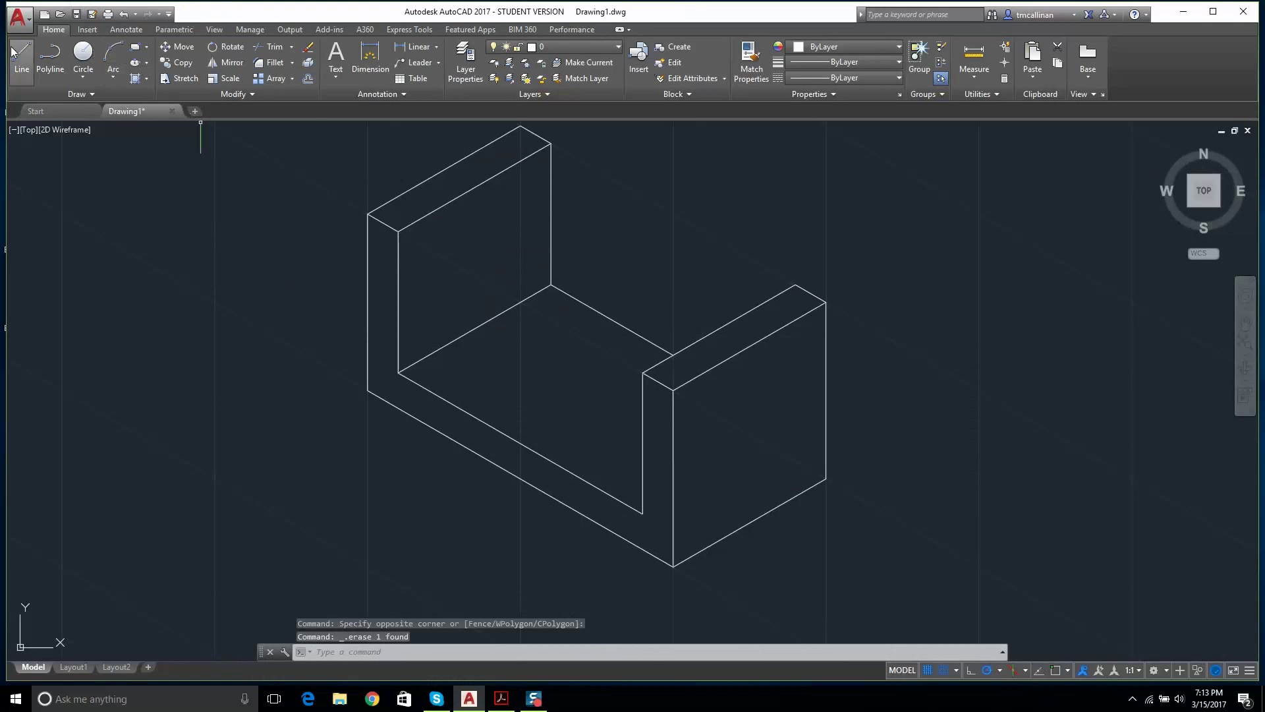
left_click(21, 56)
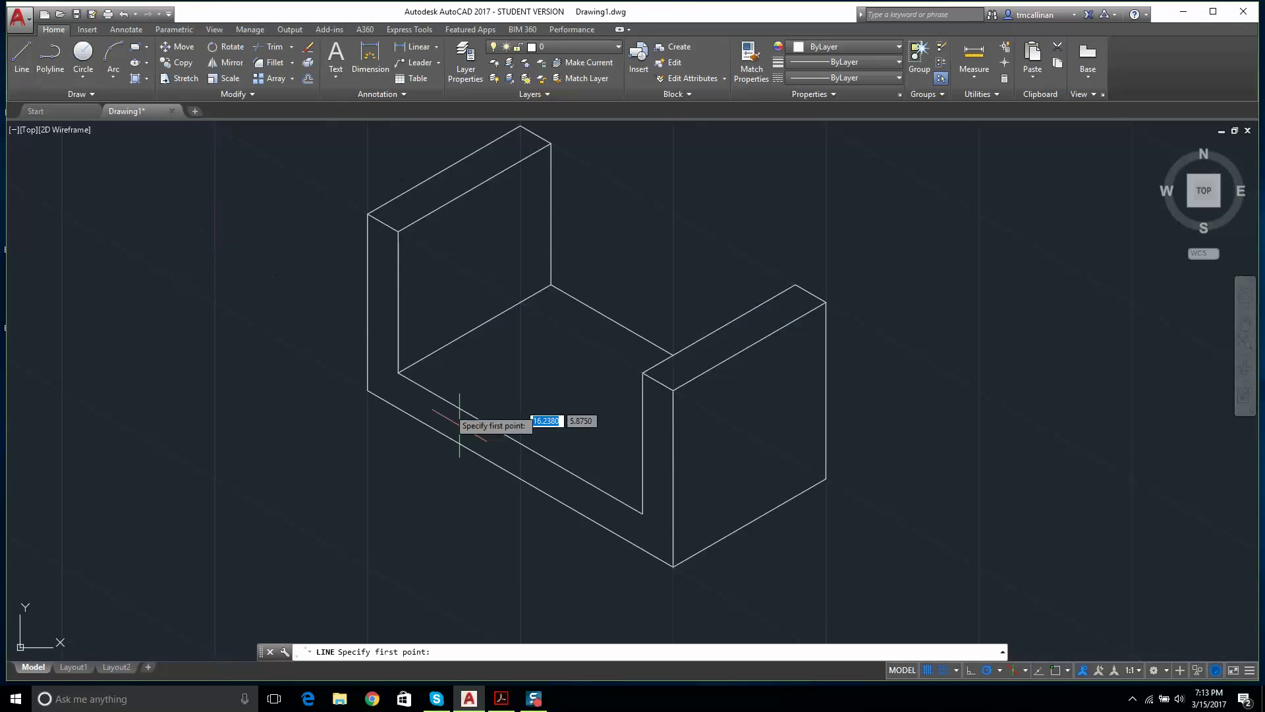
left_click(674, 565)
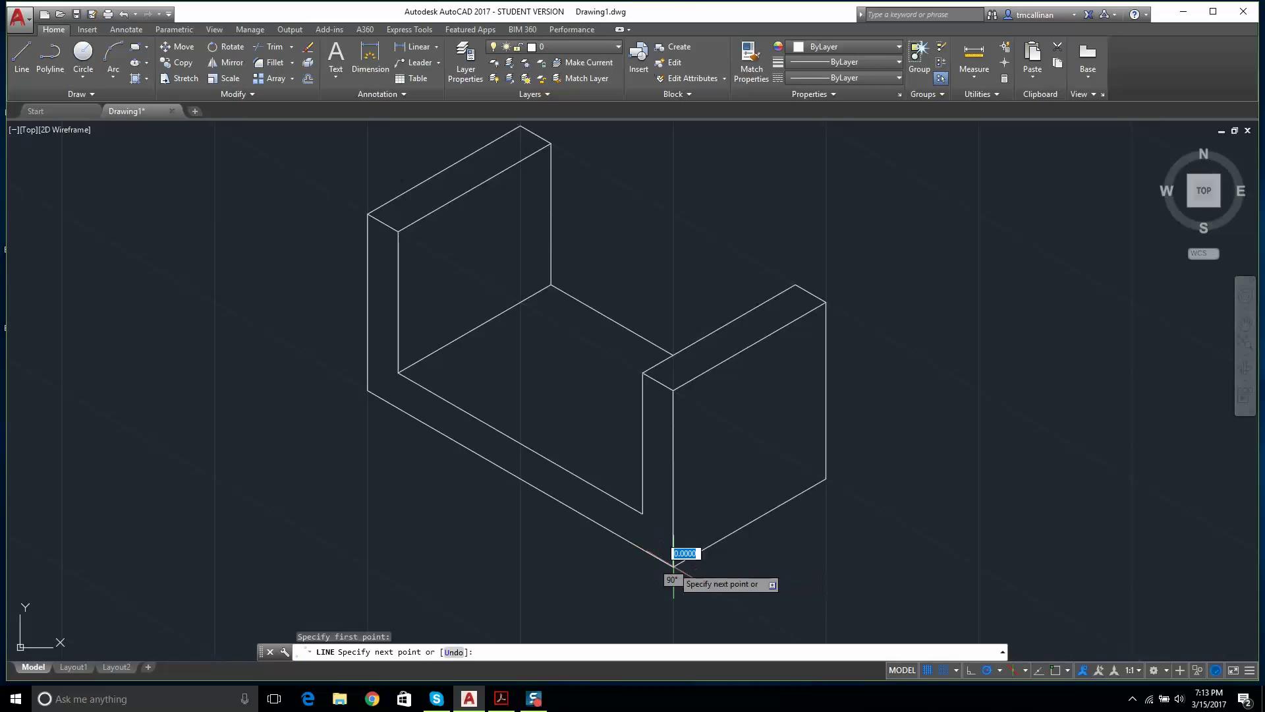
left_click(750, 522)
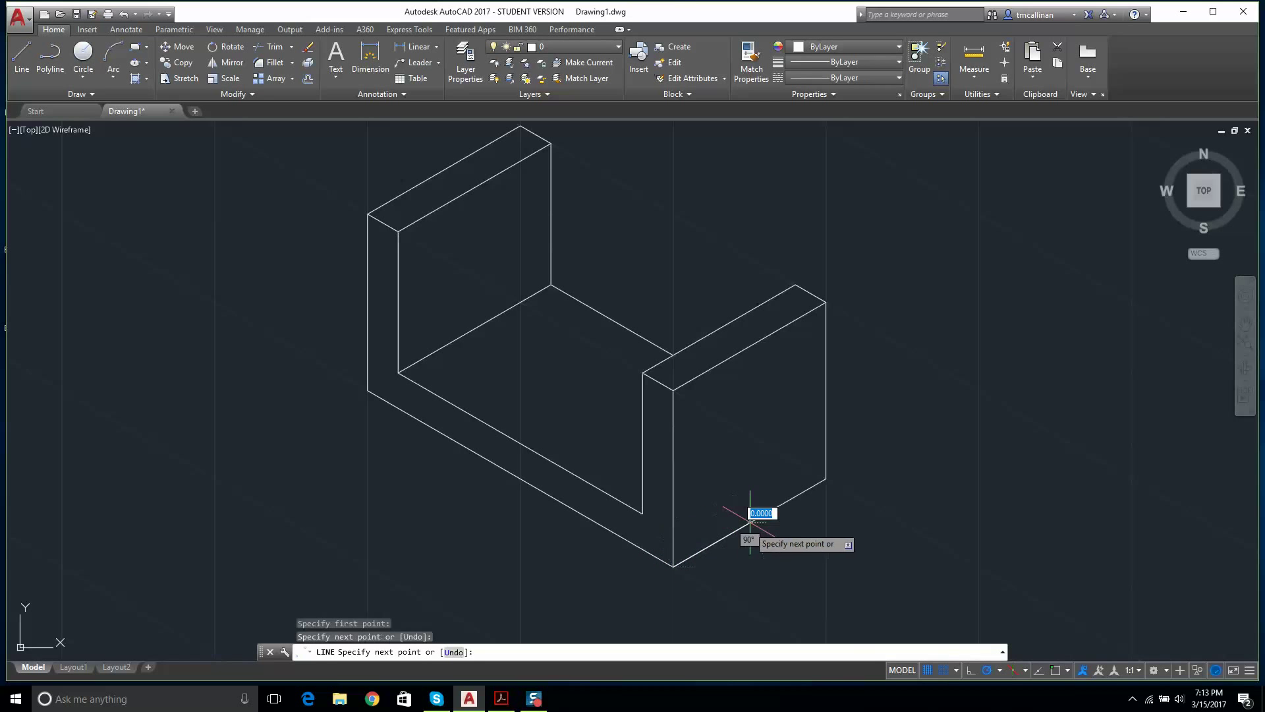
left_click(748, 417)
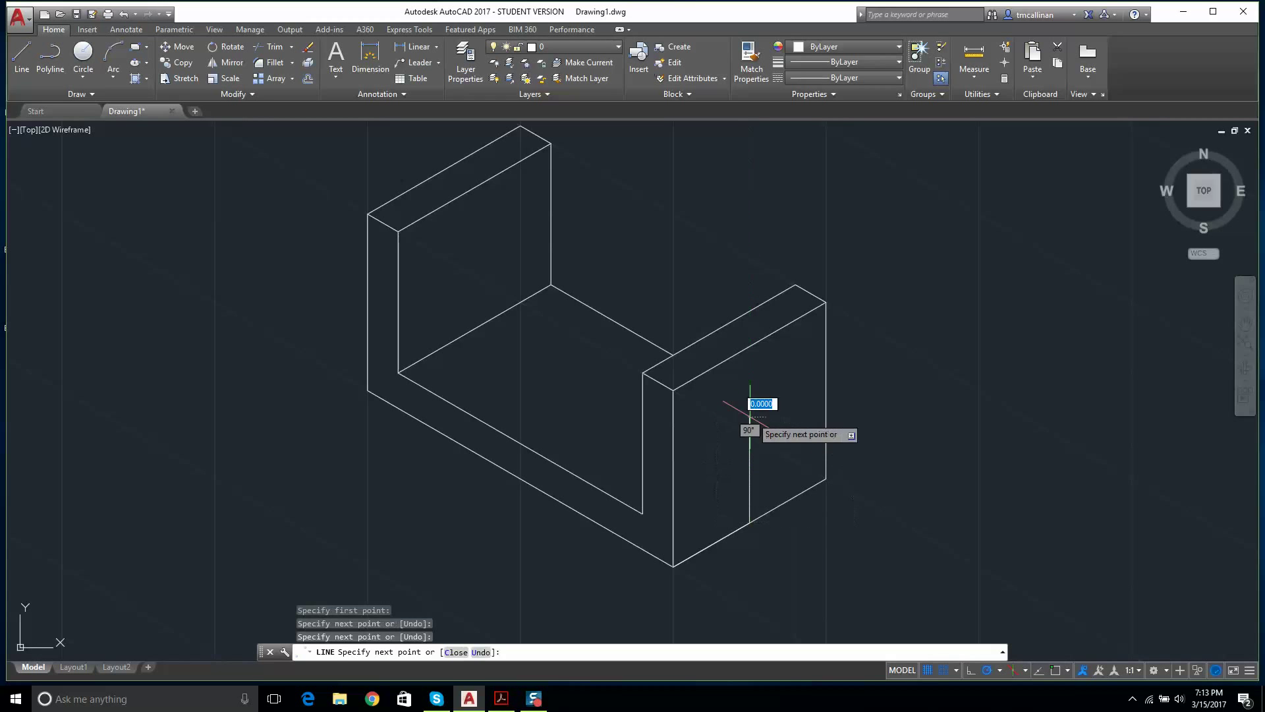
key("Escape")
scroll(770, 422, "up", 4)
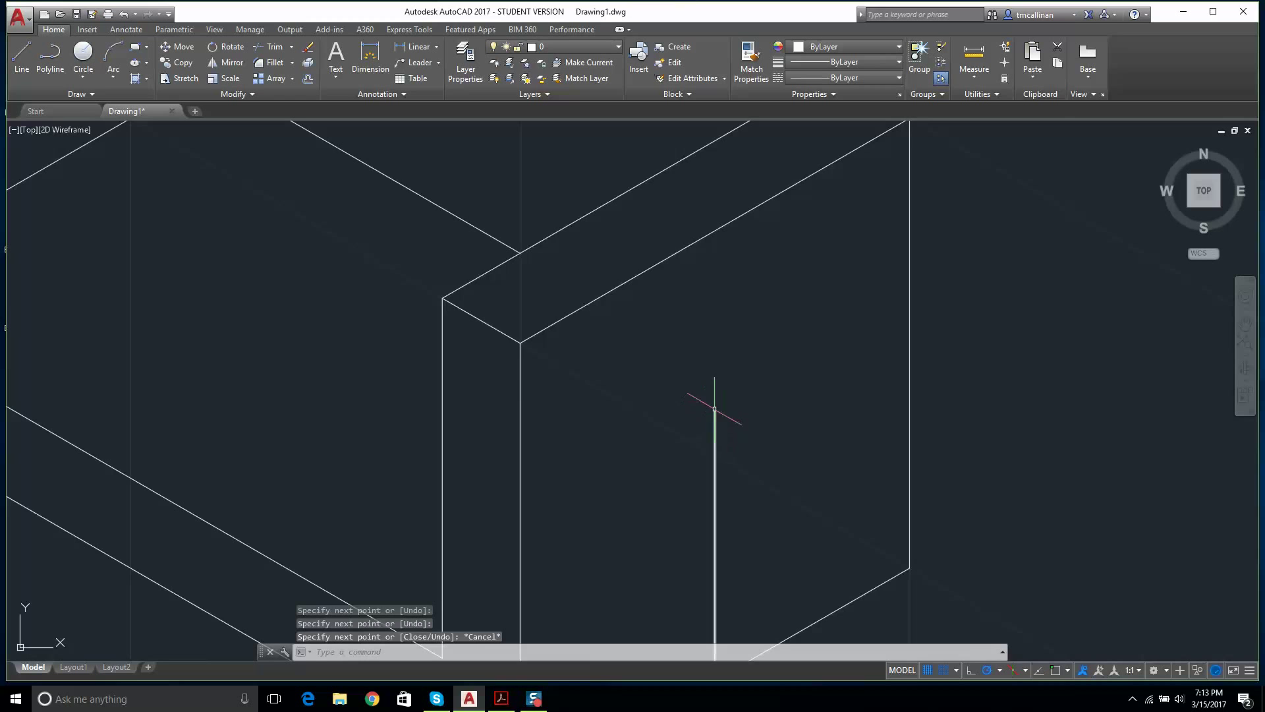
scroll(631, 510, "down", 2)
scroll(628, 509, "down", 3)
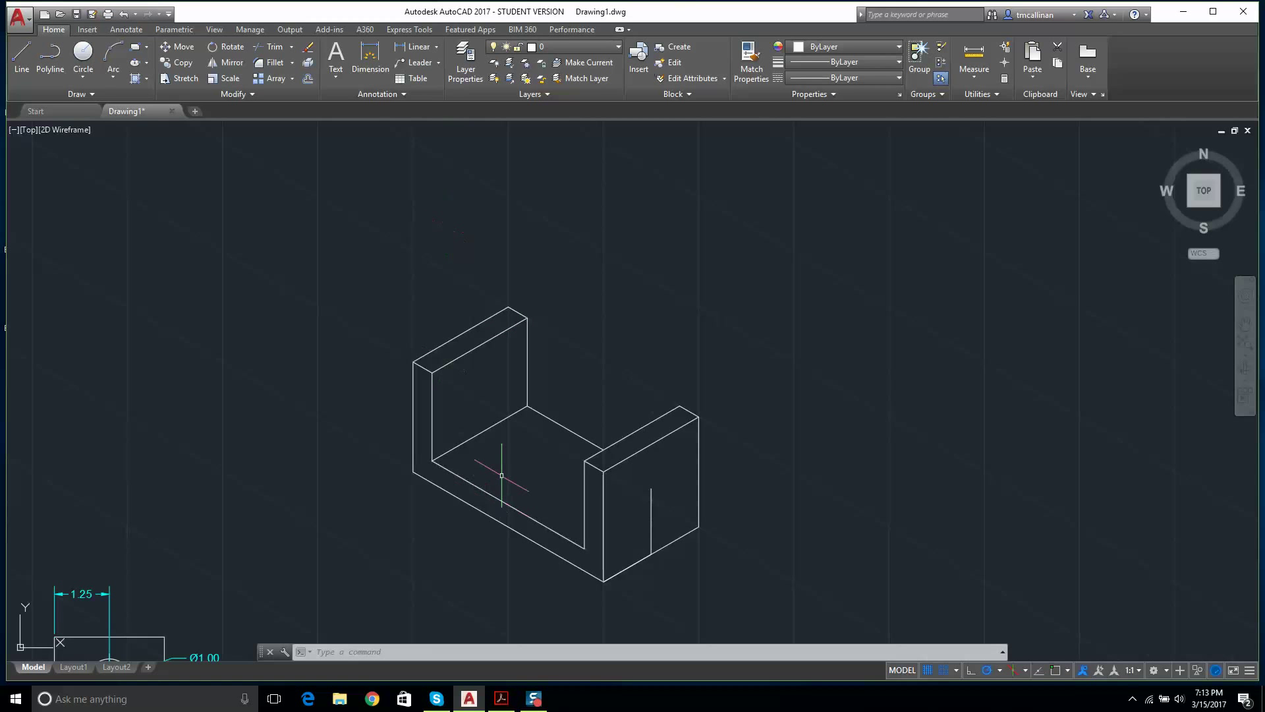
left_click(512, 698)
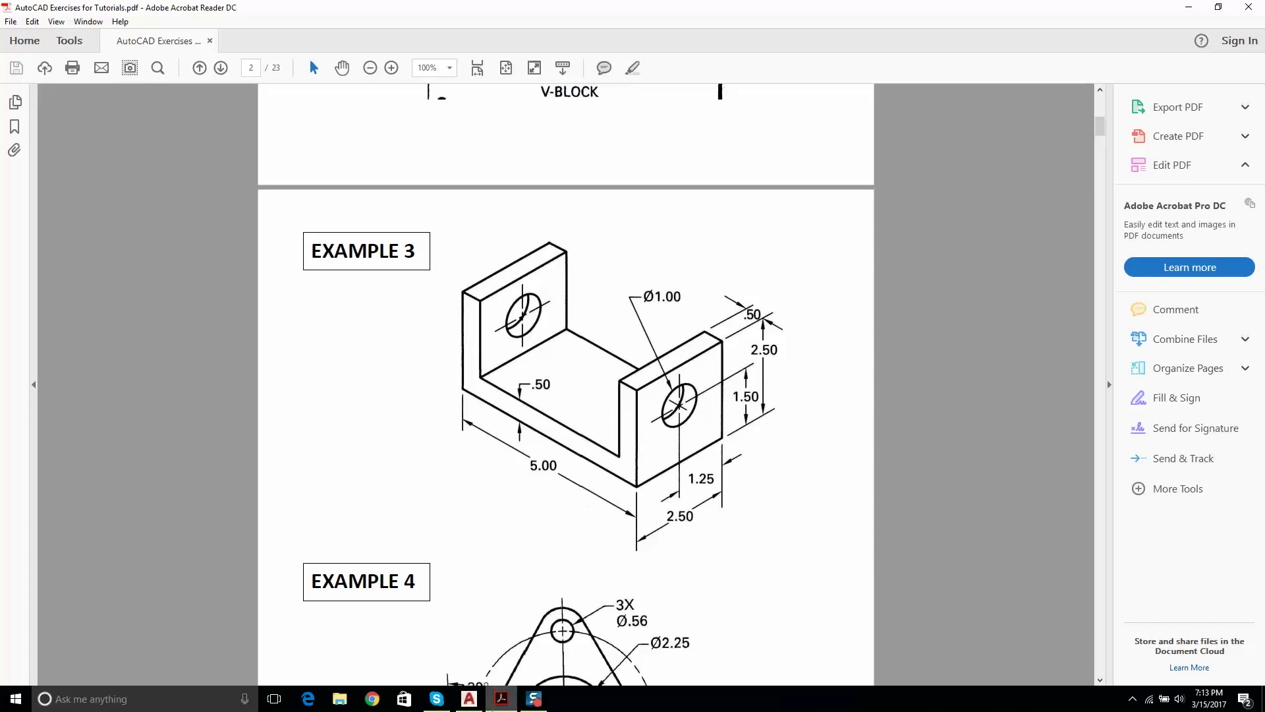
left_click(470, 698)
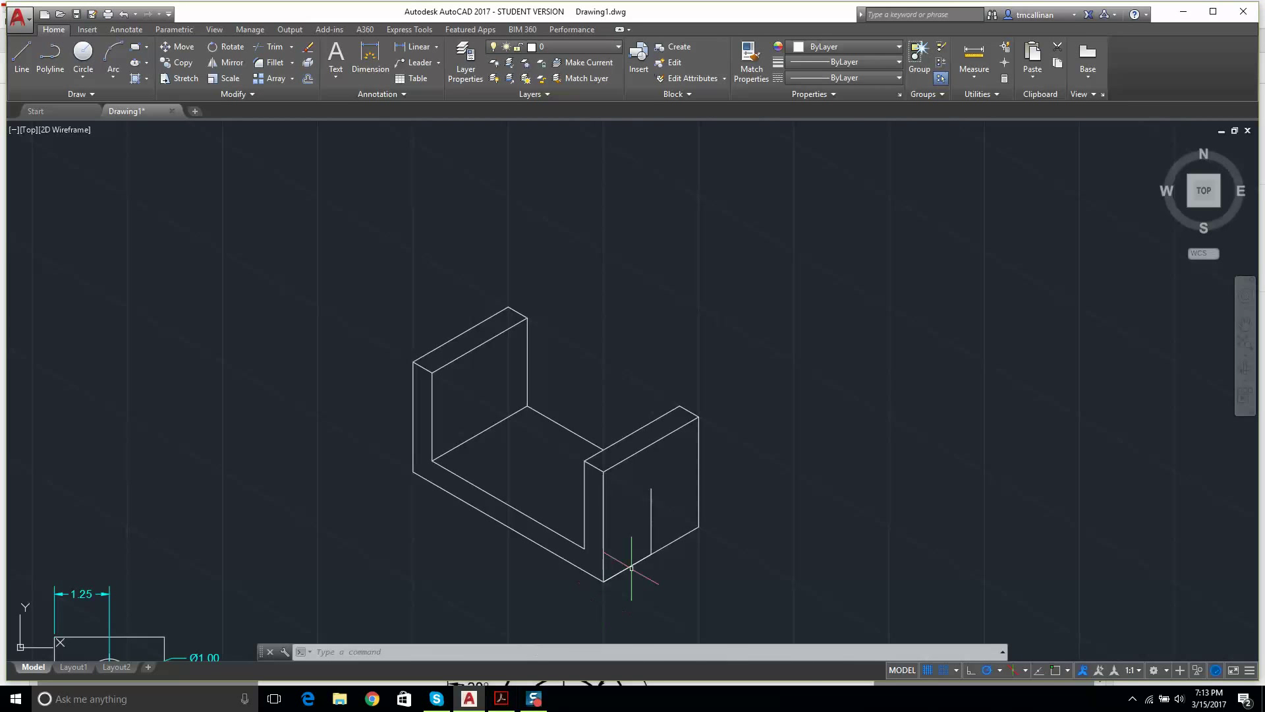
type("ISO")
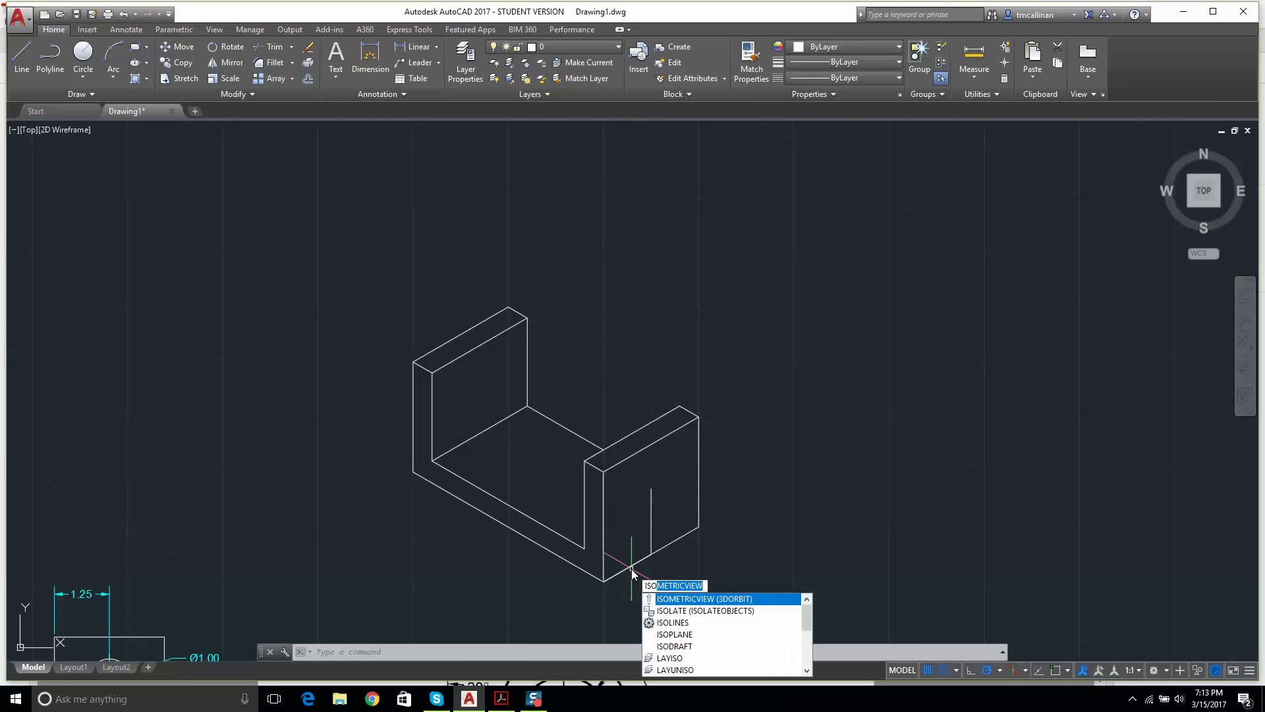
type("c")
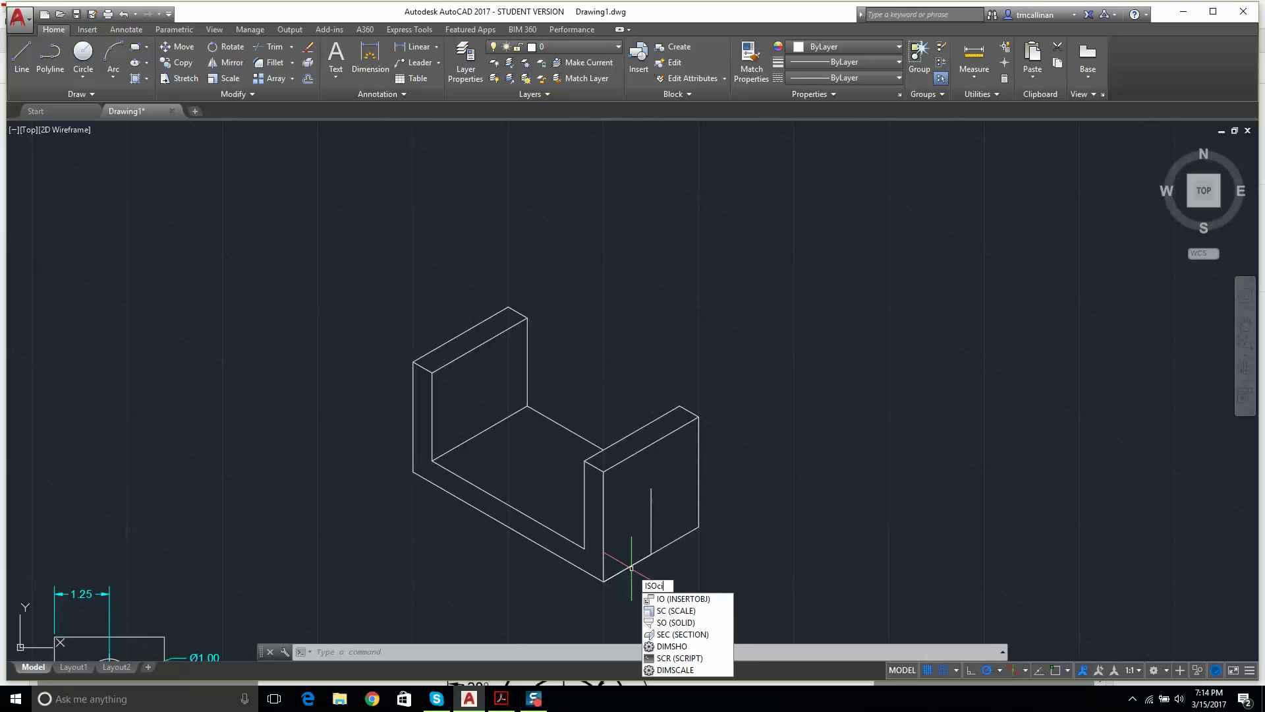
type("ircle")
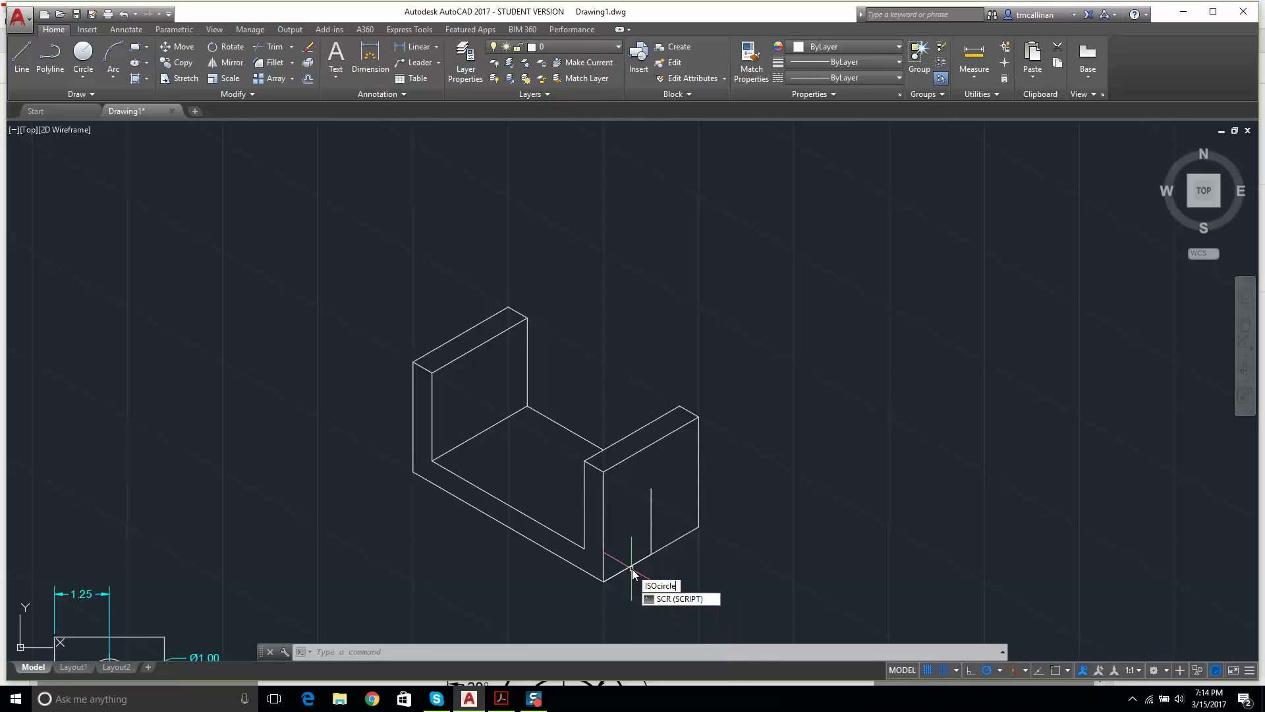
key("BackSpace")
key("BackSpace")
key("BackSpace")
key("BackSpace")
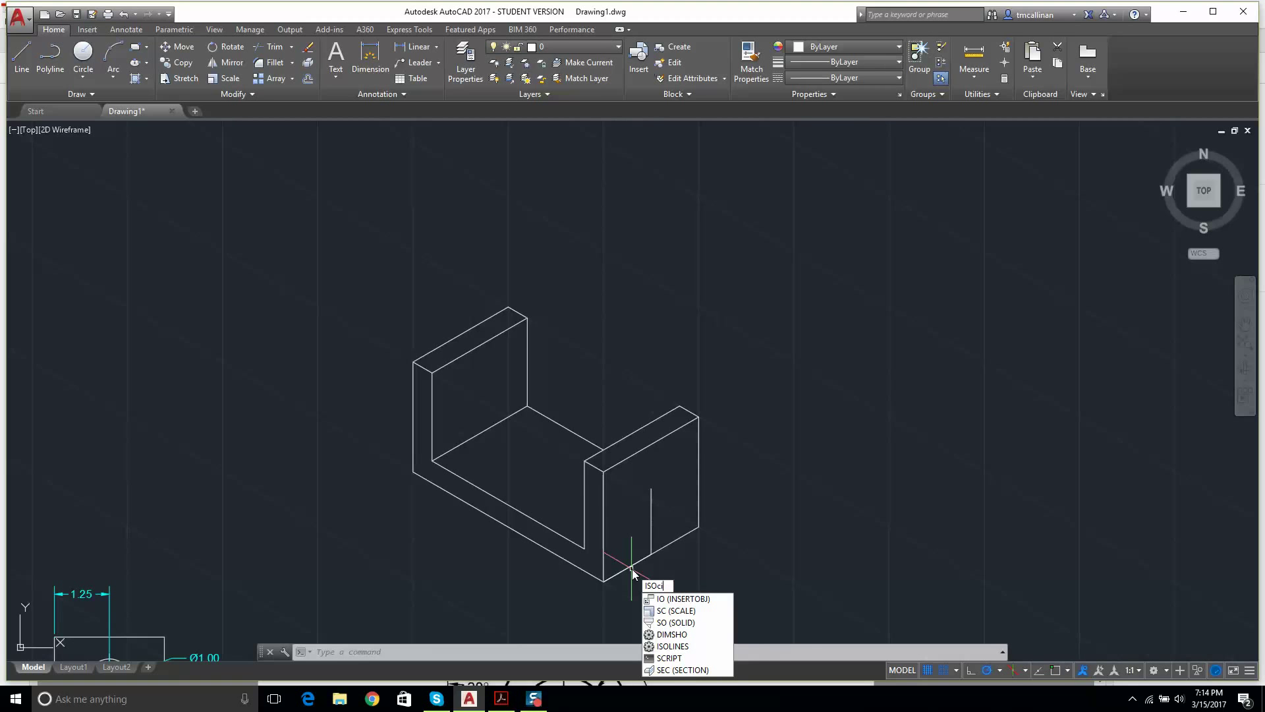
key("BackSpace")
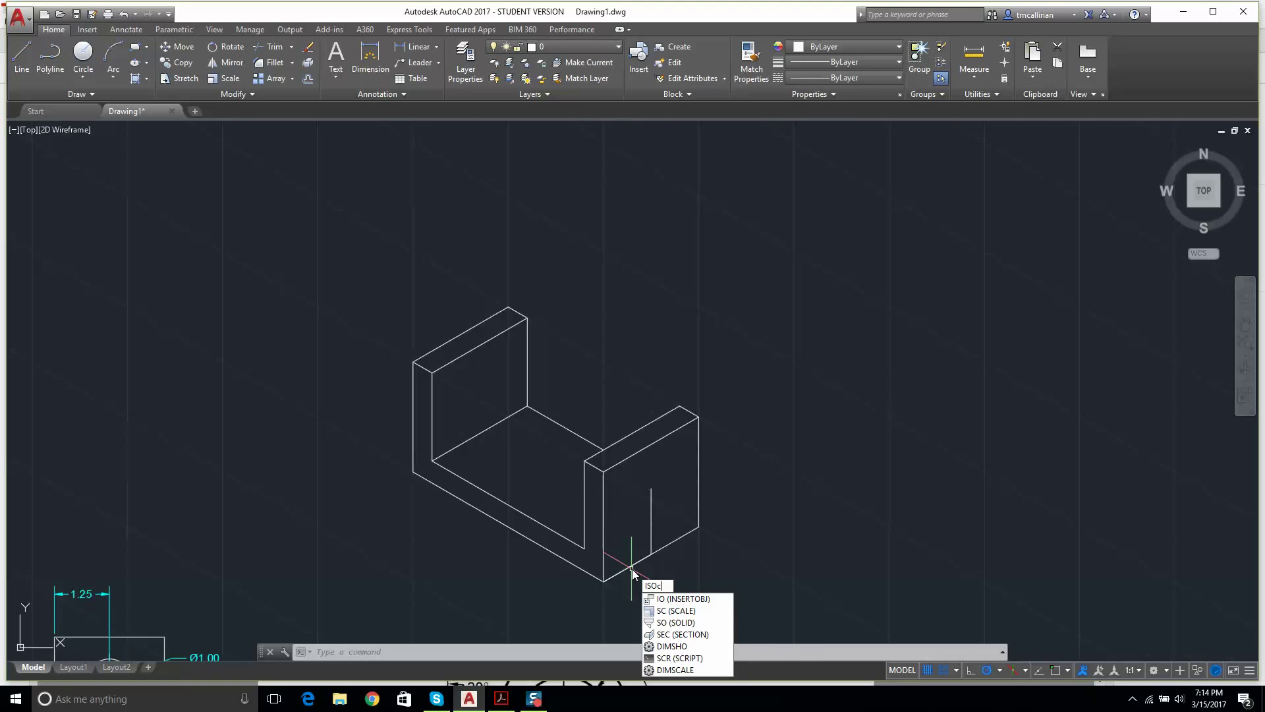
key("BackSpace")
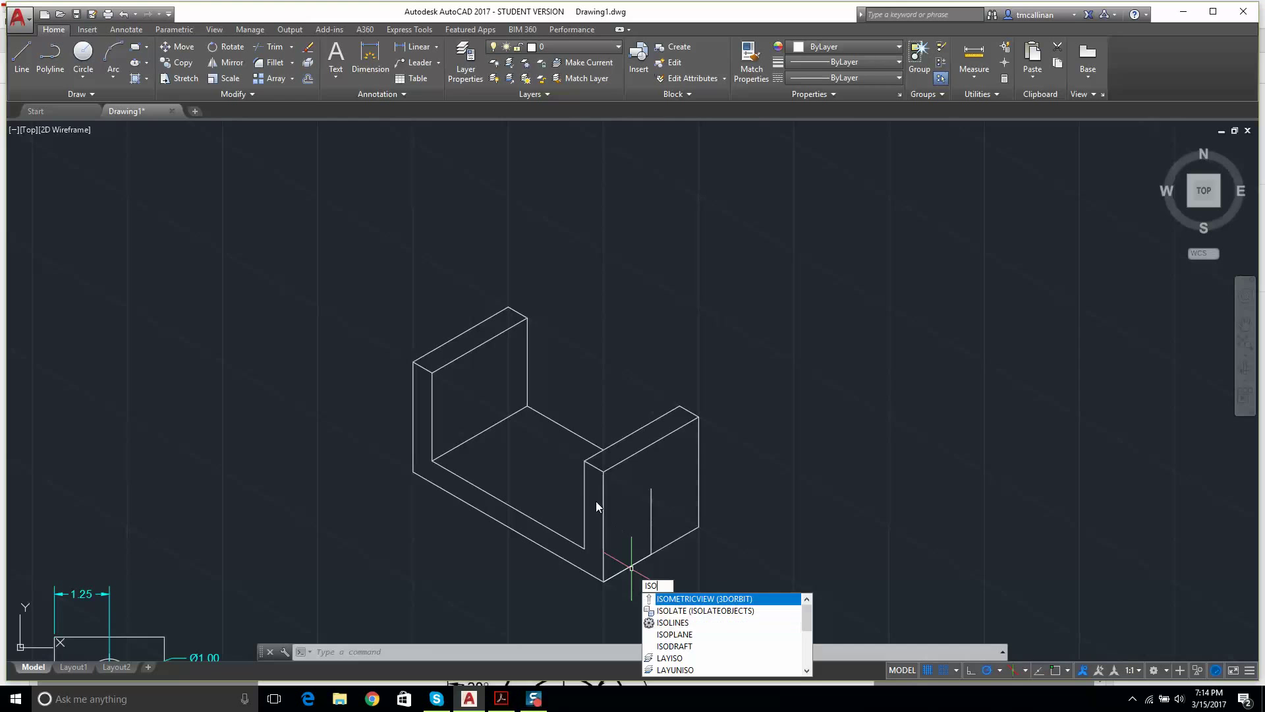
key("Escape")
key("Escape")
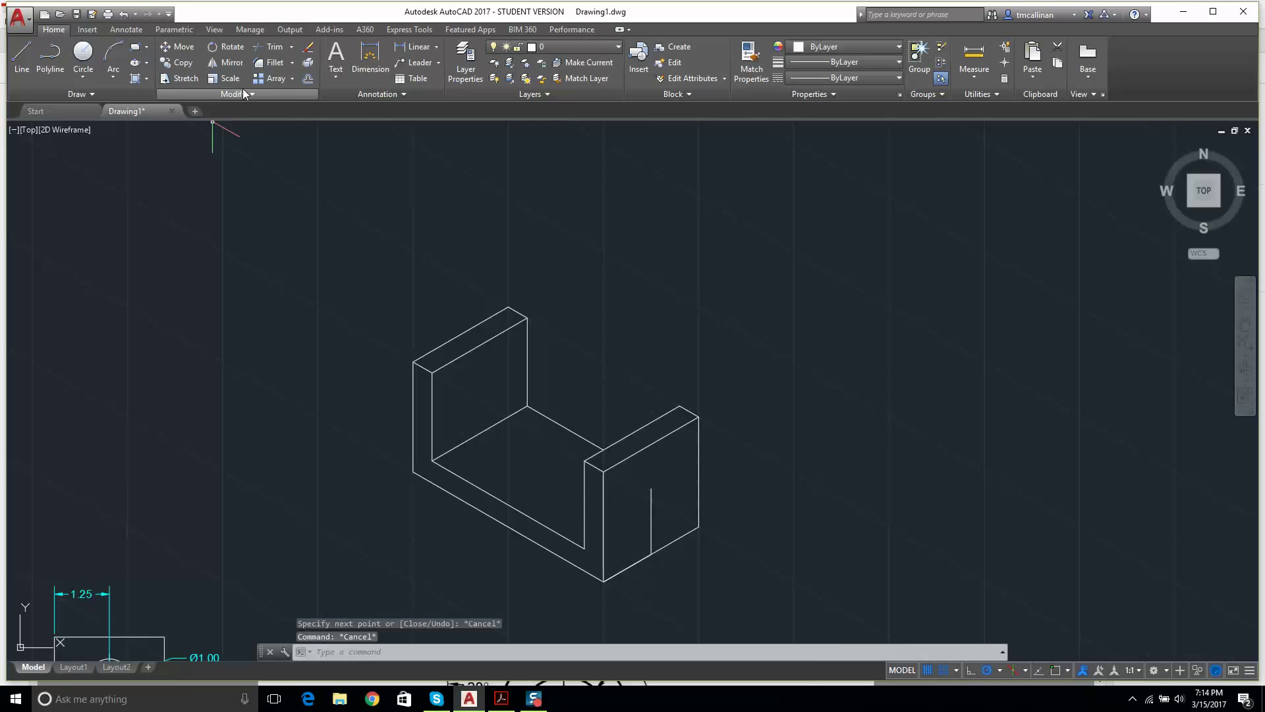
left_click(148, 63)
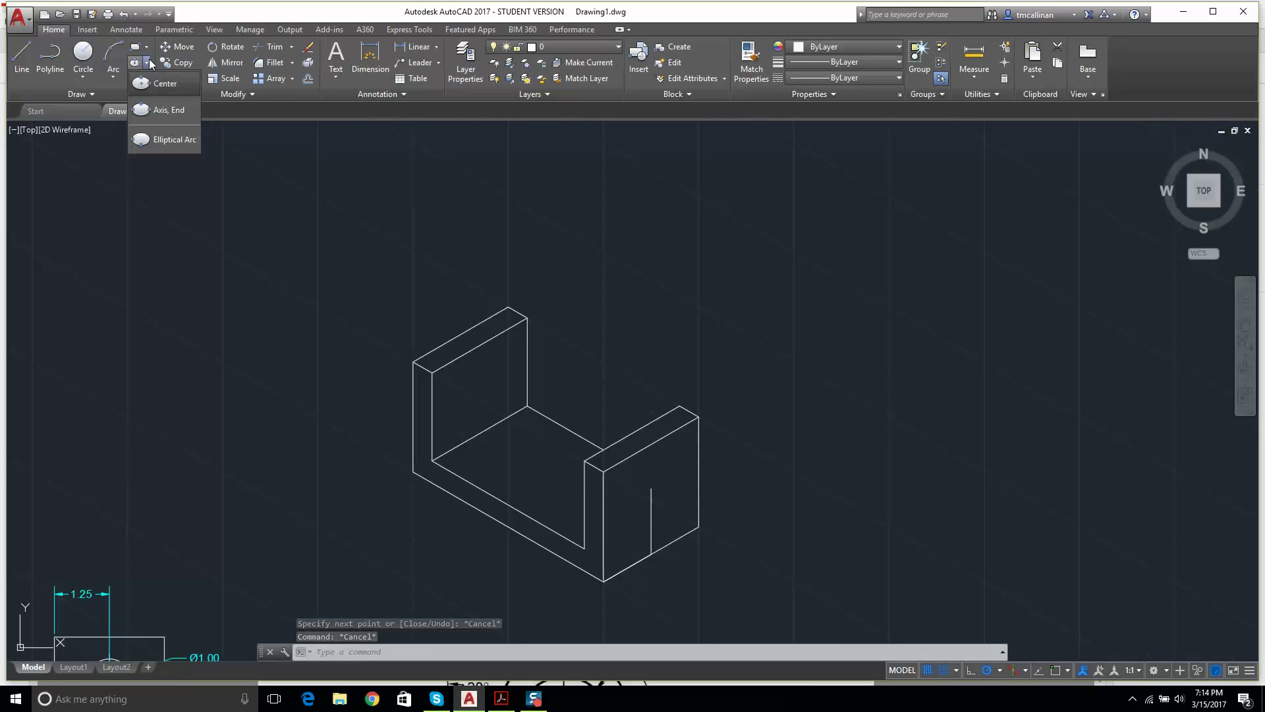
left_click(158, 84)
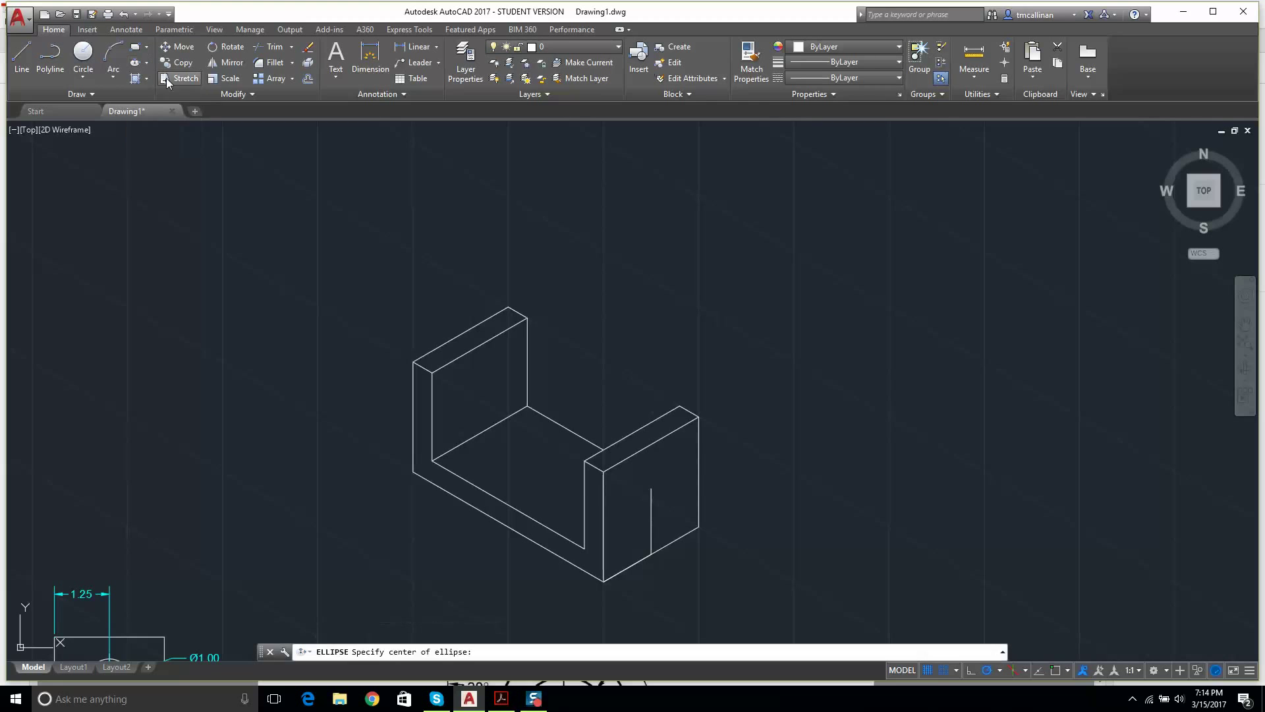
left_click(651, 487)
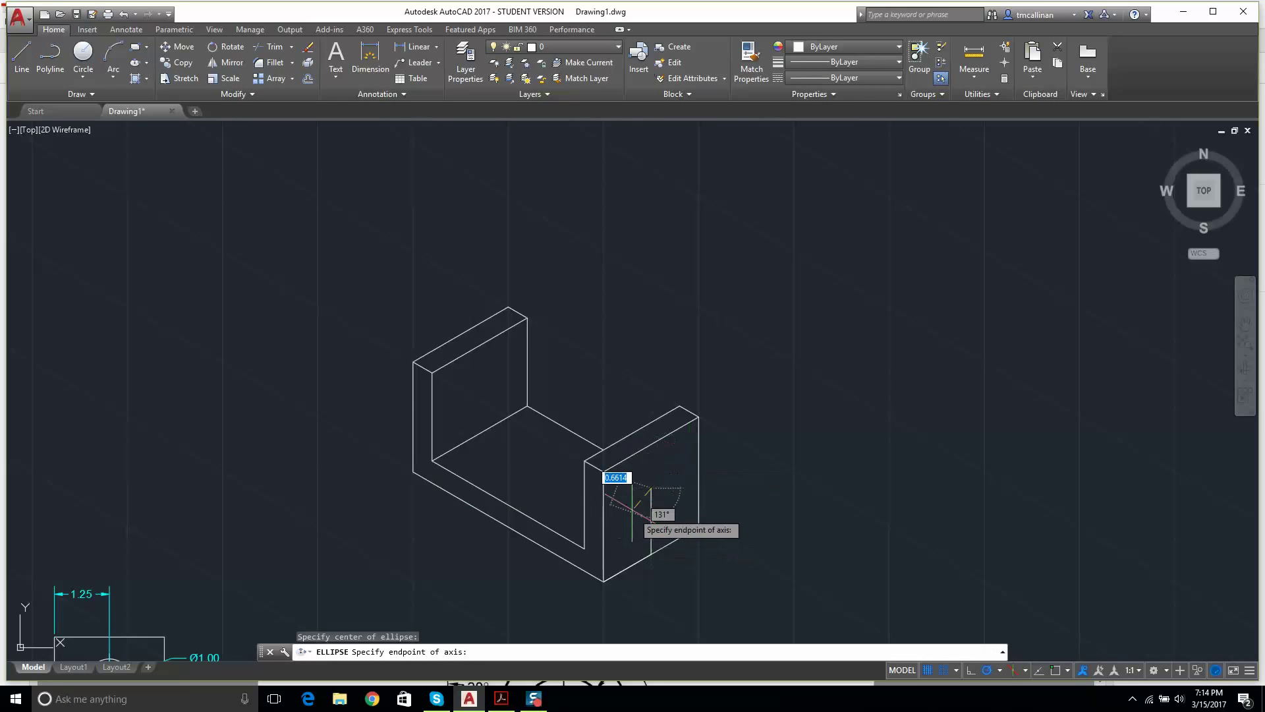
key("Escape")
key("Escape")
key("Escape")
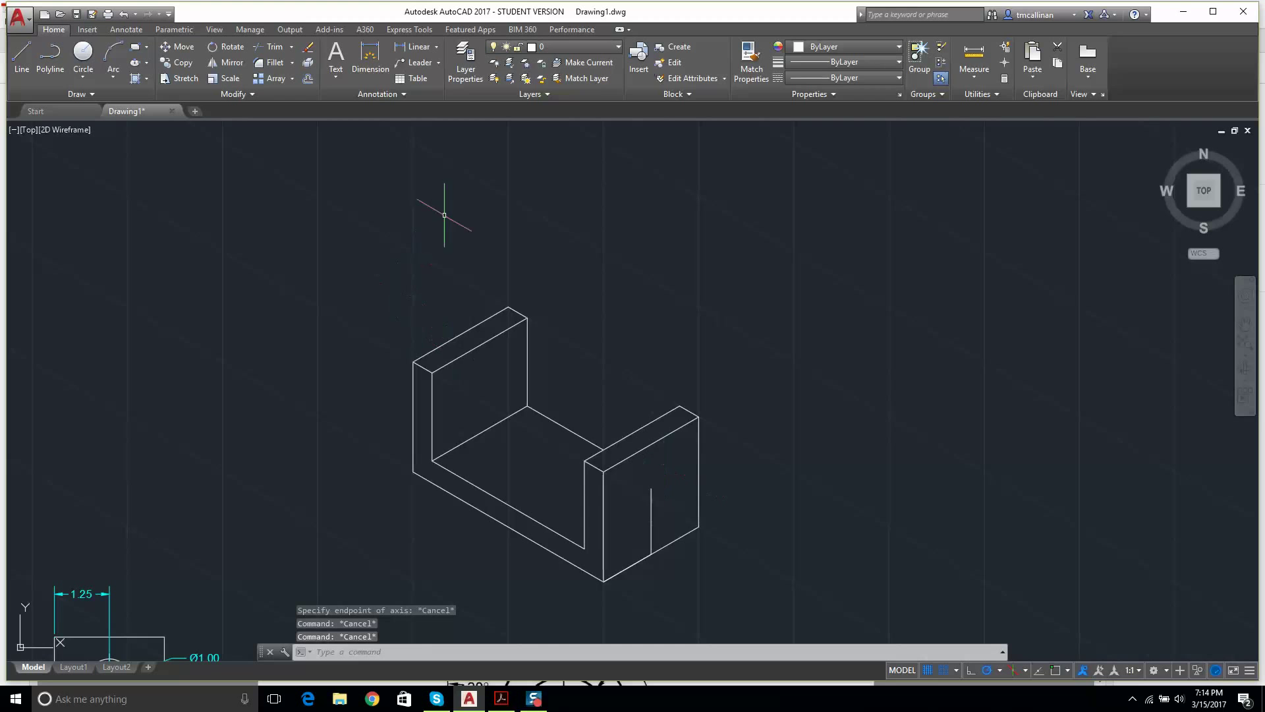
Step: Search the help for "isometric circle", read the topic "To Create 2D Isometric Circles" and close the help
key("F1")
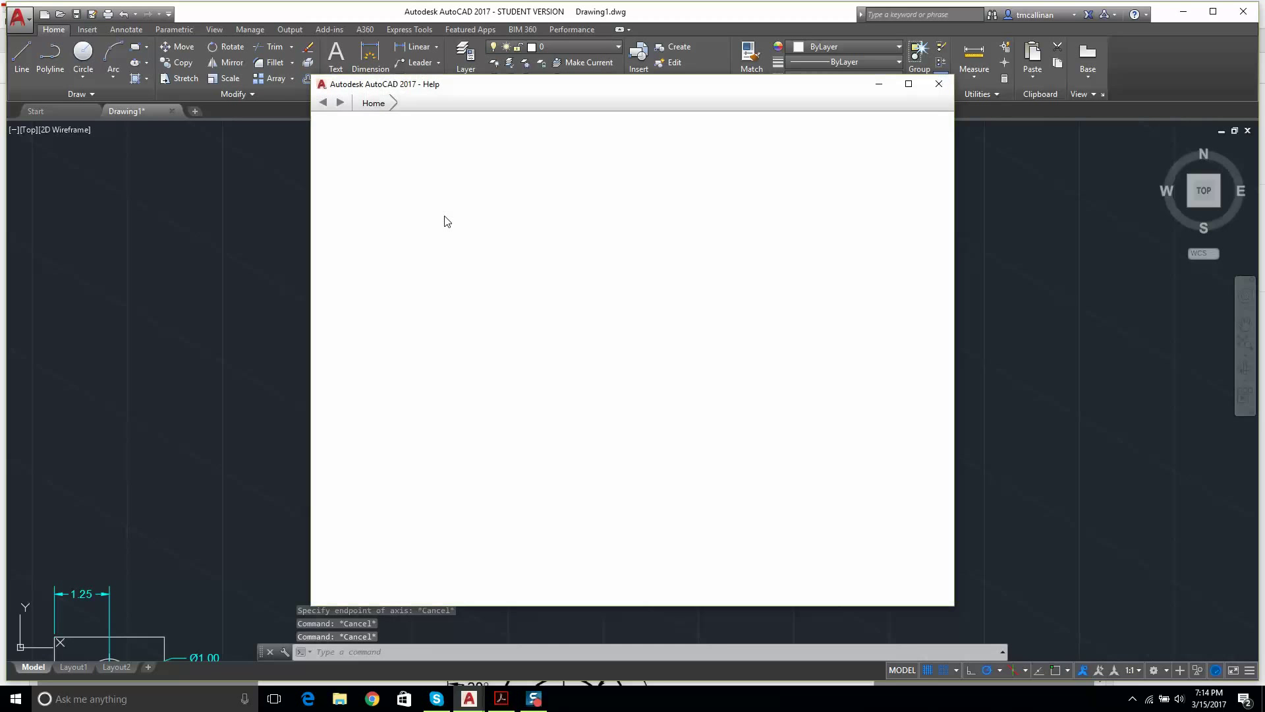
left_click(827, 165)
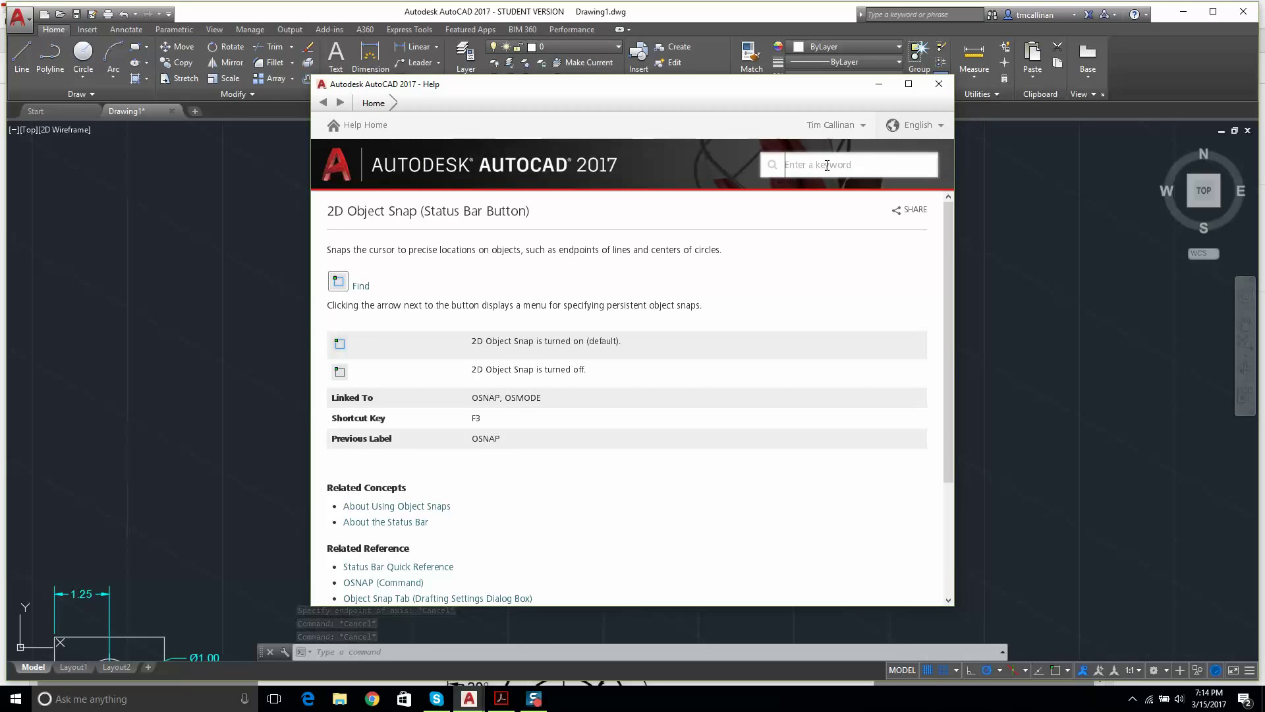
type("isometric circle")
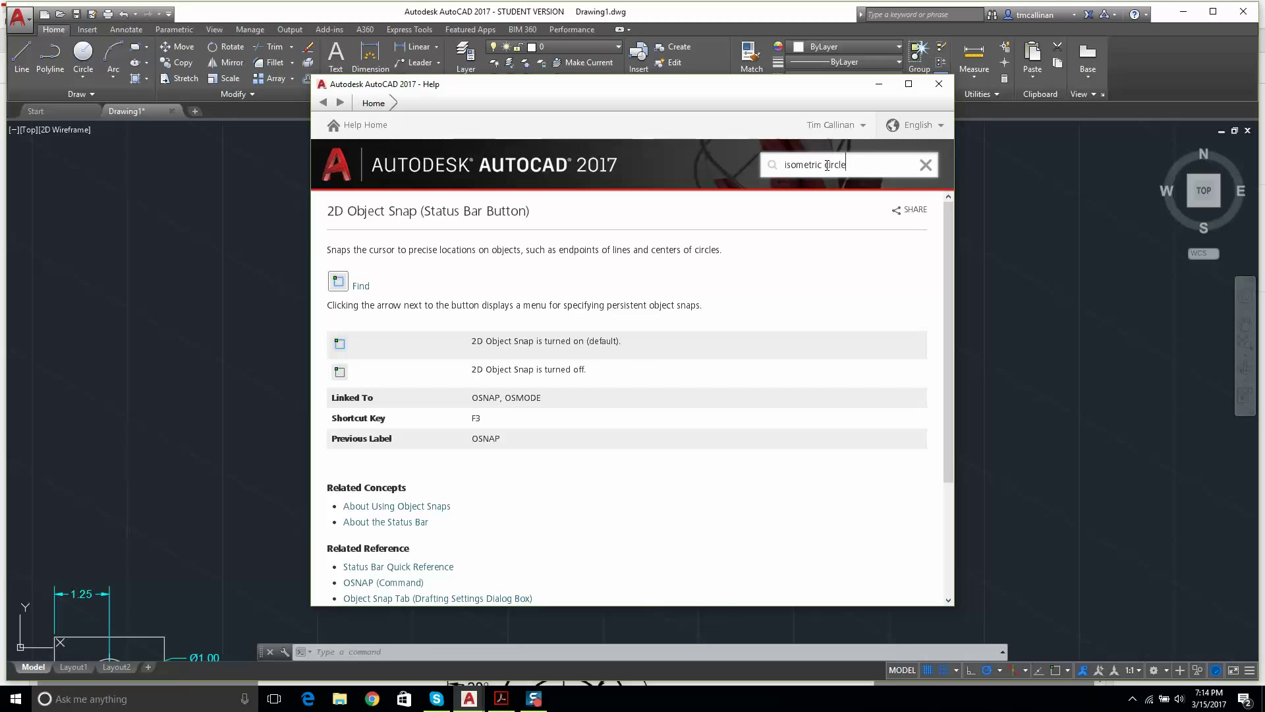
key("Return")
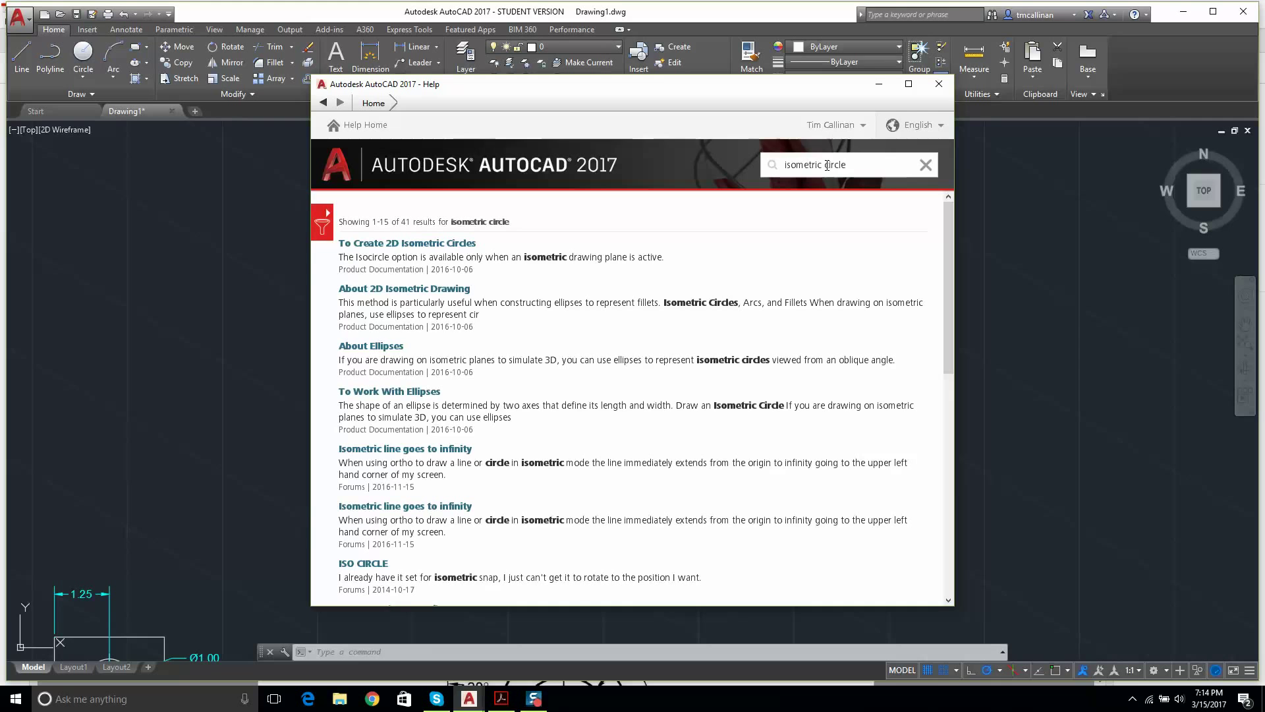
left_click(373, 244)
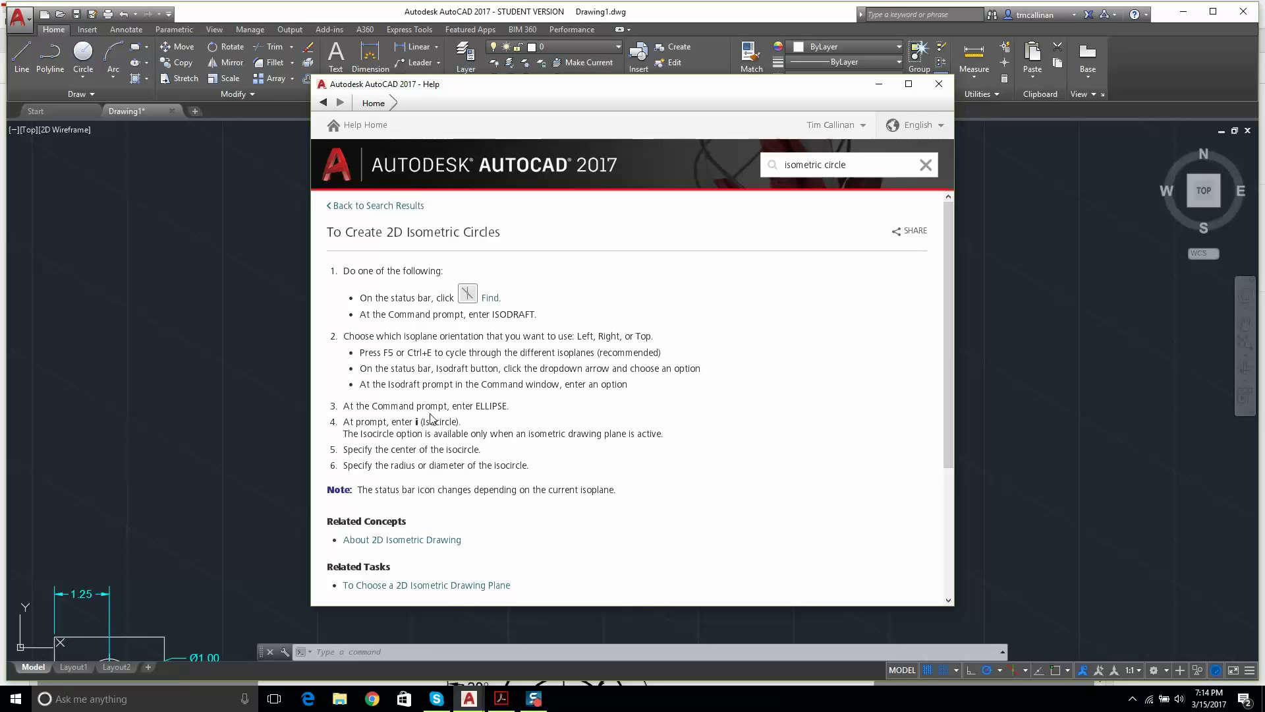
left_click(940, 83)
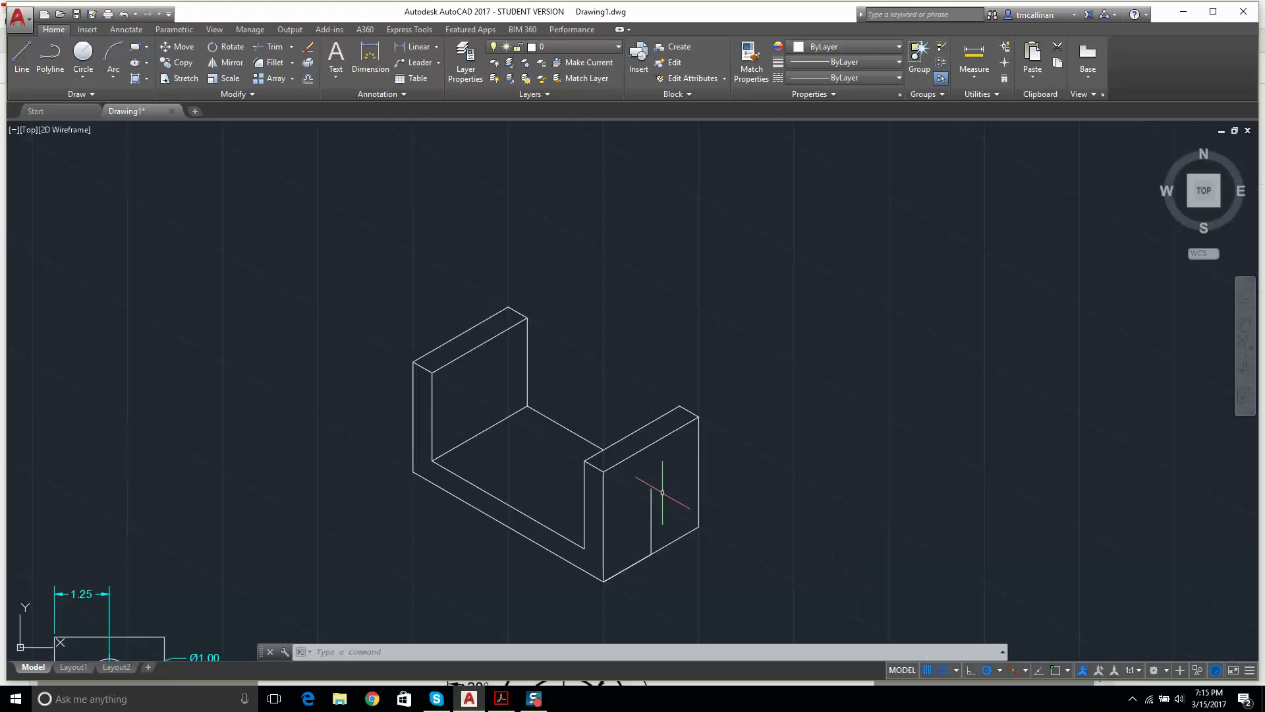
Step: Switch the isometric drafting plane to isoplane Right for work on the right upright's outer face
scroll(695, 491, "down", 2)
scroll(659, 485, "up", 4)
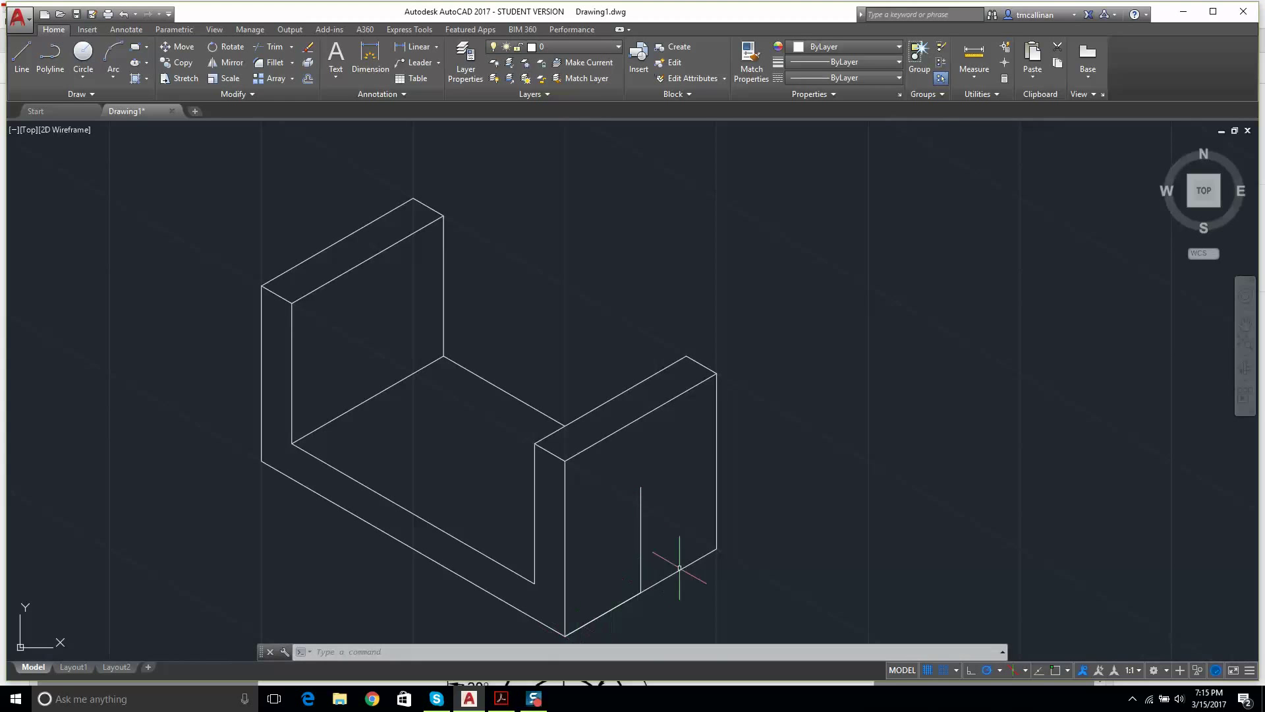
left_click(1025, 670)
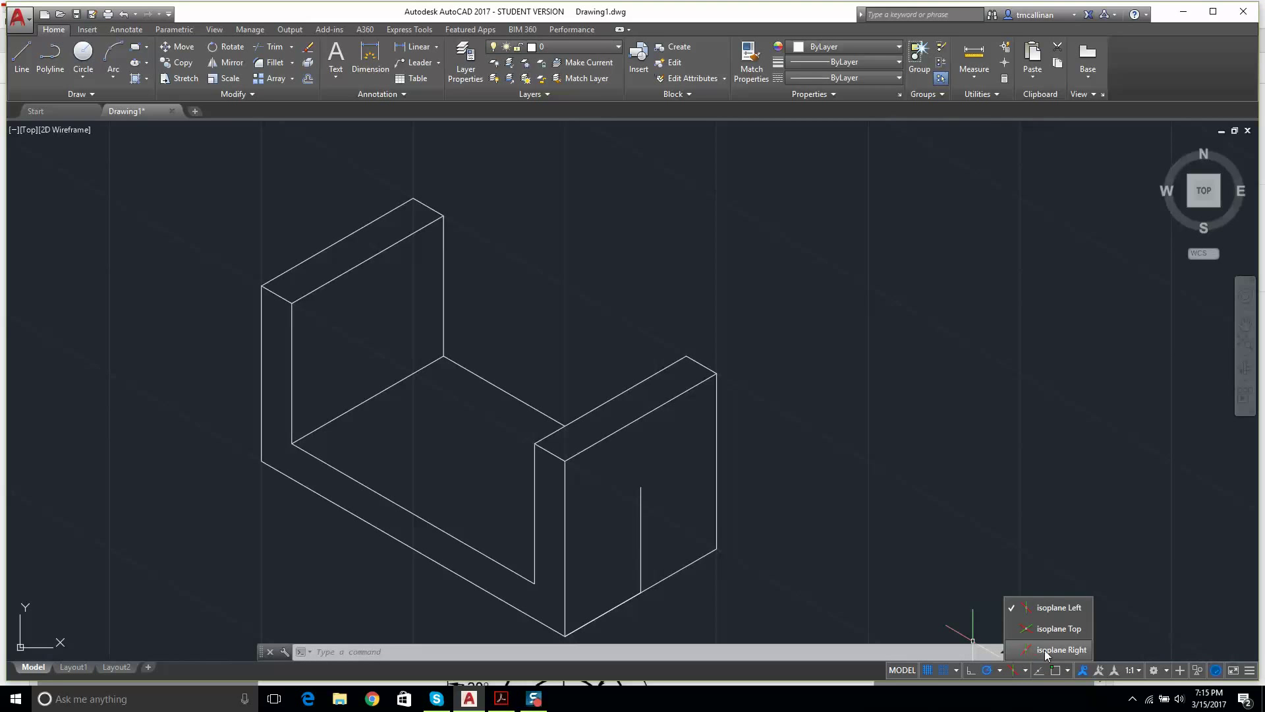
left_click(1046, 650)
scroll(672, 484, "down", 2)
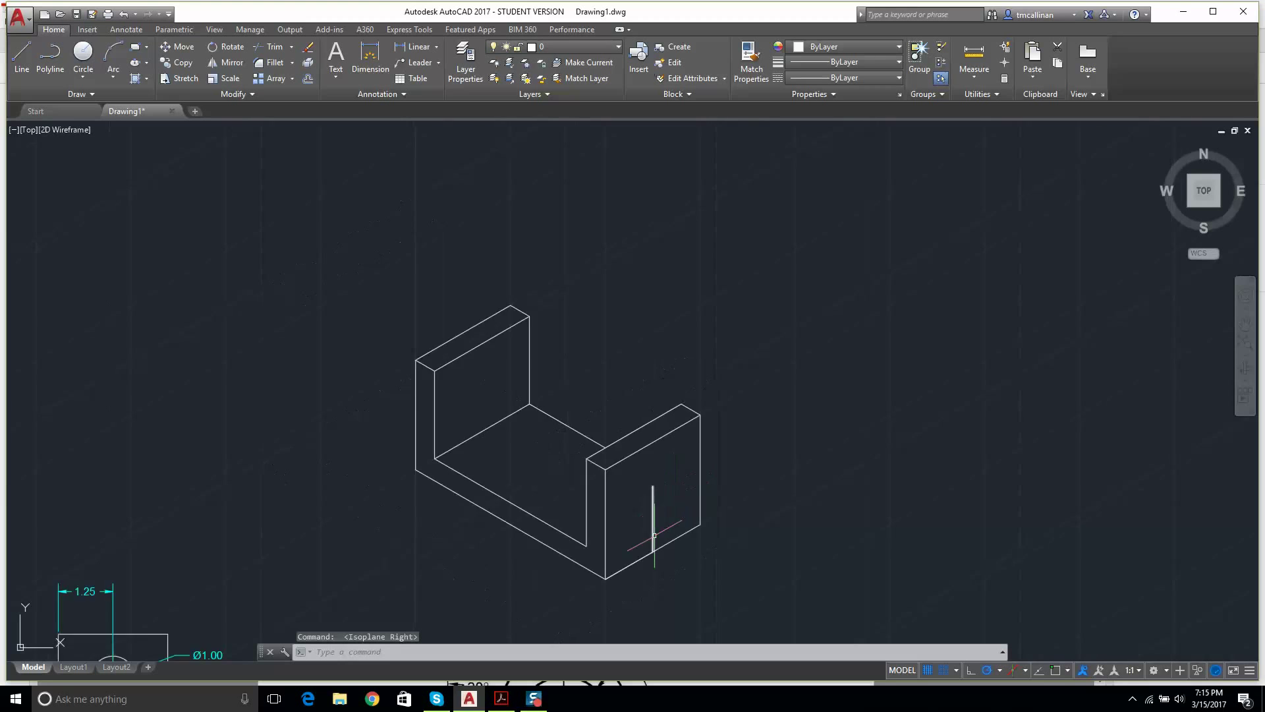
scroll(654, 535, "up", 2)
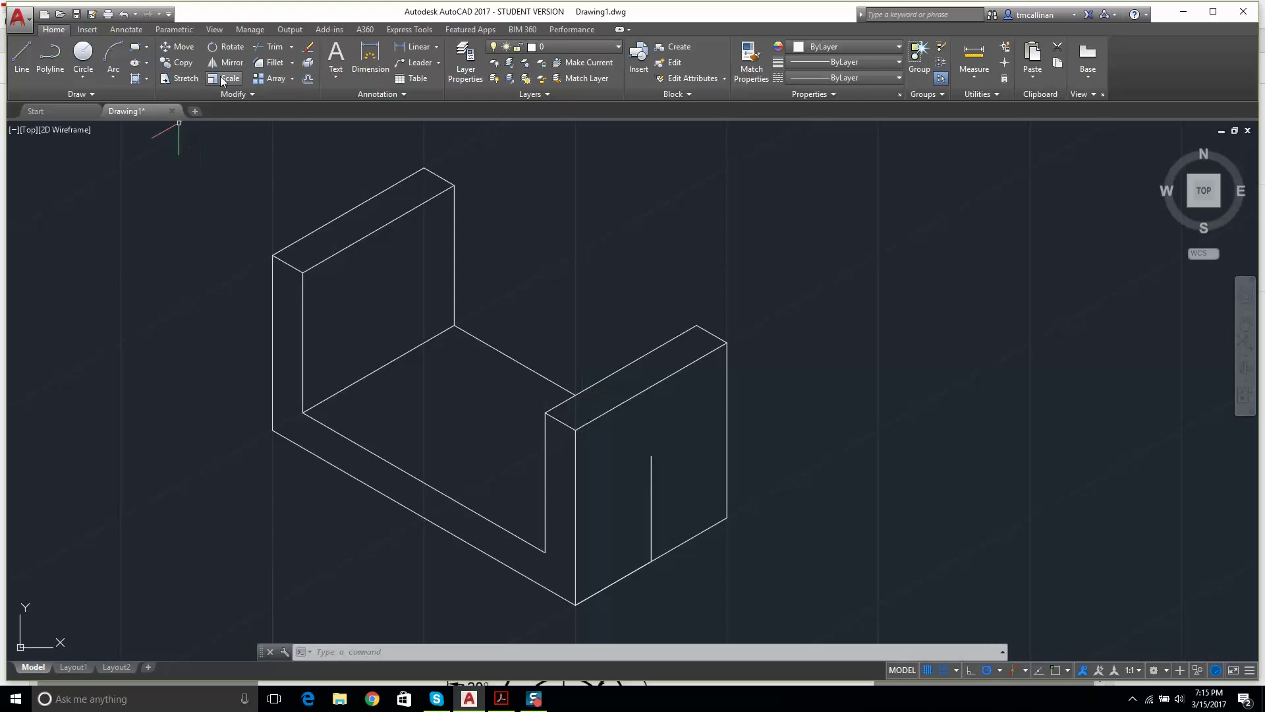
left_click(147, 62)
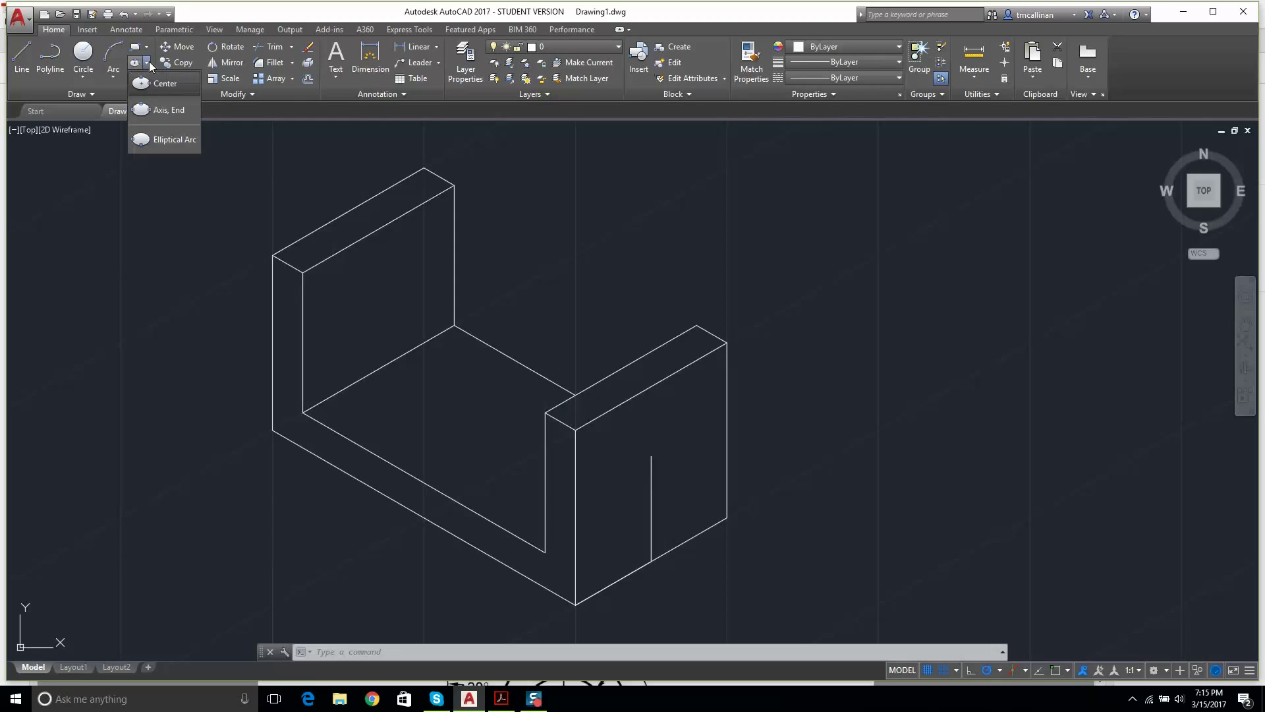
left_click(158, 83)
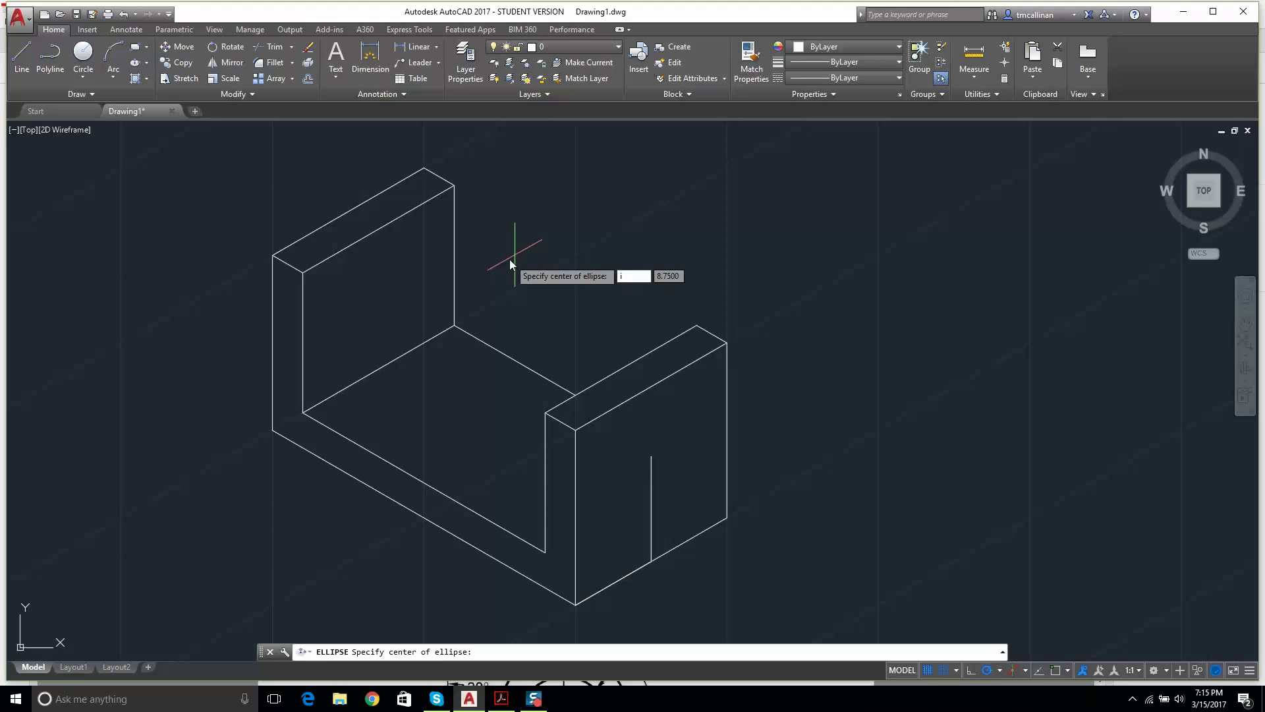
type("i")
key("Return")
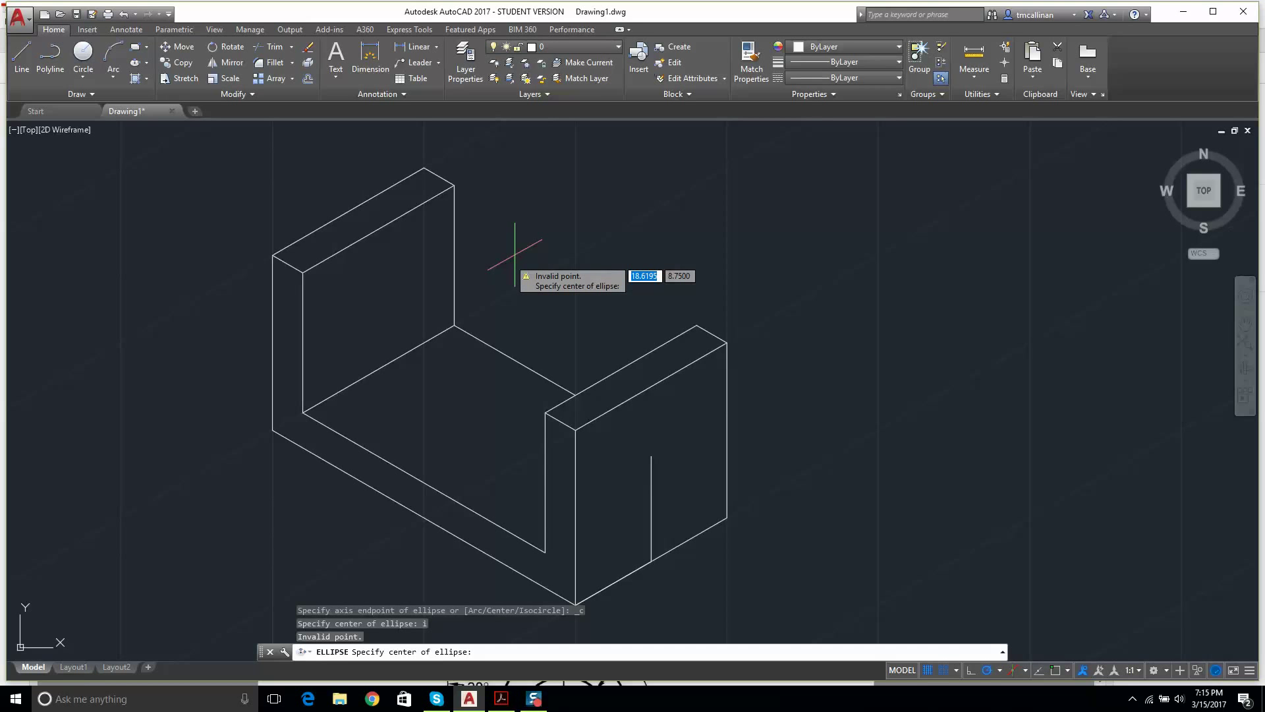
key("Escape")
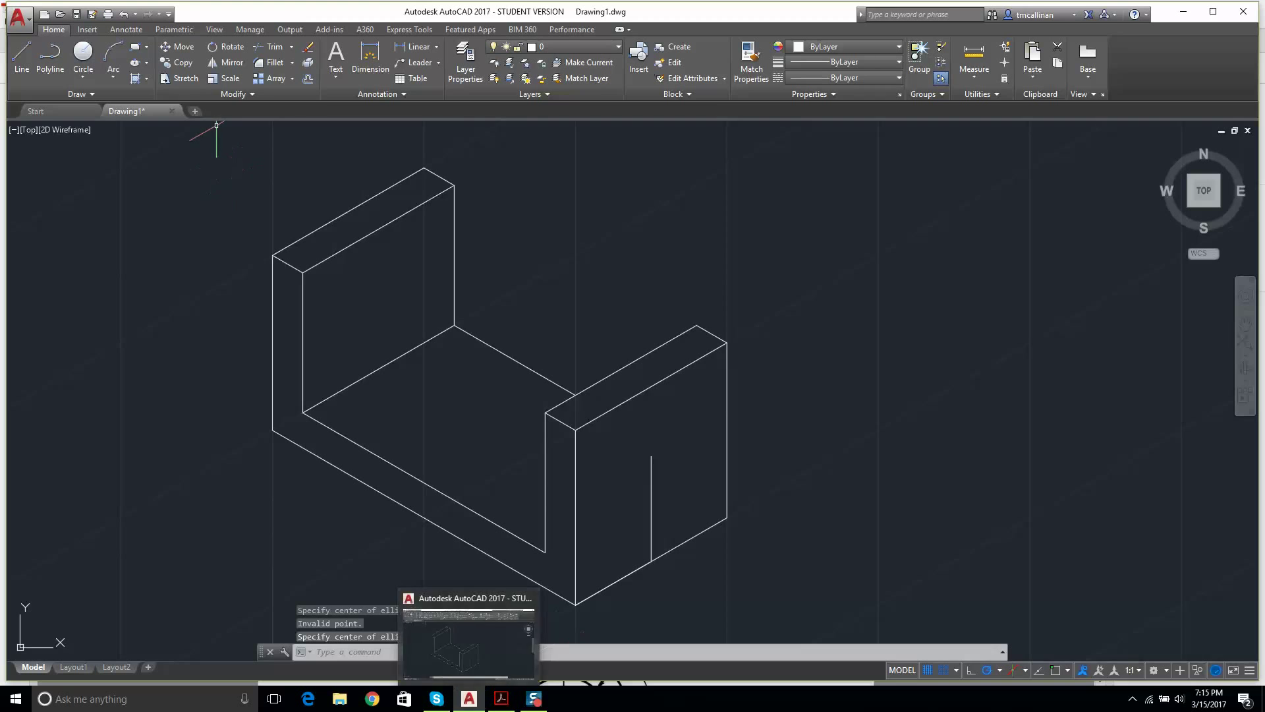
left_click(147, 63)
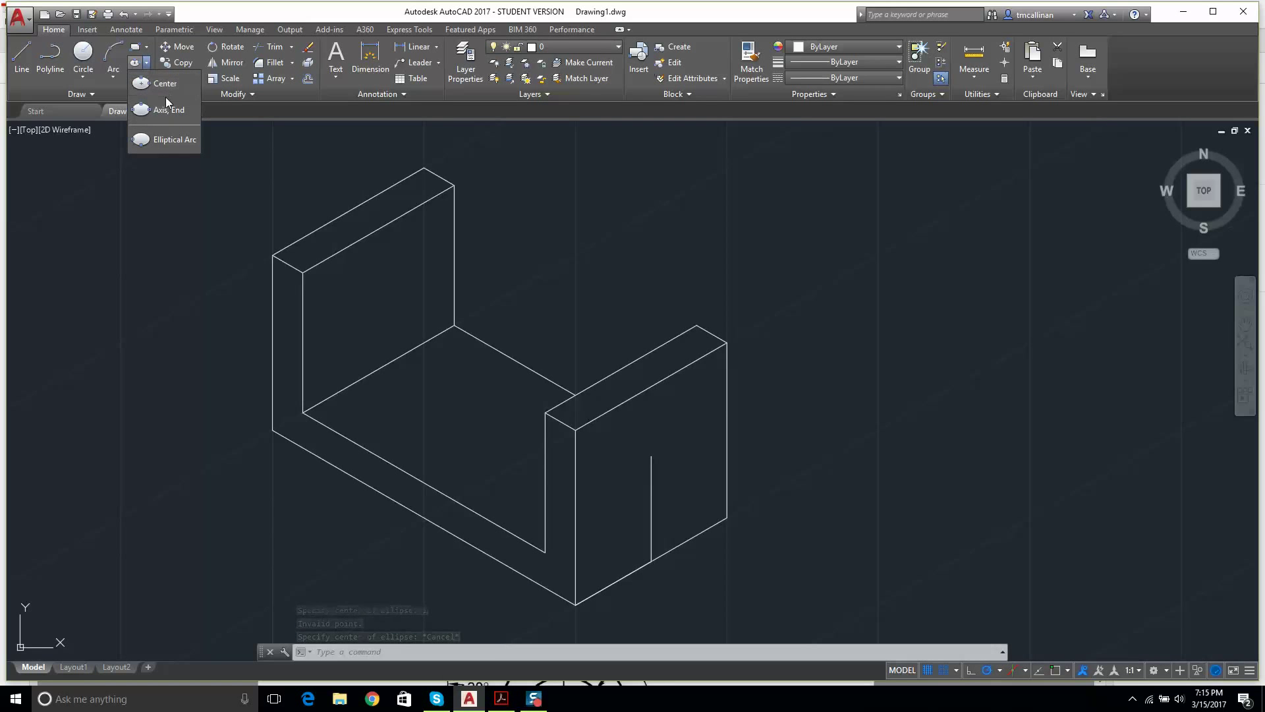
left_click(156, 139)
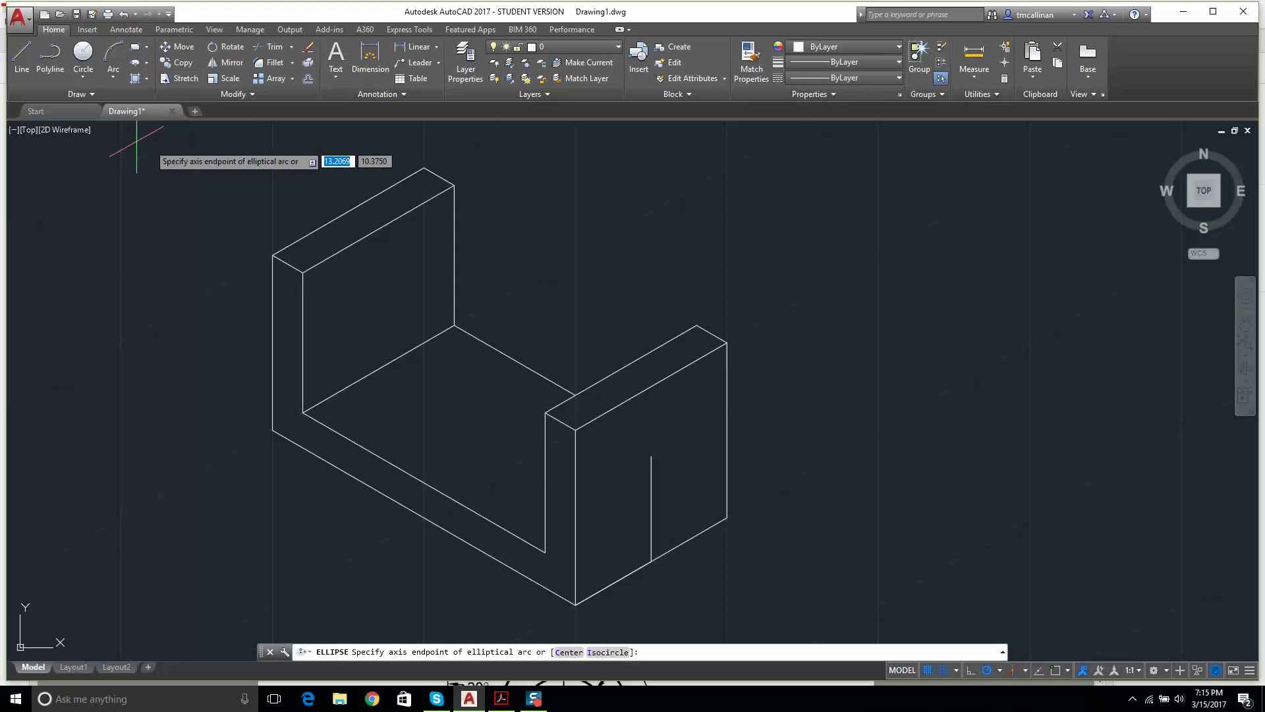
key("Escape")
key("Escape")
key("Escape")
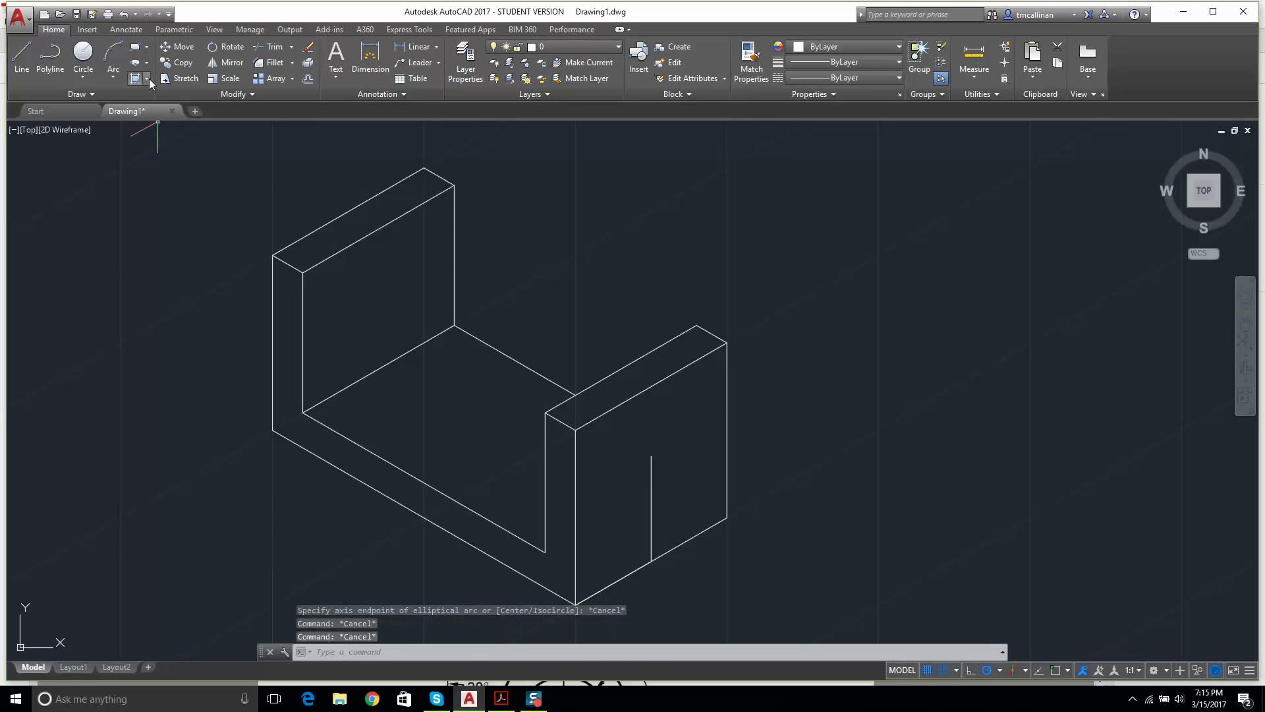
left_click(148, 63)
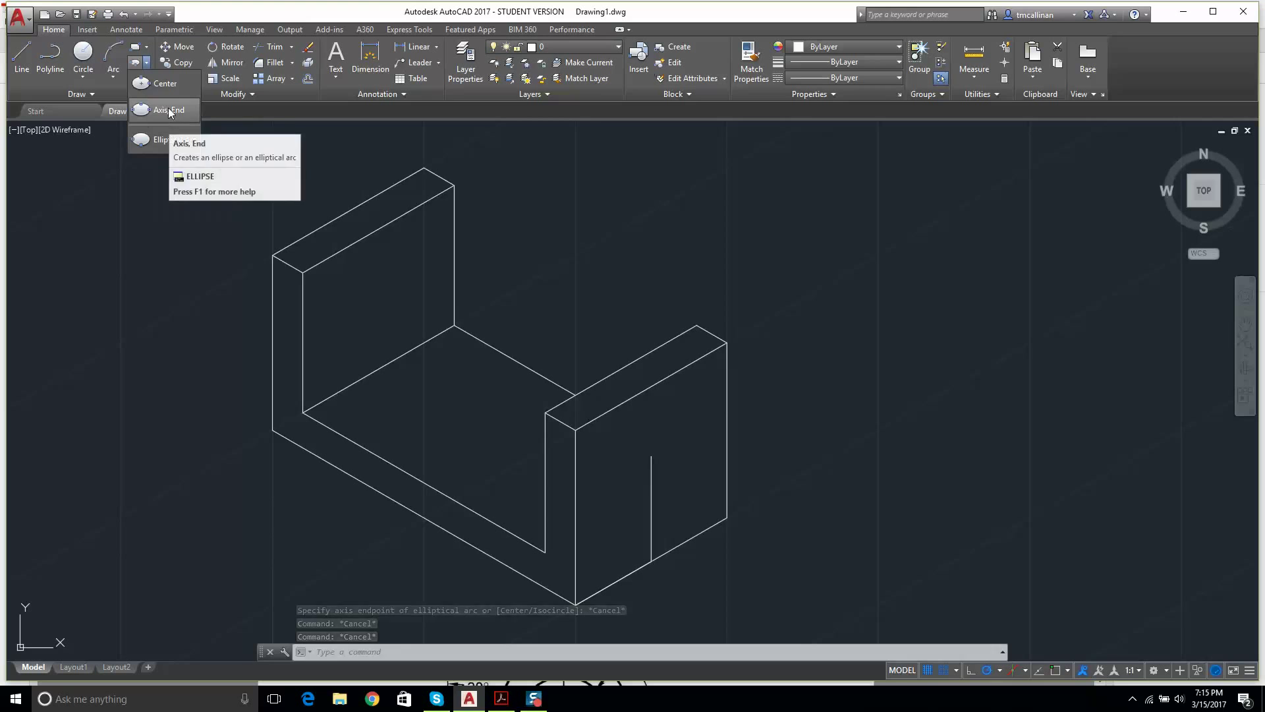
left_click(169, 113)
key("Escape")
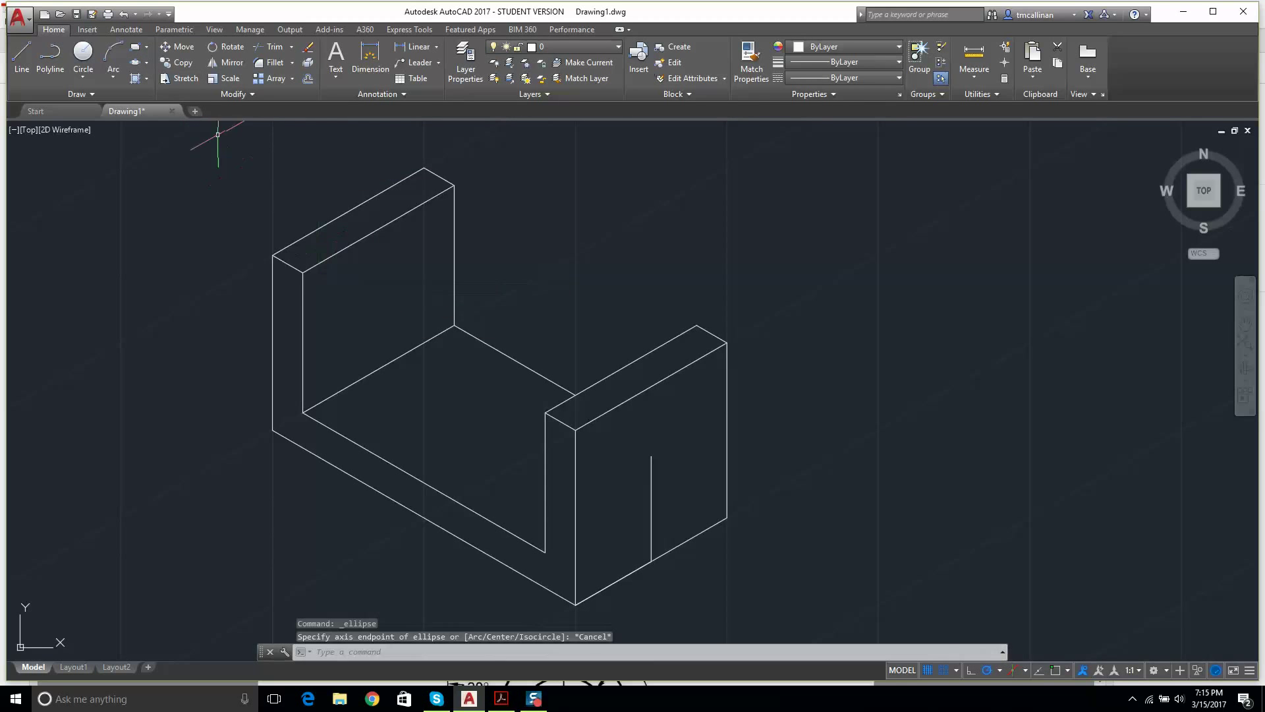
Step: Draw an isocircle of radius 0.5 on the right upright's outer face, centred on the upper end of the vertical locating line
left_click(149, 64)
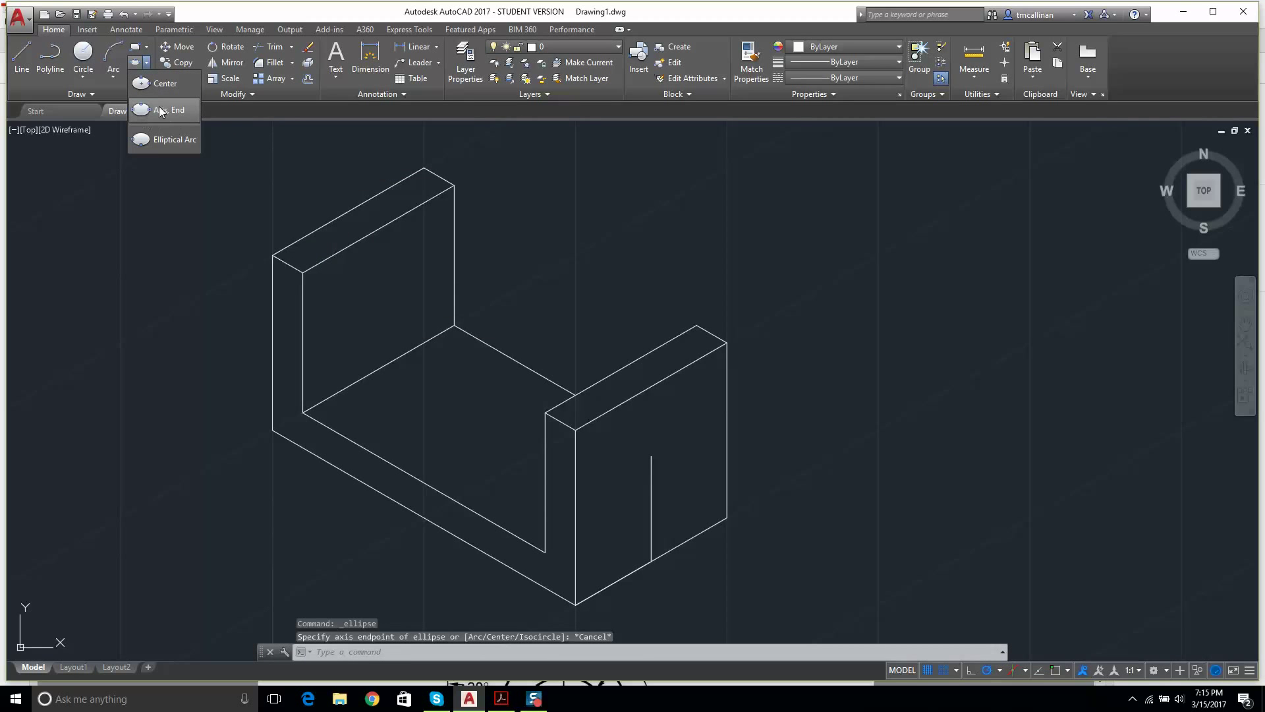
left_click(160, 111)
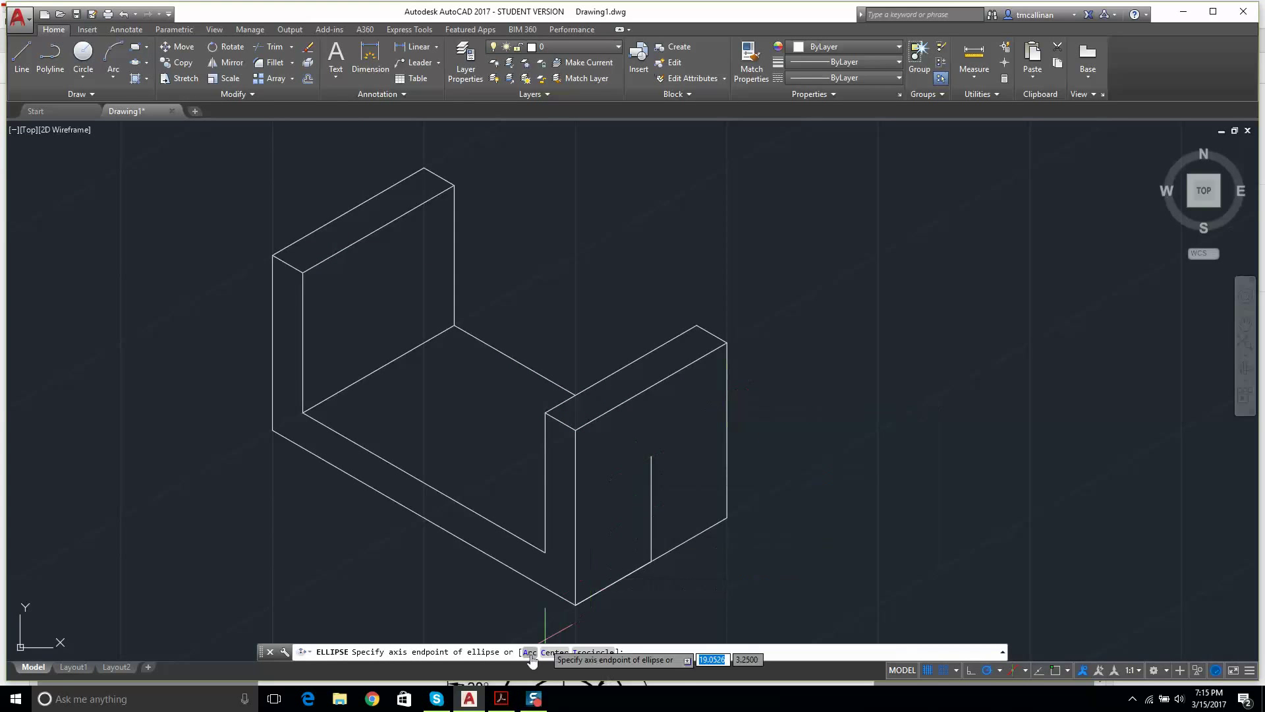
type("i")
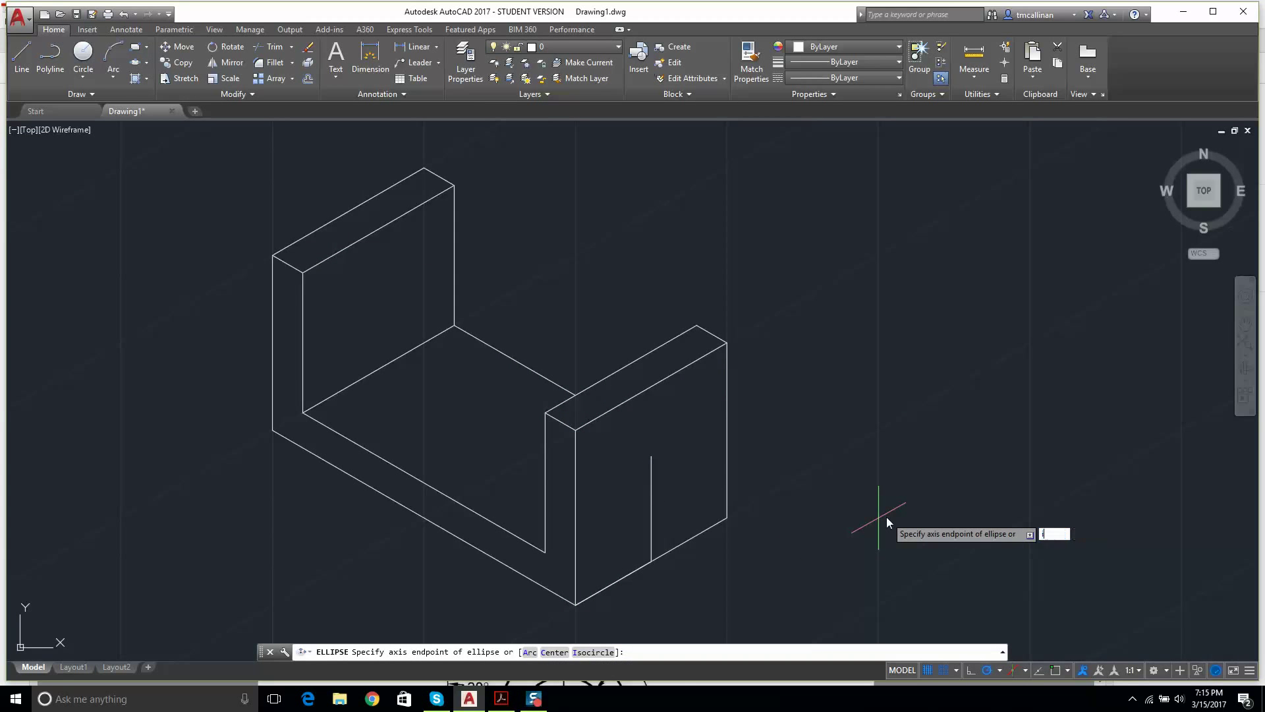
key("Return")
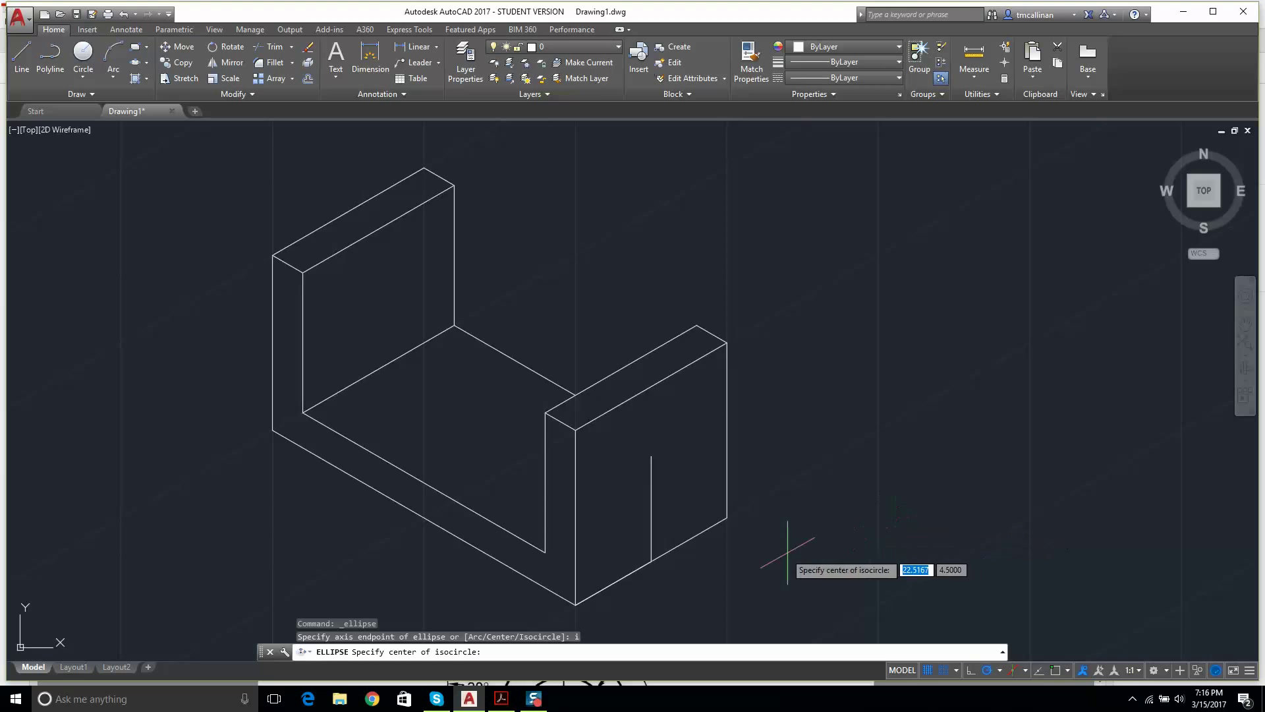
left_click(652, 457)
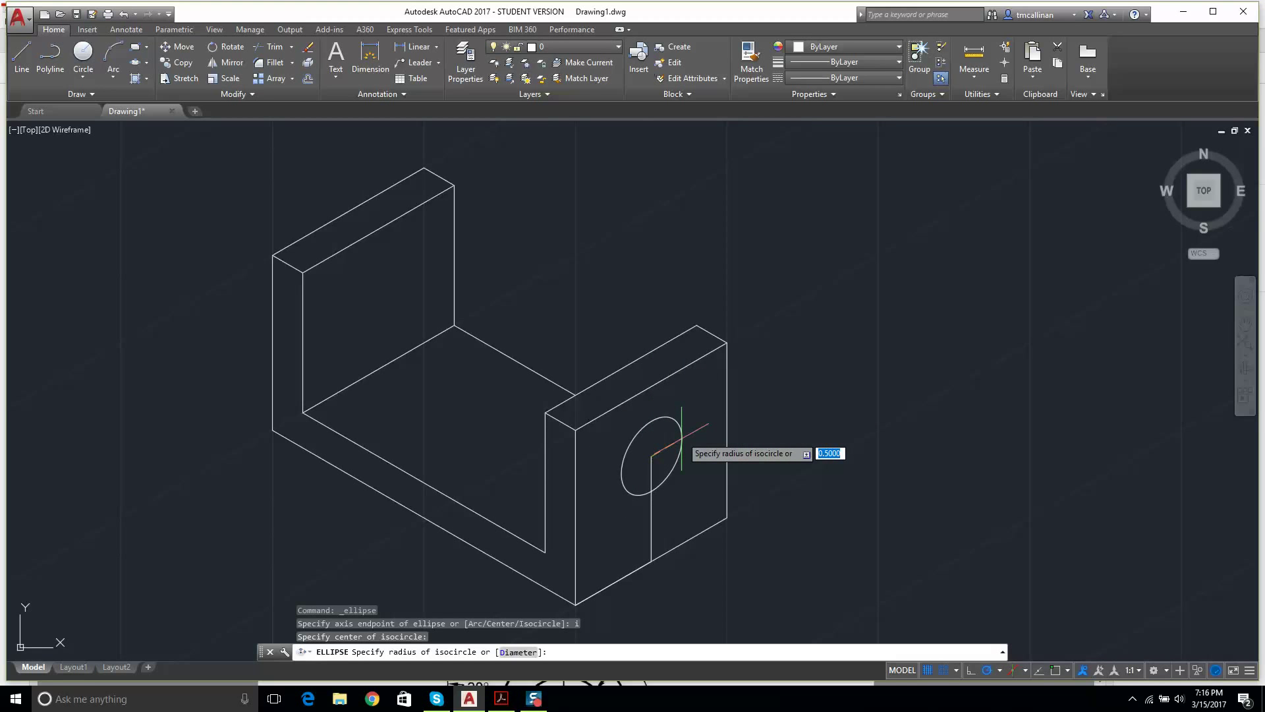
key("Return")
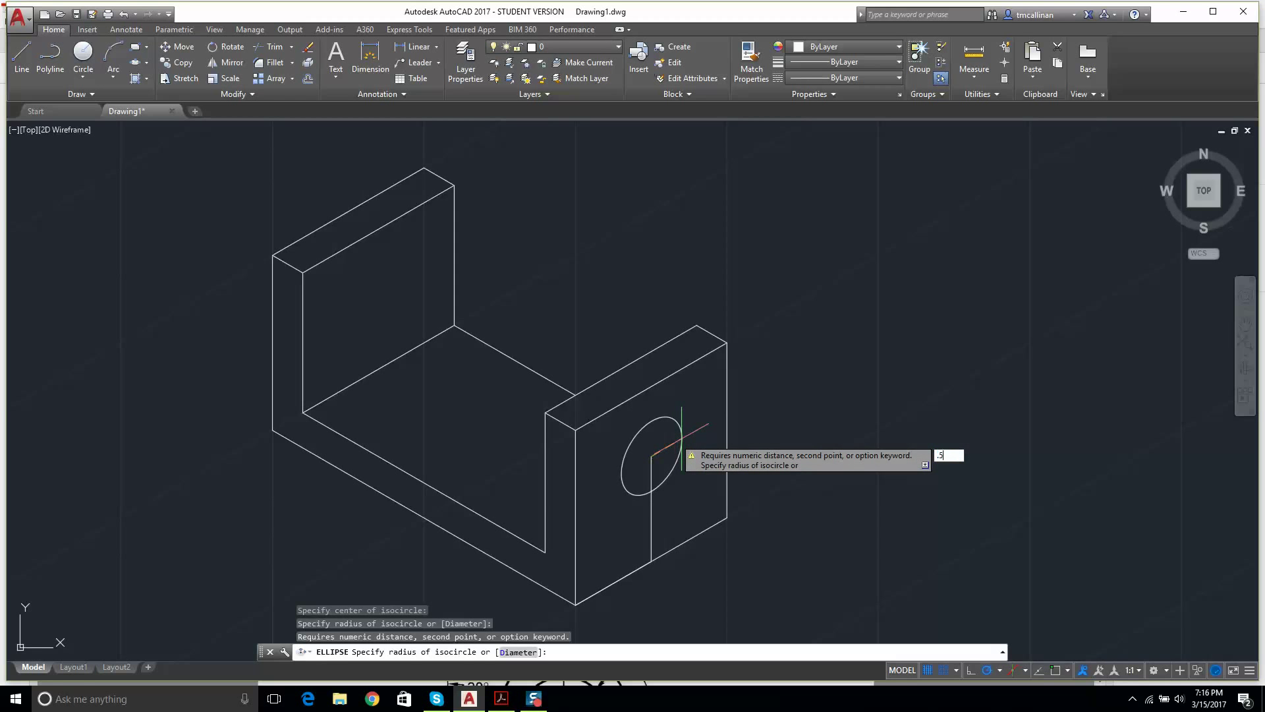
key("Return")
key("Escape")
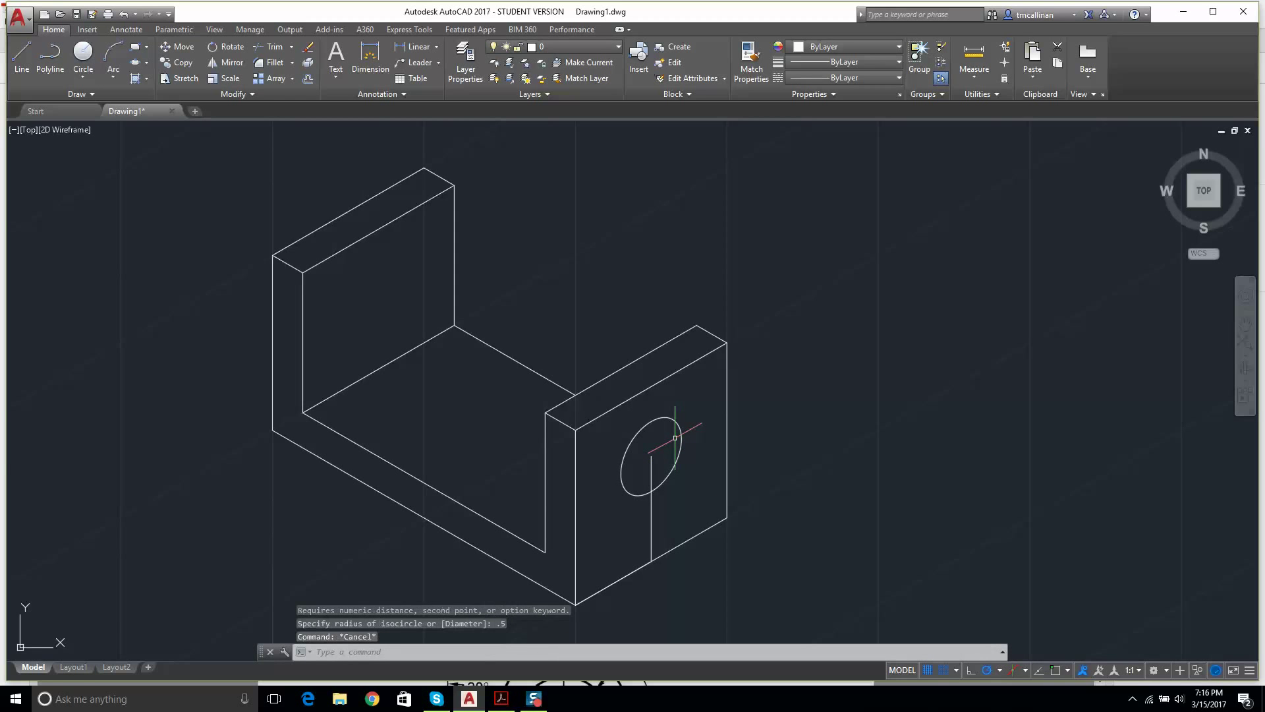
Step: Compare the isometric bracket and its hole with the dimensioned top, front and side views
scroll(725, 443, "down", 3)
scroll(591, 396, "up", 2)
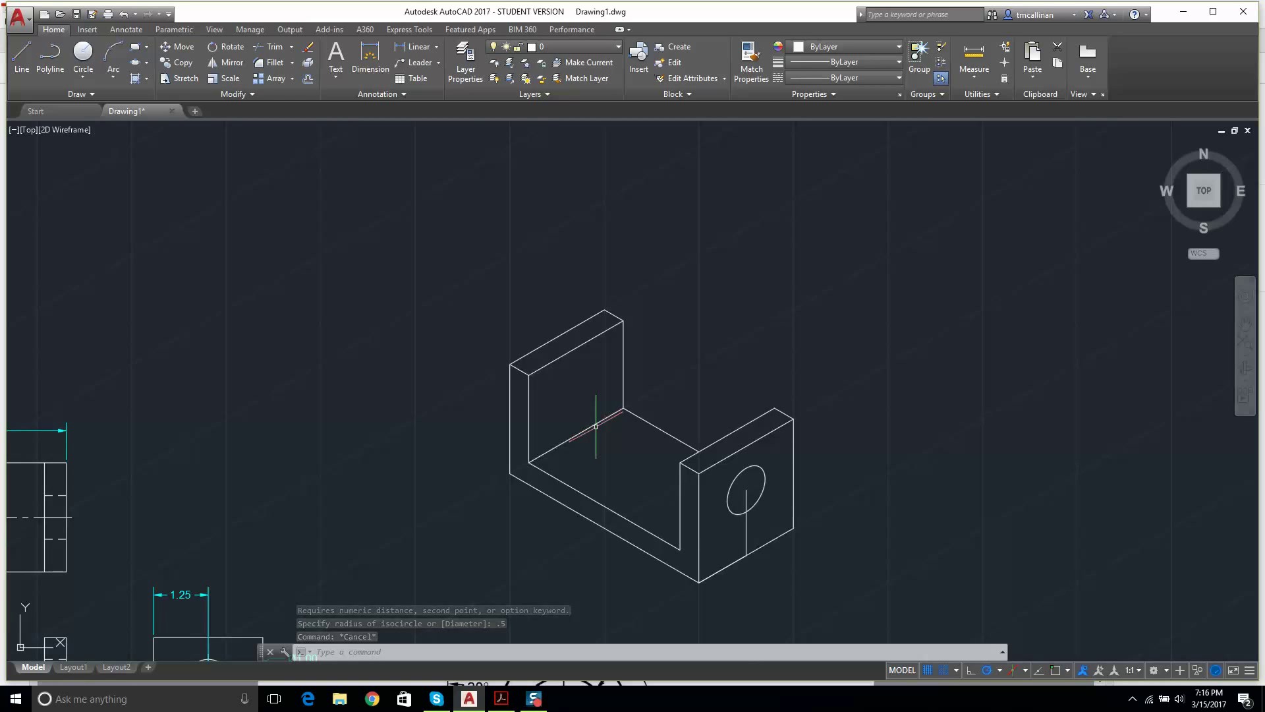
scroll(767, 369, "down", 3)
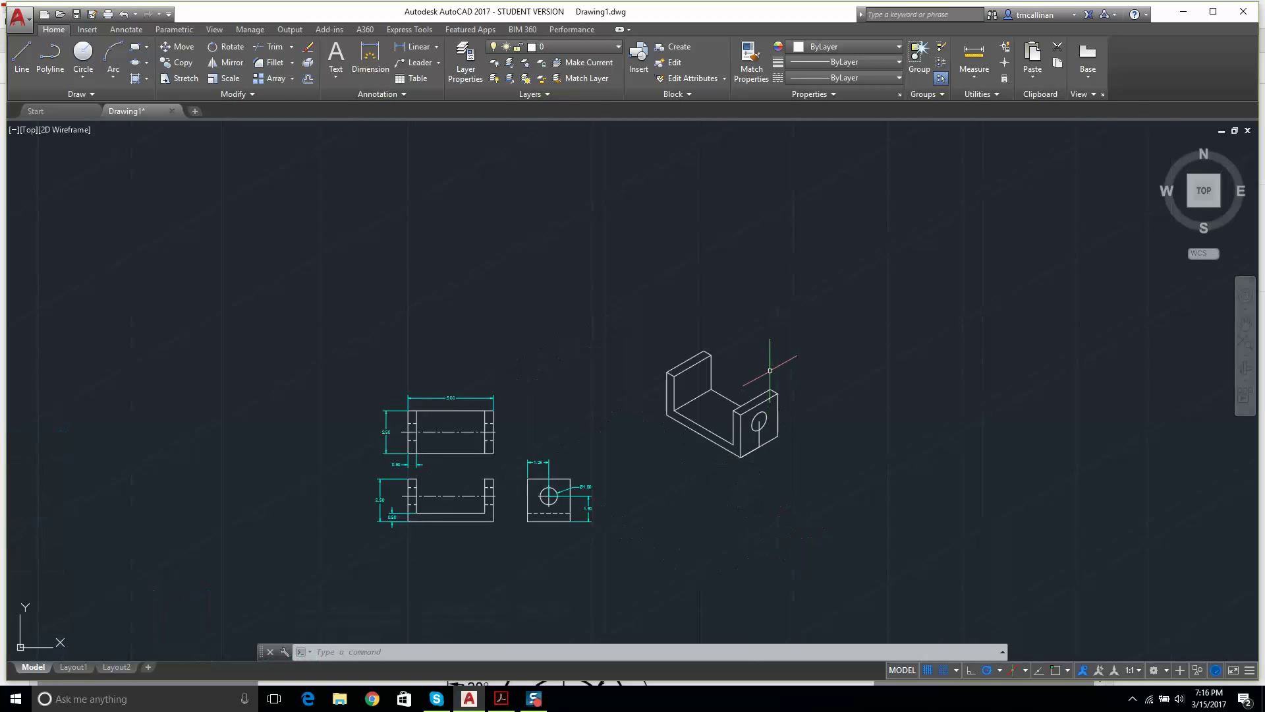
scroll(791, 395, "up", 5)
scroll(818, 400, "down", 3)
scroll(797, 390, "up", 5)
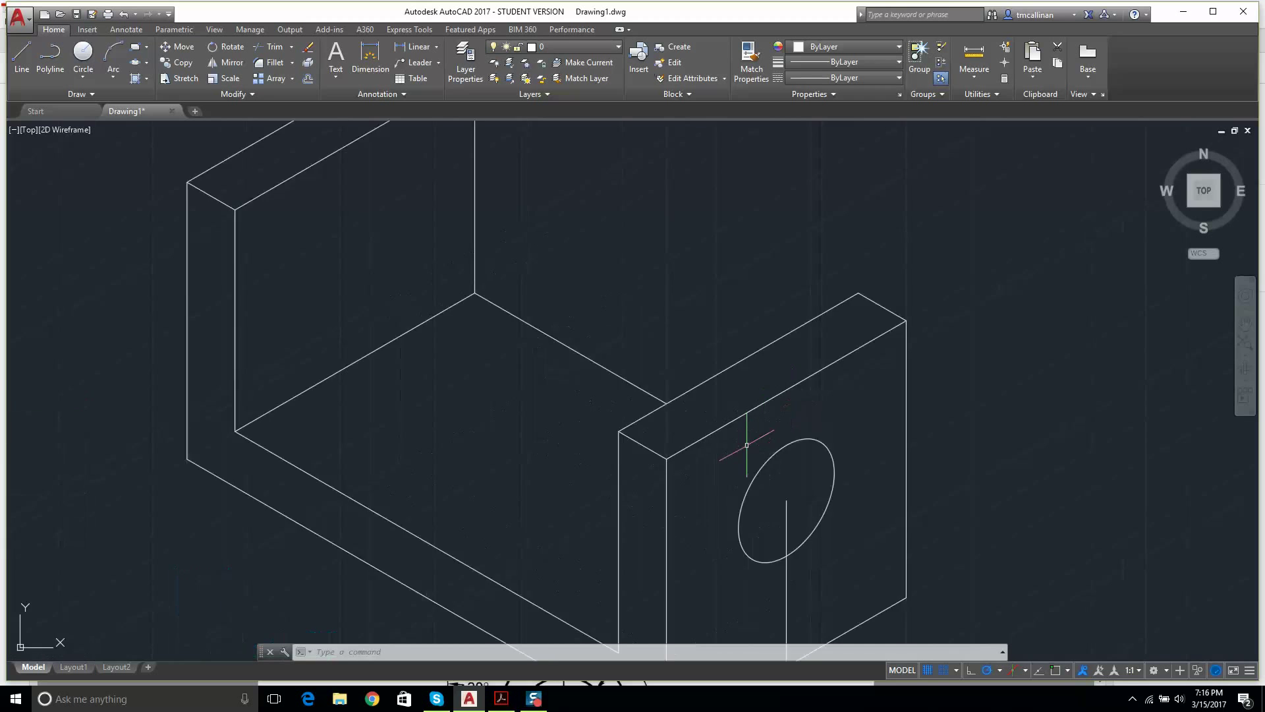
scroll(729, 418, "down", 1)
scroll(724, 414, "down", 4)
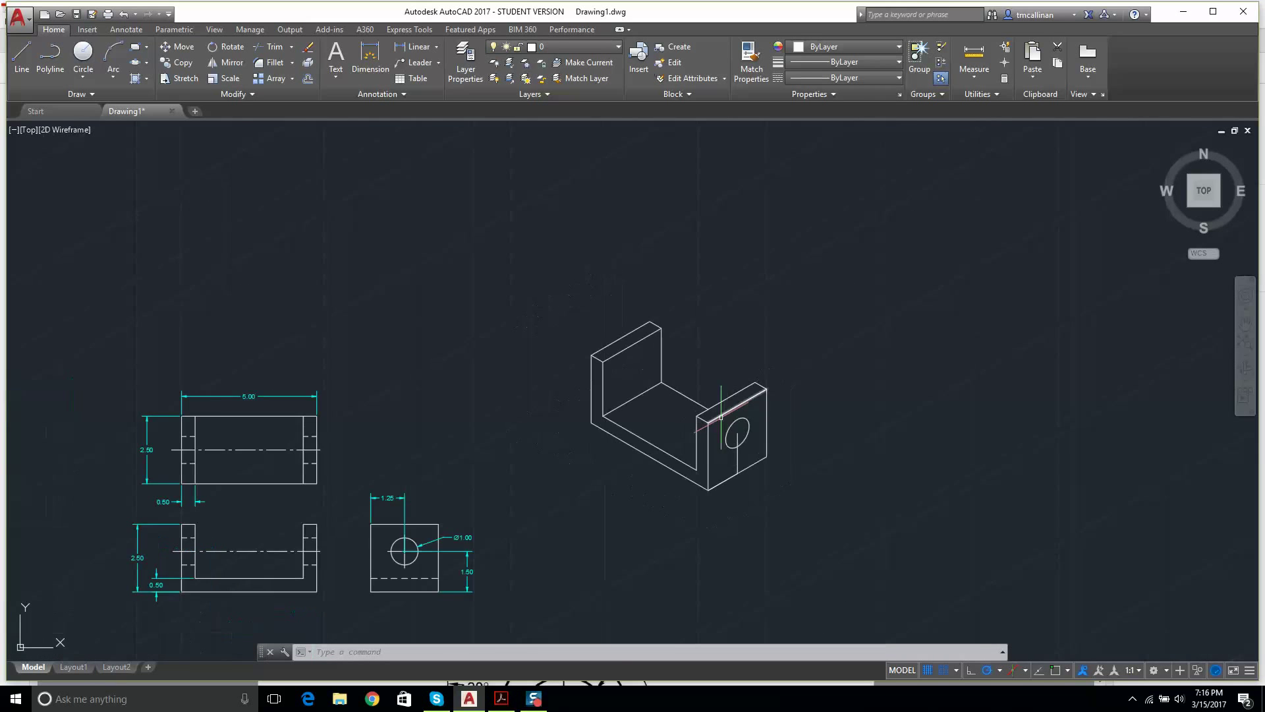
scroll(385, 426, "up", 1)
scroll(386, 426, "up", 1)
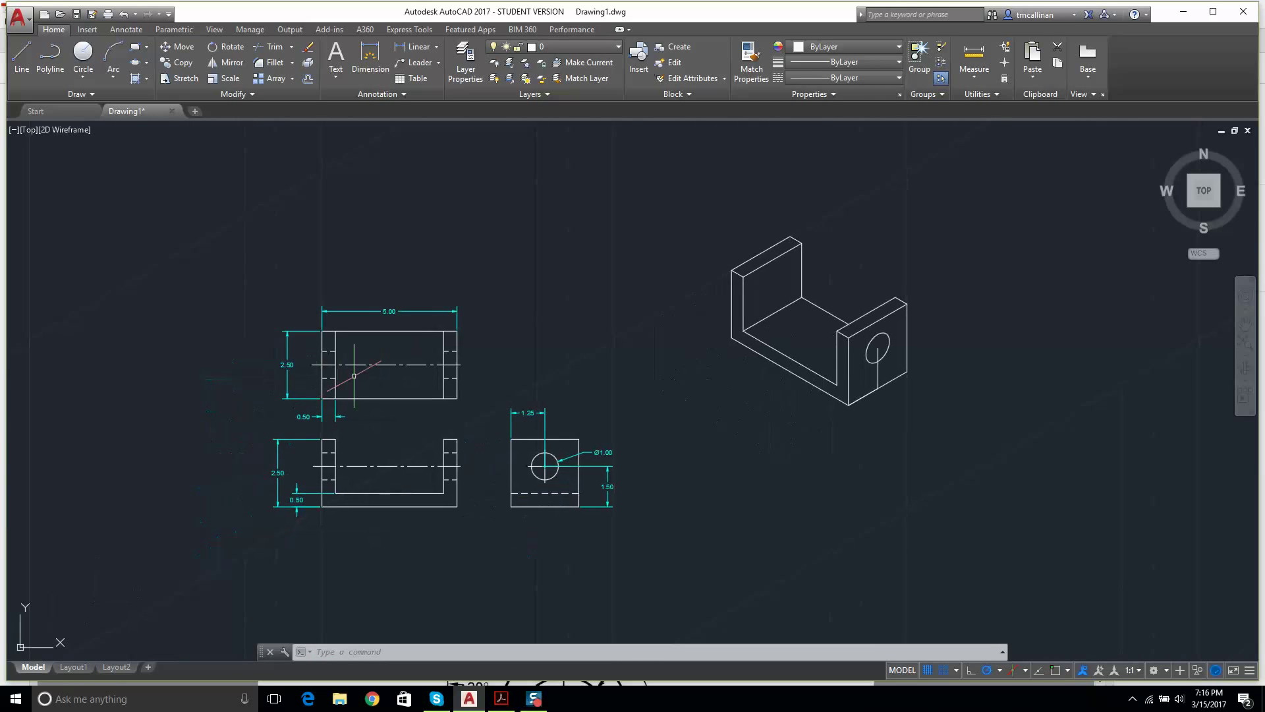
scroll(297, 401, "up", 1)
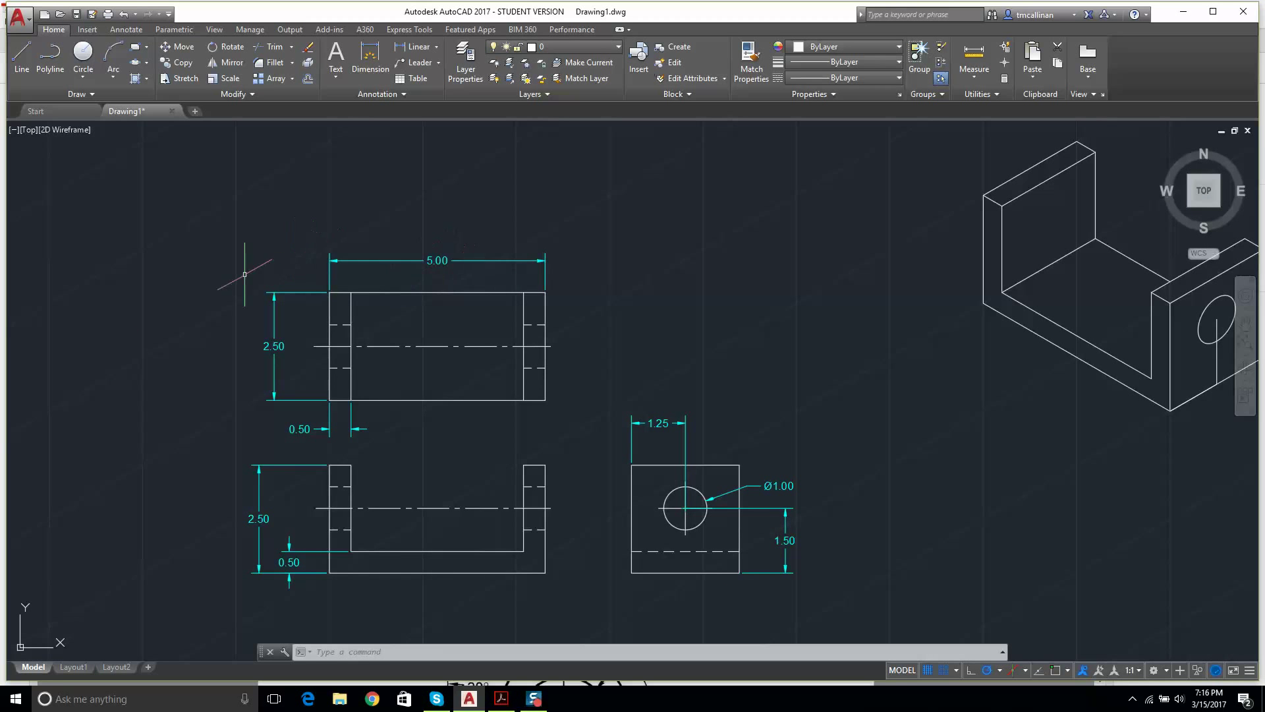
scroll(682, 507, "down", 3)
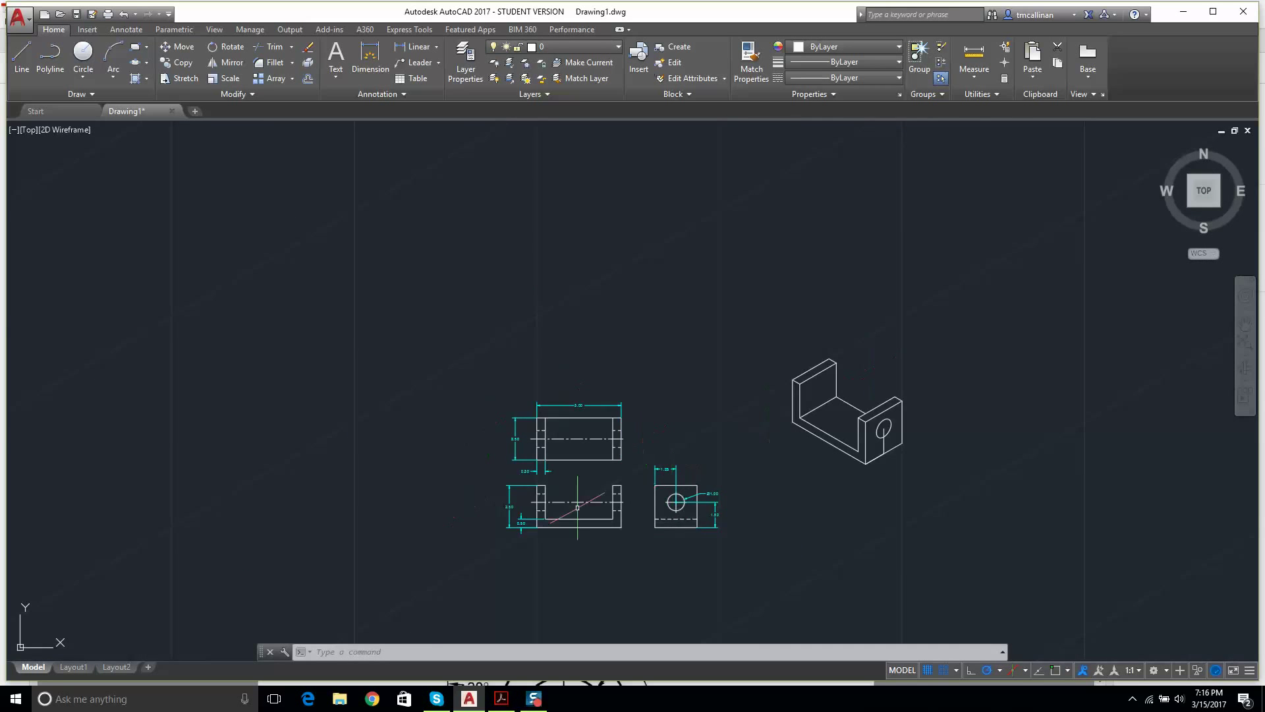
scroll(666, 507, "up", 3)
scroll(962, 359, "down", 3)
scroll(963, 359, "up", 4)
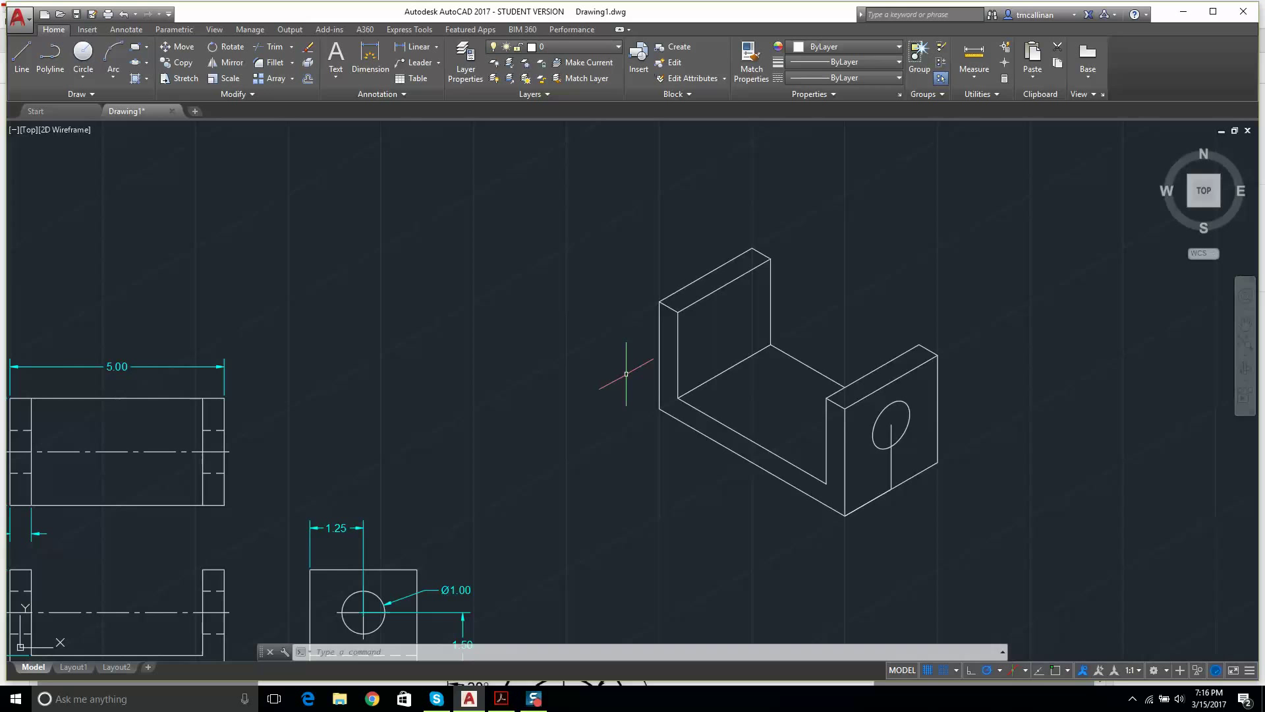
scroll(937, 377, "up", 2)
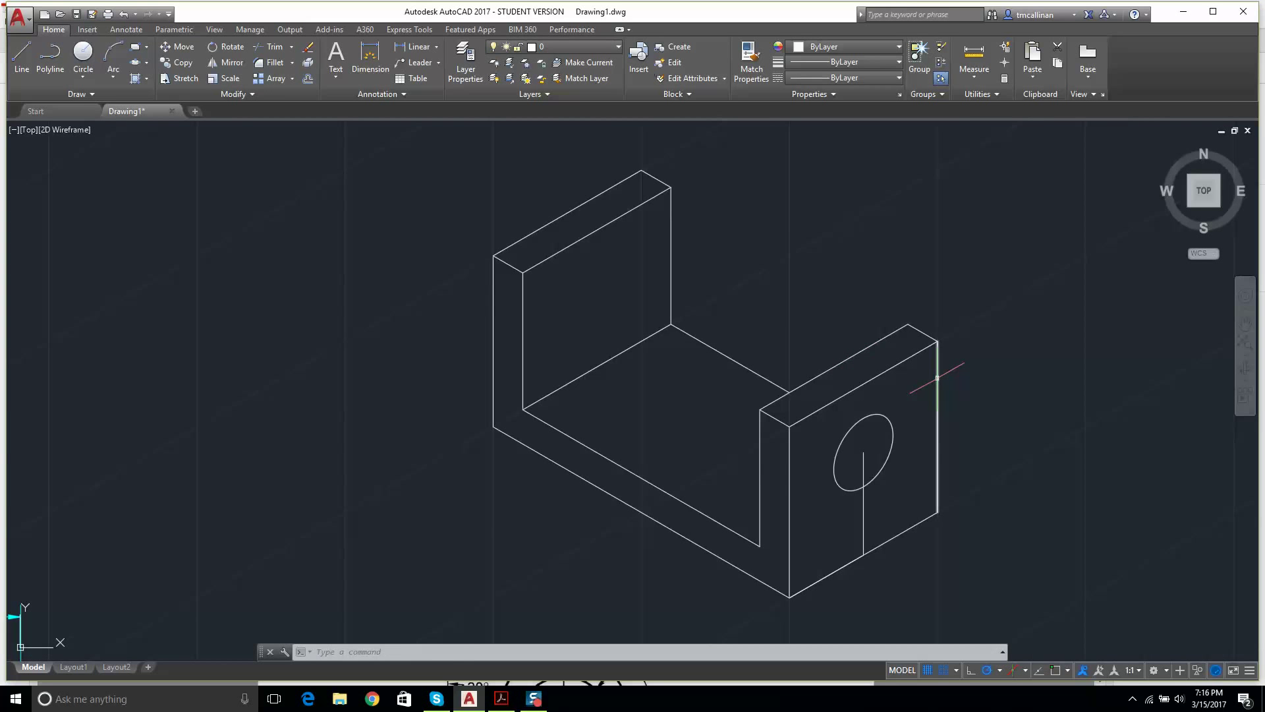
scroll(937, 377, "down", 3)
middle_click_drag(924, 319, 786, 317)
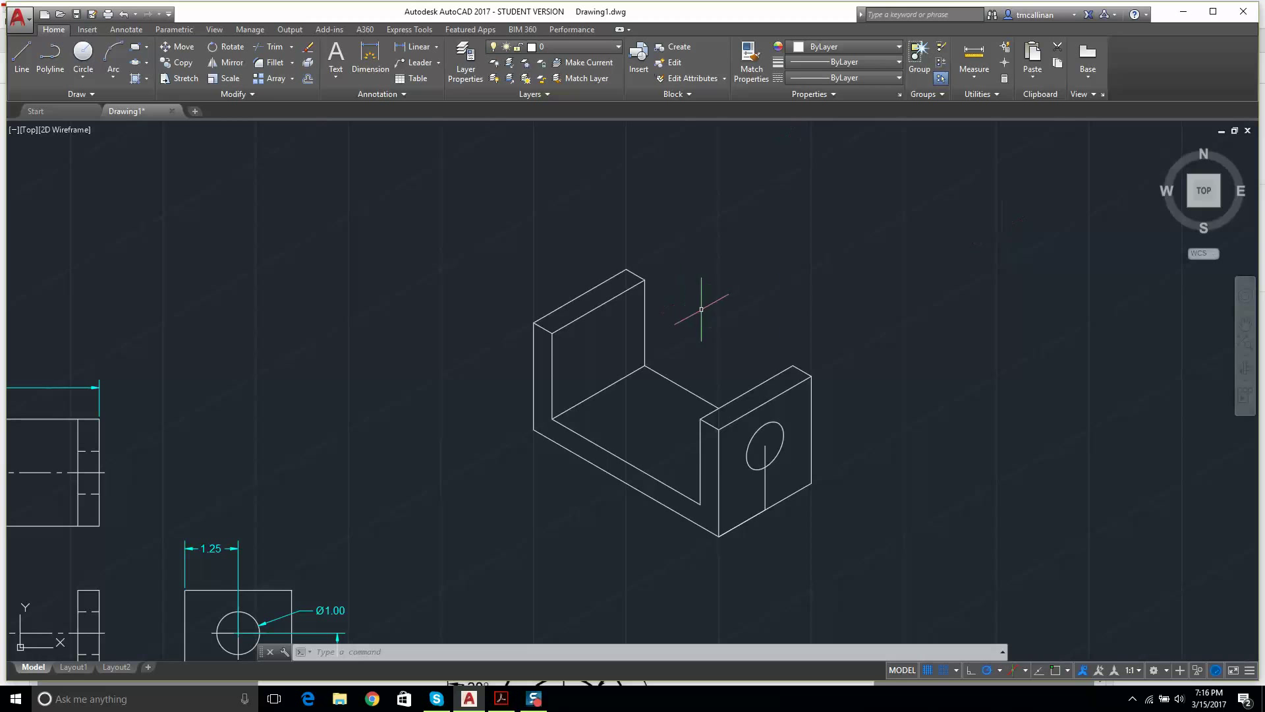
Step: Inspect the flat drawing from the NE isometric, a free orbit and the front viewpoint, and return to the top view
left_click(1218, 178)
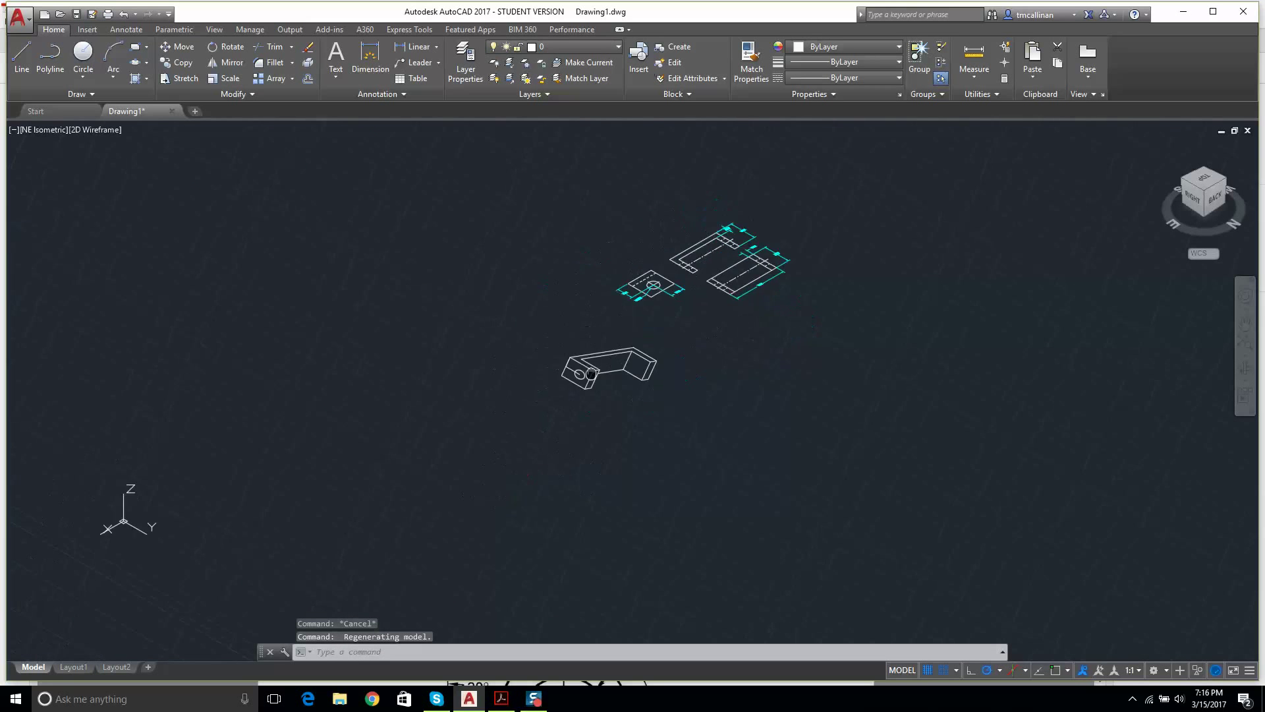
mouse_move(591, 374)
middle_mouse_down()
mouse_move(561, 460)
mouse_move(567, 406)
mouse_move(588, 476)
mouse_move(567, 434)
mouse_move(611, 362)
mouse_move(735, 362)
mouse_move(836, 472)
mouse_move(849, 584)
mouse_move(819, 424)
mouse_move(783, 376)
mouse_move(644, 297)
mouse_move(412, 298)
mouse_move(579, 395)
mouse_move(810, 424)
mouse_move(881, 568)
mouse_move(834, 526)
mouse_move(812, 422)
mouse_move(812, 313)
mouse_move(827, 481)
mouse_move(633, 350)
mouse_move(636, 323)
mouse_move(734, 370)
middle_mouse_up()
scroll(833, 397, "down", 5)
scroll(814, 373, "up", 7)
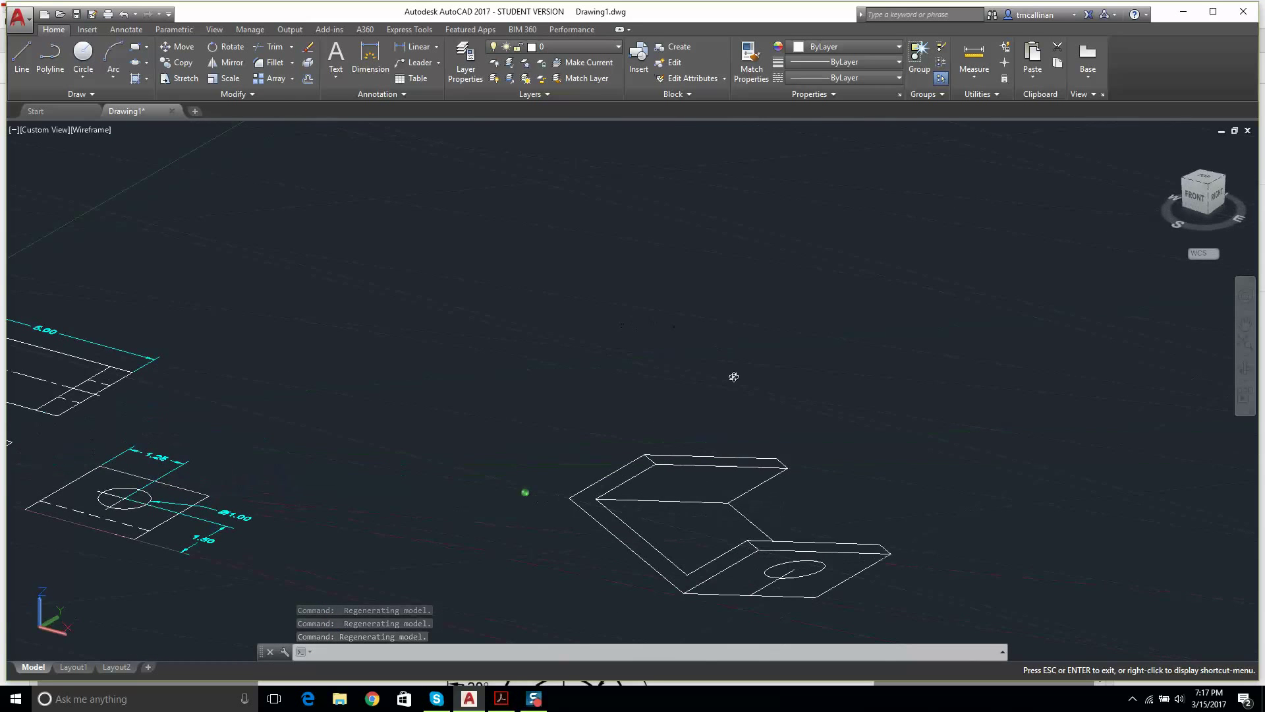
left_click(1196, 196)
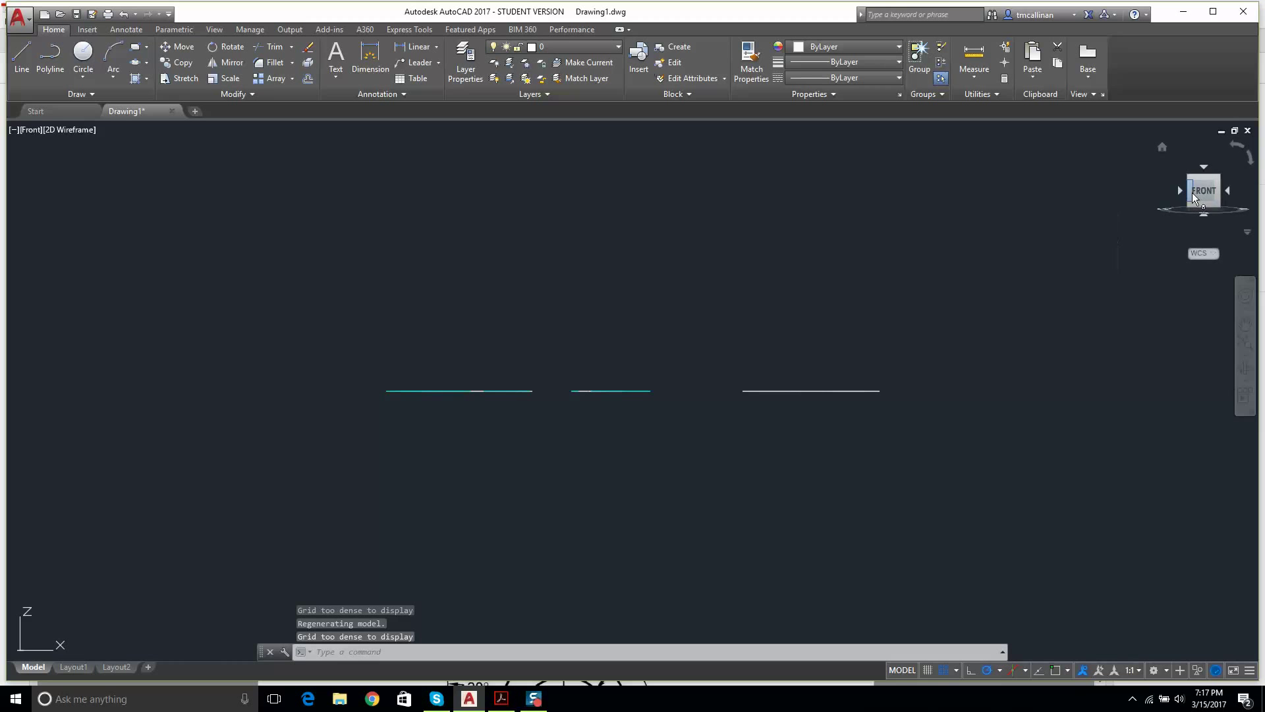
left_click(1204, 168)
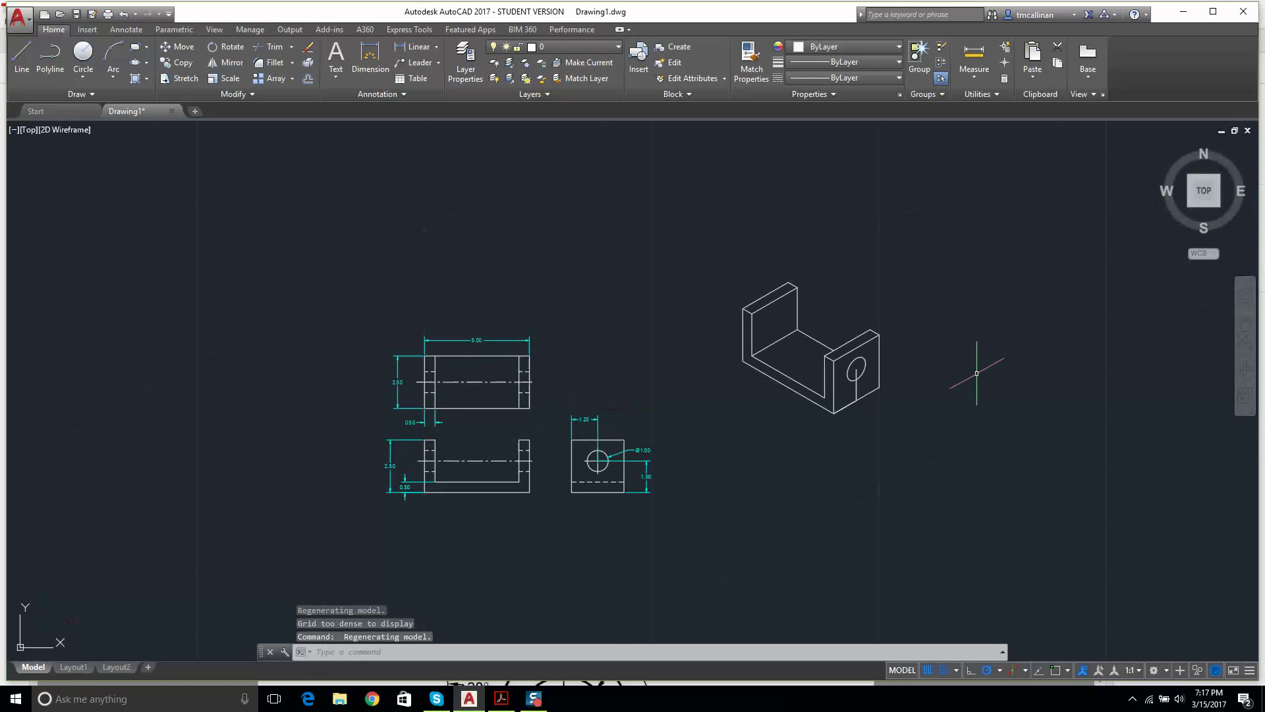
scroll(881, 317, "down", 1)
scroll(868, 327, "up", 1)
scroll(867, 327, "up", 4)
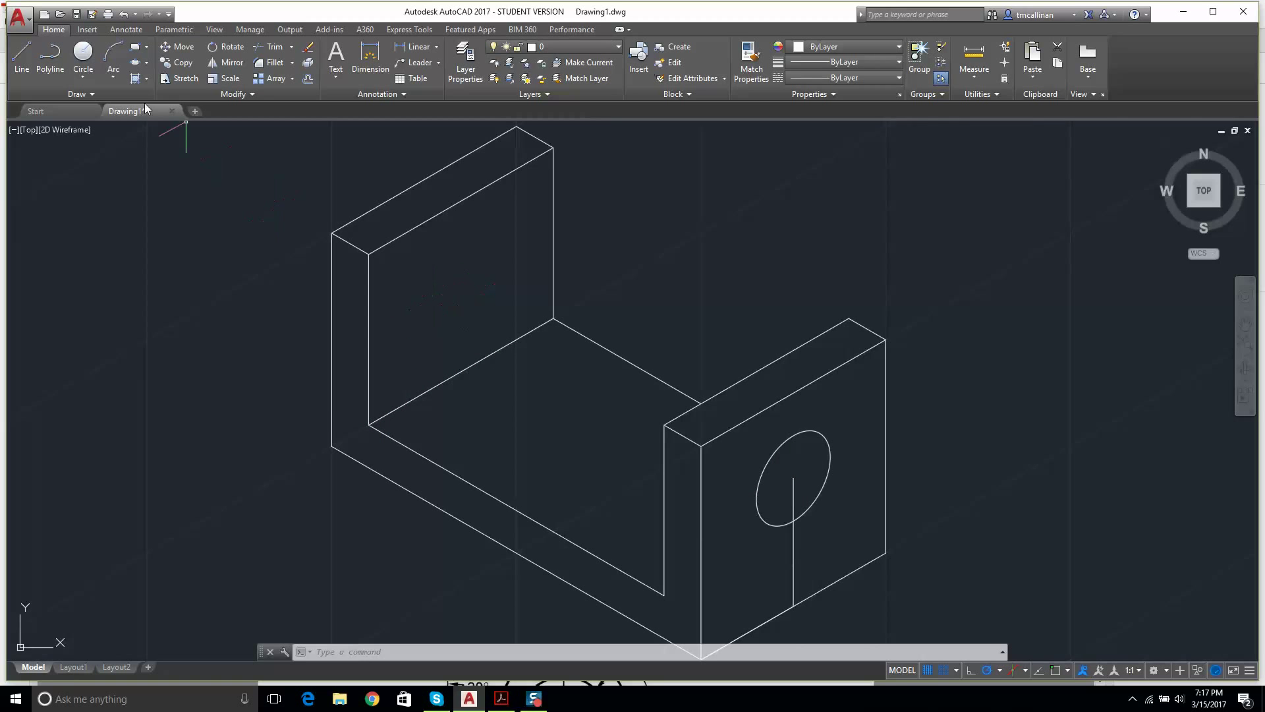
Step: Draw locating lines from the left upright's inner bottom front corner, about 1.25 along its inner bottom edge and about 1.00 straight up
left_click(22, 54)
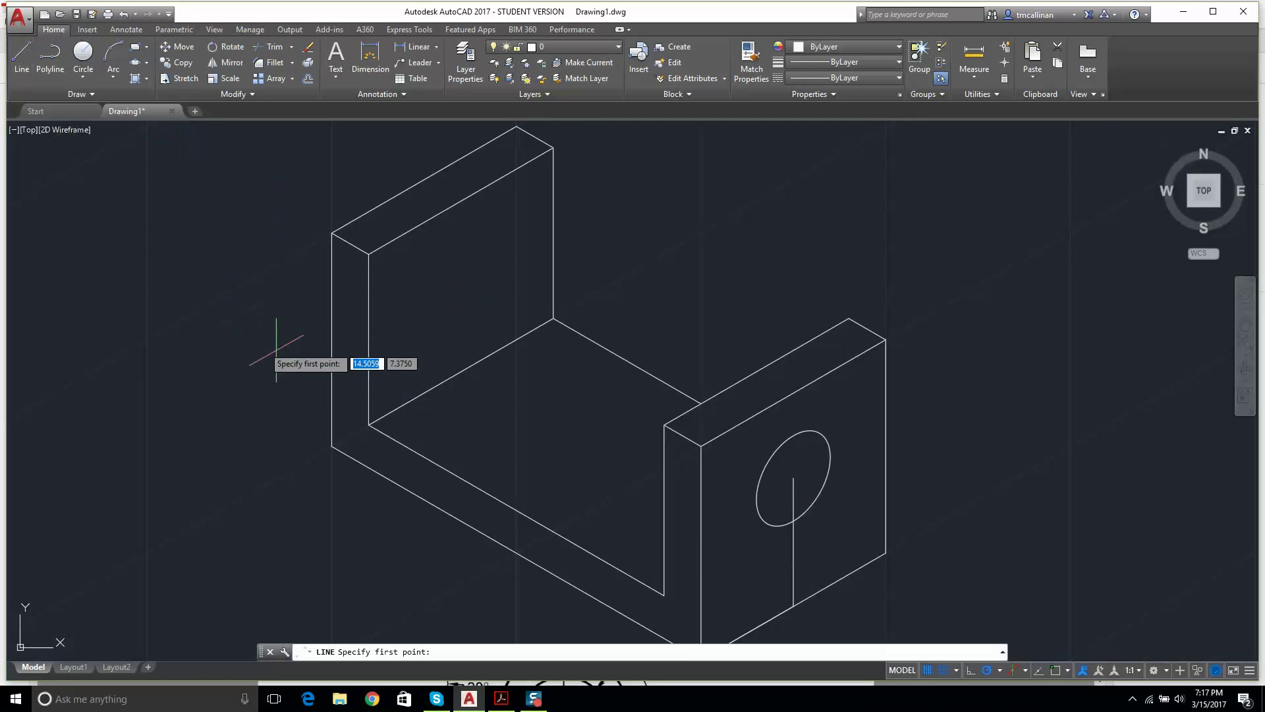
left_click(369, 425)
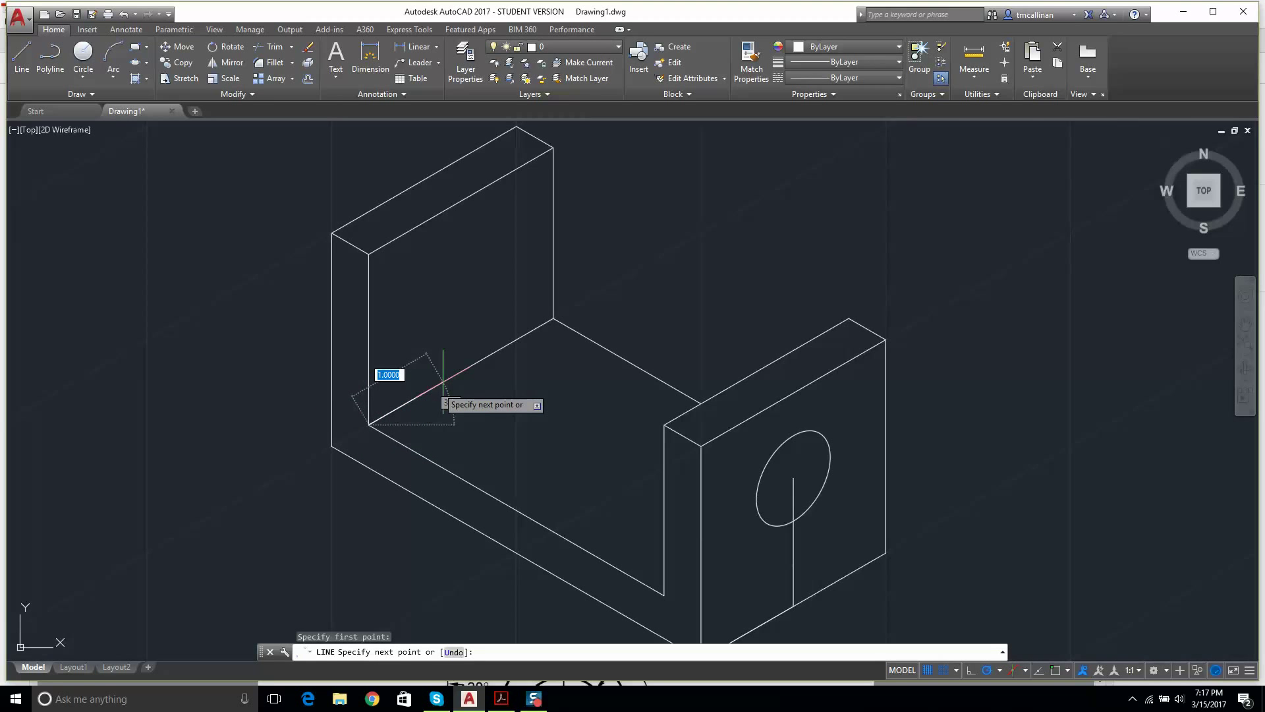
left_click(461, 371)
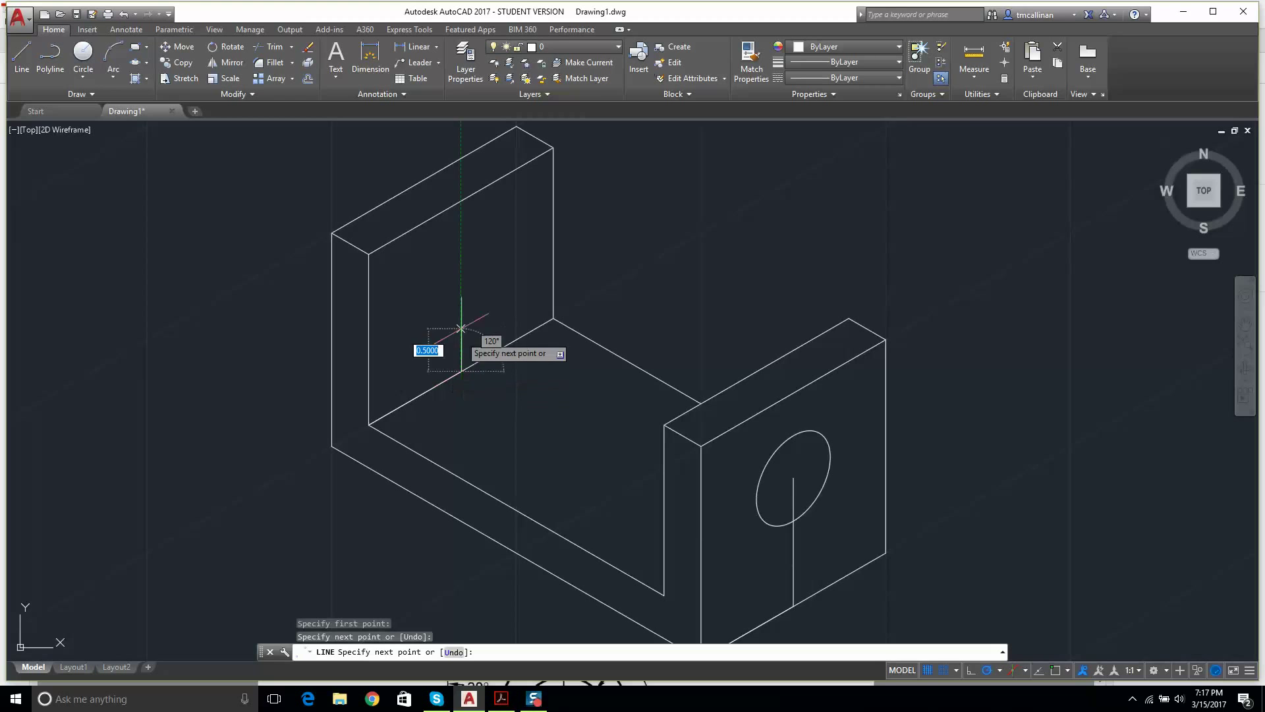
left_click(461, 287)
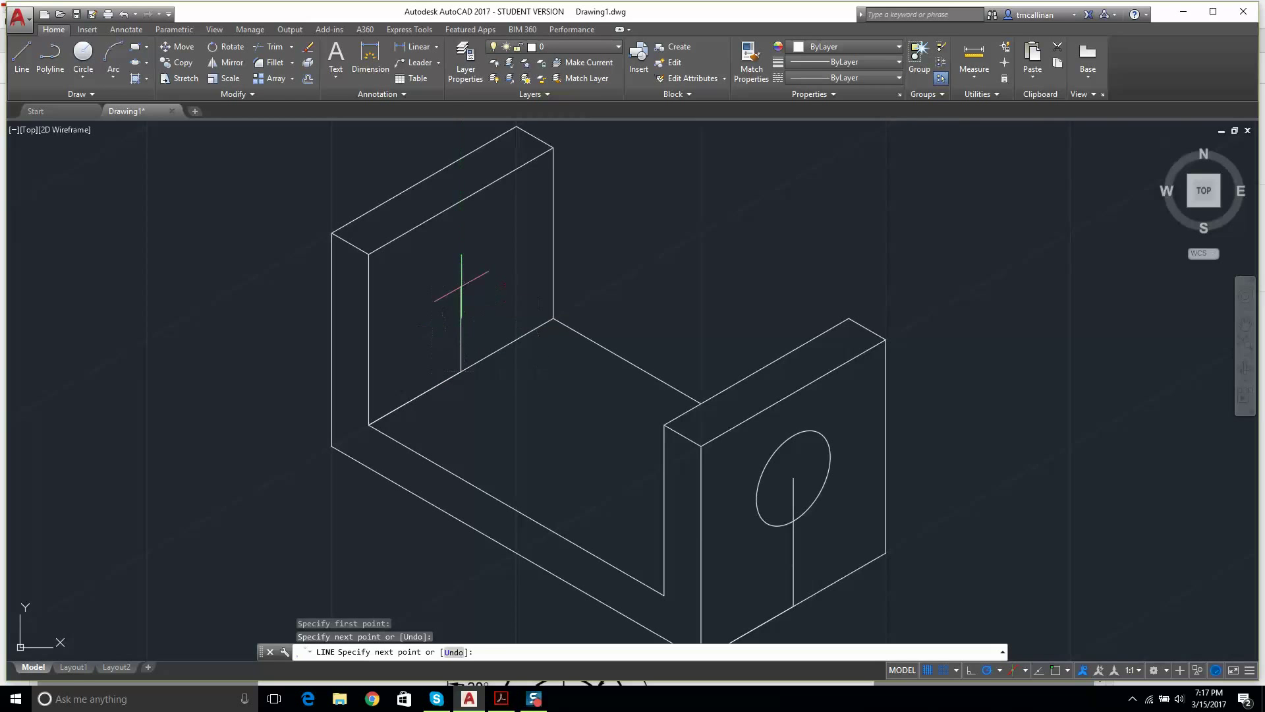
key("Escape")
Step: Erase the short locating line lying along the left upright's inner bottom edge
left_click(339, 376)
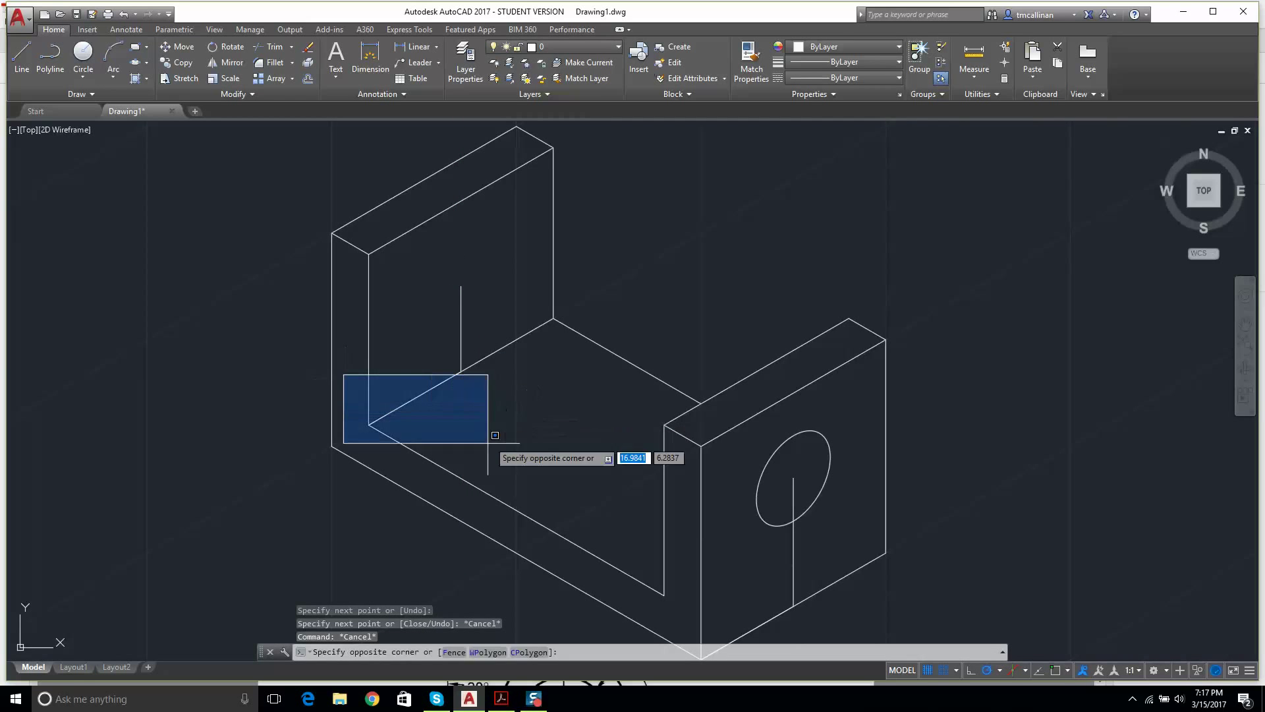
key("Escape")
left_click(345, 328)
left_click(497, 440)
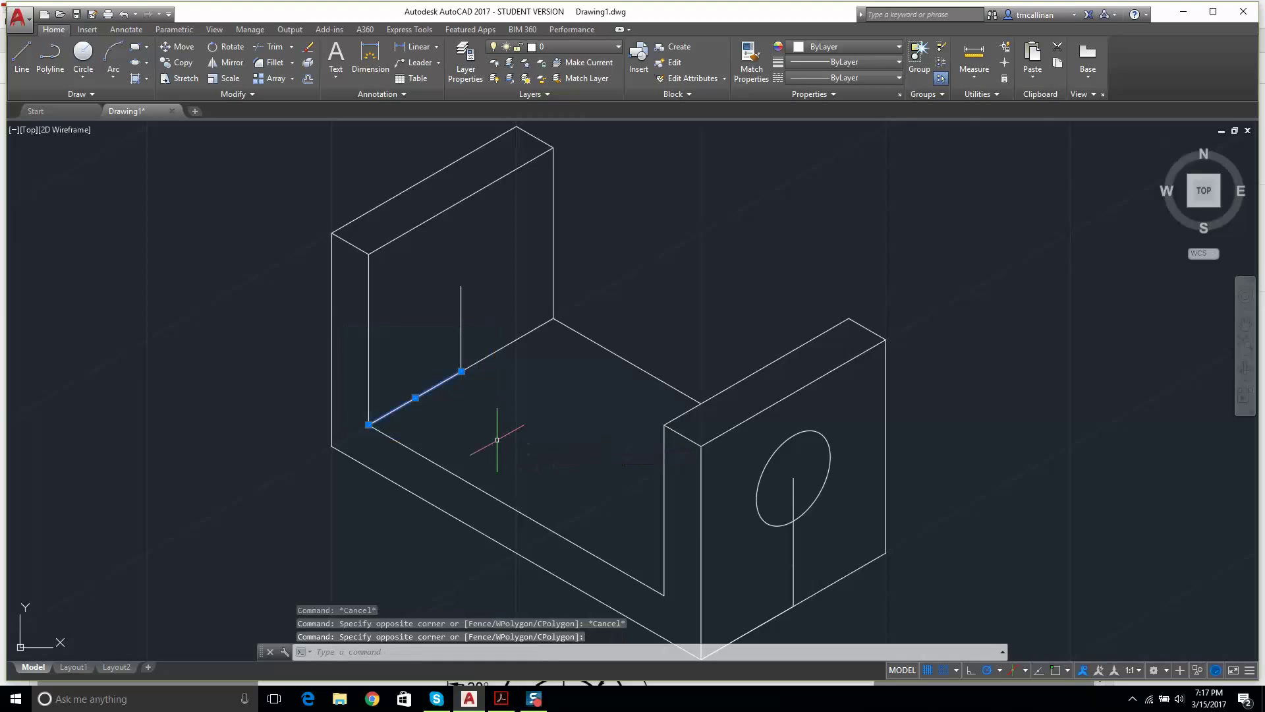
key("Delete")
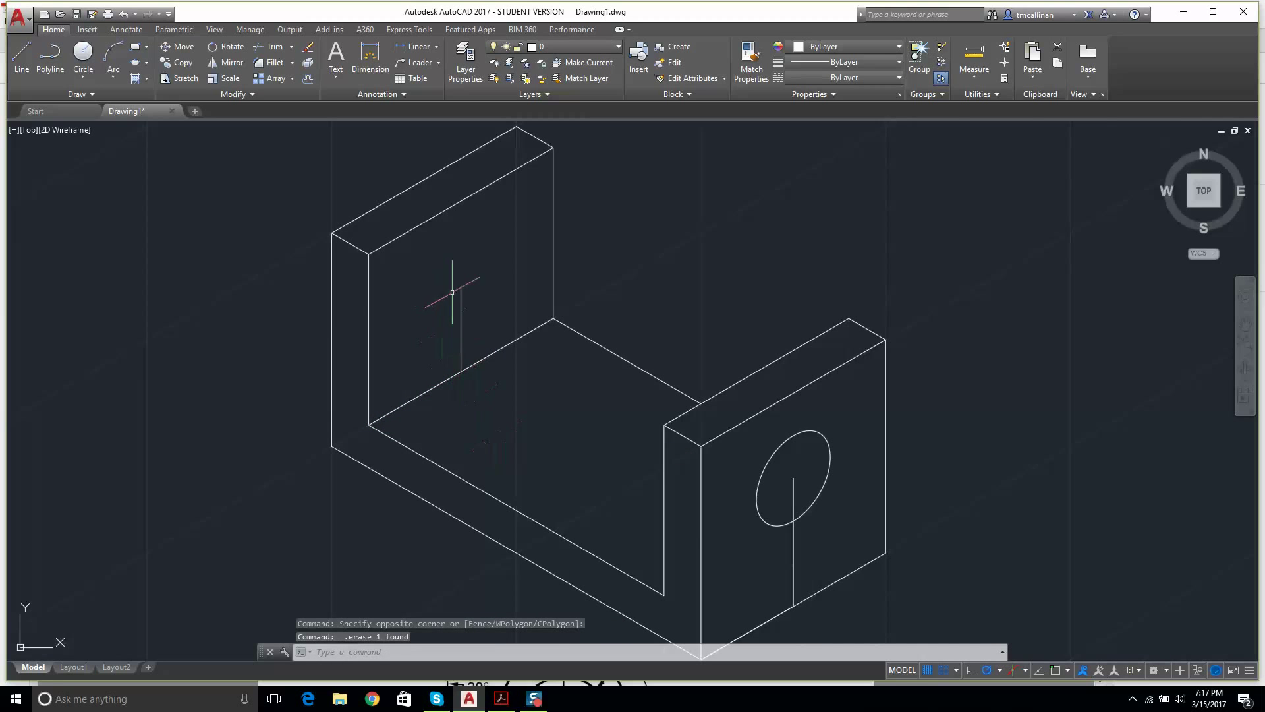
key("Escape")
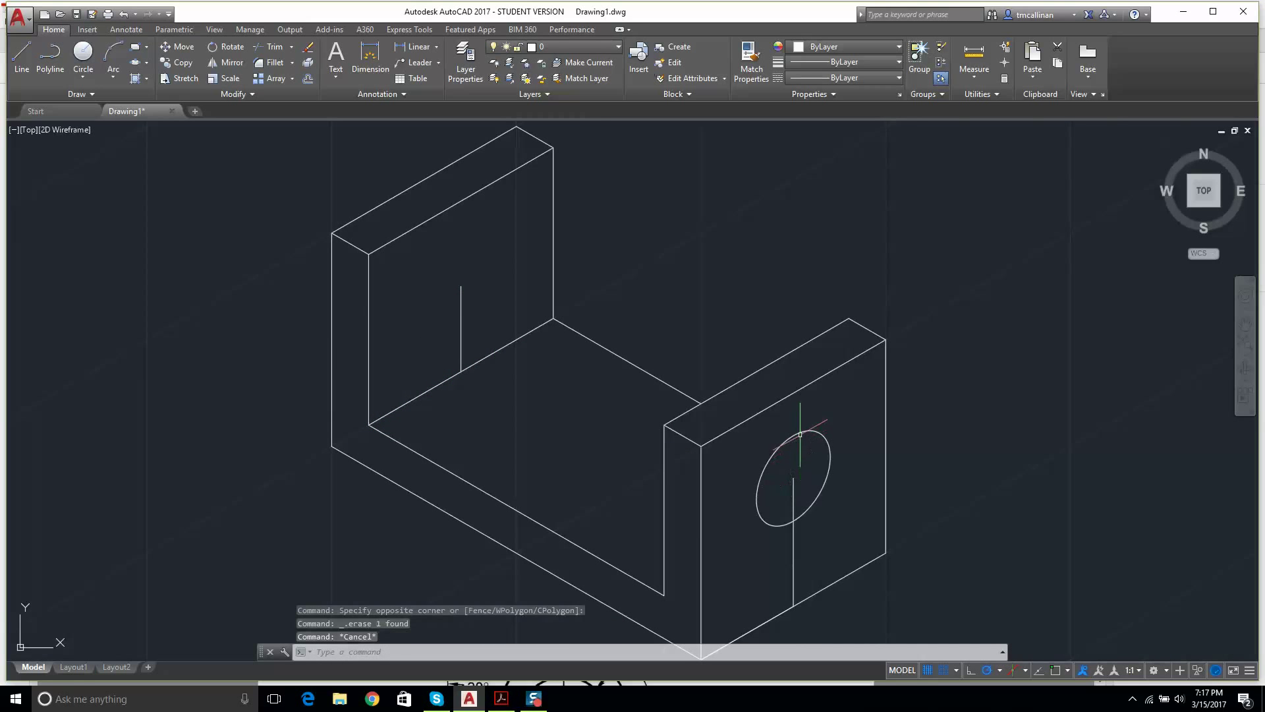
Step: Try to place a pasted copy of the right upright's isometric circle at the upper end of the left upright's locating line
left_click(800, 434)
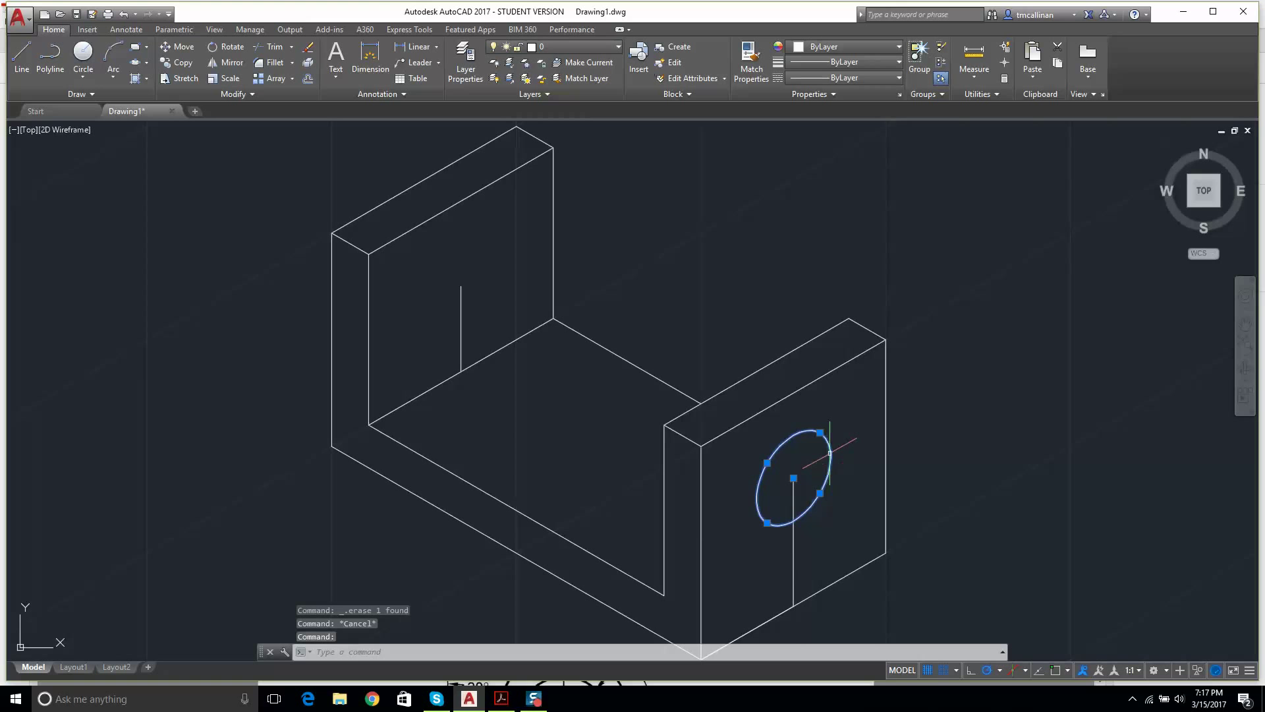
key("ctrl+c")
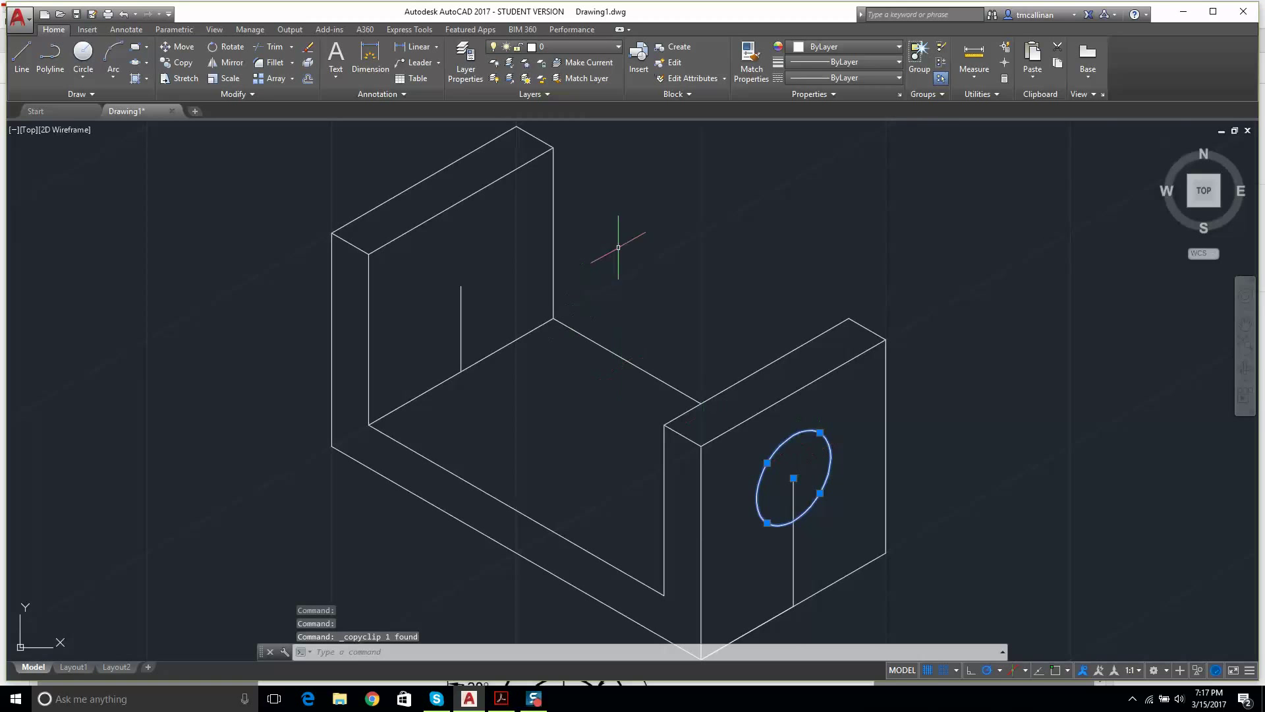
key("ctrl+v")
left_click(580, 308)
key("Escape")
key("Escape")
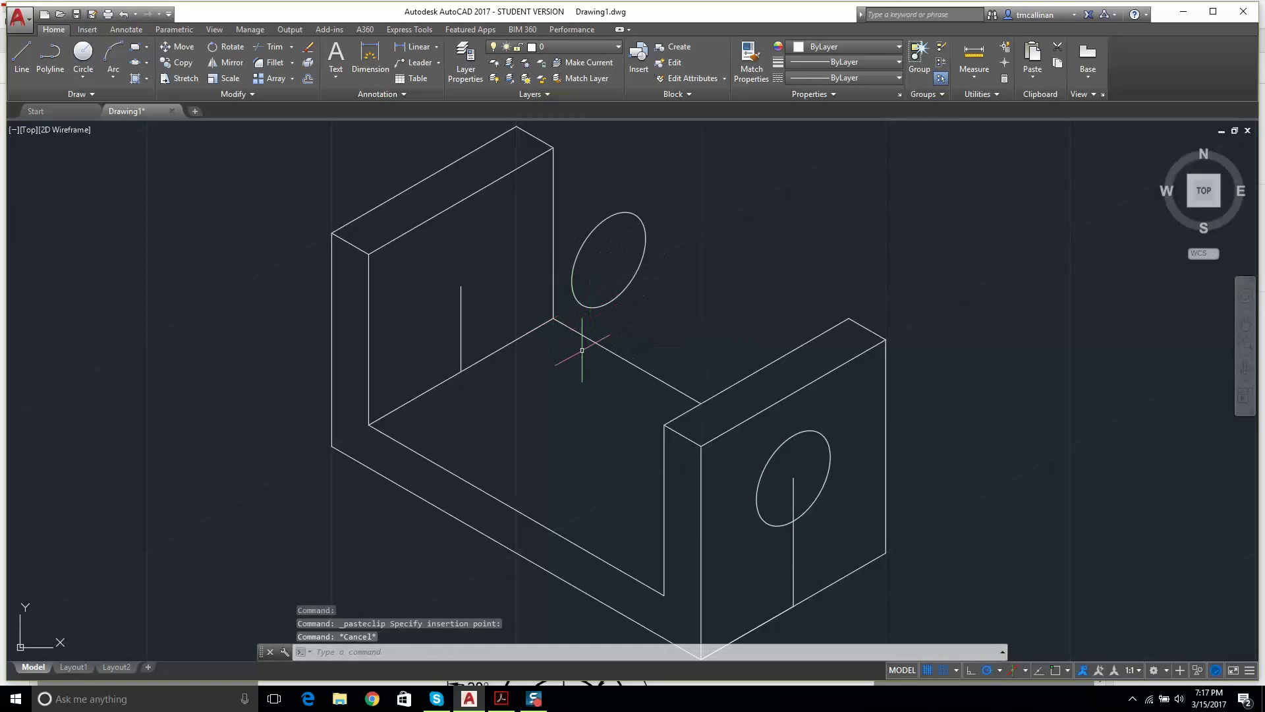
left_click(604, 303)
left_click(609, 261)
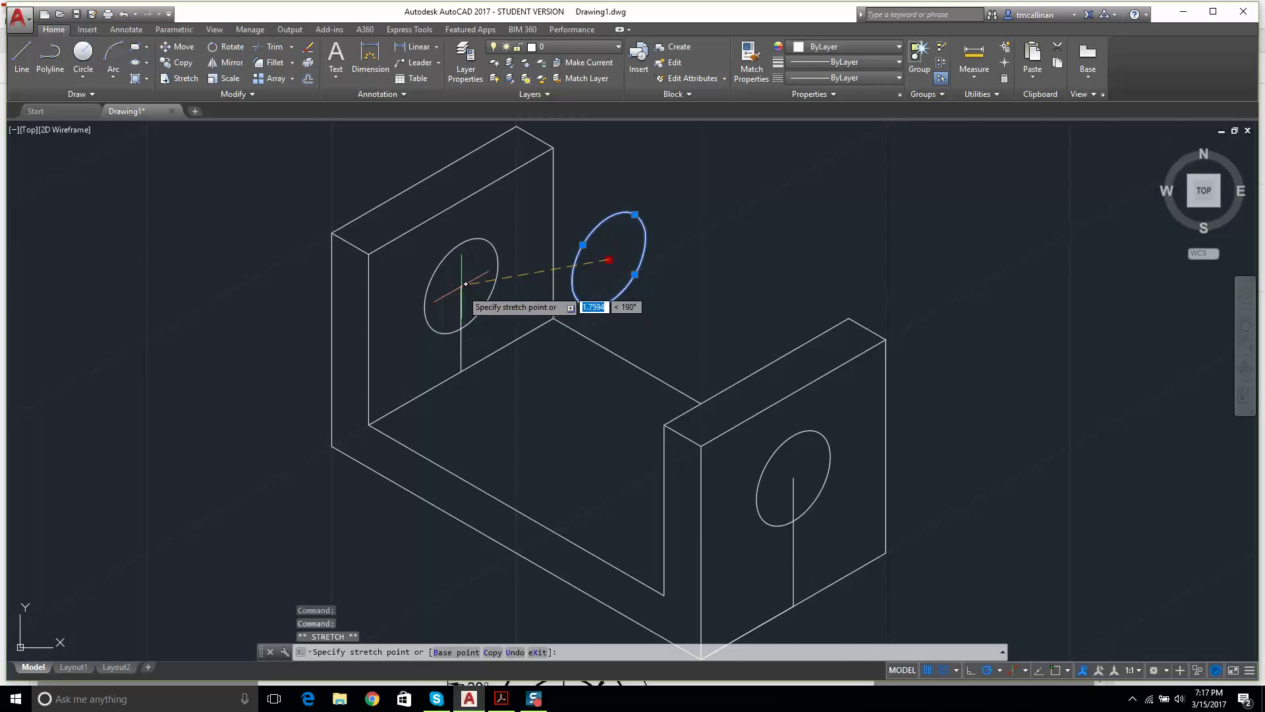
scroll(448, 264, "up", 8)
scroll(568, 332, "down", 12)
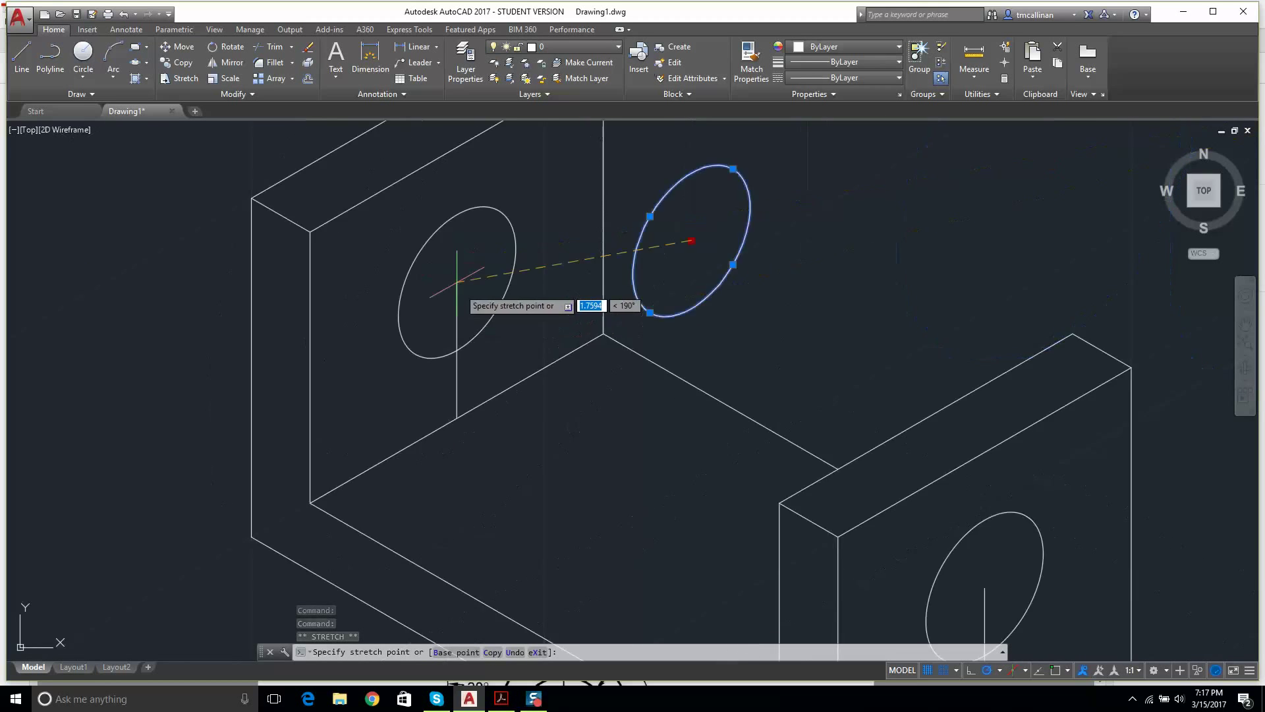
key("Escape")
key("Escape")
Step: Erase the stray pasted isometric circle floating between the two uprights
left_click(523, 234)
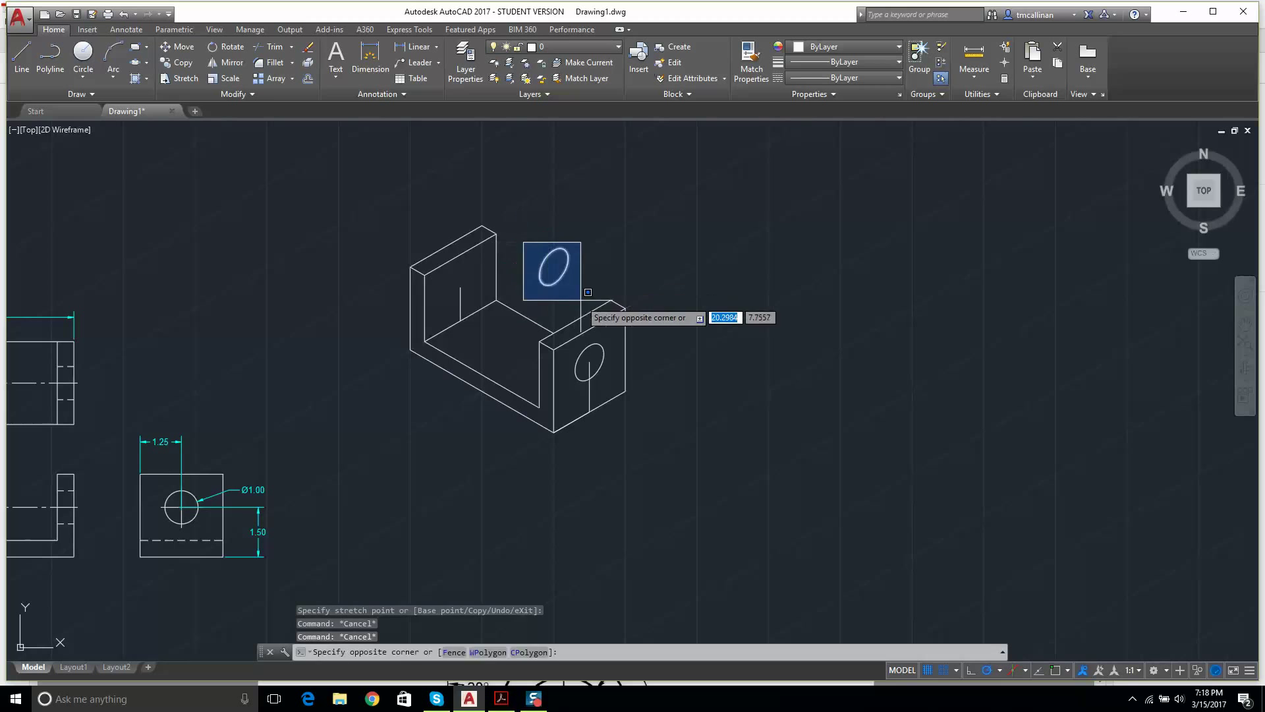
left_click(601, 290)
key("Delete")
scroll(575, 371, "down", 3)
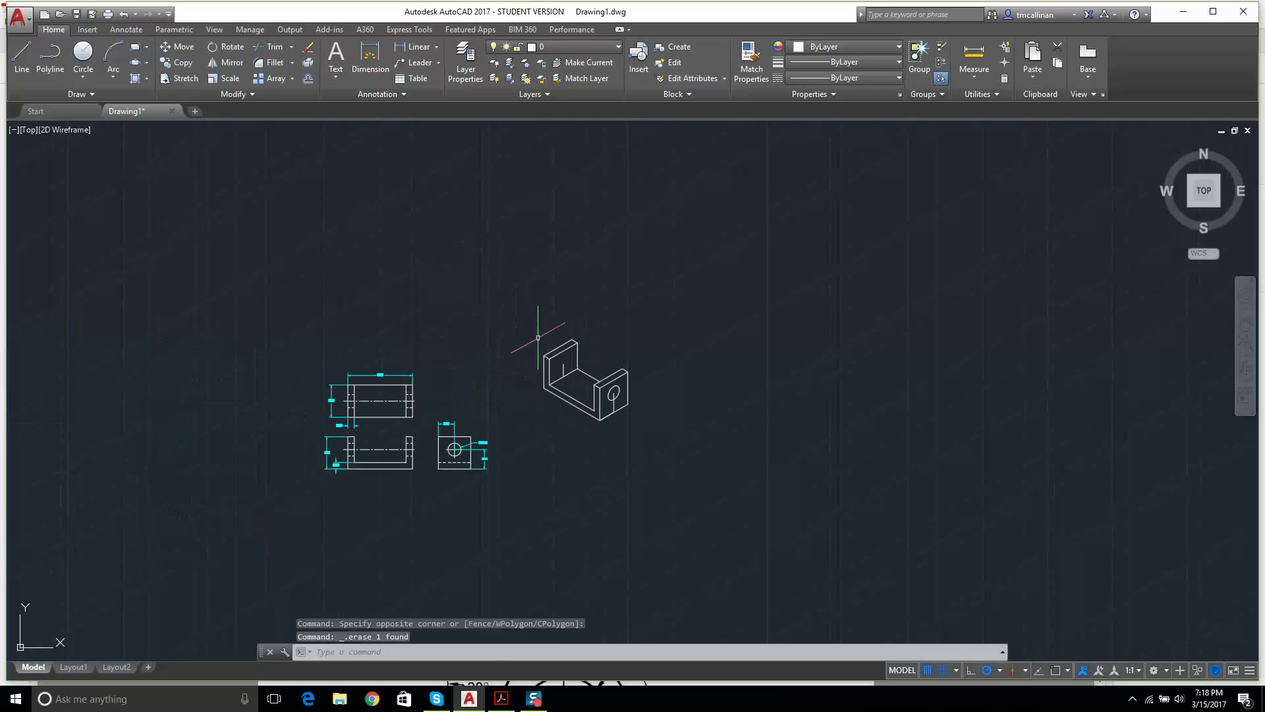
scroll(537, 359, "up", 6)
scroll(887, 512, "down", 3)
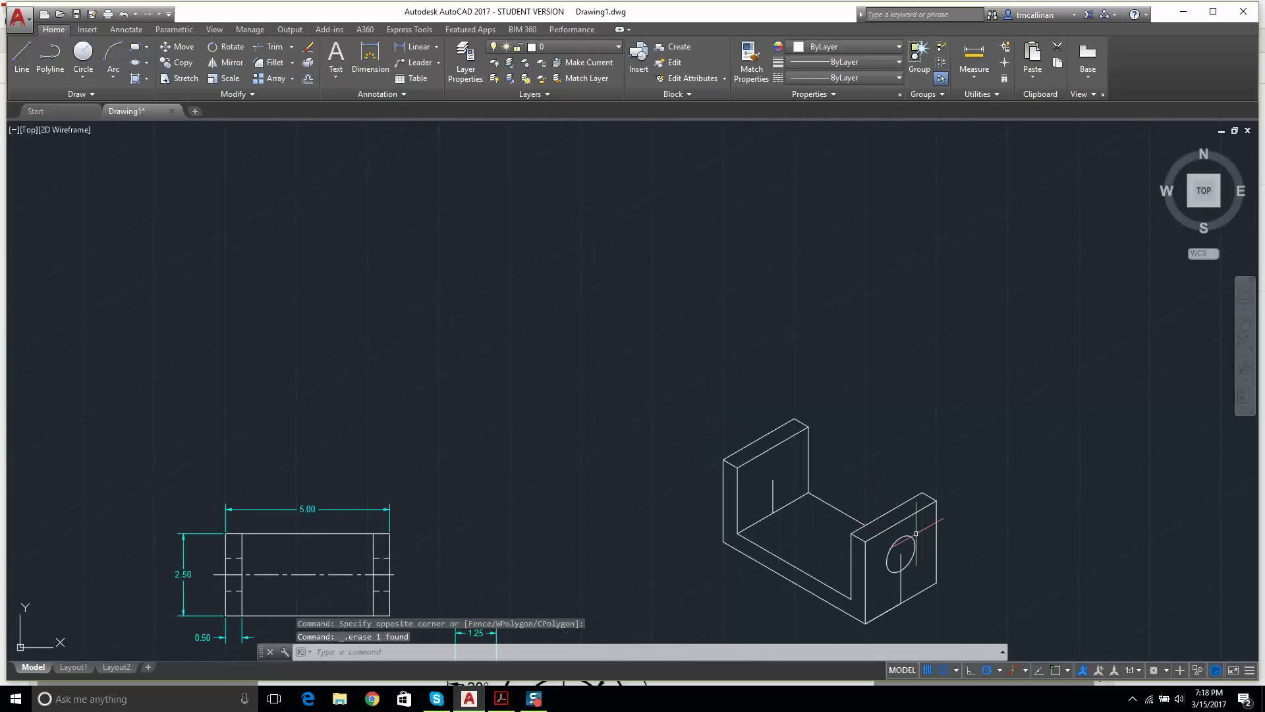
Step: Copy the right upright's isometric circle and paste it into the empty space behind the bracket's base, near the left upright
scroll(936, 533, "up", 6)
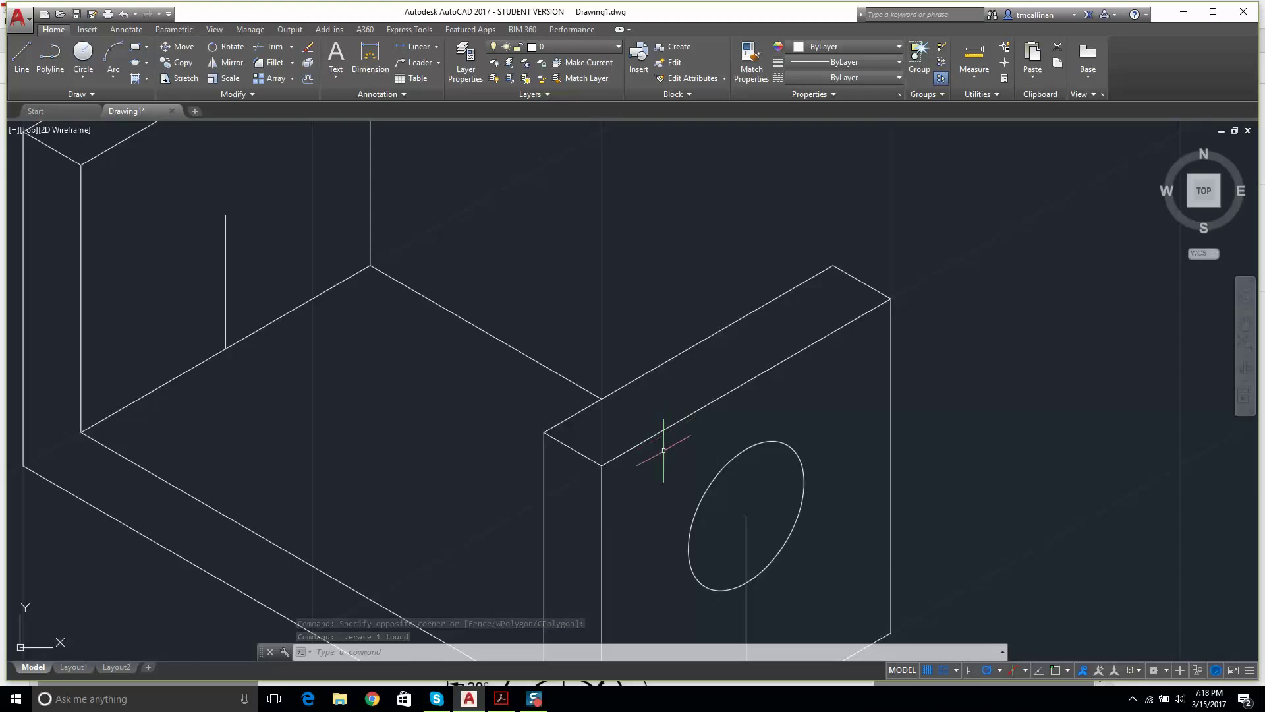
left_click(664, 450)
key("Escape")
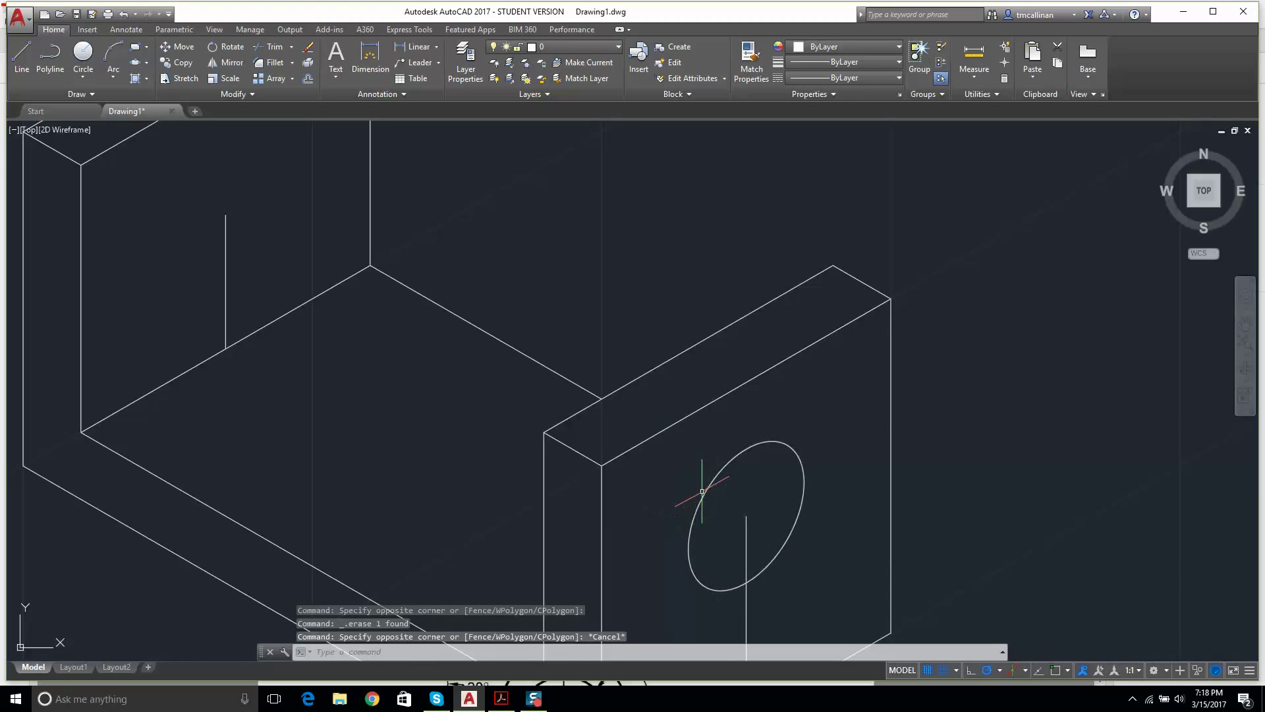
left_click(704, 491)
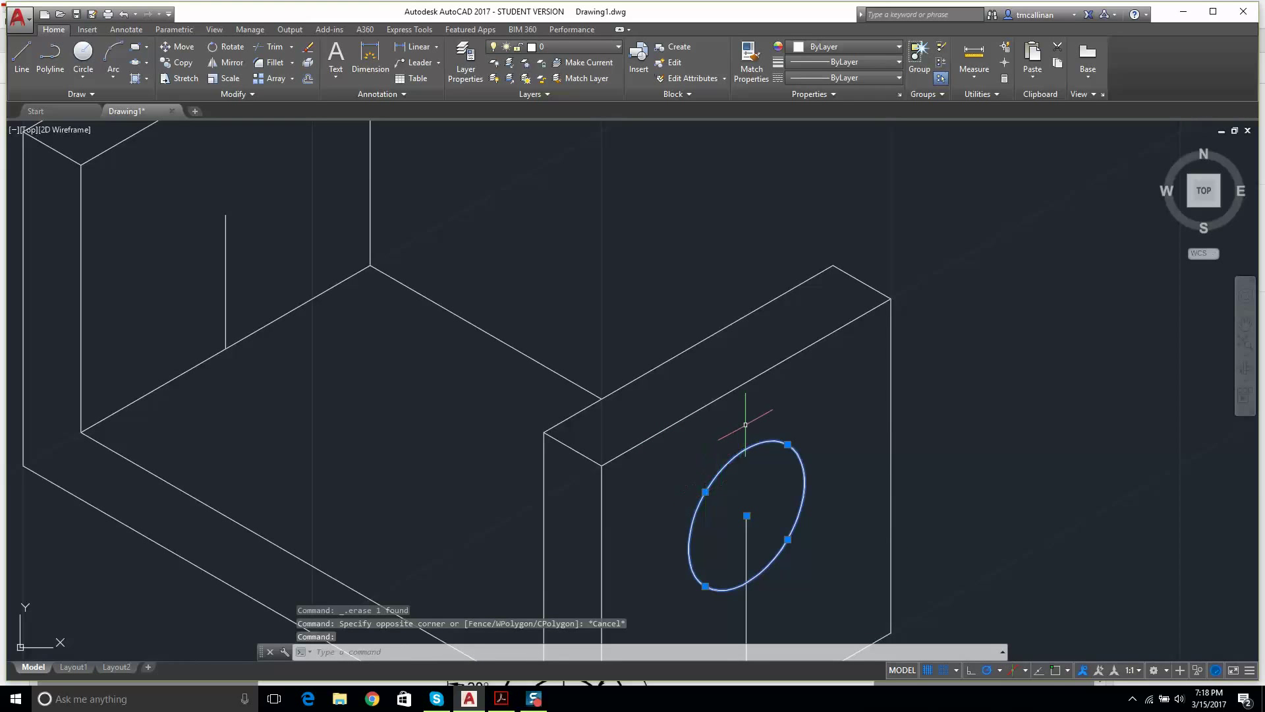
key("ctrl+c")
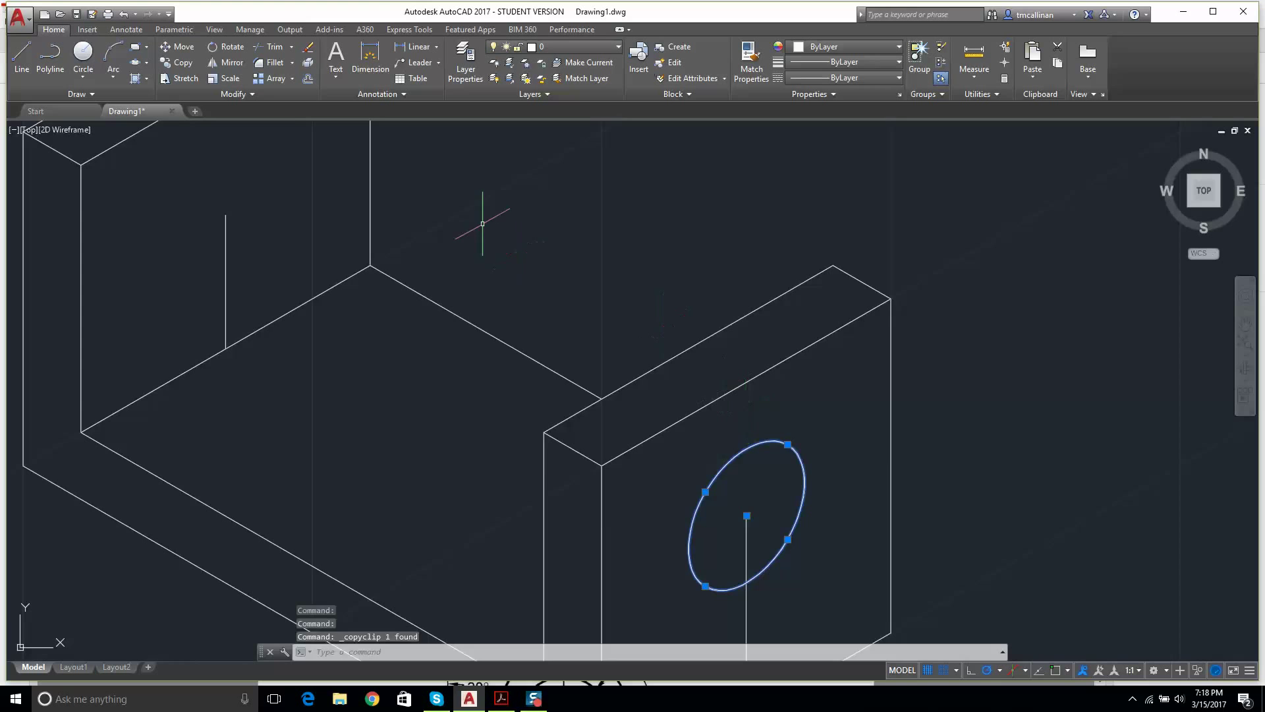
key("ctrl+v")
scroll(481, 259, "down", 2)
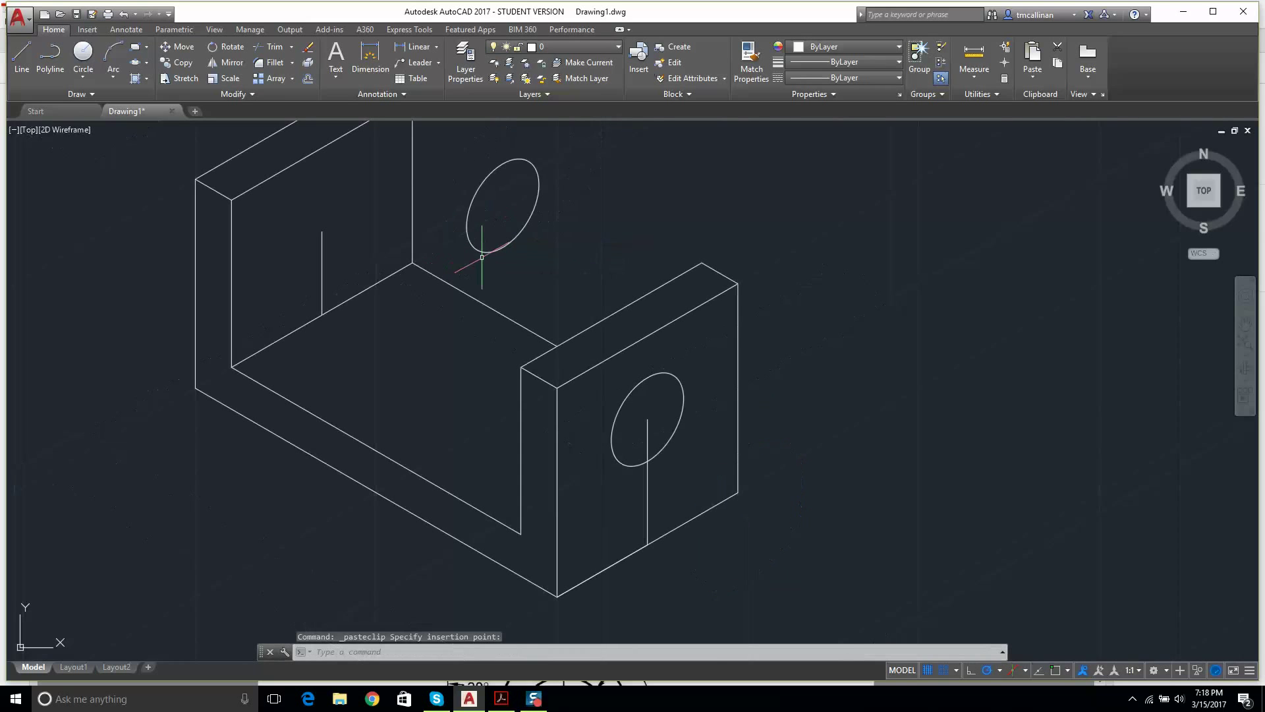
Step: Move the pasted isometric circle by its centre onto the upper end of the left upright's vertical locating line
left_click(477, 191)
left_click(503, 207)
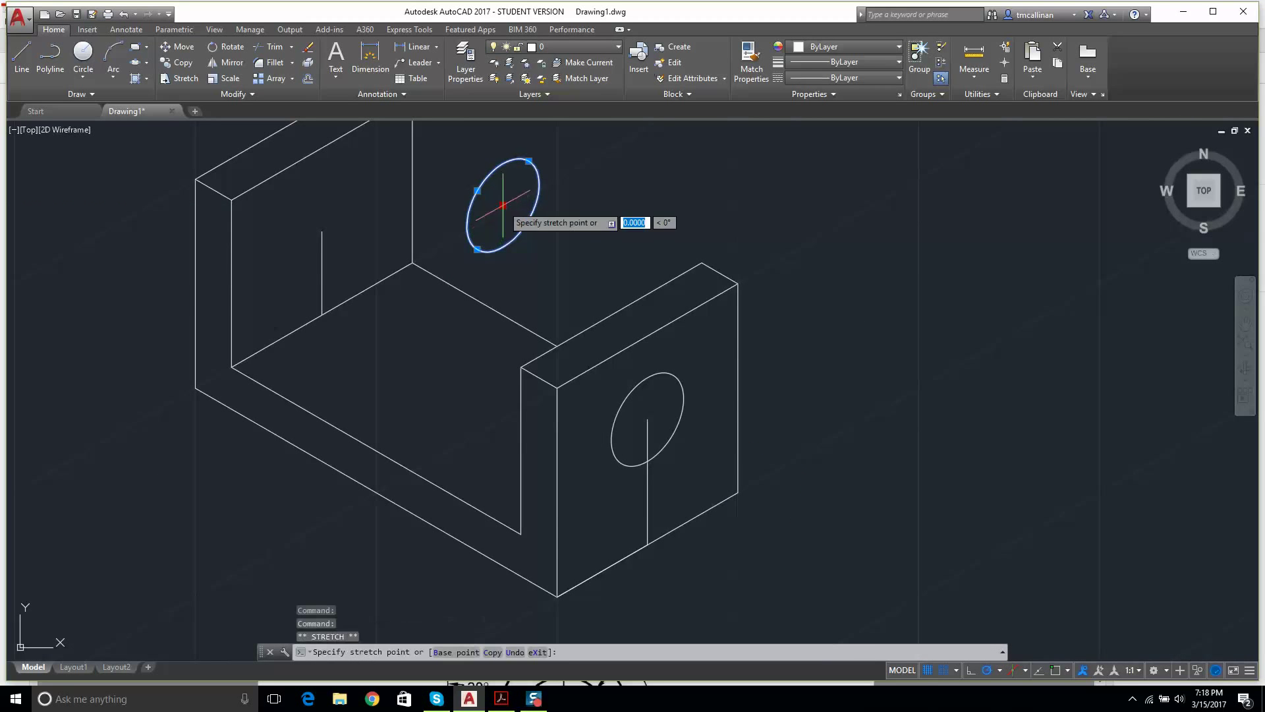
left_click(327, 232)
key("Escape")
key("Escape")
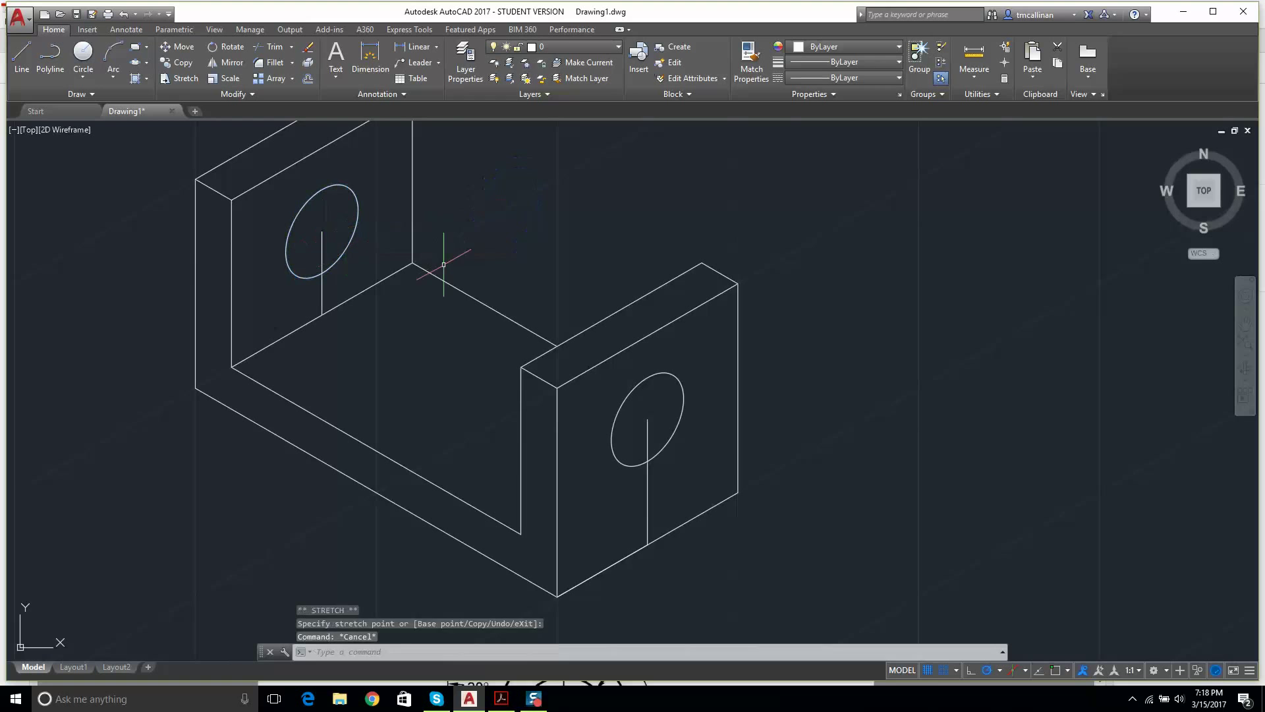
Step: Erase the vertical locating lines running up to the hole centres on both uprights
left_click(325, 295)
key("Delete")
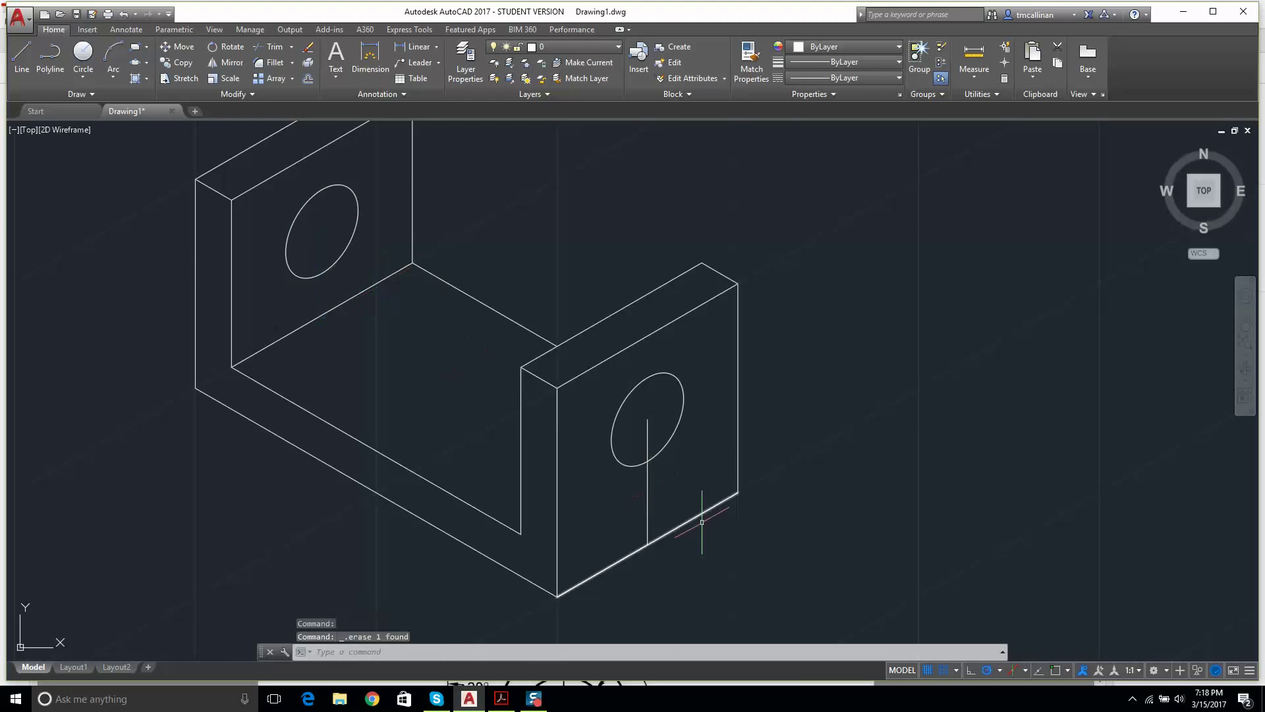
left_click(647, 480)
key("Delete")
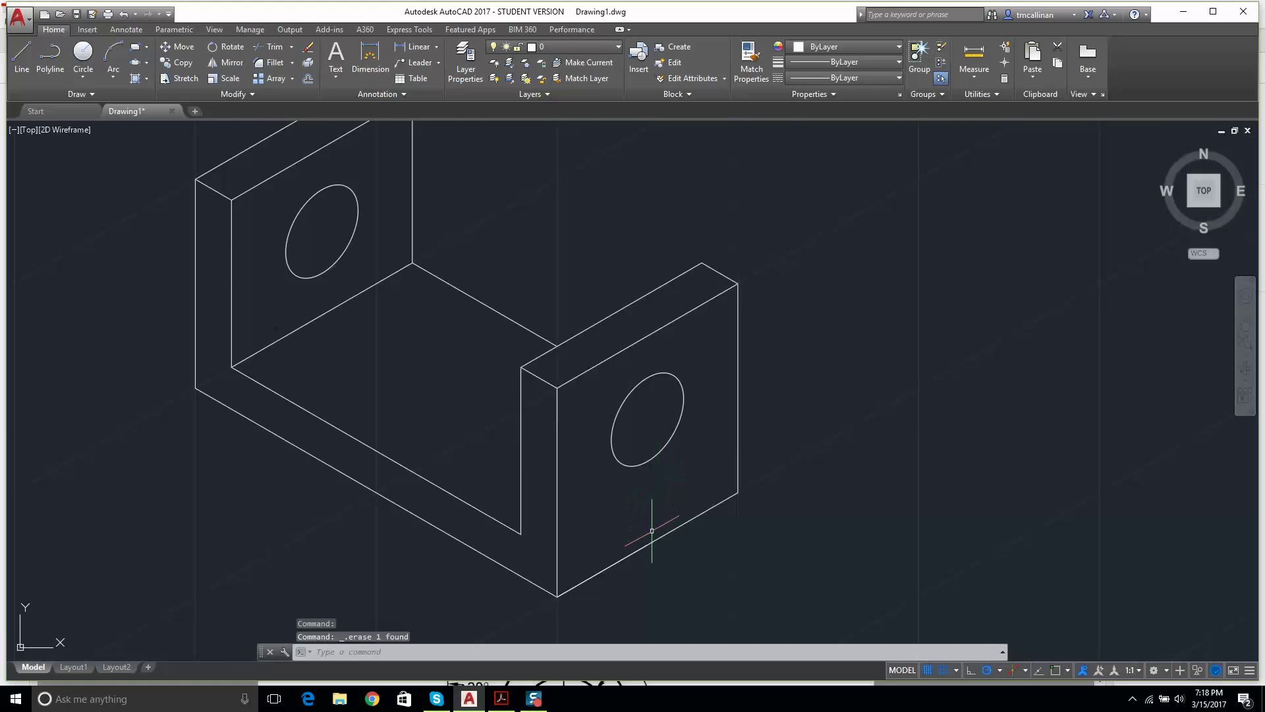
scroll(628, 517, "down", 2)
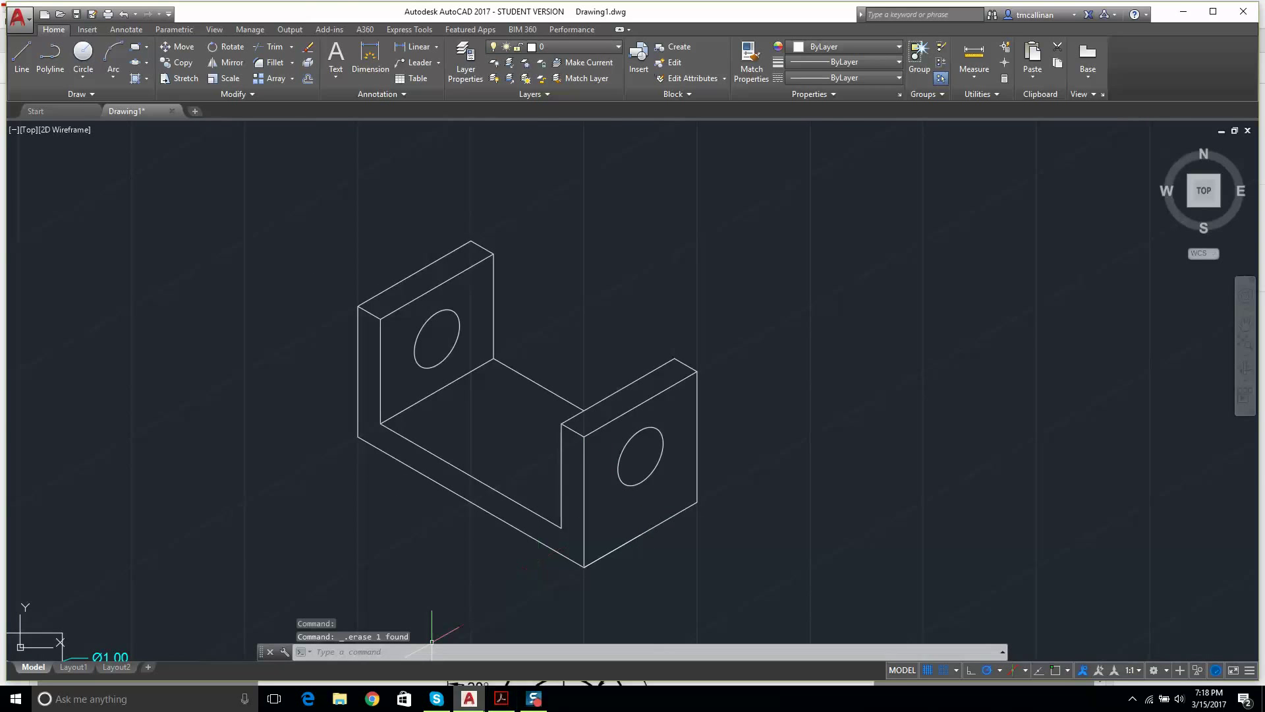
Step: Check the holes of the Example 3 bracket in the Acrobat Reader PDF against the right upright's hole in the AutoCAD drawing
left_click(501, 699)
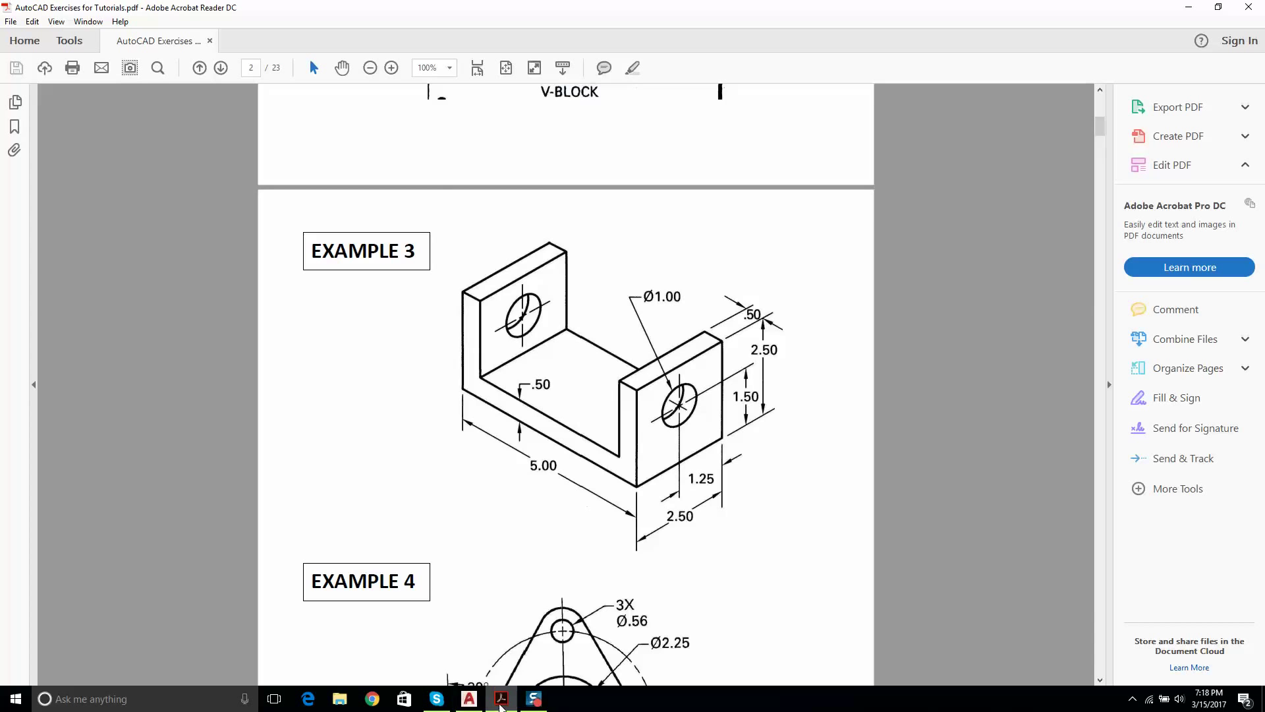
left_click(469, 699)
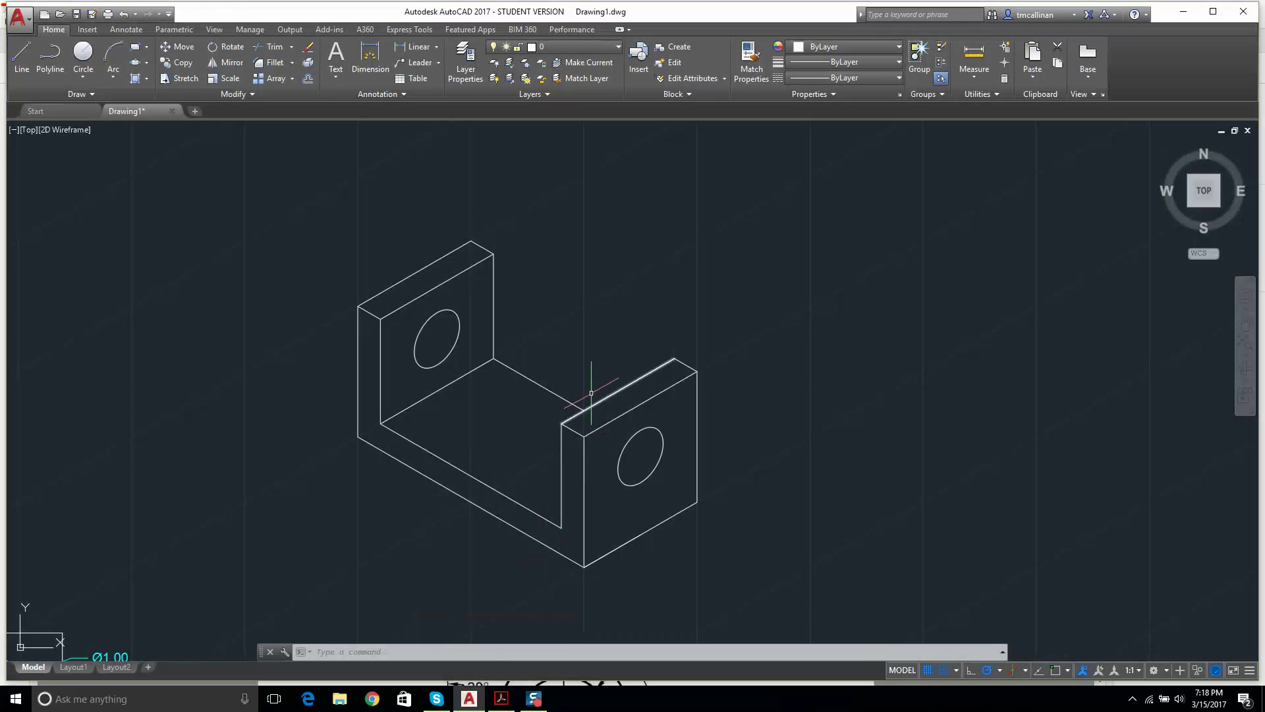
scroll(591, 393, "down", 2)
scroll(597, 370, "up", 6)
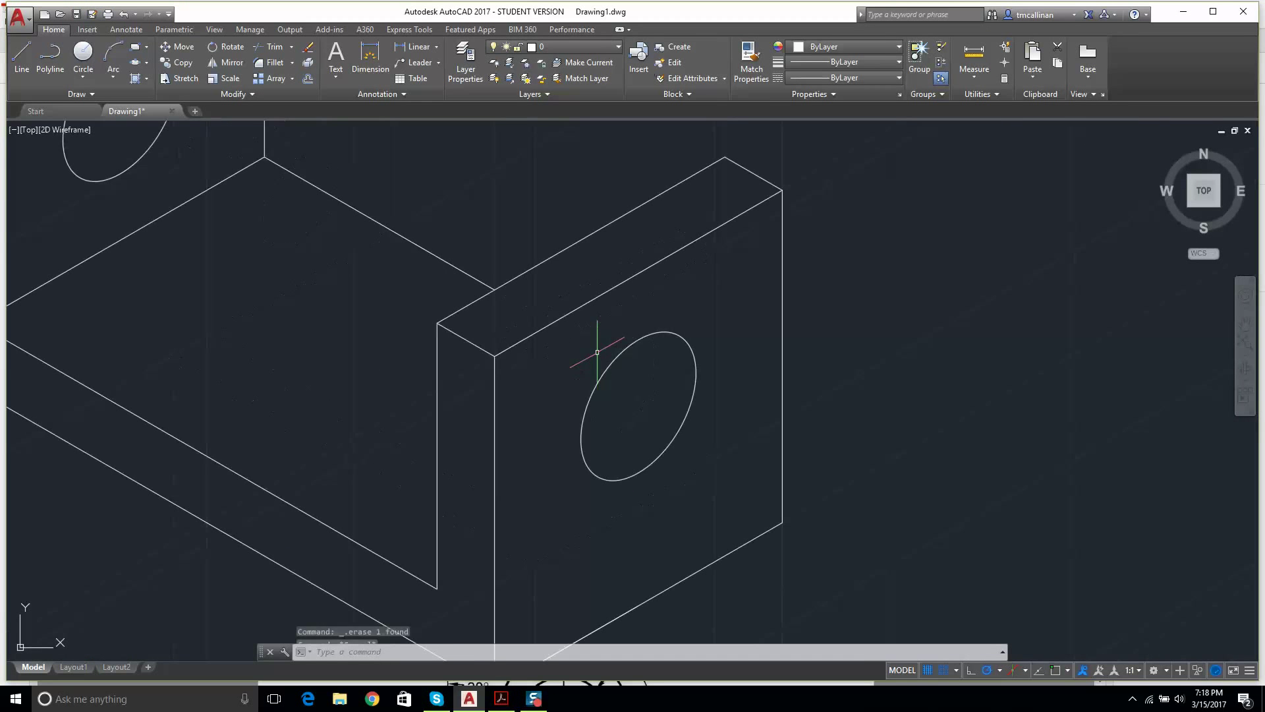
key("Escape")
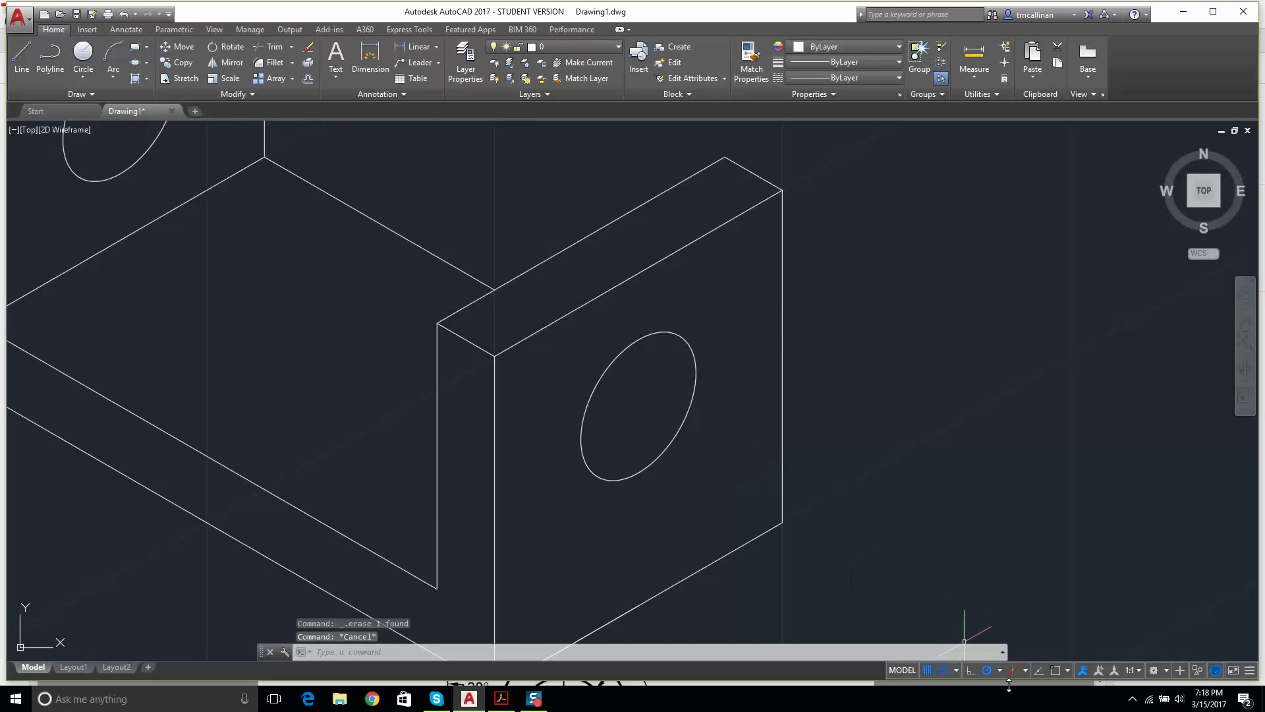
left_click(1026, 670)
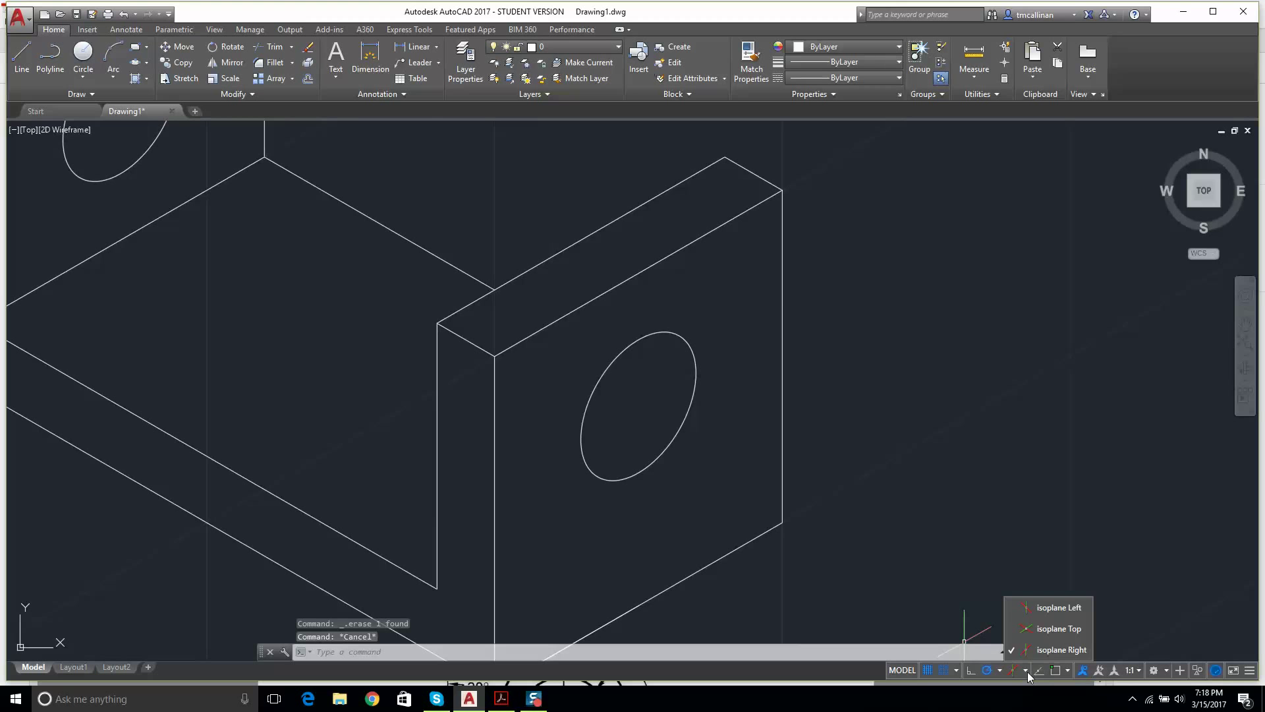
left_click(1048, 608)
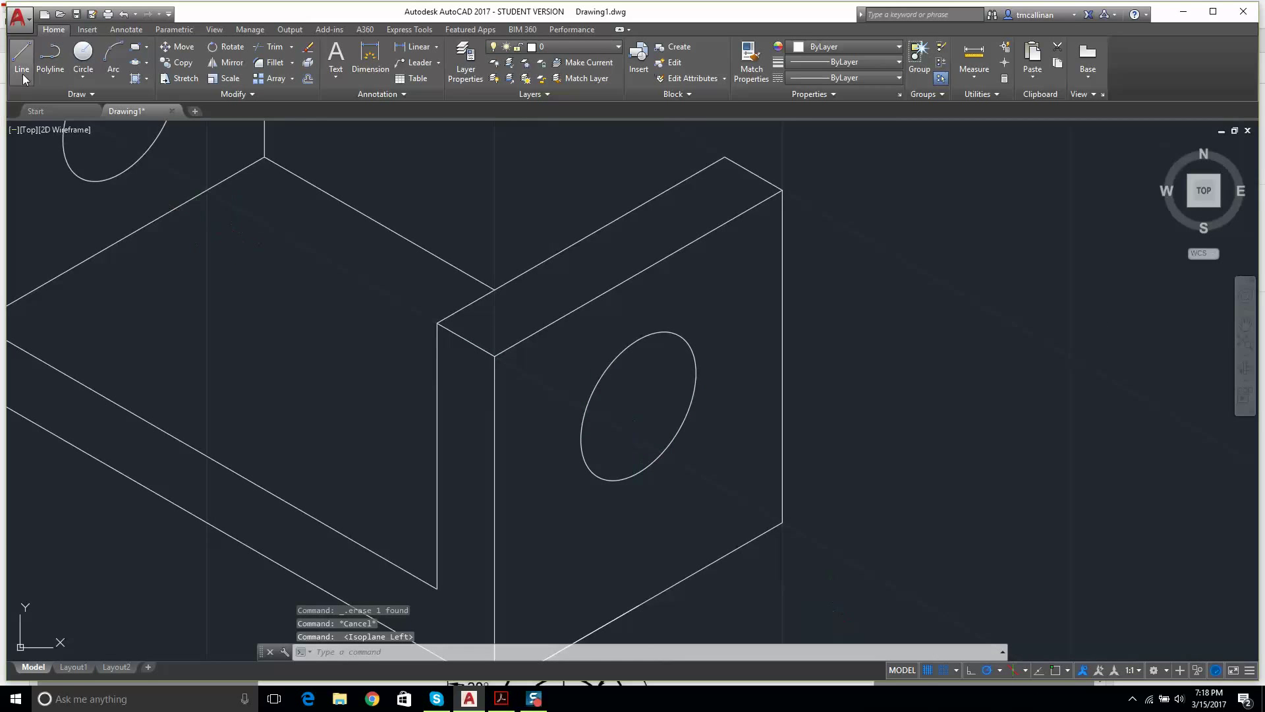
left_click(22, 54)
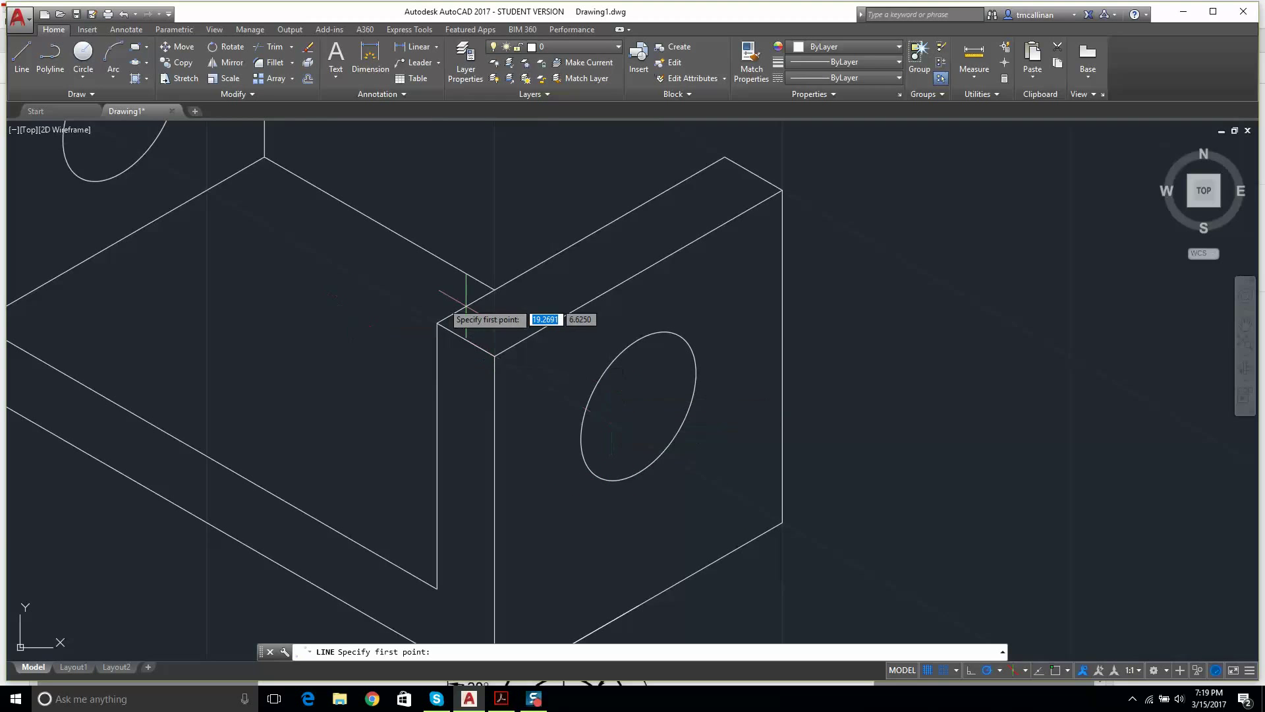
key("Escape")
Step: Undo back through the erasure of both vertical locating lines
key("ctrl+z")
key("ctrl+z")
key("ctrl+z")
key("ctrl+z")
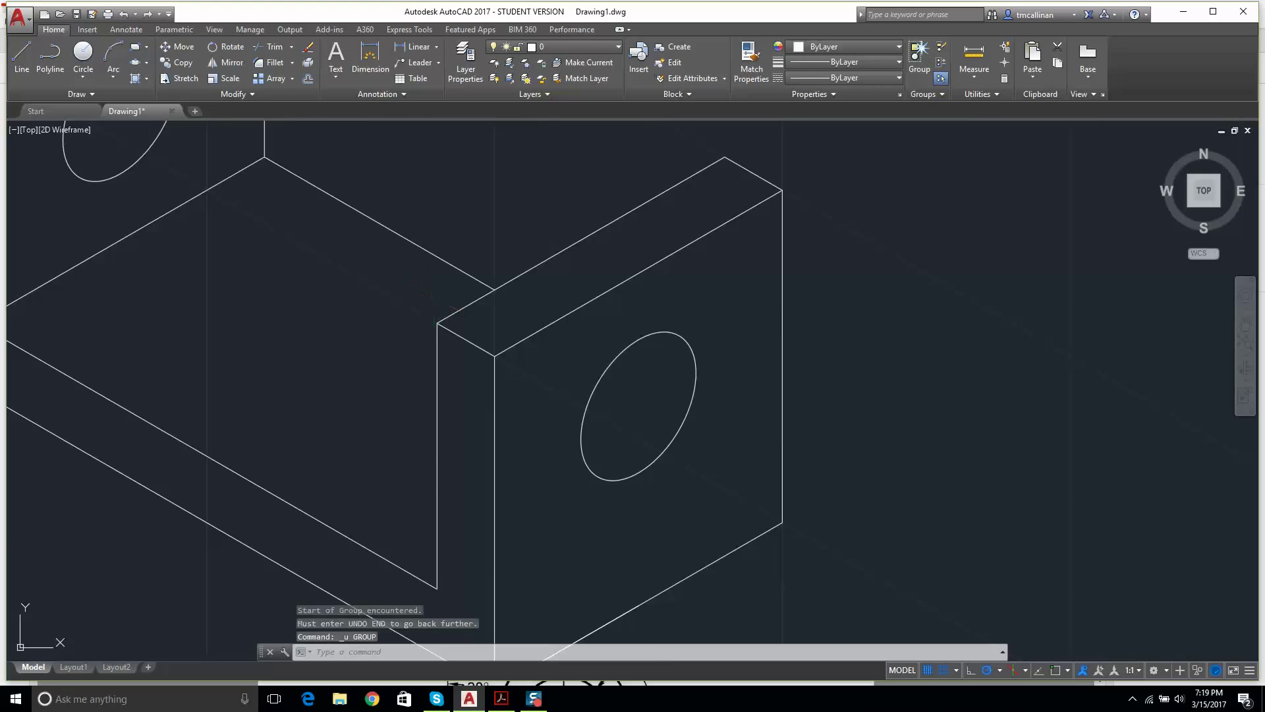
key("ctrl+z")
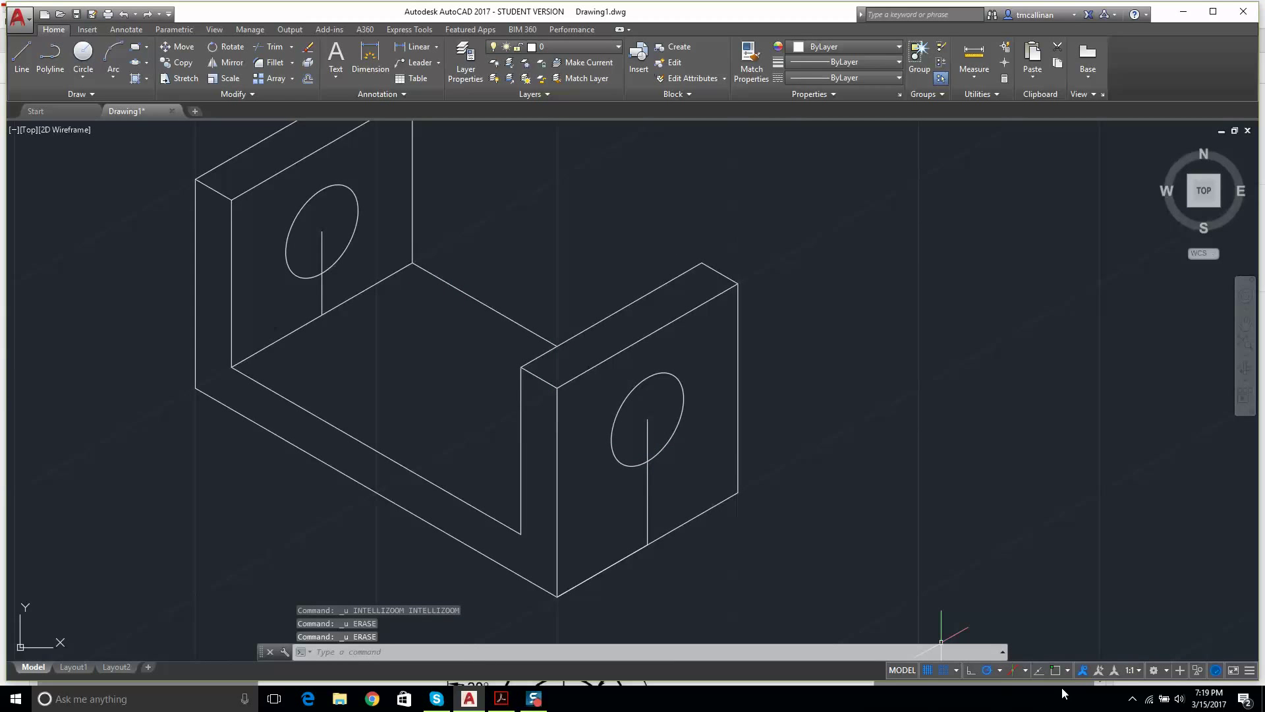
Step: Switch to Isoplane Left and draw a 0.50 line at 150° from the right upright's hole centre
left_click(1026, 671)
left_click(1030, 600)
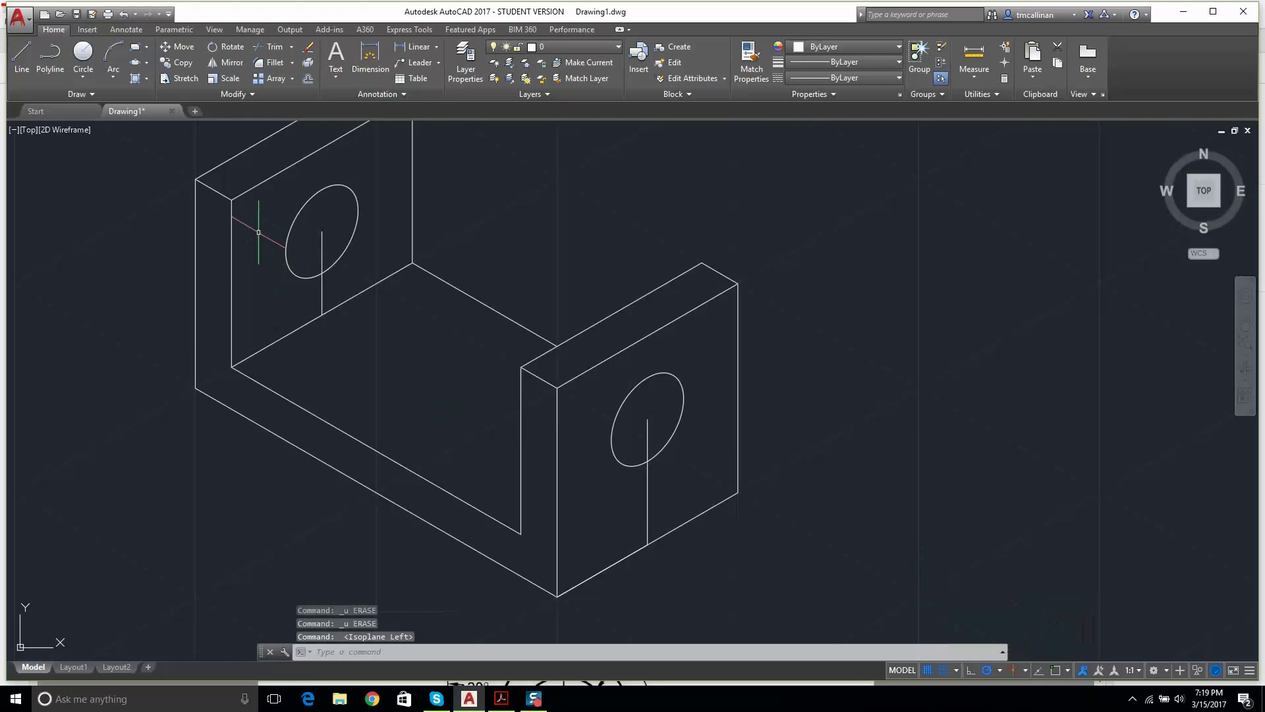
left_click(22, 56)
scroll(665, 405, "up", 2)
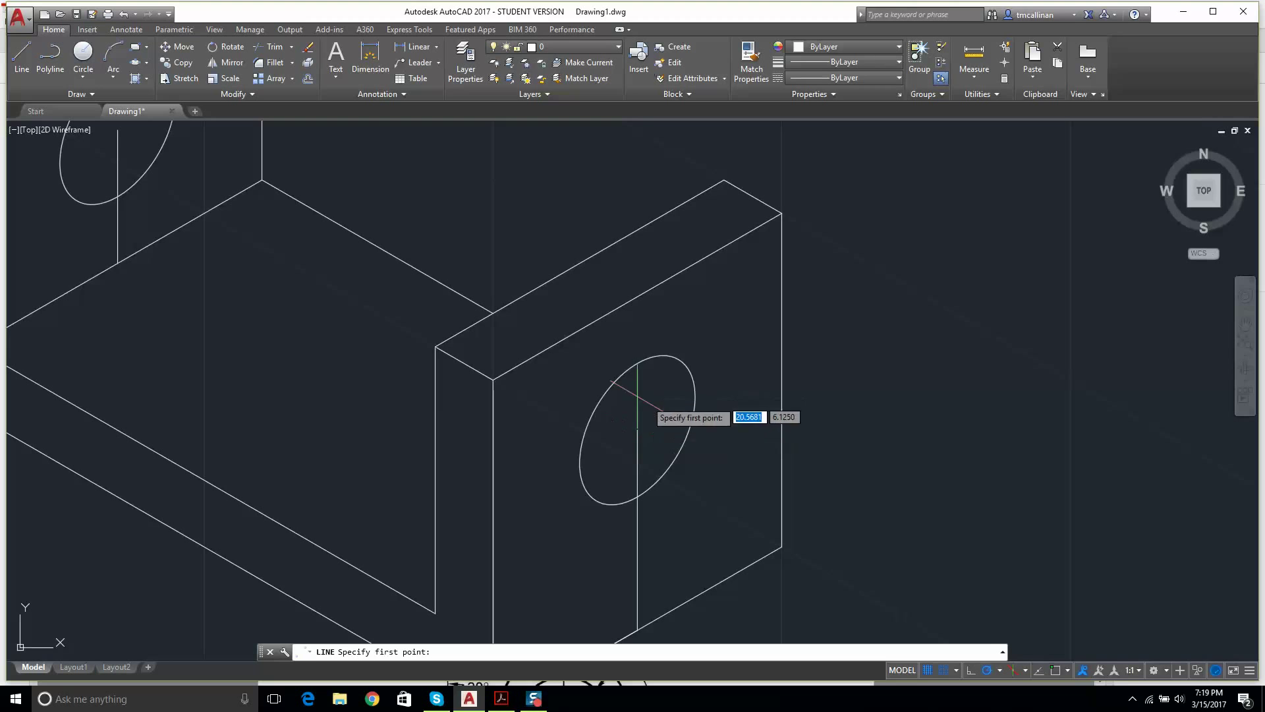
left_click(638, 430)
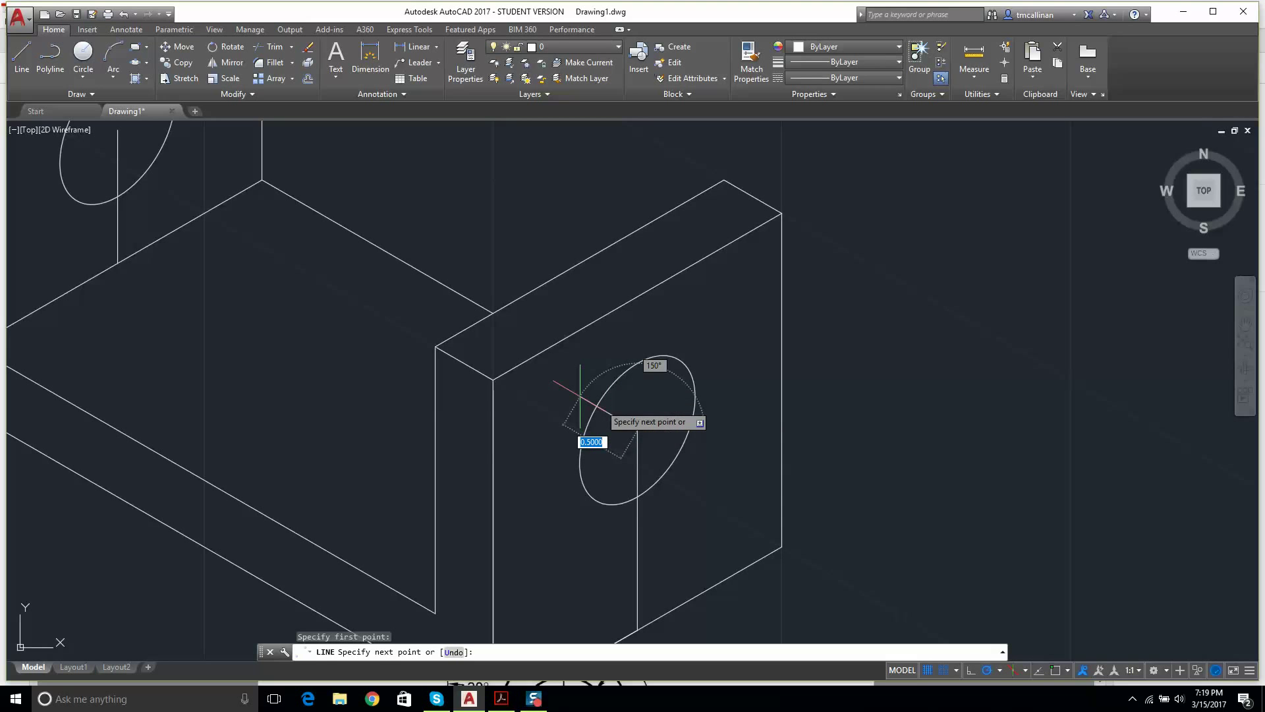
left_click(580, 395)
key("Escape")
scroll(741, 382, "down", 2)
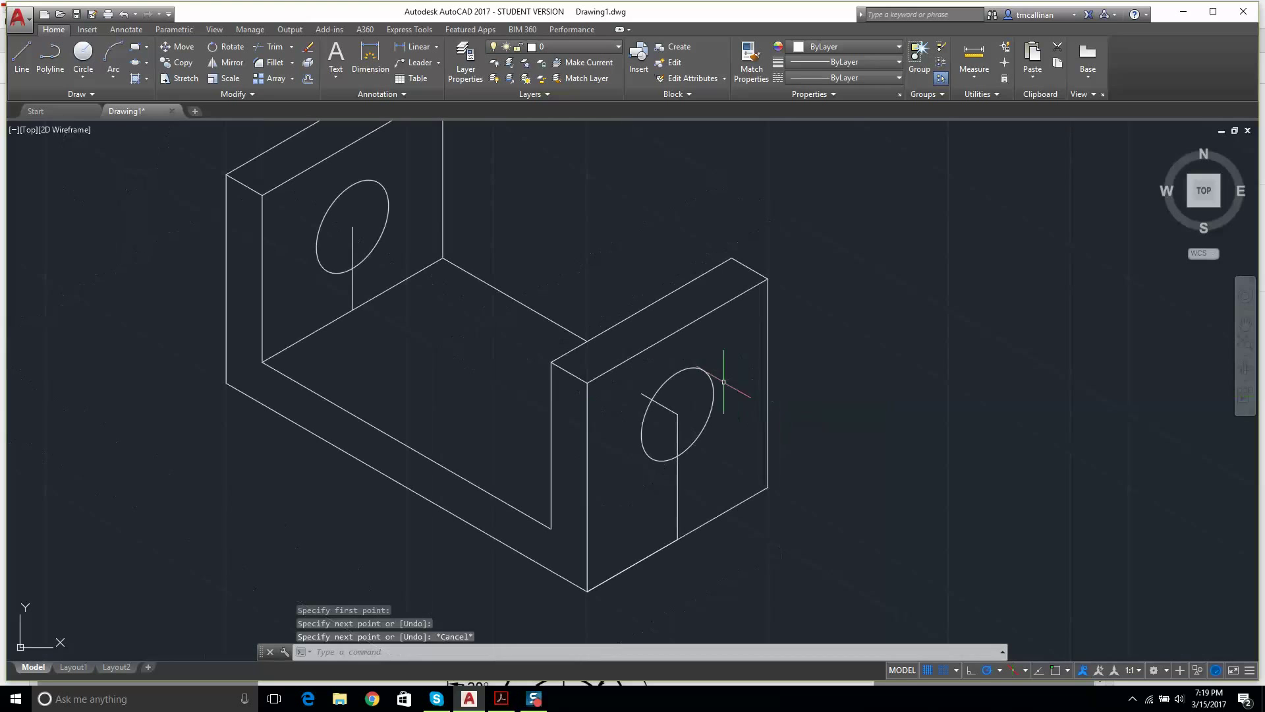
Step: Draw a 0.50 line at 150° from the left upright's hole centre
left_click(22, 56)
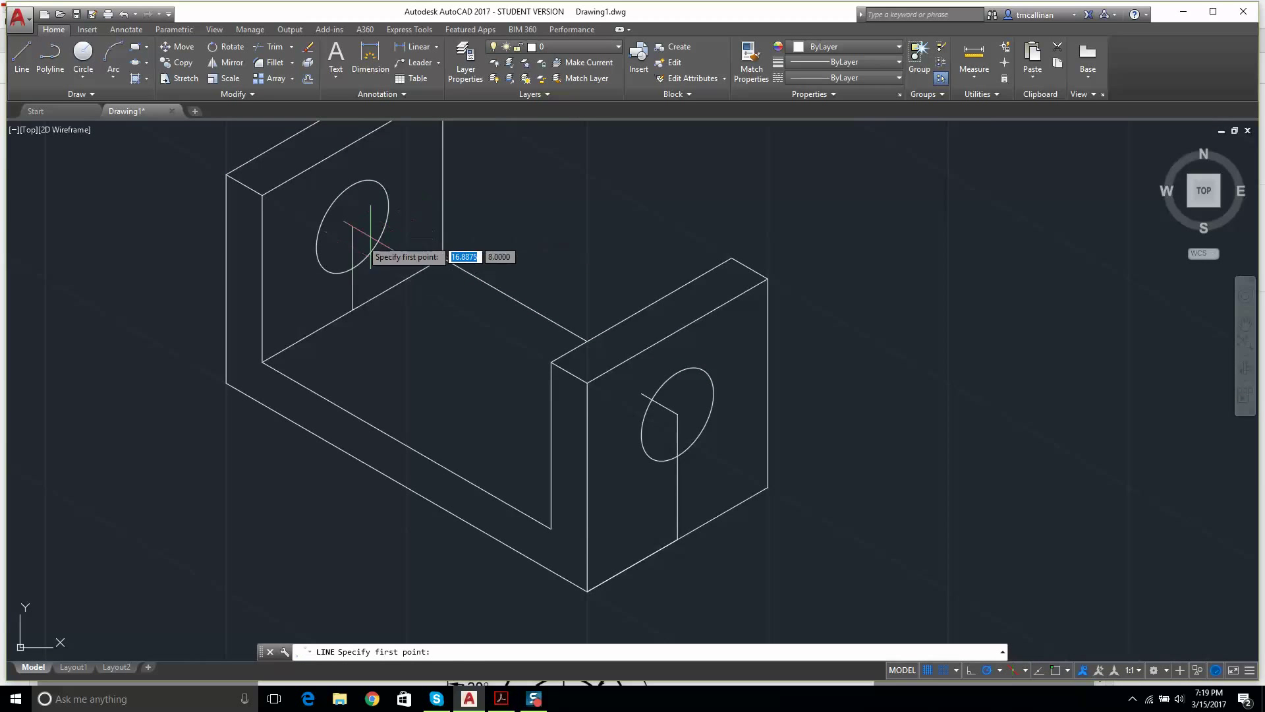
left_click(352, 226)
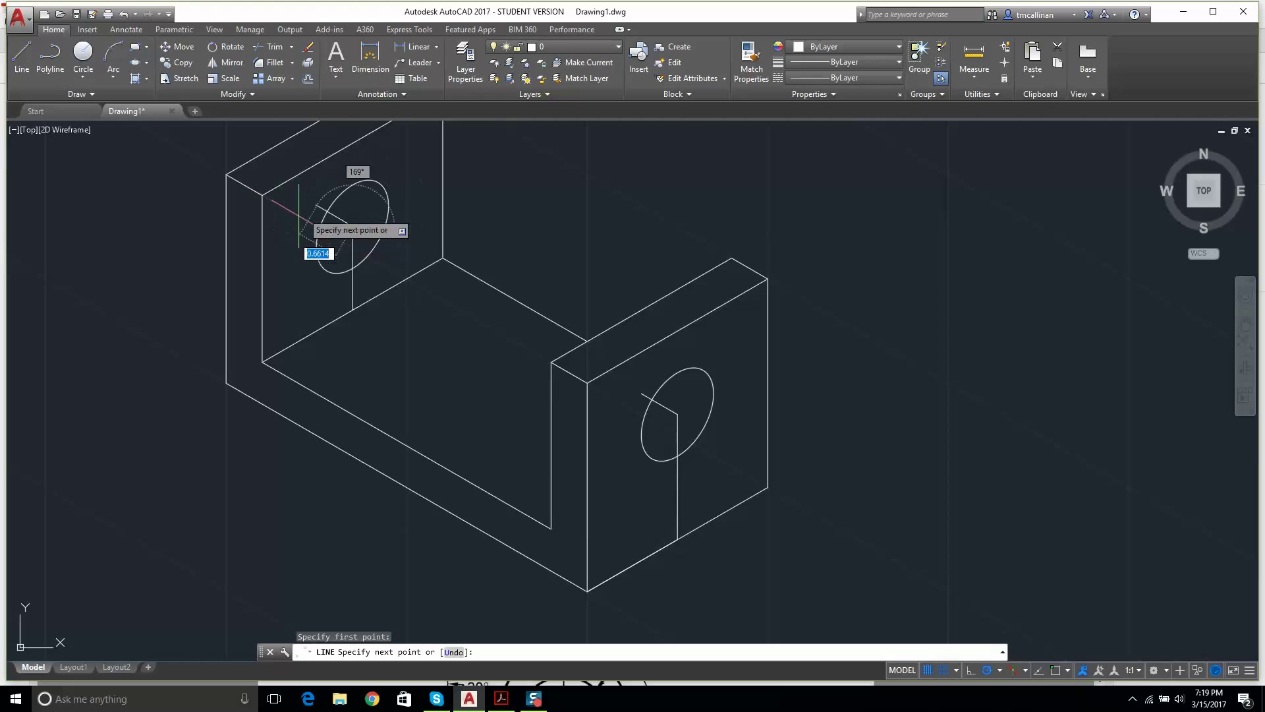
scroll(280, 186, "up", 4)
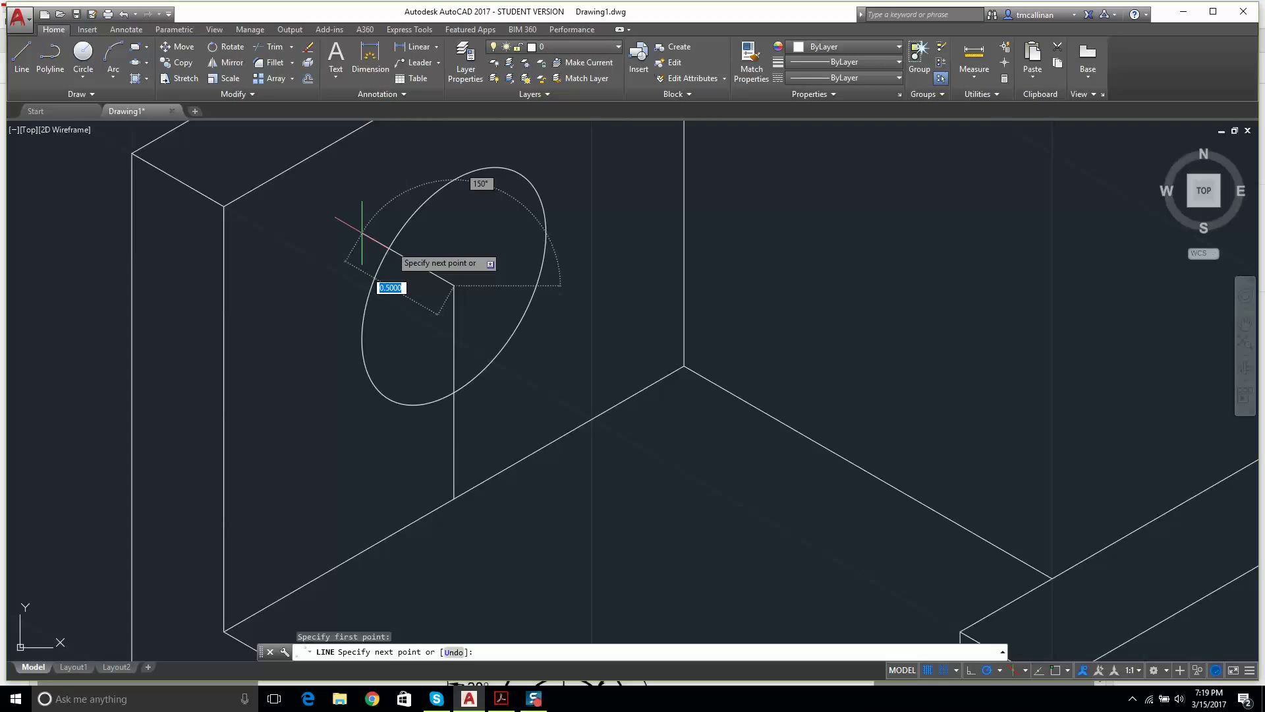
left_click(361, 233)
key("Escape")
key("Escape")
scroll(366, 230, "down", 6)
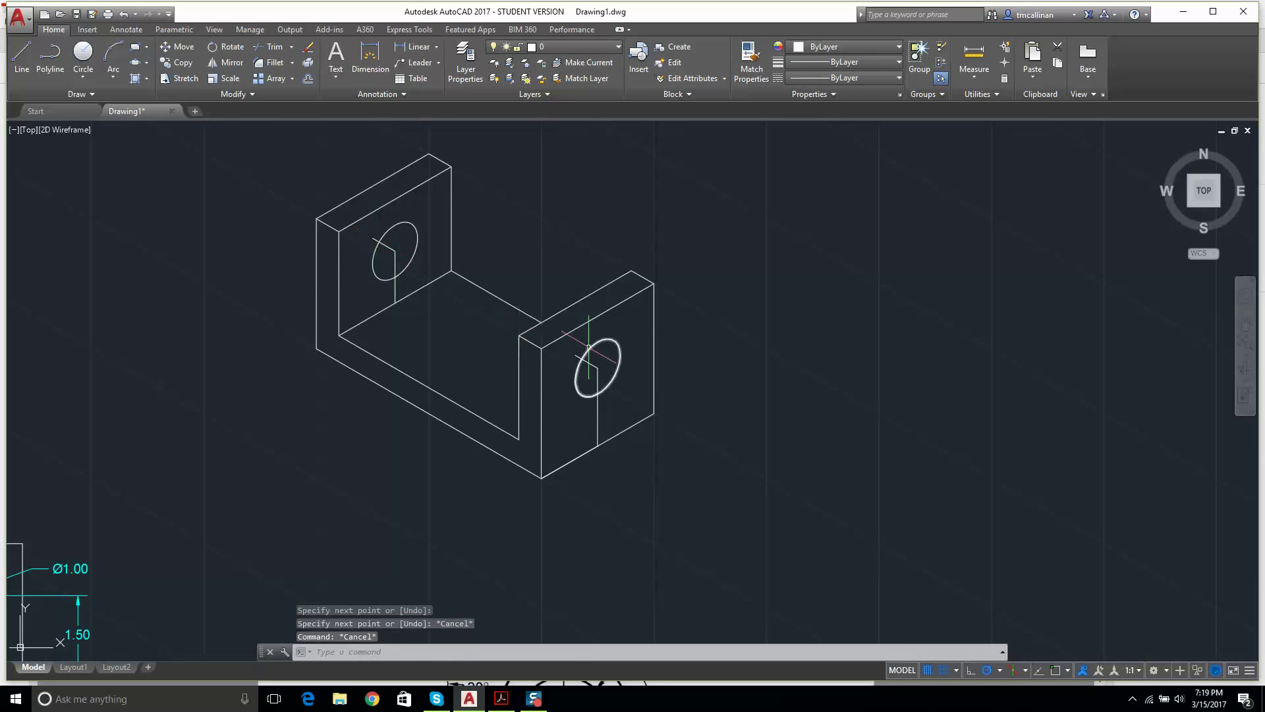
Step: Switch to Isoplane Right, copy the right upright's hole ellipse and paste two copies, one beside each upright
scroll(395, 247, "up", 6)
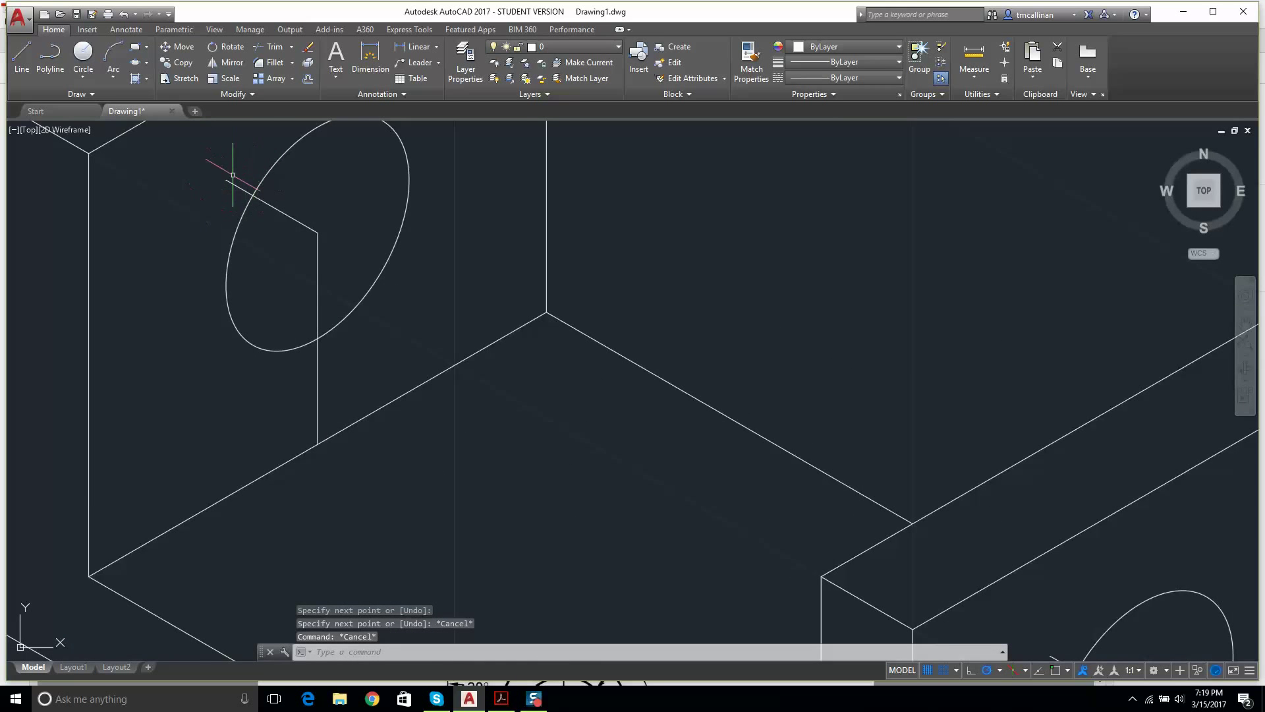
scroll(238, 178, "down", 6)
scroll(606, 382, "up", 6)
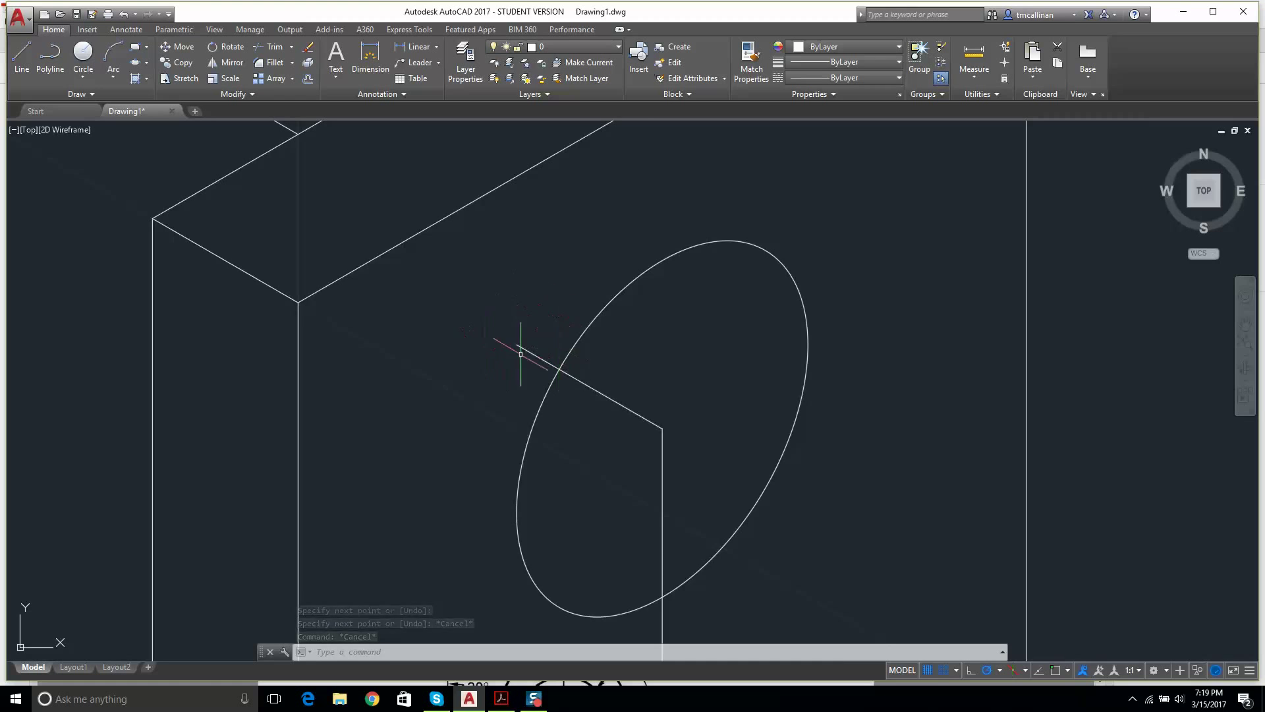
scroll(521, 354, "down", 6)
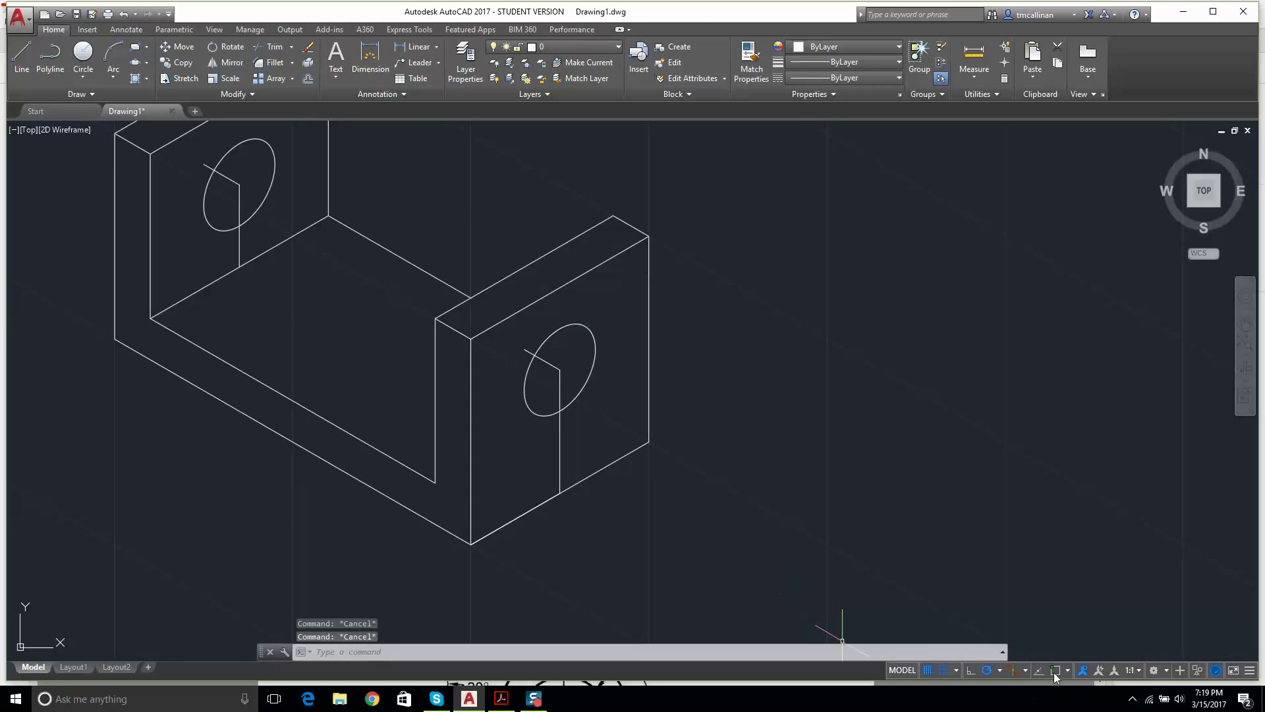
left_click(1026, 670)
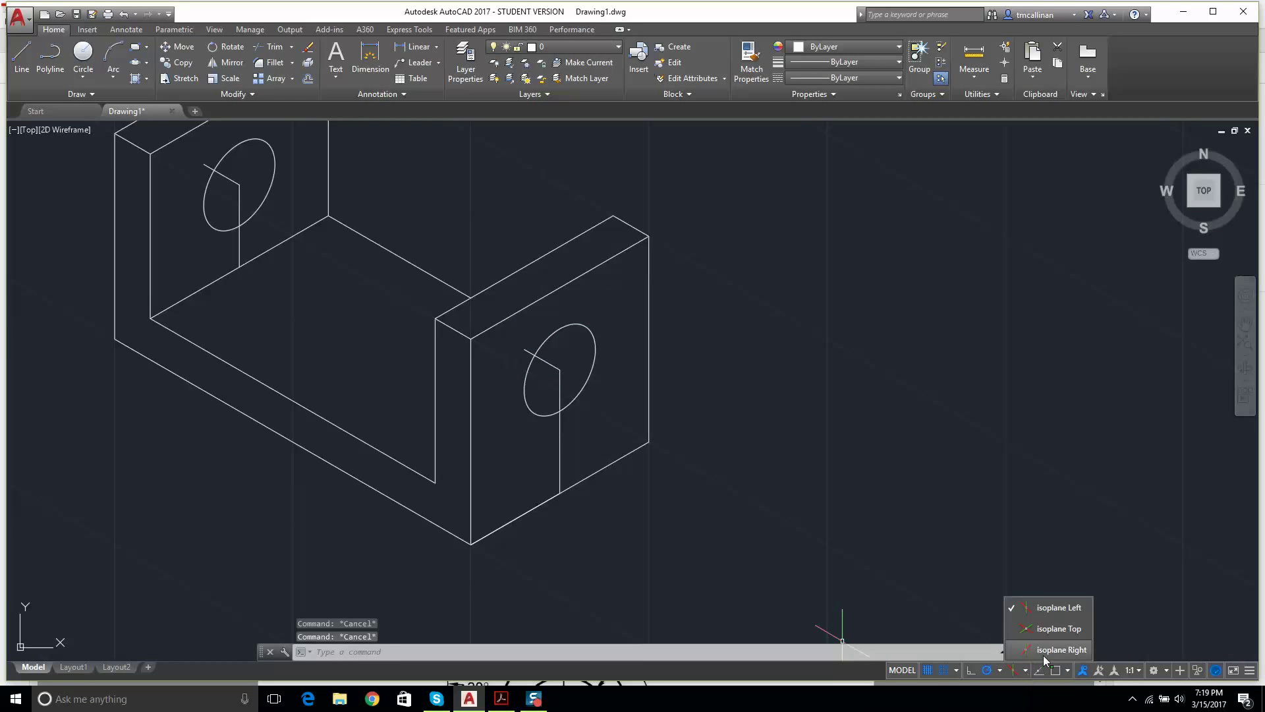
left_click(1047, 651)
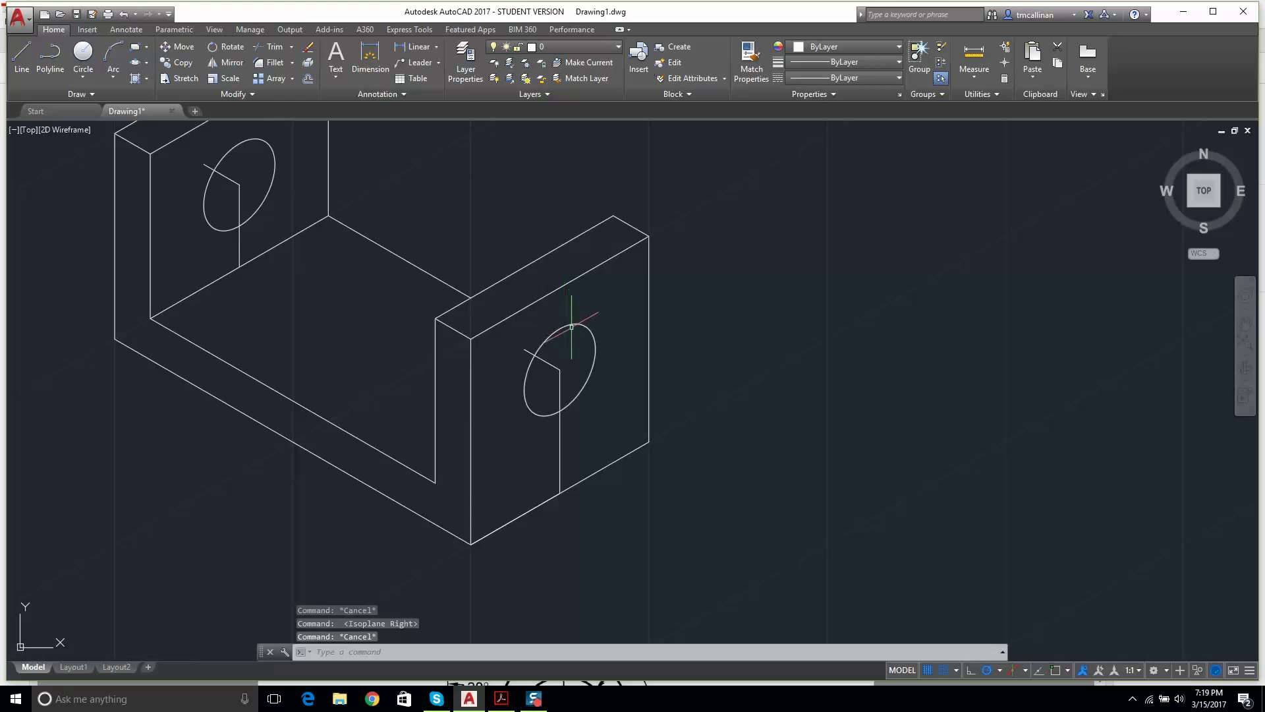
left_click(571, 325)
key("ctrl+c")
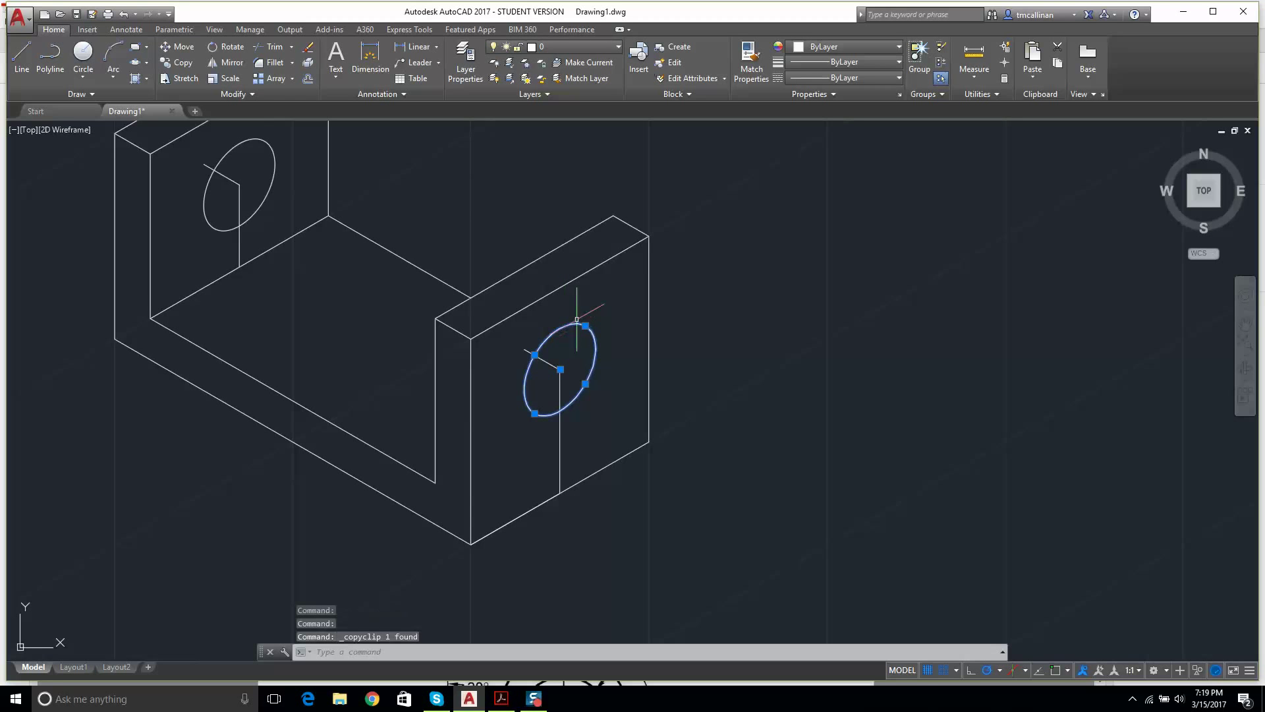
key("ctrl+v")
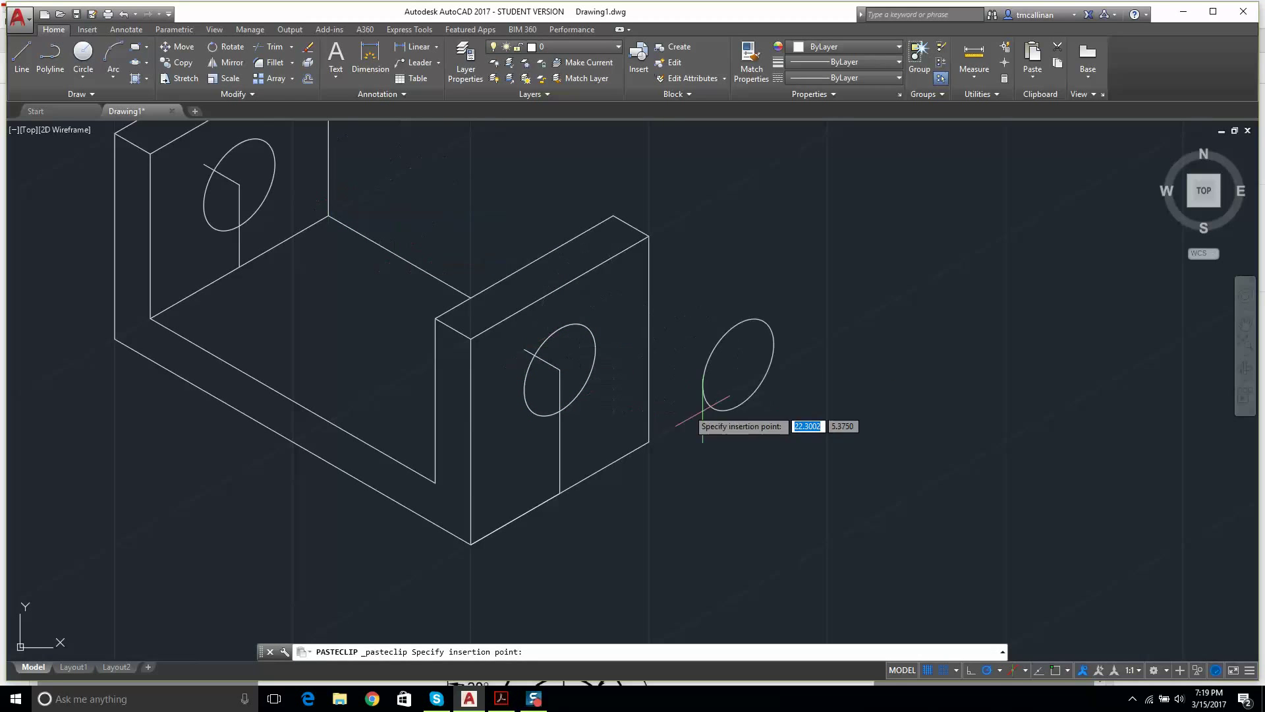
left_click(686, 421)
key("ctrl+v")
key("Escape")
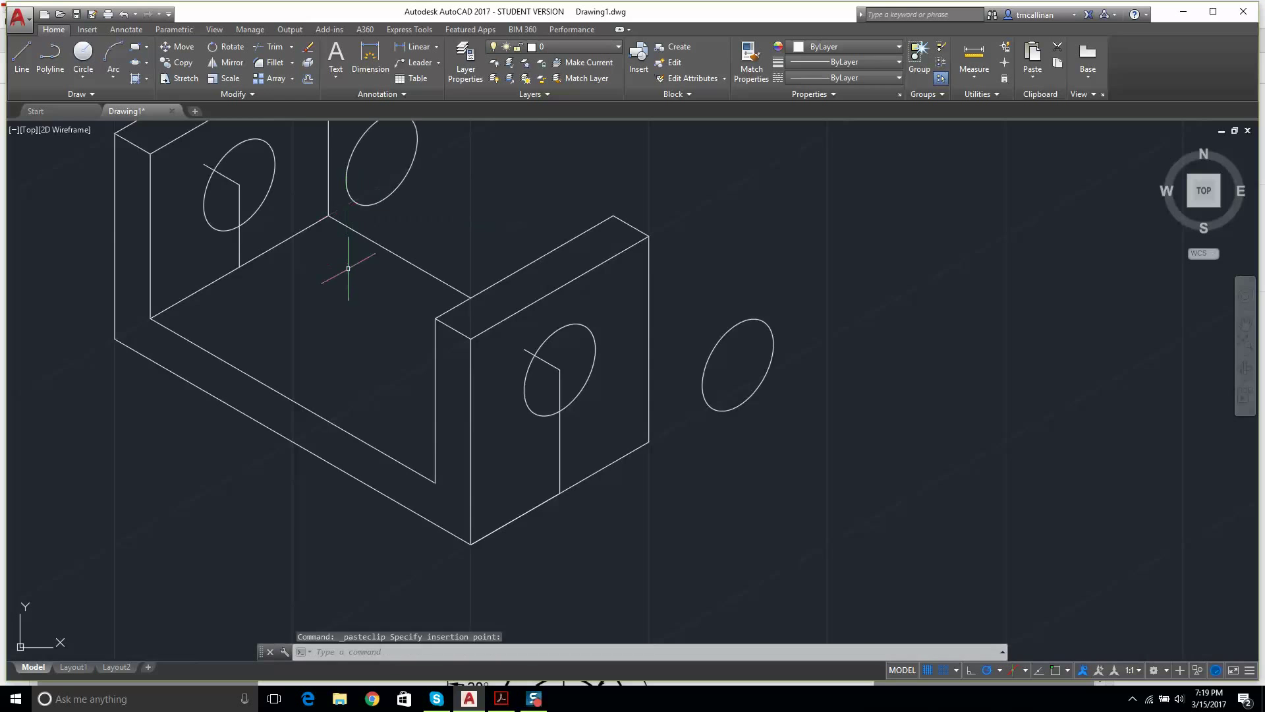
Step: Move the pasted ellipse beside the right upright by its centre onto the far end of that upright's 0.50 depth line
scroll(346, 270, "down", 2)
left_click(594, 306)
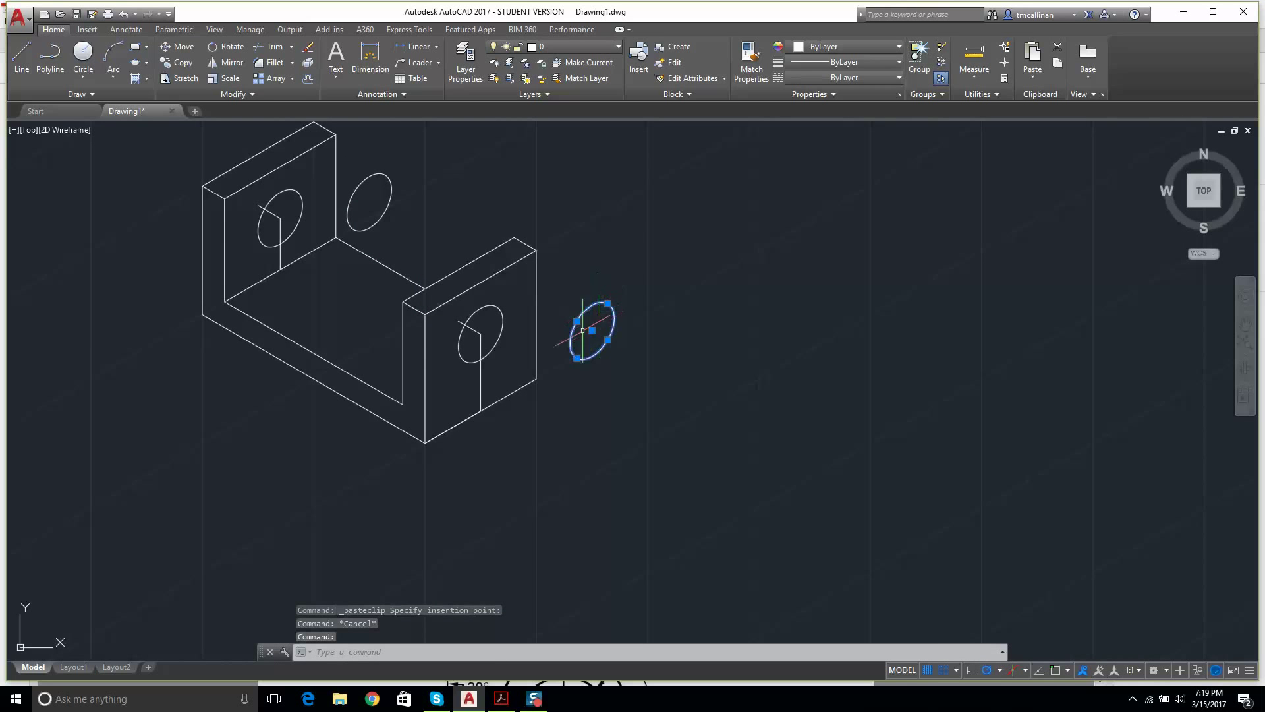
left_click(592, 330)
scroll(580, 342, "down", 2)
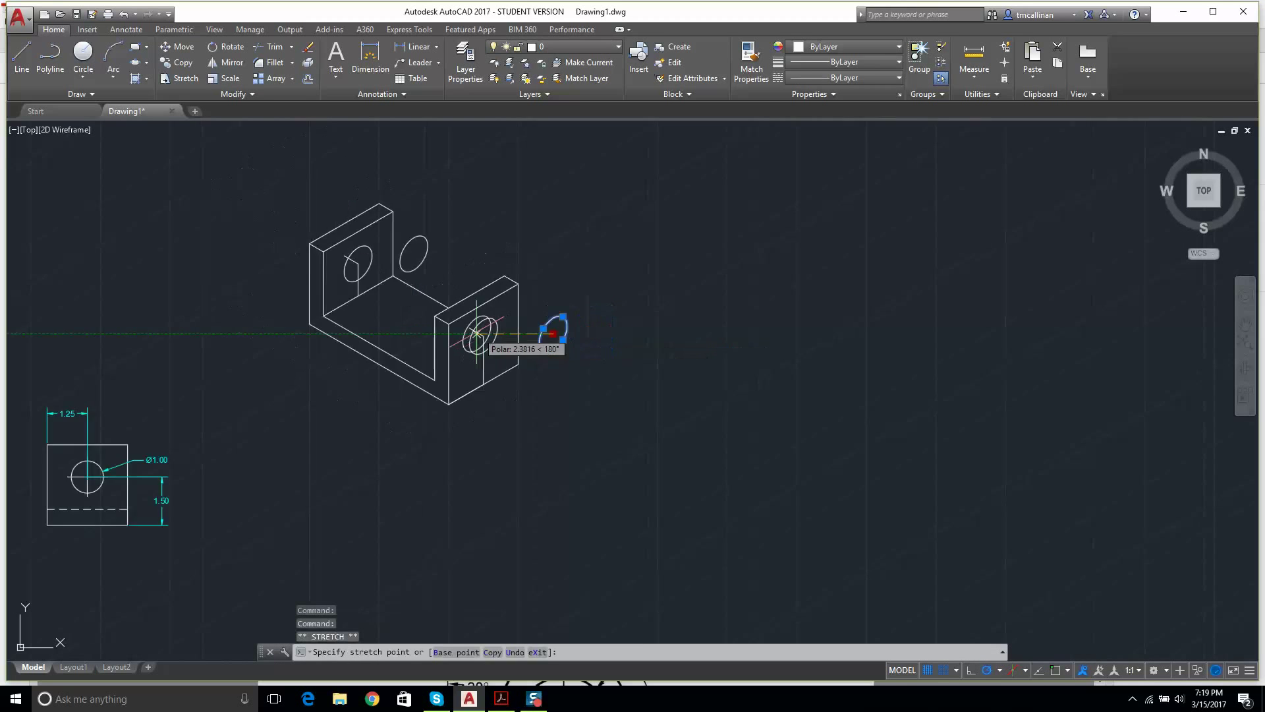
scroll(455, 330, "up", 5)
left_click(486, 341)
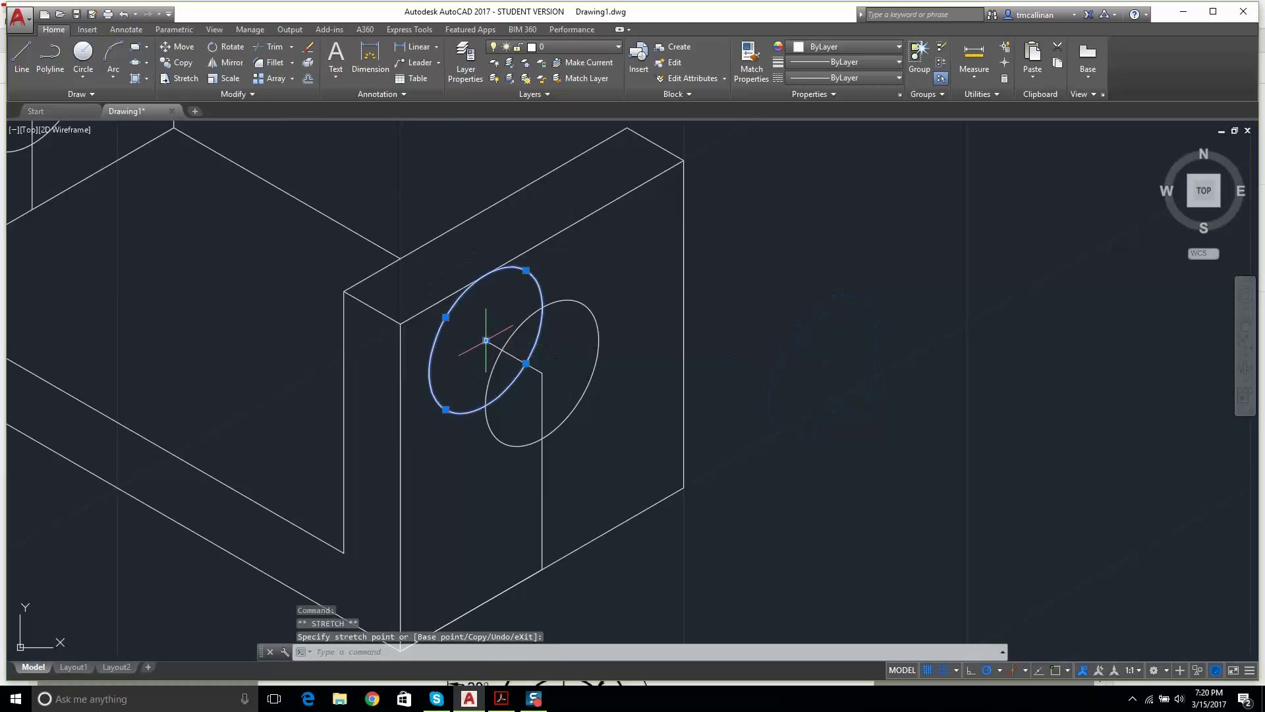
key("Escape")
Step: Move the other pasted ellipse by its centre onto the far end of the left upright's 0.50 depth line
scroll(485, 341, "down", 4)
scroll(375, 174, "up", 2)
left_click(401, 222)
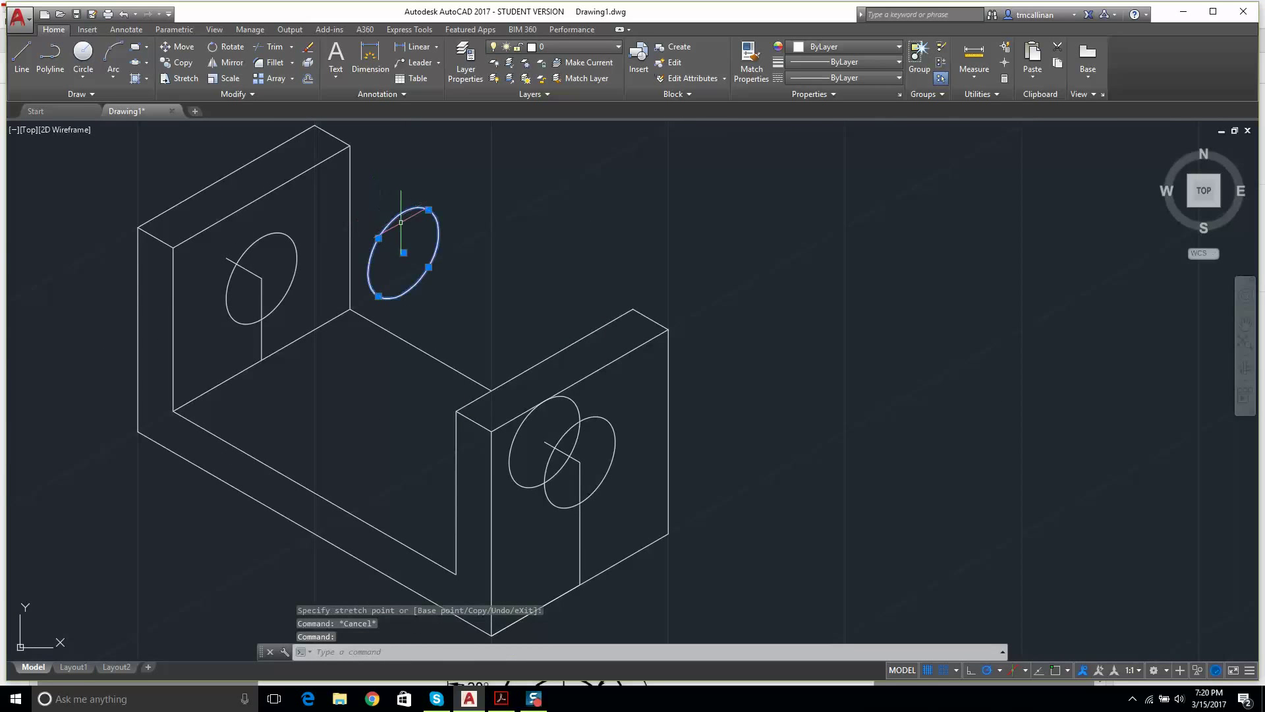
left_click(404, 252)
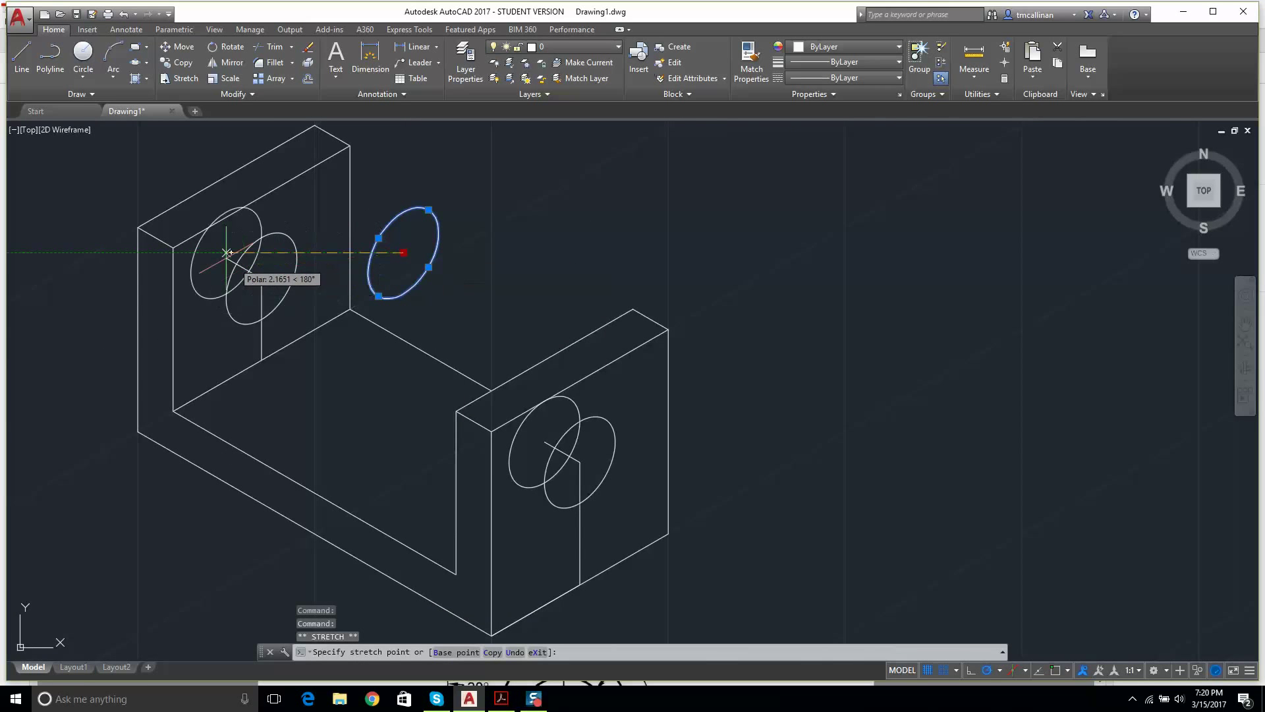
scroll(244, 268, "up", 8)
scroll(423, 304, "down", 8)
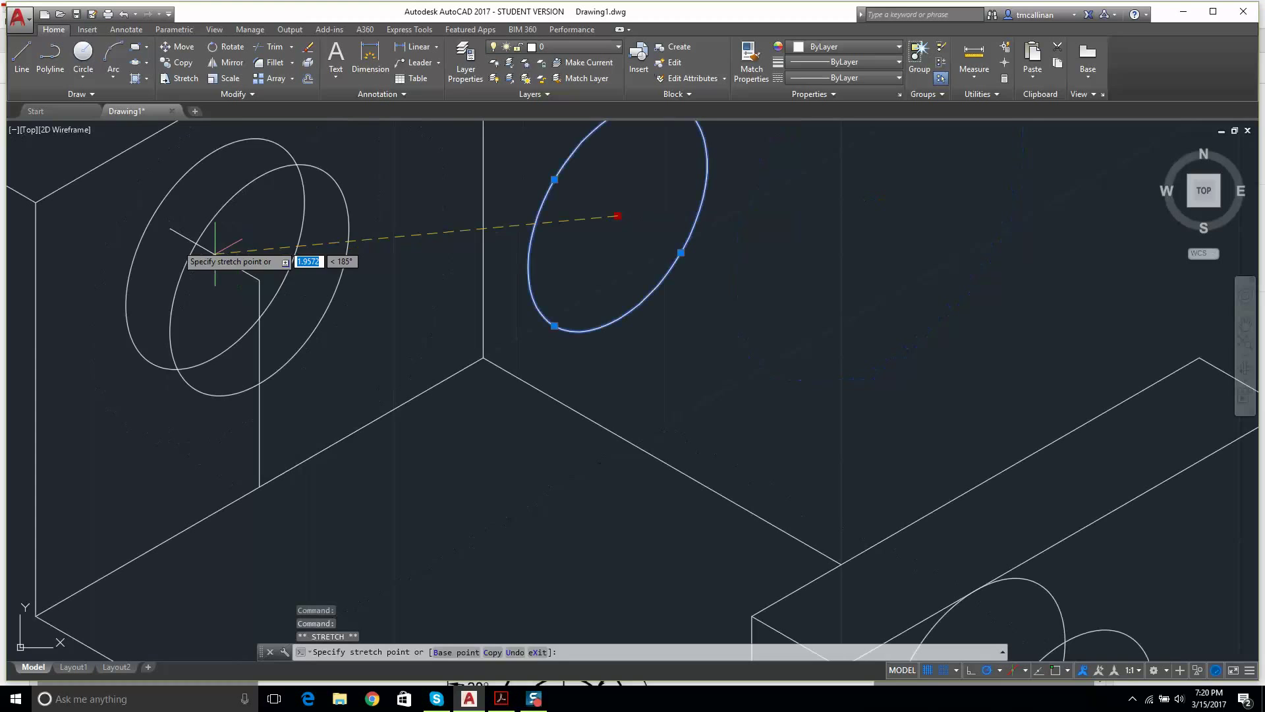
left_click(177, 241)
scroll(218, 284, "up", 2)
key("Escape")
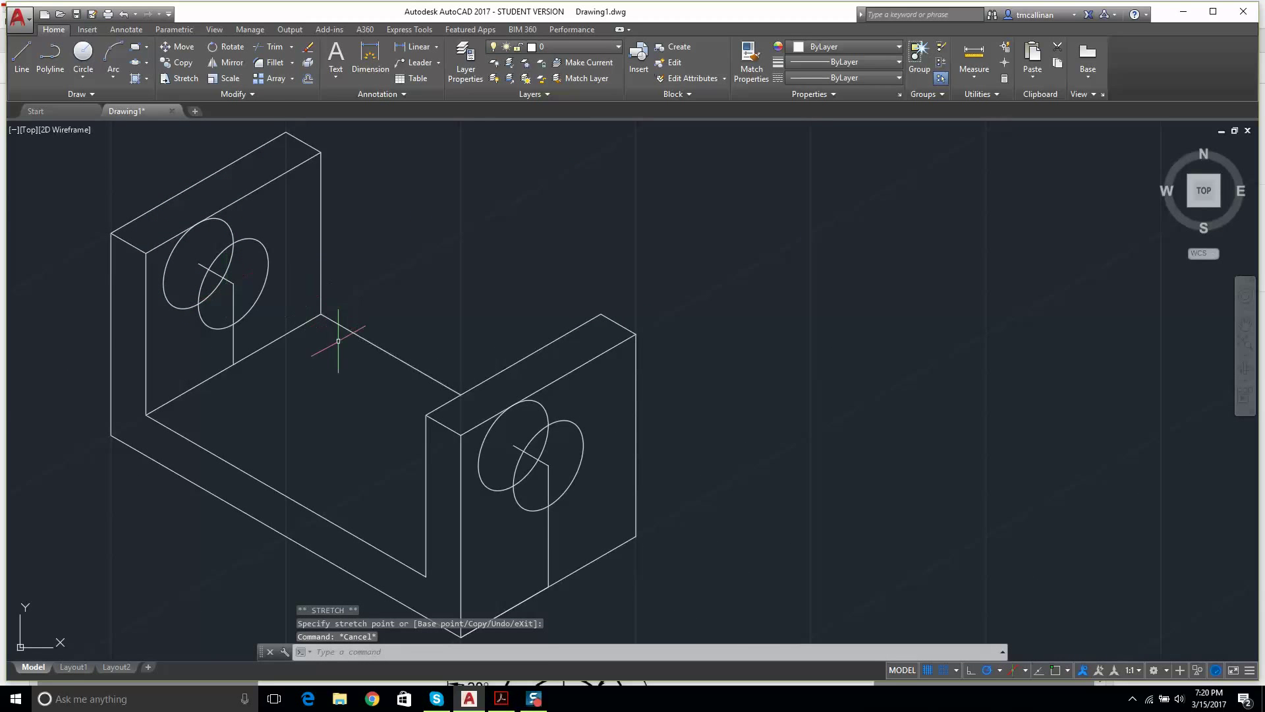
Step: Erase the vertical locating lines and the 0.50 depth lines at the holes of both uprights
left_click(233, 333)
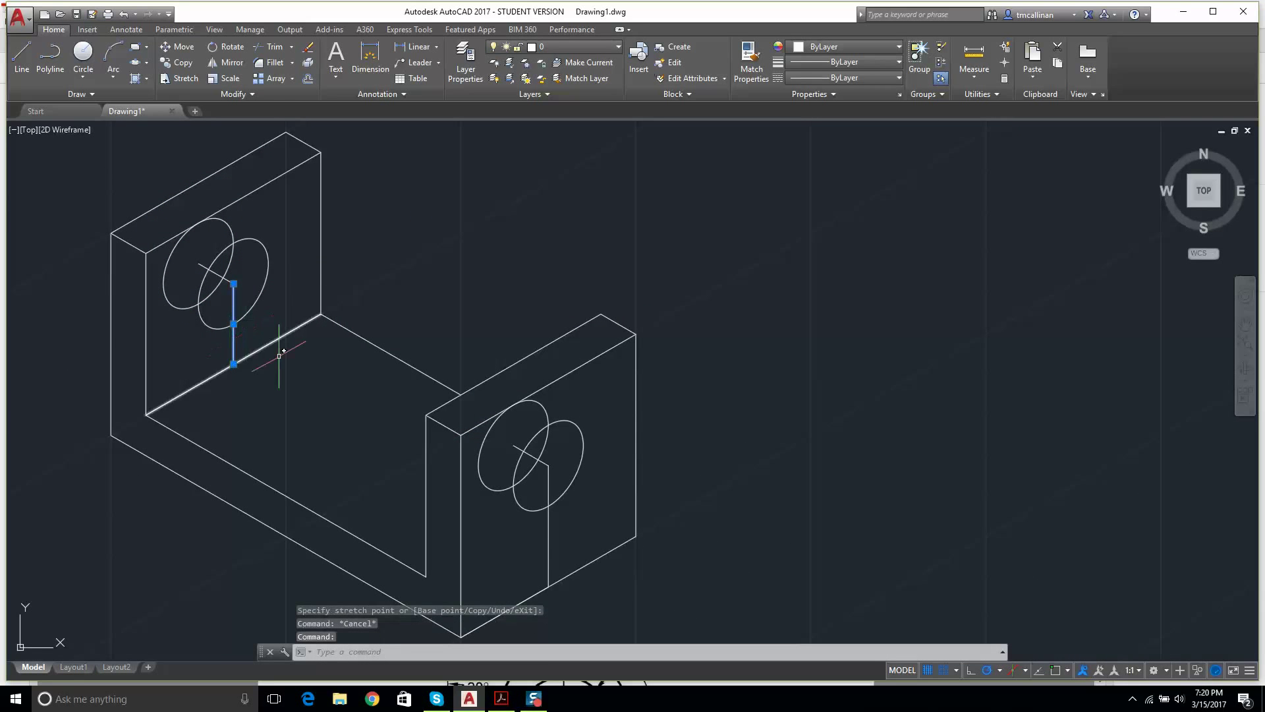
key("Delete")
left_click(548, 550)
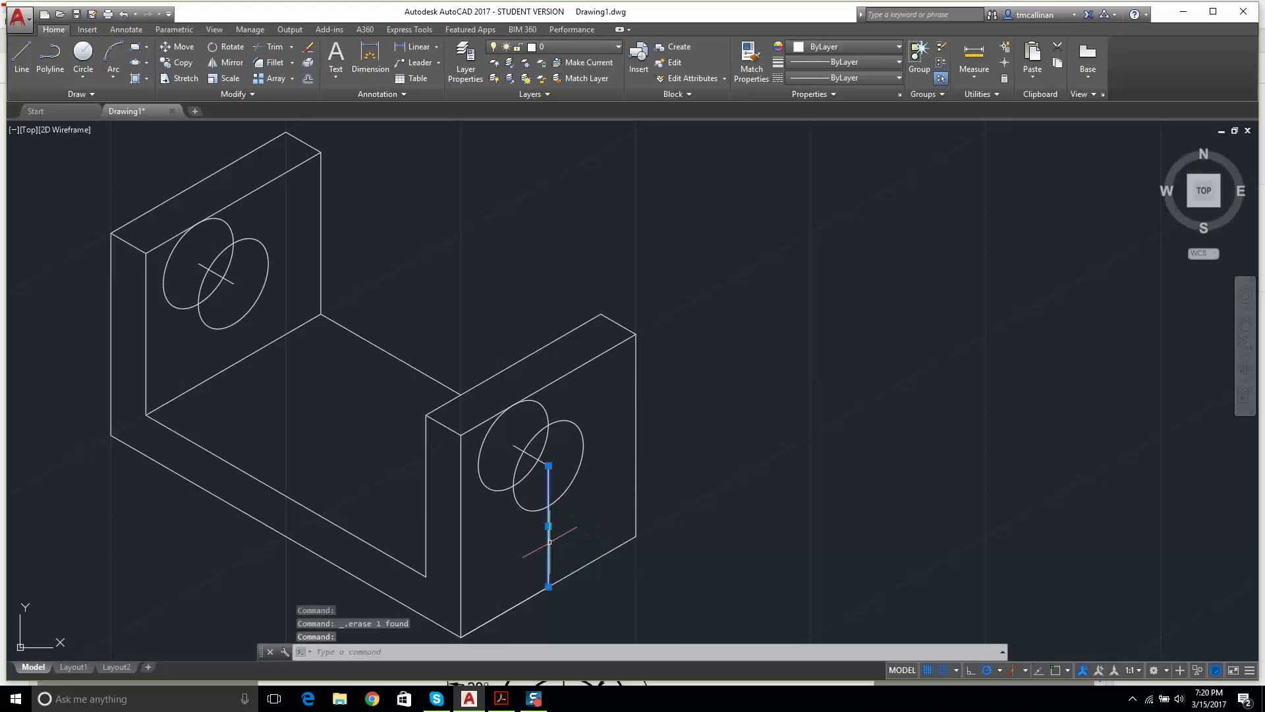
key("Delete")
left_click(547, 462)
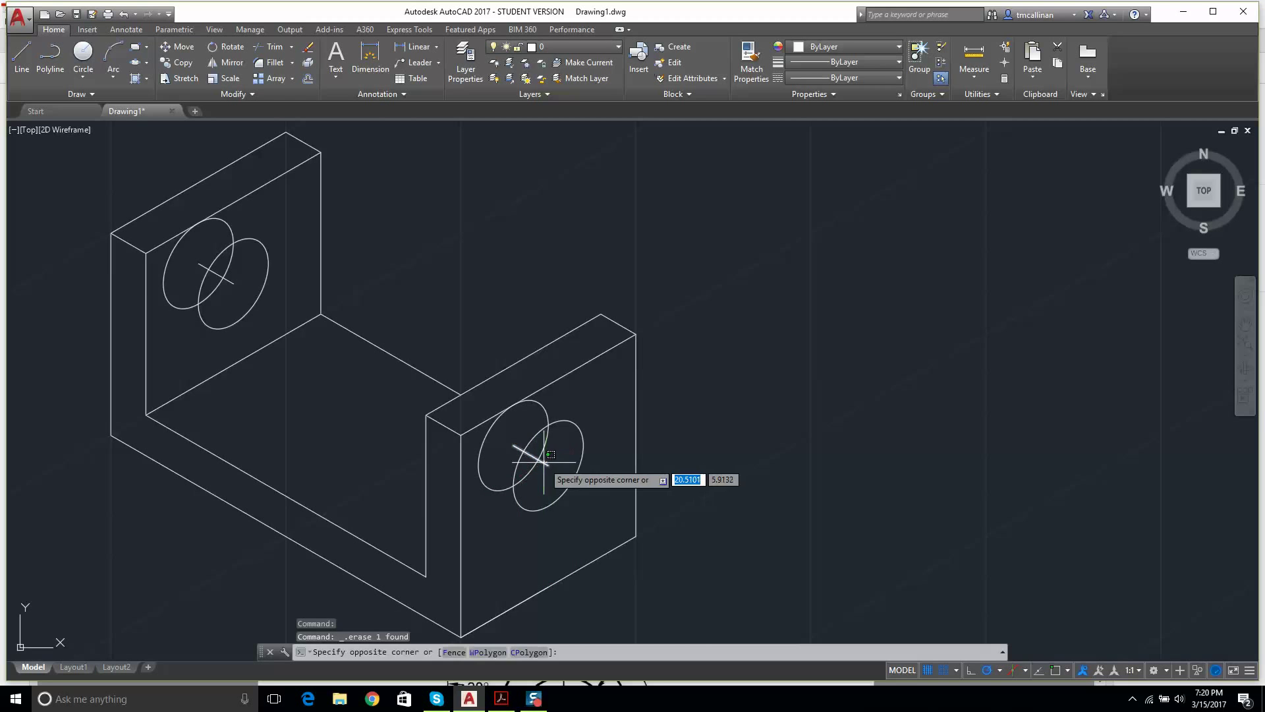
scroll(168, 228, "up", 2)
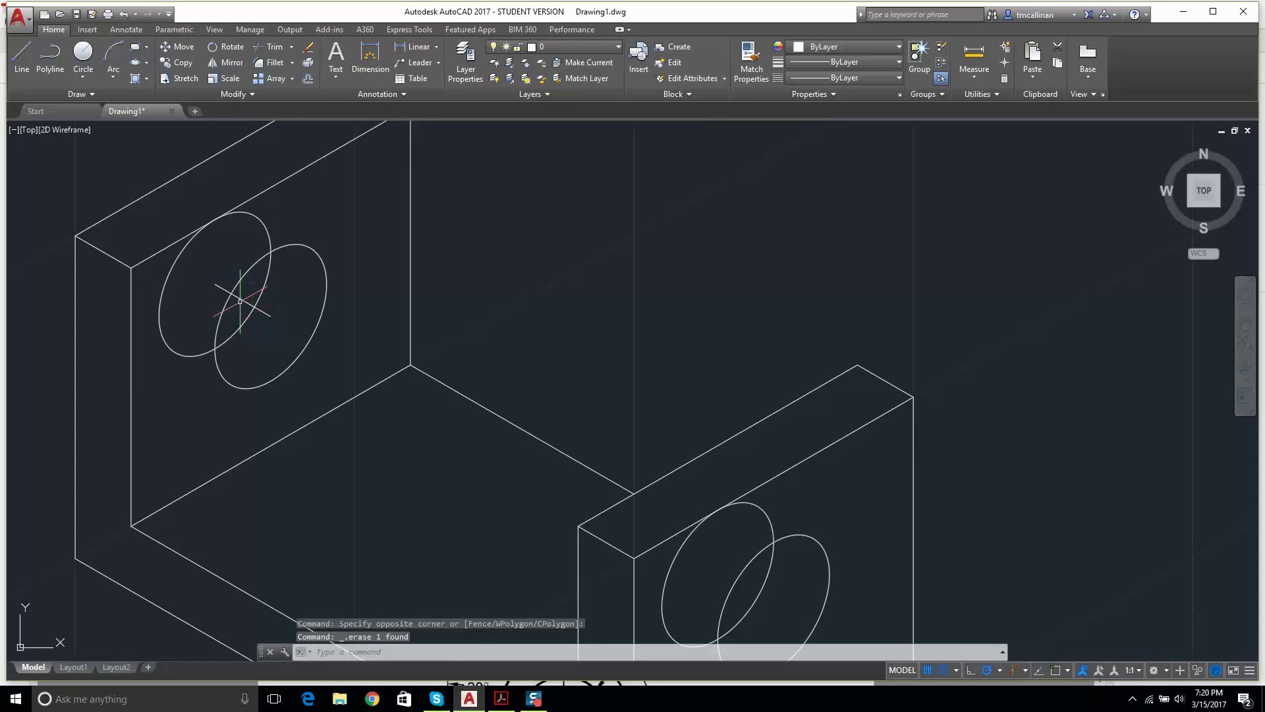
scroll(264, 316, "down", 2)
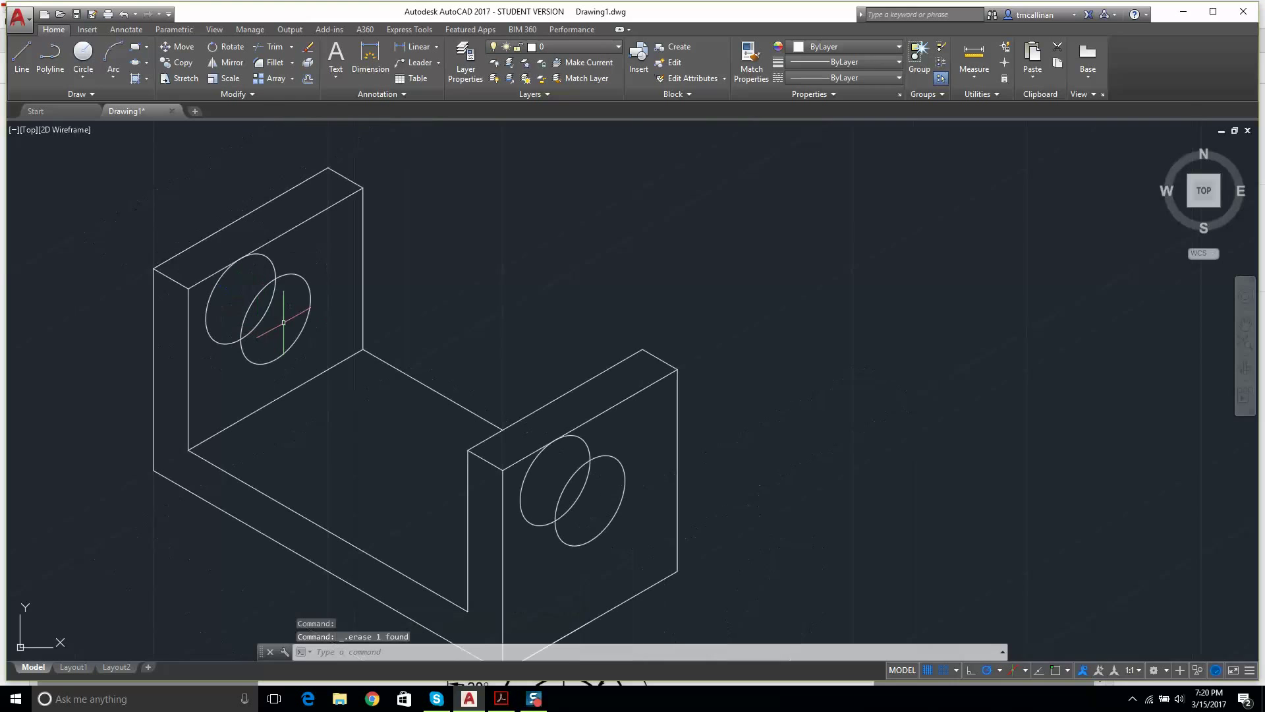
Step: Trim the rear ellipses on both uprights, using all objects as cutting edges, keeping only the arcs inside the front hole ellipses
left_click(271, 46)
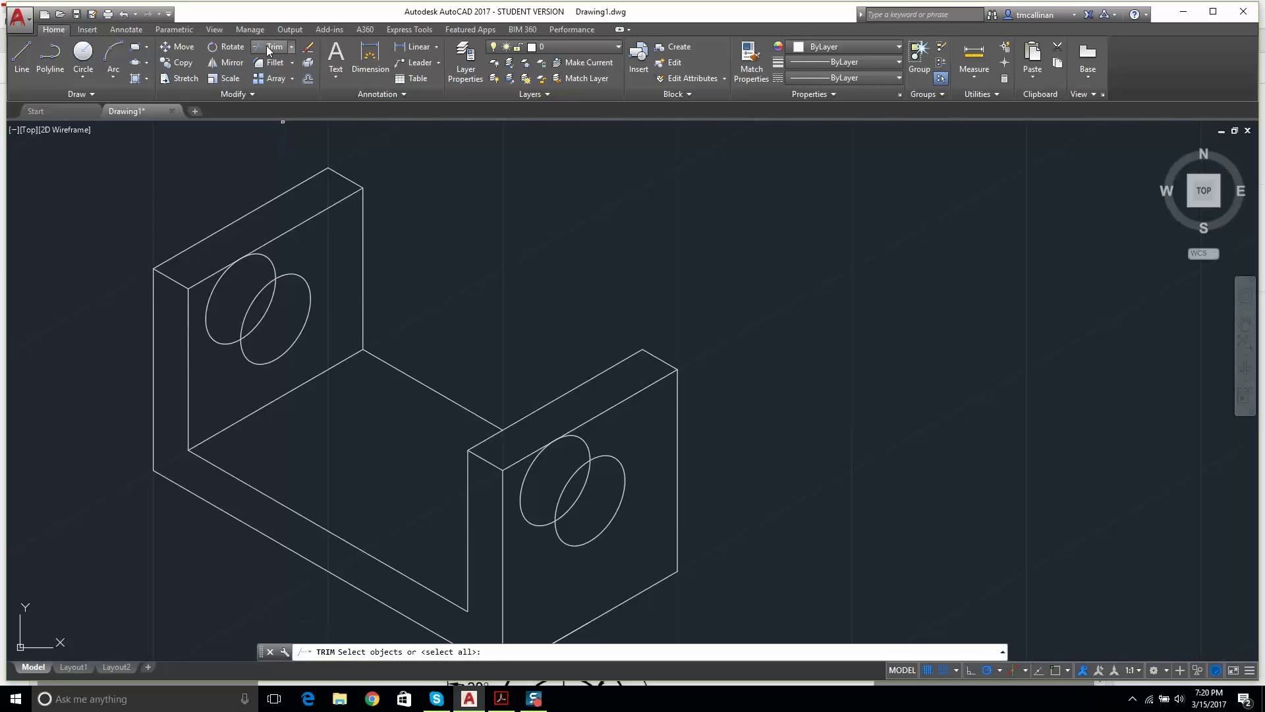
key("Return")
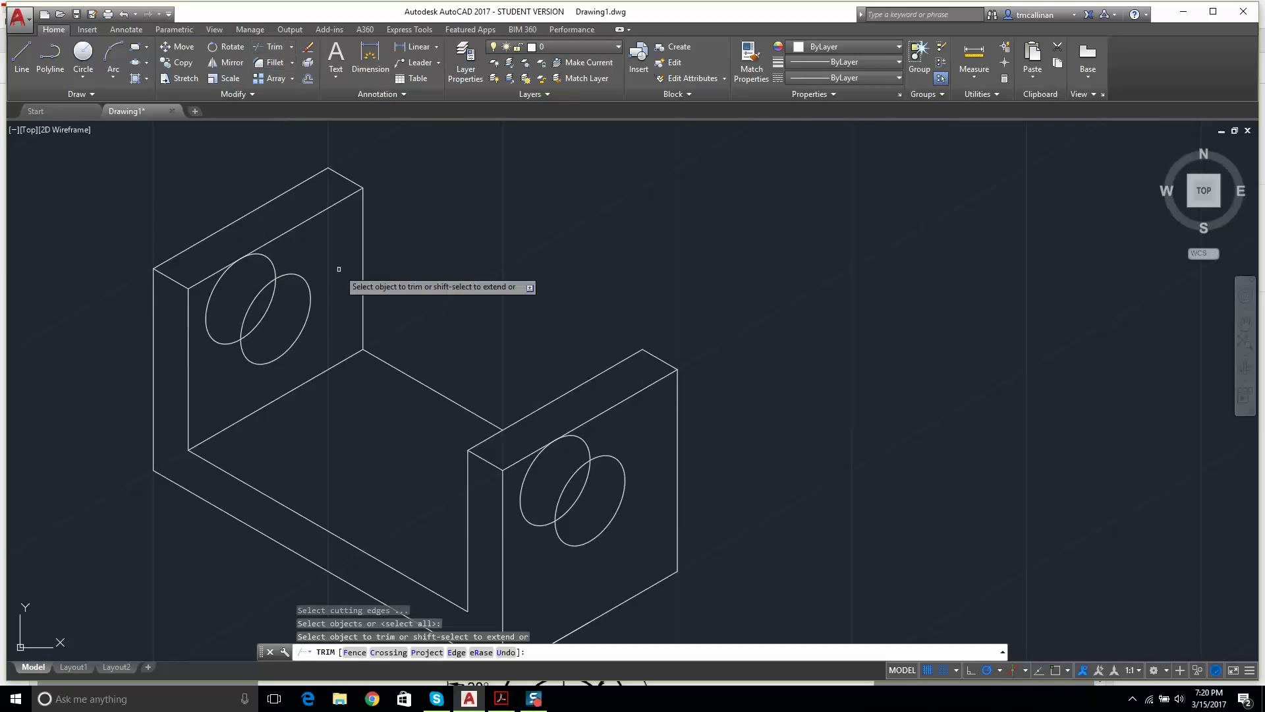
left_click(268, 259)
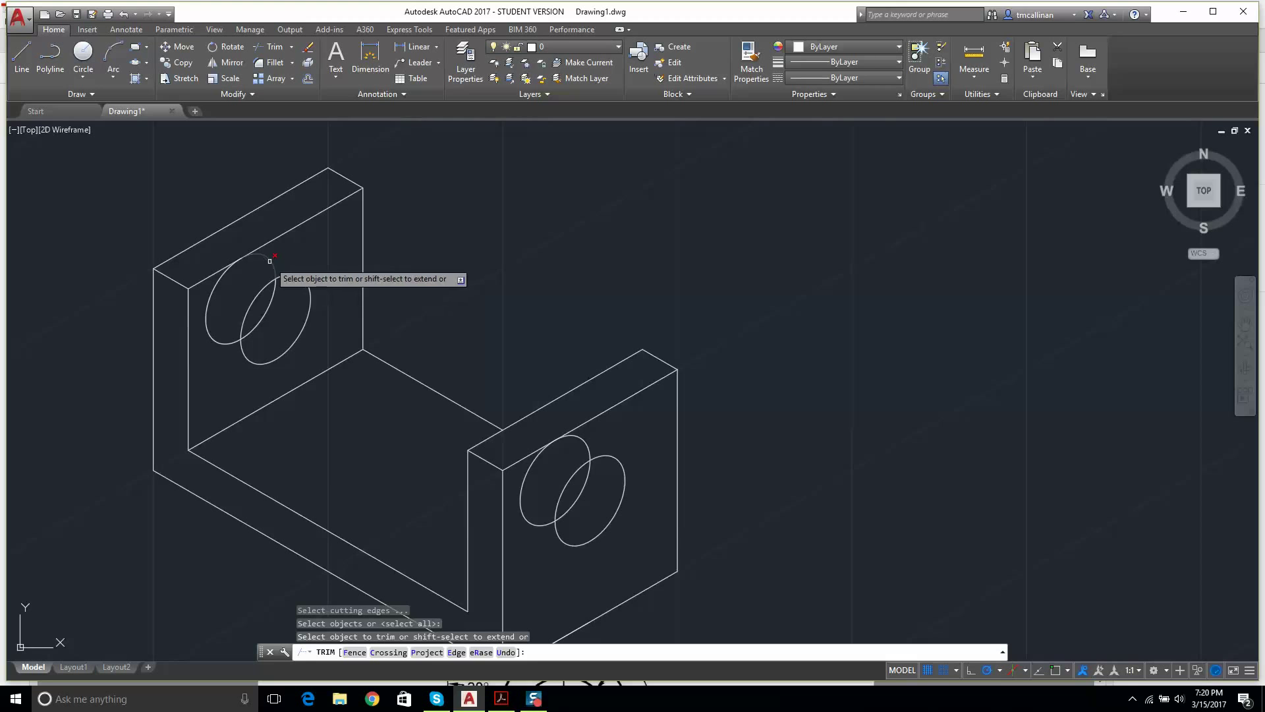
left_click(211, 290)
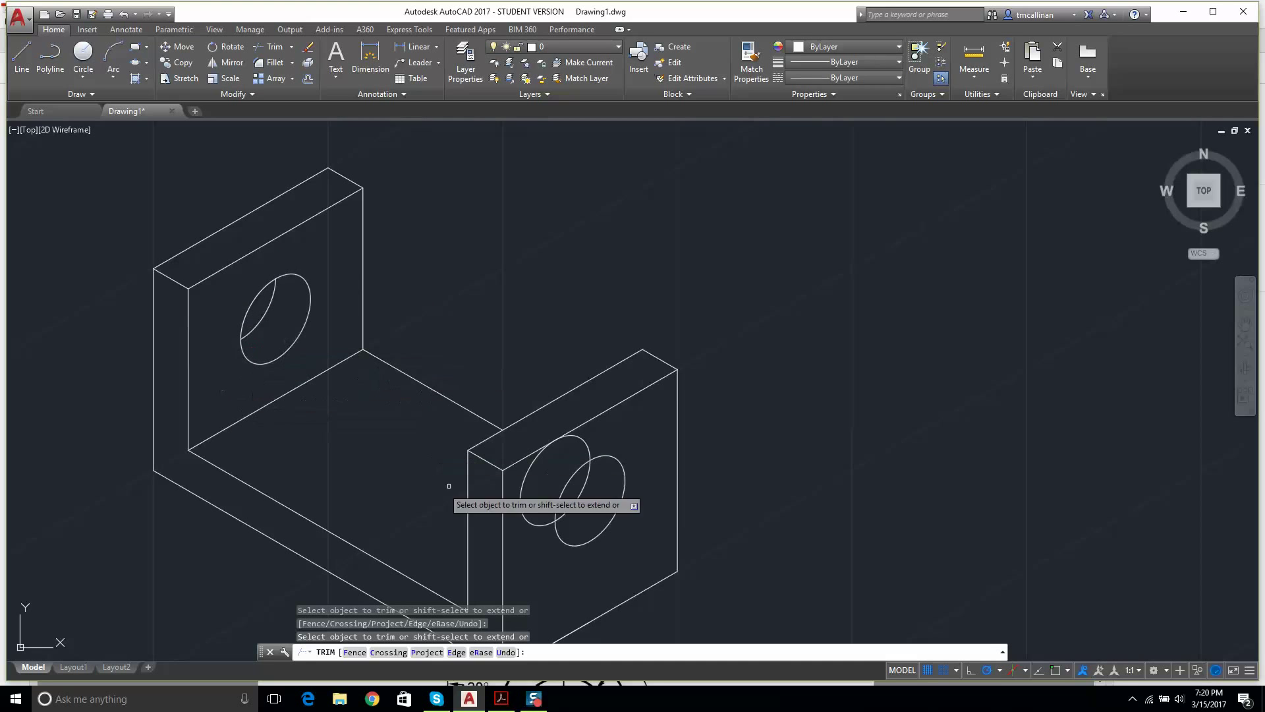
left_click(526, 478)
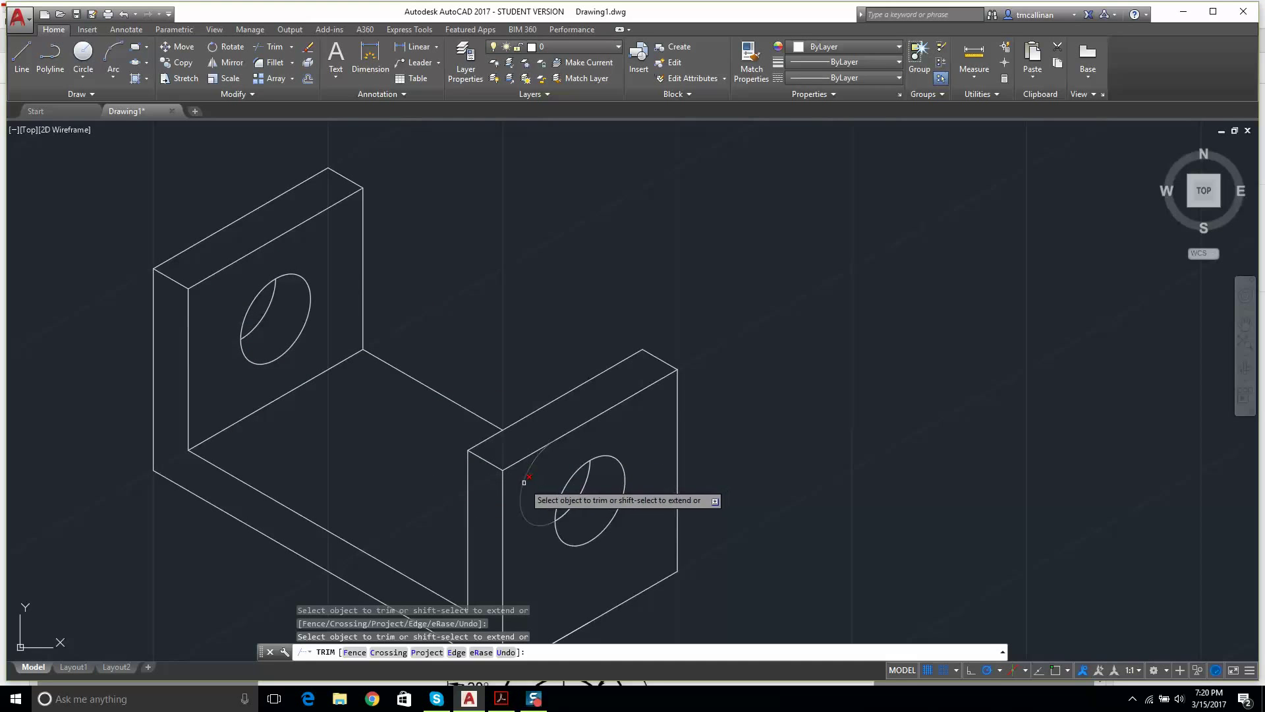
key("Escape")
key("Escape")
key("Escape")
Step: Turn off isometric drafting by setting ISODRAFT back to Orthographic
scroll(693, 438, "down", 4)
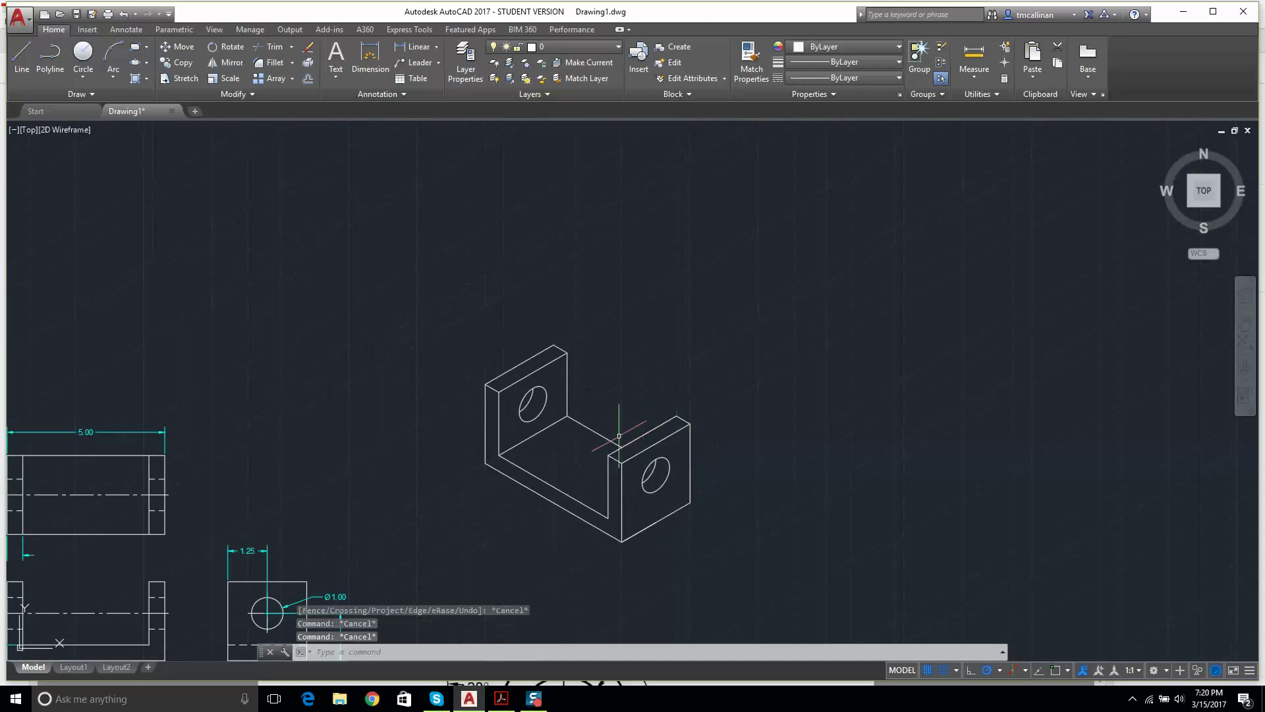
scroll(692, 422, "up", 2)
scroll(692, 414, "down", 3)
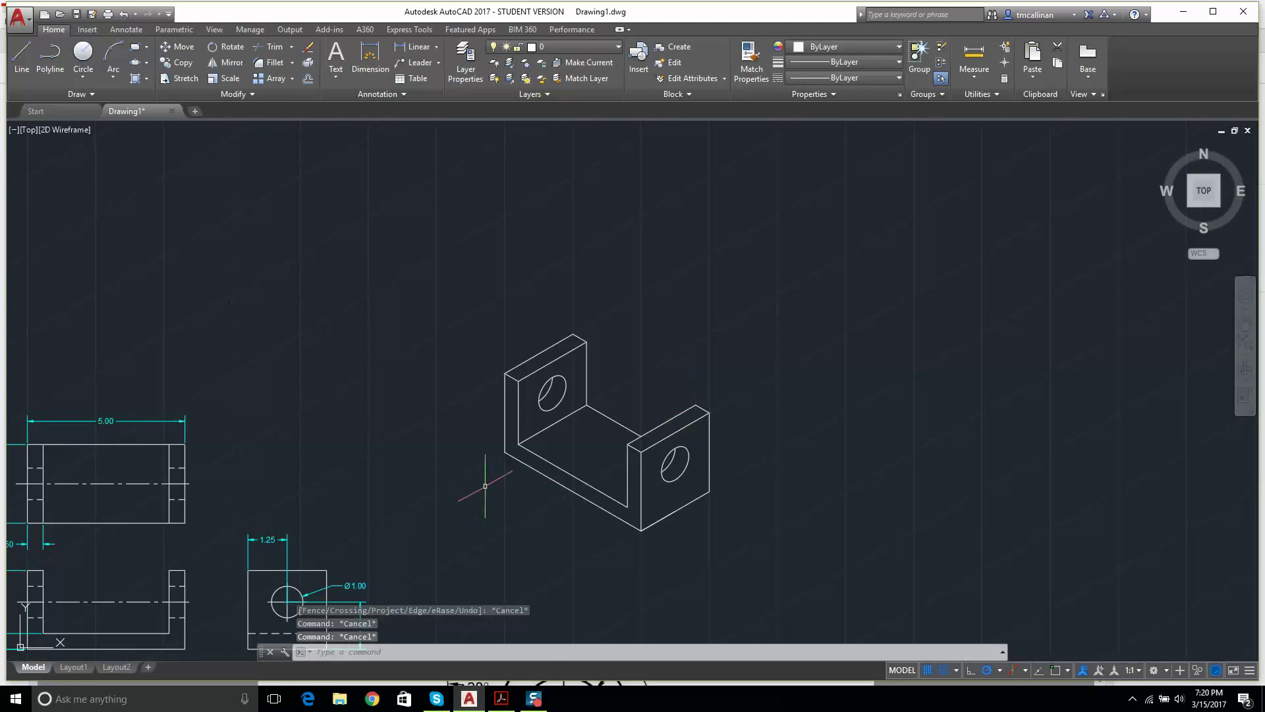
middle_click_drag(494, 480, 689, 354)
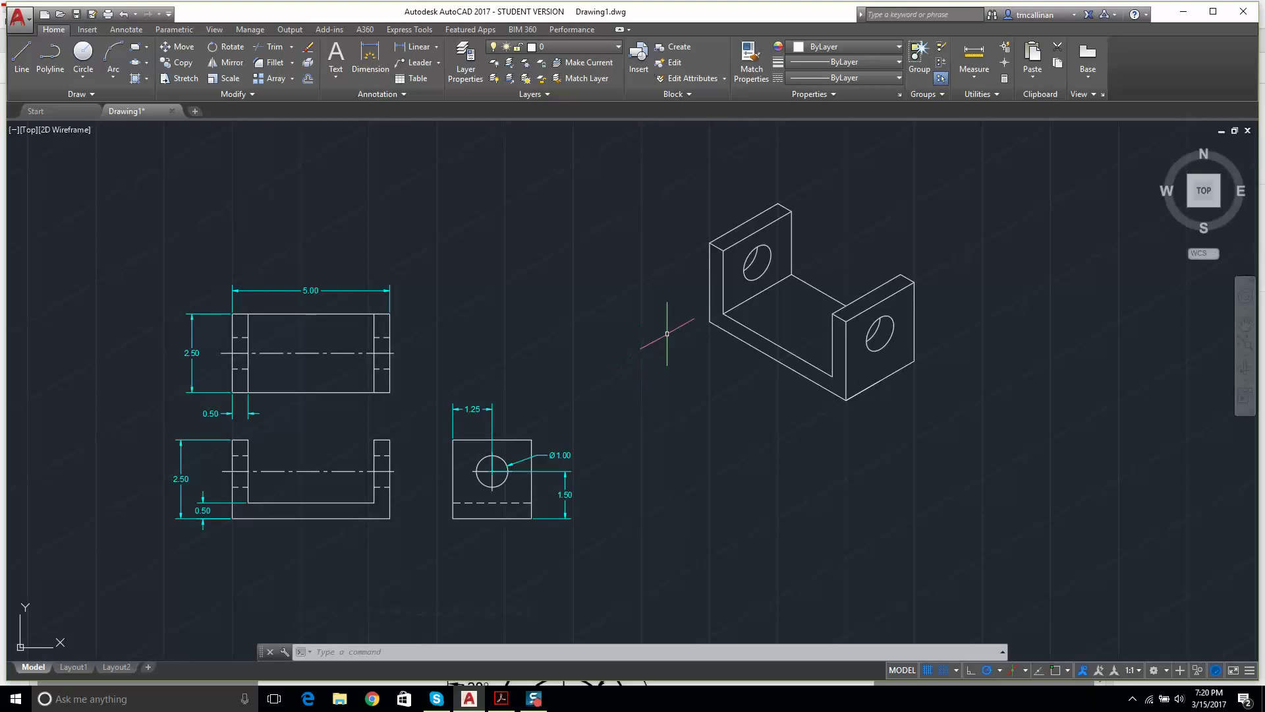
left_click(1067, 671)
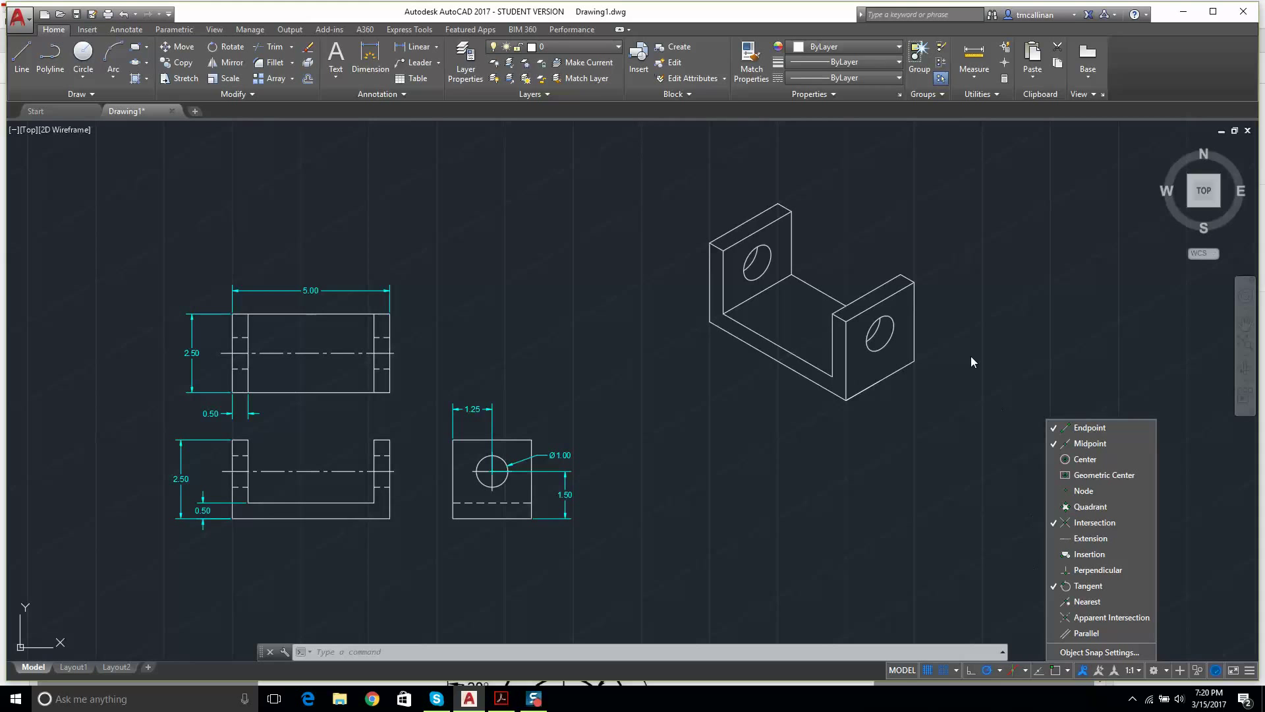
key("Escape")
key("Escape")
left_click(1018, 667)
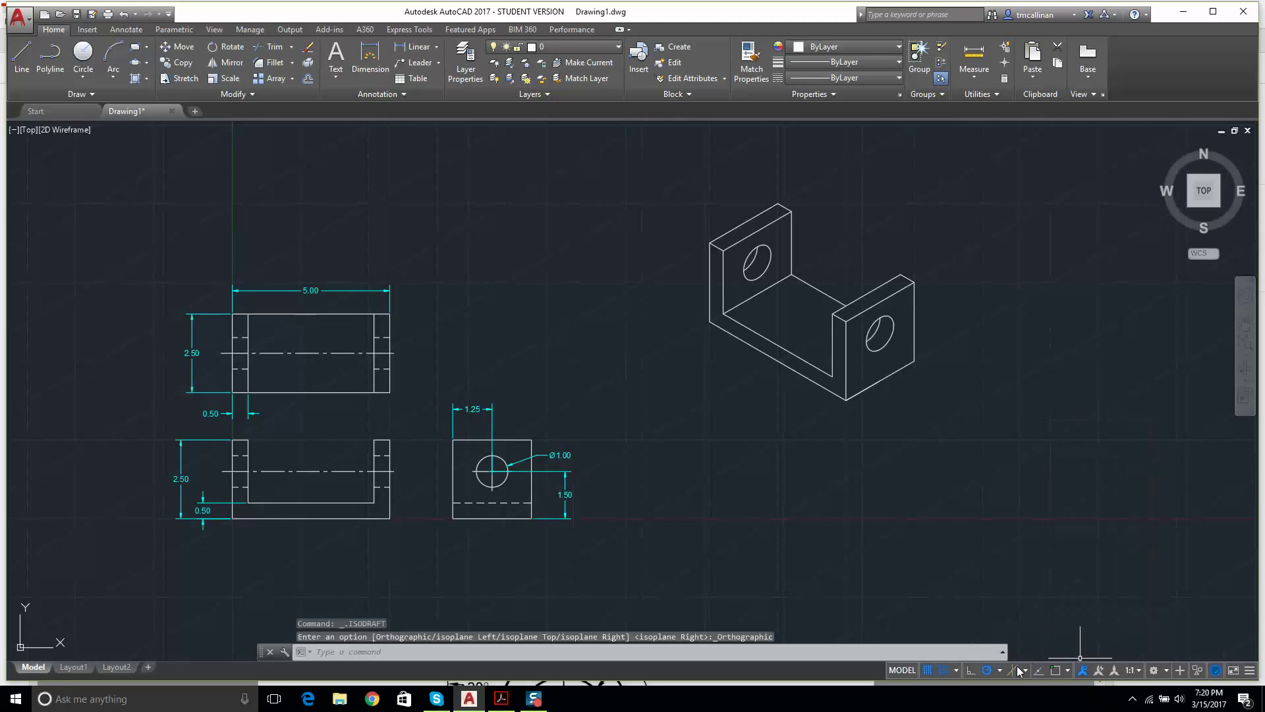
key("Escape")
scroll(899, 473, "down", 2)
scroll(652, 377, "up", 2)
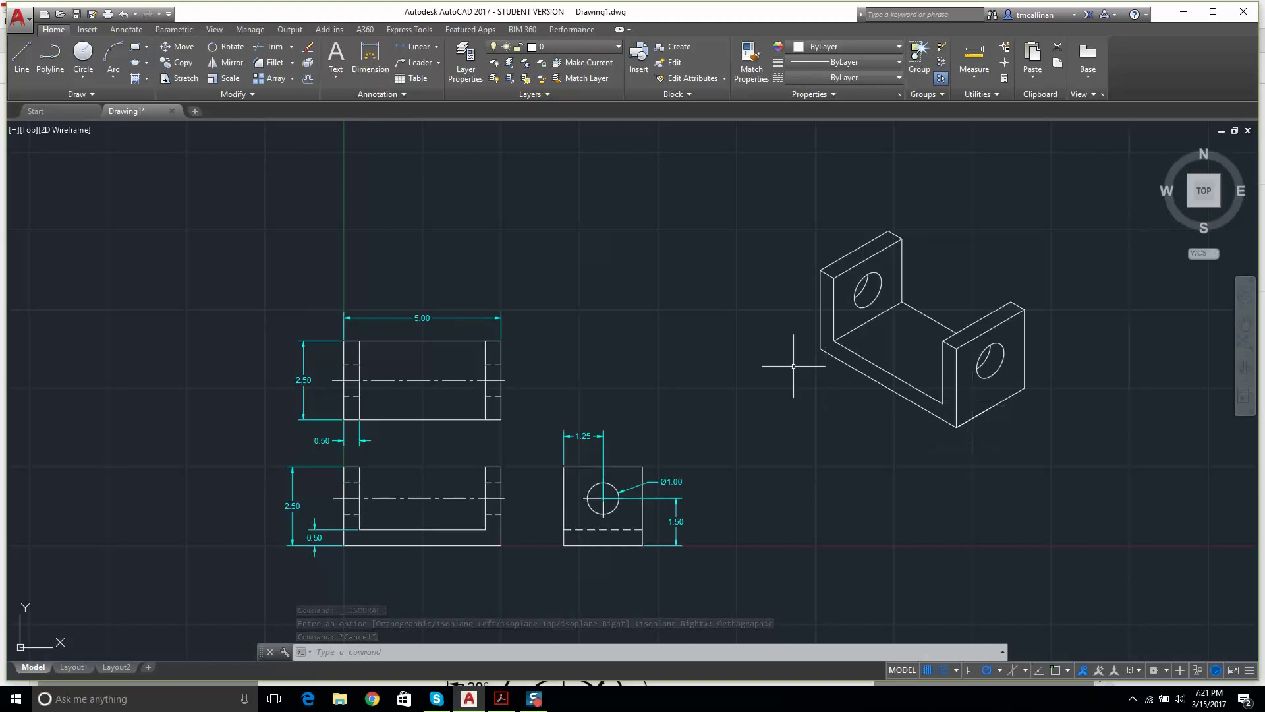
scroll(798, 367, "down", 2)
scroll(634, 369, "up", 2)
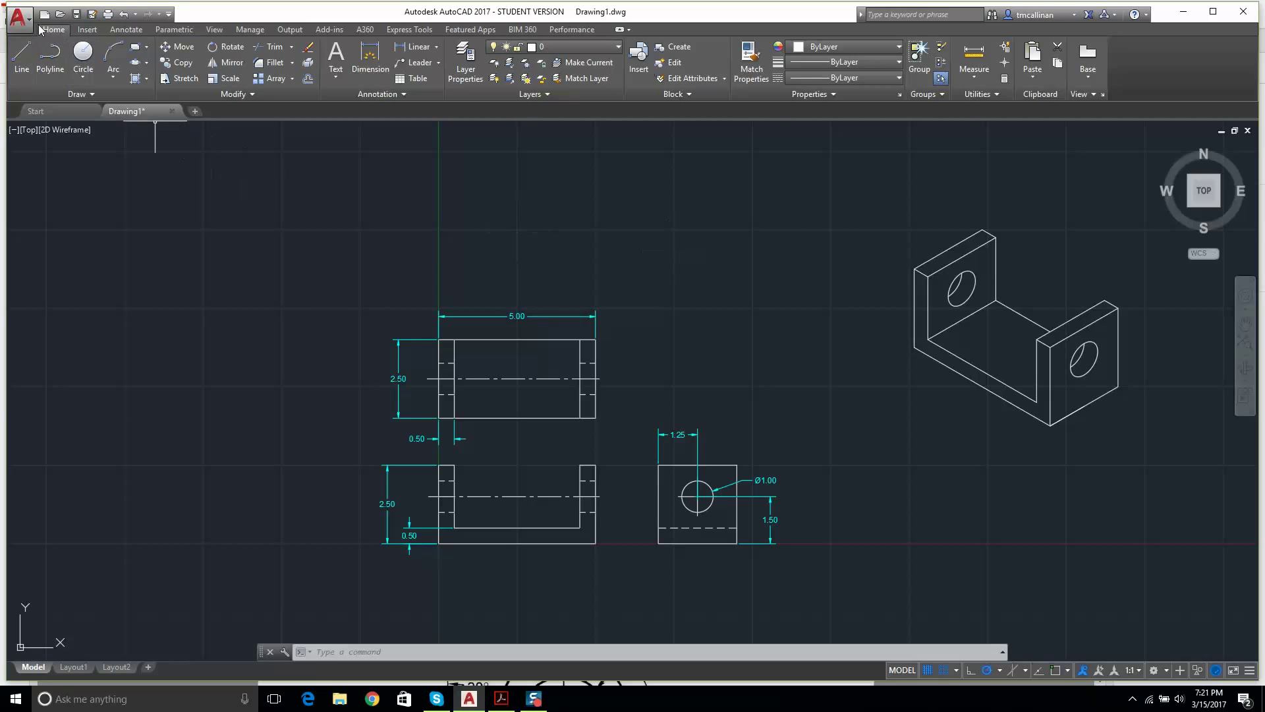
Step: Save the drawing as Lesson 4 in the VIDEOS folder
left_click(18, 19)
left_click(51, 181)
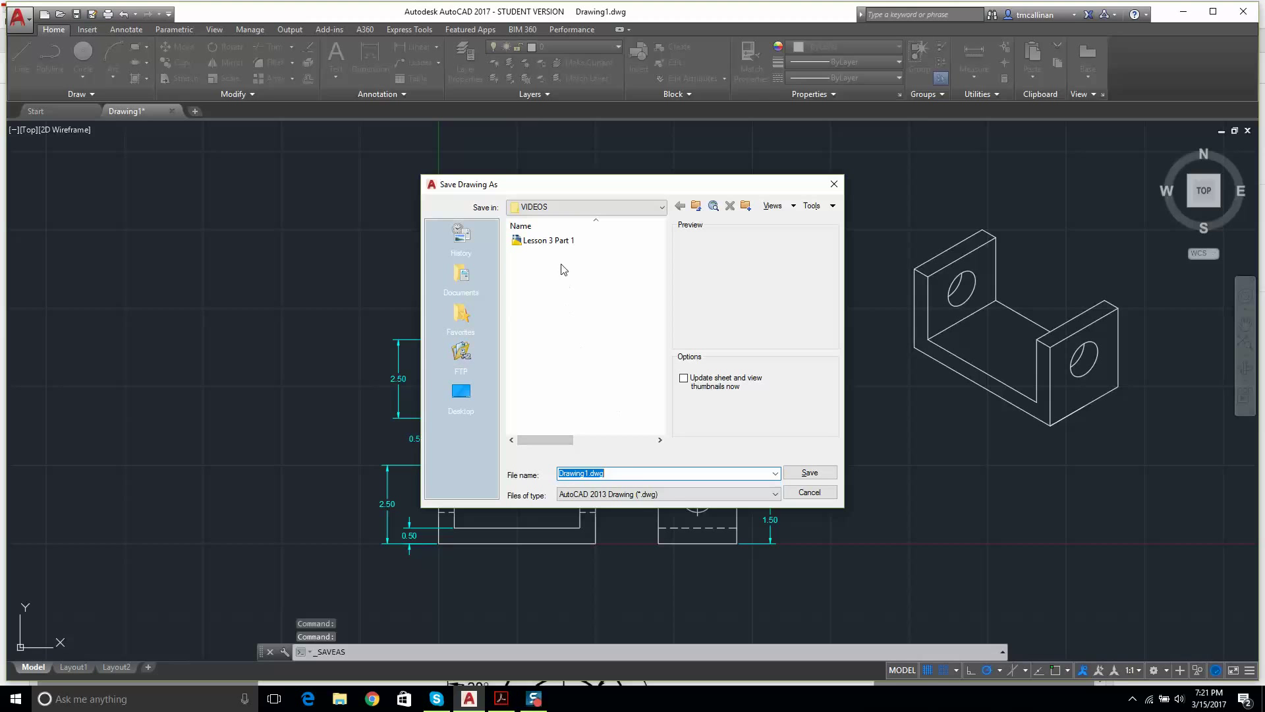
left_click(552, 241)
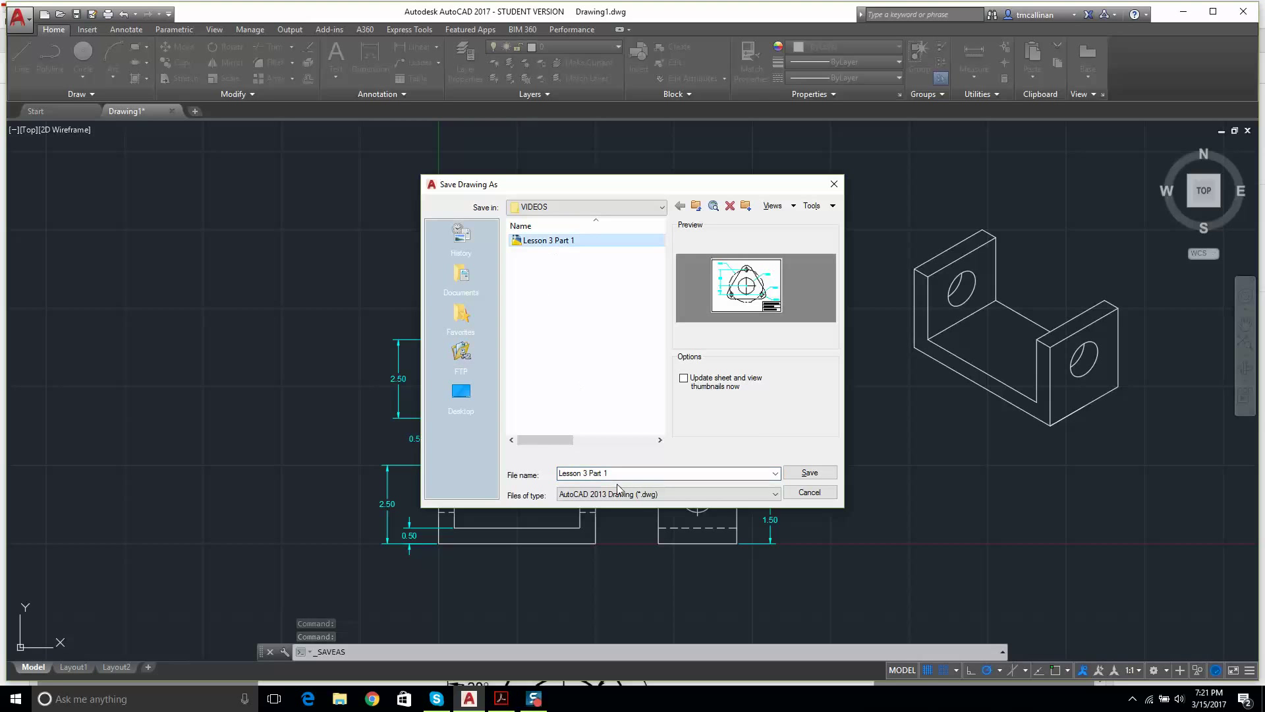
left_click(583, 470)
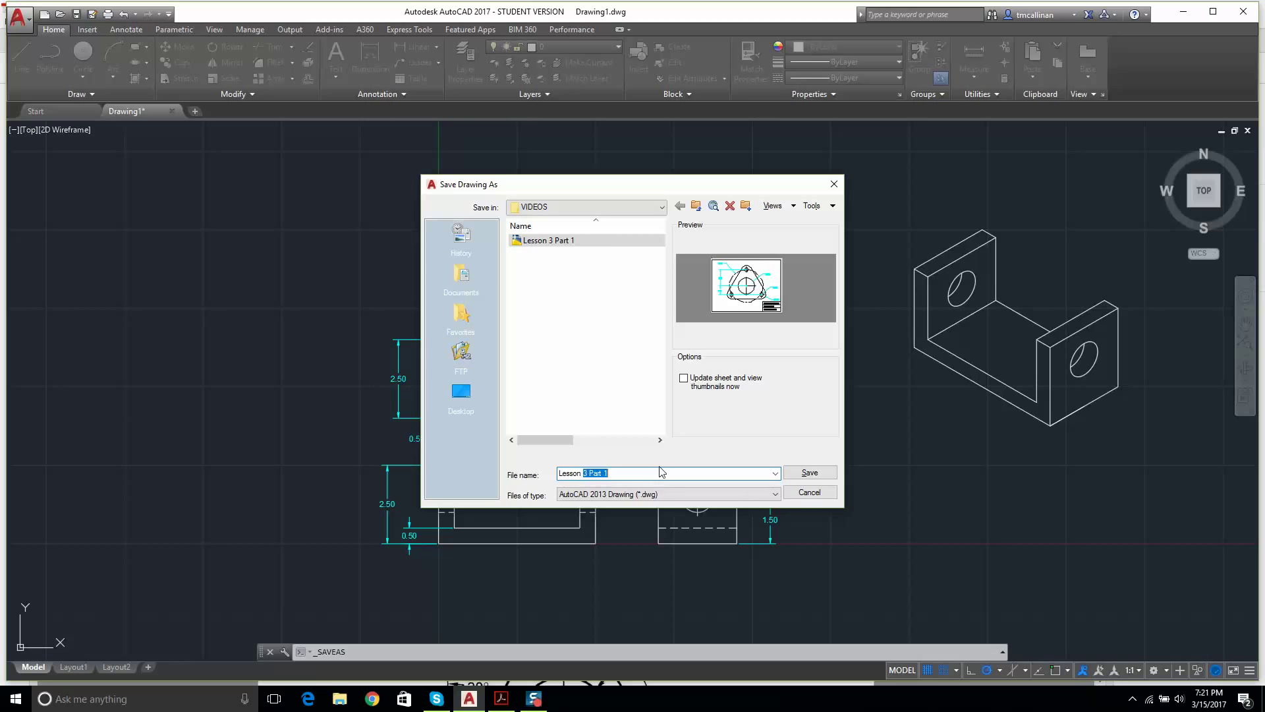
type("4")
left_click(809, 473)
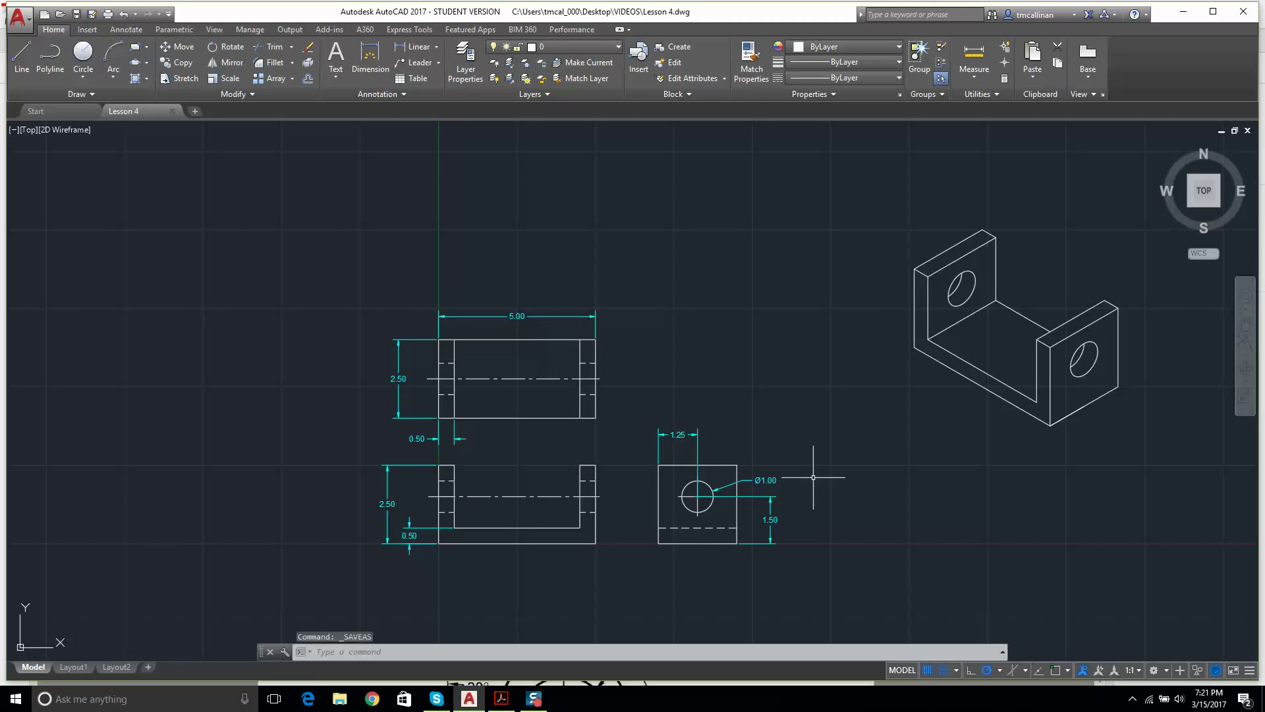
Step: Open Layout1 and erase the default viewport from its sheet
left_click(67, 667)
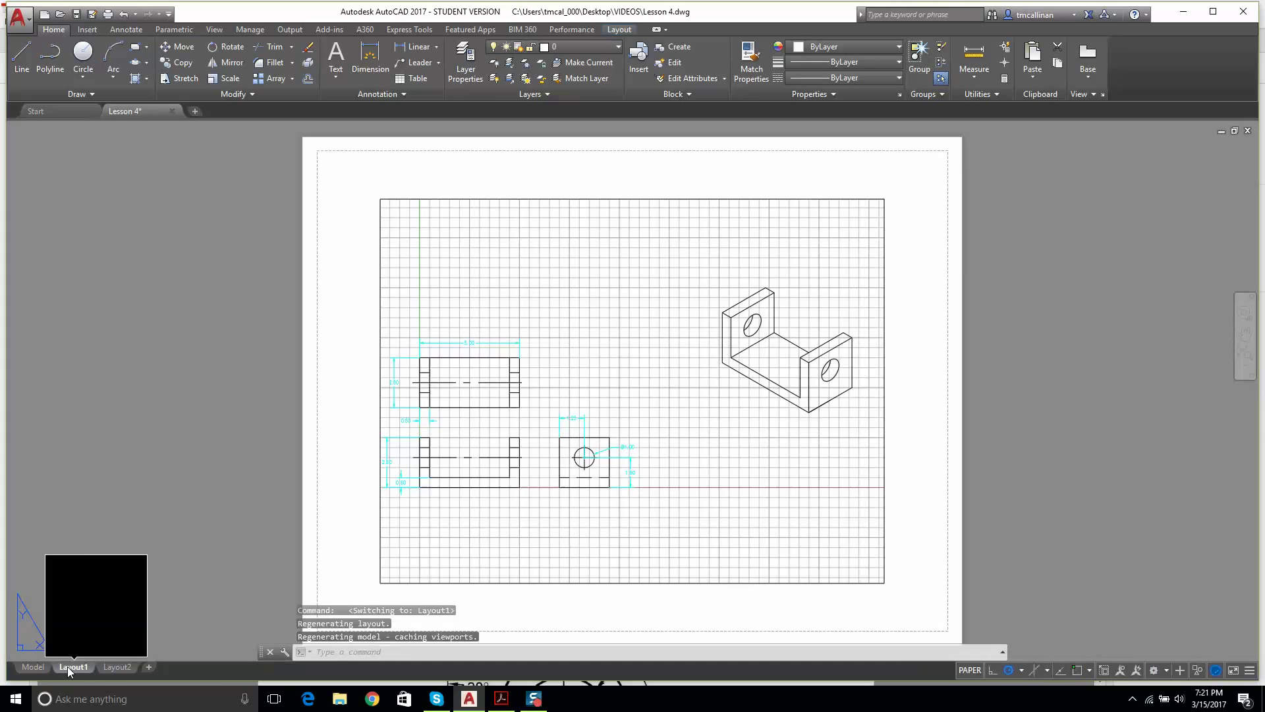
scroll(559, 466, "down", 2)
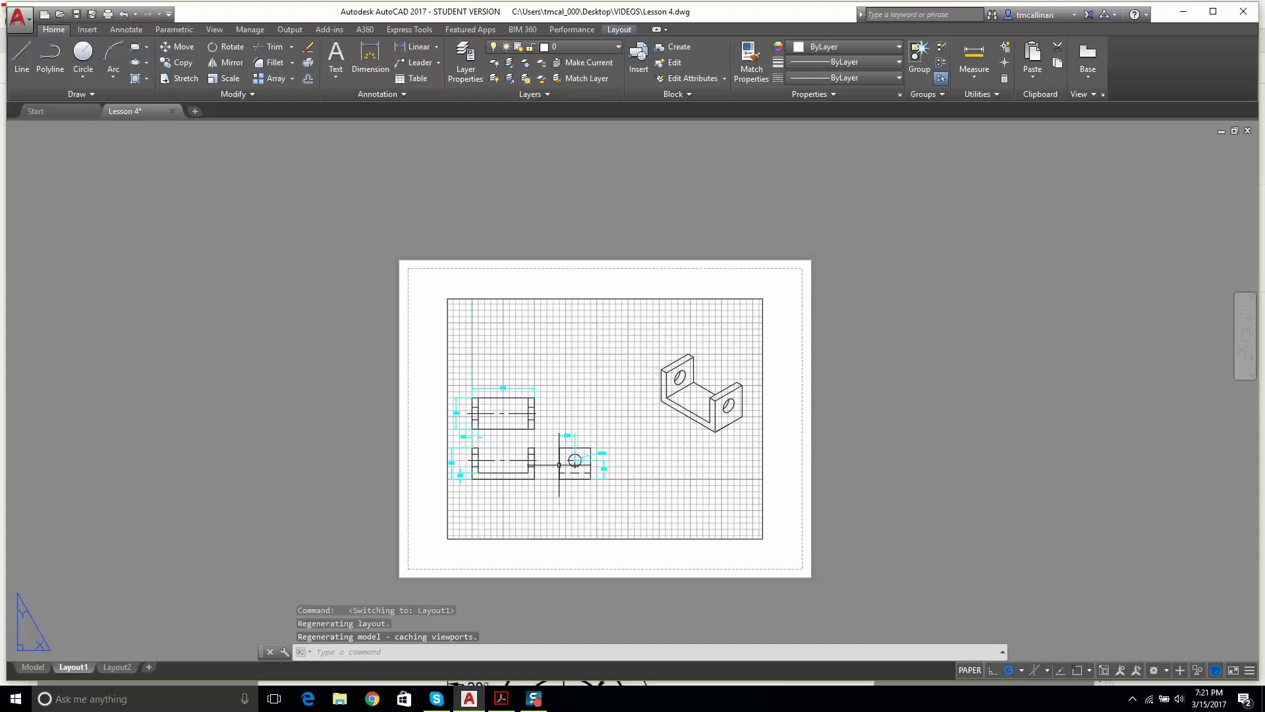
left_click(574, 539)
key("Delete")
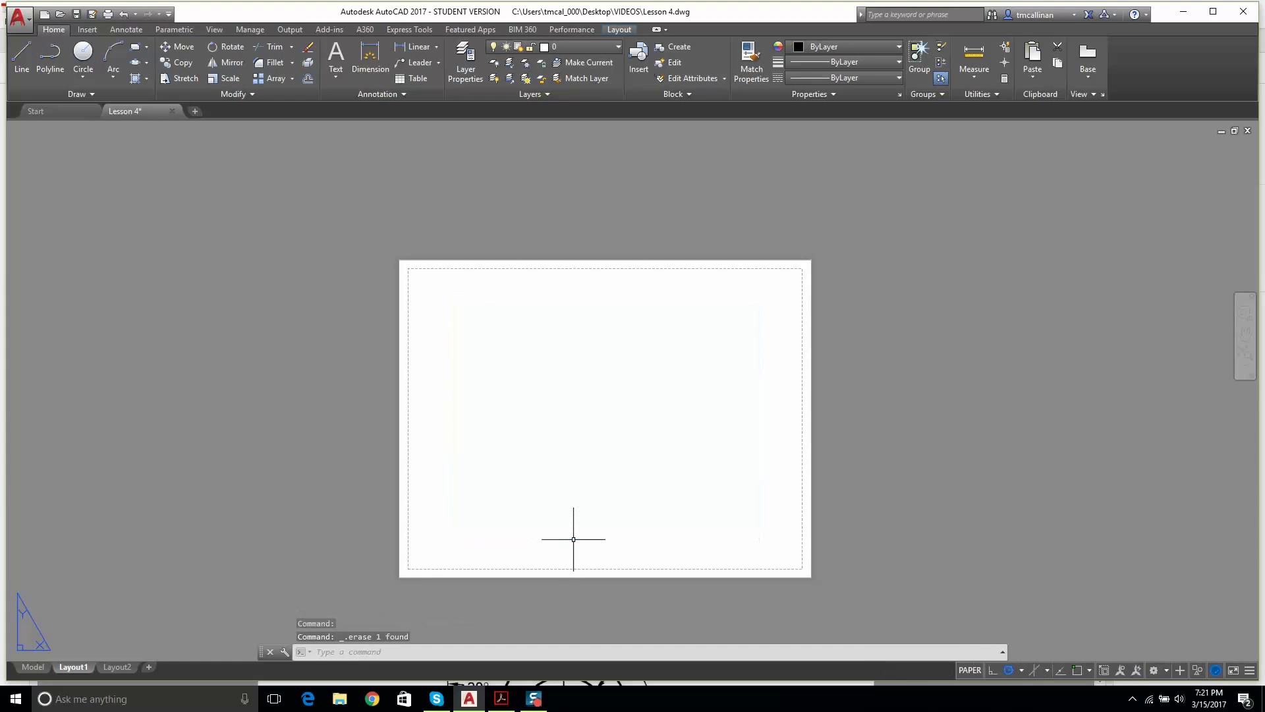
Step: Compare the Layout1 paper sheet with the finished views in model space, ending on Layout1
scroll(675, 455, "up", 1)
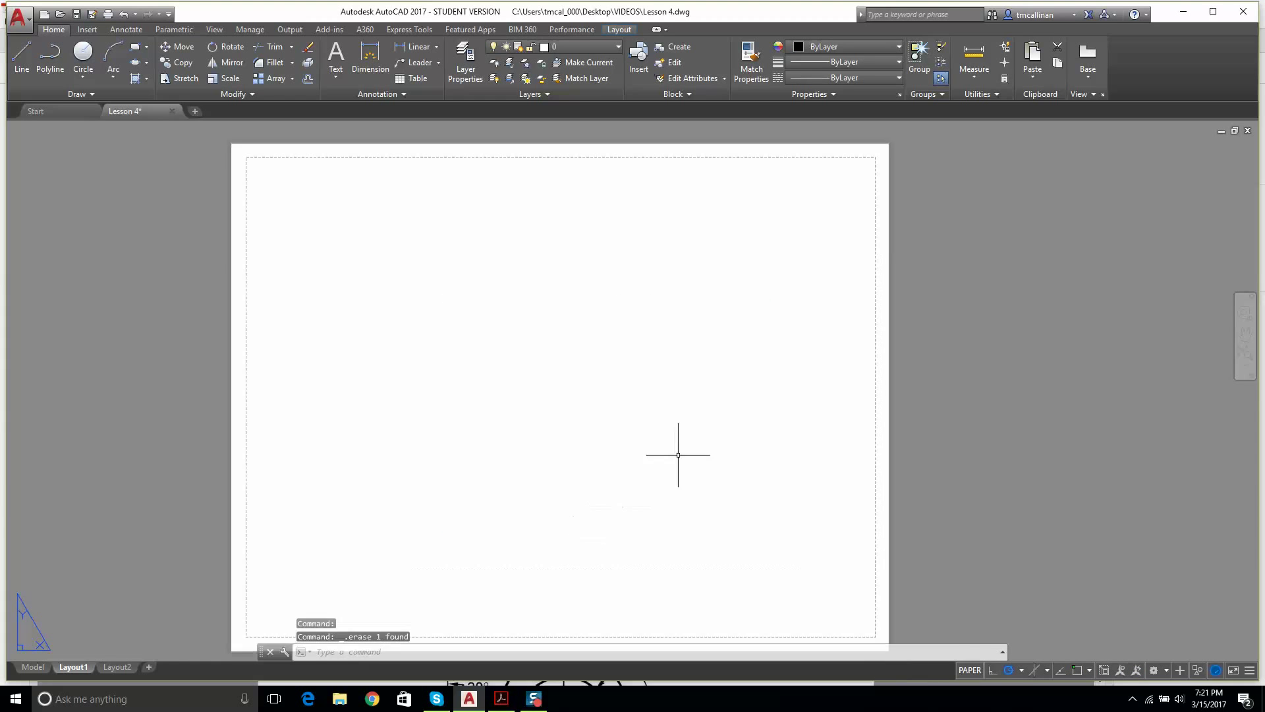
scroll(627, 395, "down", 1)
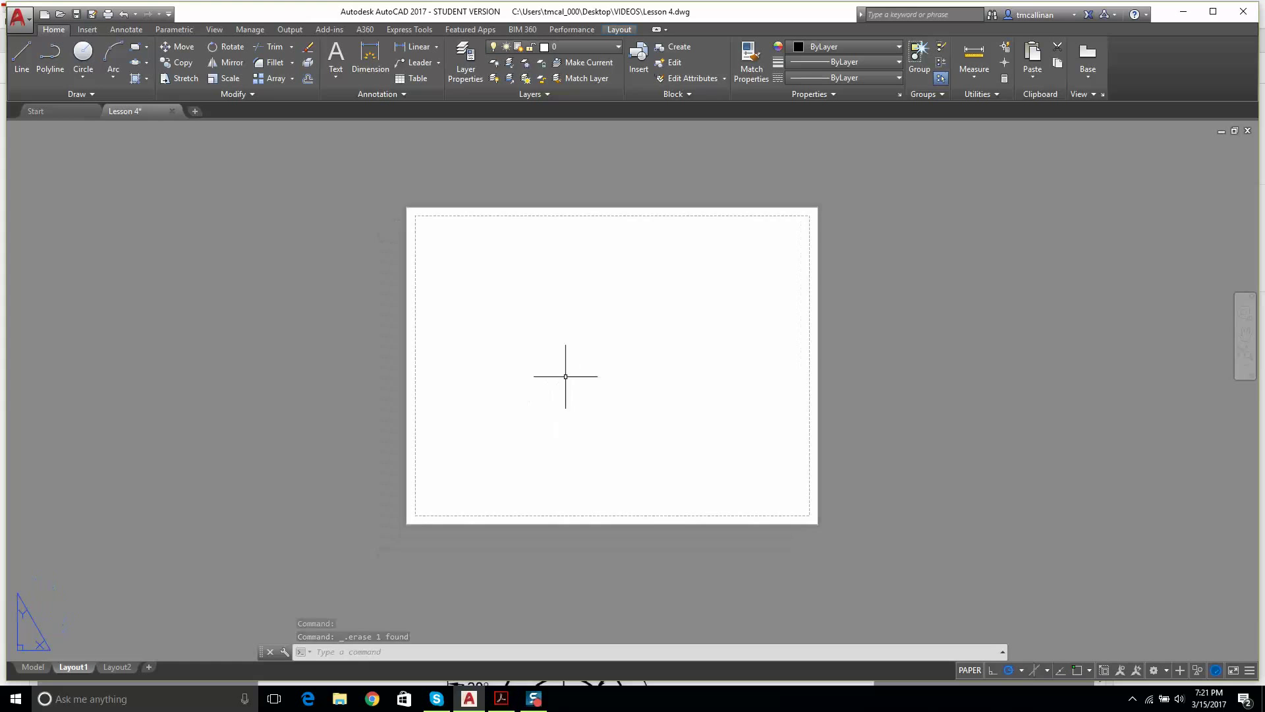
scroll(484, 458, "up", 1)
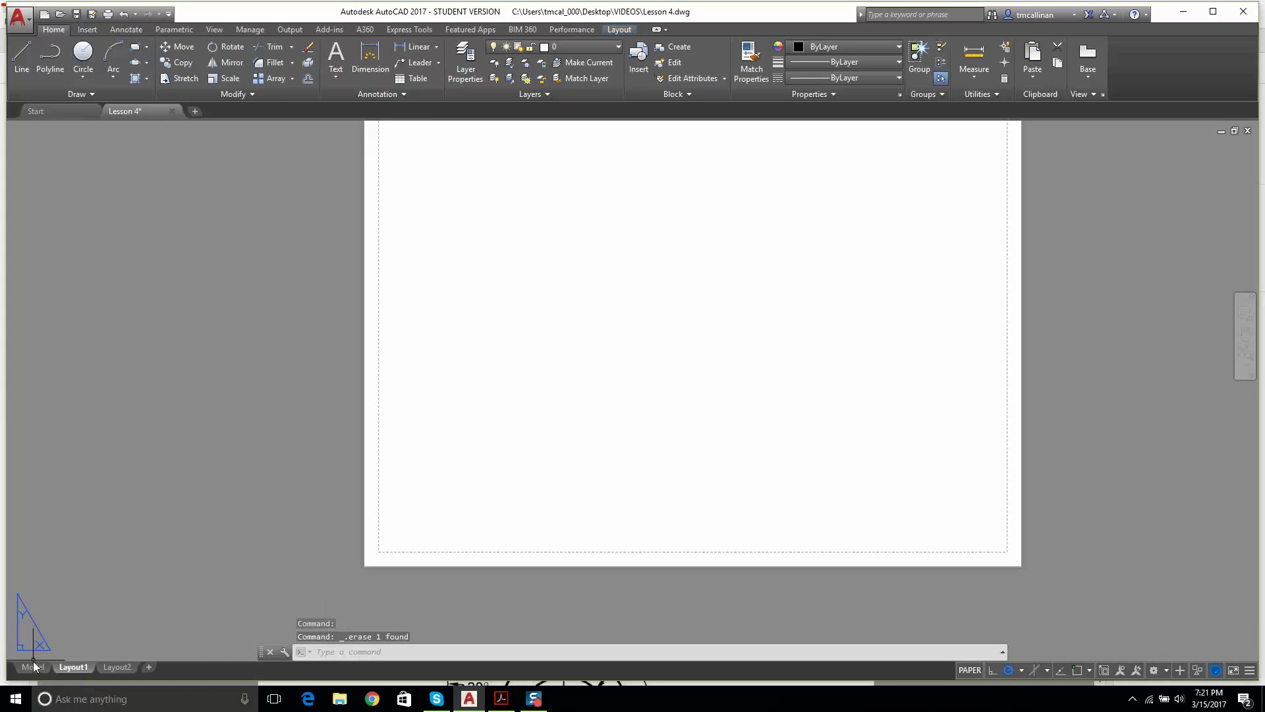
left_click(32, 667)
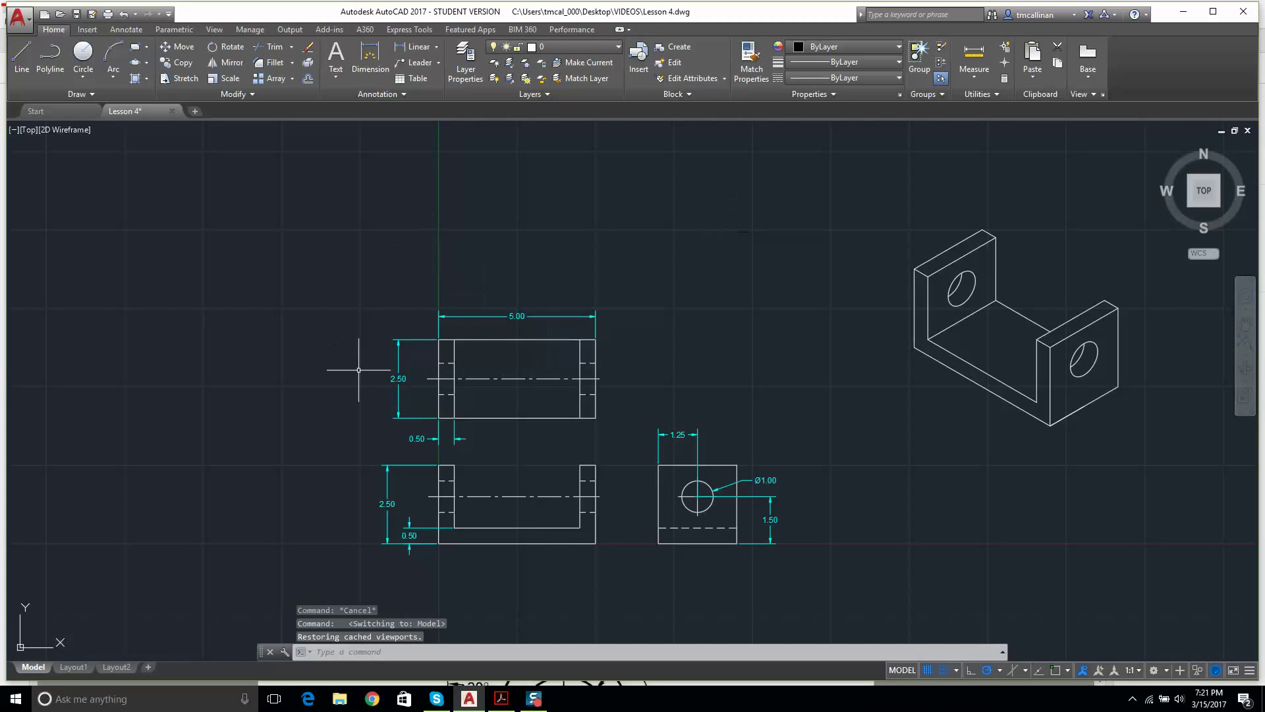
left_click(74, 667)
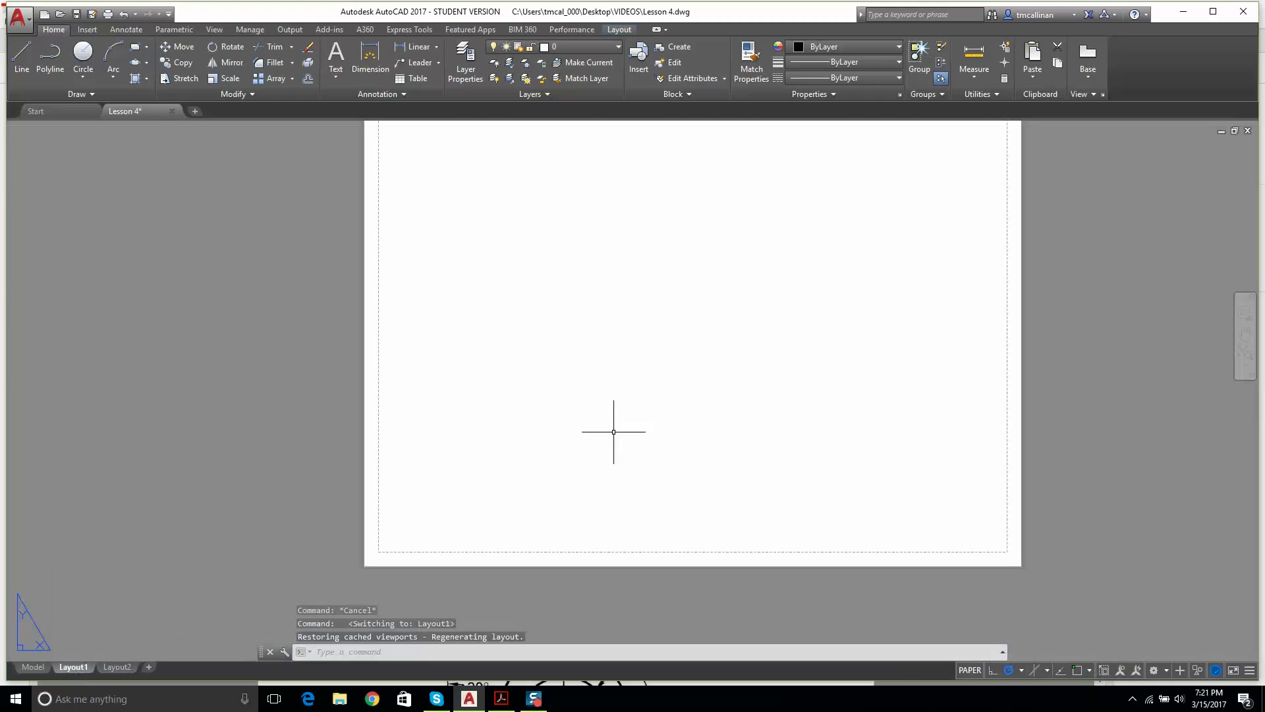
left_click(33, 667)
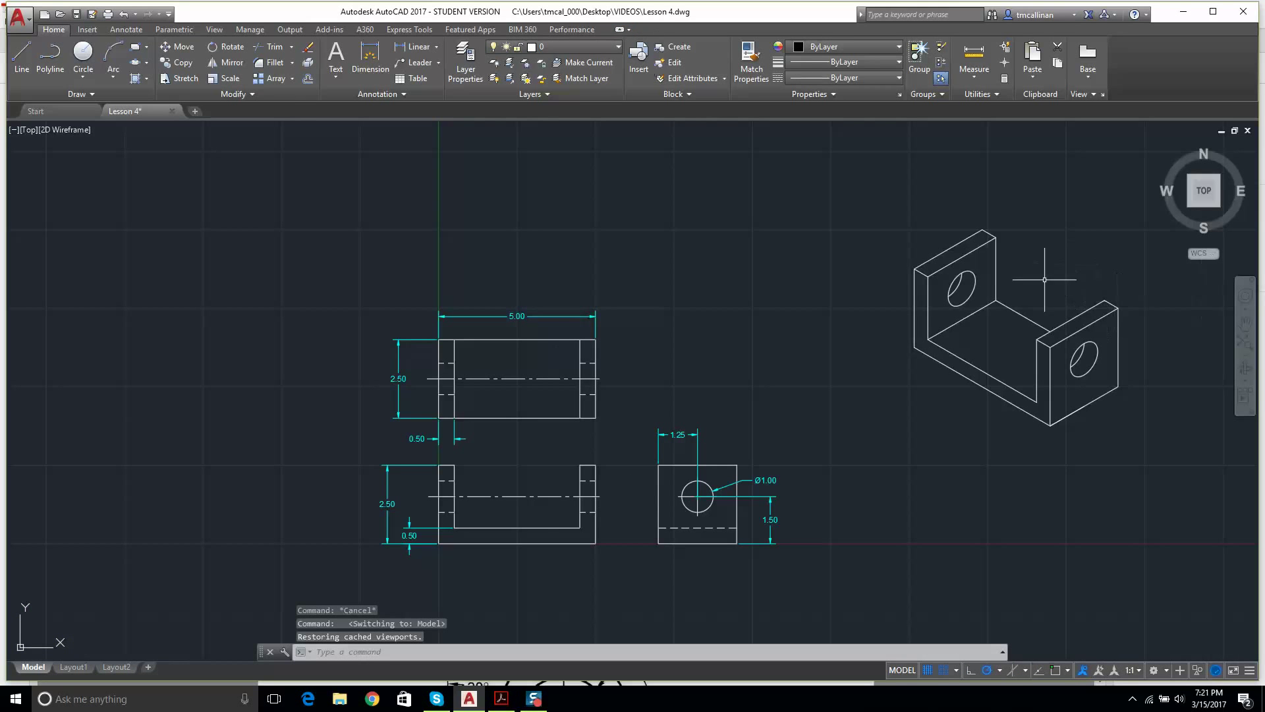
left_click(66, 667)
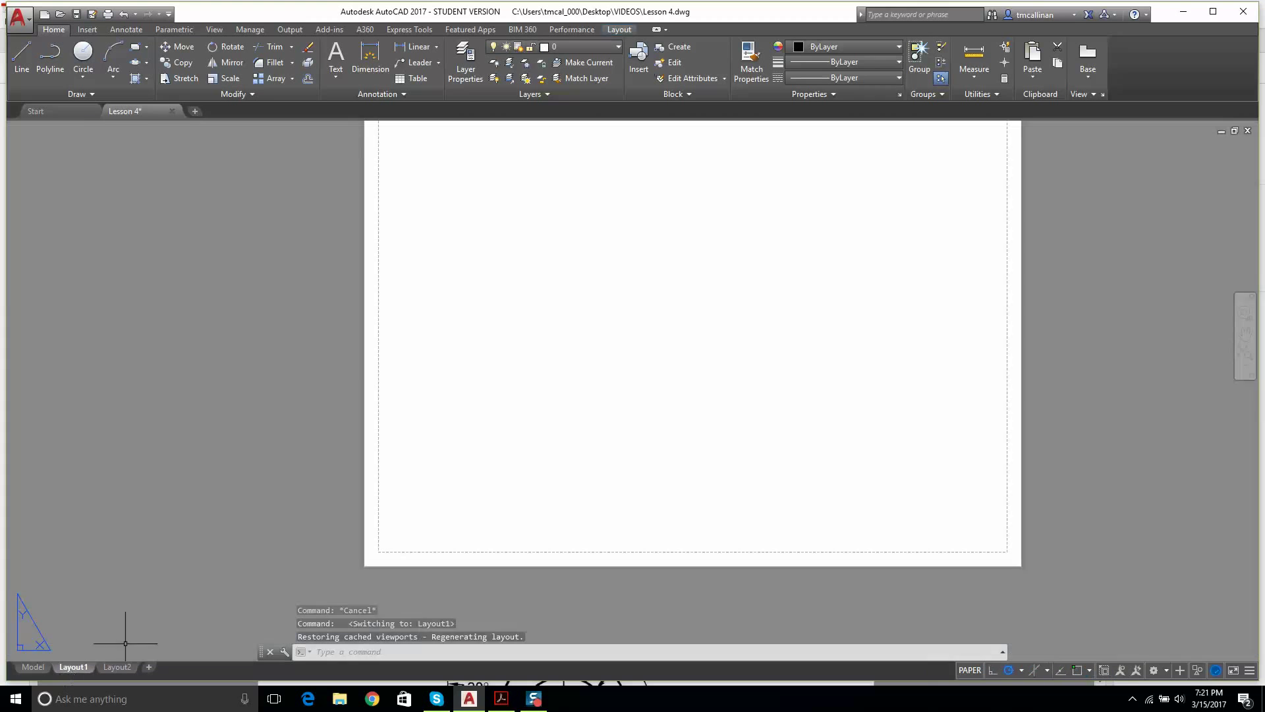
scroll(706, 354, "down", 2)
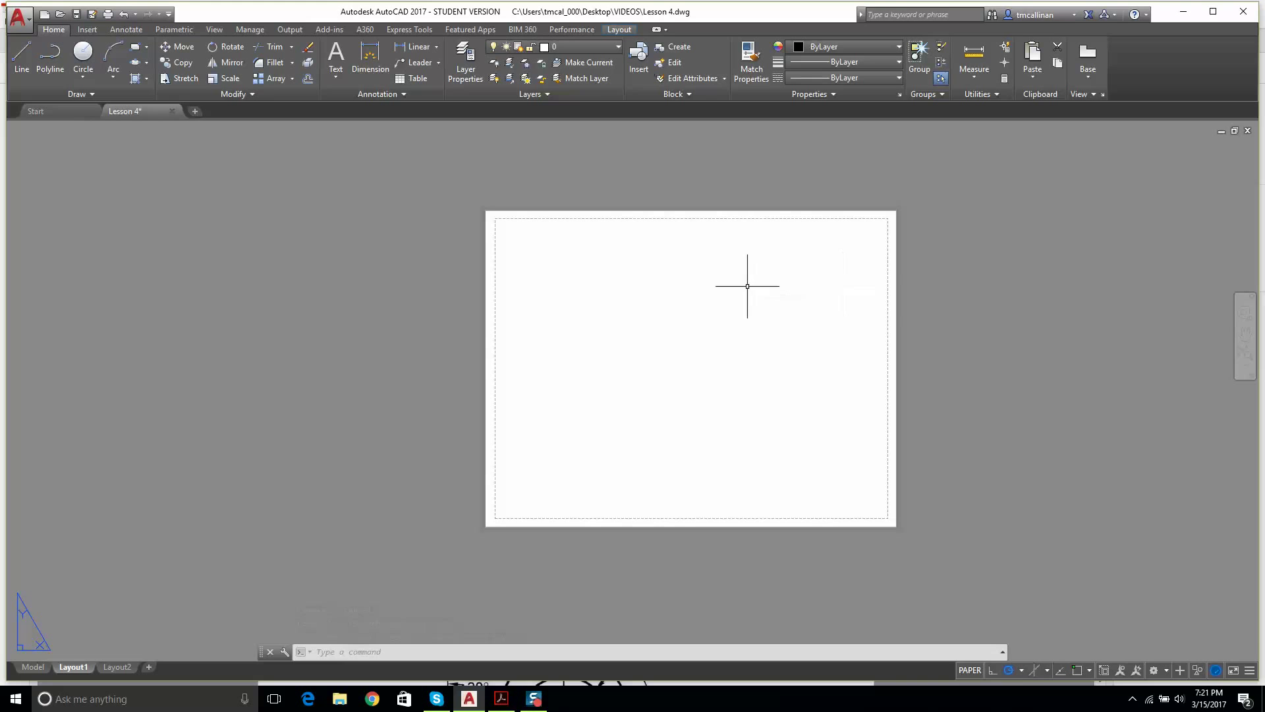
Step: Set the layout's snap spacing to 0.25
left_click(135, 44)
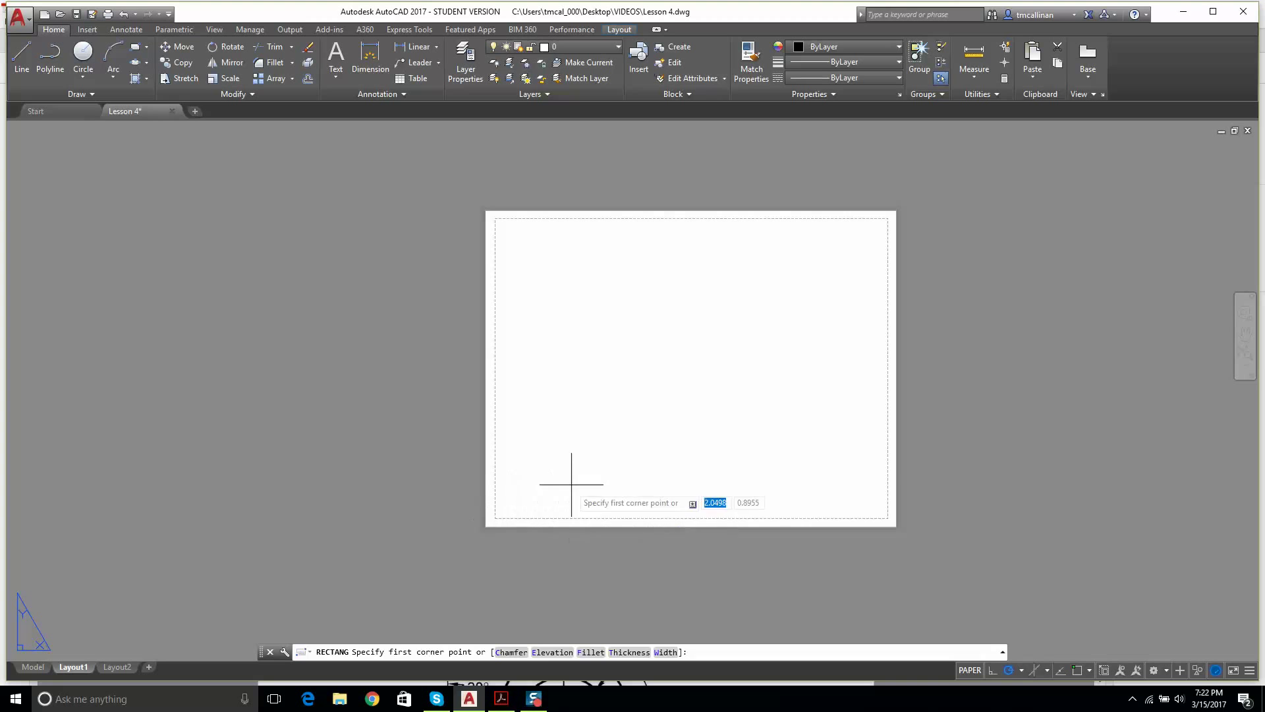
key("Escape")
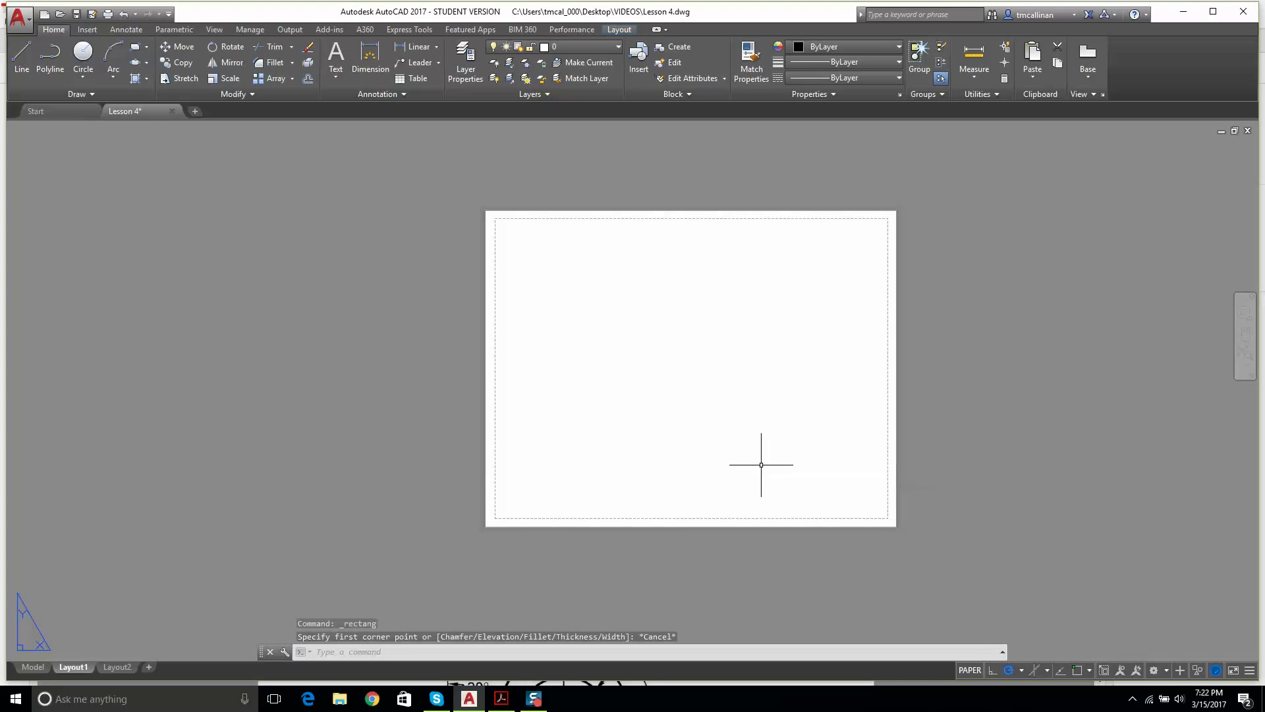
key("Return")
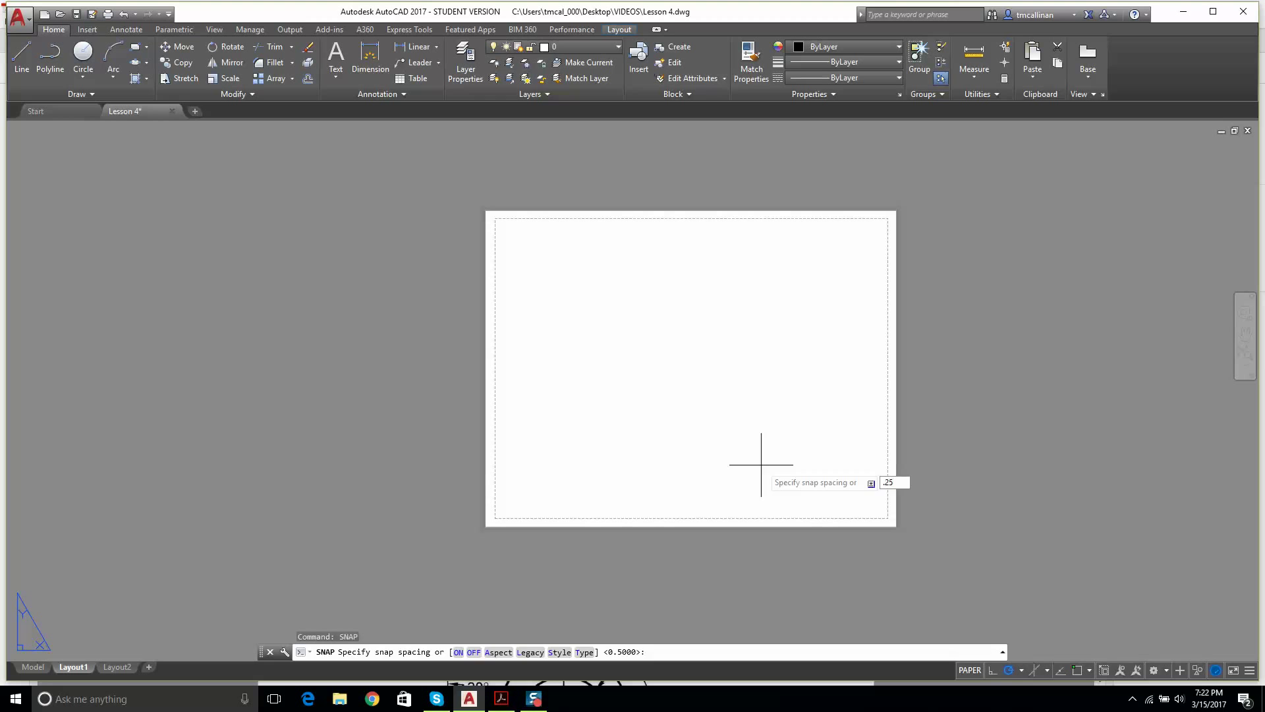
key("Return")
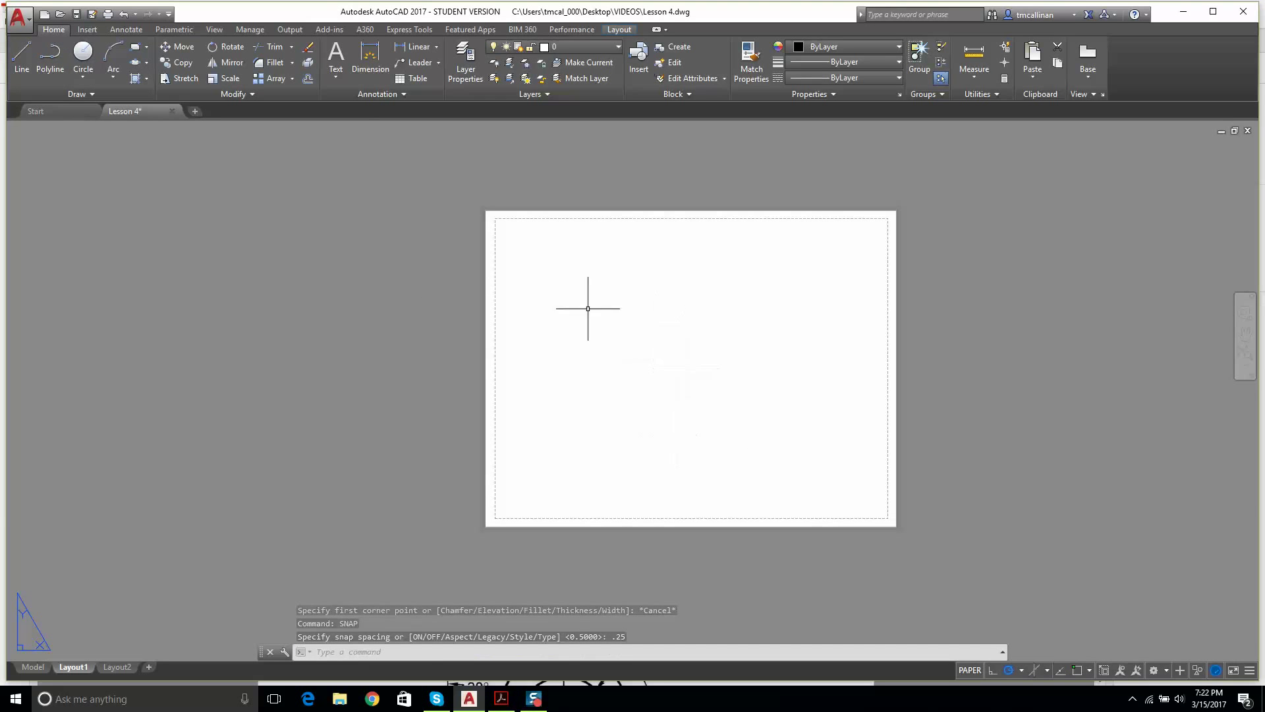
Step: Draw a rectangular border about 10.5 by 8 along the printable-area margin of the Layout1 sheet
left_click(133, 53)
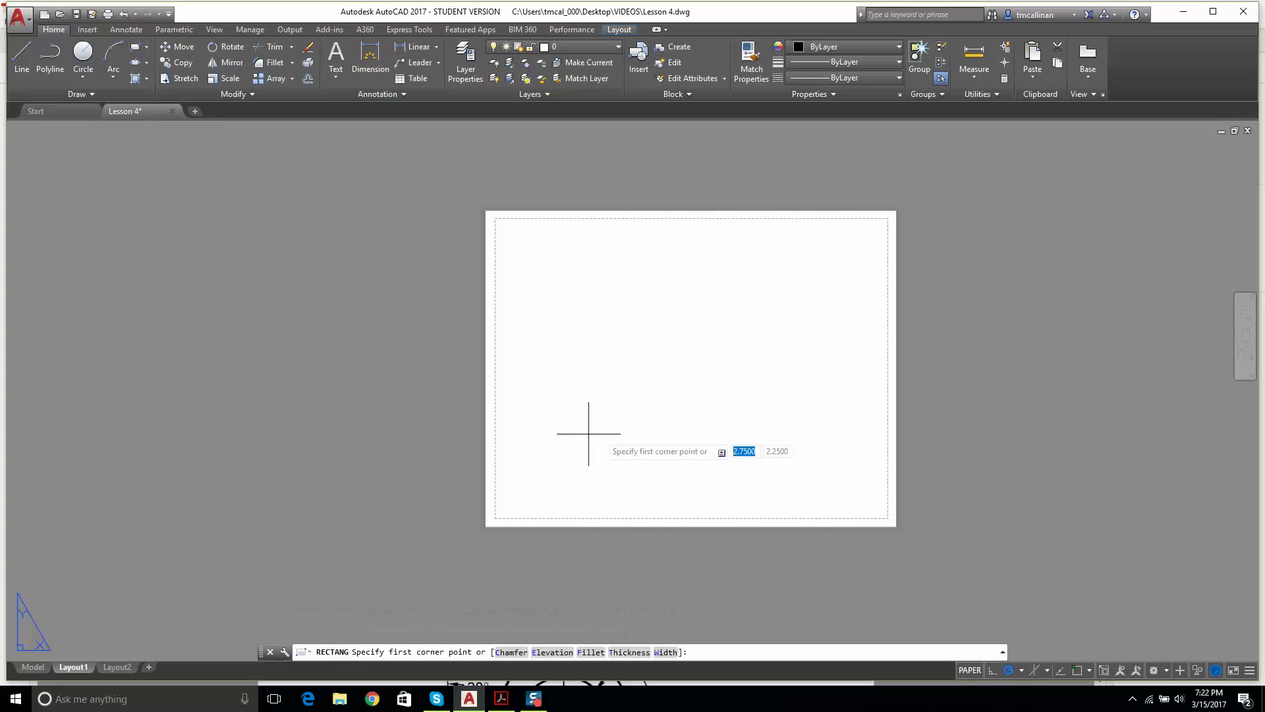
scroll(580, 429, "up", 2)
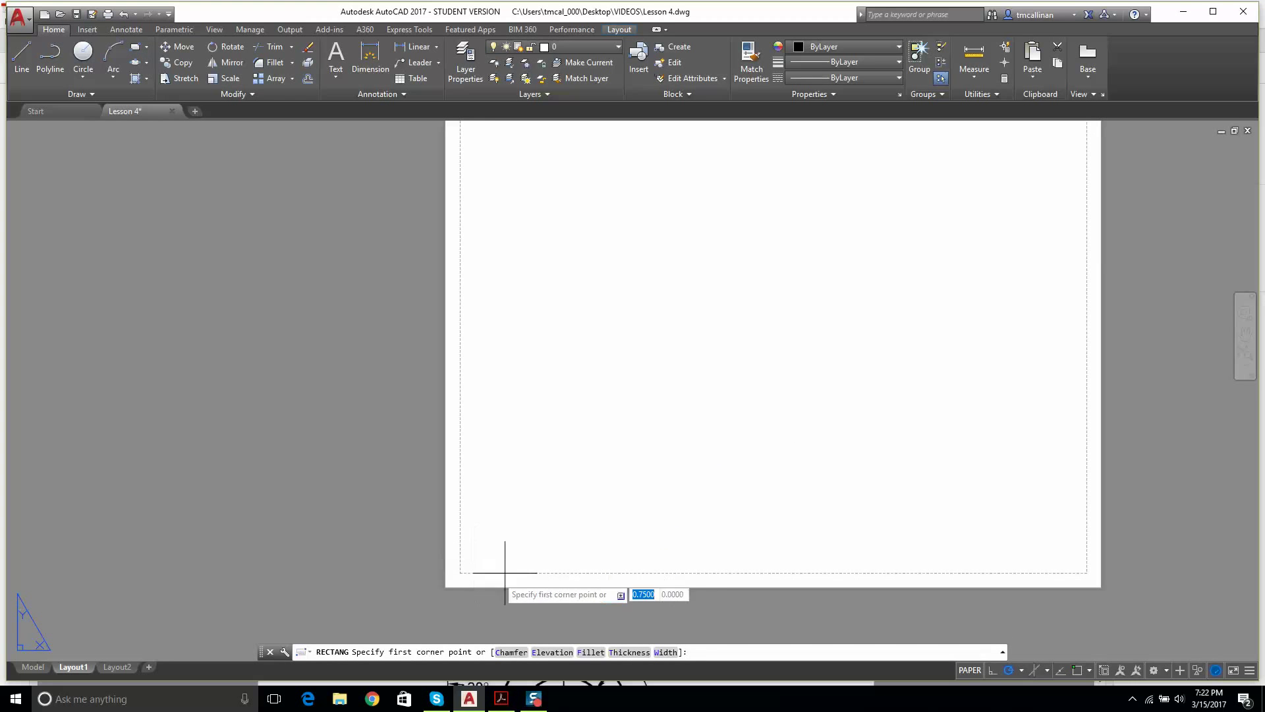
left_click(474, 573)
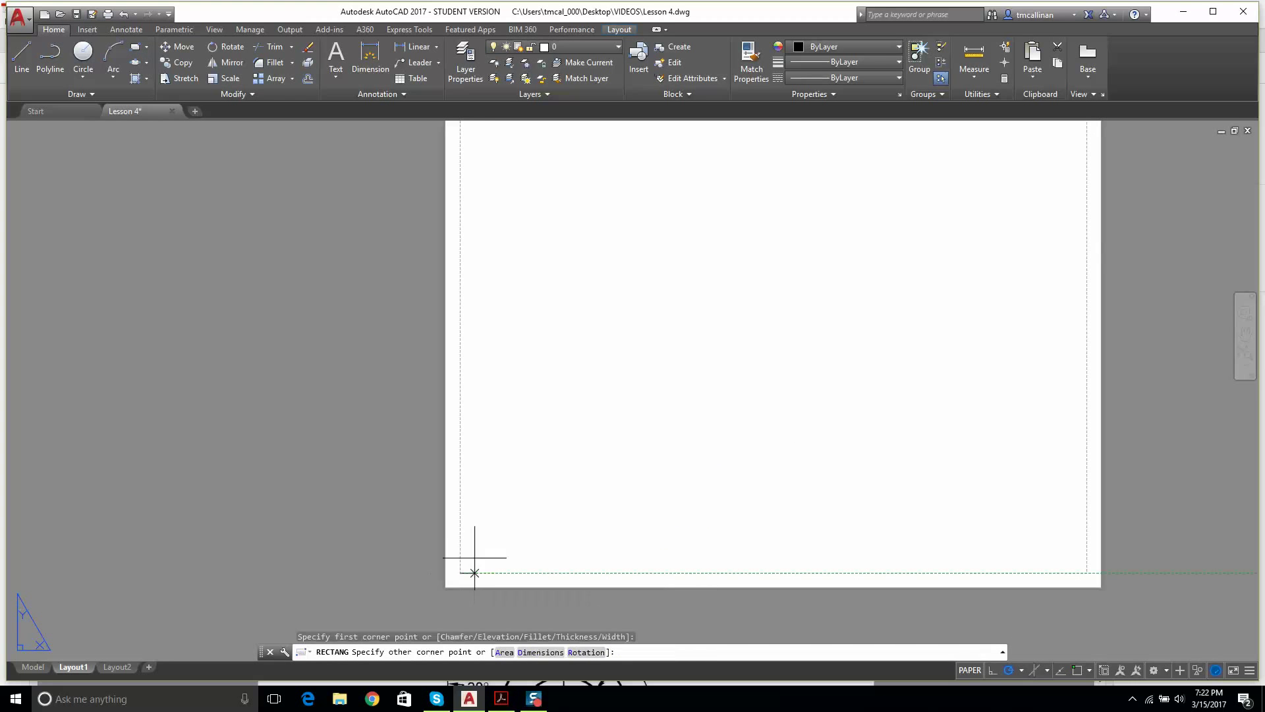
scroll(520, 528, "down", 5)
scroll(659, 435, "up", 2)
scroll(686, 425, "up", 2)
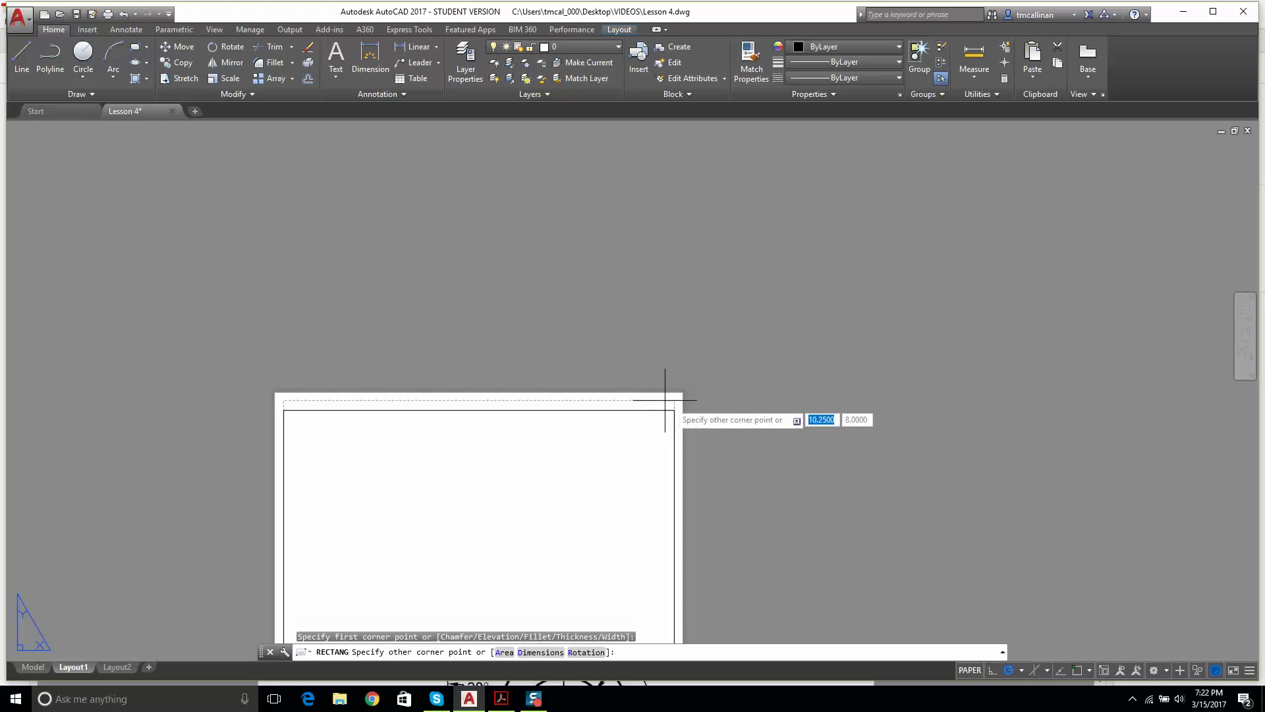
left_click(675, 402)
scroll(686, 409, "down", 4)
key("Escape")
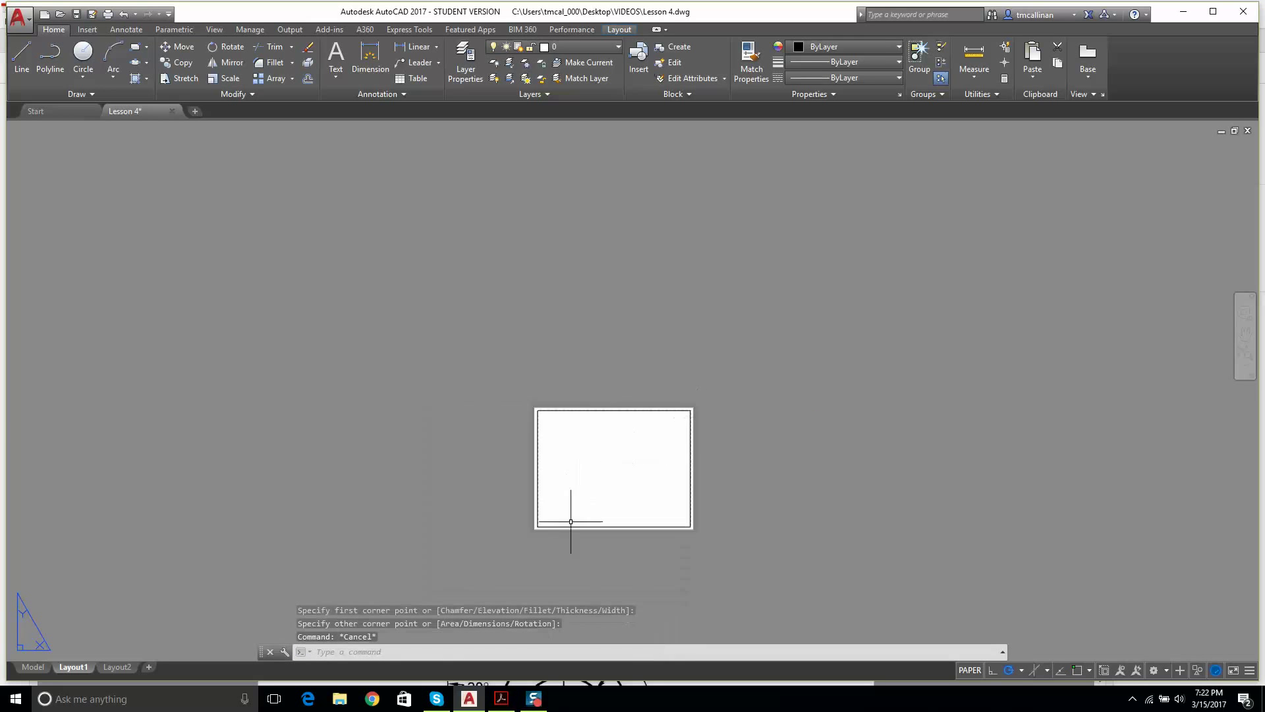
Step: Draw a horizontal title block line across the full width of the border, about 1.0 above its bottom edge
scroll(578, 498, "up", 6)
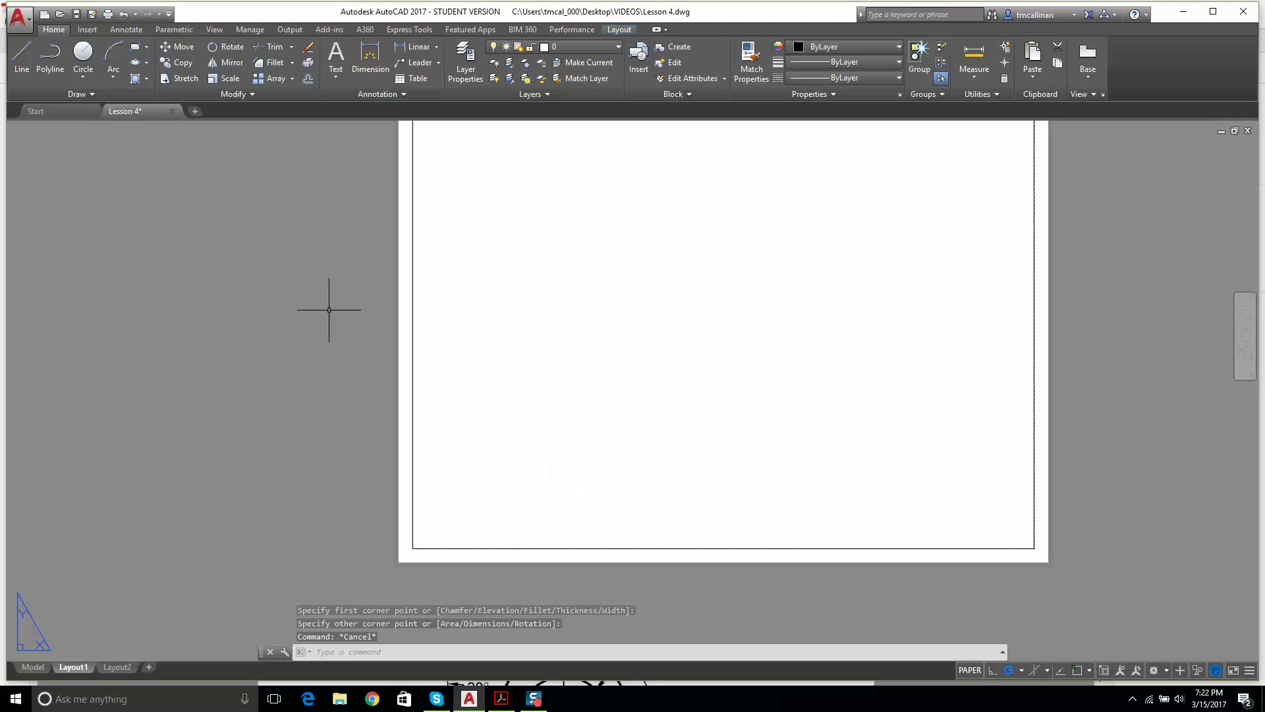
left_click(19, 56)
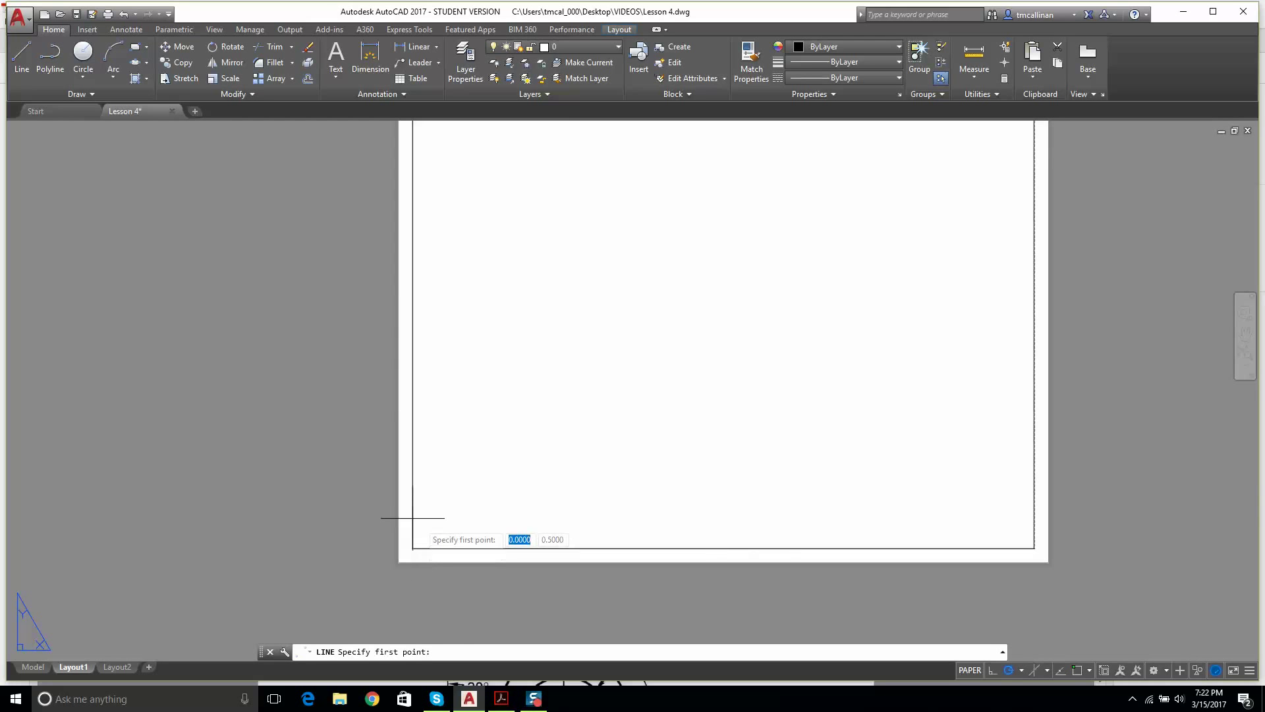
left_click(413, 488)
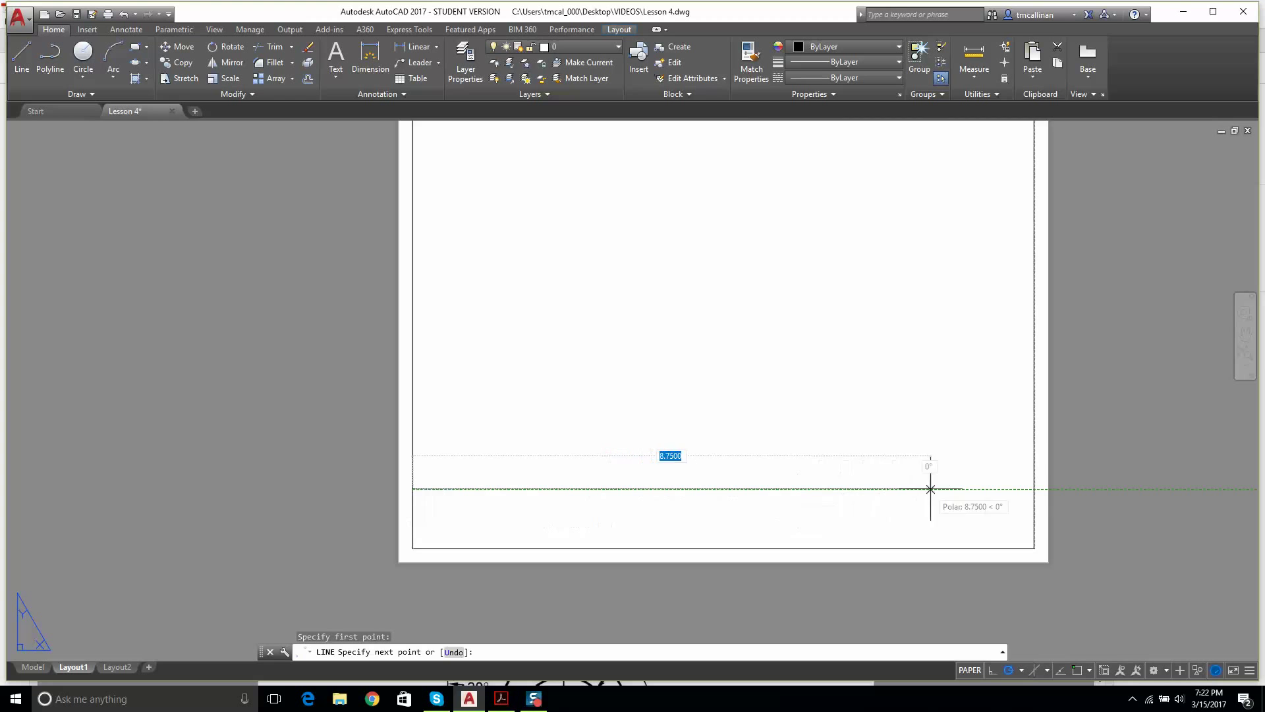
left_click(1034, 489)
key("Escape")
key("Escape")
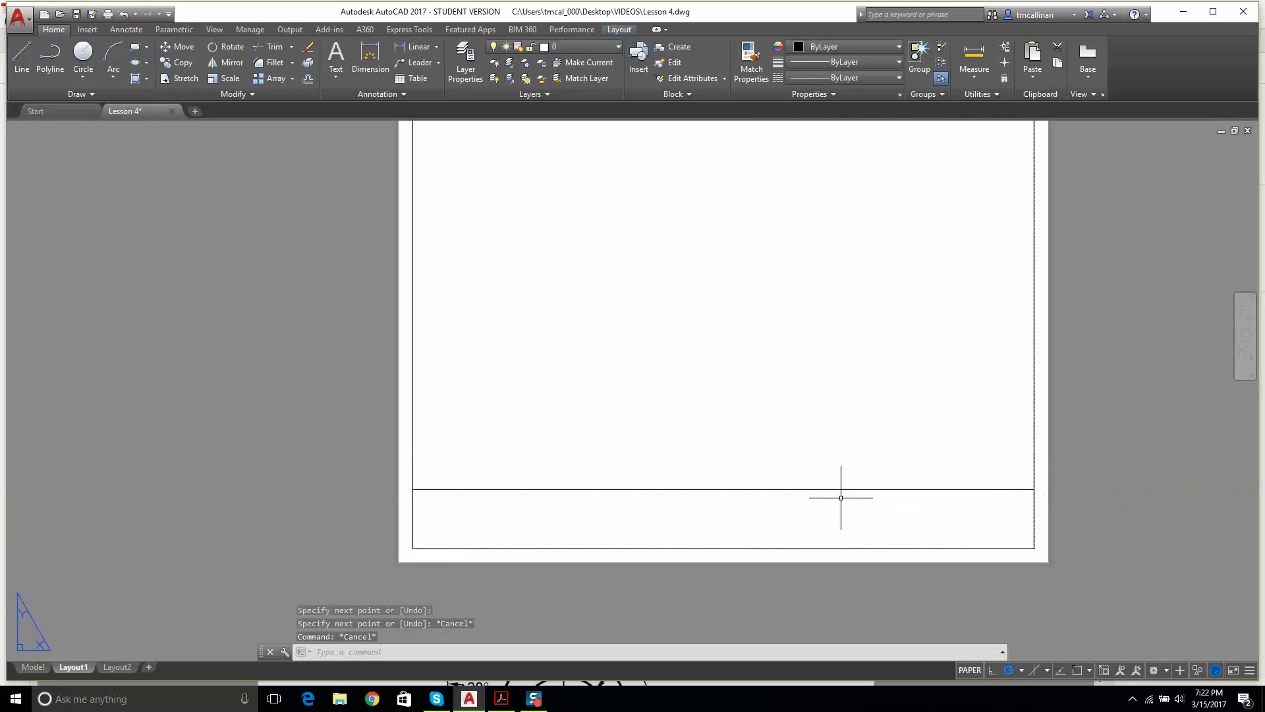
scroll(830, 478, "down", 4)
scroll(840, 475, "up", 4)
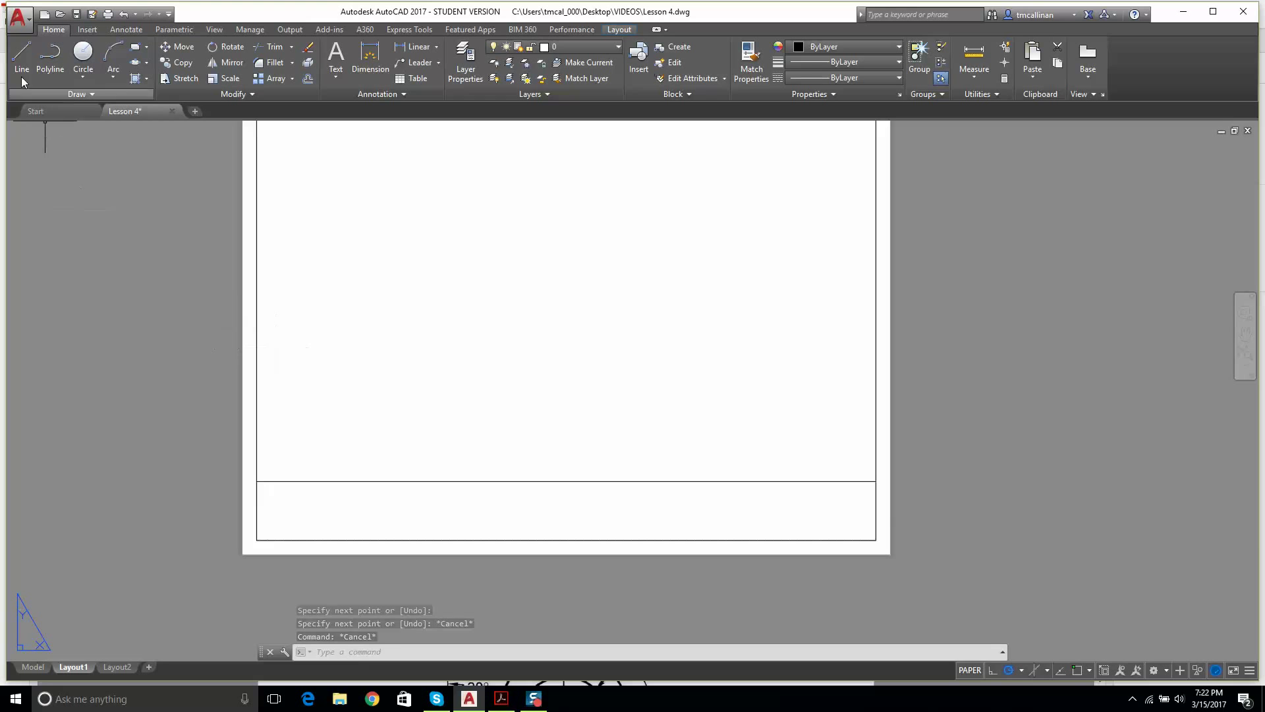
left_click(22, 56)
key("Escape")
key("Escape")
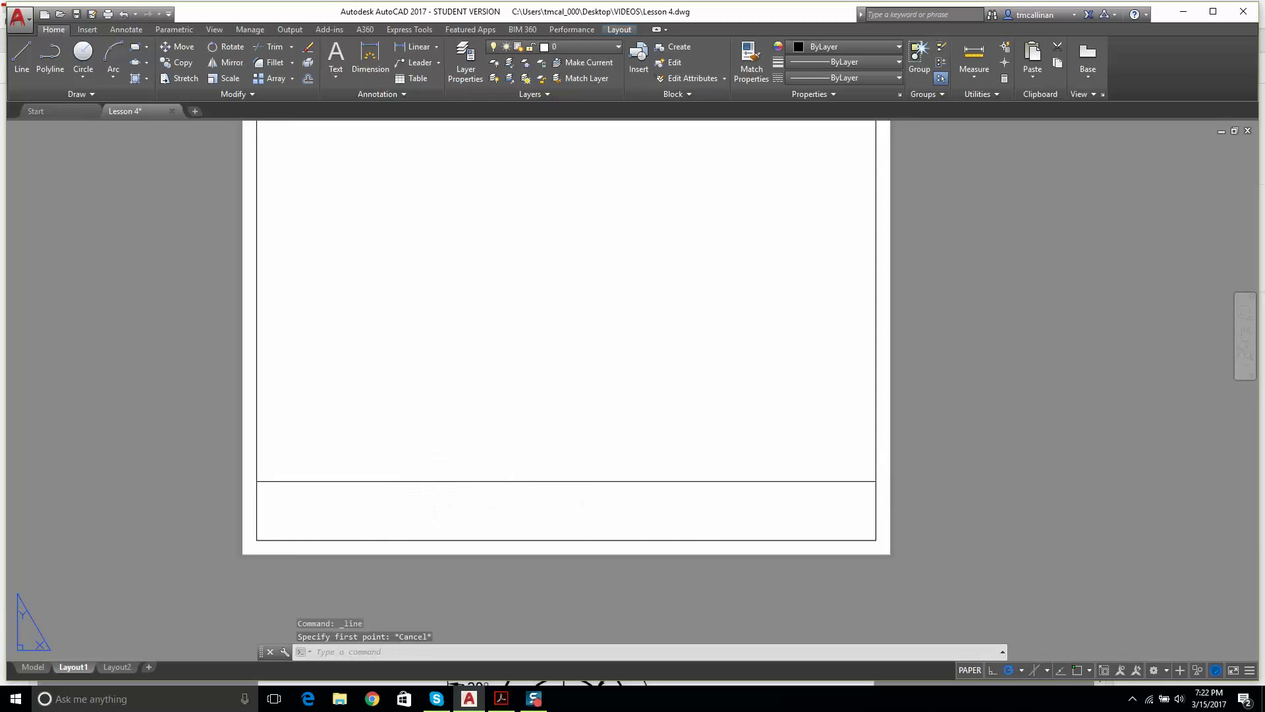
scroll(434, 496, "down", 2)
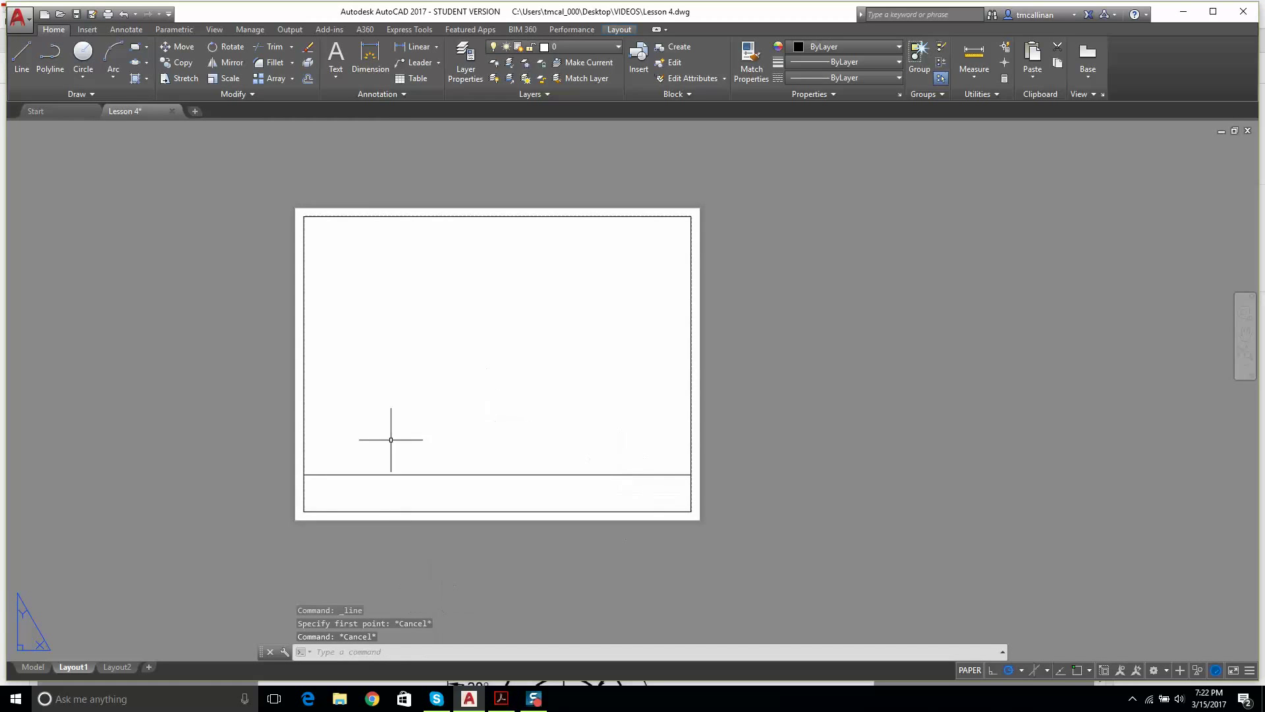
scroll(481, 323, "up", 2)
scroll(480, 337, "down", 4)
scroll(462, 290, "up", 4)
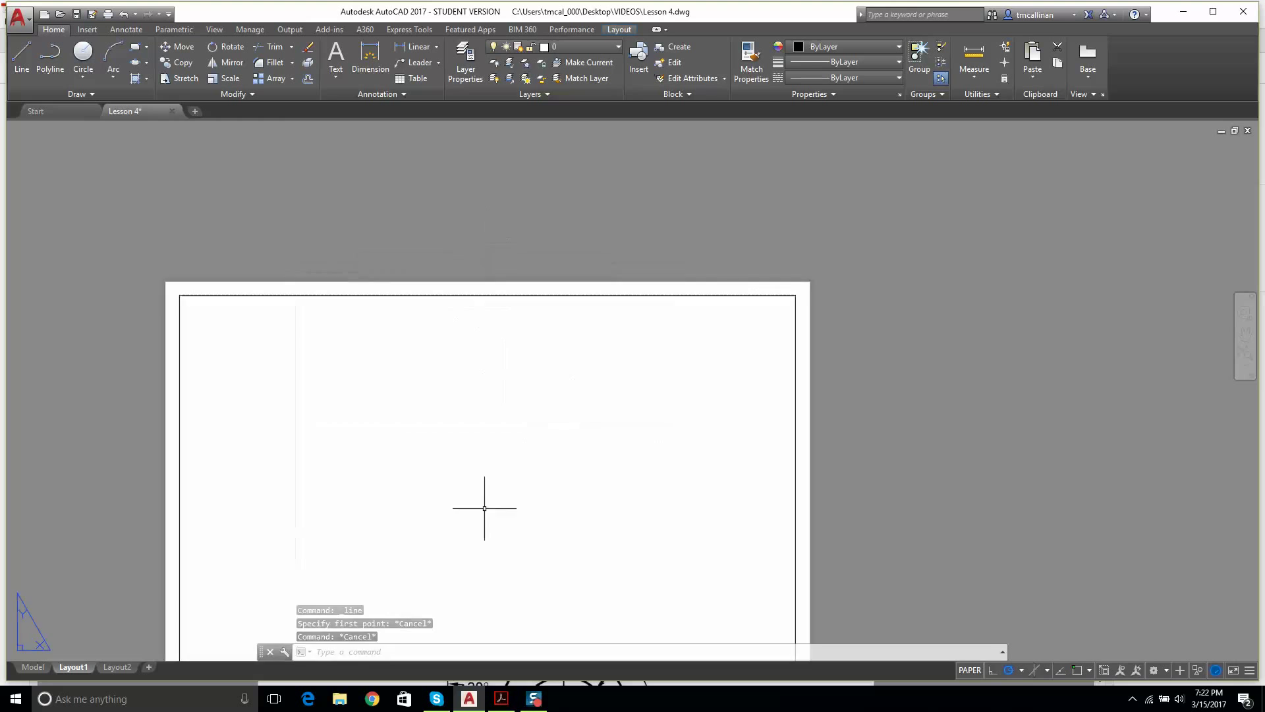
scroll(508, 387, "down", 4)
scroll(504, 455, "up", 2)
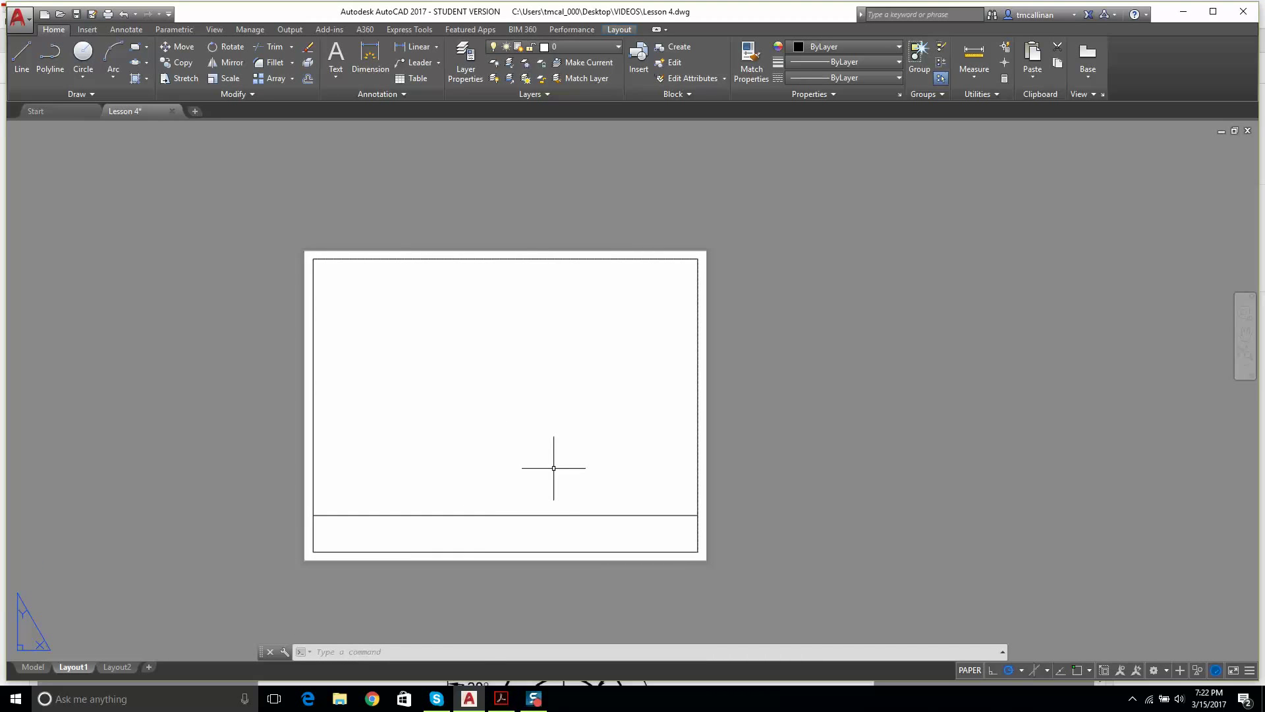
Step: Create a new layer named TITLE and set its colour to 251
left_click(468, 59)
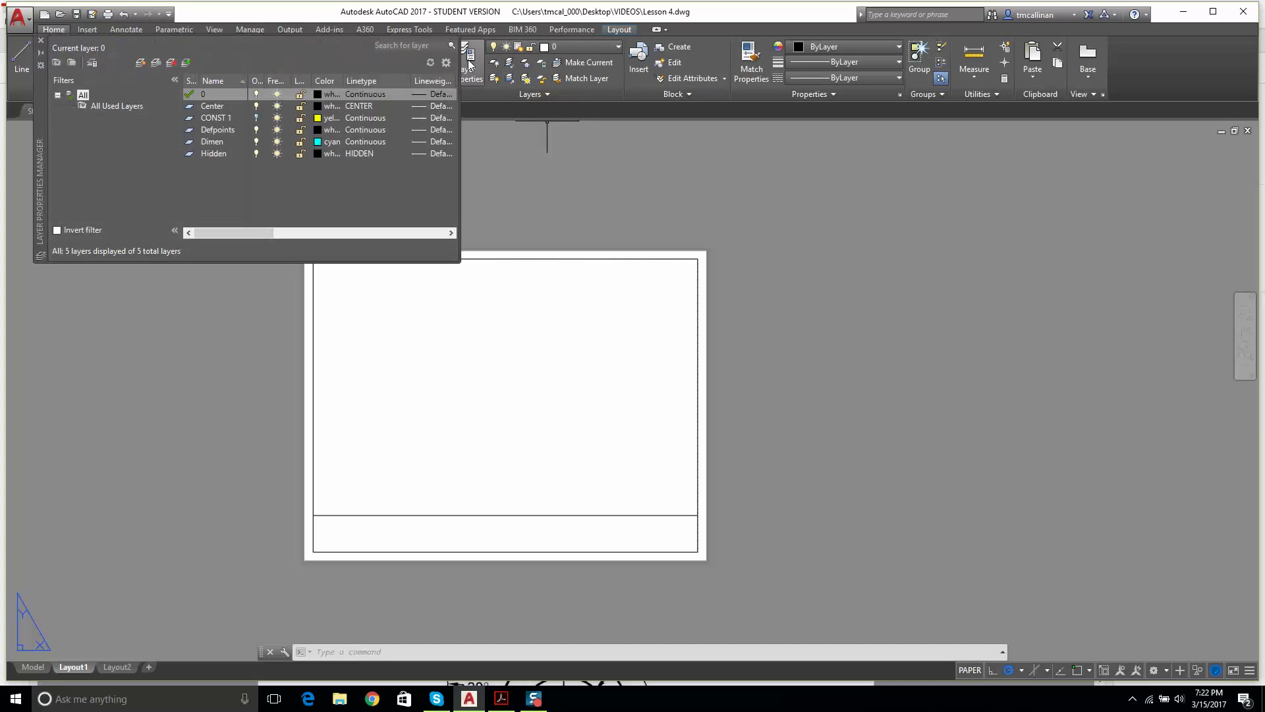
right_click(235, 177)
left_click(267, 220)
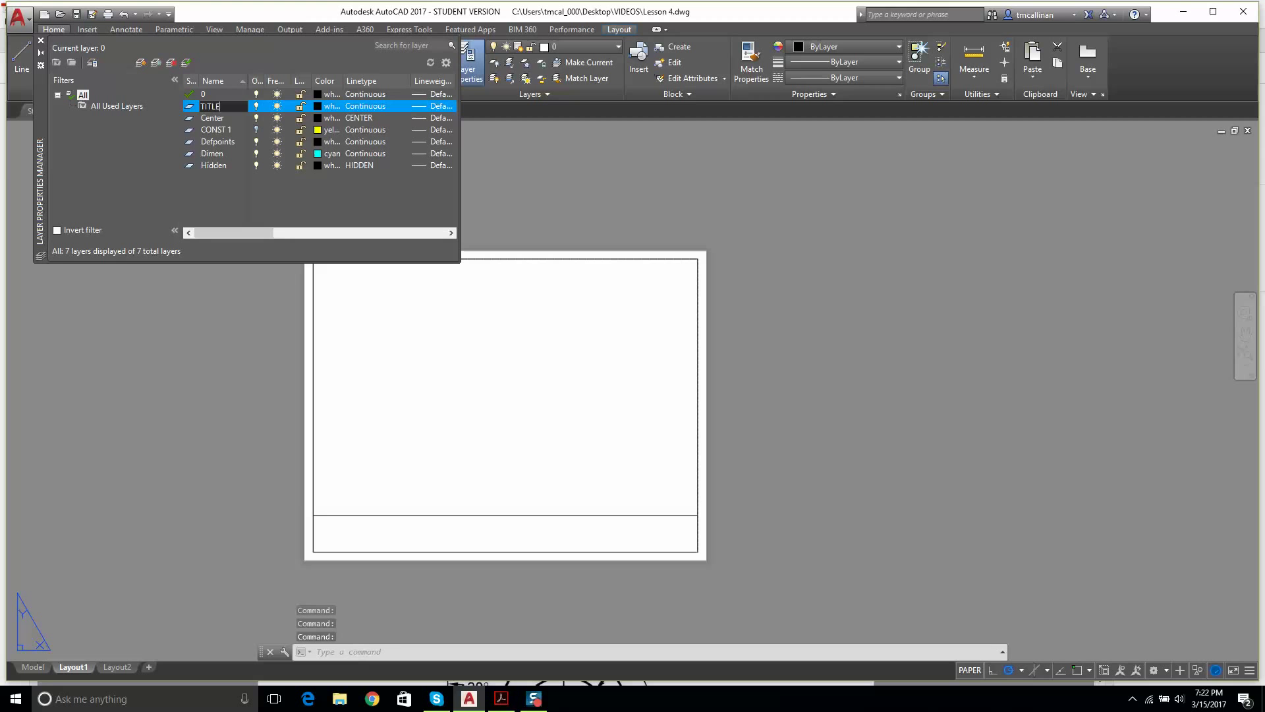
key("Return")
left_click(326, 106)
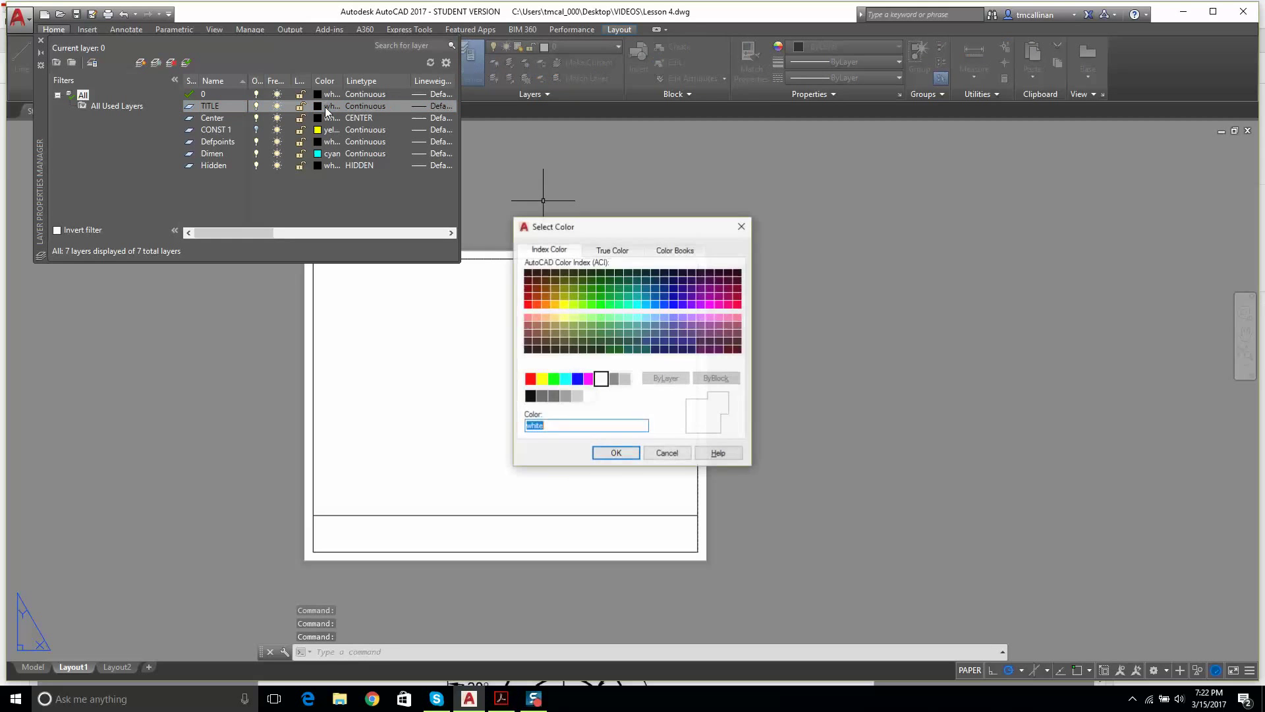
left_click(543, 398)
left_click(601, 452)
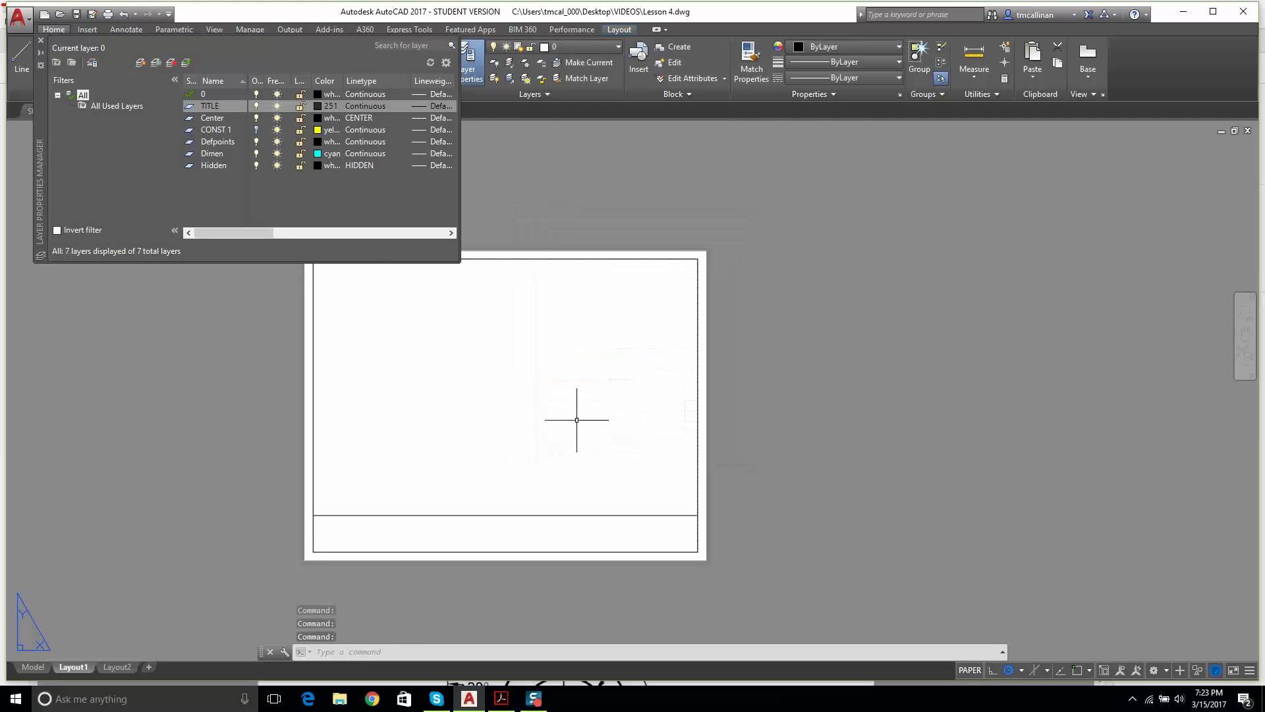
Step: Make TITLE the current layer and close the layer manager
left_click(202, 109)
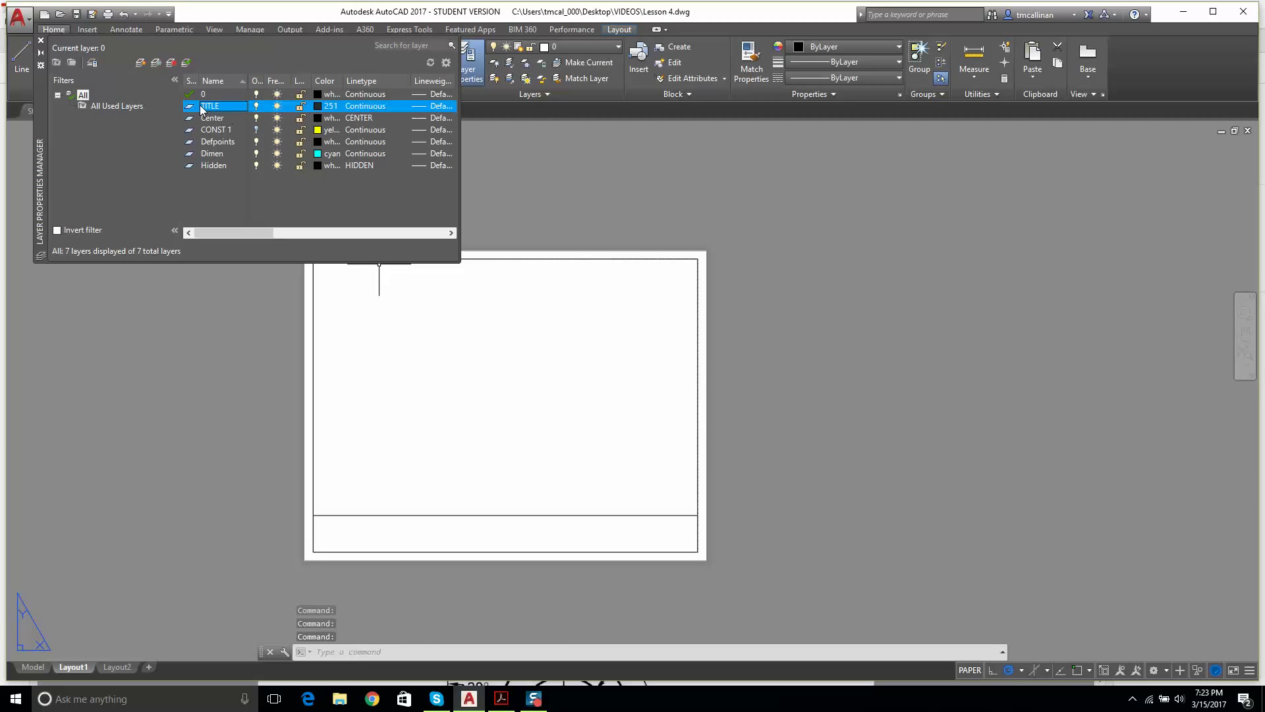
key("Escape")
left_click(284, 340)
key("Escape")
key("Escape")
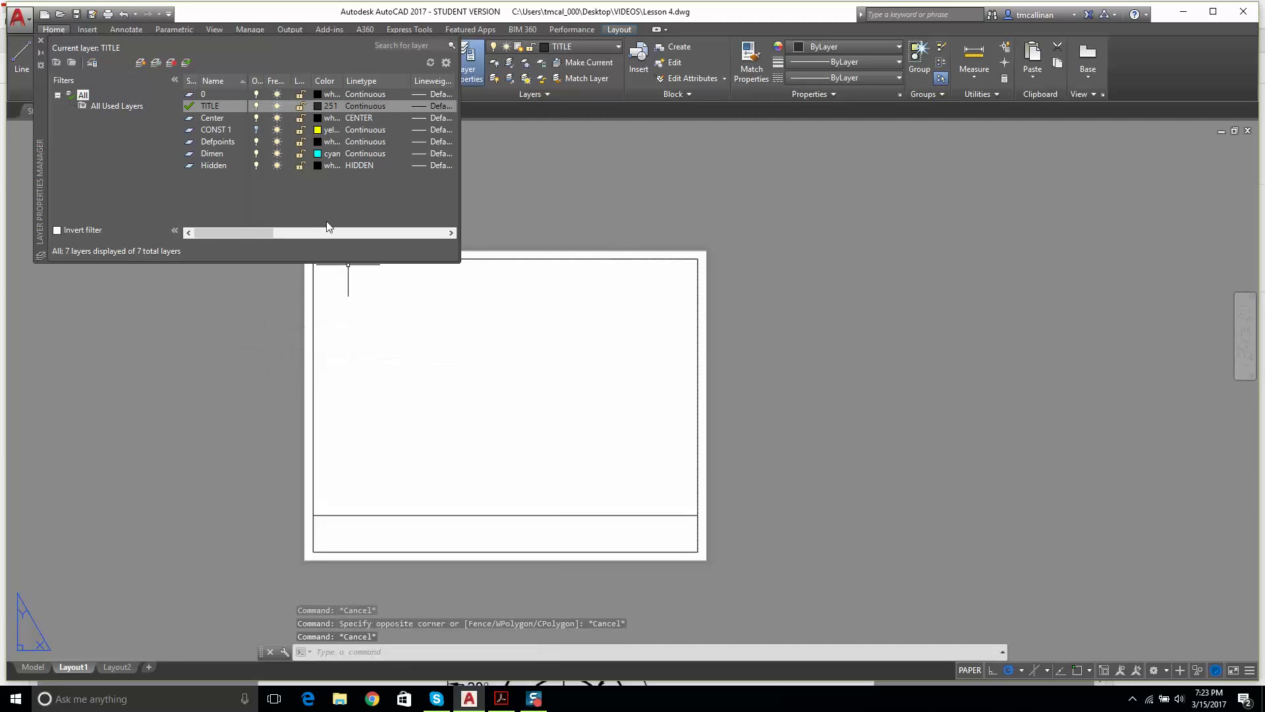
left_click(40, 40)
Step: Move the border rectangle and the title block line onto the TITLE layer
mouse_move(247, 191)
left_mouse_down()
mouse_move(655, 486)
mouse_move(772, 551)
left_mouse_up()
left_click(272, 216)
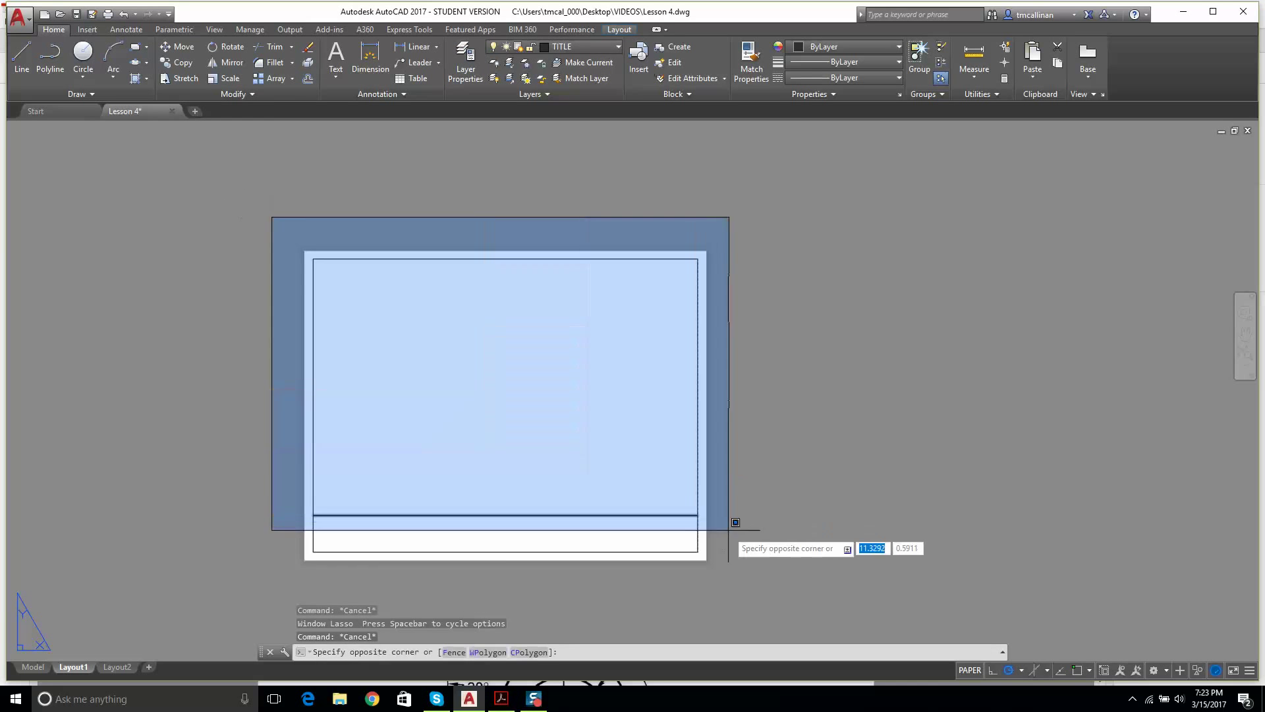
left_click(754, 584)
left_click(533, 47)
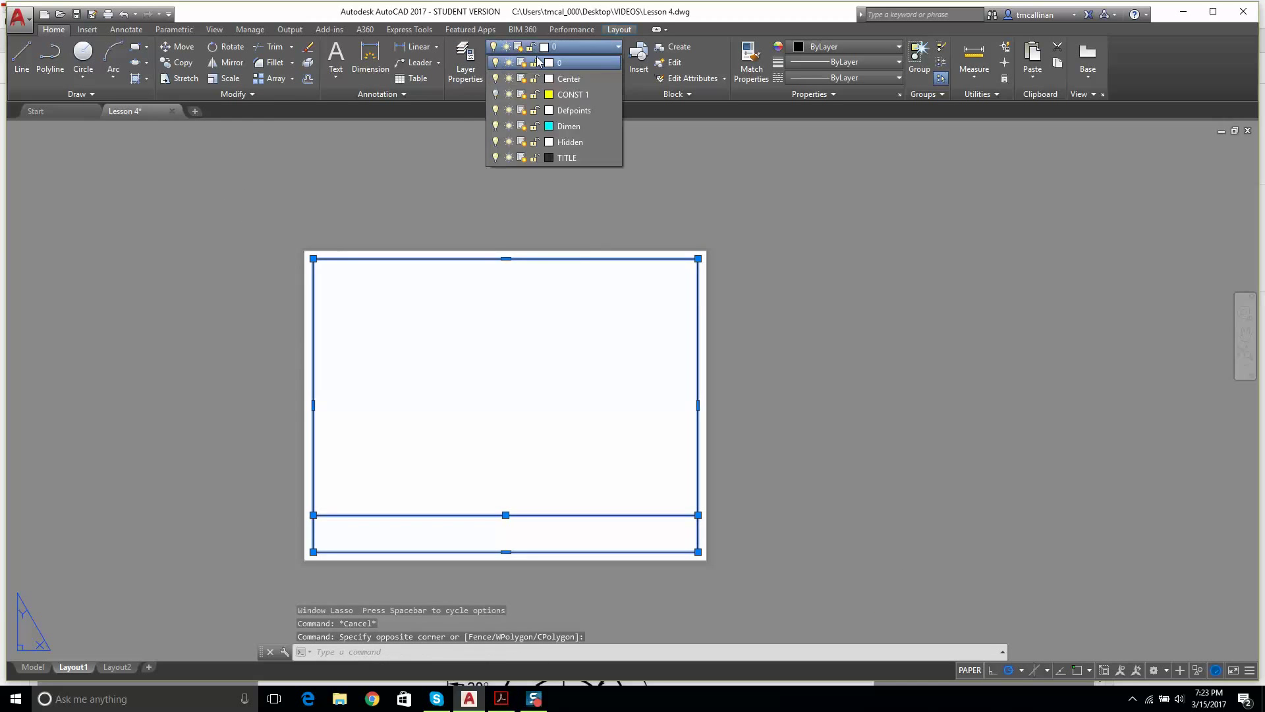
left_click(565, 157)
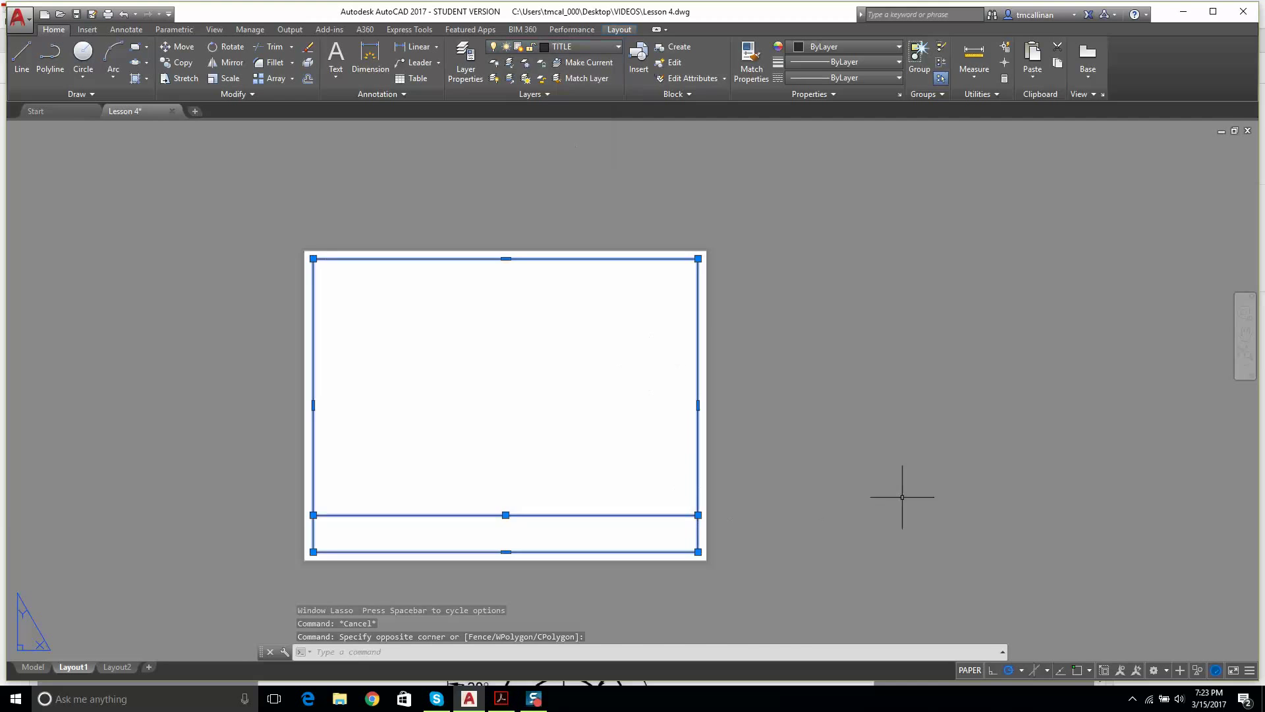
key("Escape")
key("Escape")
Step: Make layer 0 the current layer
scroll(646, 369, "up", 2)
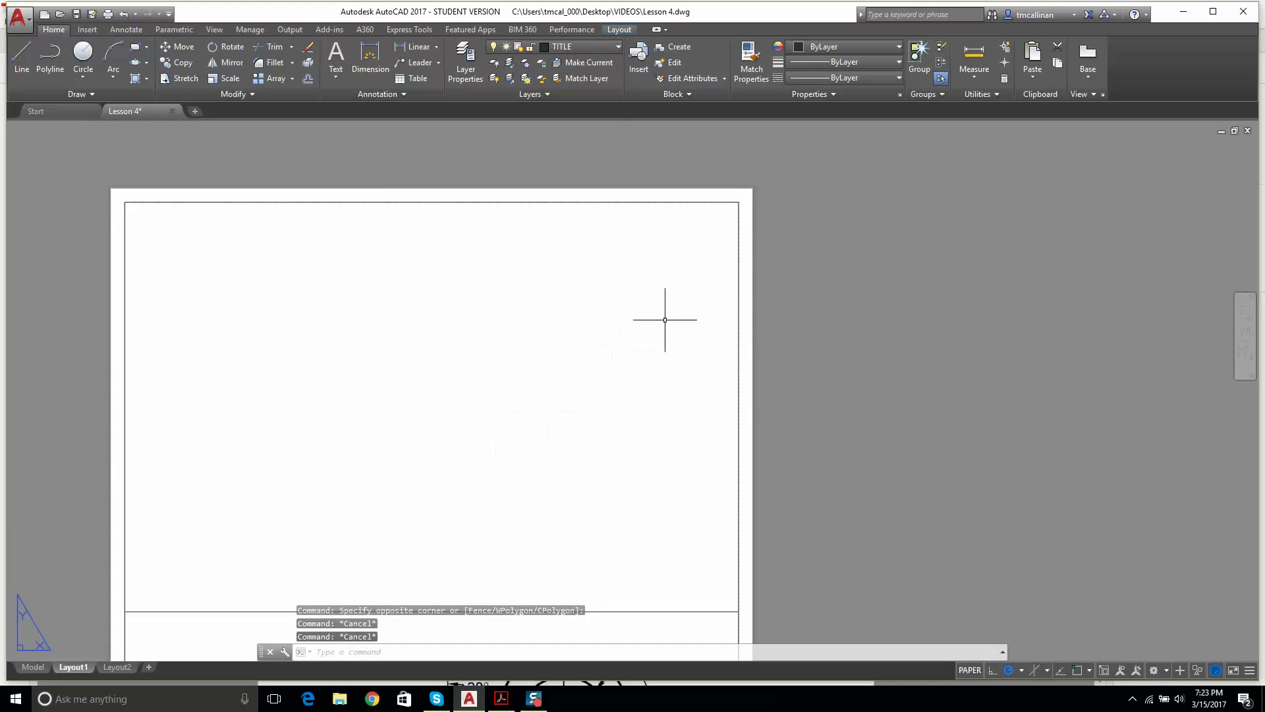
middle_click_drag(667, 319, 723, 265)
left_click(583, 49)
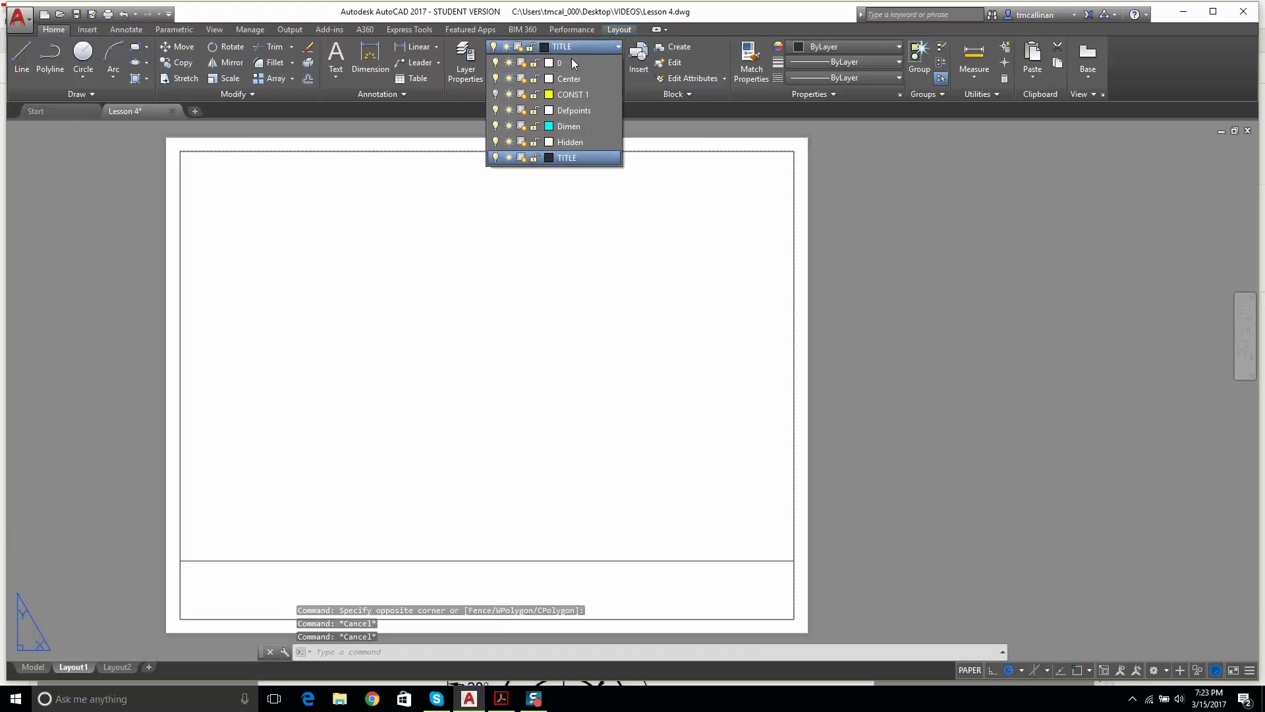
left_click(570, 62)
Step: Create a rectangular viewport about 6.25 by 6.5 inside the border's upper-left corner, ending just above the title block line
scroll(505, 192, "down", 2)
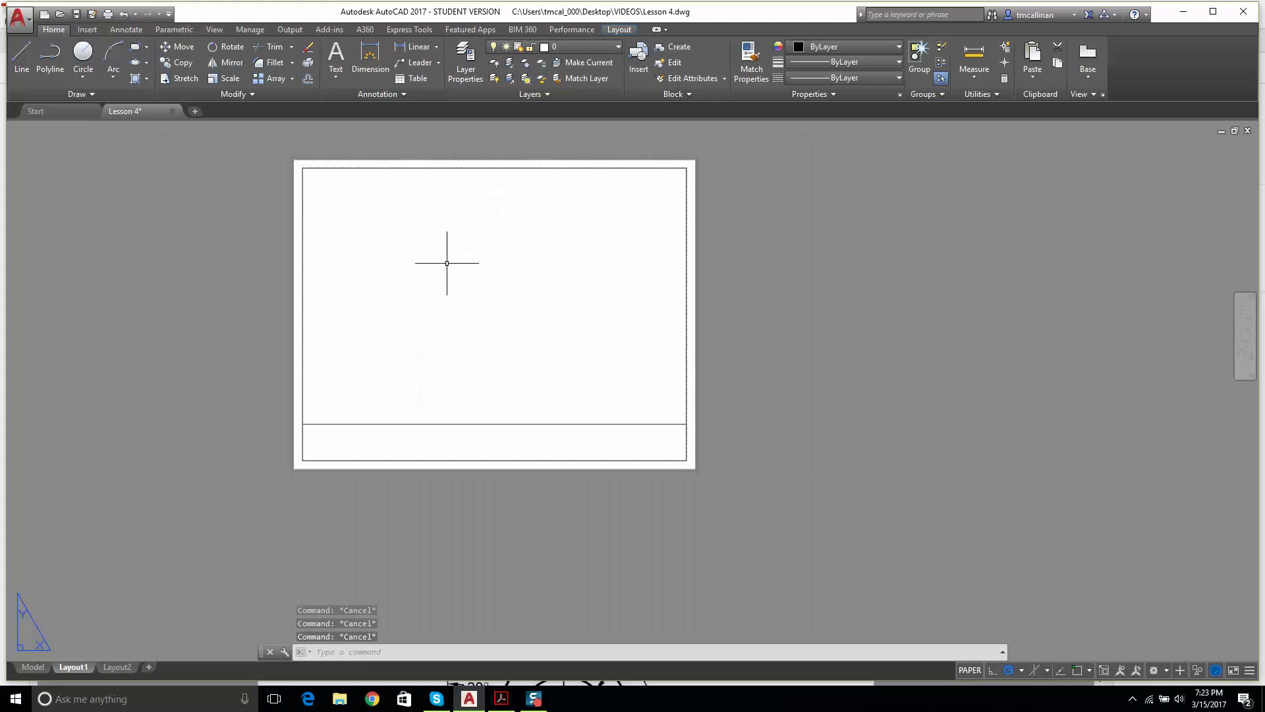
middle_click_drag(446, 263, 484, 316)
scroll(485, 316, "up", 2)
scroll(561, 191, "down", 2)
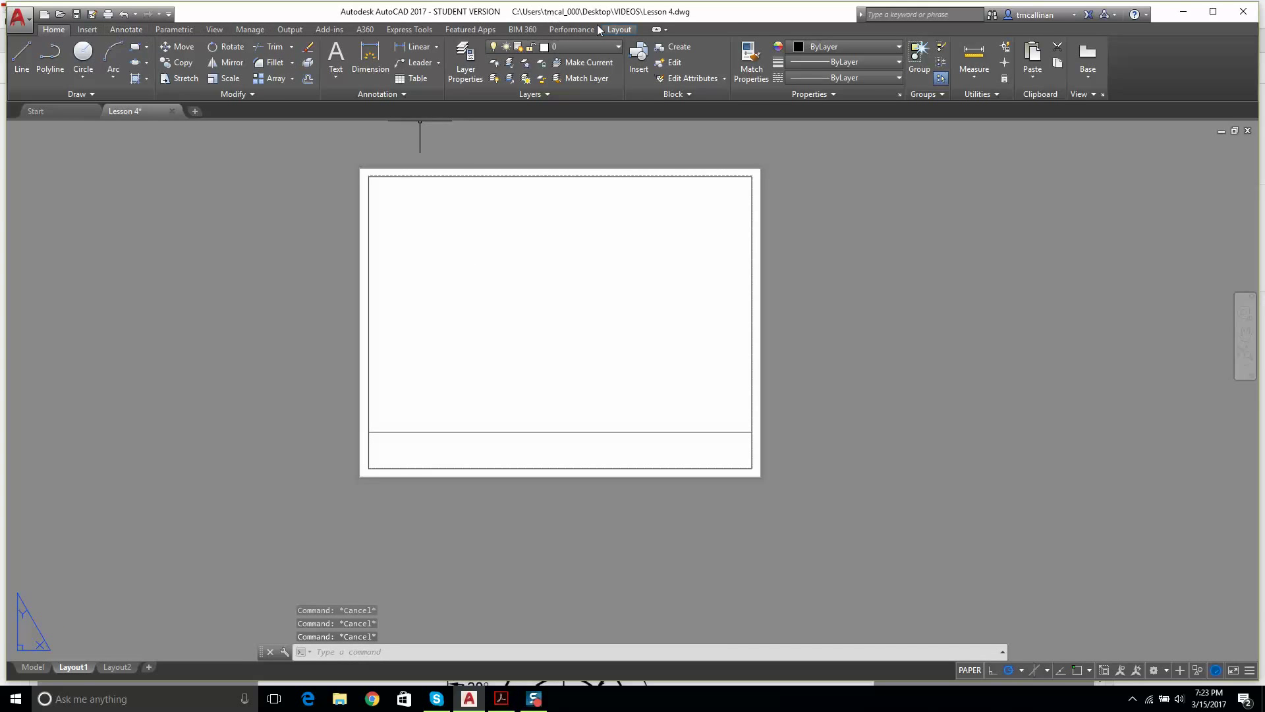
left_click(619, 30)
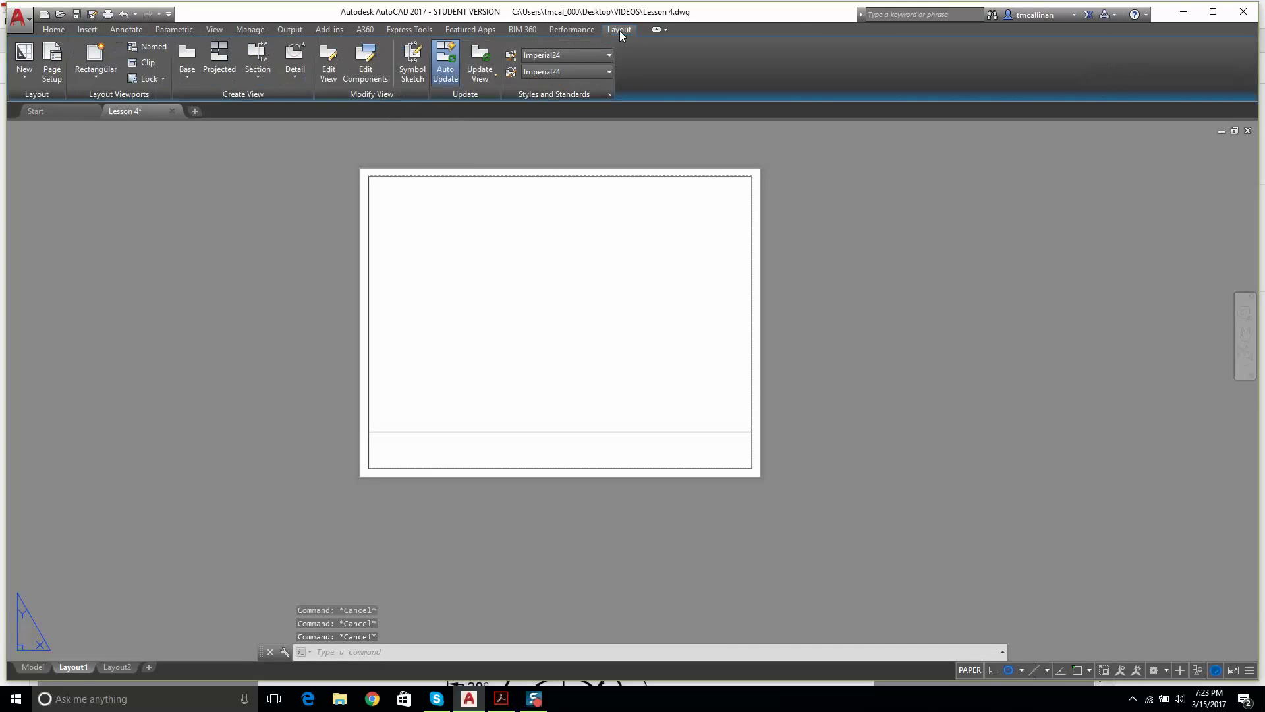
left_click(100, 70)
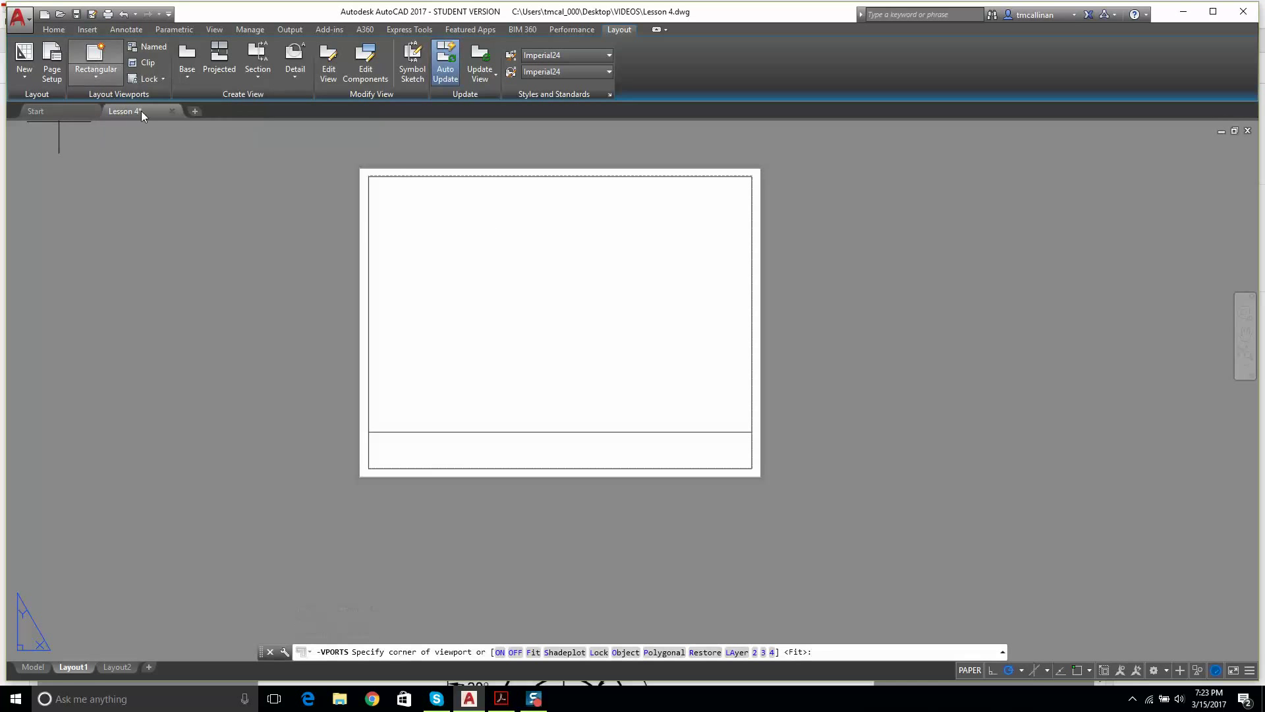
left_click(377, 186)
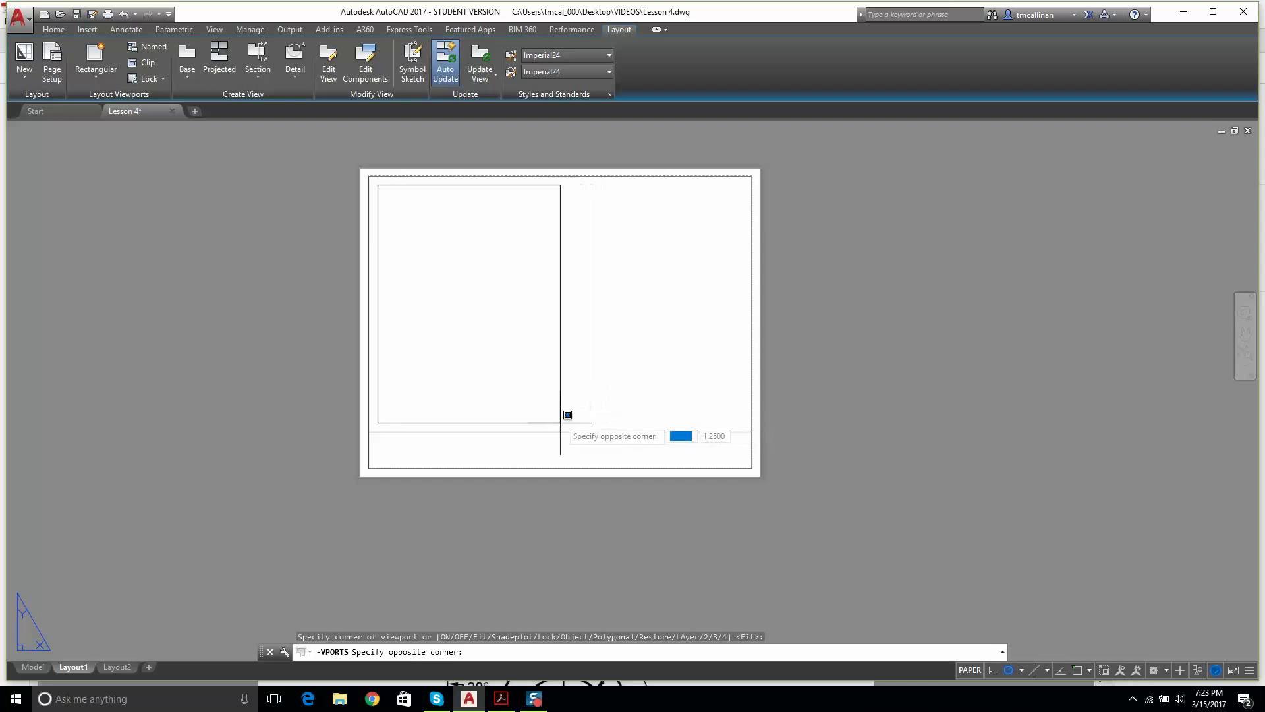
left_click(606, 423)
key("Escape")
key("Escape")
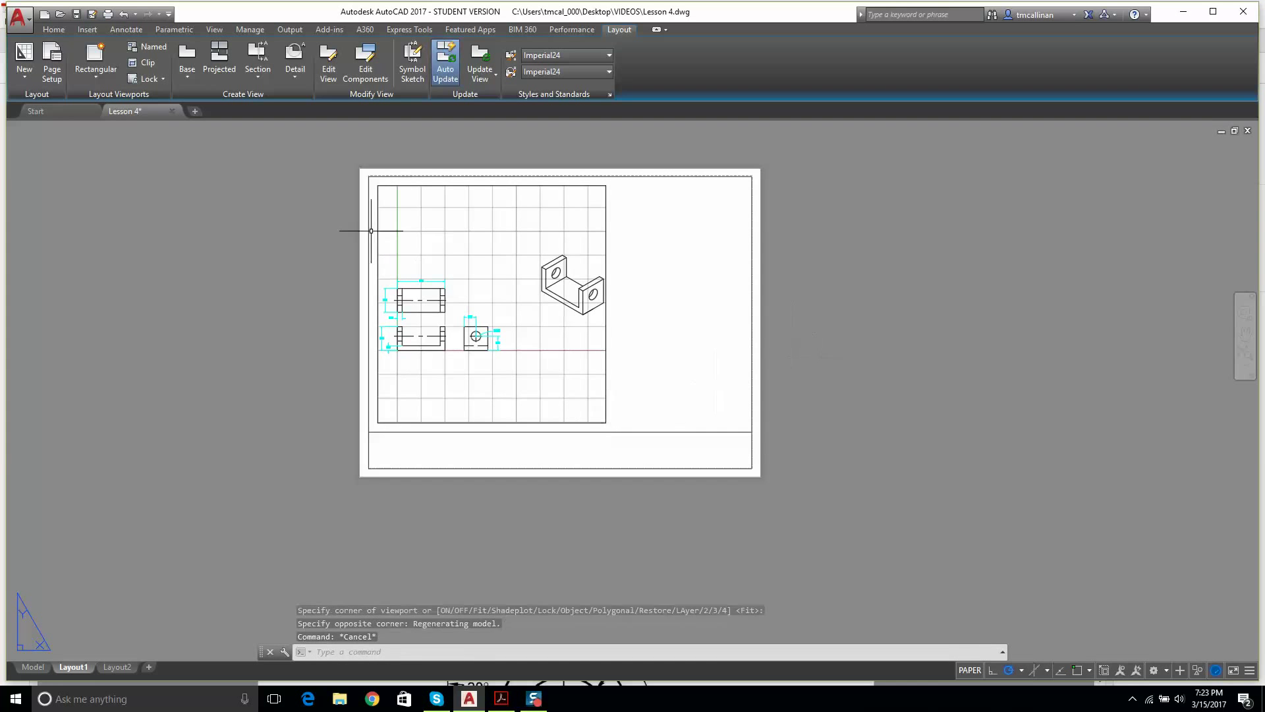
Step: Create a second rectangular viewport about 3.75 by 3, starting at the first viewport's upper-right corner
scroll(489, 295, "up", 2)
scroll(489, 295, "down", 2)
scroll(512, 248, "up", 2)
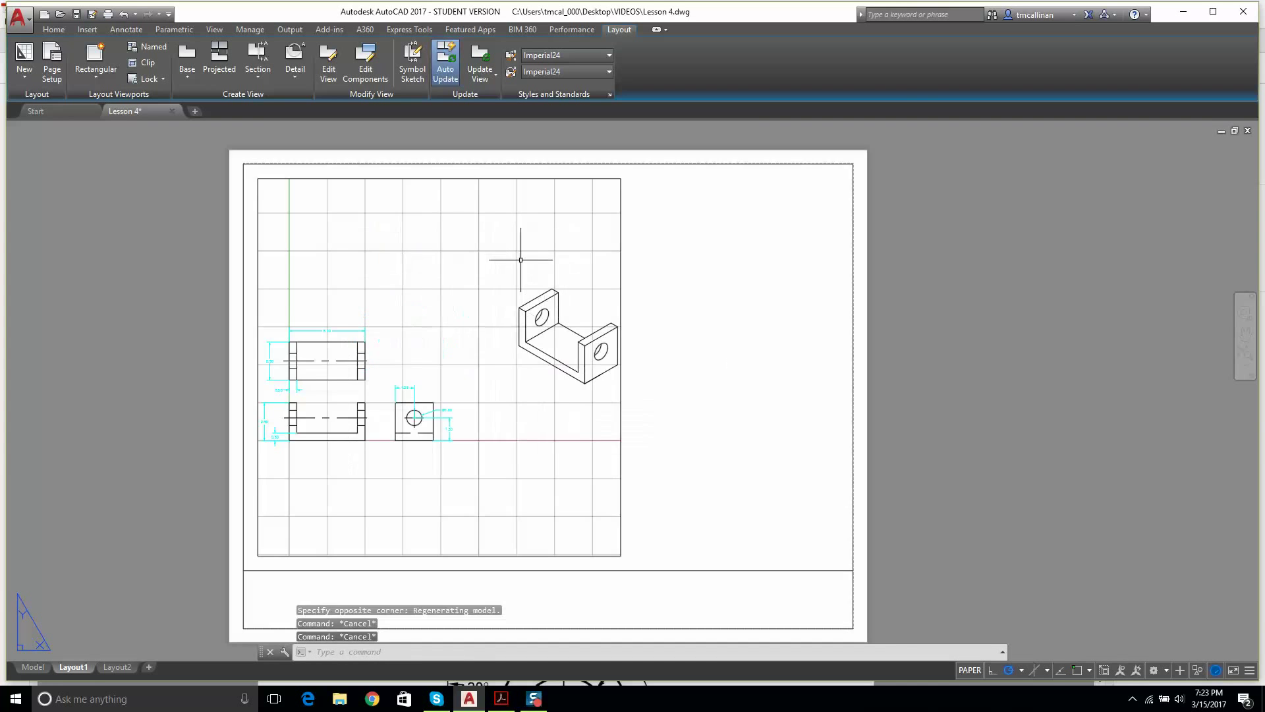
scroll(499, 302, "down", 2)
scroll(533, 363, "up", 2)
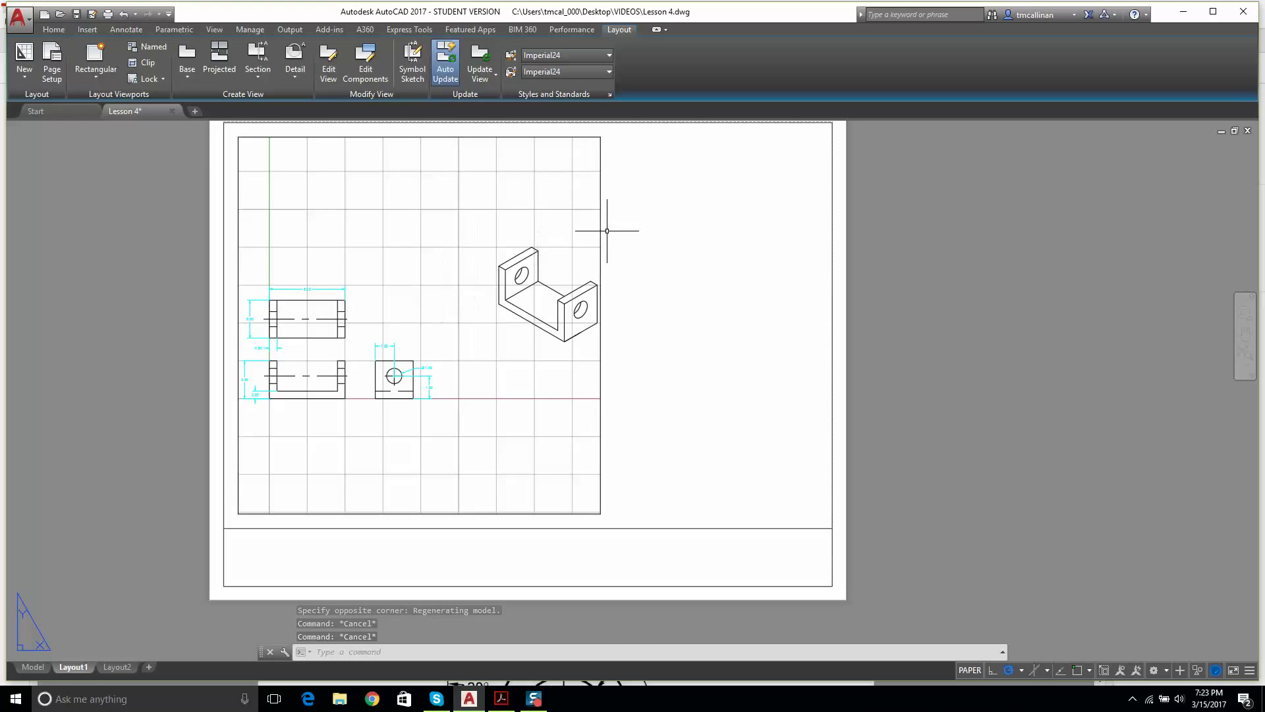
left_click(96, 54)
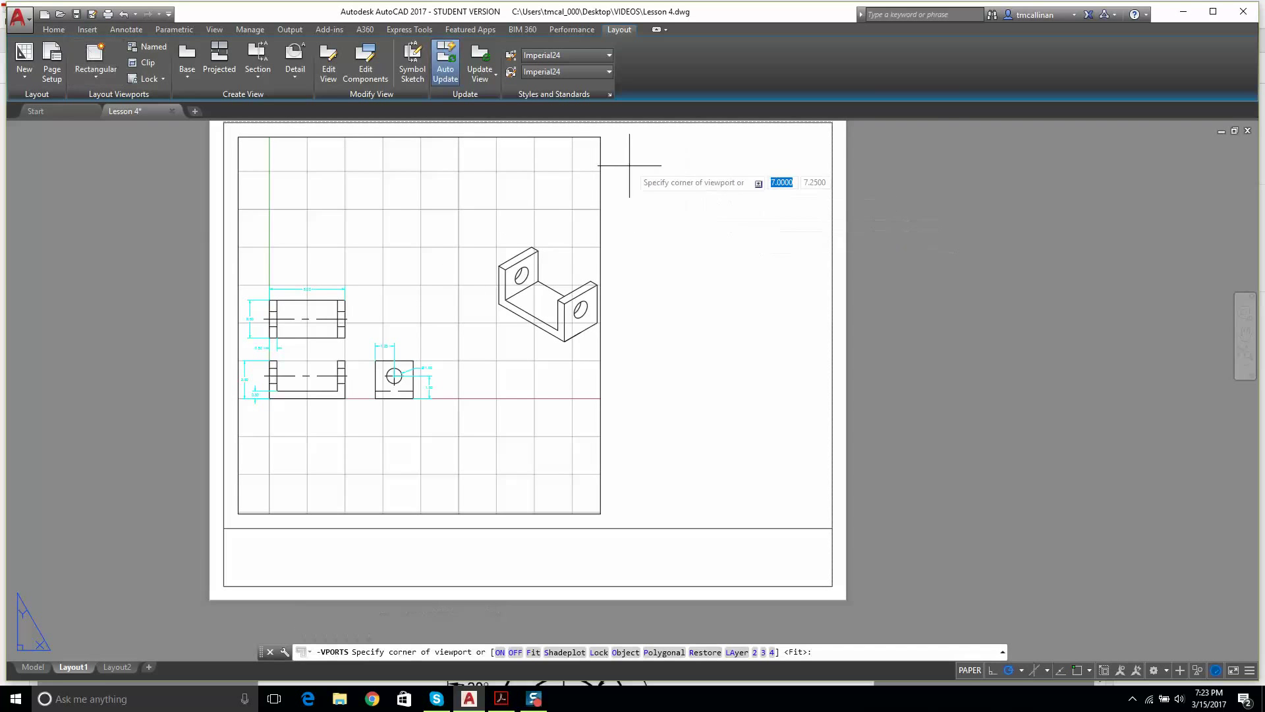
left_click(600, 137)
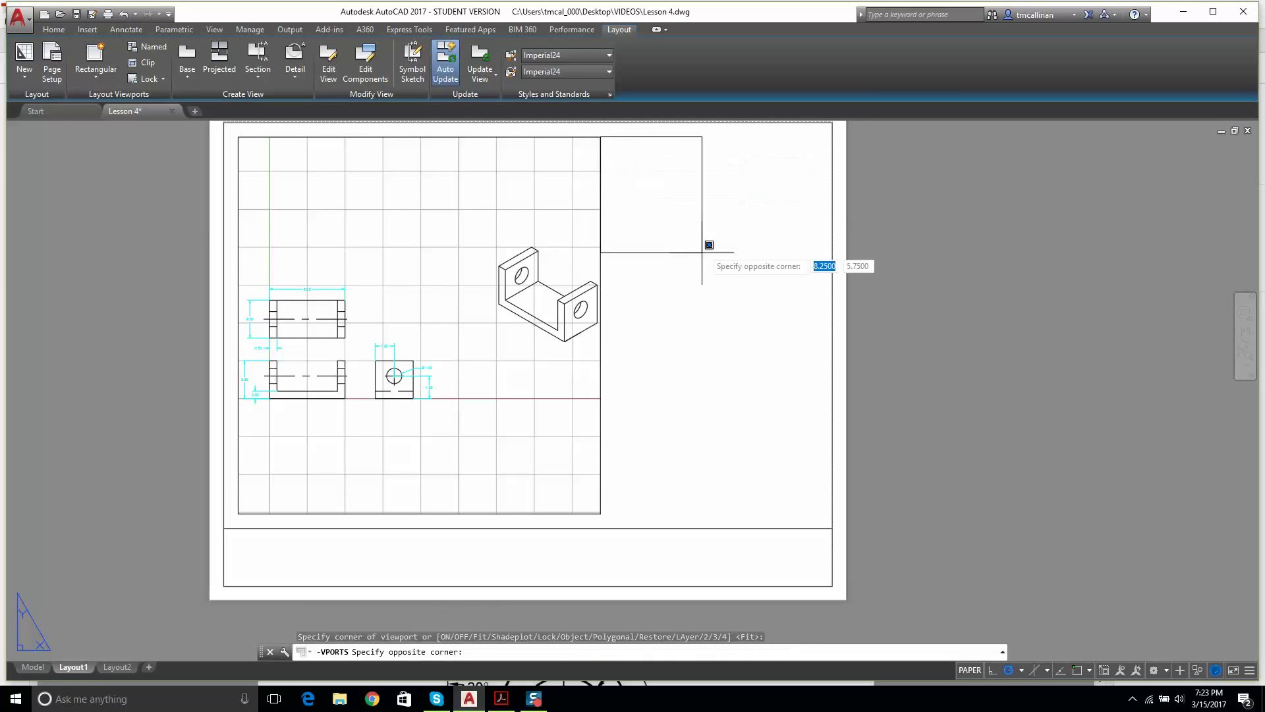
left_click(818, 311)
key("Escape")
key("Escape")
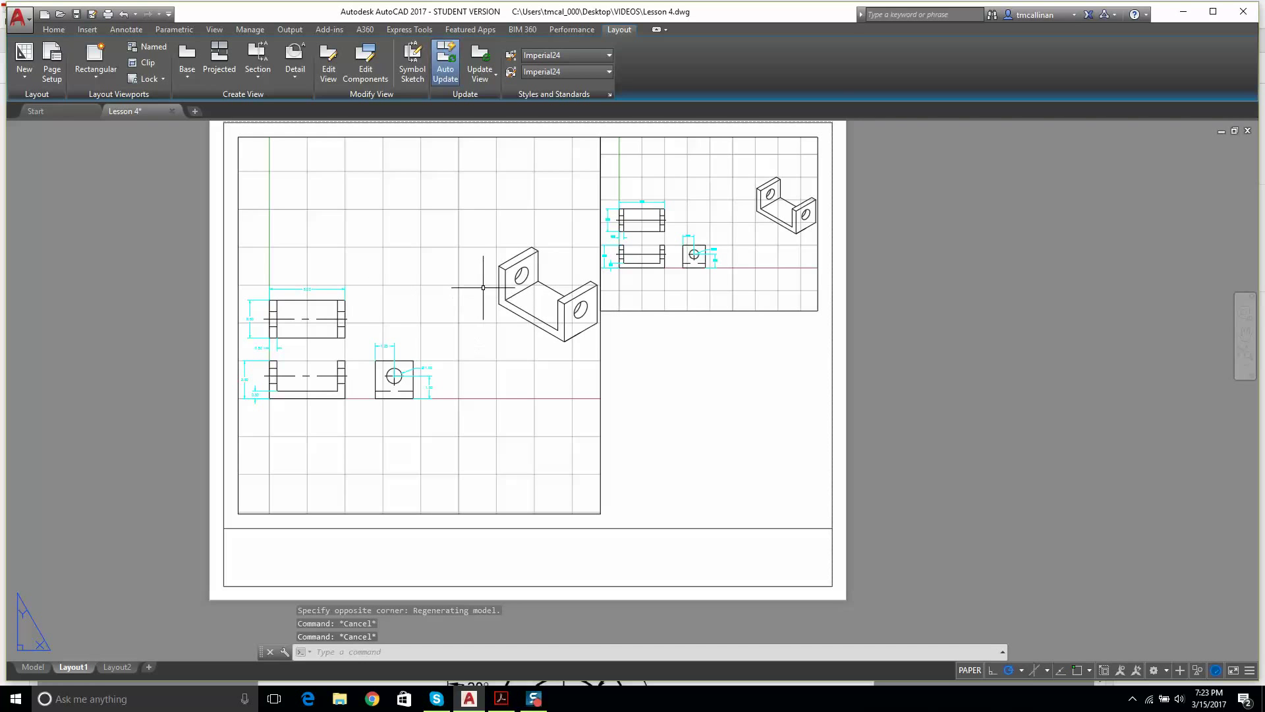
Step: Enlarge and centre the top and front views inside the large viewport, and return to paper space
scroll(489, 245, "down", 2)
scroll(461, 220, "up", 2)
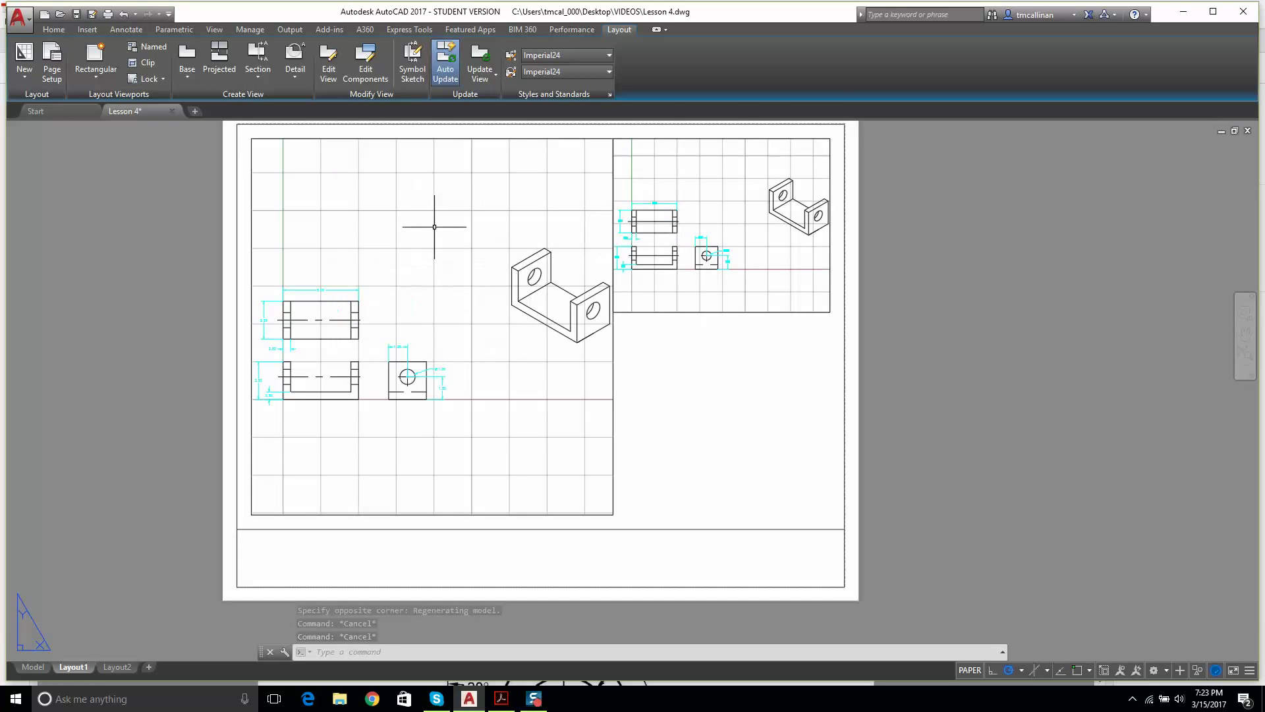
double_click(419, 288)
middle_click_drag(419, 288, 475, 259)
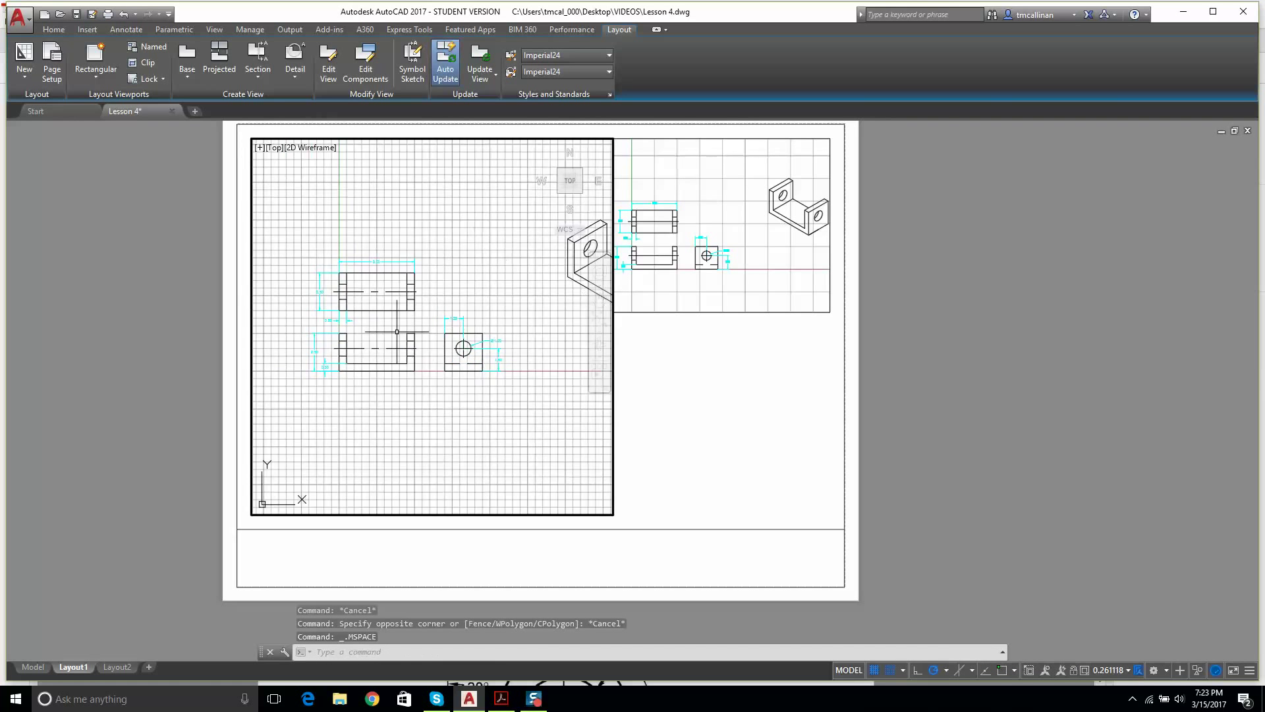
scroll(372, 319, "up", 2)
scroll(372, 322, "up", 2)
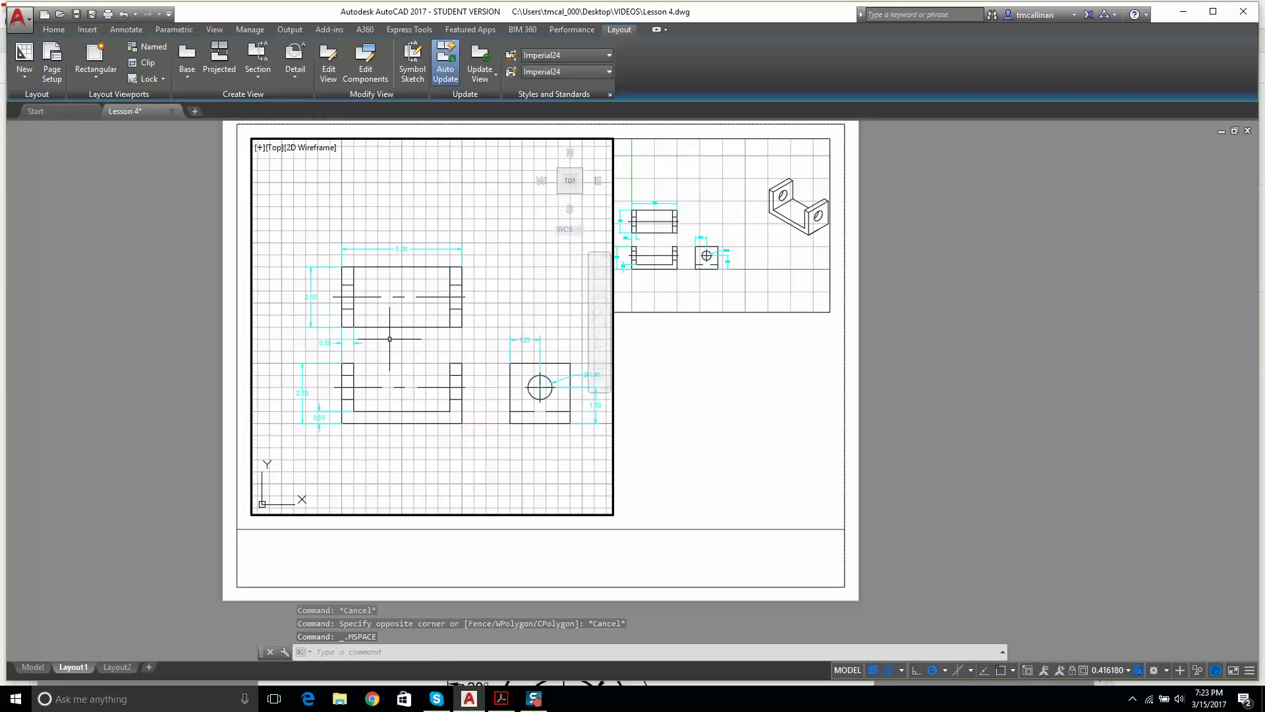
middle_click_drag(399, 339, 412, 340)
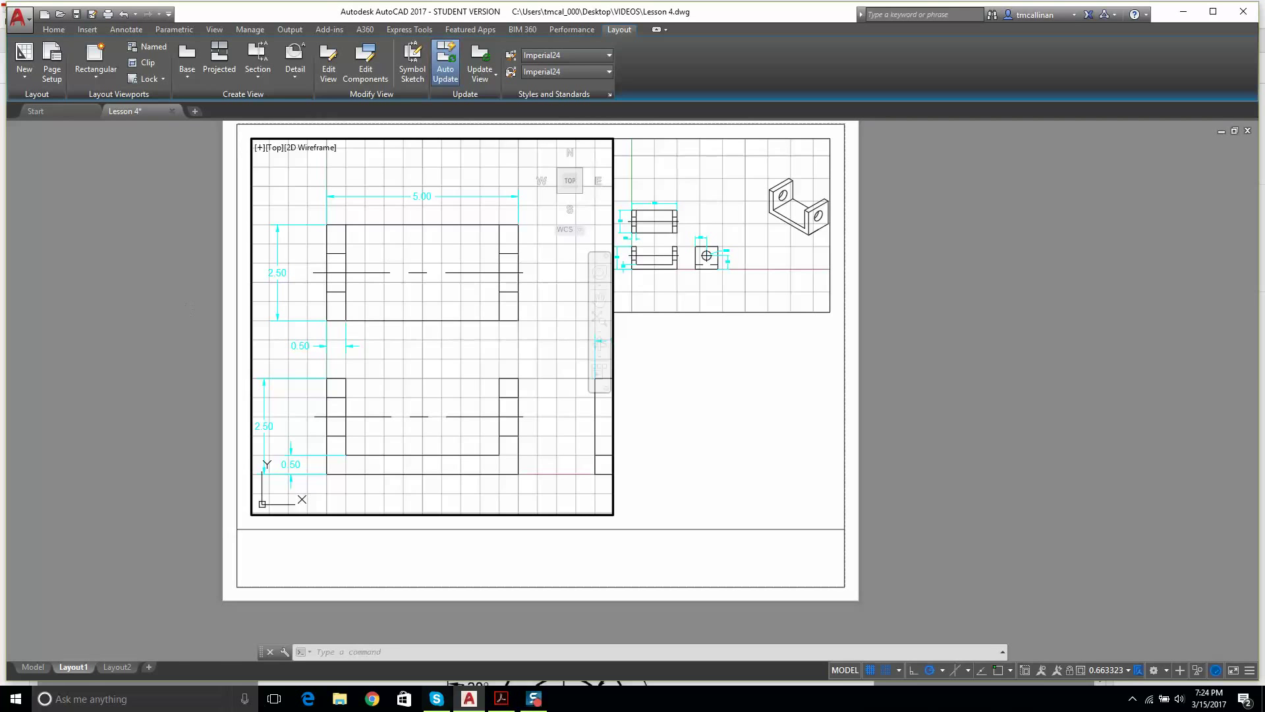
left_click(844, 671)
key("Escape")
key("Escape")
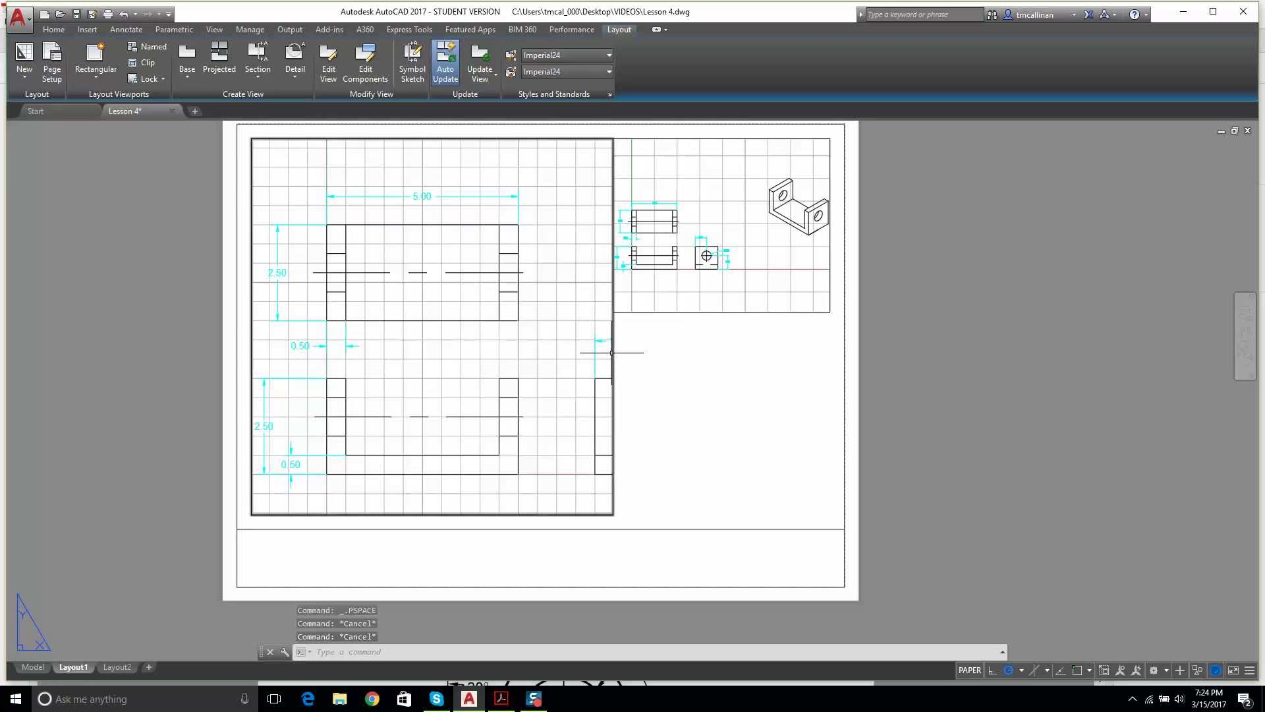
Step: Stretch the large viewport's right edge outward about 2.25 to include the dimensioned side view
left_click(613, 352)
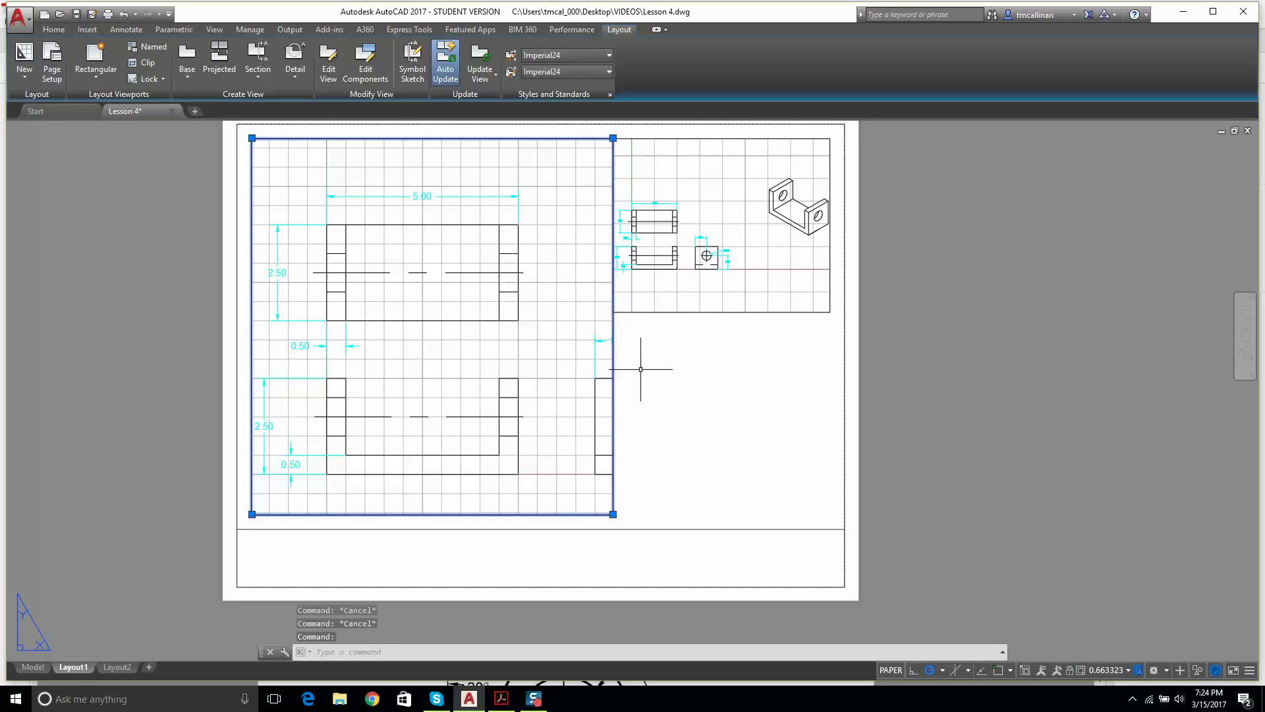
left_click(613, 514)
left_click(744, 514)
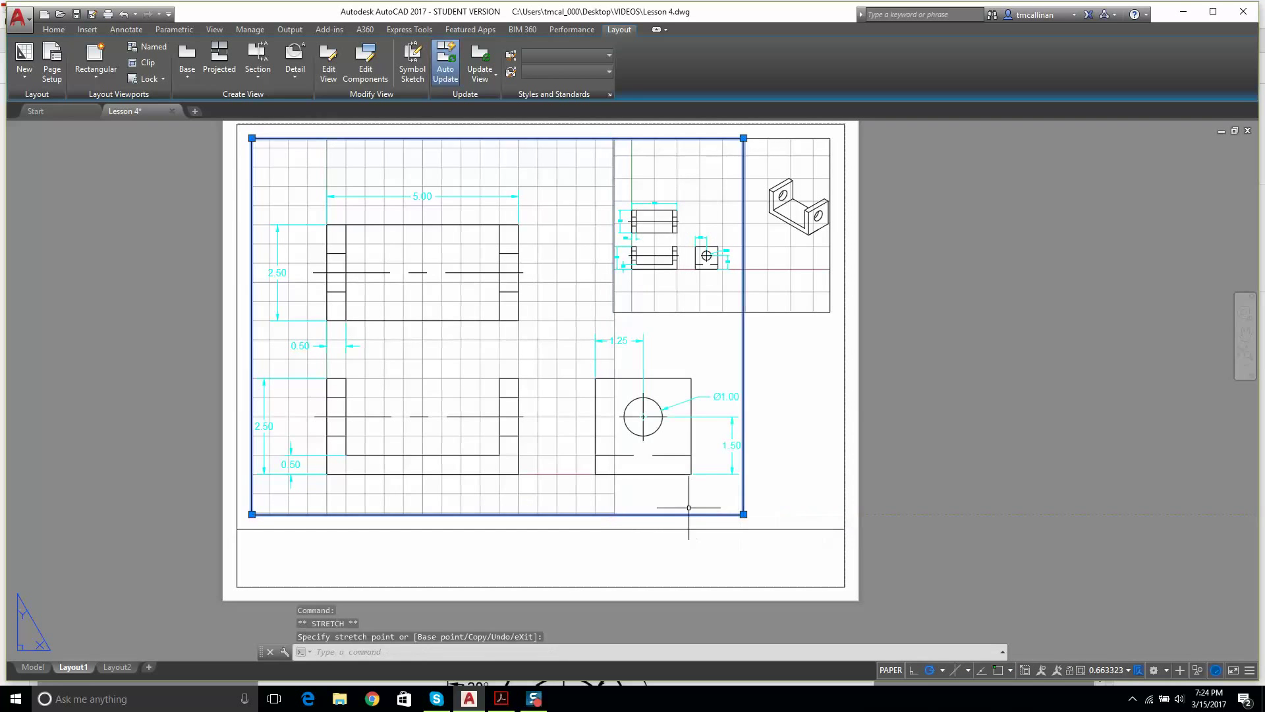
key("Escape")
key("Escape")
Step: Examine the dimensioned views in the widened viewport and how it overlaps the smaller viewport
left_click(813, 390)
scroll(659, 392, "down", 1)
scroll(652, 448, "up", 3)
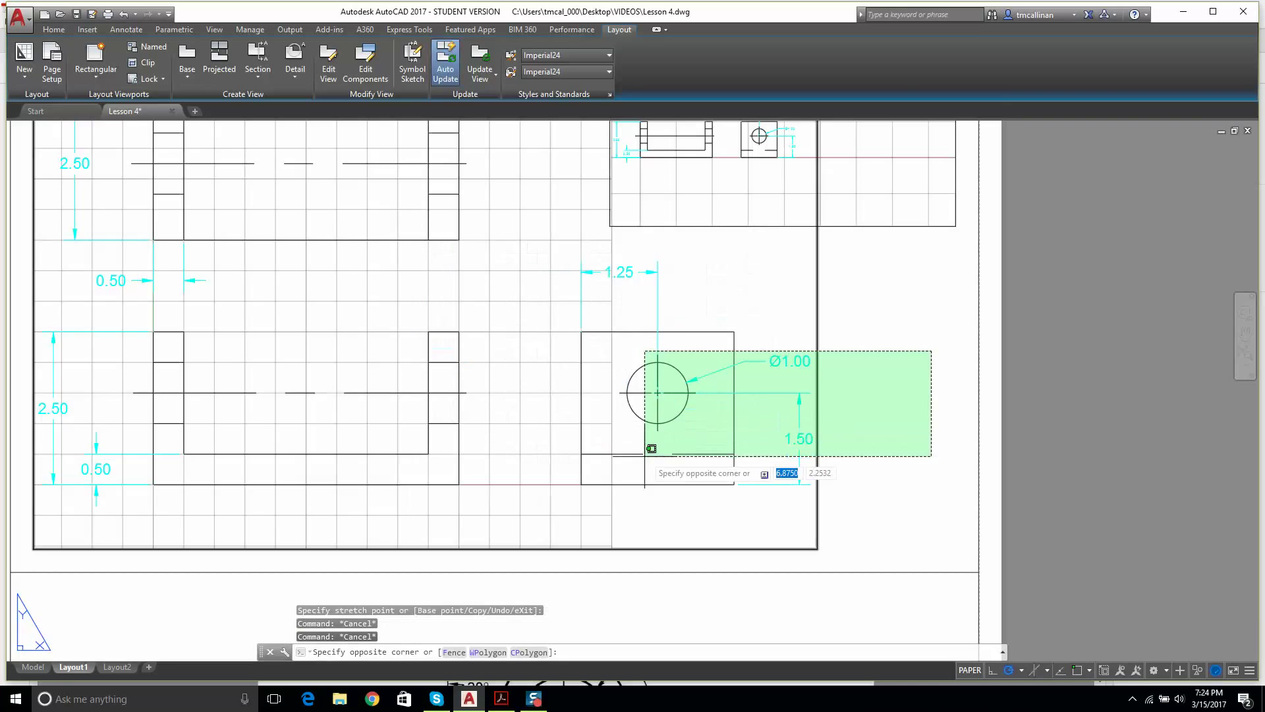
key("Escape")
key("Escape")
scroll(746, 363, "down", 2)
scroll(377, 231, "up", 2)
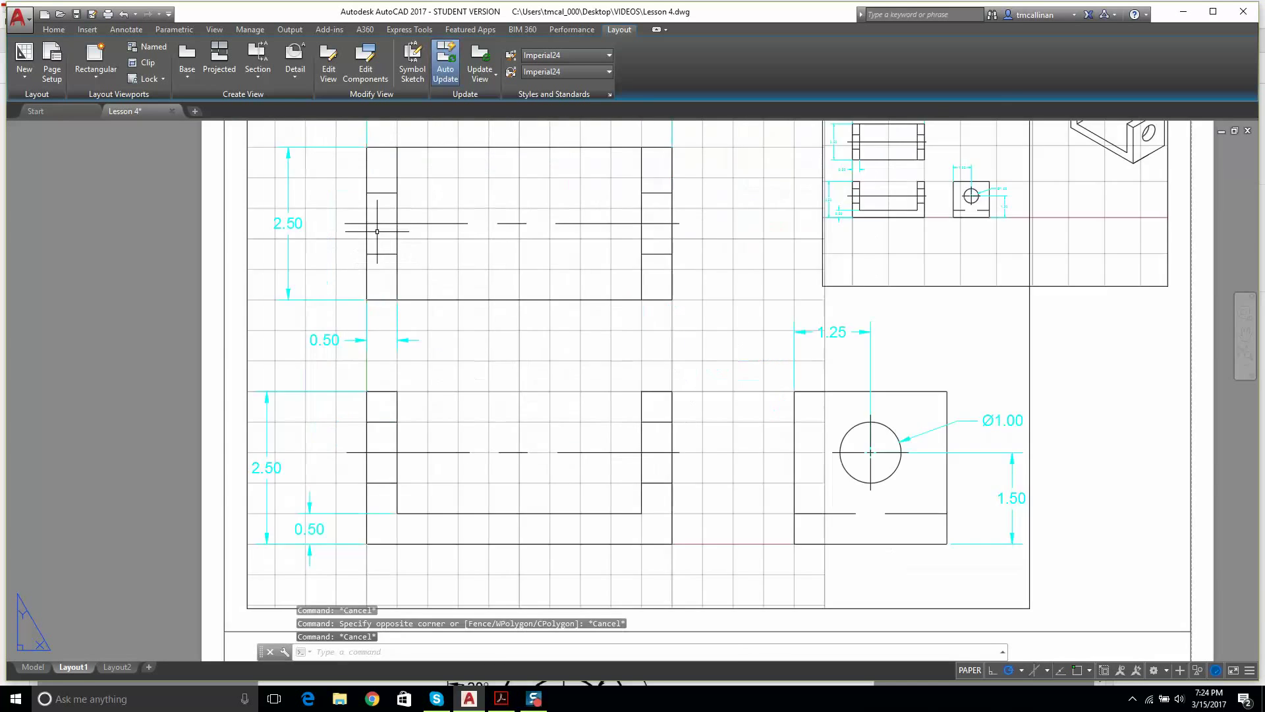
scroll(377, 231, "up", 3)
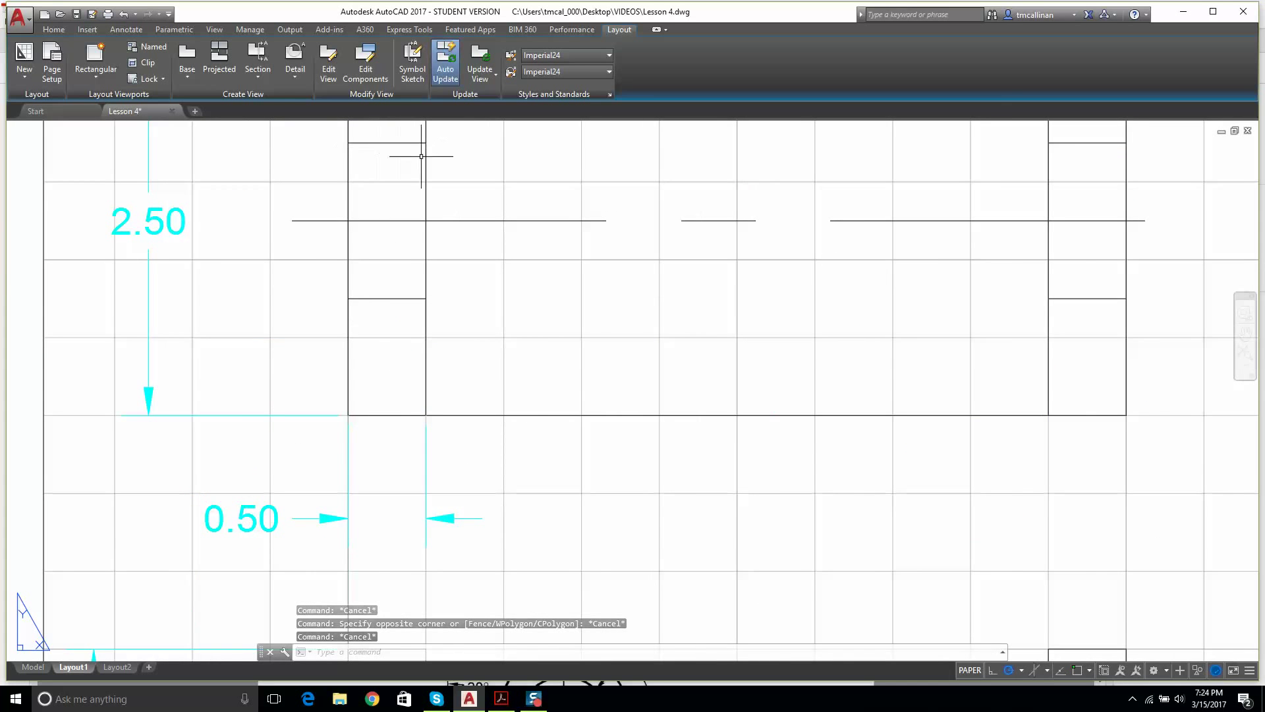
scroll(477, 405, "down", 5)
scroll(536, 380, "up", 2)
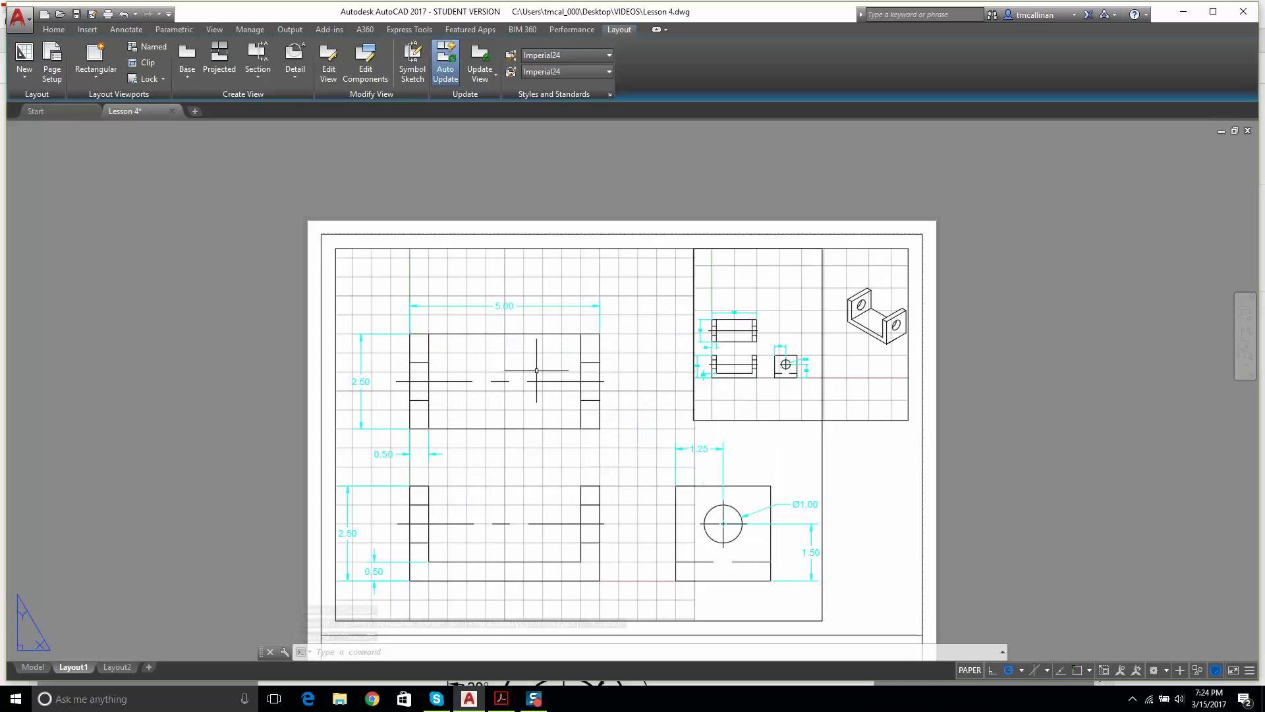
key("Escape")
key("Escape")
key("Escape")
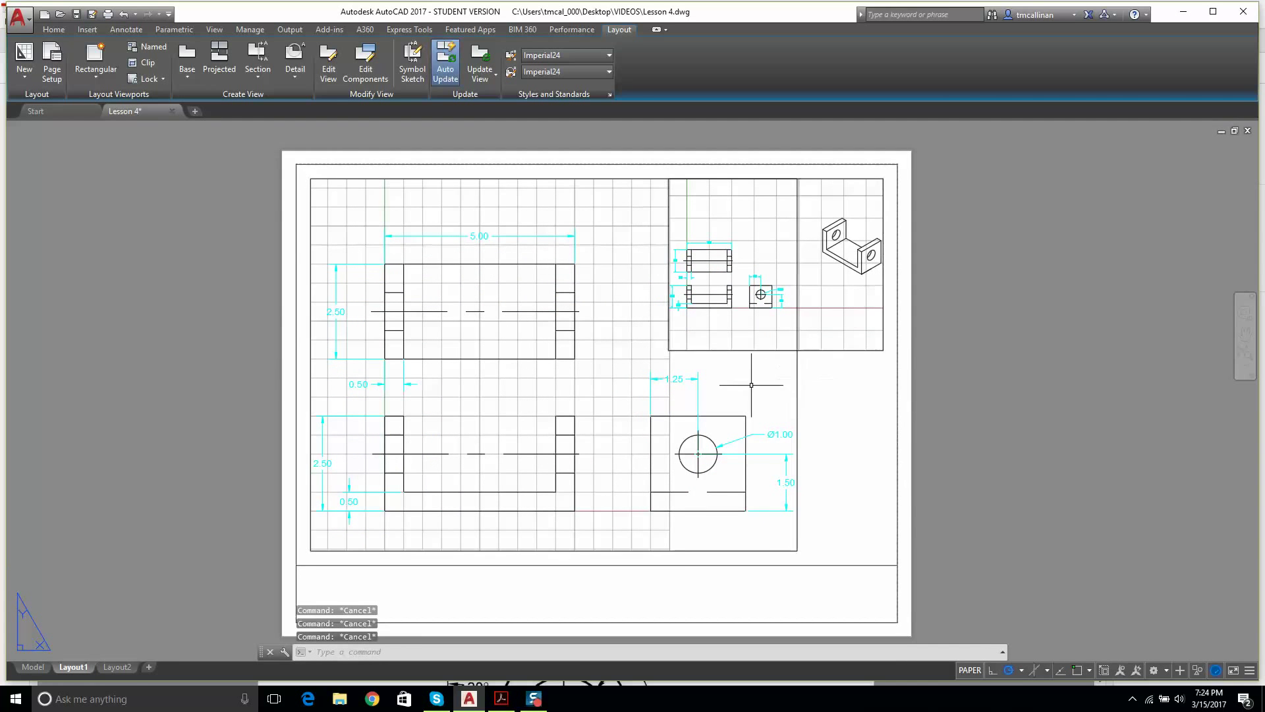
left_click(799, 370)
key("Escape")
left_click(837, 350)
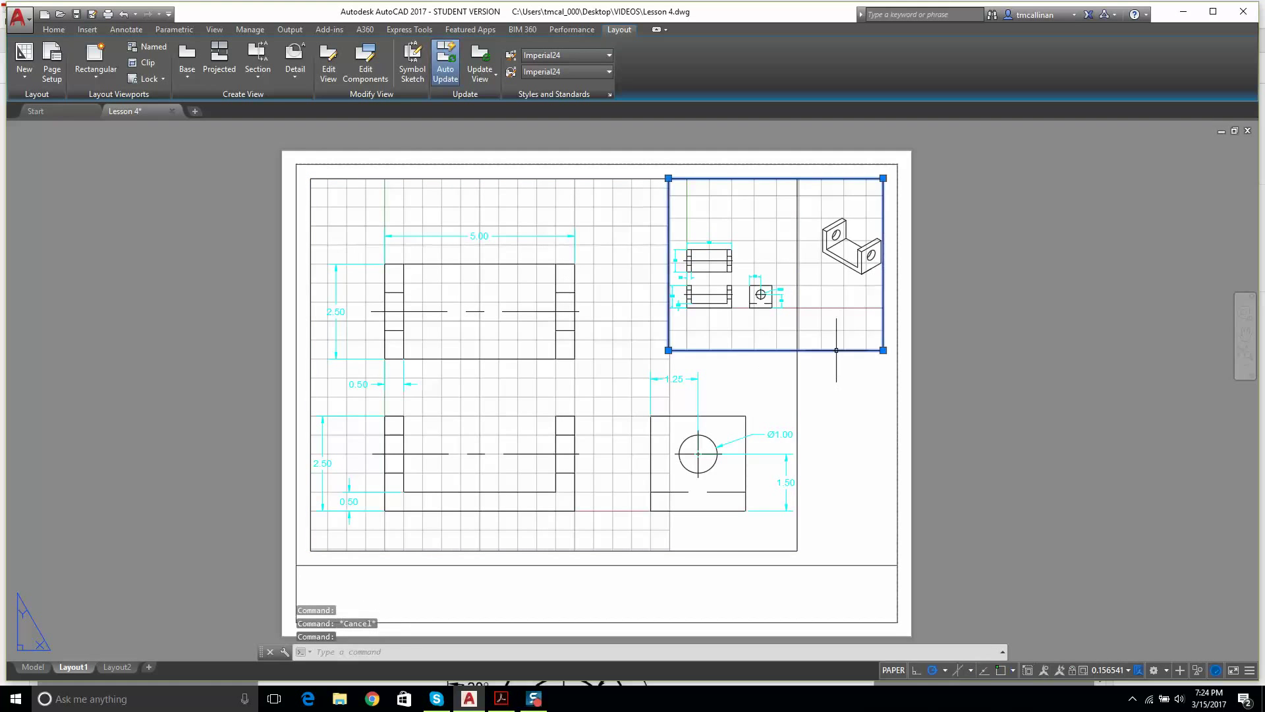
key("Escape")
double_click(827, 351)
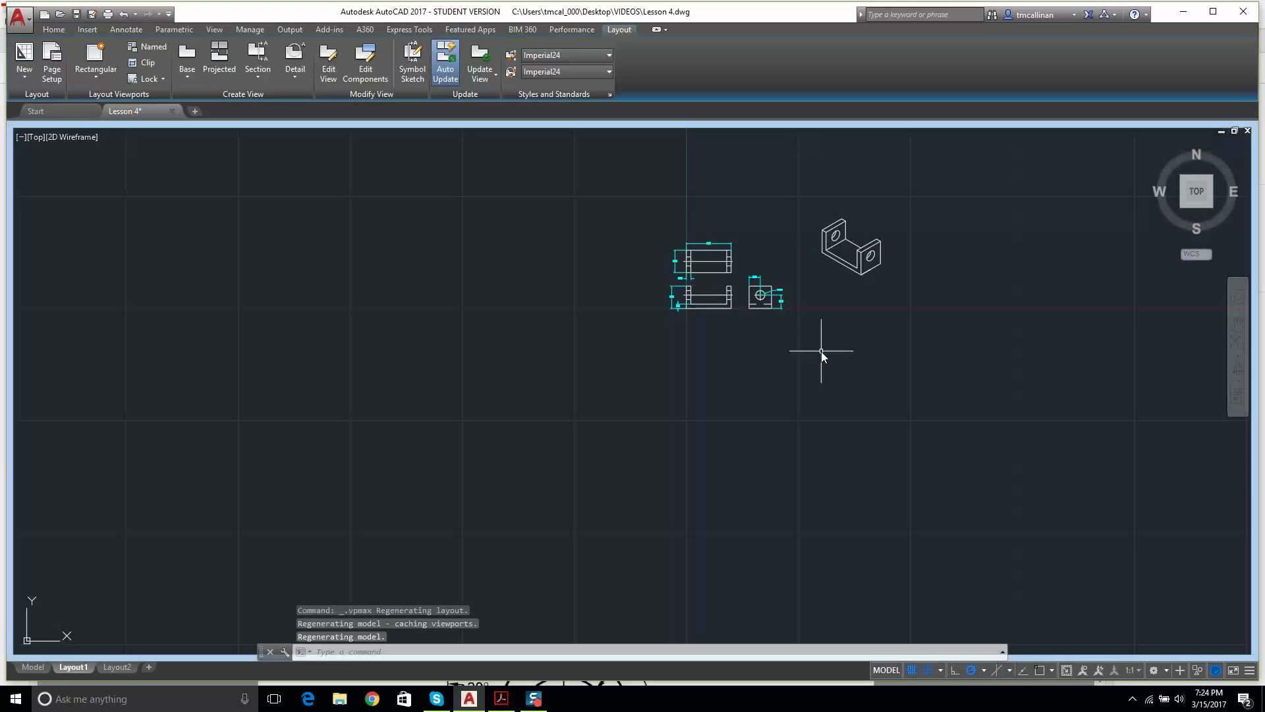
left_click(886, 670)
key("Escape")
Step: Enlarge and centre the isometric bracket view inside the smaller viewport, and return to paper space
double_click(869, 297)
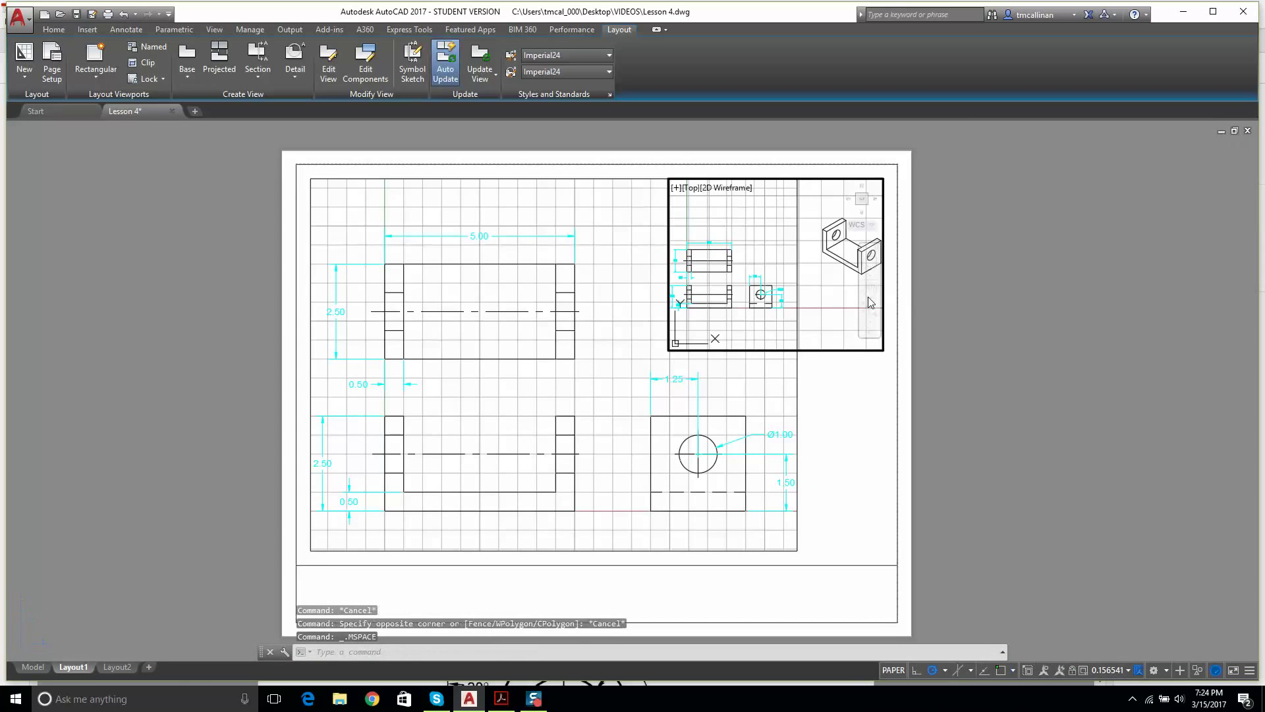
middle_click_drag(828, 283, 747, 298)
scroll(765, 266, "up", 2)
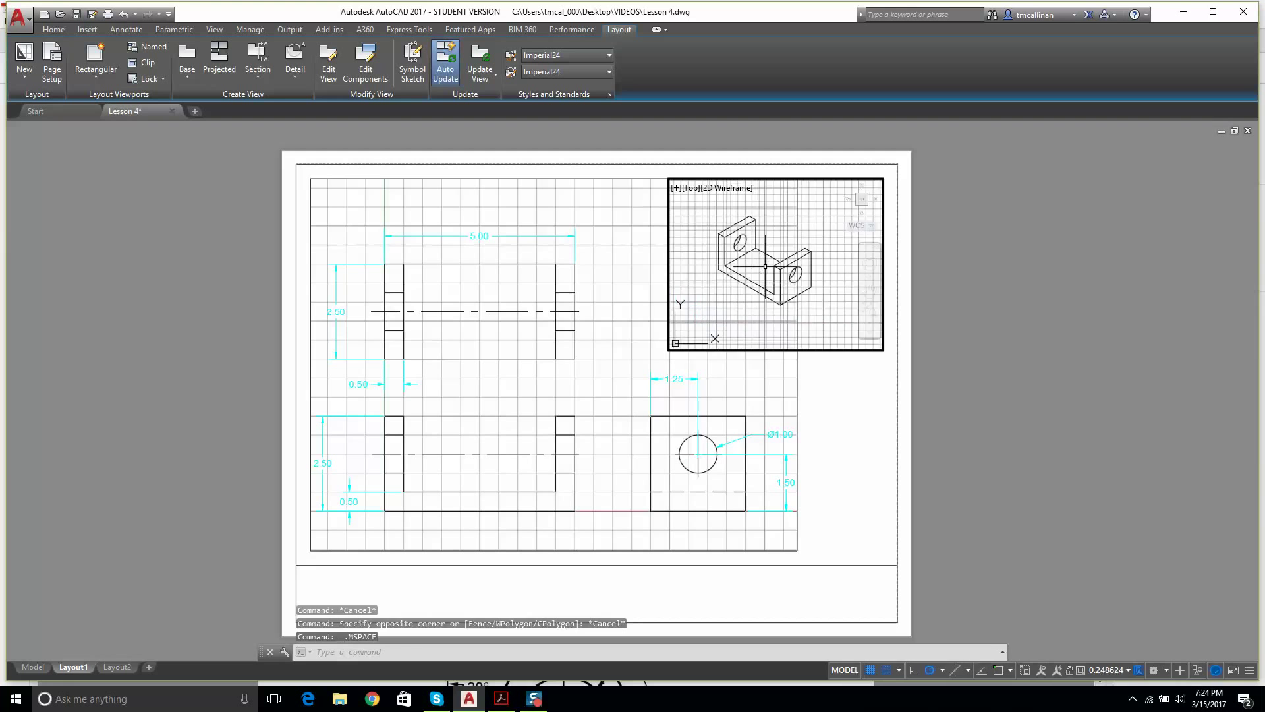
scroll(766, 266, "up", 2)
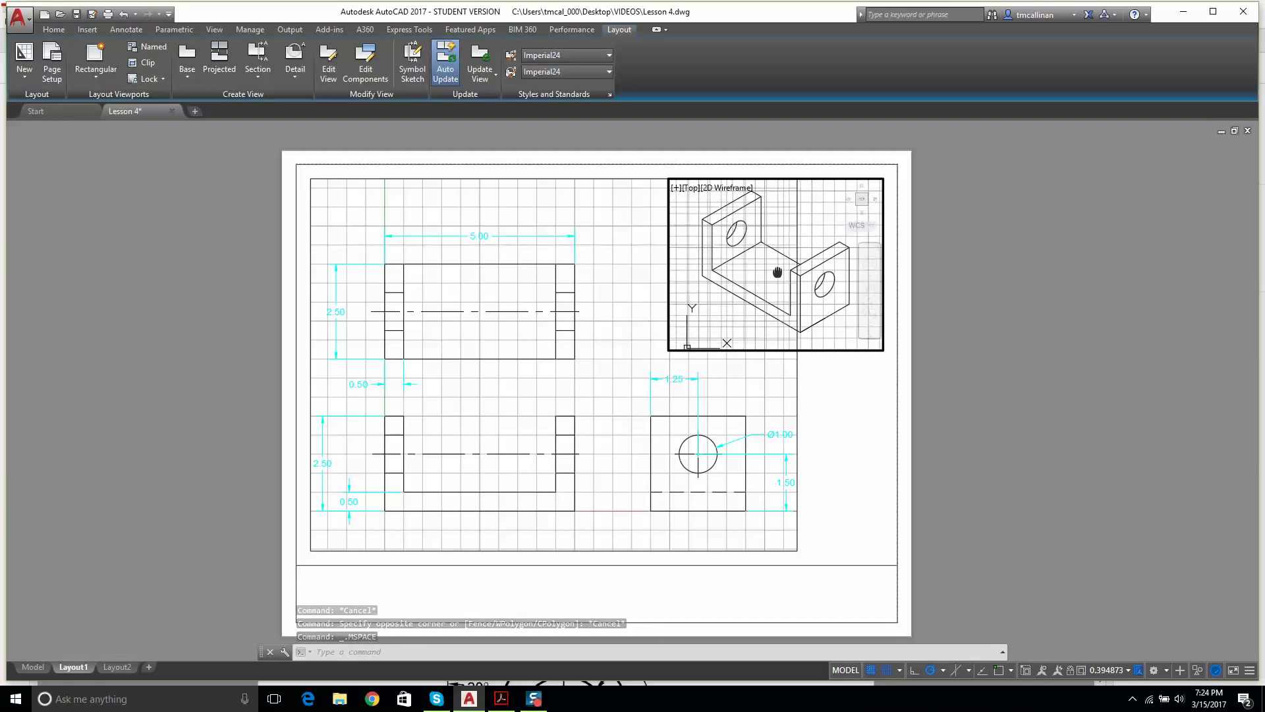
left_click(841, 670)
key("Escape")
key("Escape")
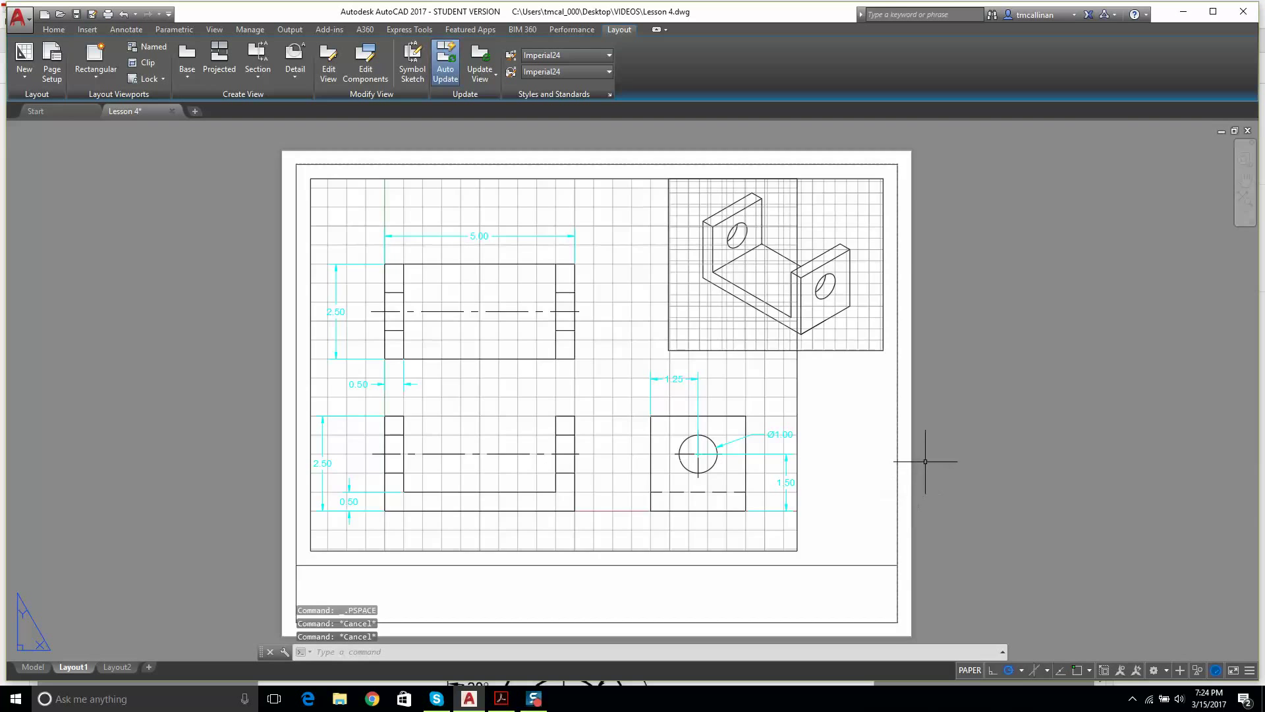
Step: Try erasing the large viewport from the layout, and undo the erasure
scroll(911, 484, "down", 2)
scroll(740, 356, "up", 2)
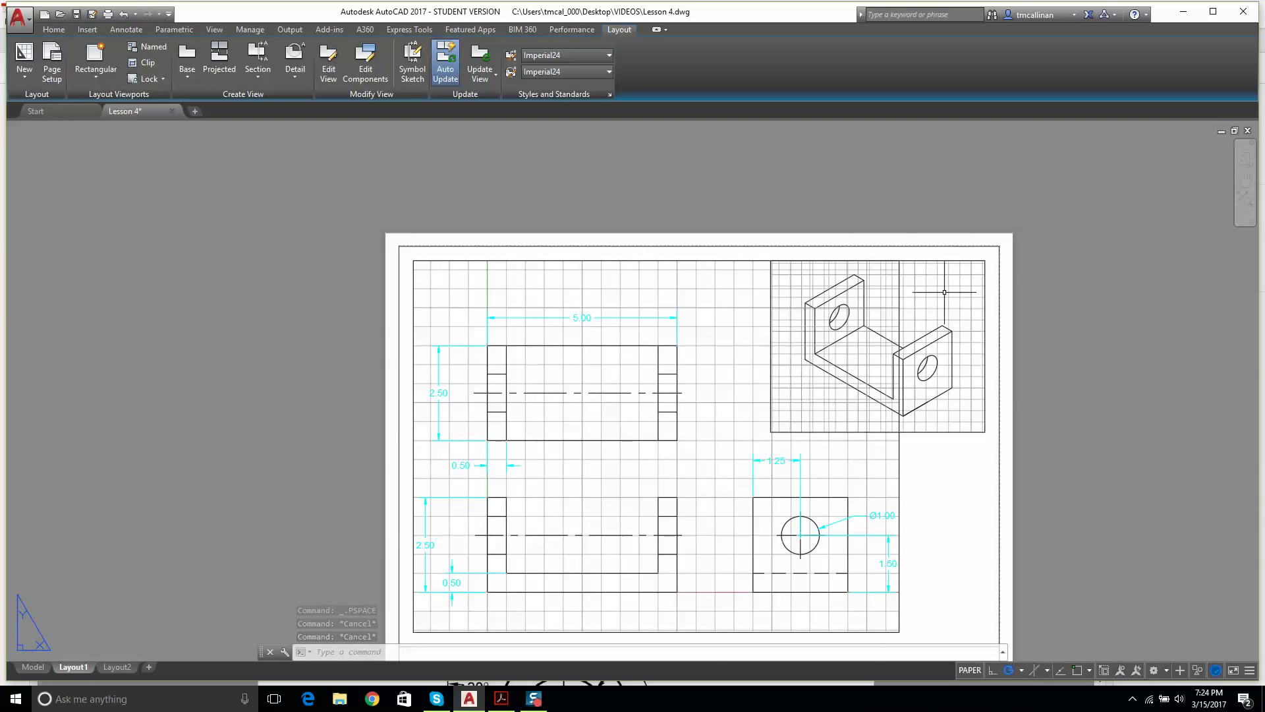
scroll(938, 272, "up", 2)
scroll(938, 272, "down", 2)
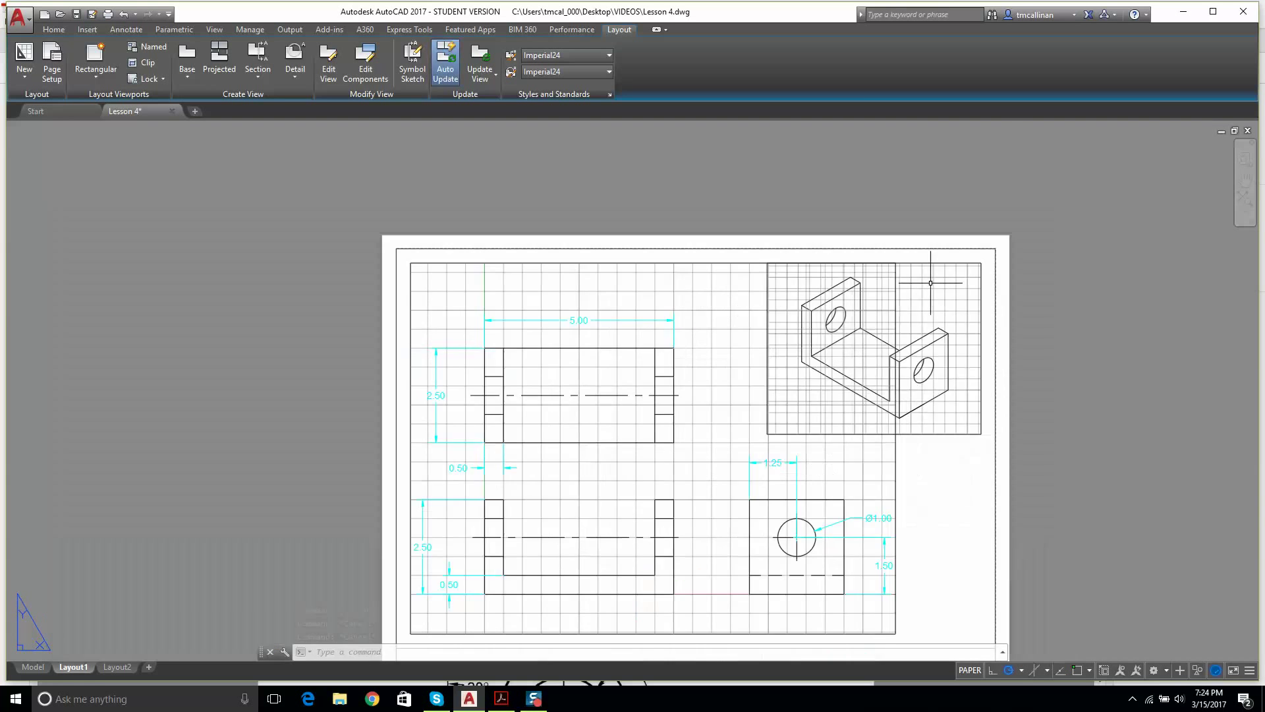
left_click(896, 465)
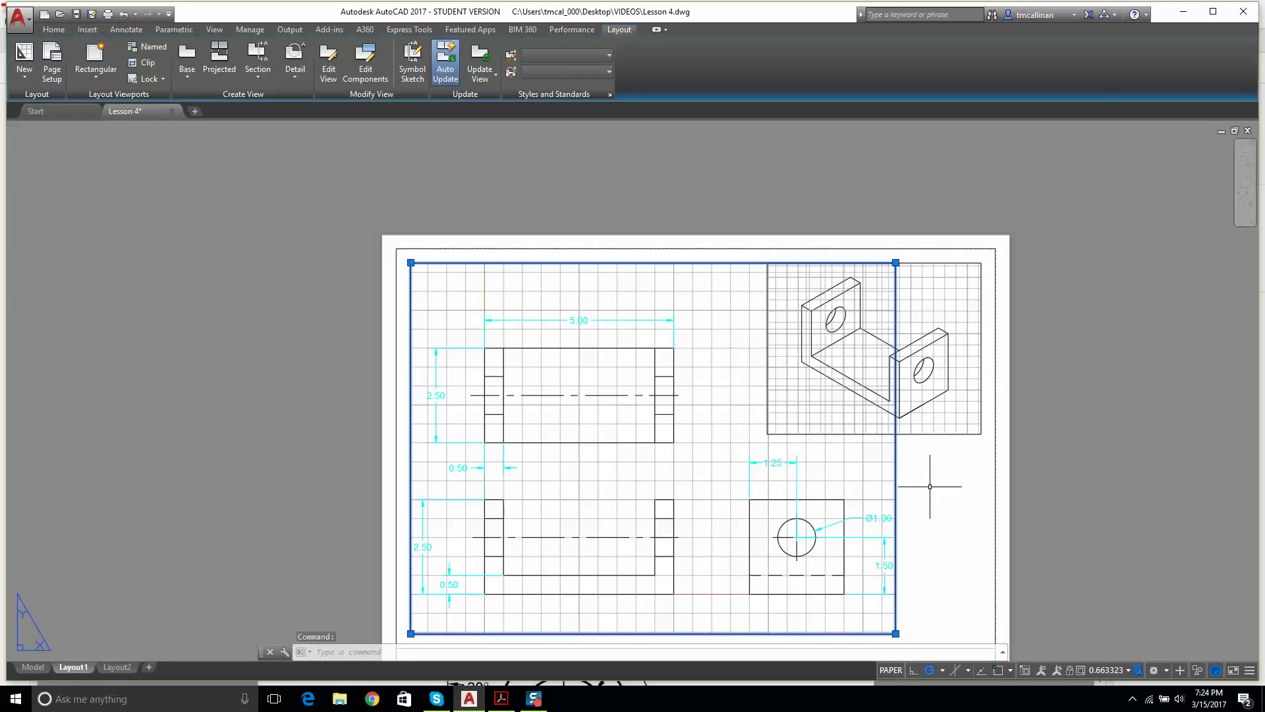
right_click(898, 461)
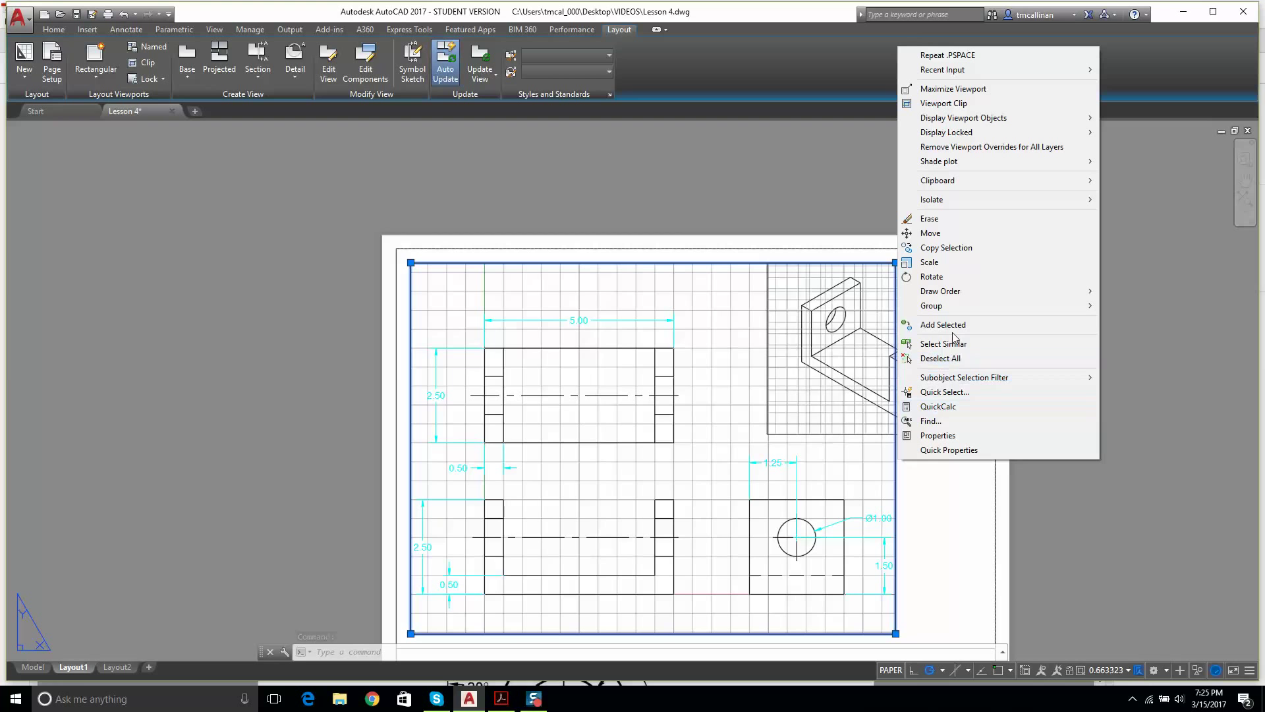
left_click(939, 219)
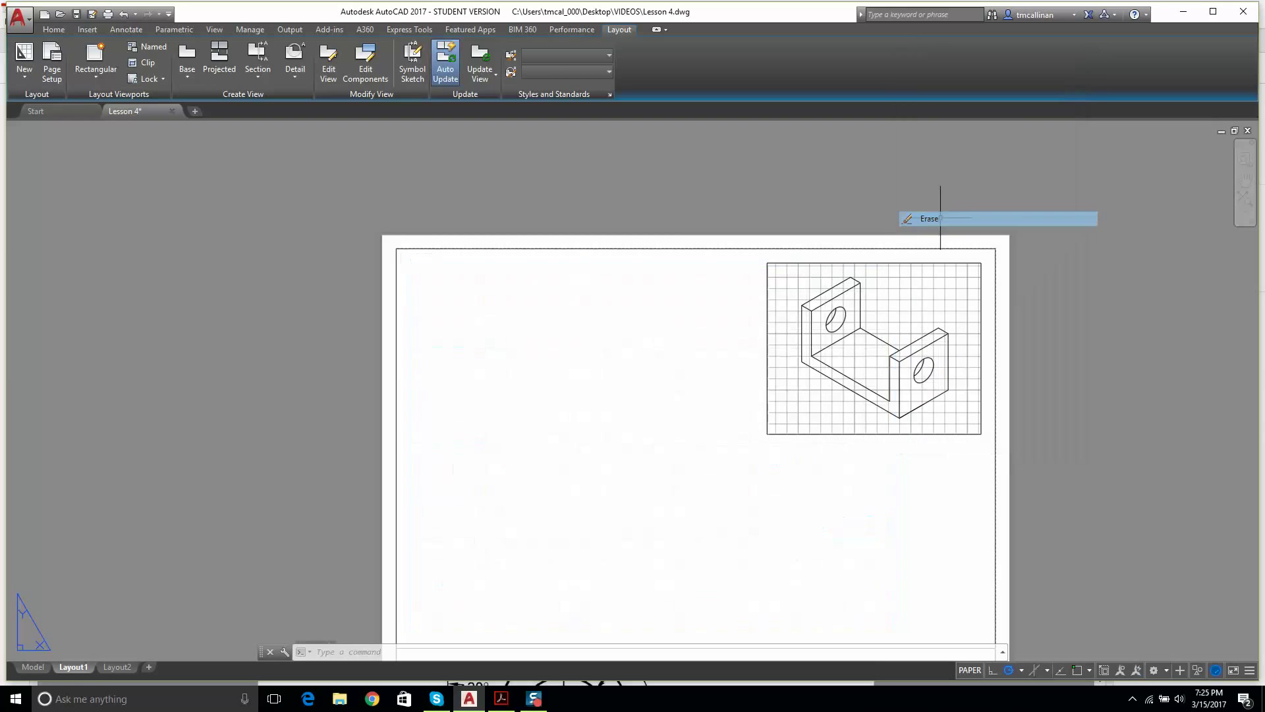
key("ctrl+z")
key("Escape")
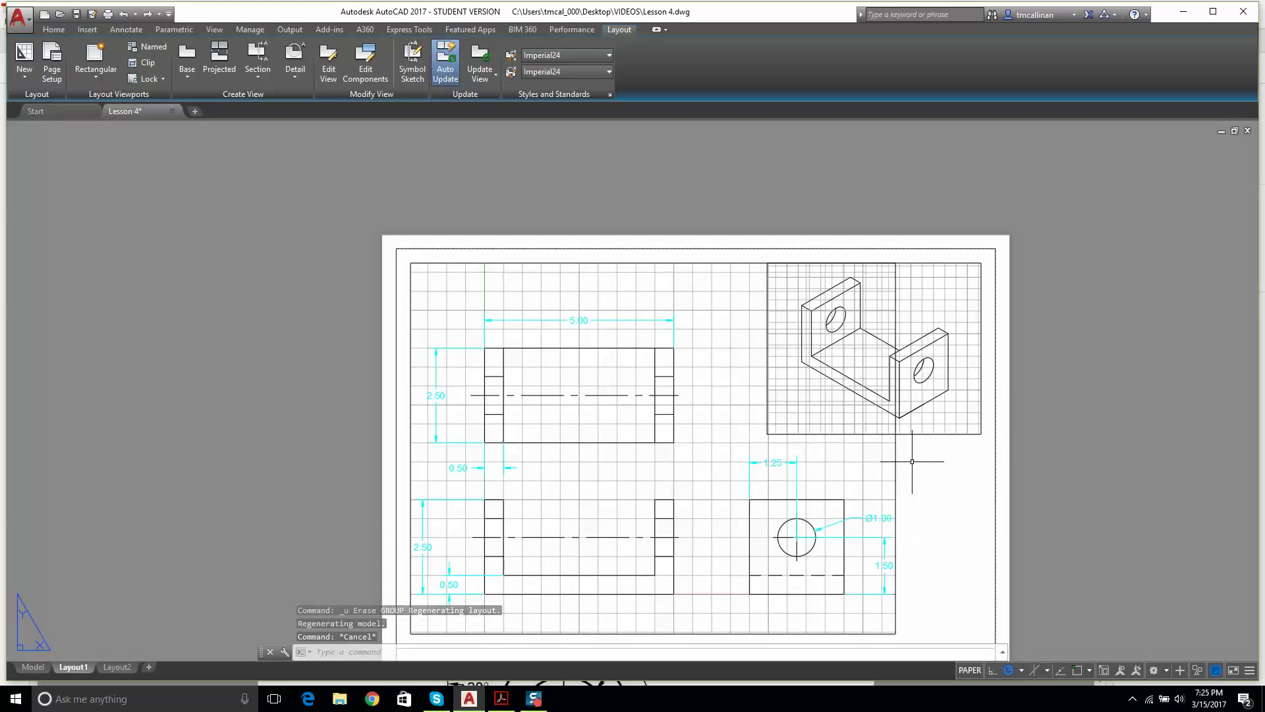
Step: Try setting Display Viewport Objects to No for the large viewport, and undo the change
left_click(896, 465)
right_click(895, 466)
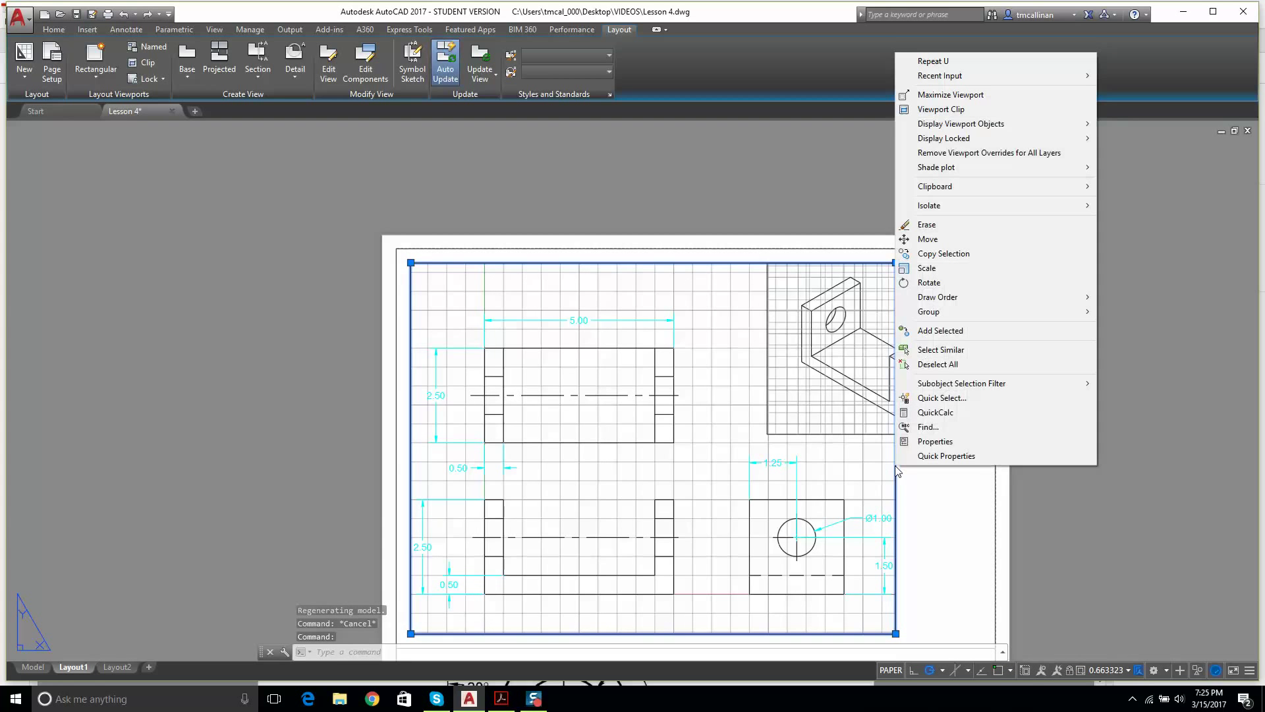
mouse_move(1047, 129)
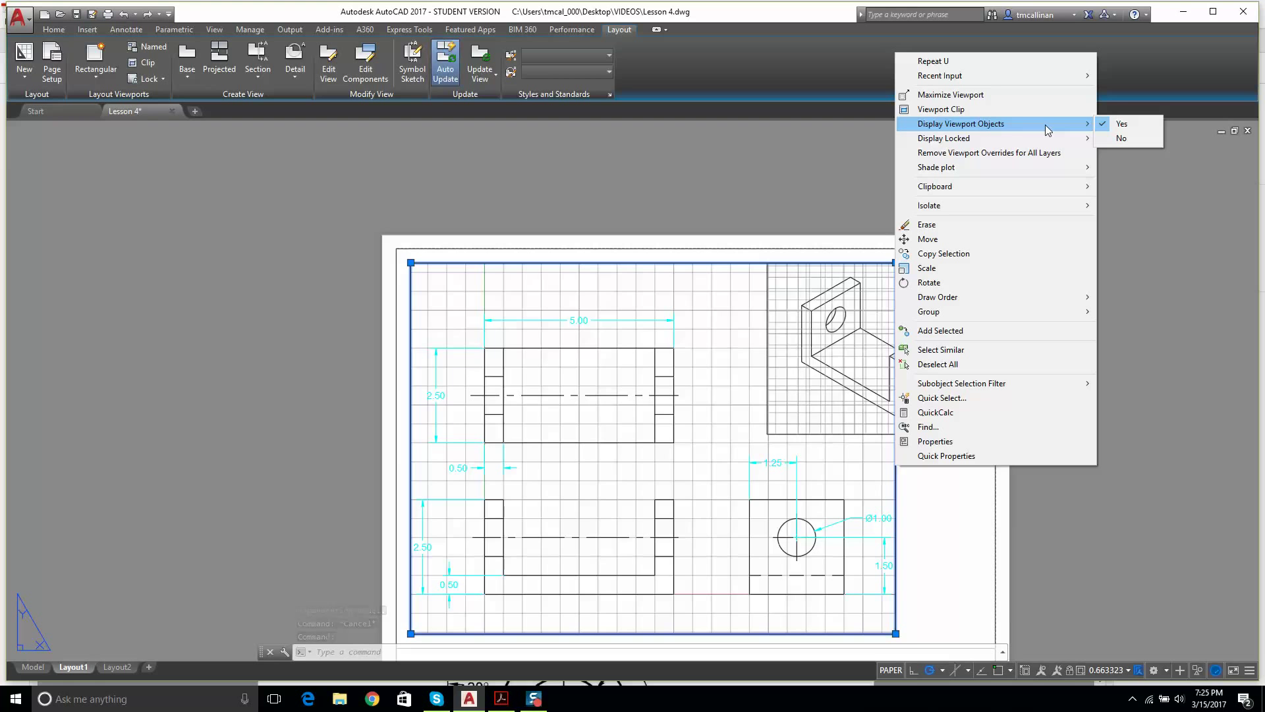
left_click(1123, 139)
key("ctrl+z")
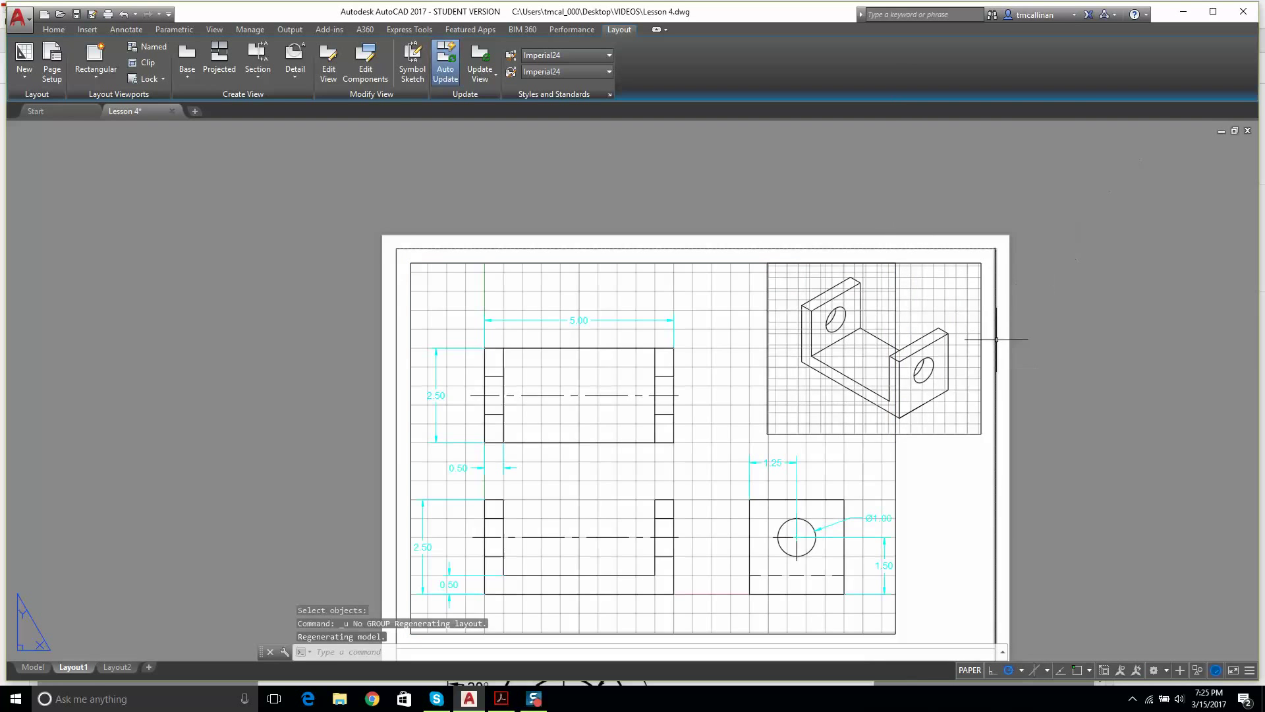
left_click(893, 461)
right_click(893, 460)
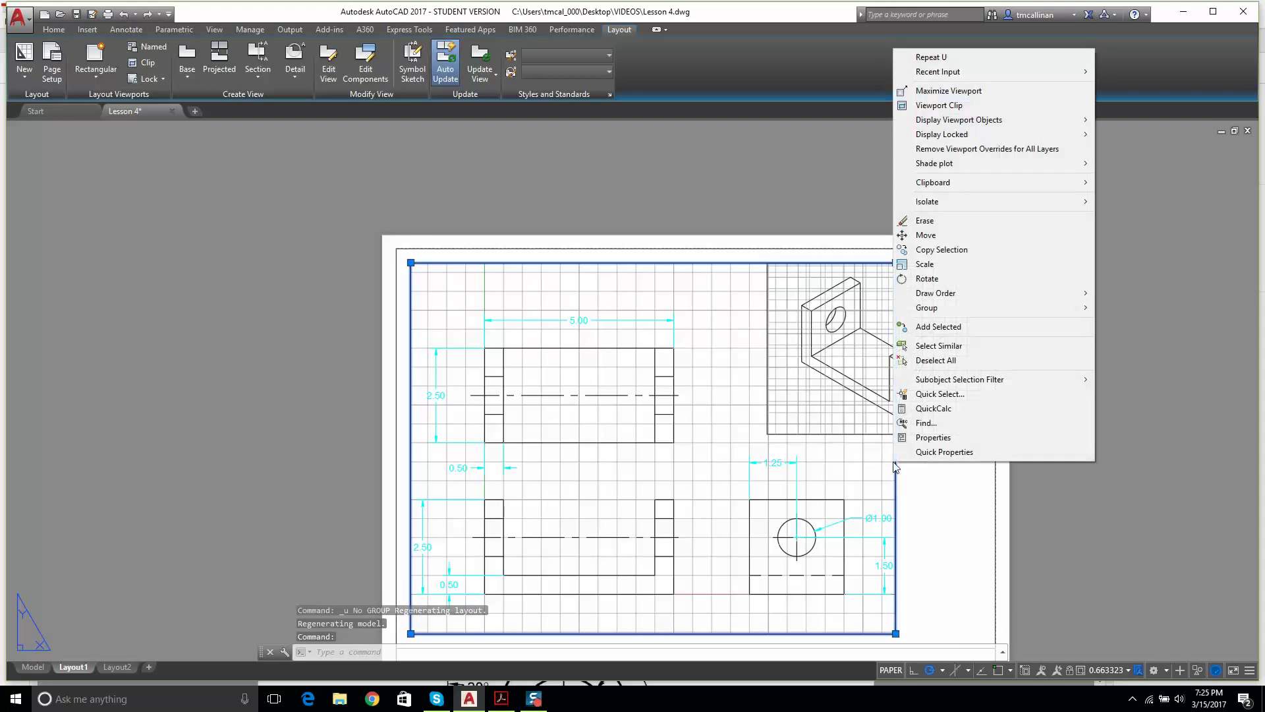
mouse_move(949, 168)
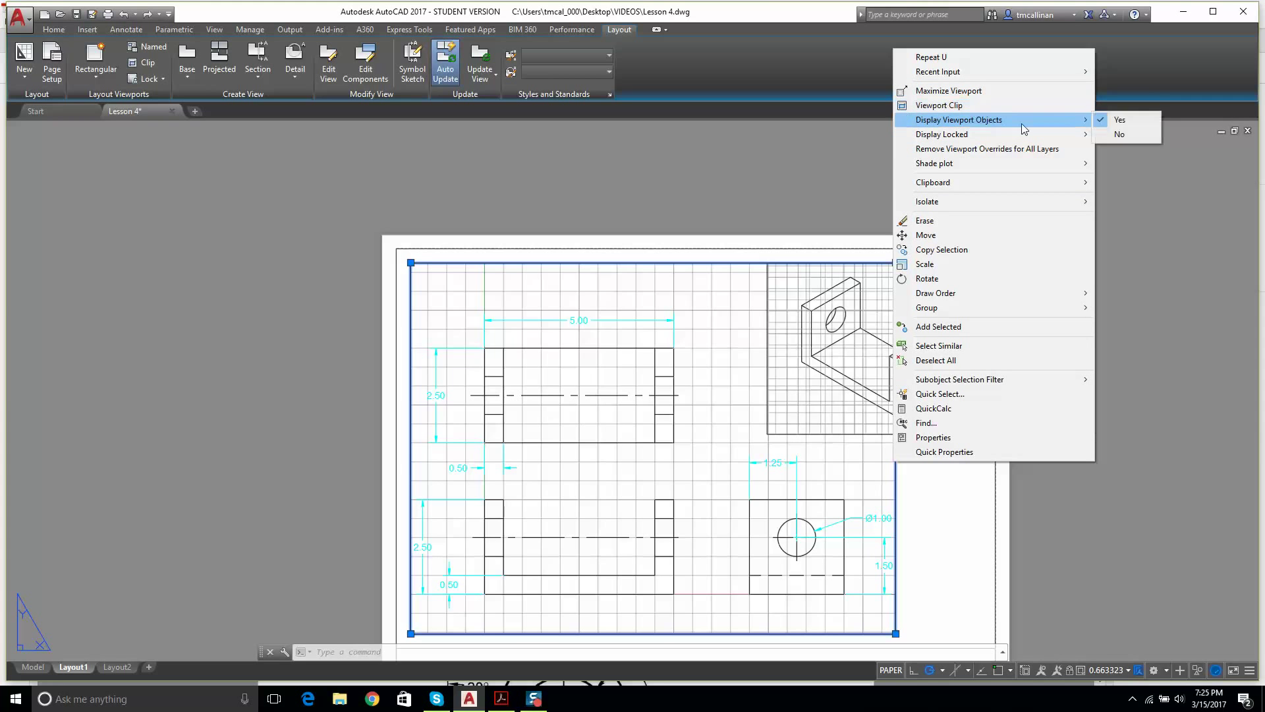
mouse_move(1026, 142)
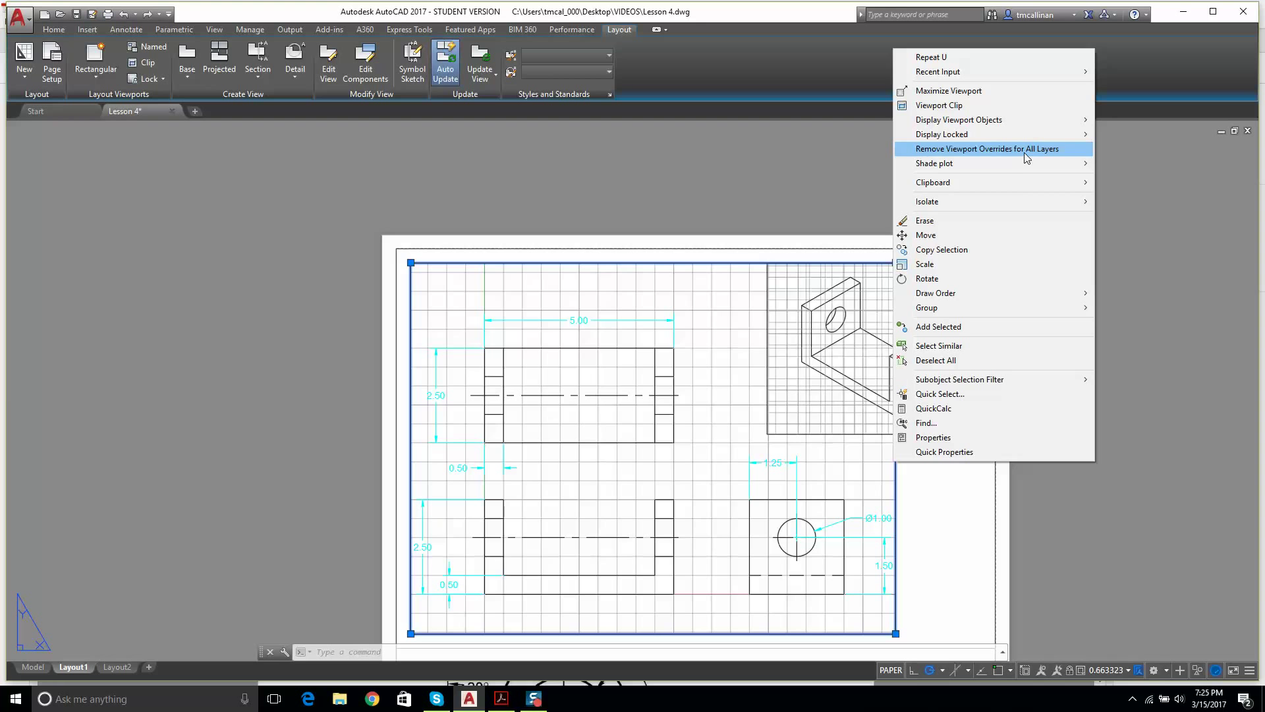
key("Escape")
key("Escape")
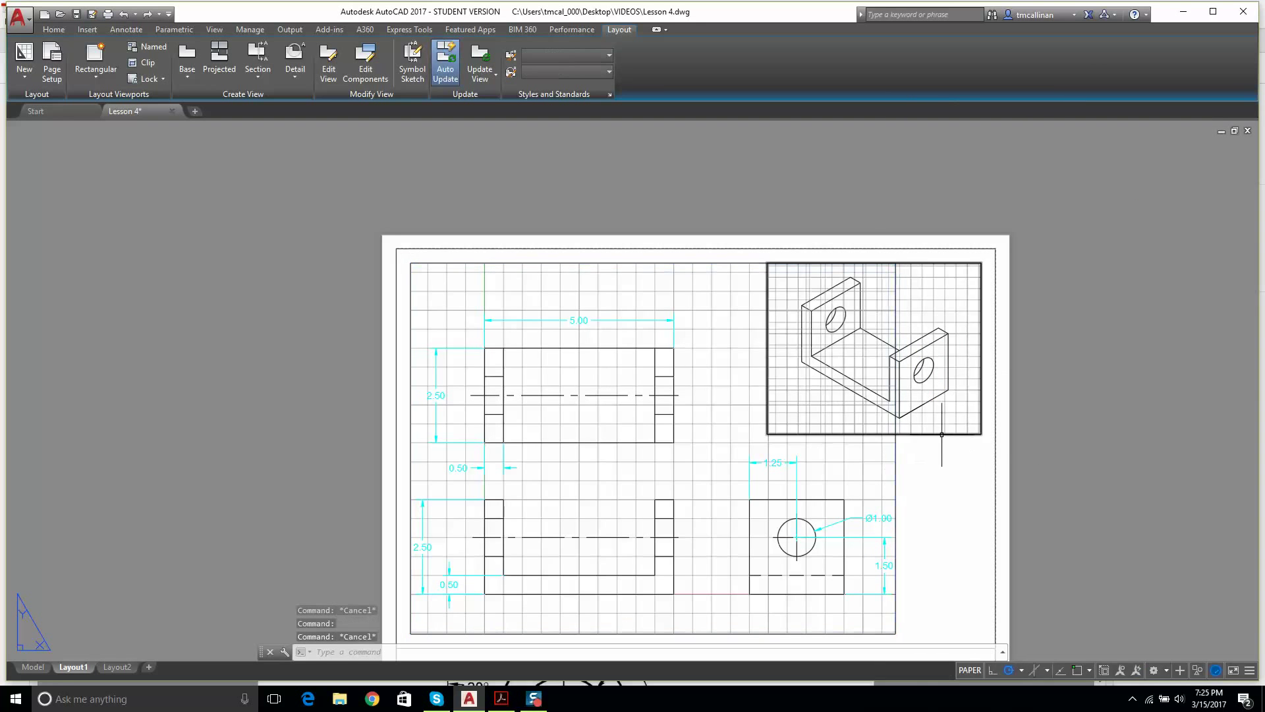
scroll(902, 456, "down", 3)
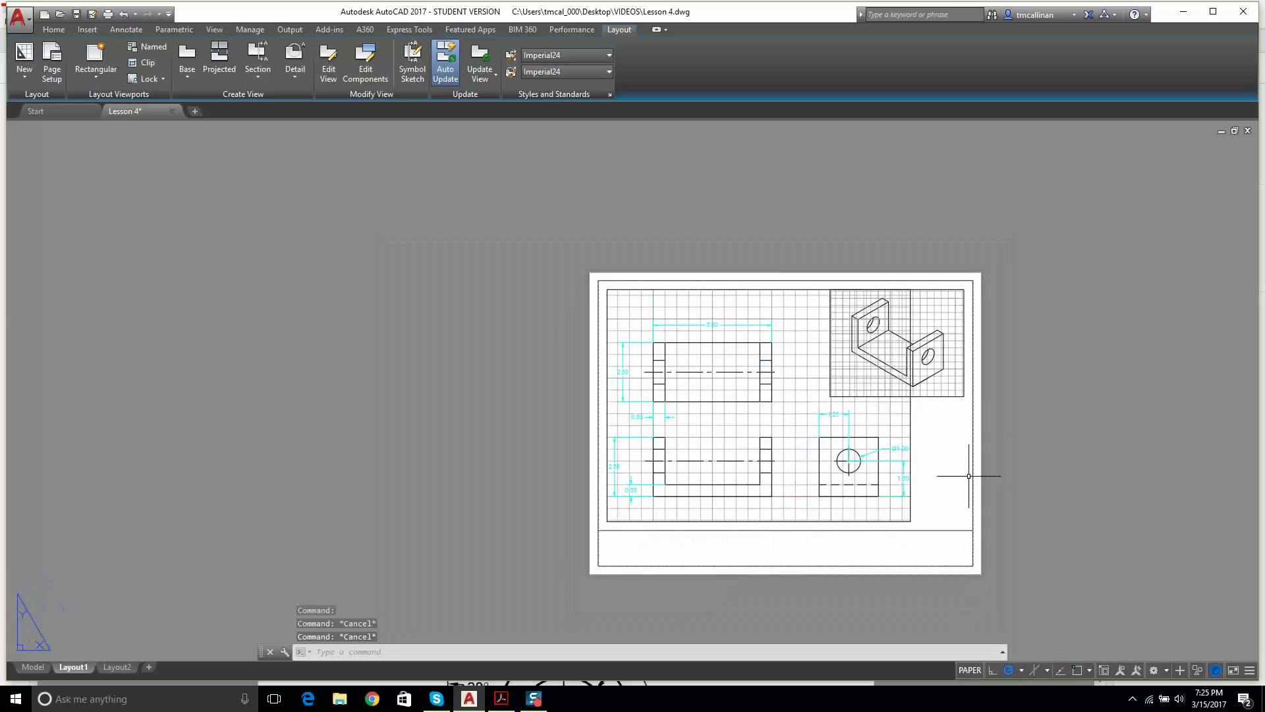
scroll(884, 418, "up", 3)
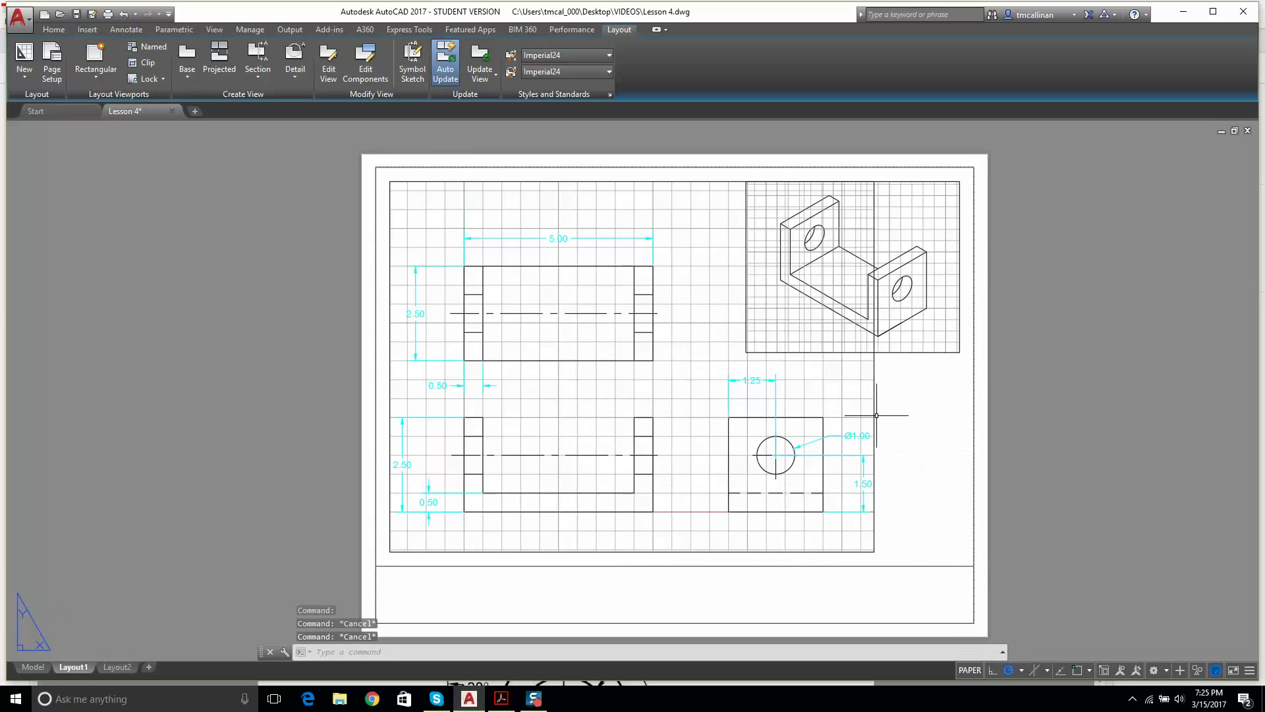
Step: Create a new layer named VPORTS and close the layer manager
left_click(63, 29)
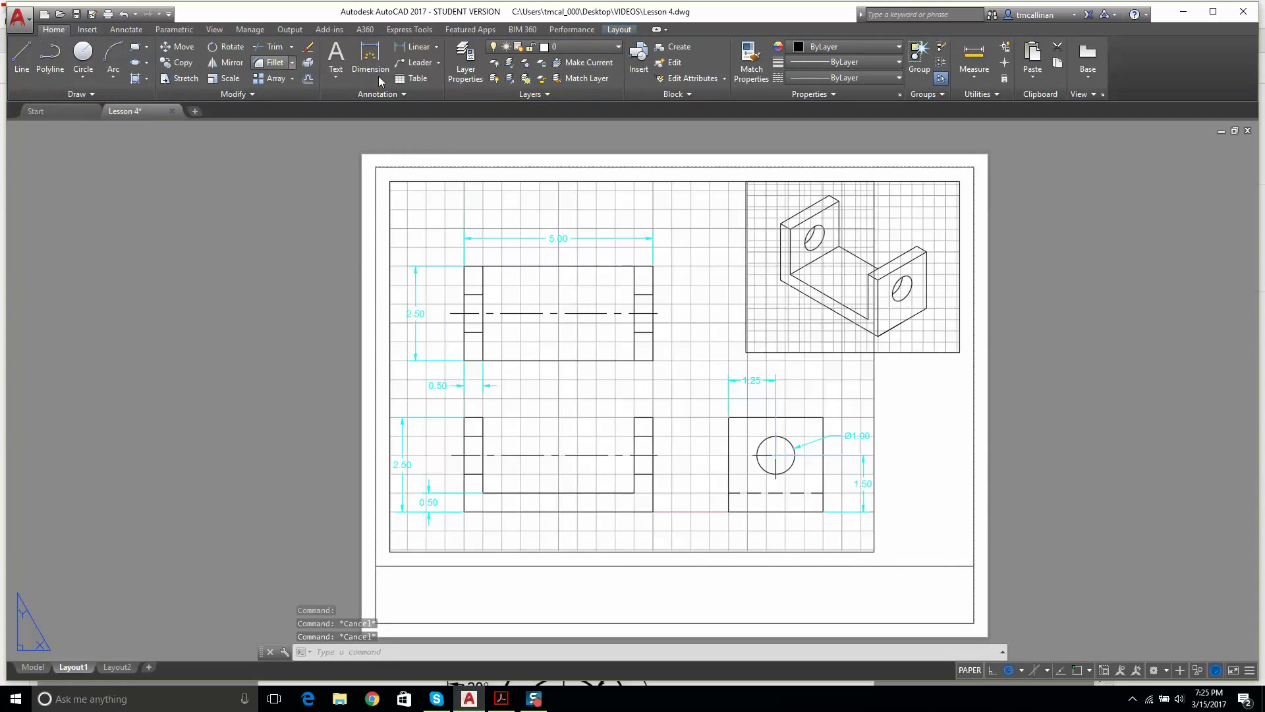
left_click(464, 73)
right_click(202, 192)
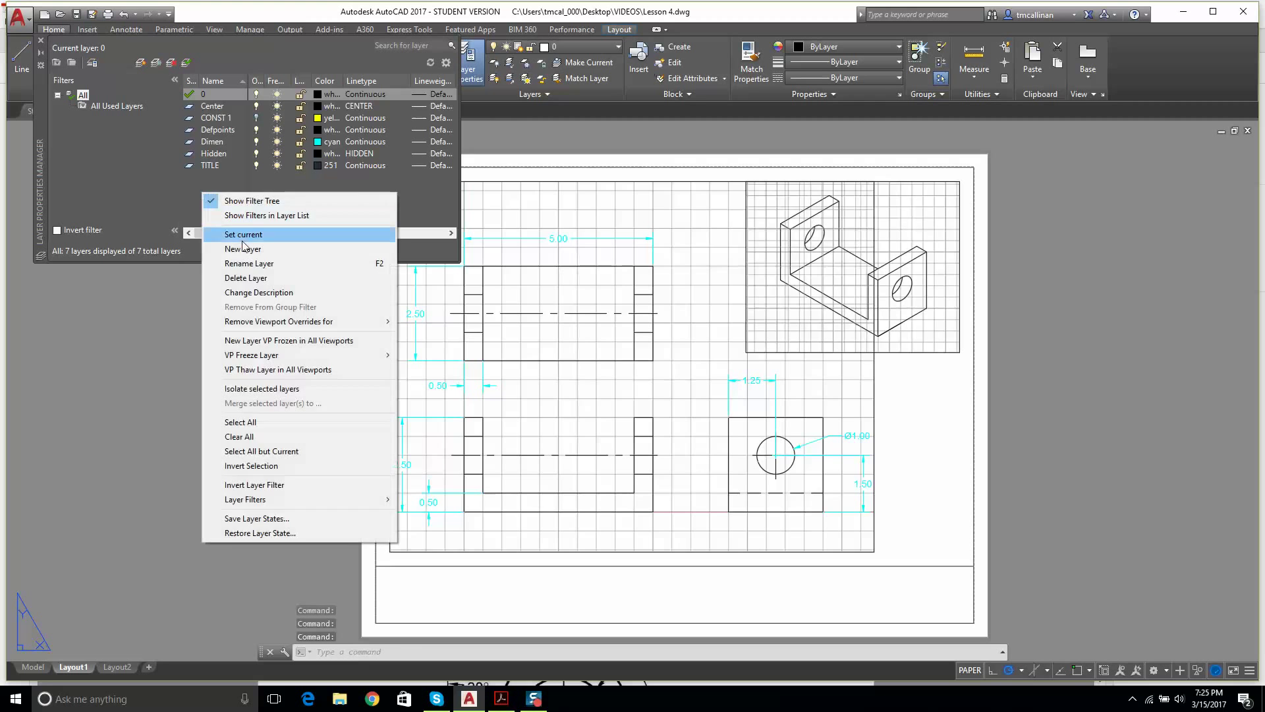
left_click(248, 249)
type("VPORTS")
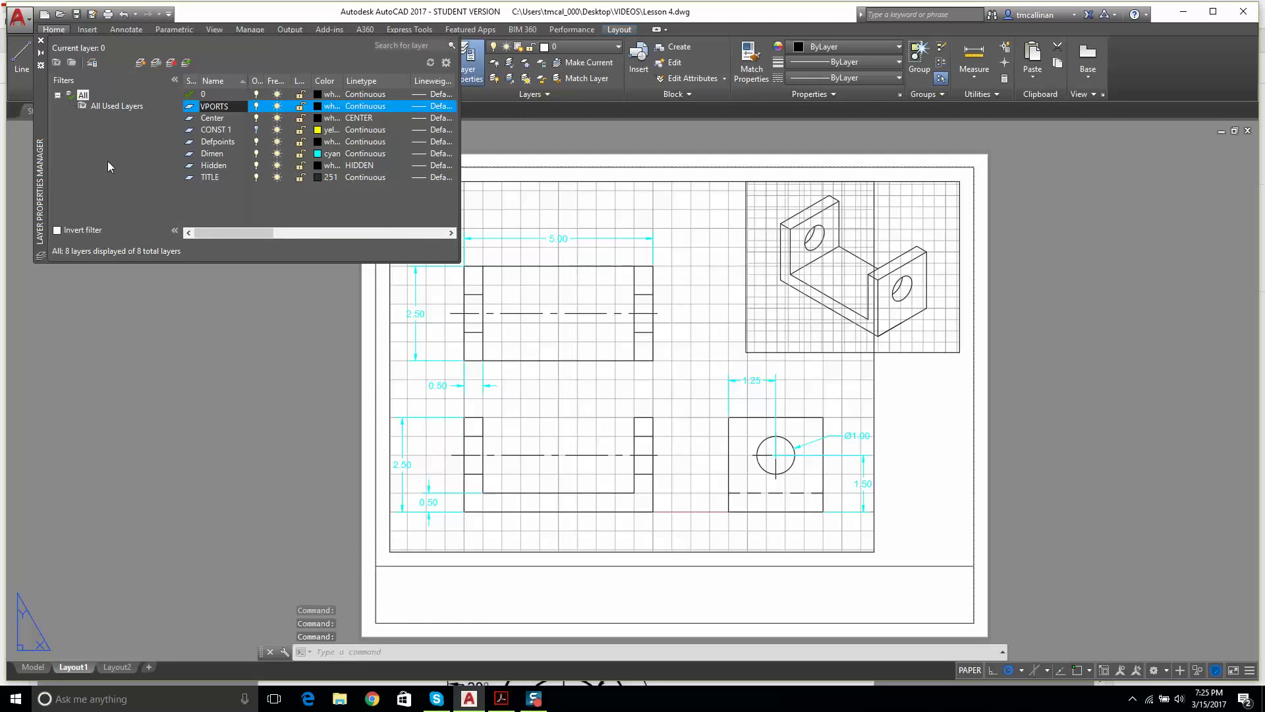
left_click(263, 207)
left_click(41, 40)
key("Escape")
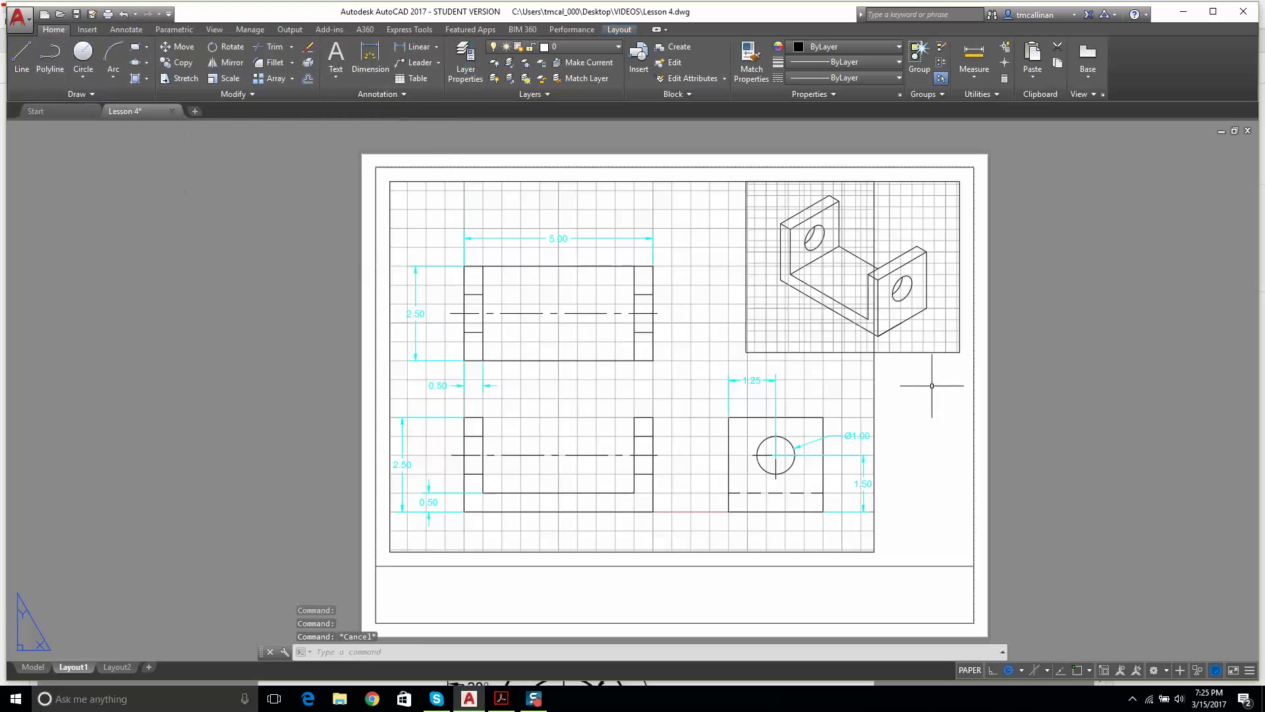
Step: Move both the large viewport and the smaller isometric viewport to the VPORTS layer
left_click(875, 371)
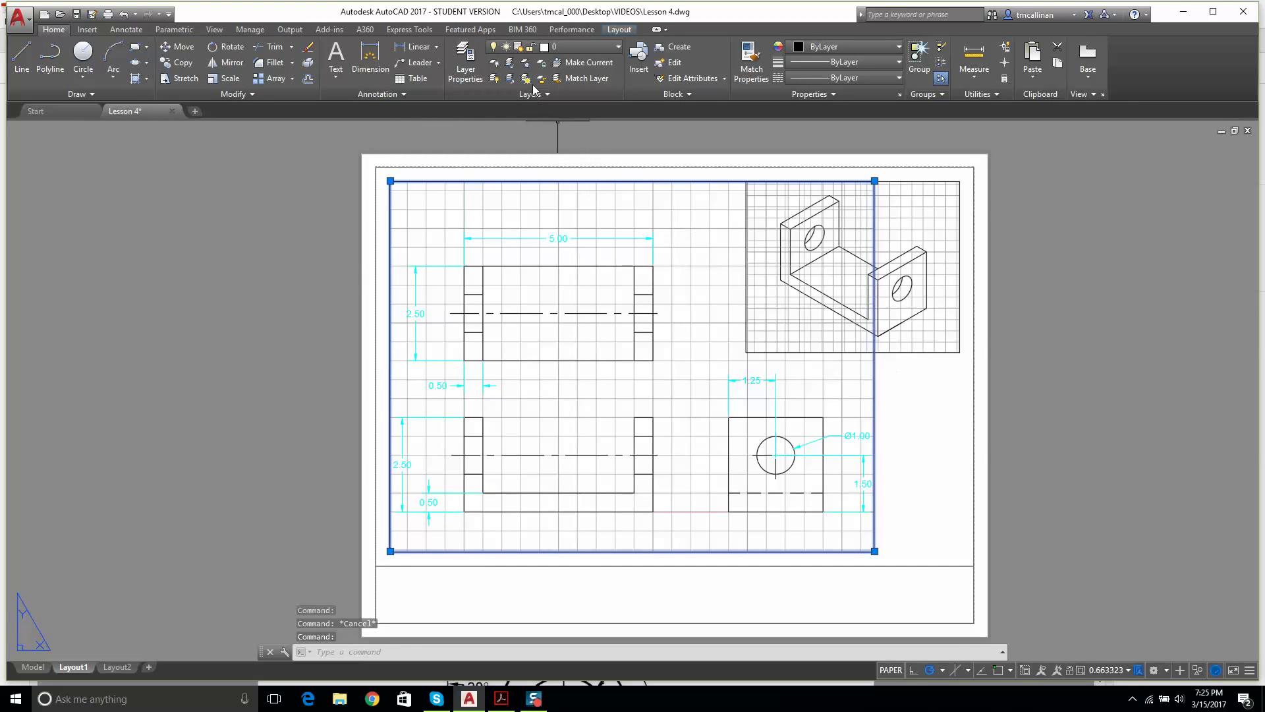
left_click(567, 47)
left_click(571, 173)
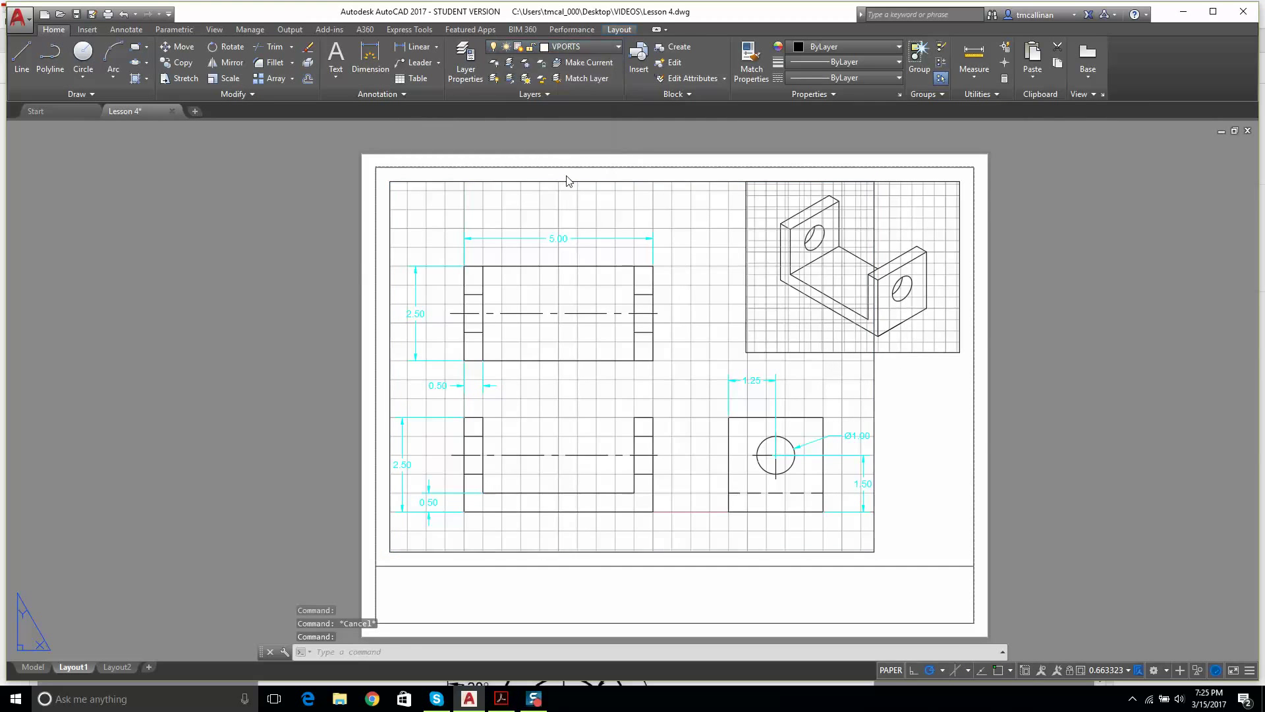
key("Escape")
left_click(919, 351)
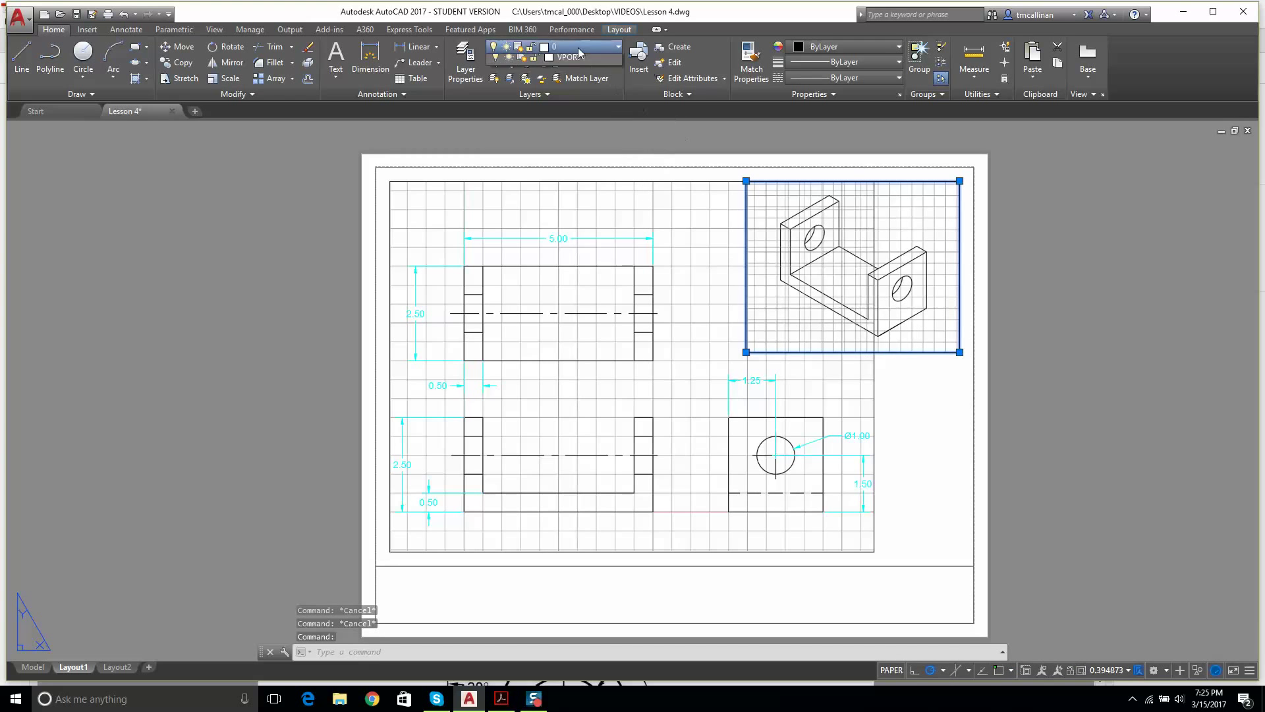
left_click(578, 48)
left_click(570, 173)
left_click(570, 174)
key("Escape")
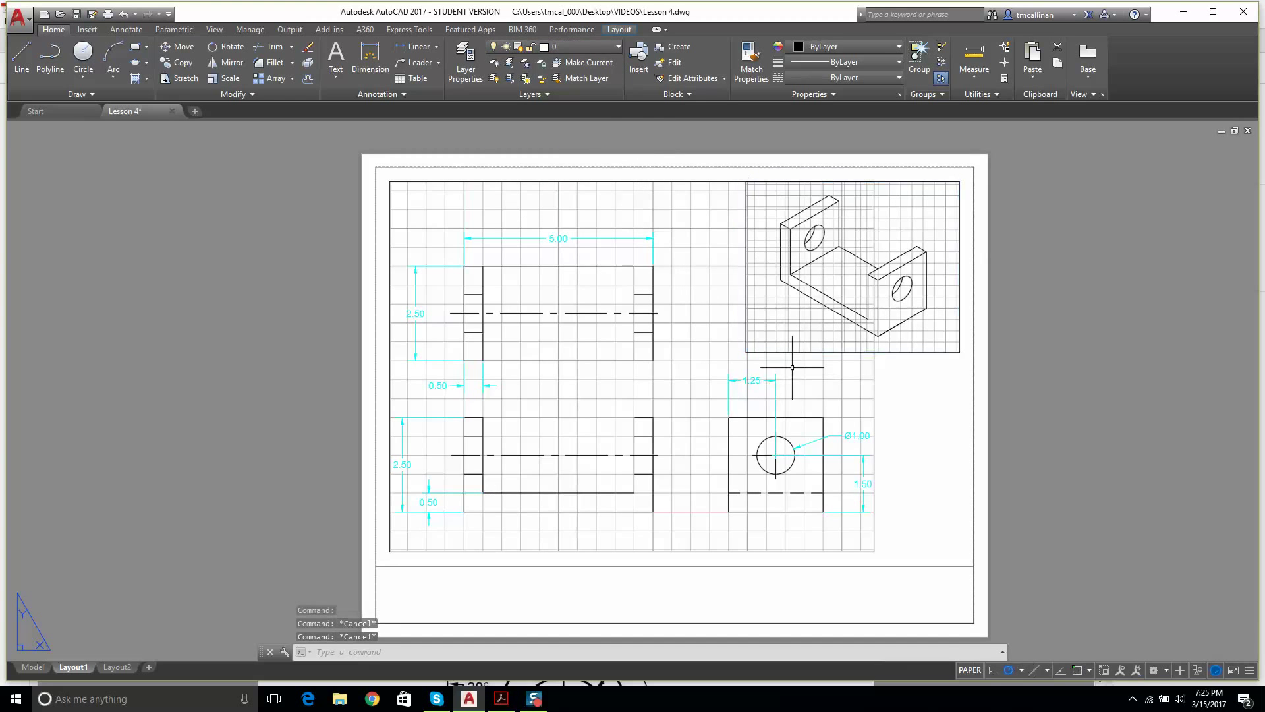
Step: Turn off the VPORTS layer to hide the viewport borders on the layout
left_click(560, 46)
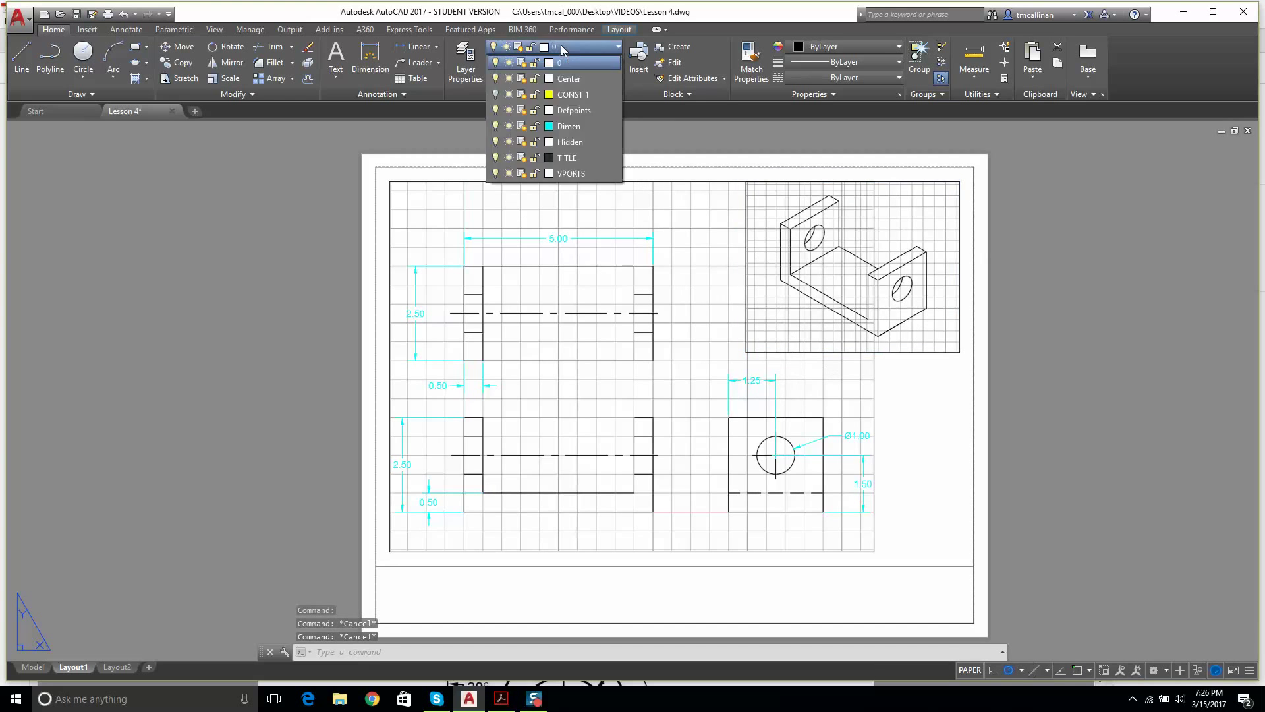
left_click(496, 173)
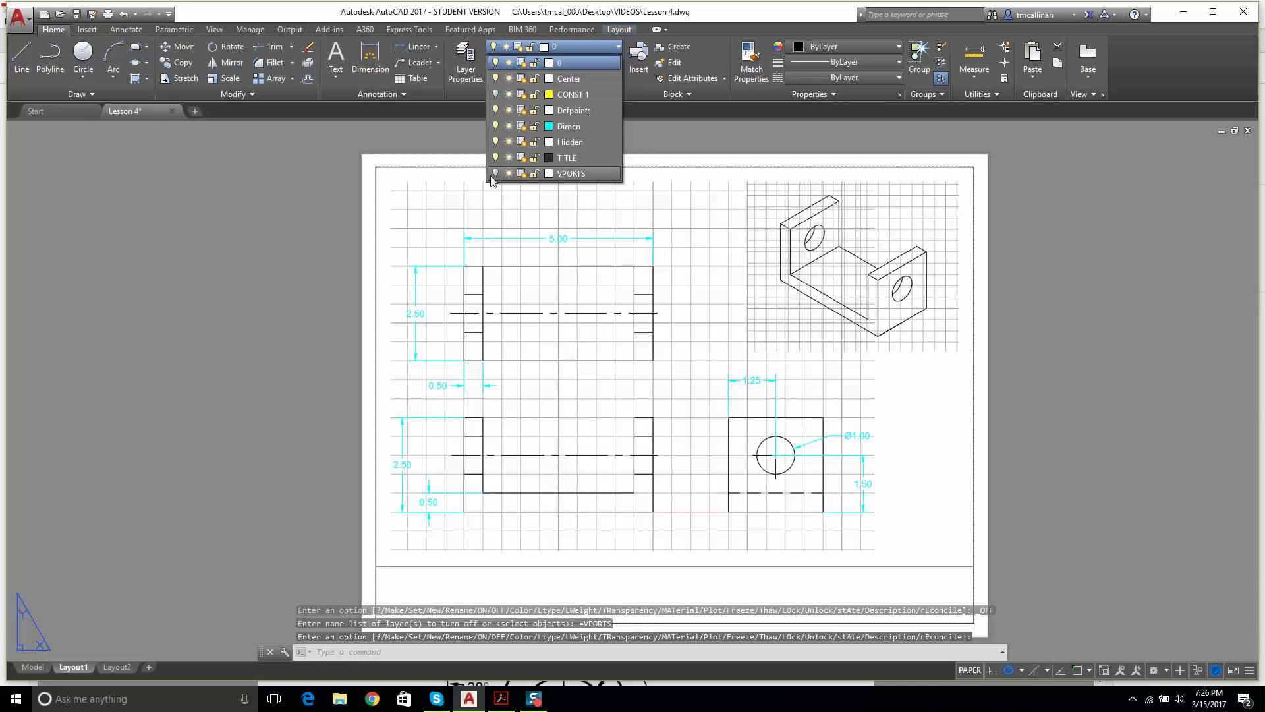
key("Escape")
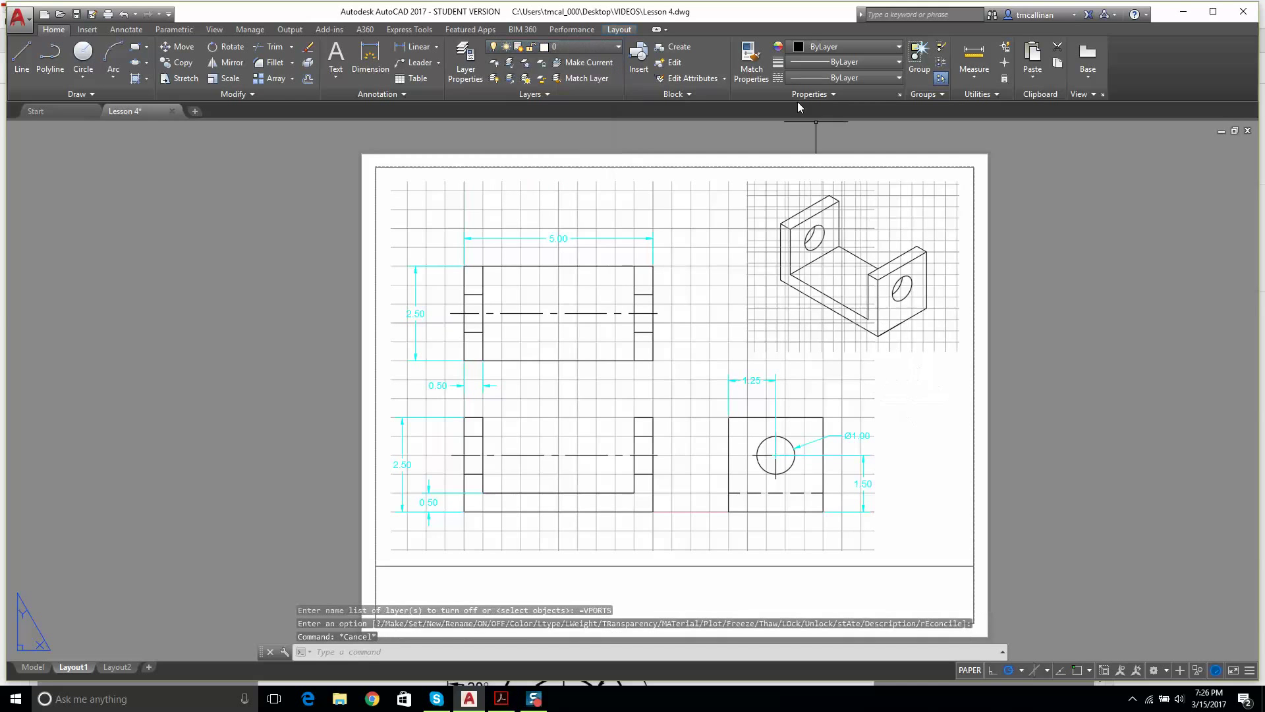
scroll(758, 319, "up", 3)
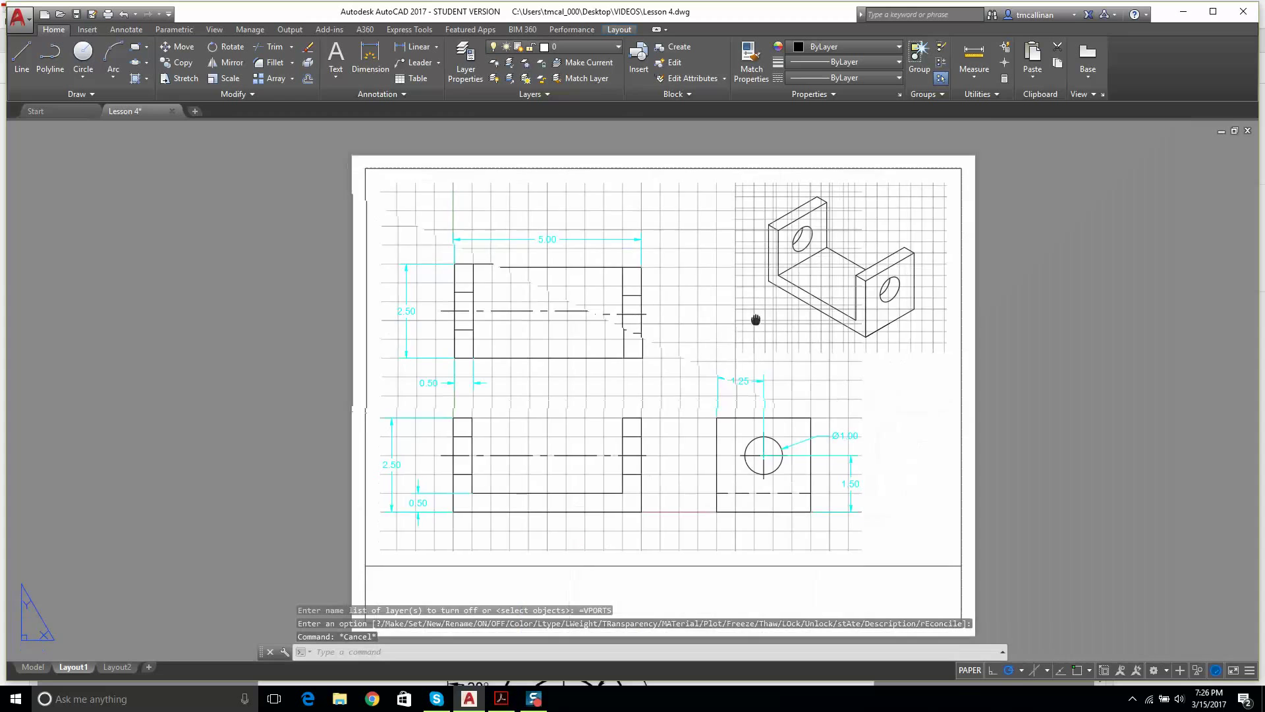
scroll(741, 325, "down", 3)
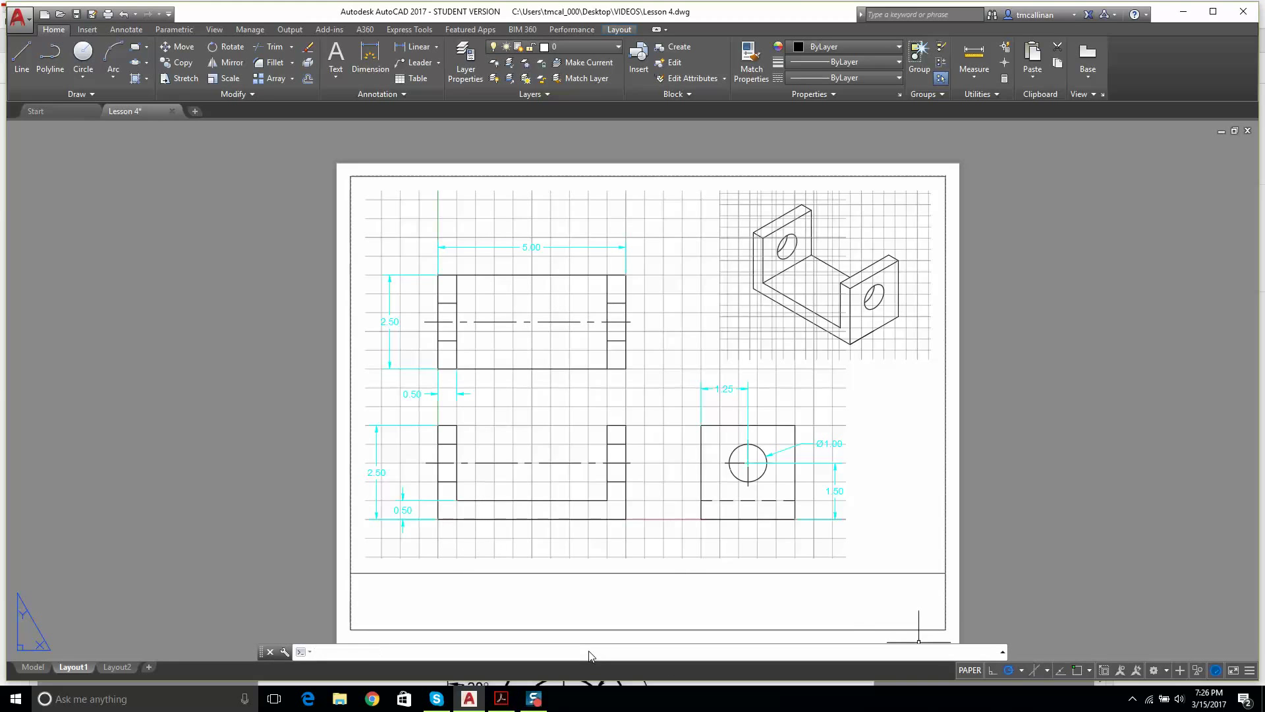
Step: Open the help and search it for "grid paperspace"
key("F1")
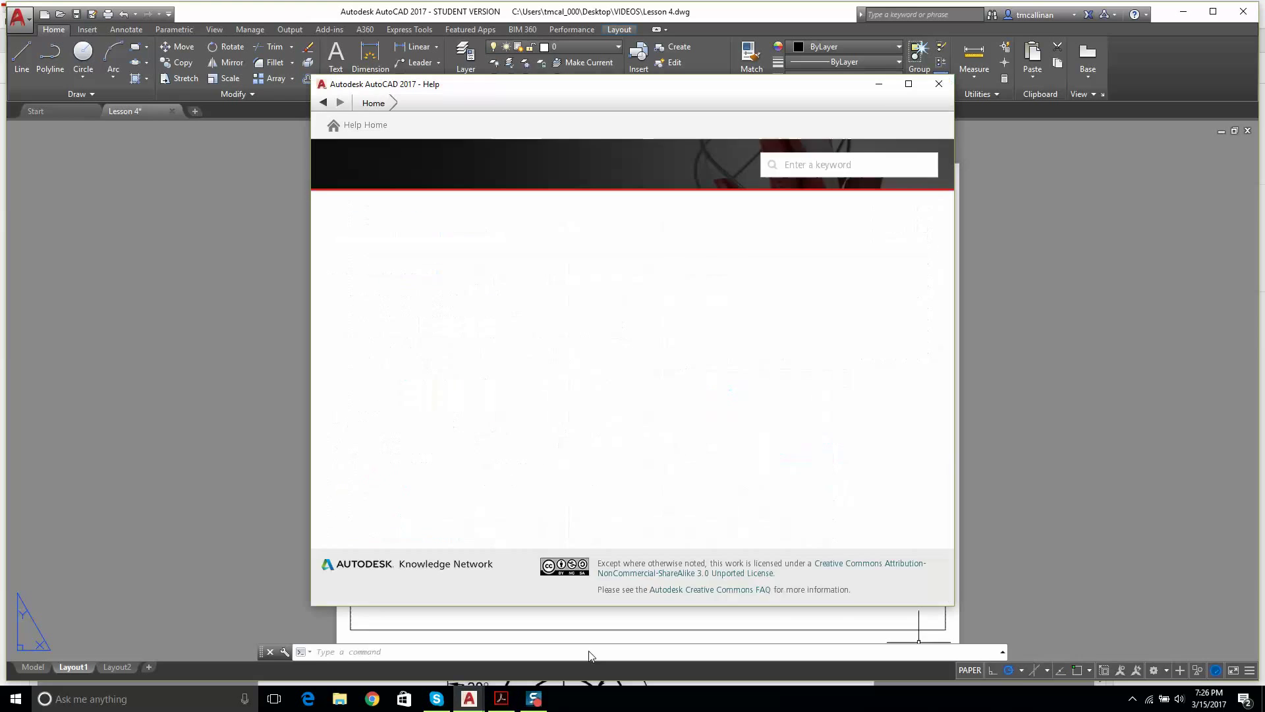
left_click(826, 168)
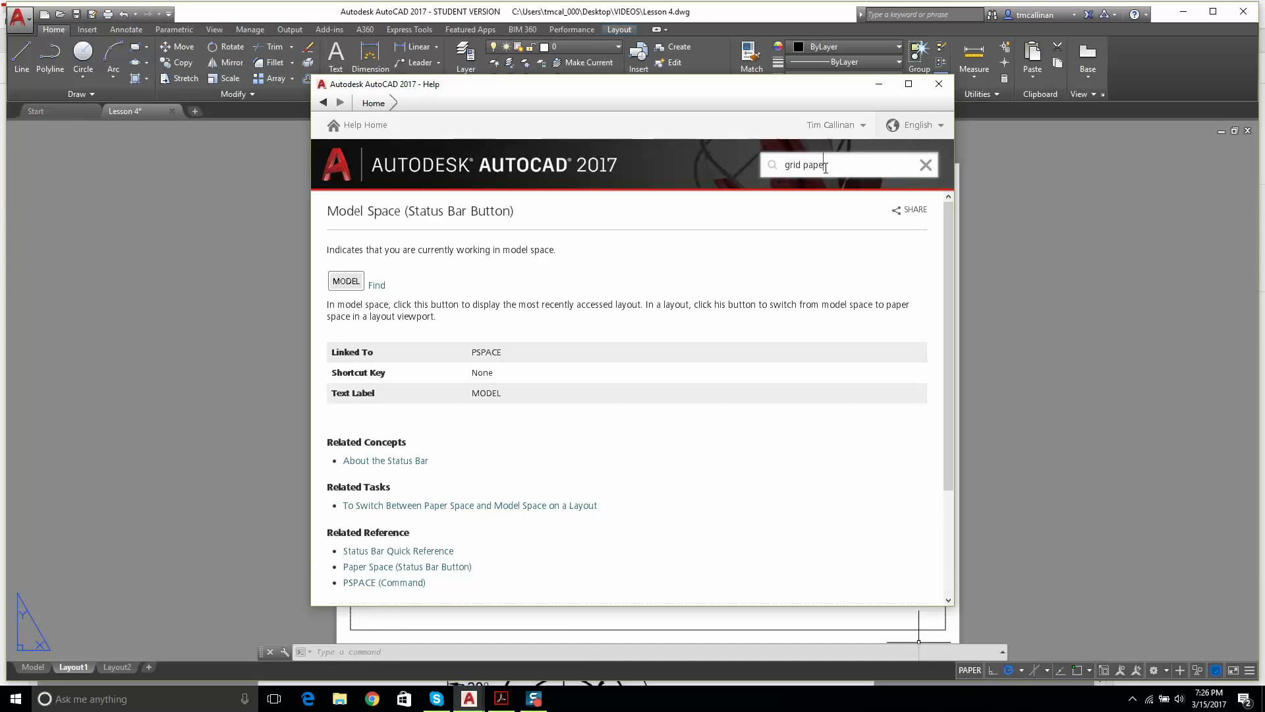
type("grid paperspace")
key("Return")
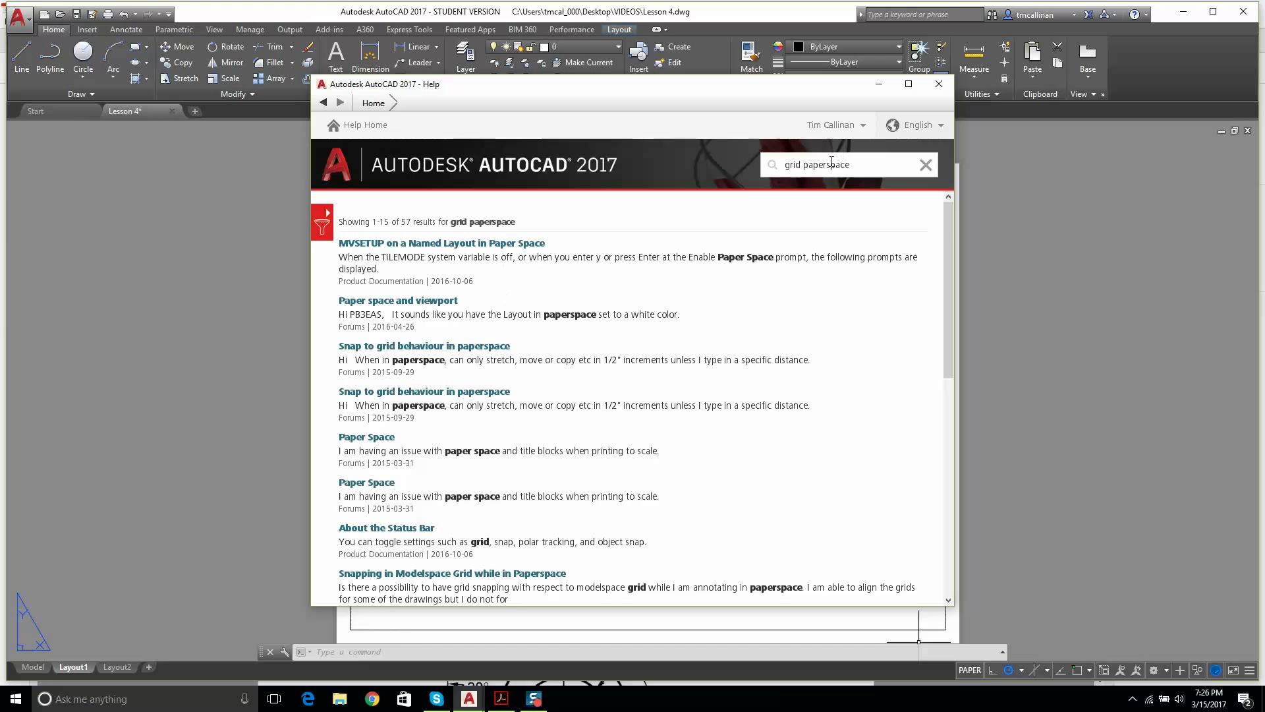
Step: Search the help for "grid paper" instead and close the help window
left_click_drag(803, 166, 906, 165)
key("BackSpace")
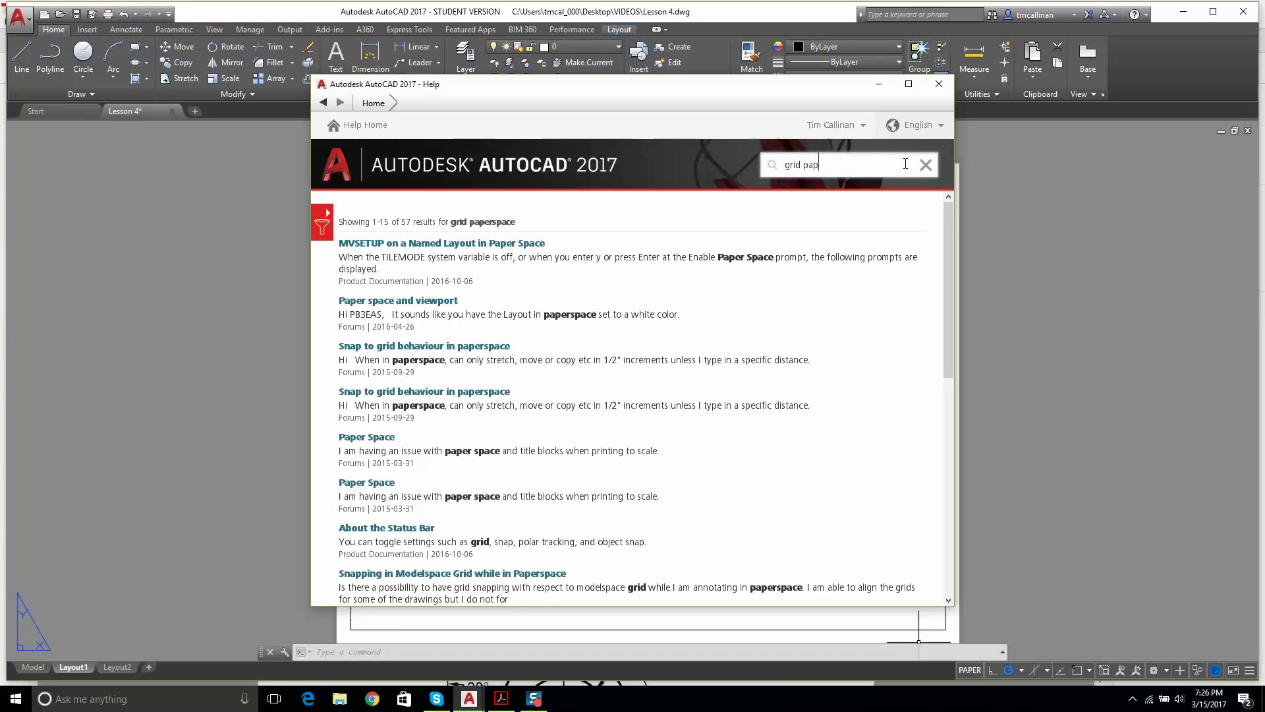
type("papr")
key("BackSpace")
type("er")
key("Return")
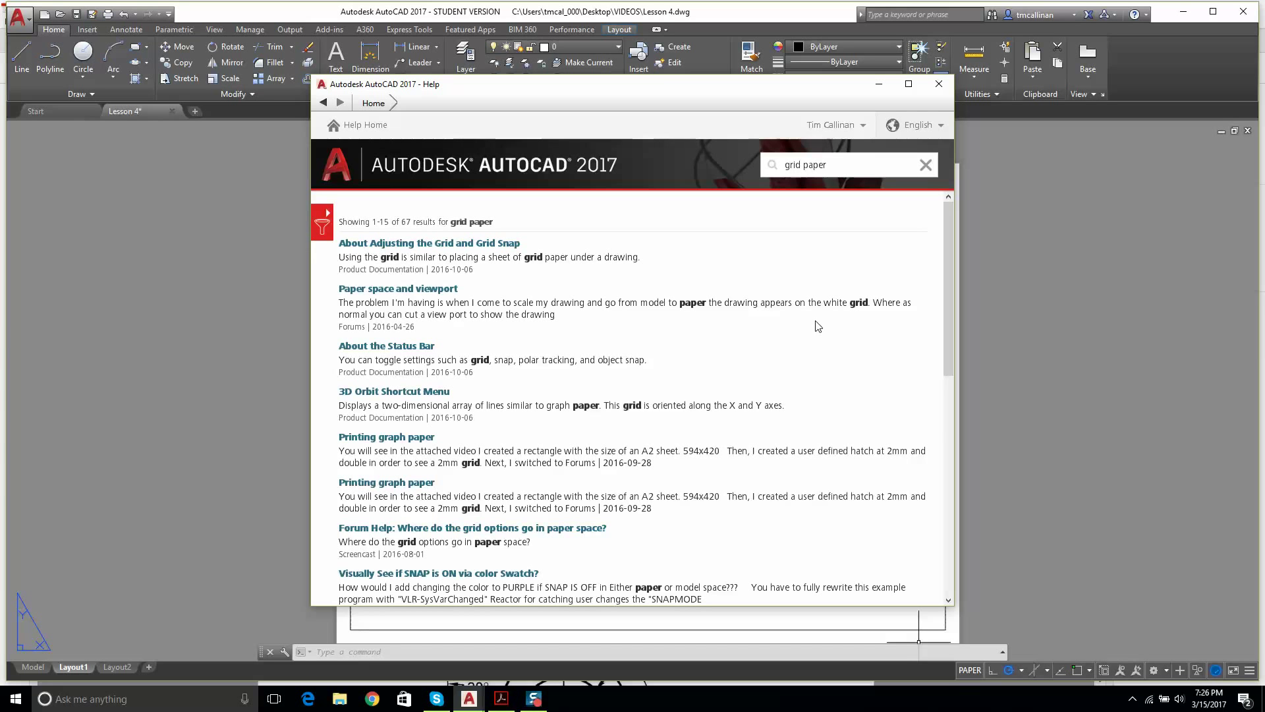
left_click(933, 81)
key("Escape")
key("Escape")
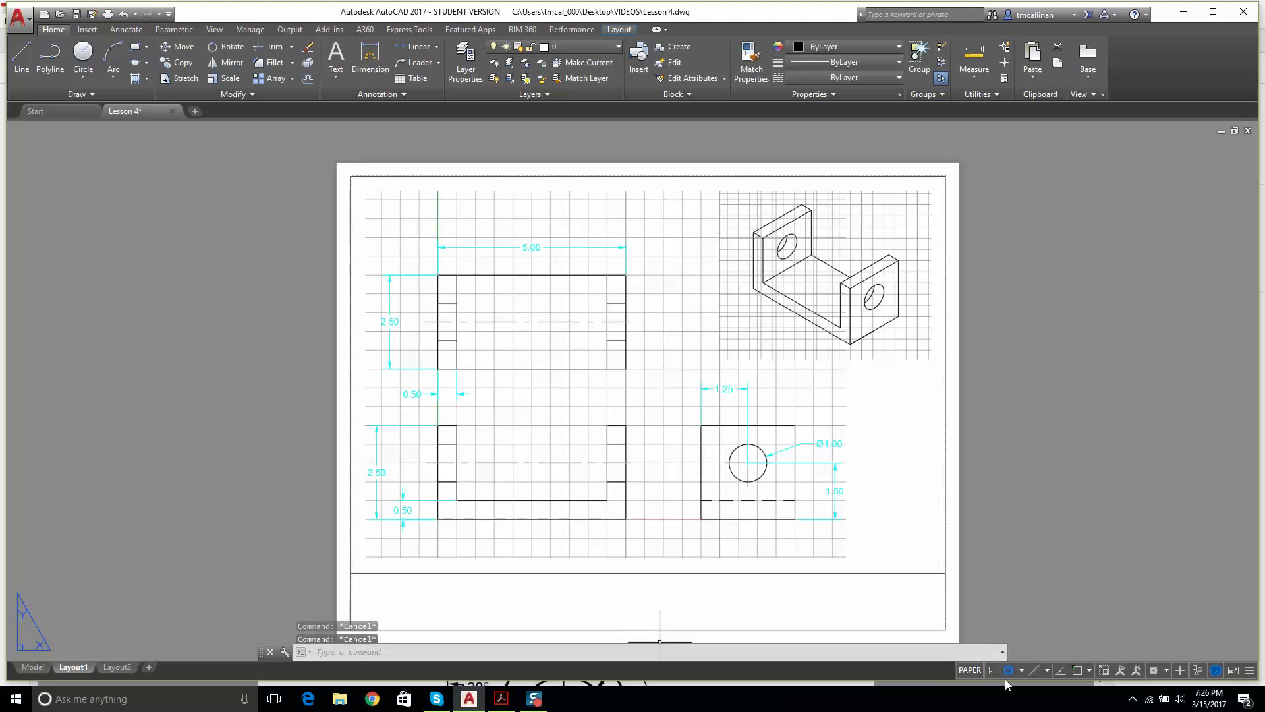
Step: Set the grid to OFF in paper space with the GRID command and regenerate the layout
type("g")
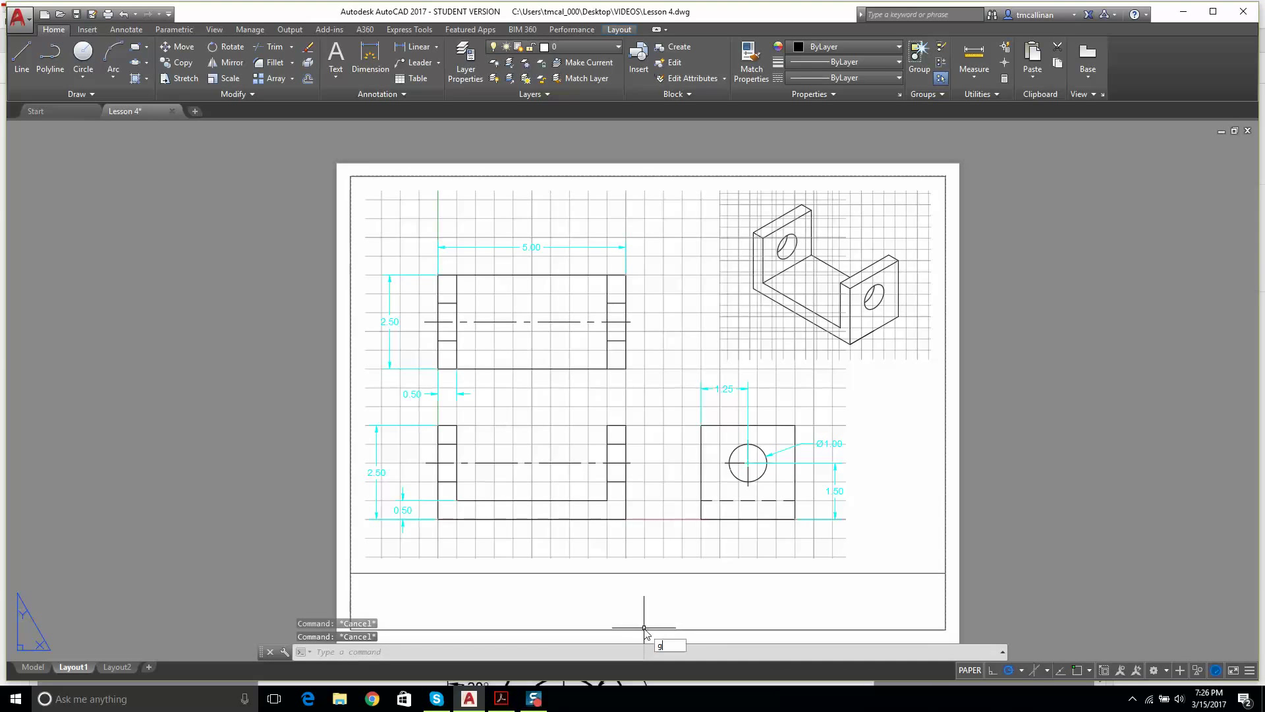
type("rid")
key("Return")
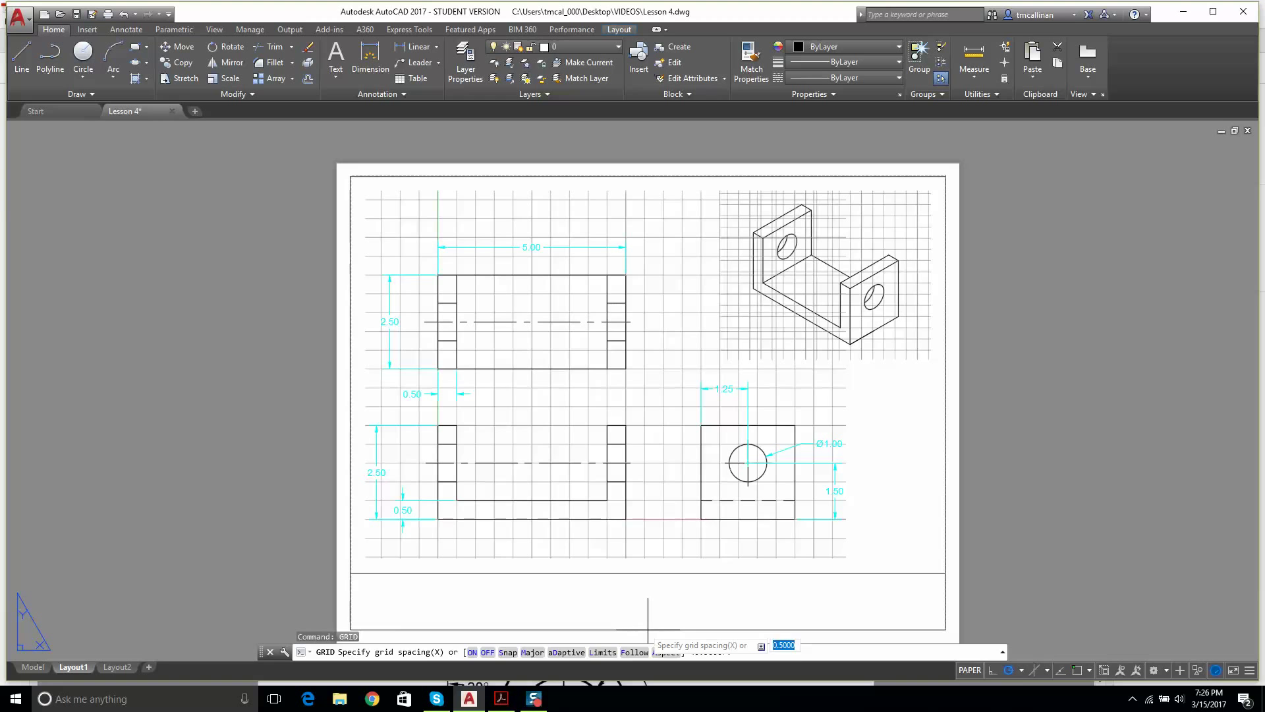
type("OFF")
key("Return")
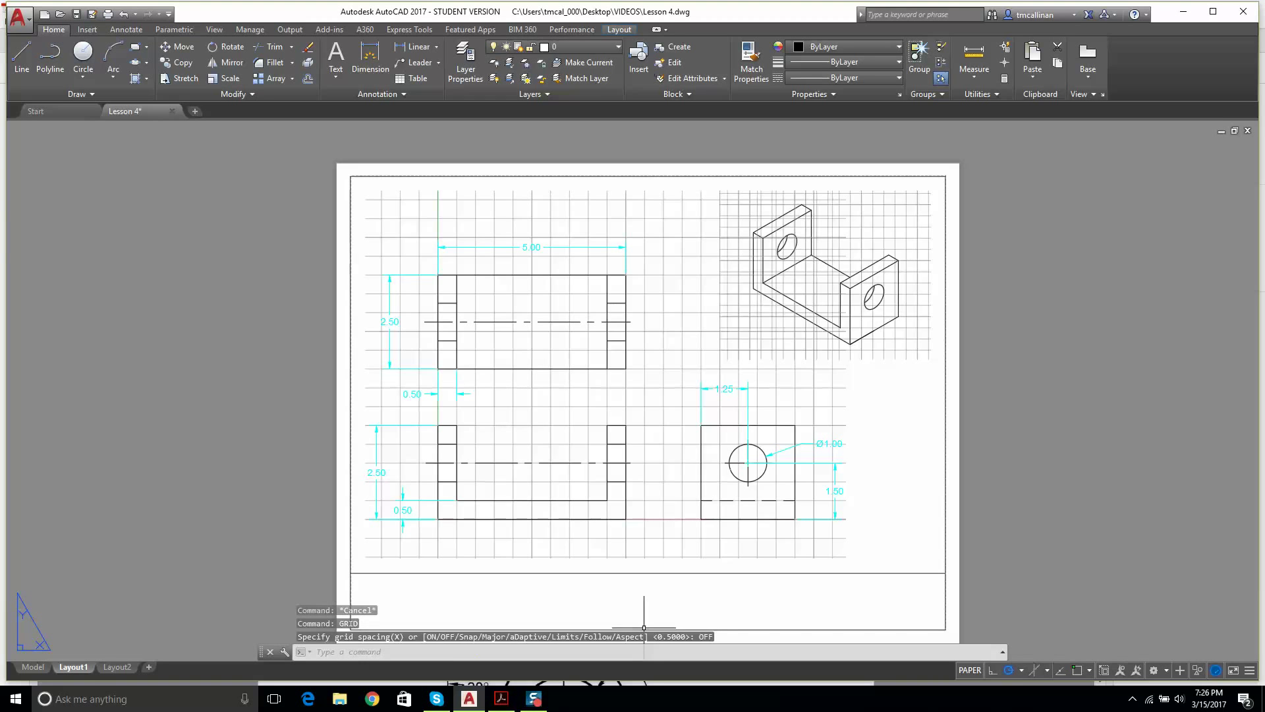
key("Escape")
key("Escape")
type("re")
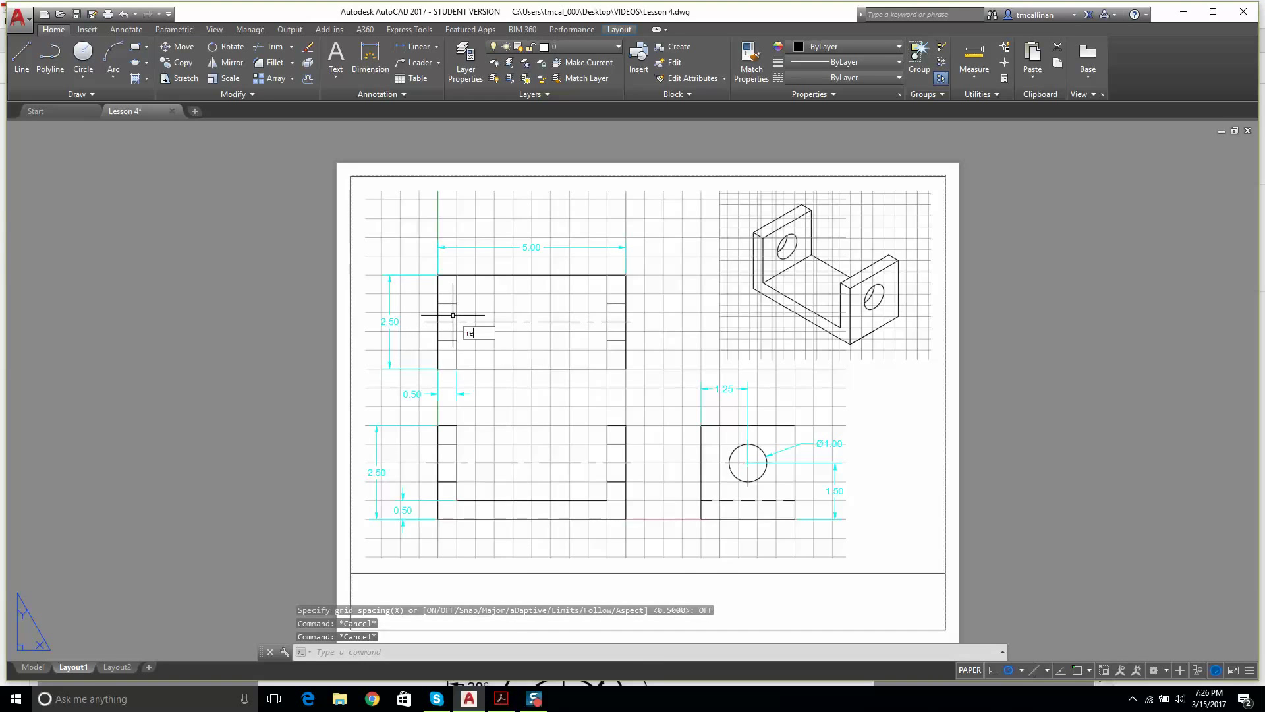
key("Return")
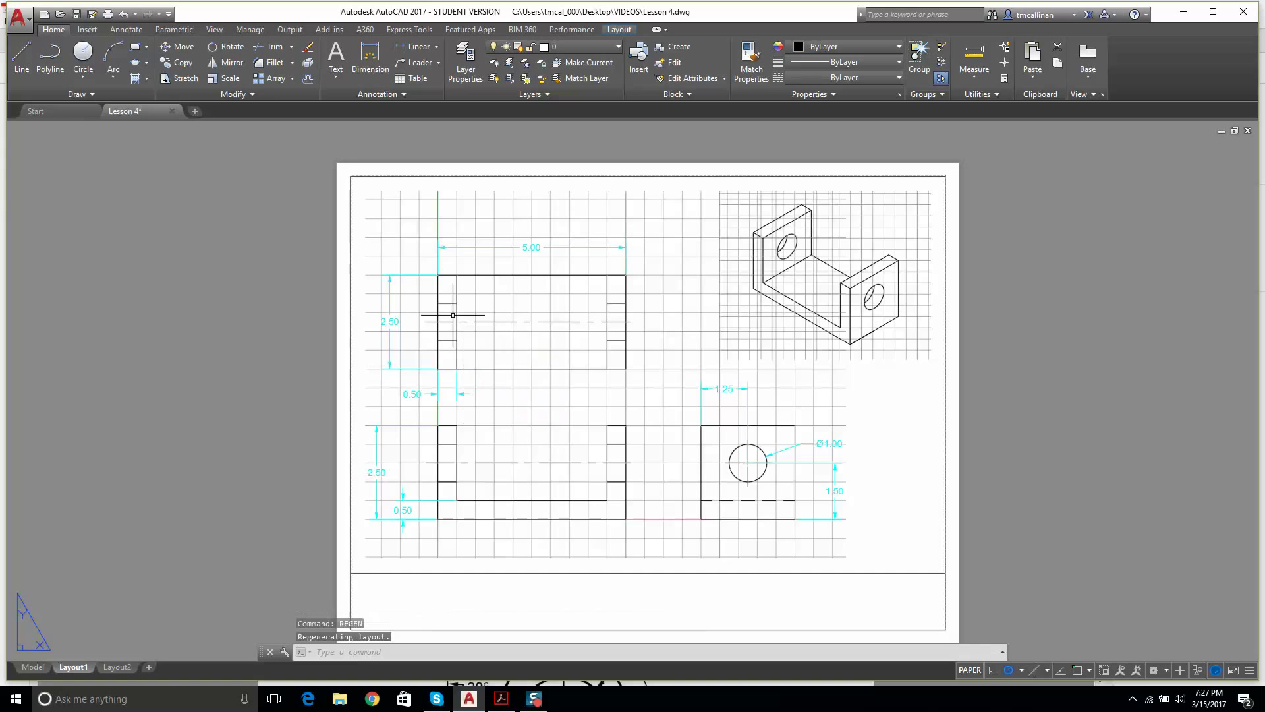
key("Escape")
key("Escape")
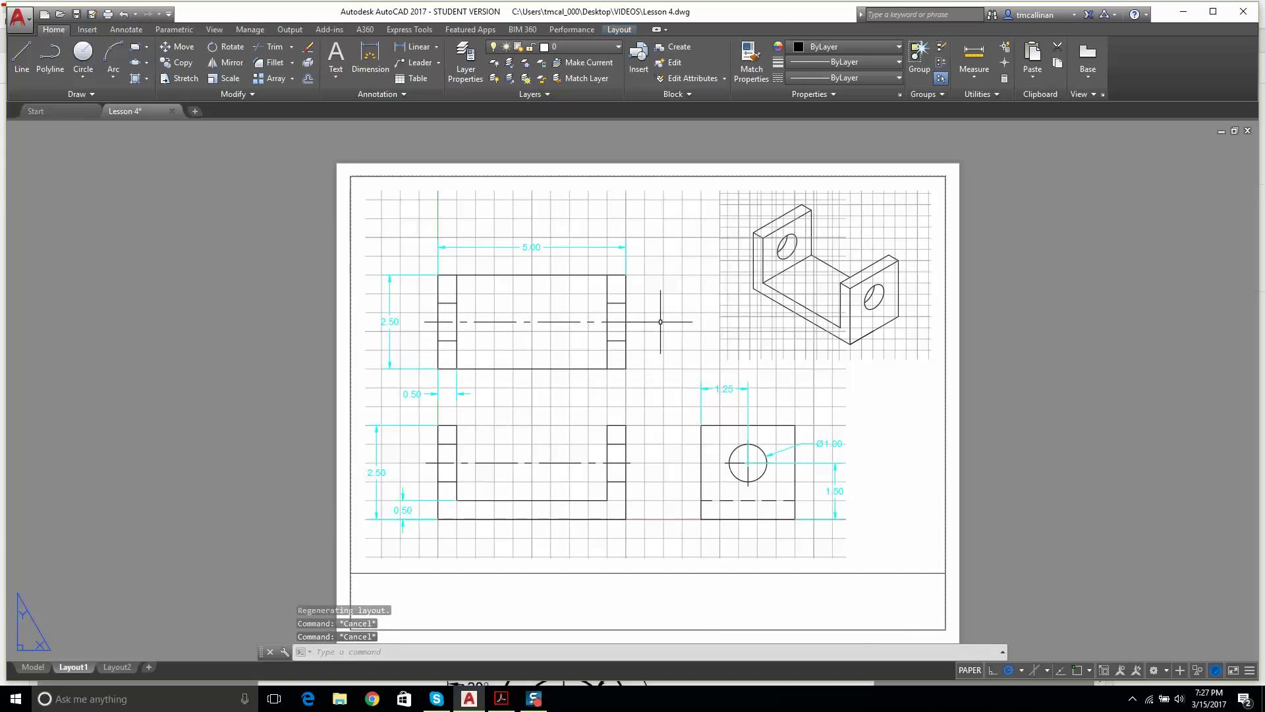
Step: Enter the large viewport's model space and switch back to paper space, leaving nothing selected
scroll(659, 316, "up", 2)
scroll(531, 346, "down", 4)
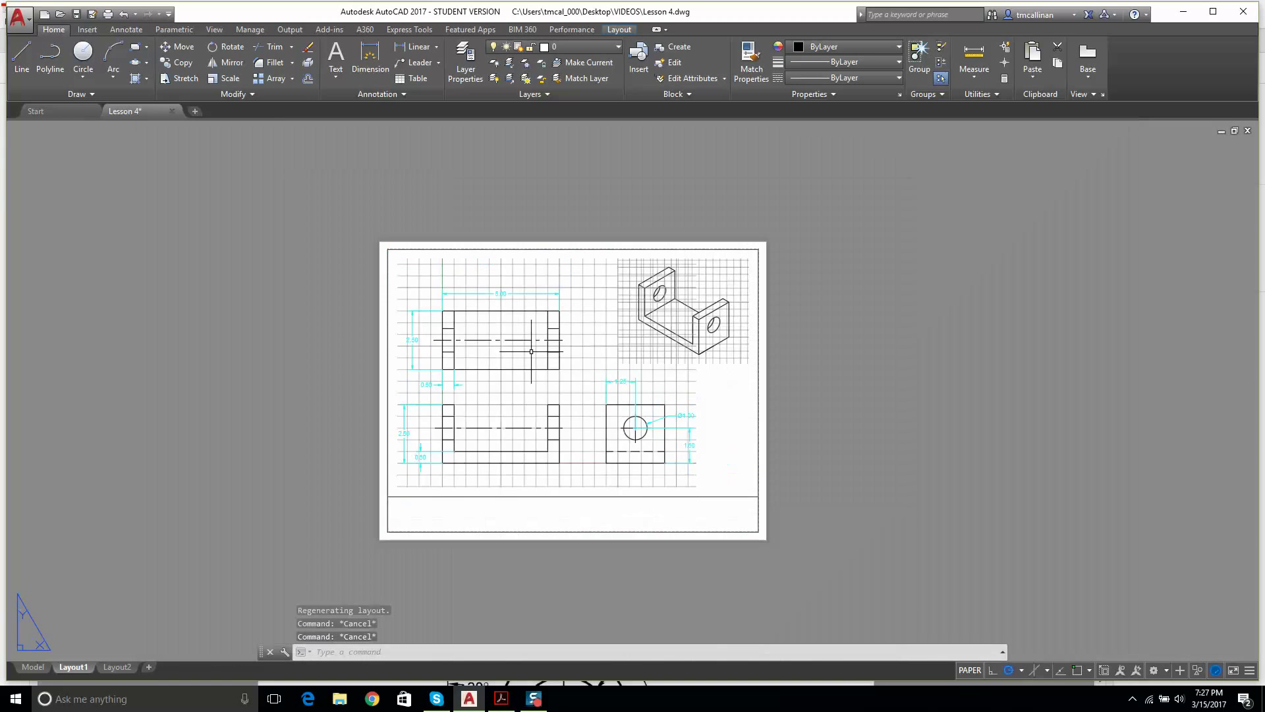
scroll(527, 347, "up", 1)
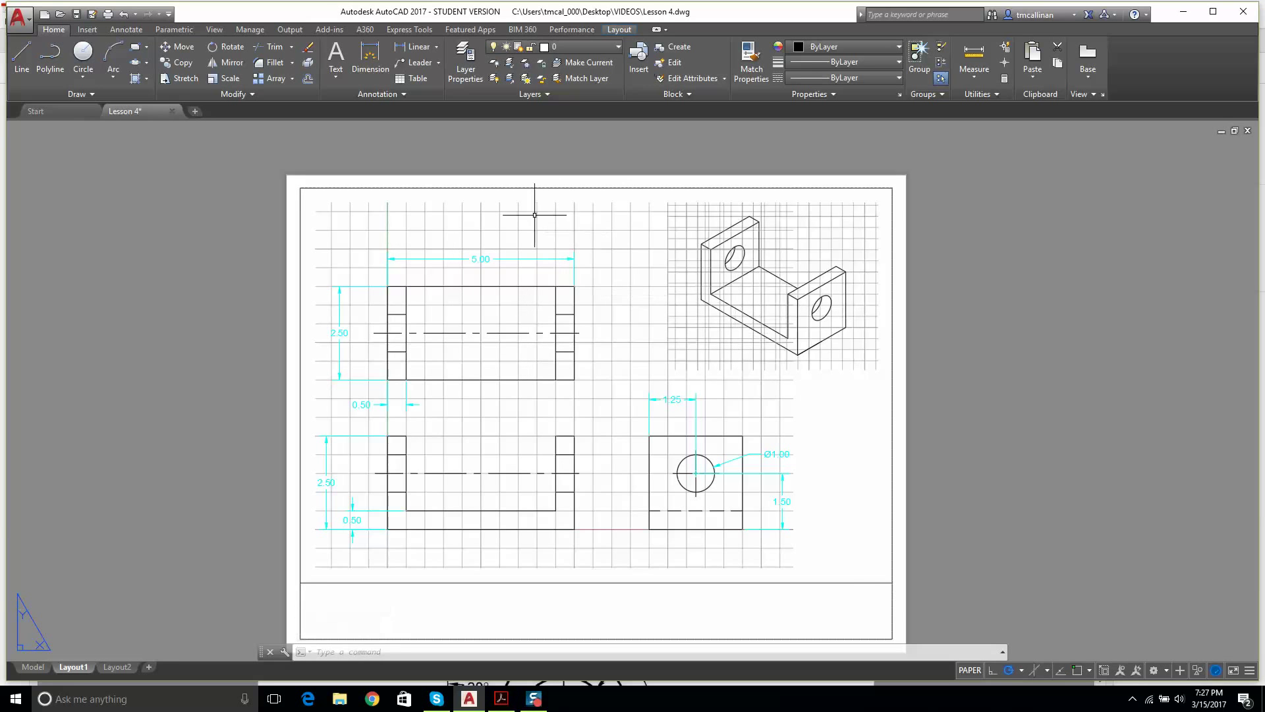
double_click(427, 219)
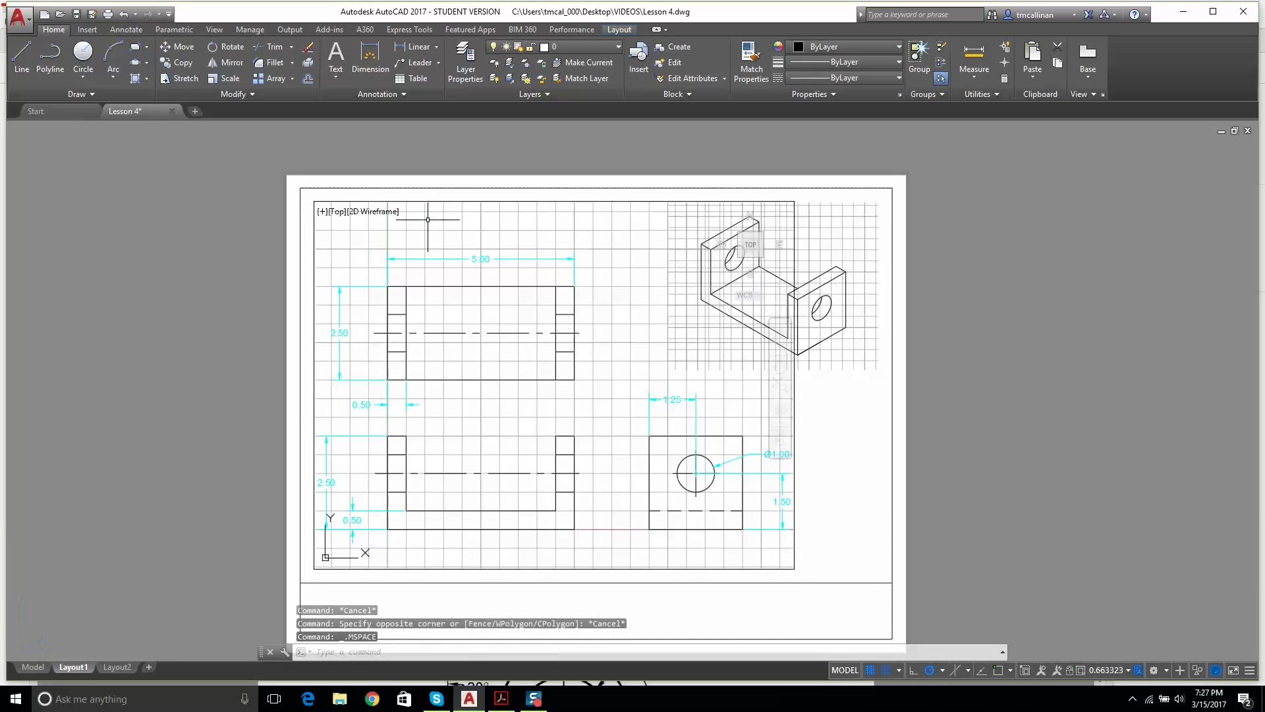
double_click(874, 536)
middle_click_drag(638, 403, 665, 385)
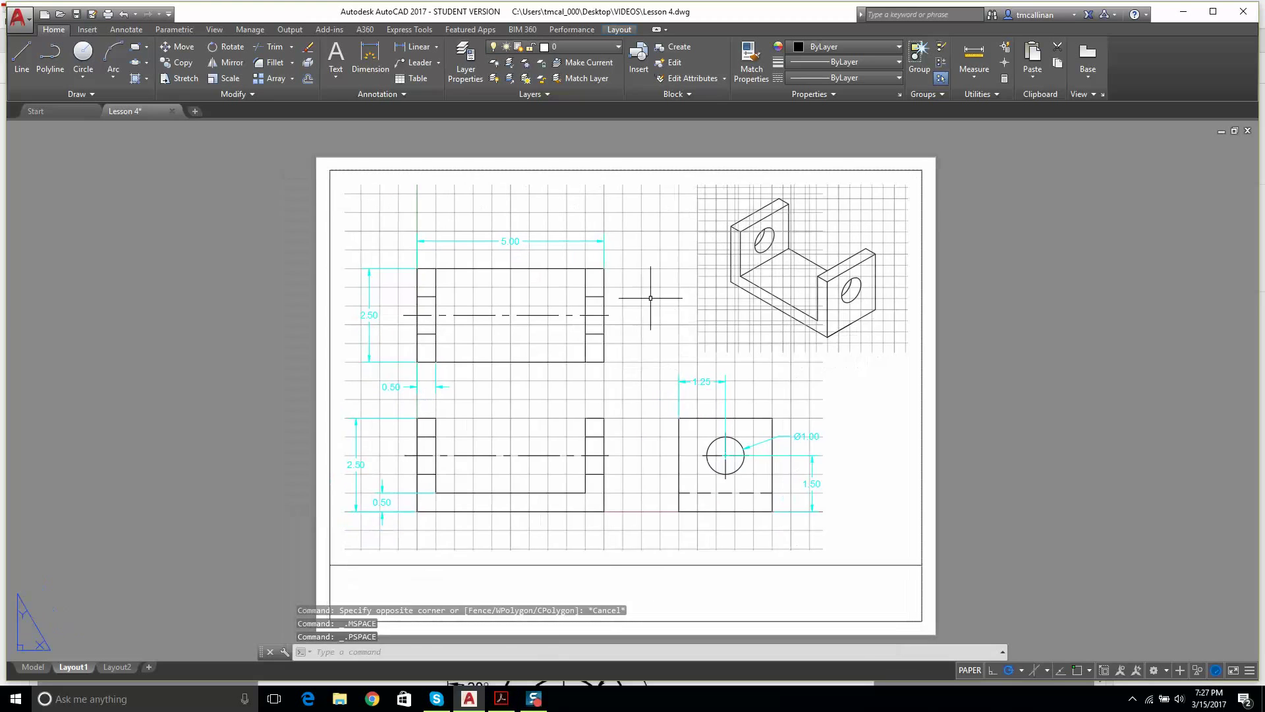
double_click(651, 317)
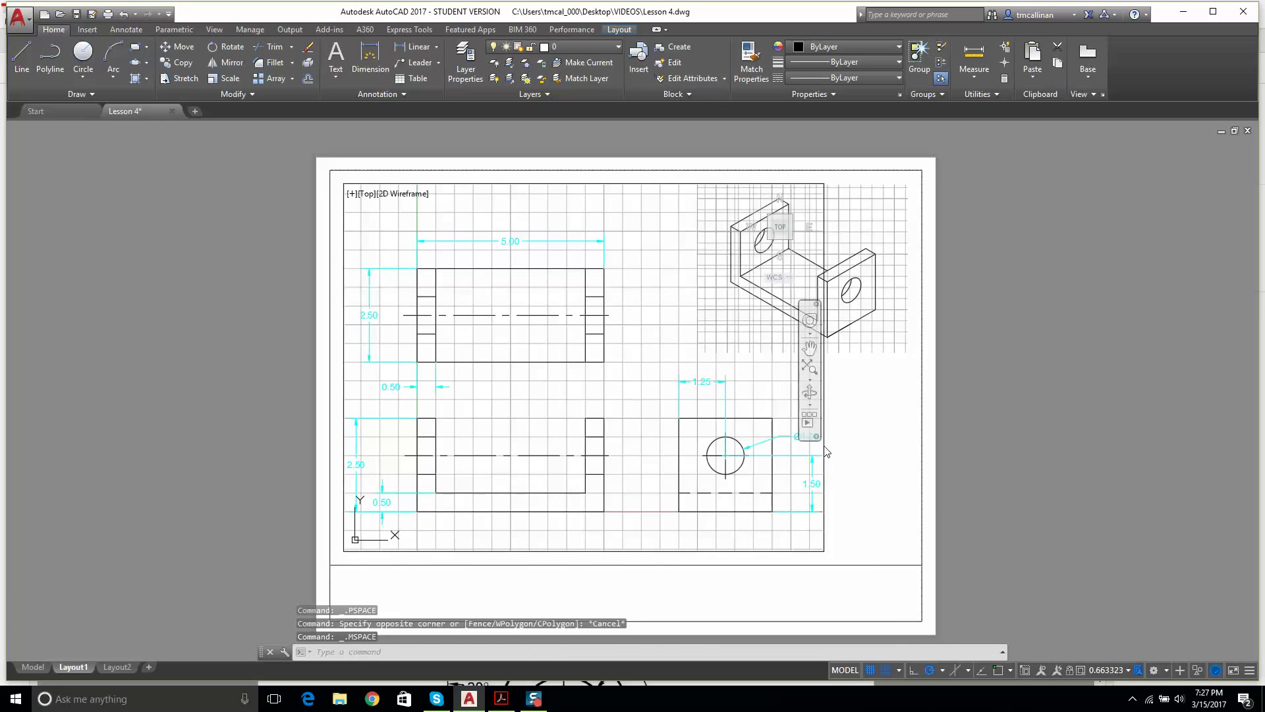
double_click(931, 458)
left_click(813, 413)
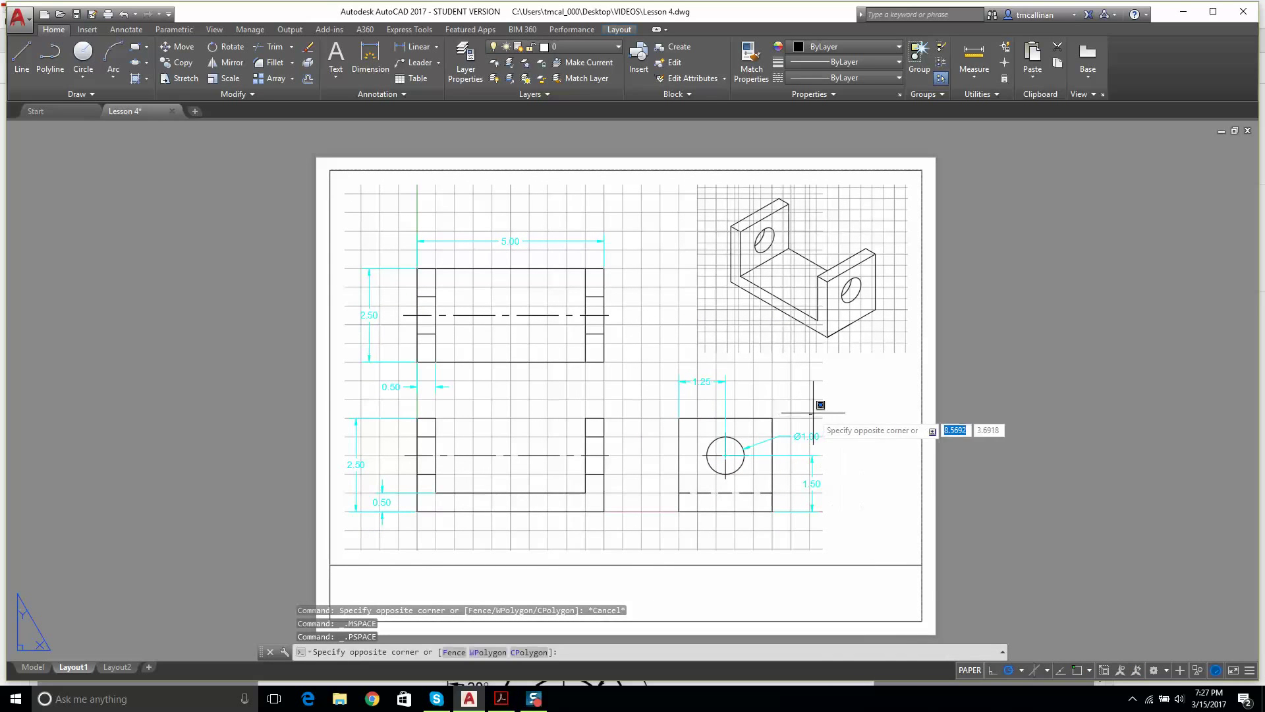
key("Escape")
key("Escape")
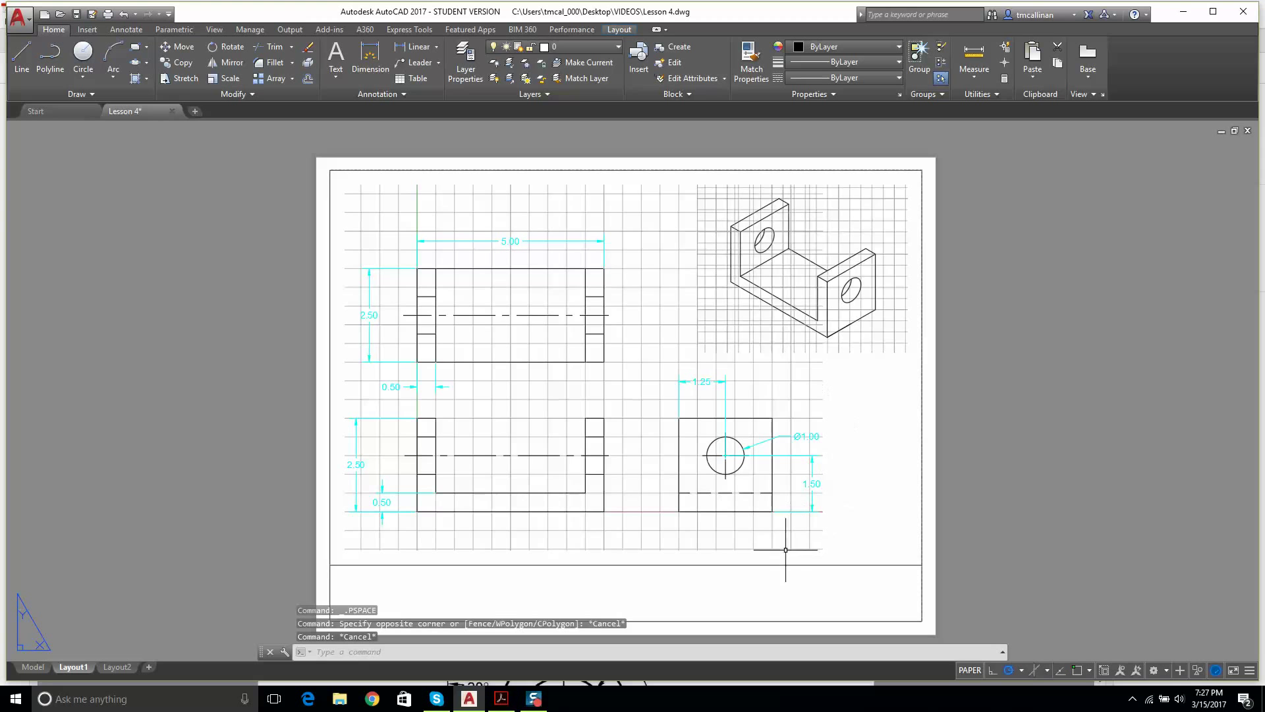
Step: Turn on the VPORTS layer and stretch the large viewport's lower-right corner toward the sheet's right border
left_click(521, 46)
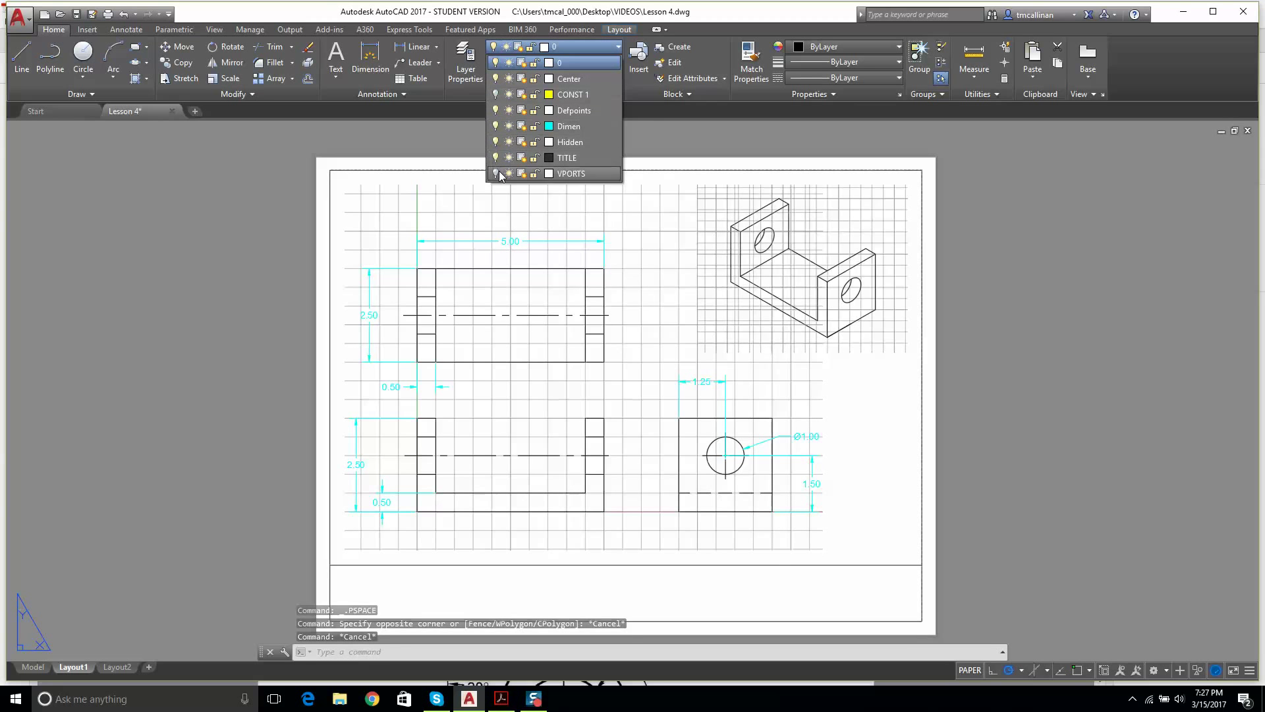
left_click(496, 173)
left_click(824, 395)
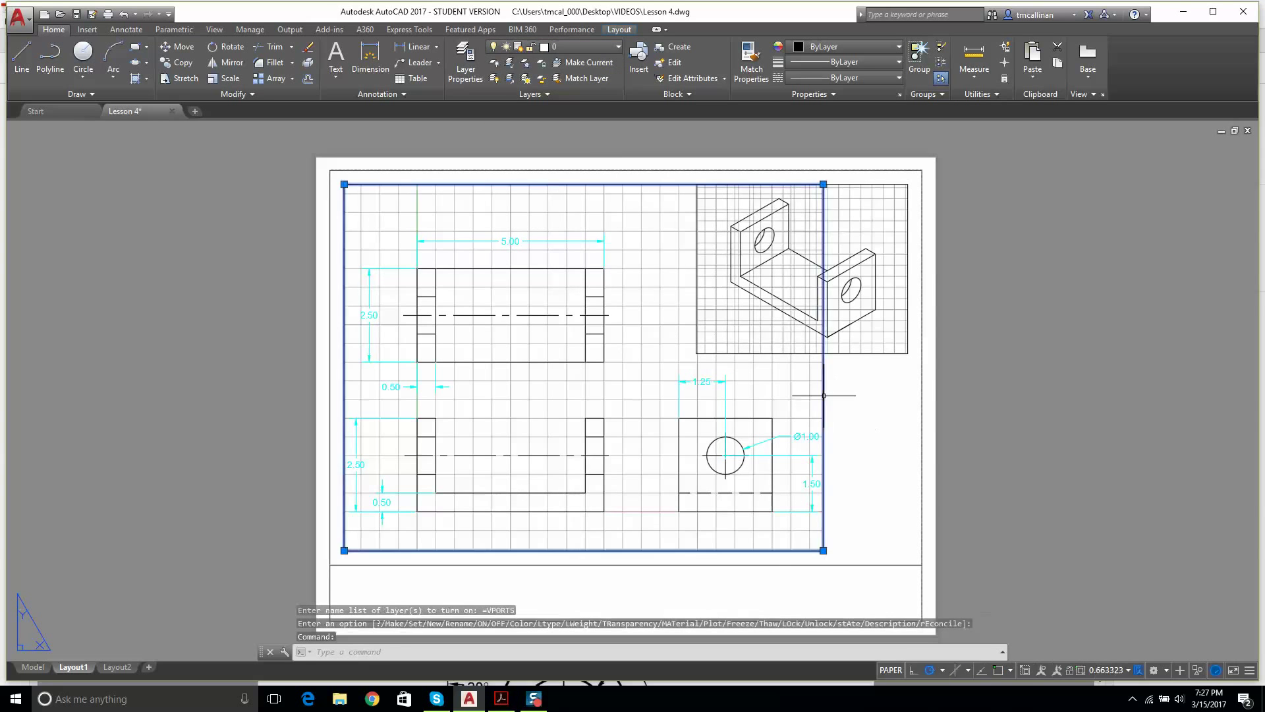
left_click(823, 550)
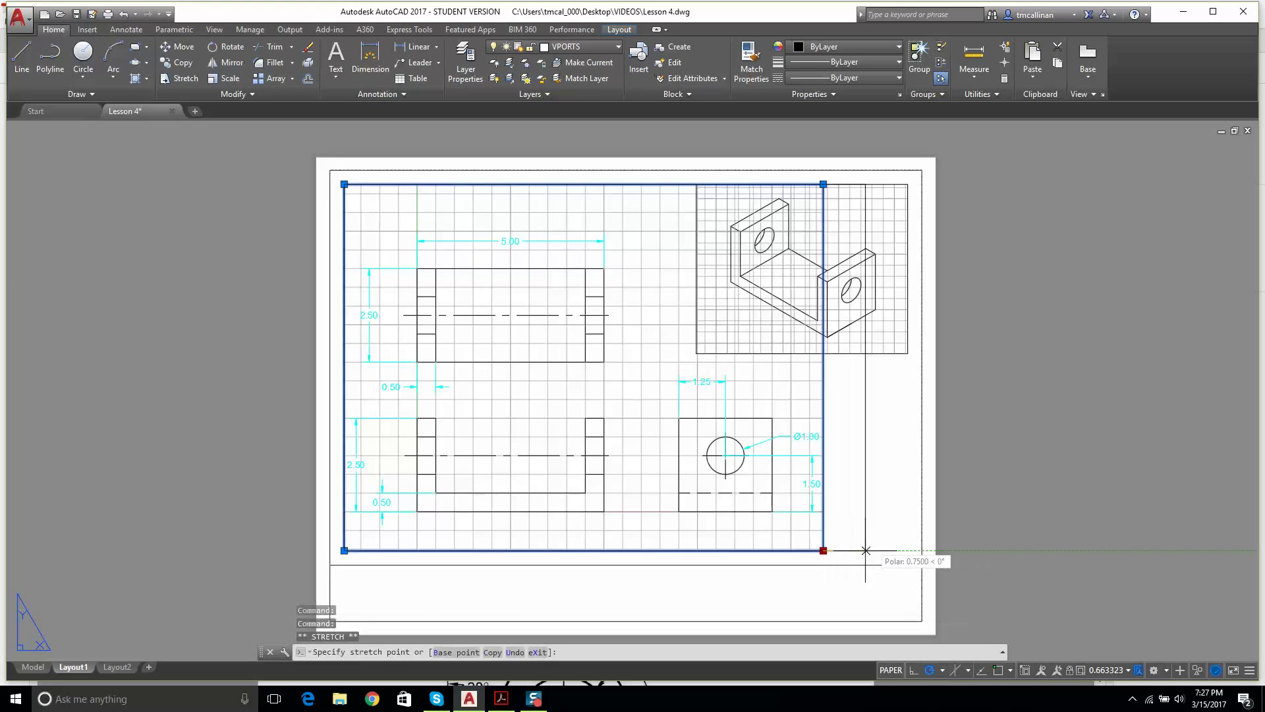
left_click(879, 536)
key("Escape")
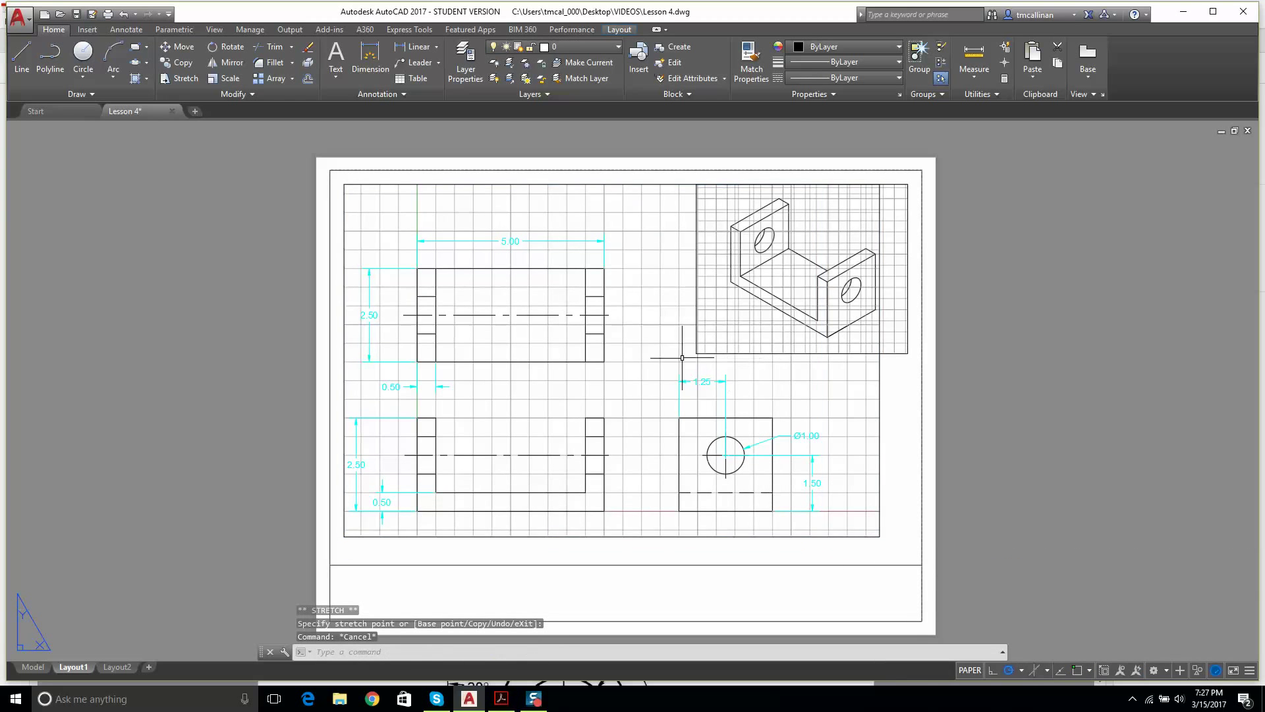
Step: Stretch the large viewport's lower-right corner outward again by about 0.35 at 315°, keeping it above the title block line
left_click(886, 540)
left_click(880, 532)
left_click(880, 536)
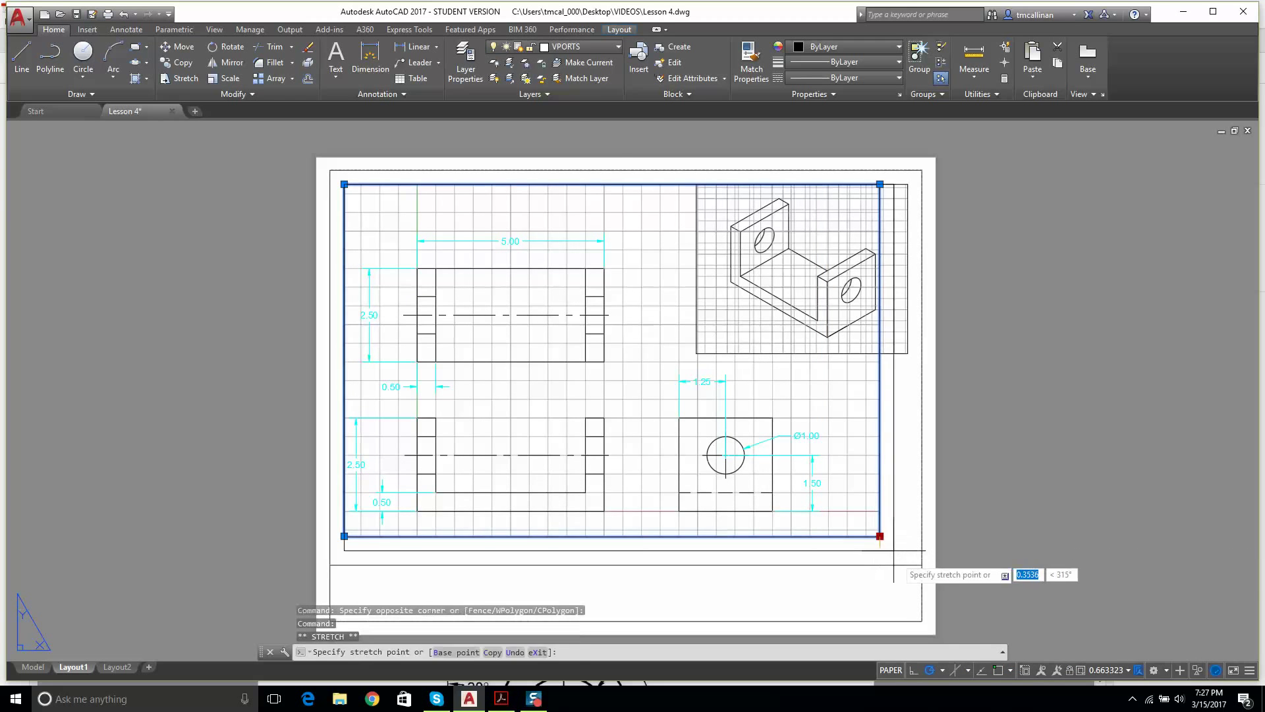
left_click(894, 550)
key("Escape")
Step: Turn the VPORTS layer off again to hide the frames around the resized viewport and the isometric view
left_click(531, 53)
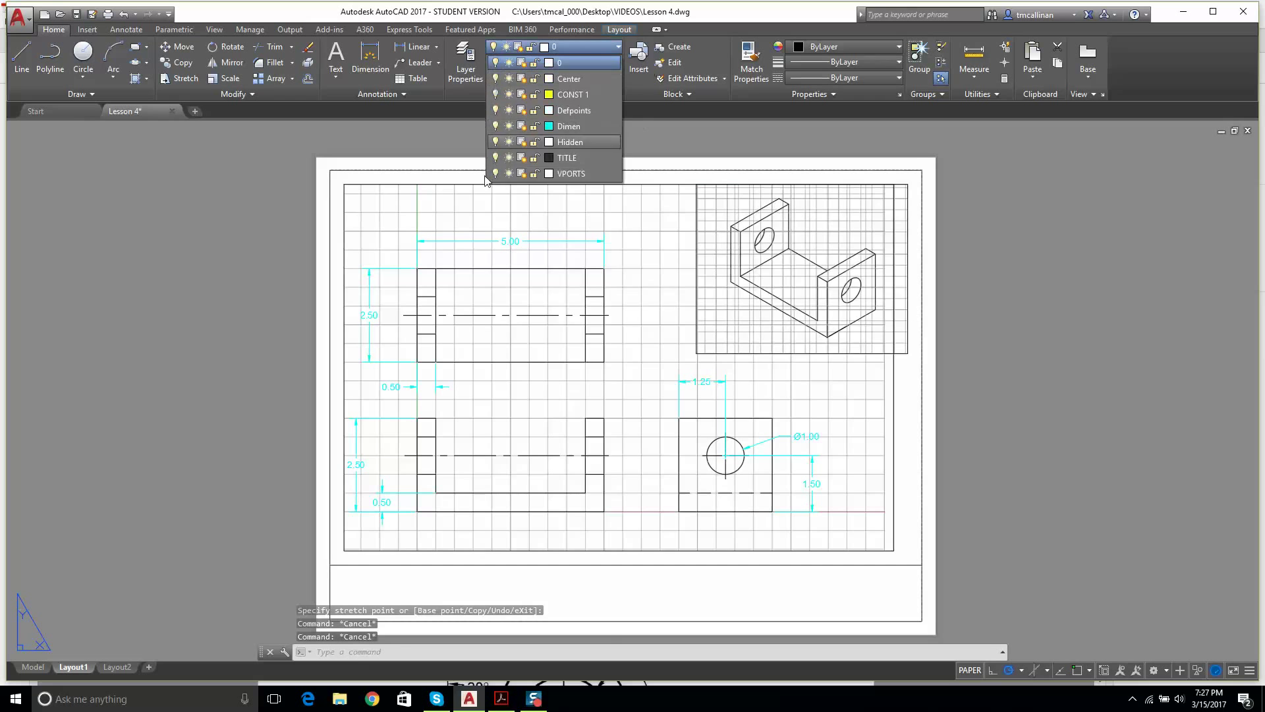
left_click(494, 180)
key("Escape")
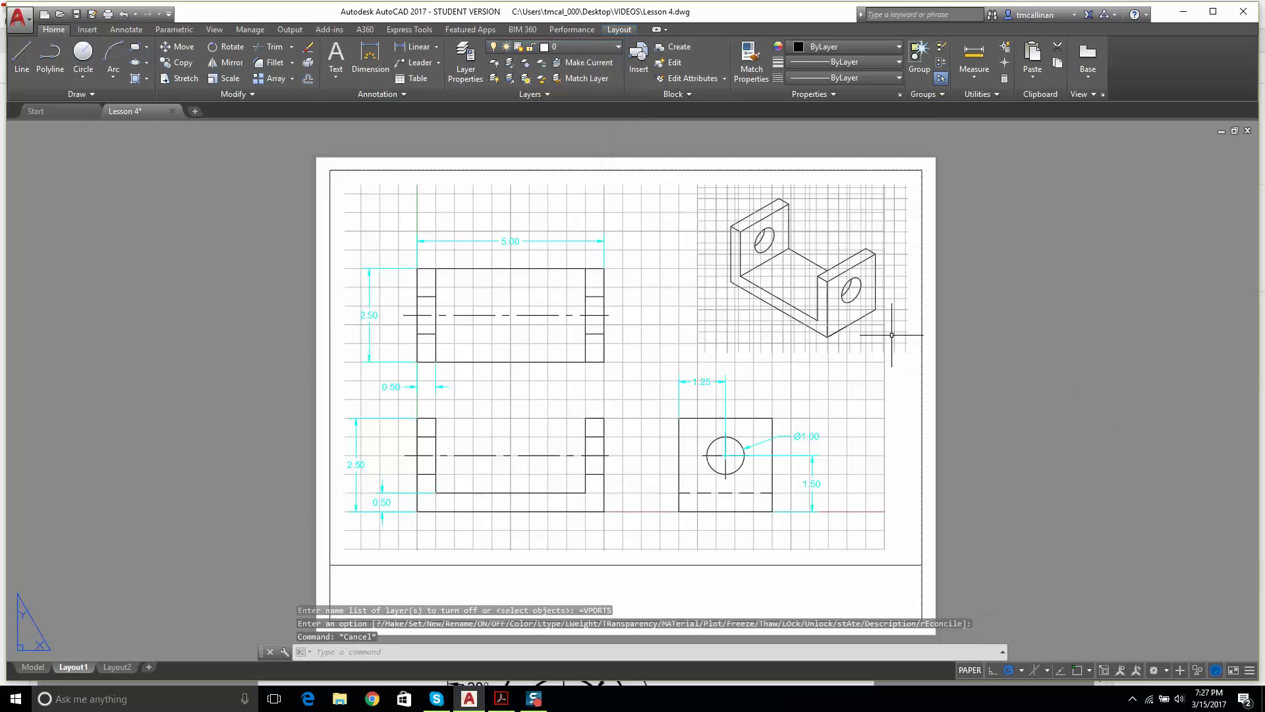
Step: Add the multiline text AUTOCAD LESSON 4 on two lines at the left end of the title block
scroll(892, 334, "down", 2)
scroll(726, 415, "up", 2)
middle_click_drag(747, 463, 672, 494)
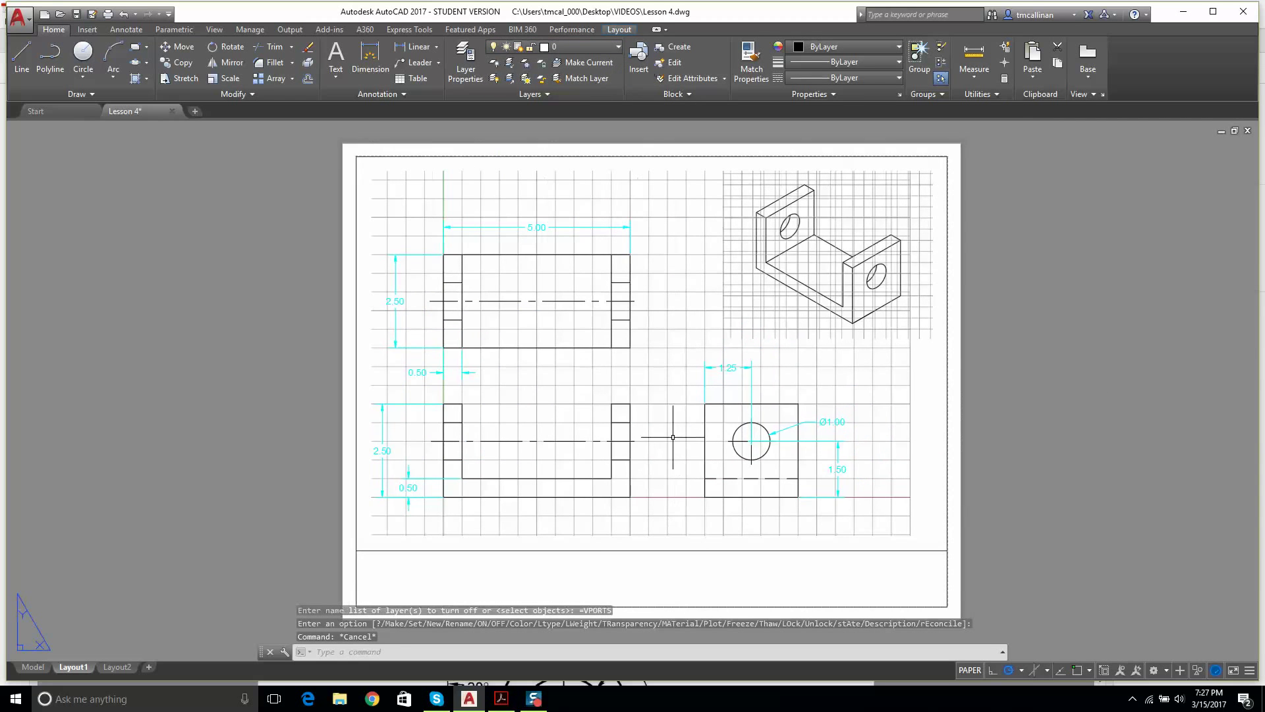
middle_click_drag(669, 437, 605, 399)
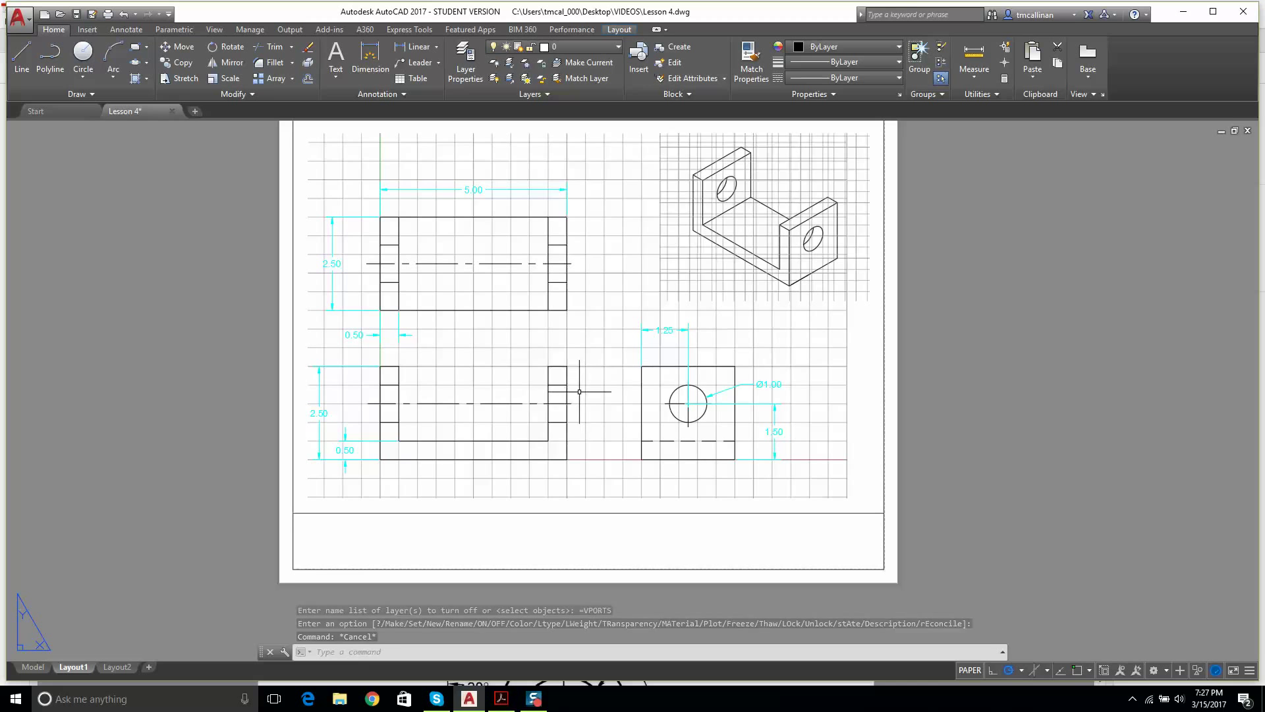
scroll(361, 319, "up", 2)
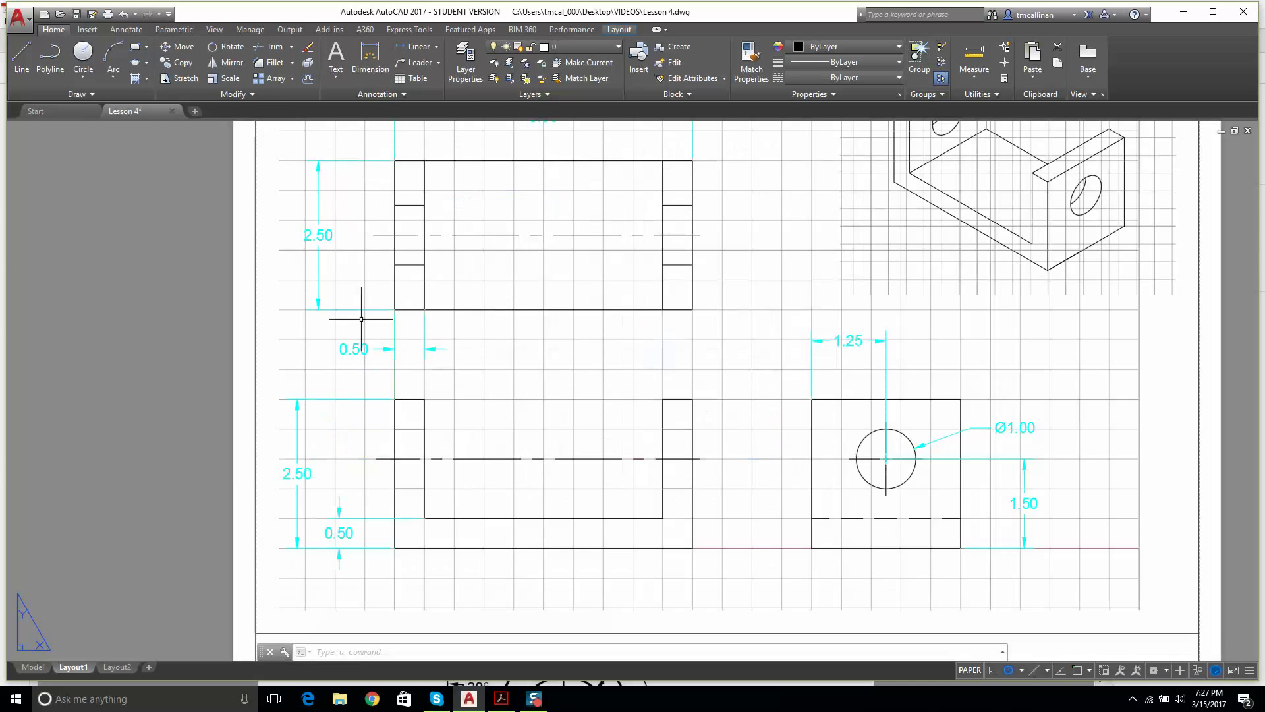
scroll(361, 319, "down", 2)
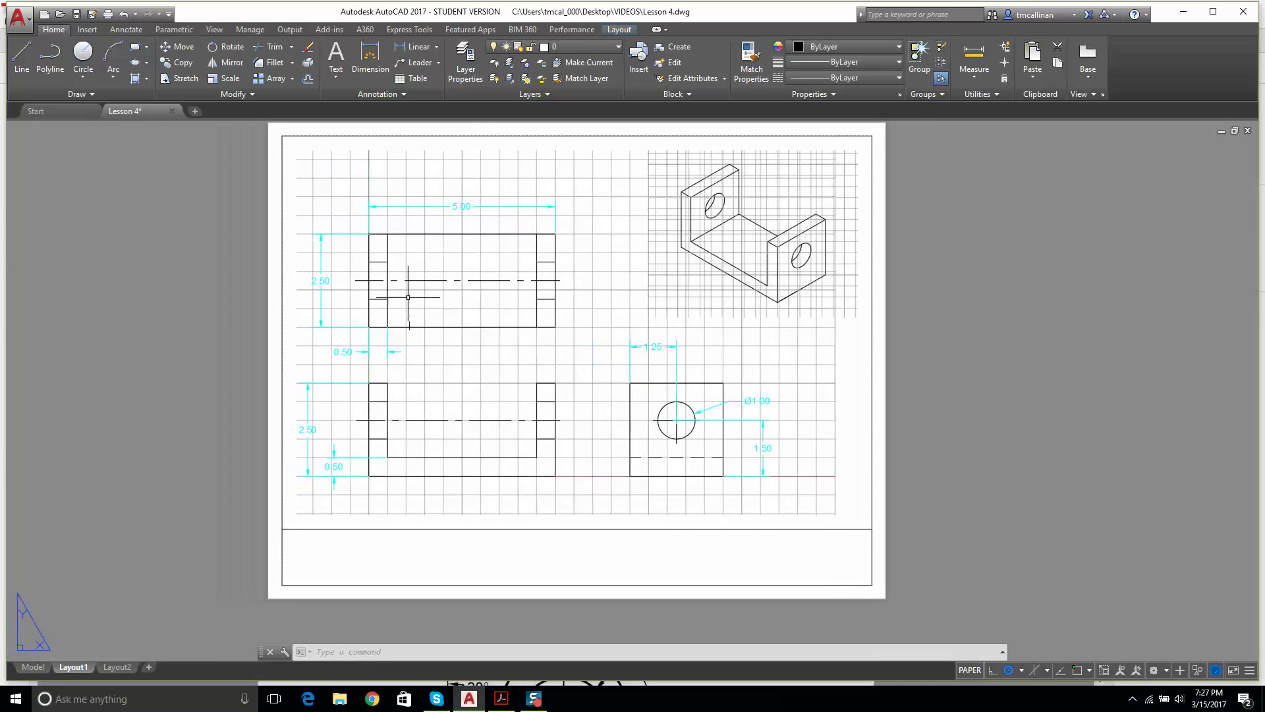
left_click(336, 53)
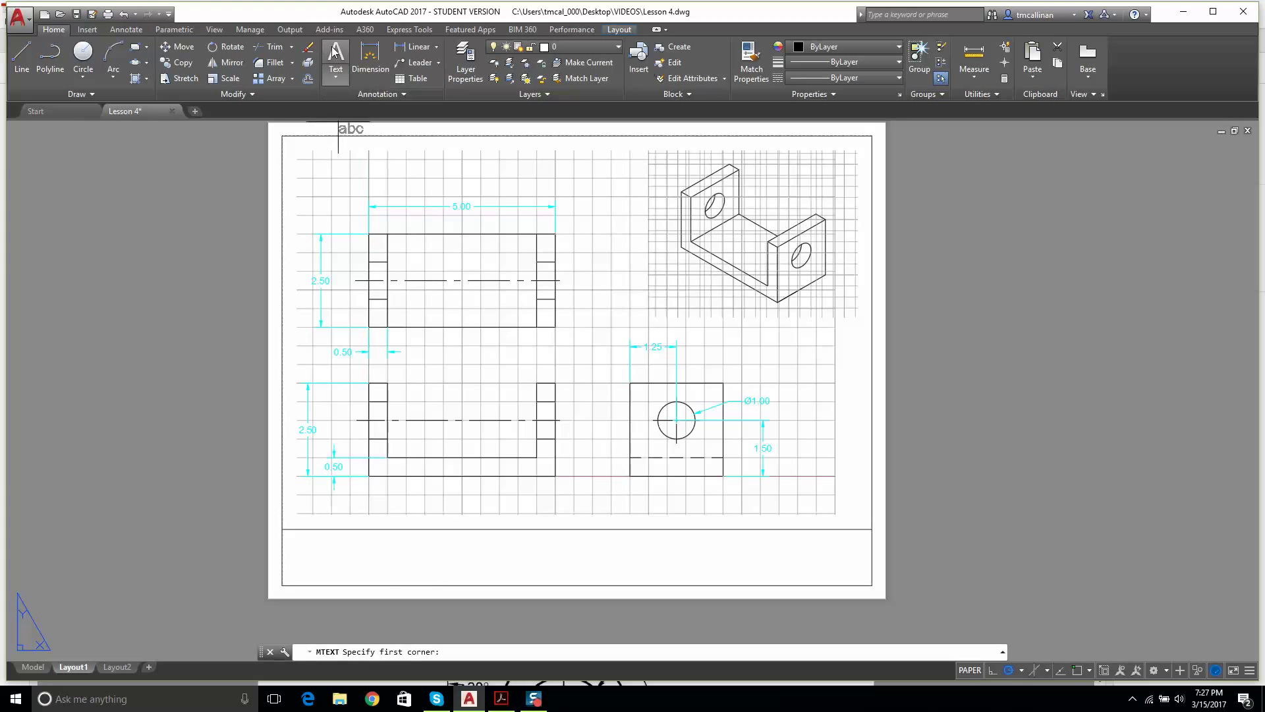
left_click(296, 571)
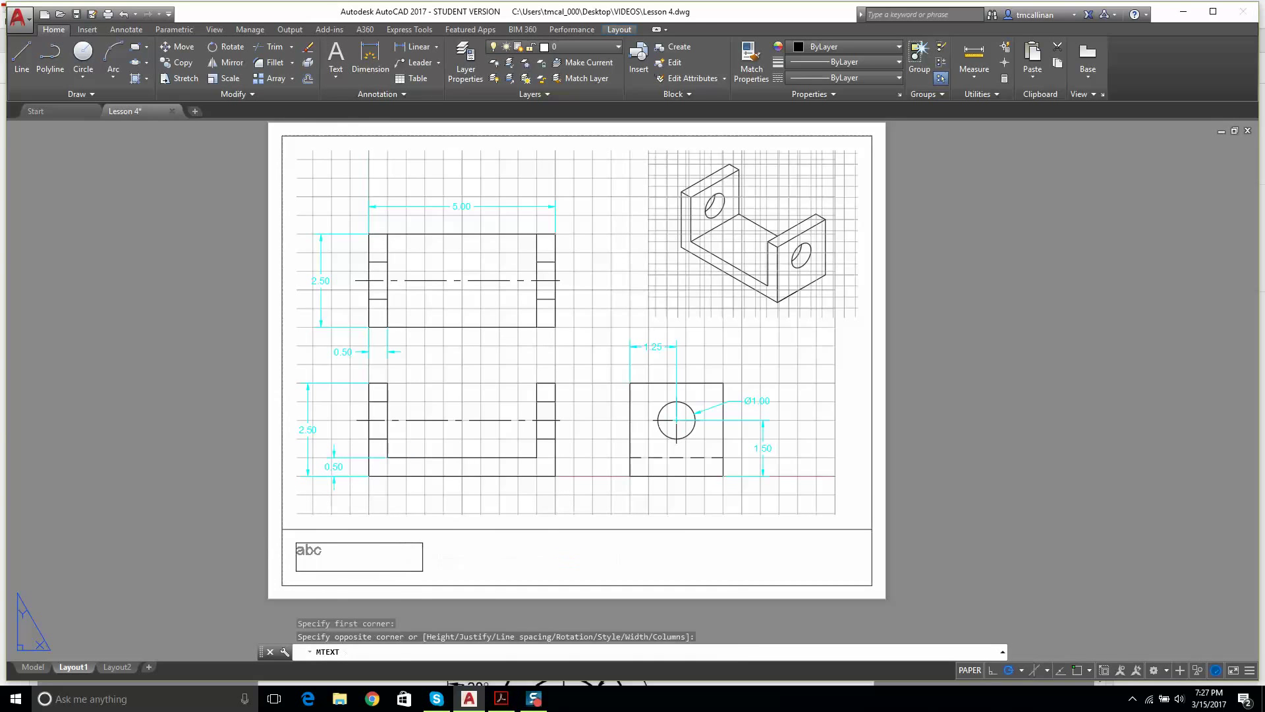
left_click(422, 543)
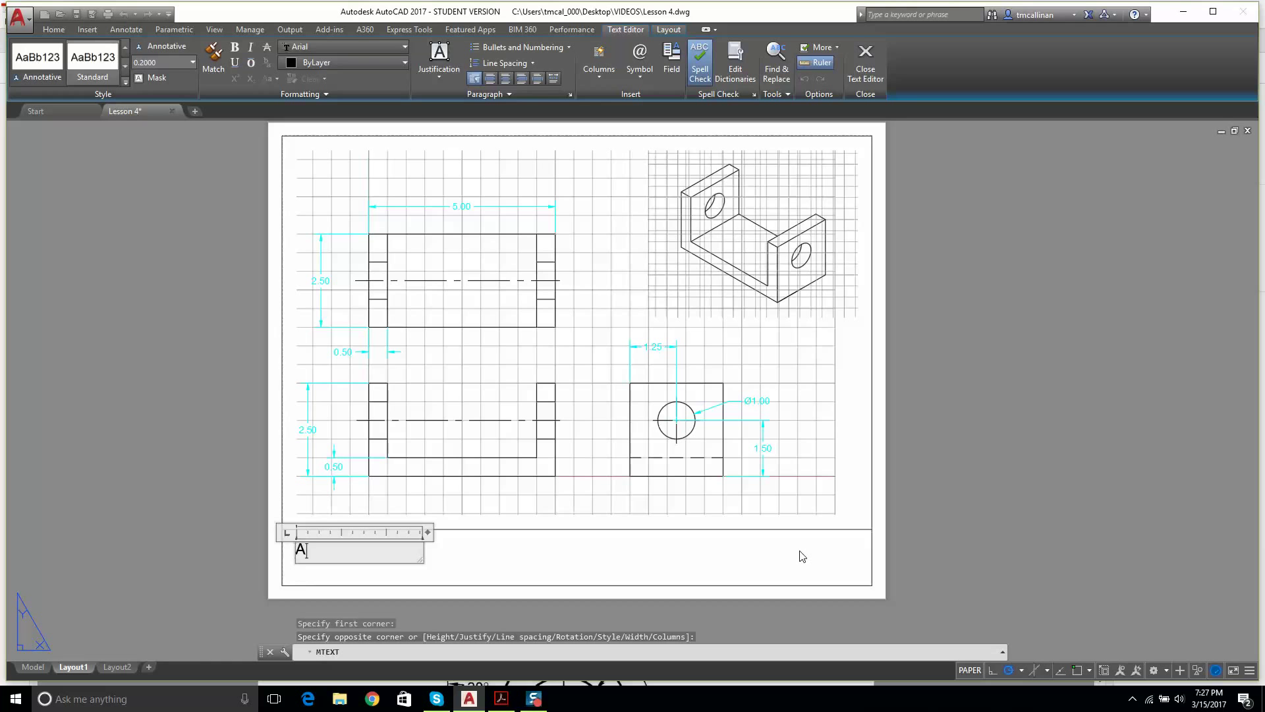
type("AUTOCAD LESS")
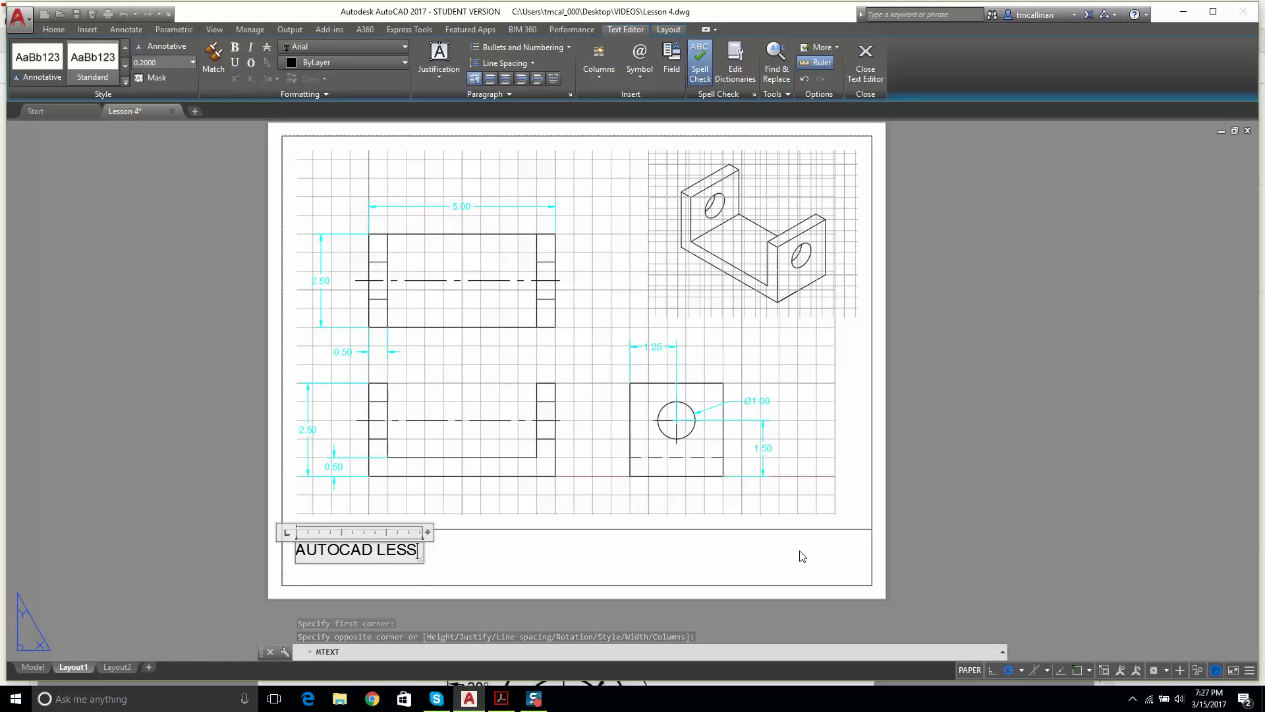
type("ON 4")
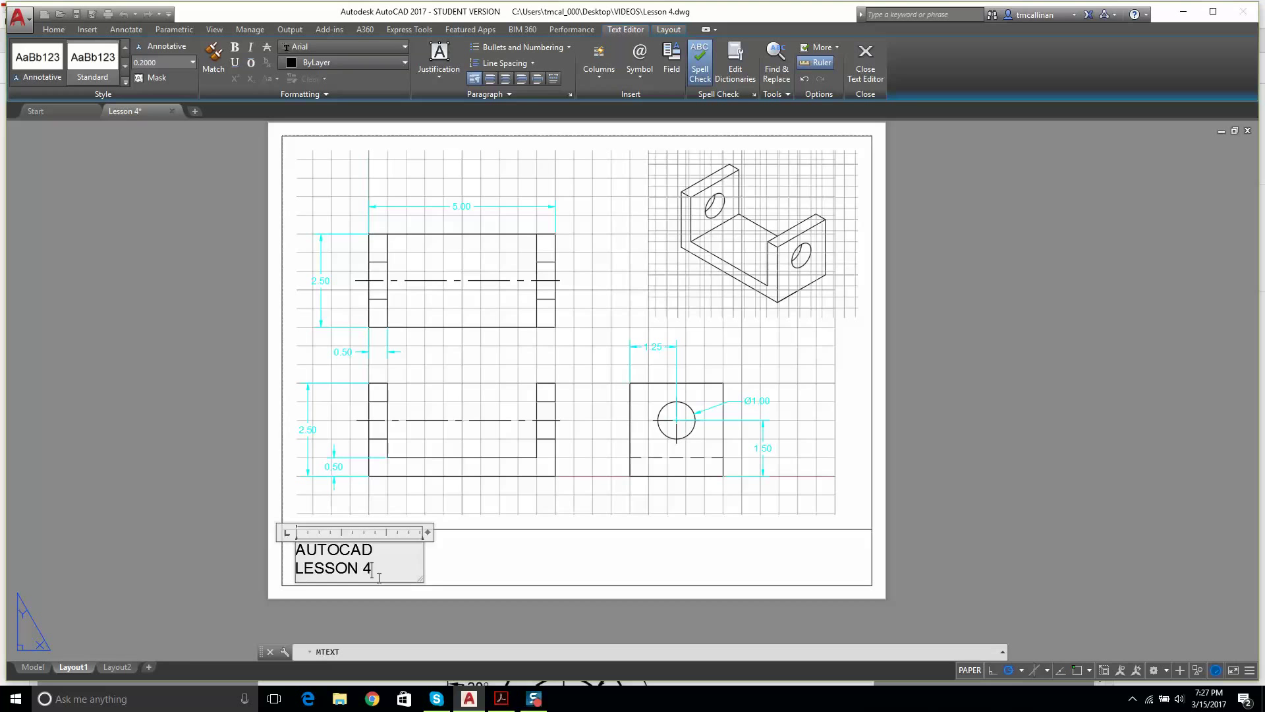
Step: Set the height of the whole AUTOCAD LESSON 4 text to 0.25 and save the text changes
key("ctrl+a")
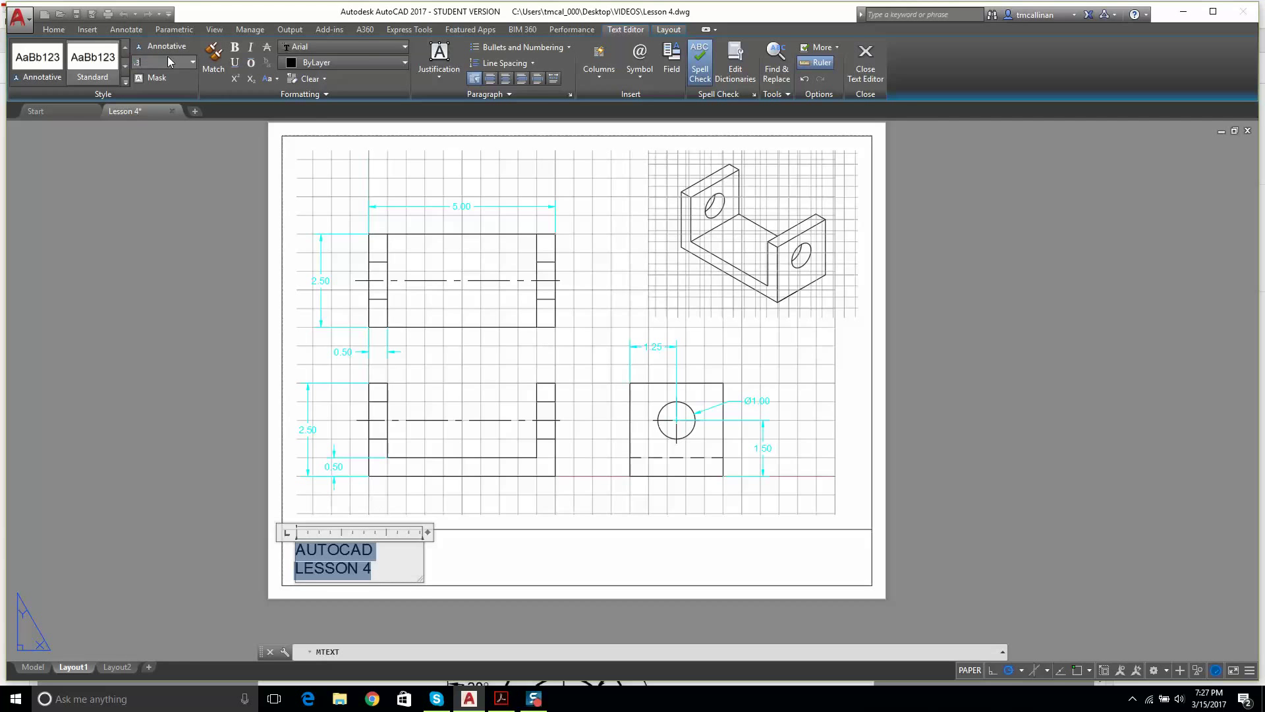
key("Return")
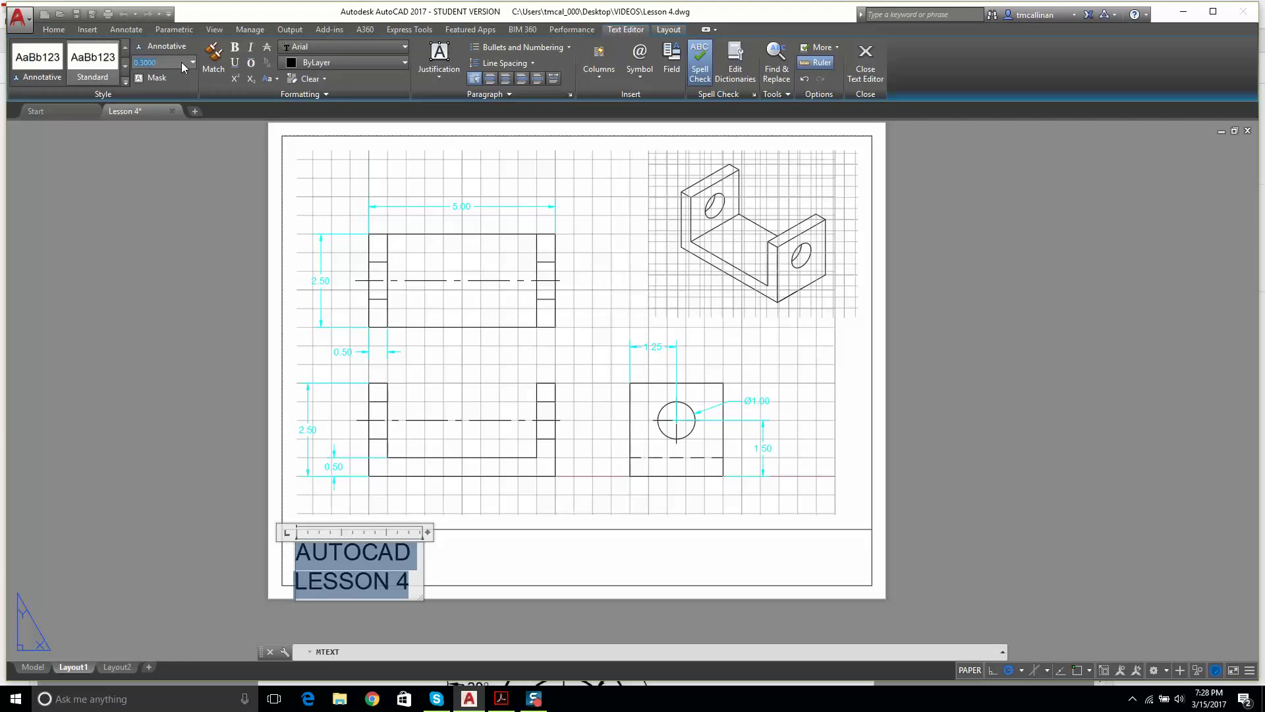
key("Return")
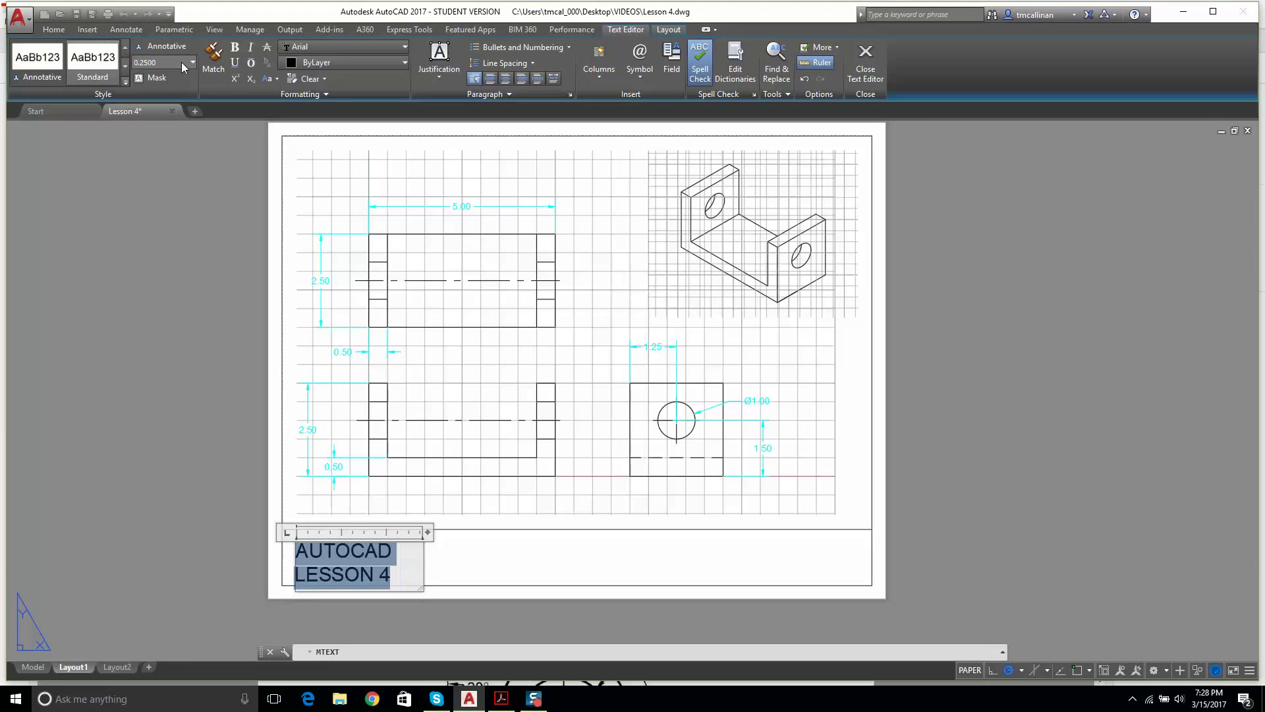
key("Escape")
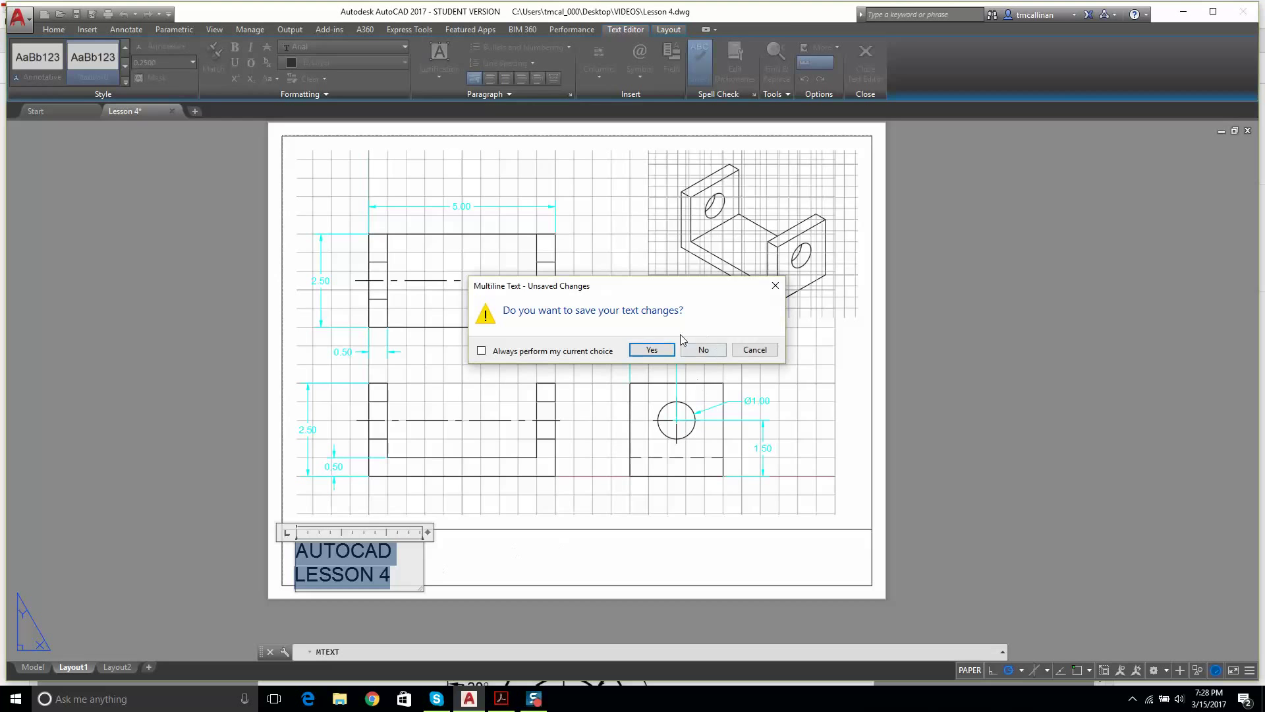
left_click(652, 349)
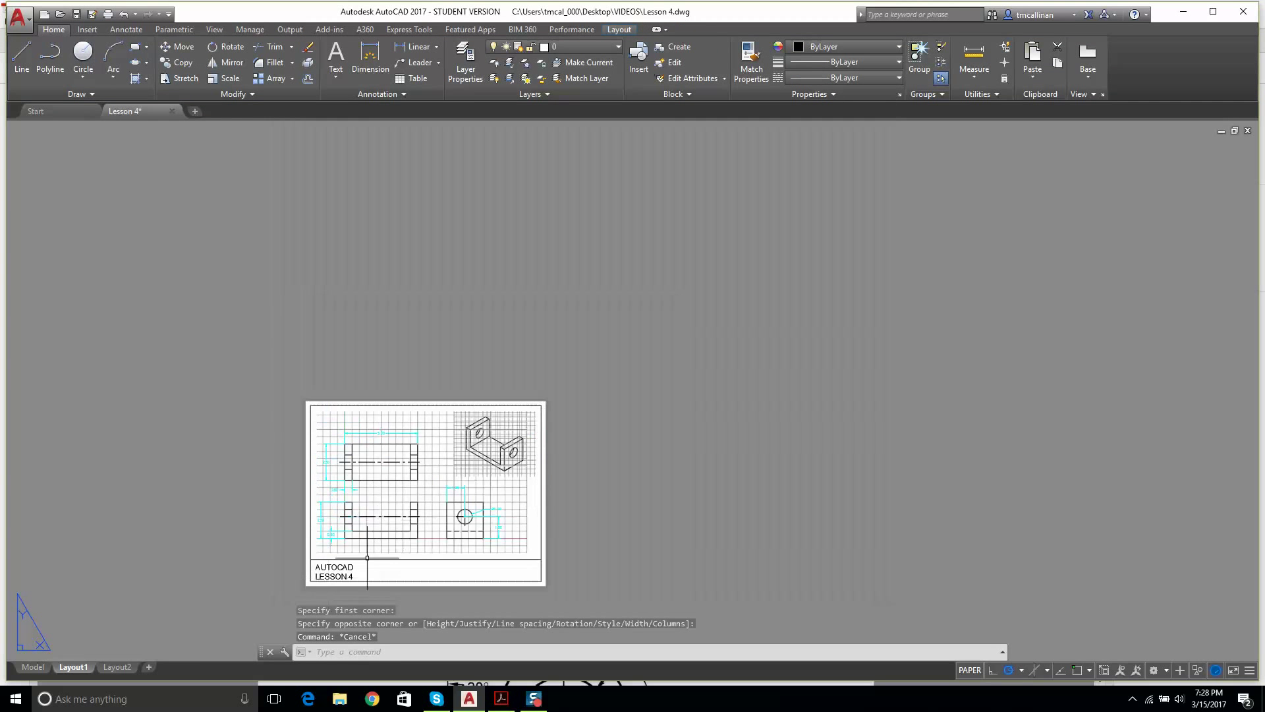
Step: Try to reposition the AUTOCAD LESSON 4 text inside the left end of the title block
scroll(367, 557, "up", 5)
left_click(322, 537)
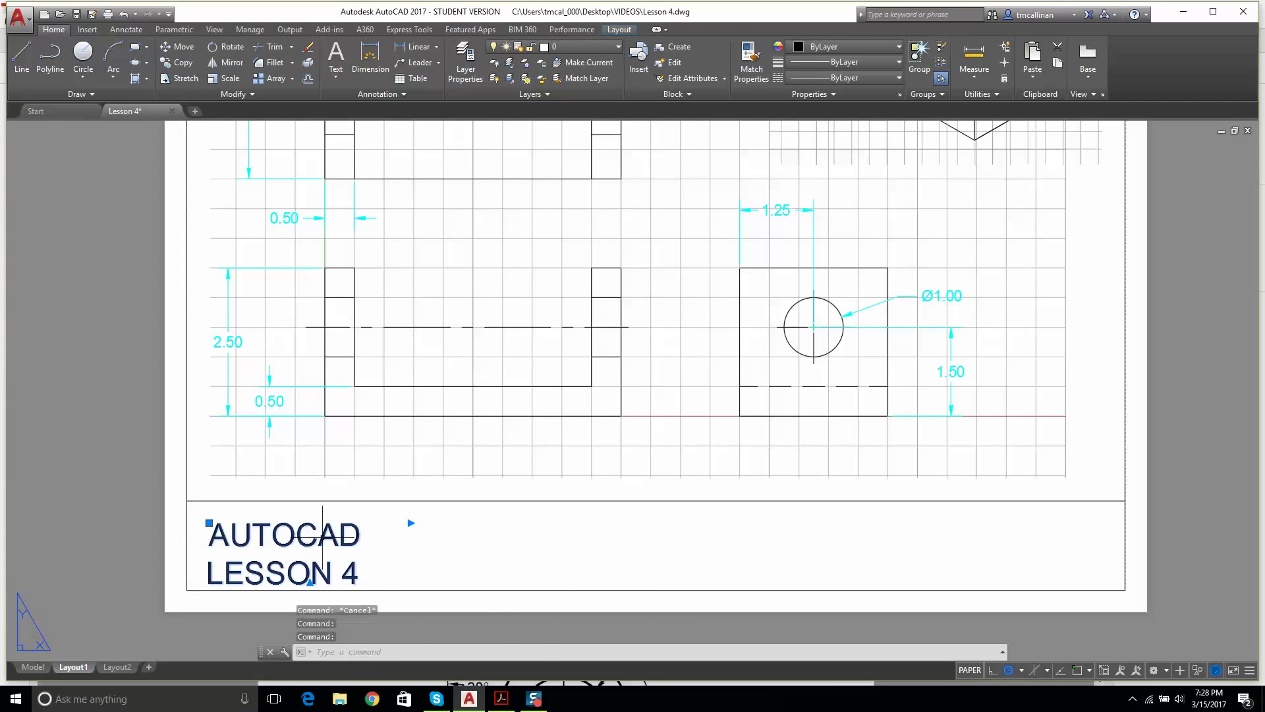
left_click_drag(323, 537, 362, 519)
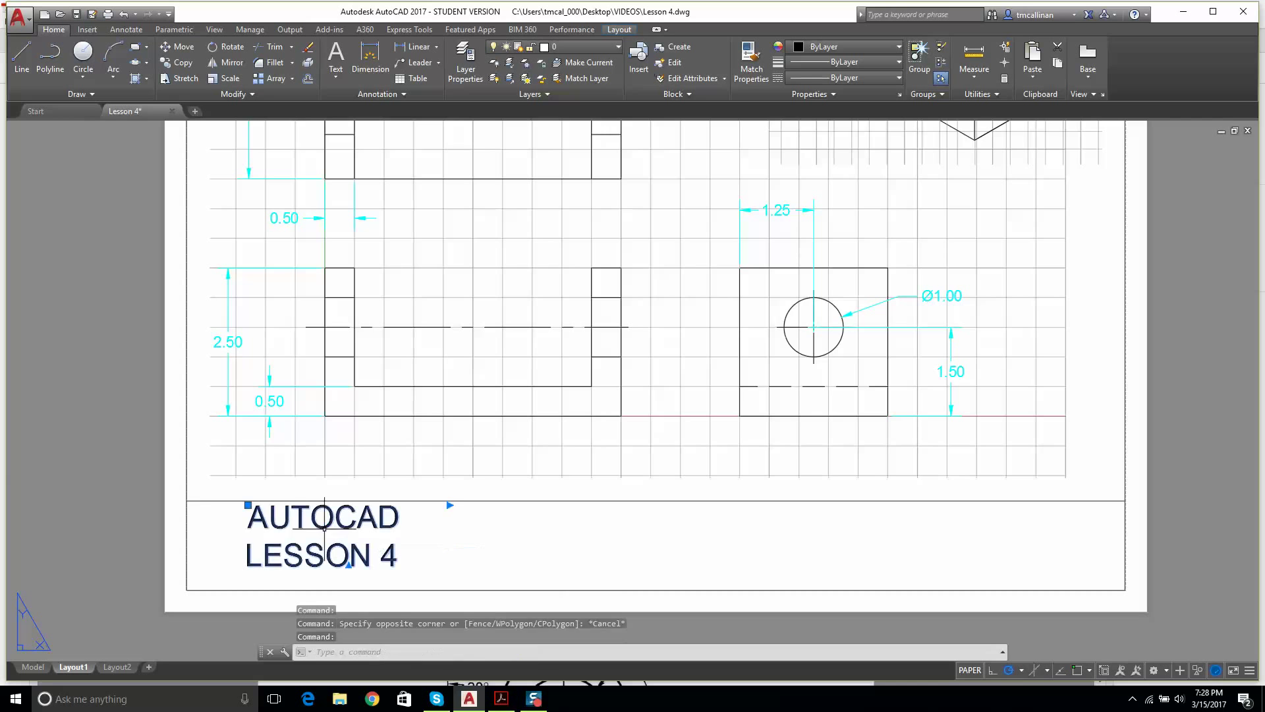
left_click(247, 505)
scroll(209, 508, "up", 4)
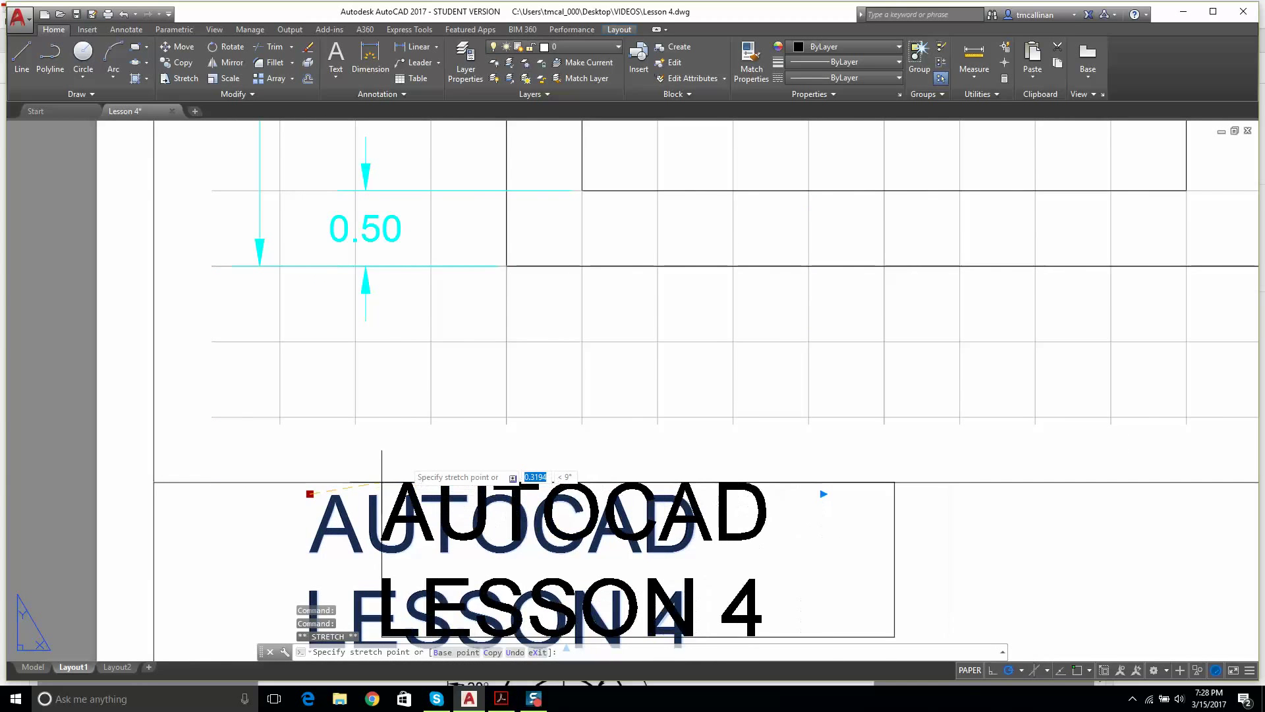
key("Escape")
key("Escape")
key("Escape")
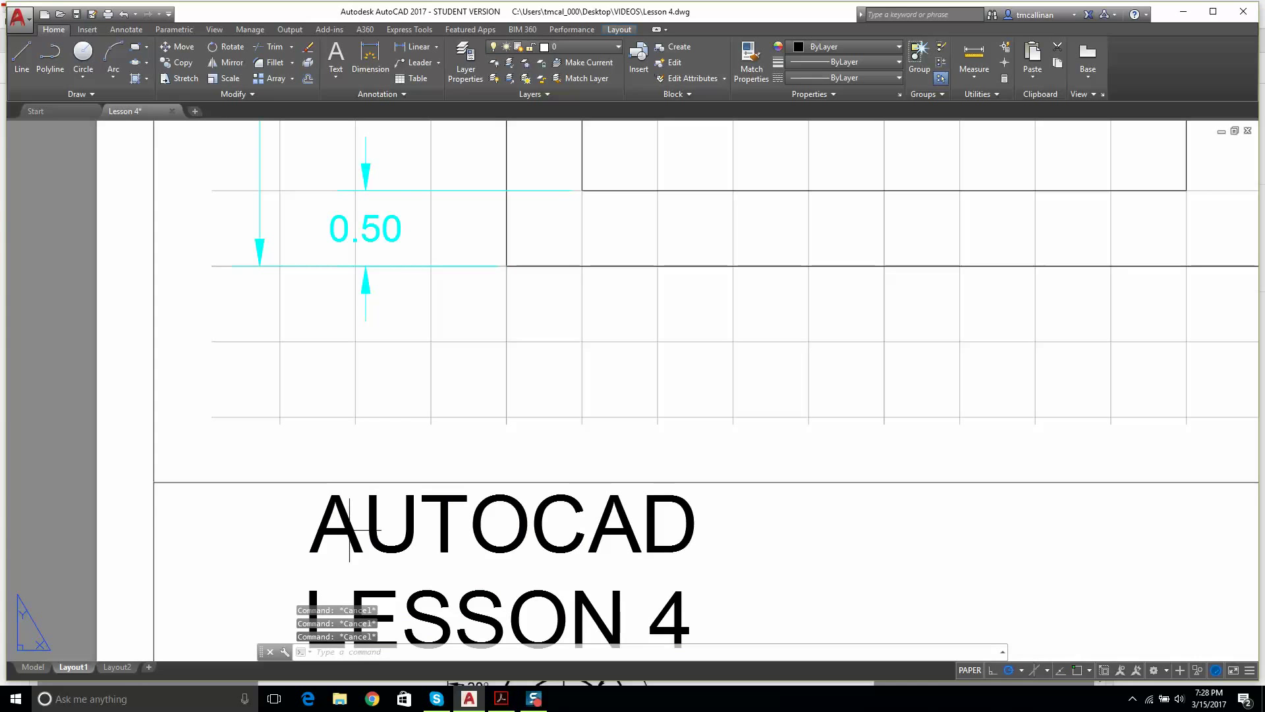
Step: Turn snap off so that the title block text can be placed freely
type("snap")
key("Return")
type("off")
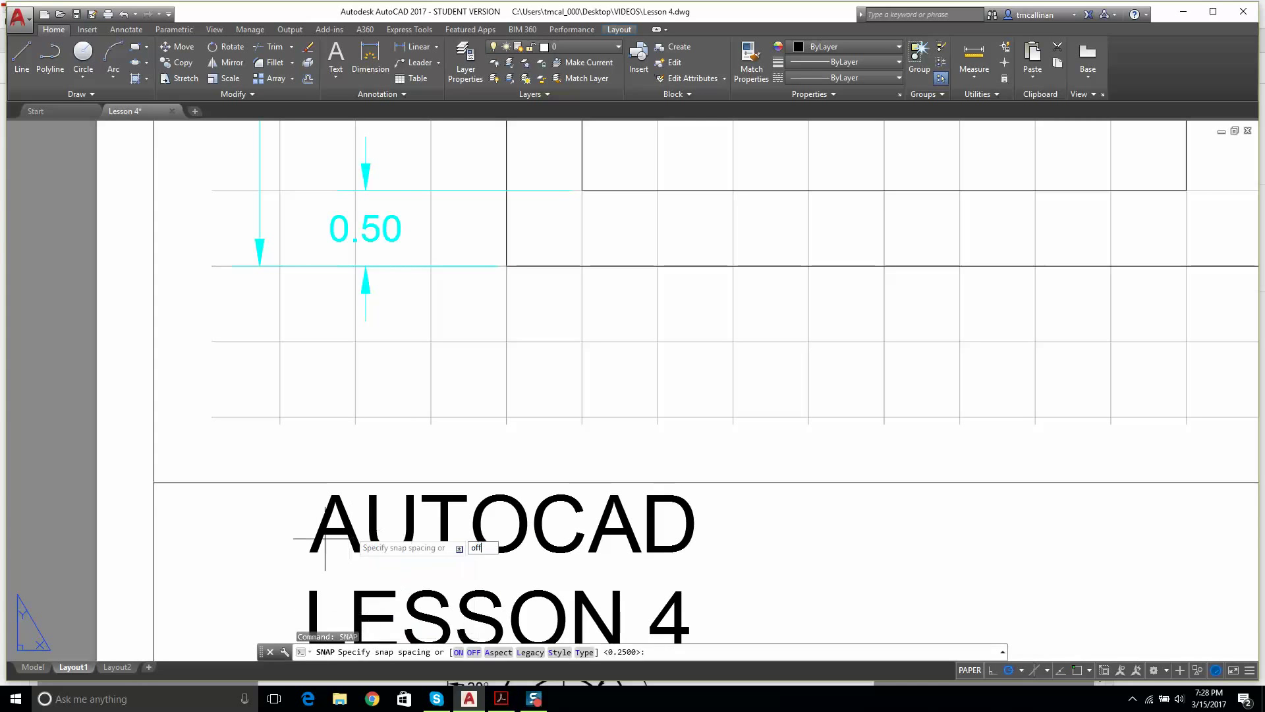
key("Return")
key("Escape")
Step: Move the AUTOCAD LESSON 4 text down and left, centring it in height near the title block's left border
left_click(349, 527)
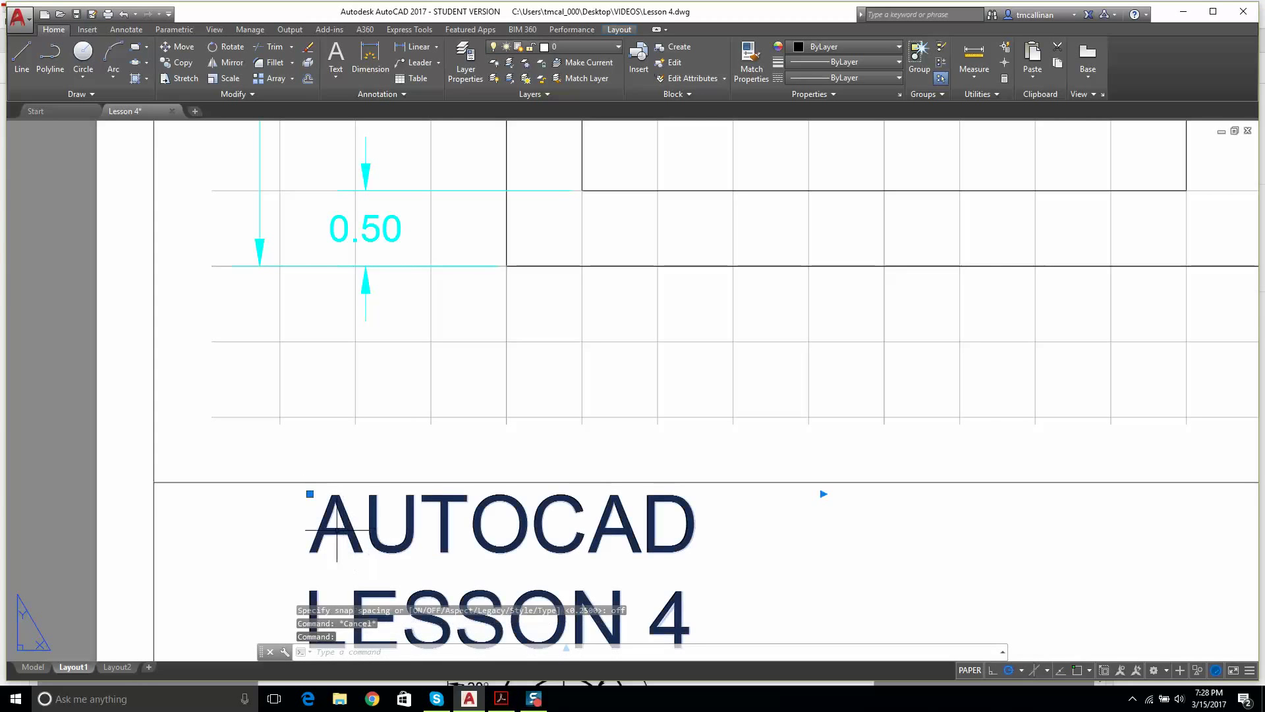
left_click(310, 493)
scroll(310, 494, "down", 2)
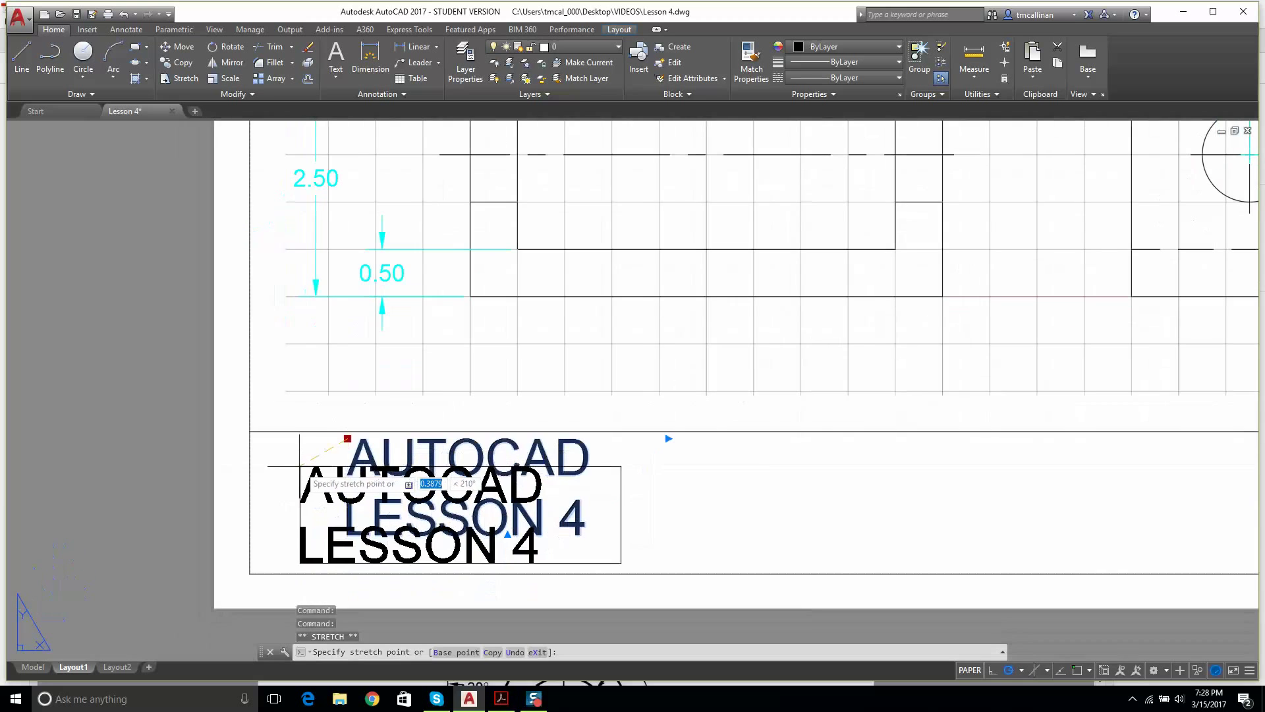
key("Escape")
key("Escape")
scroll(545, 424, "down", 3)
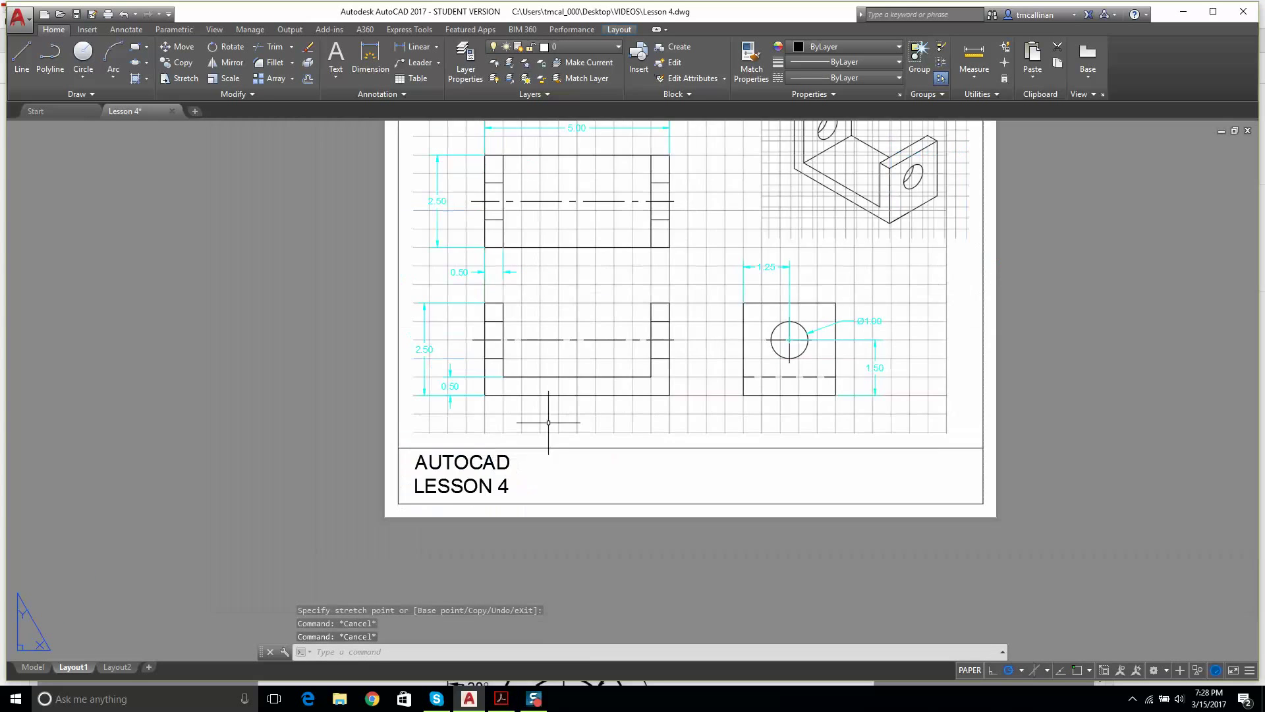
Step: Turn snap on again with a spacing of 0.25 for drawing the title block lines
middle_click_drag(545, 423, 582, 379)
scroll(636, 427, "up", 2)
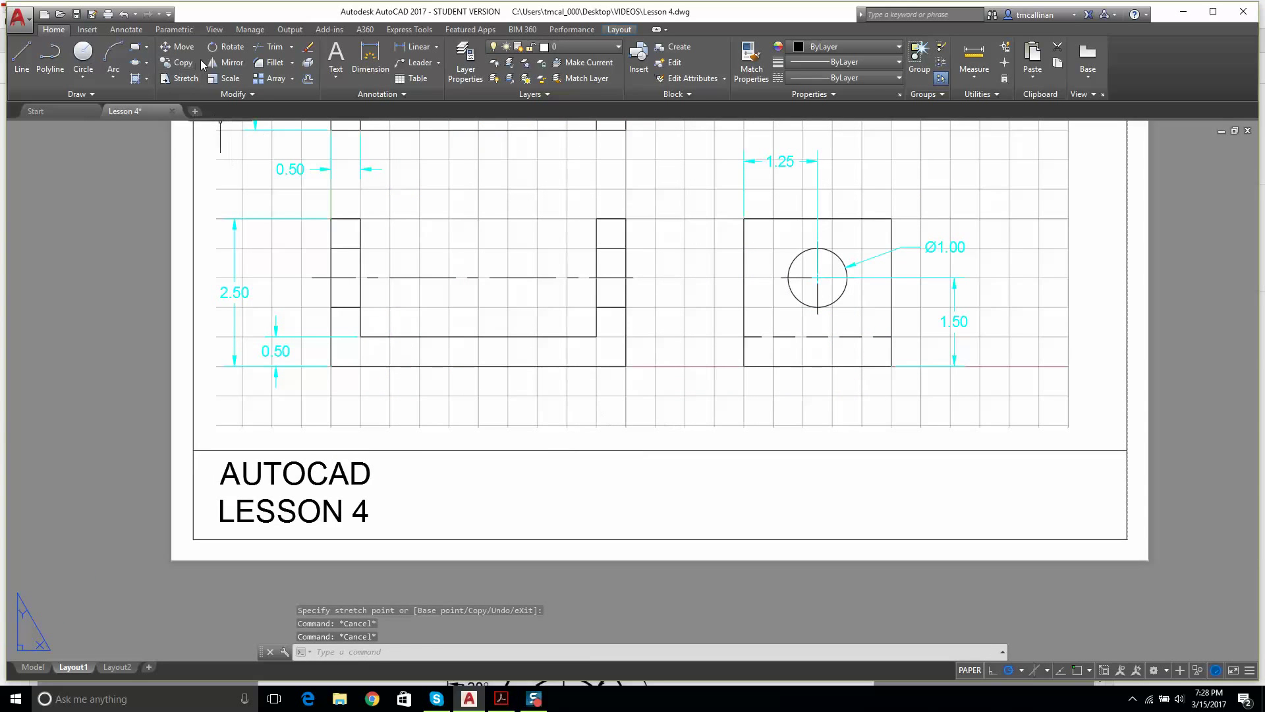
left_click(20, 59)
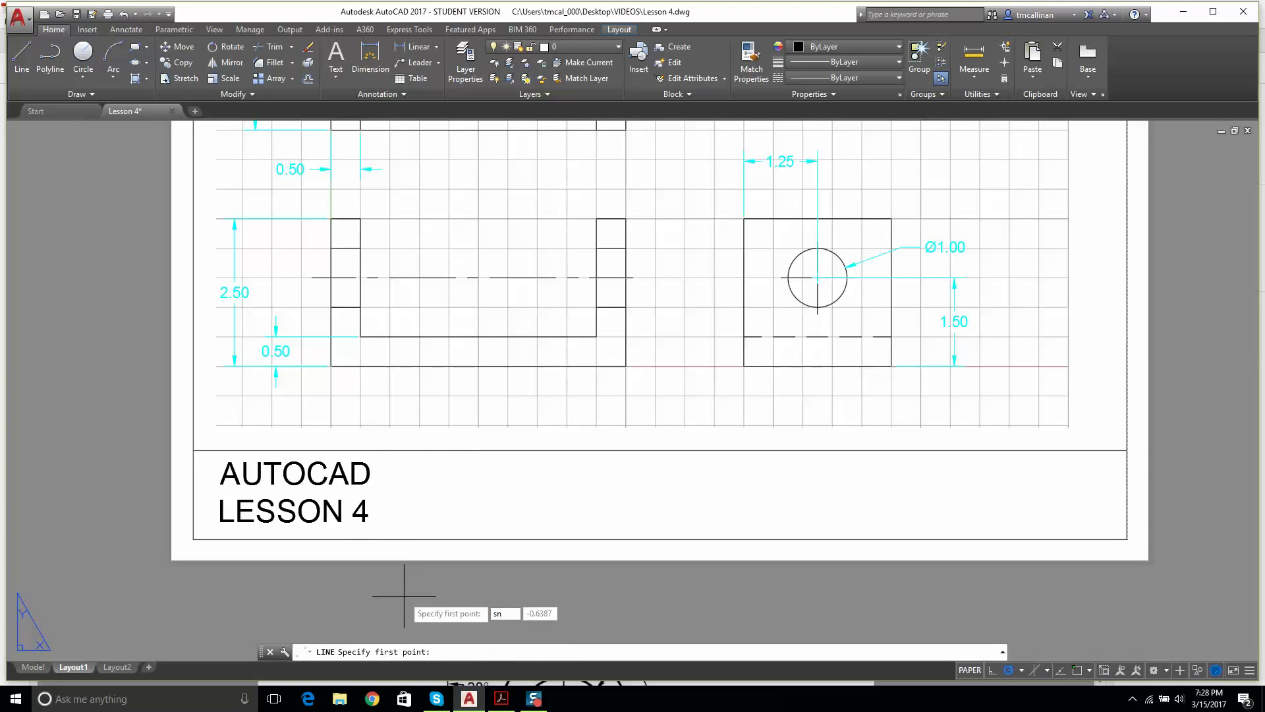
key("Escape")
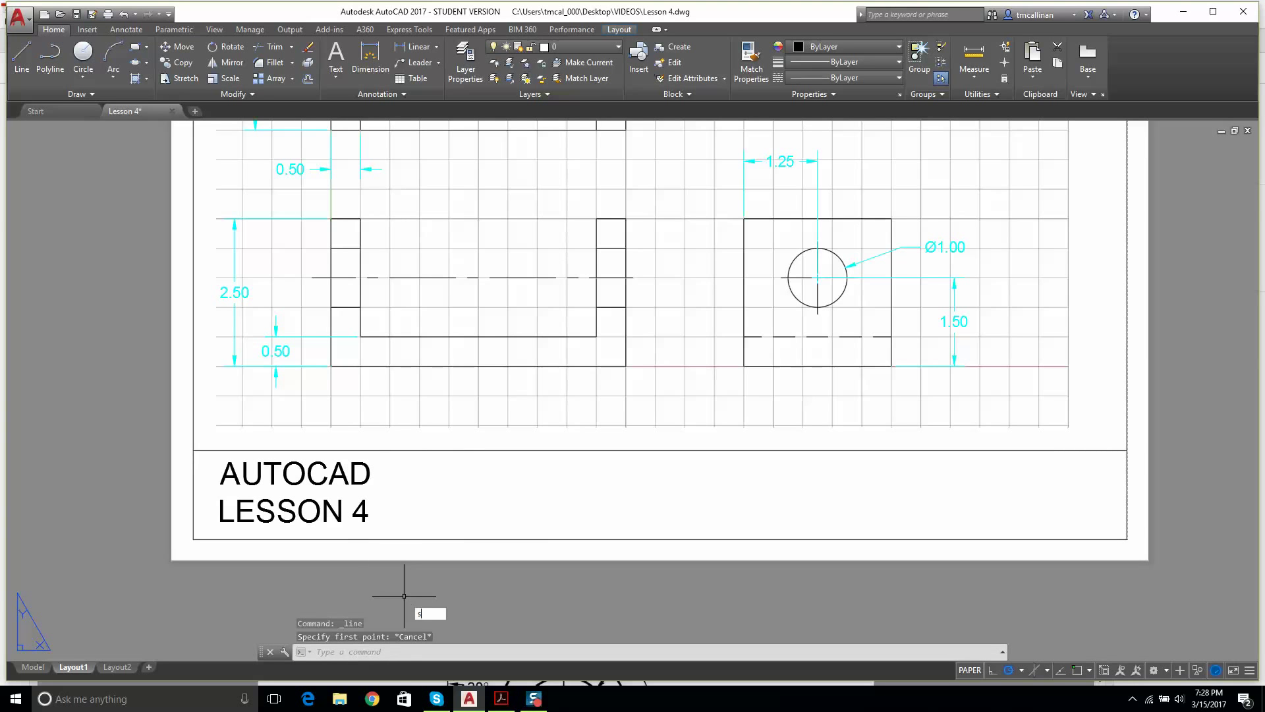
key("Return")
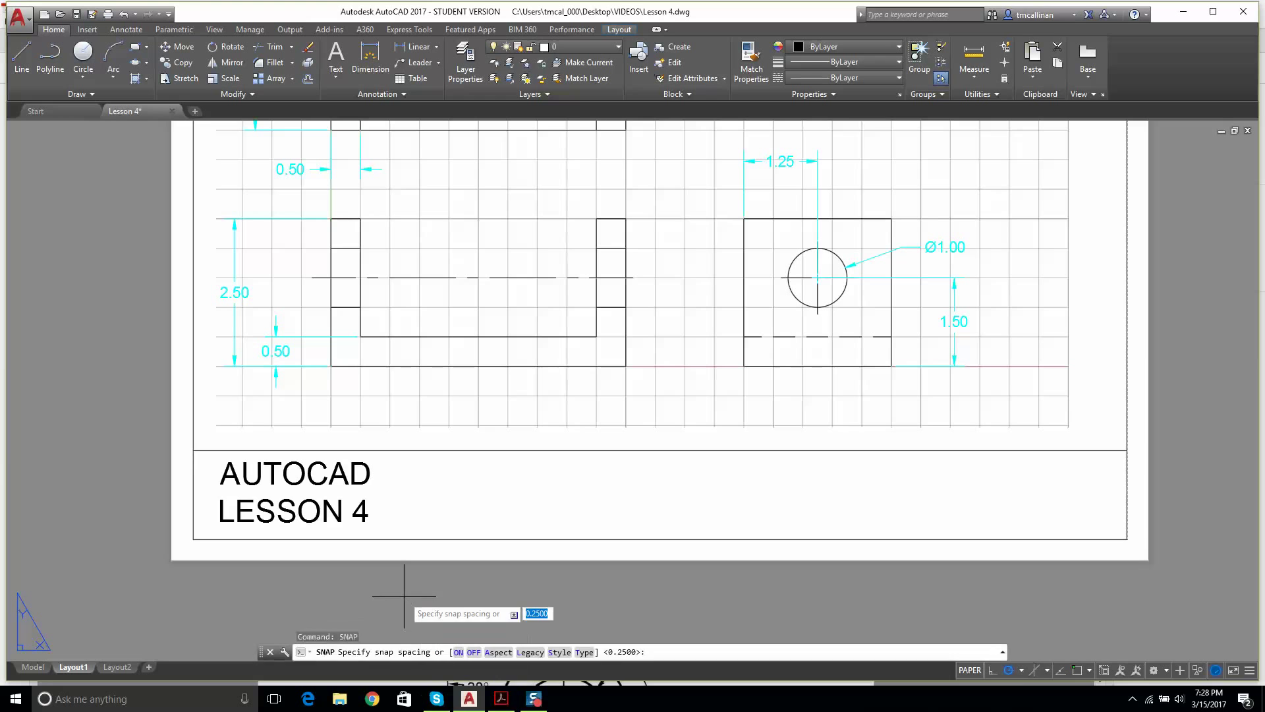
key("Return")
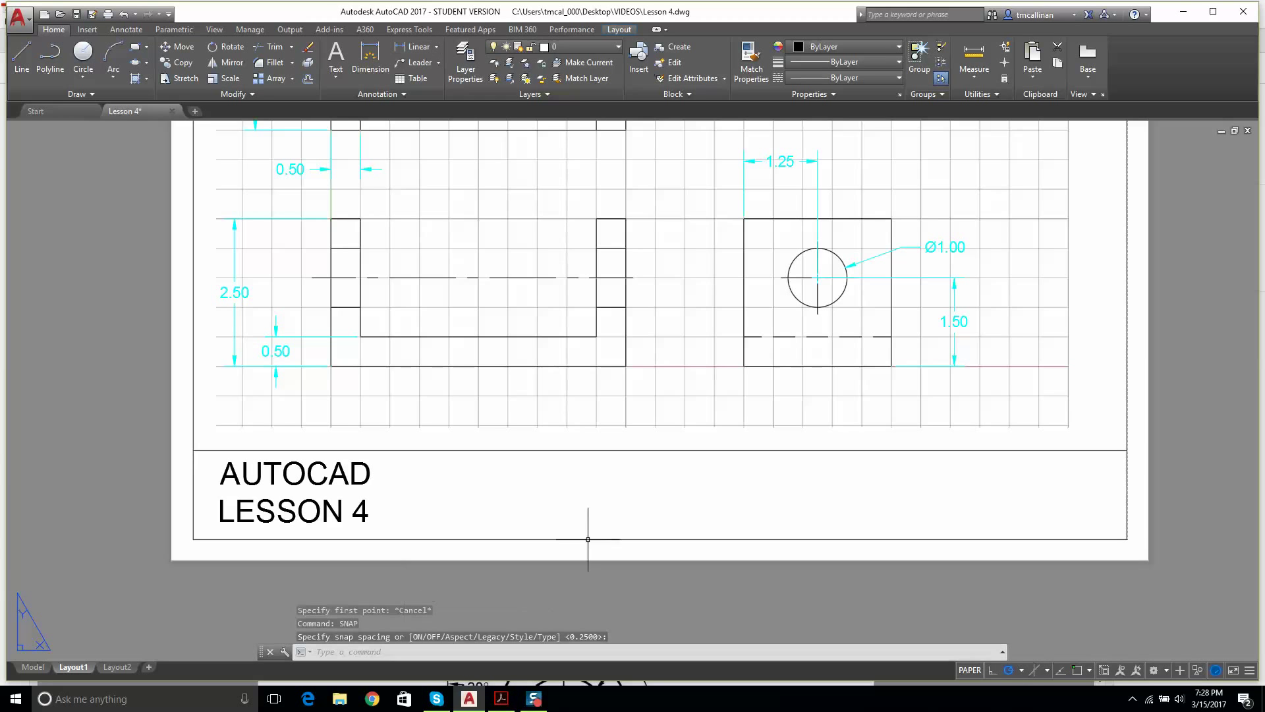
Step: Draw two vertical title block dividers with Line, one just right of the lesson text and one below the gap between front and side views
left_click(22, 56)
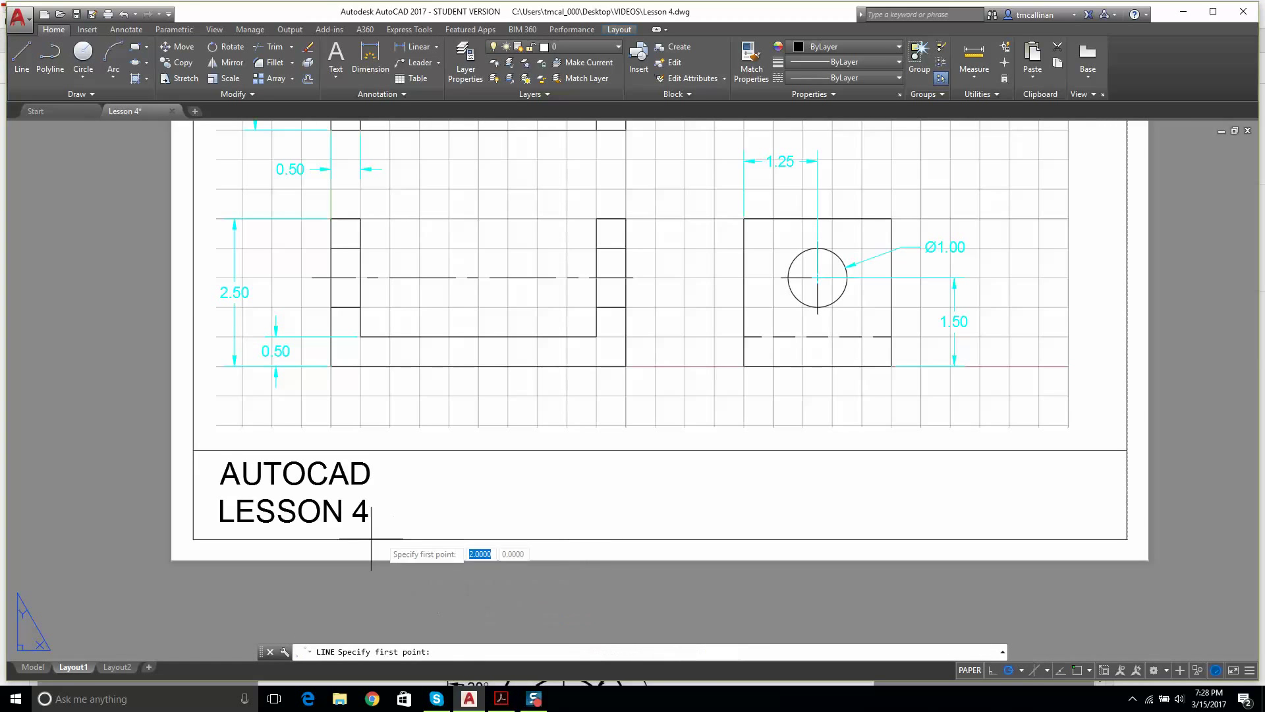
left_click(394, 539)
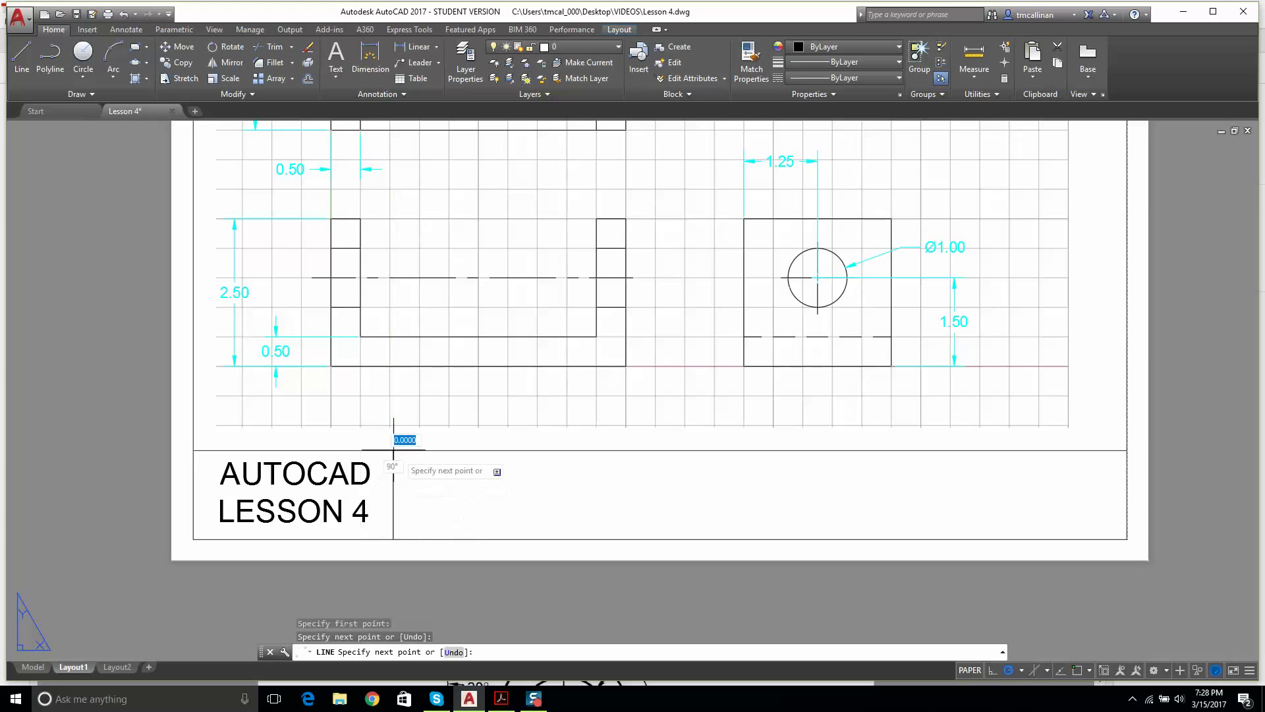
key("Escape")
left_click(19, 79)
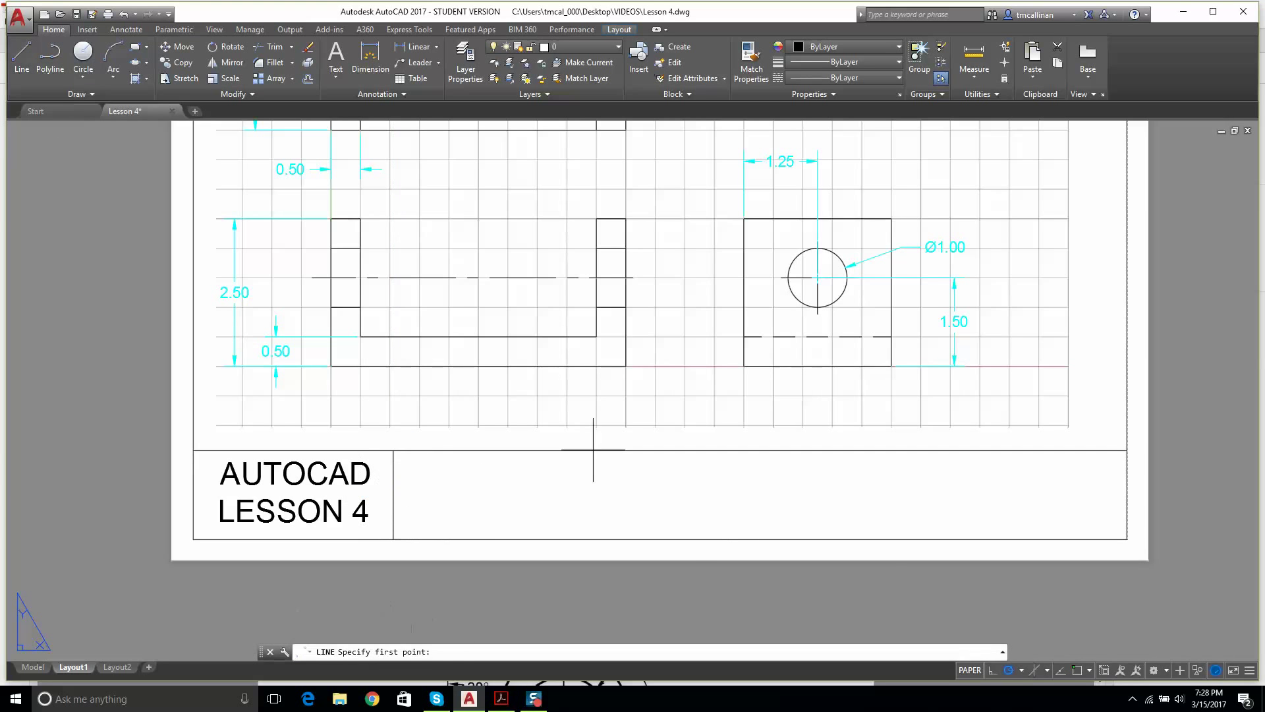
left_click(704, 539)
left_click(705, 451)
key("Return")
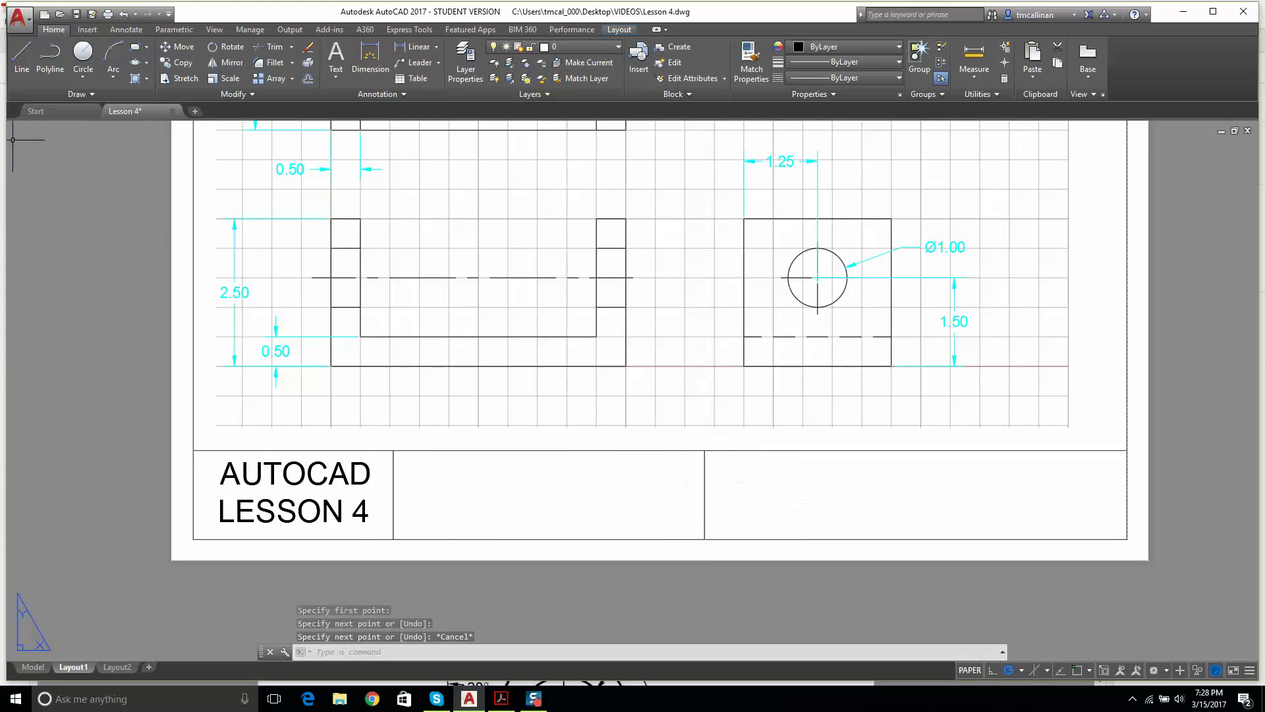
Step: Draw a third vertical divider across the title block height, just right of the side view's right edge
left_click(22, 56)
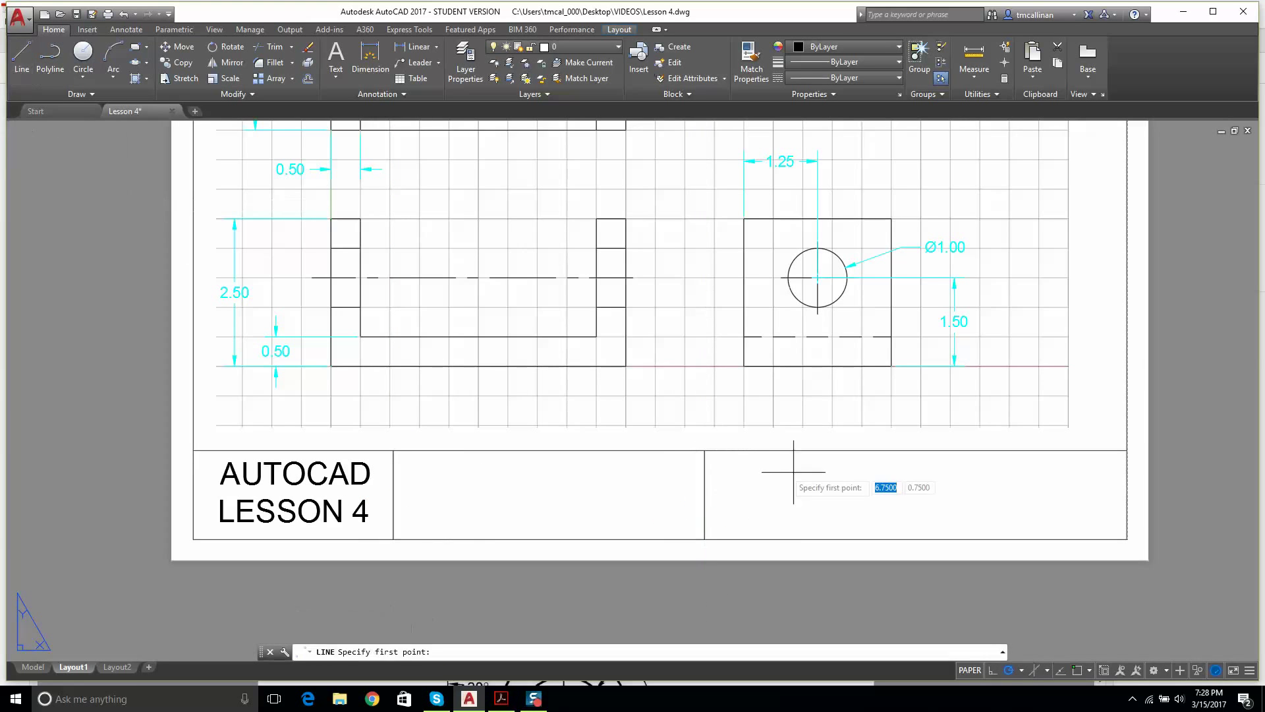
left_click(905, 539)
left_click(905, 450)
key("Escape")
key("Escape")
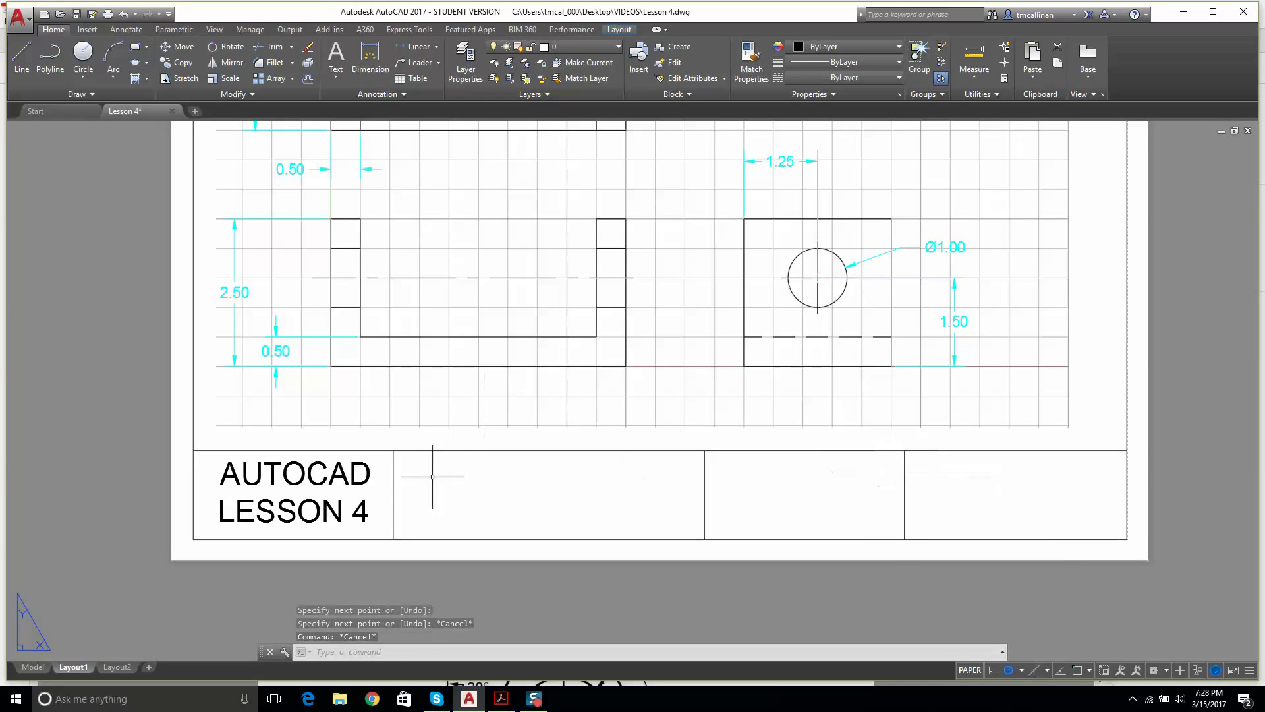
key("Escape")
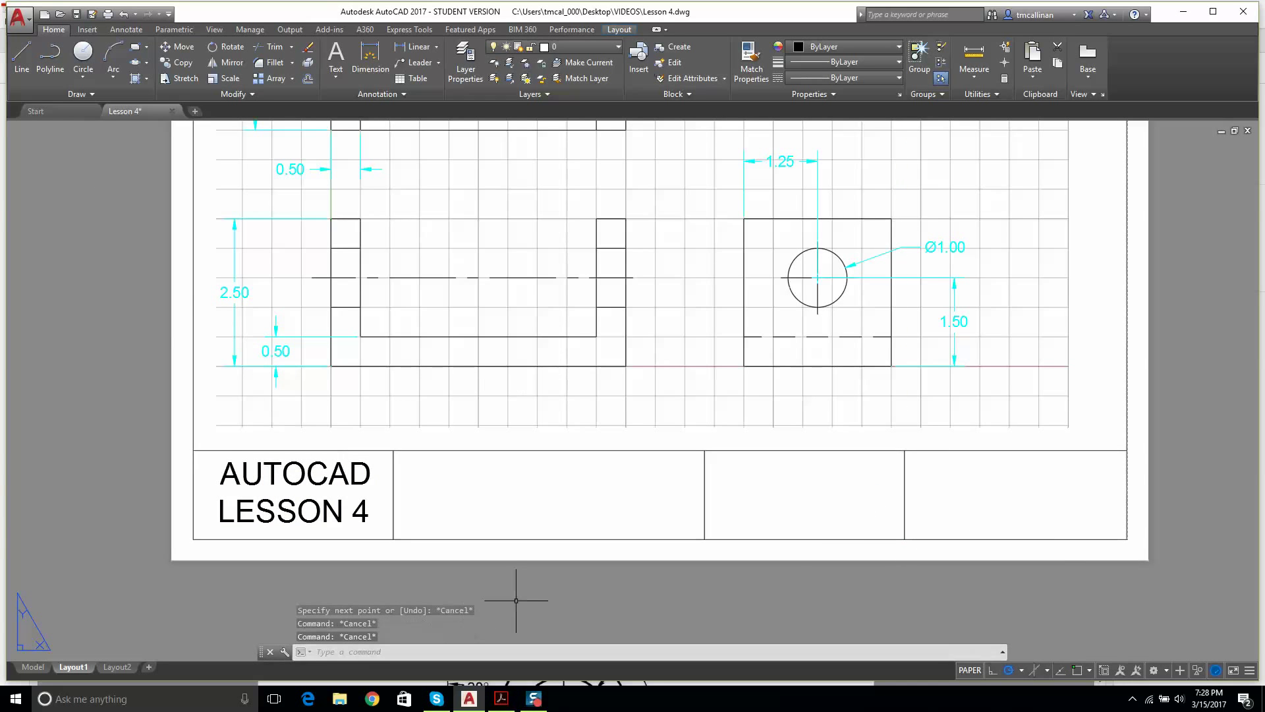
Step: Turn snap off so the title block text can be placed freely
type("snap")
key("Return")
type("oo")
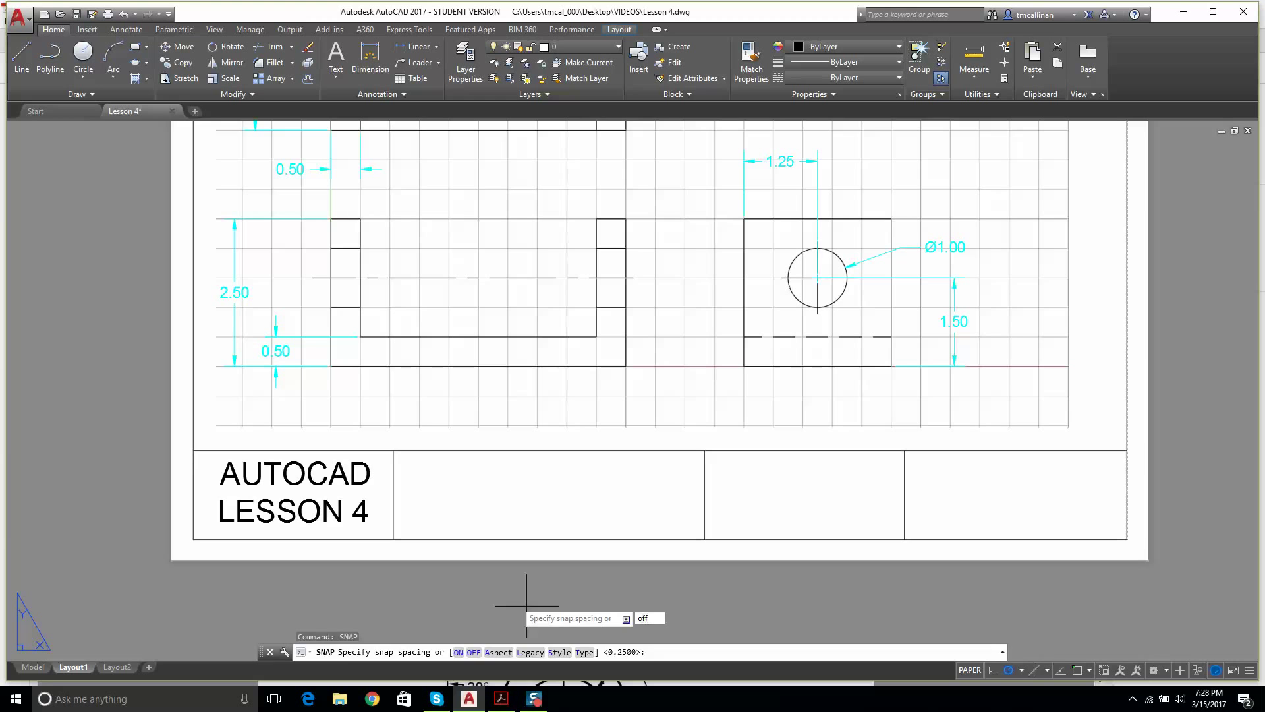
type("f")
key("Return")
Step: Copy the AUTOCAD LESSON 4 text and paste it into each of the three empty title block cells
left_click(288, 521)
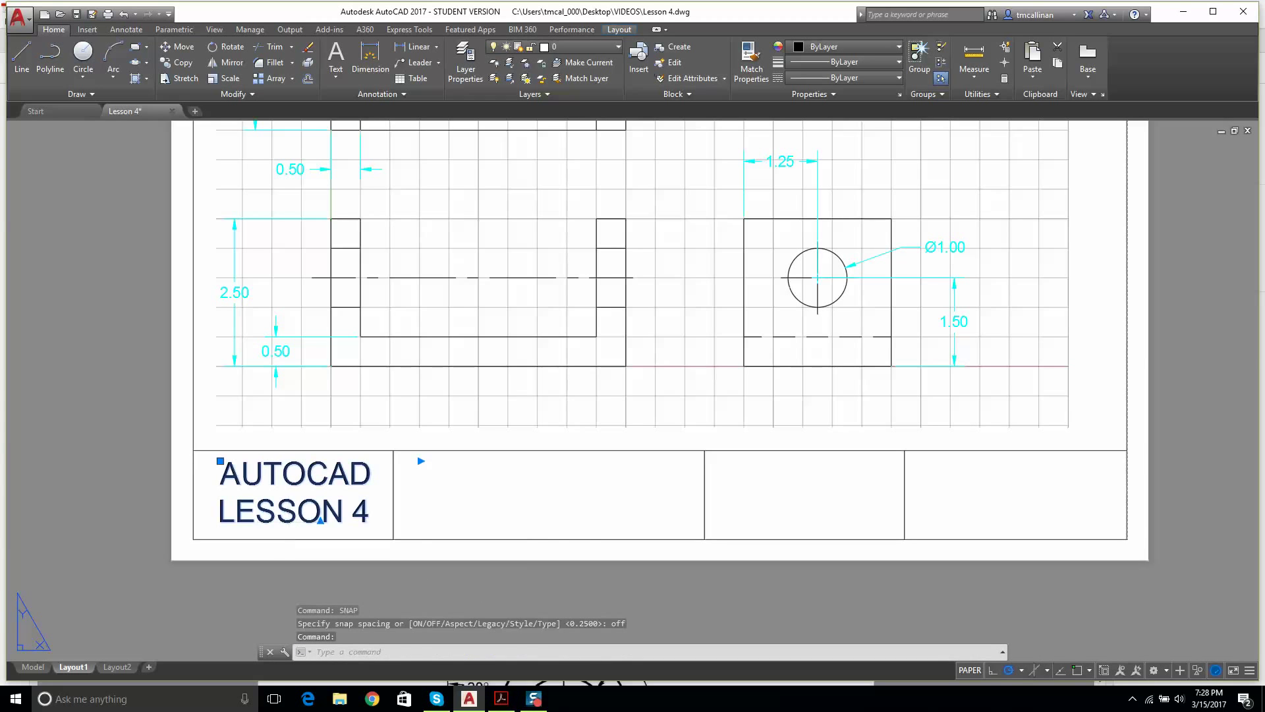
key("ctrl+c")
key("ctrl+v")
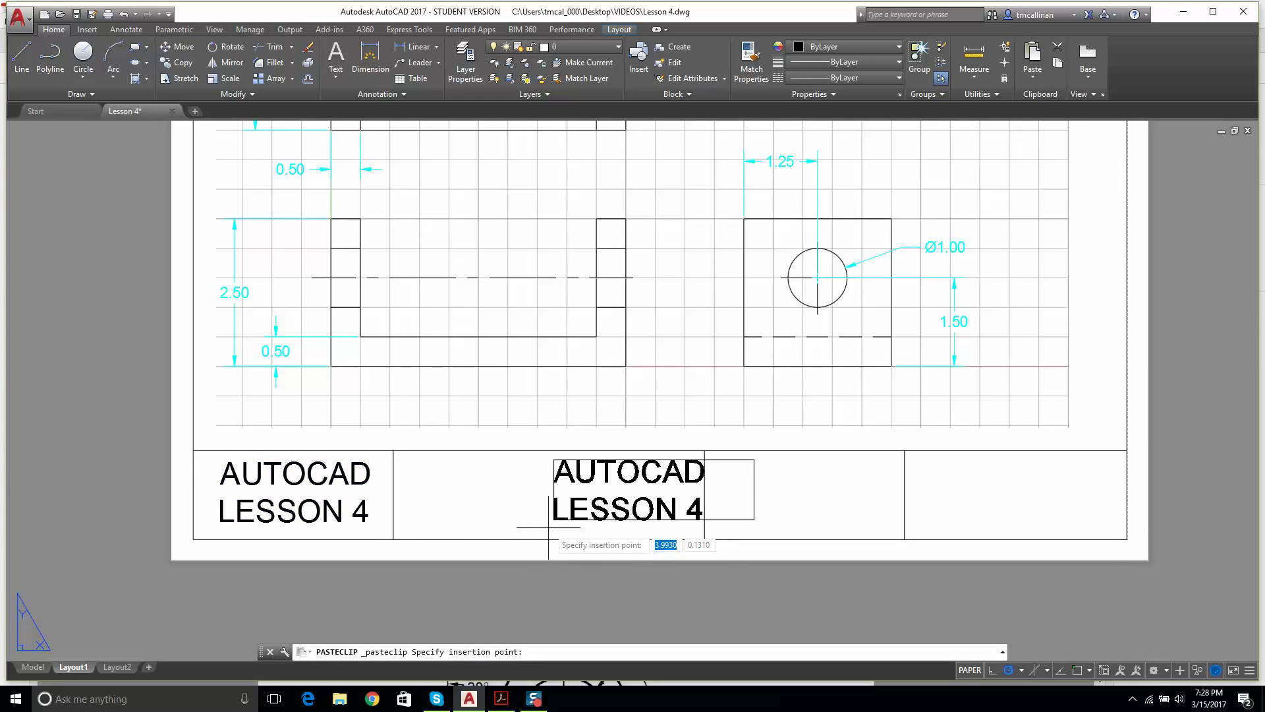
left_click(396, 531)
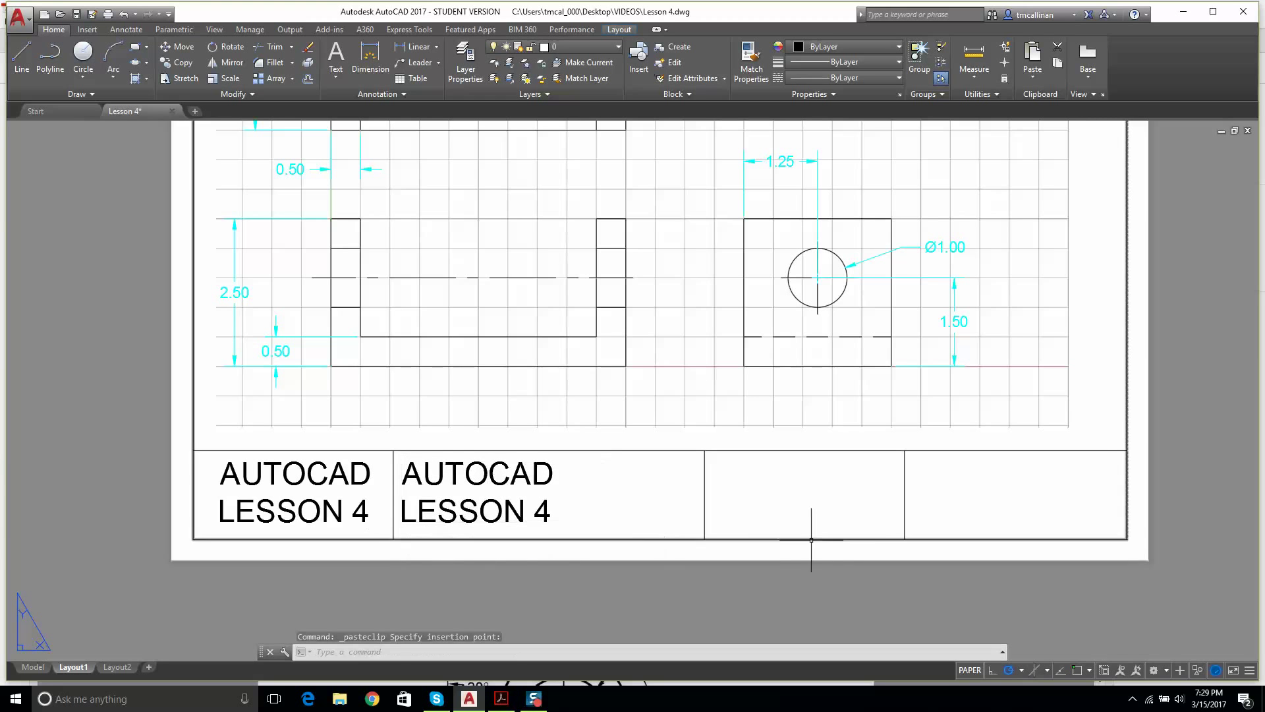
left_click(767, 513)
key("Escape")
key("ctrl+v")
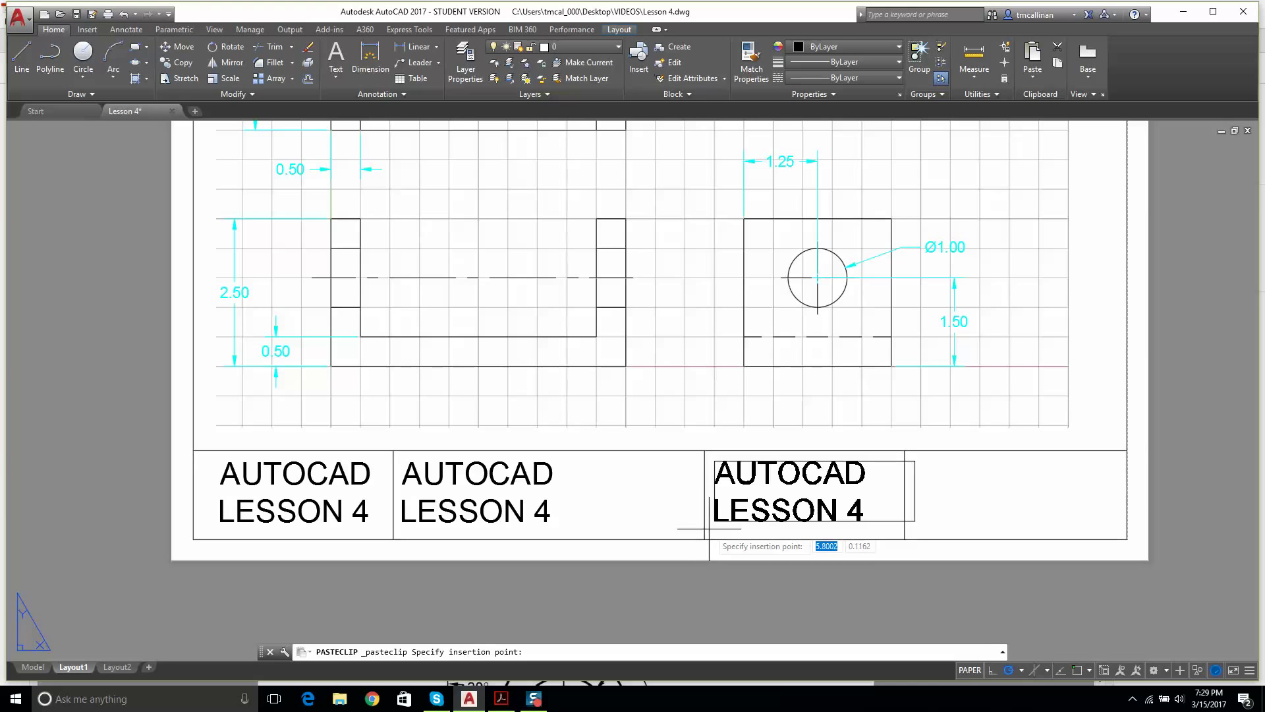
left_click(708, 529)
key("ctrl+v")
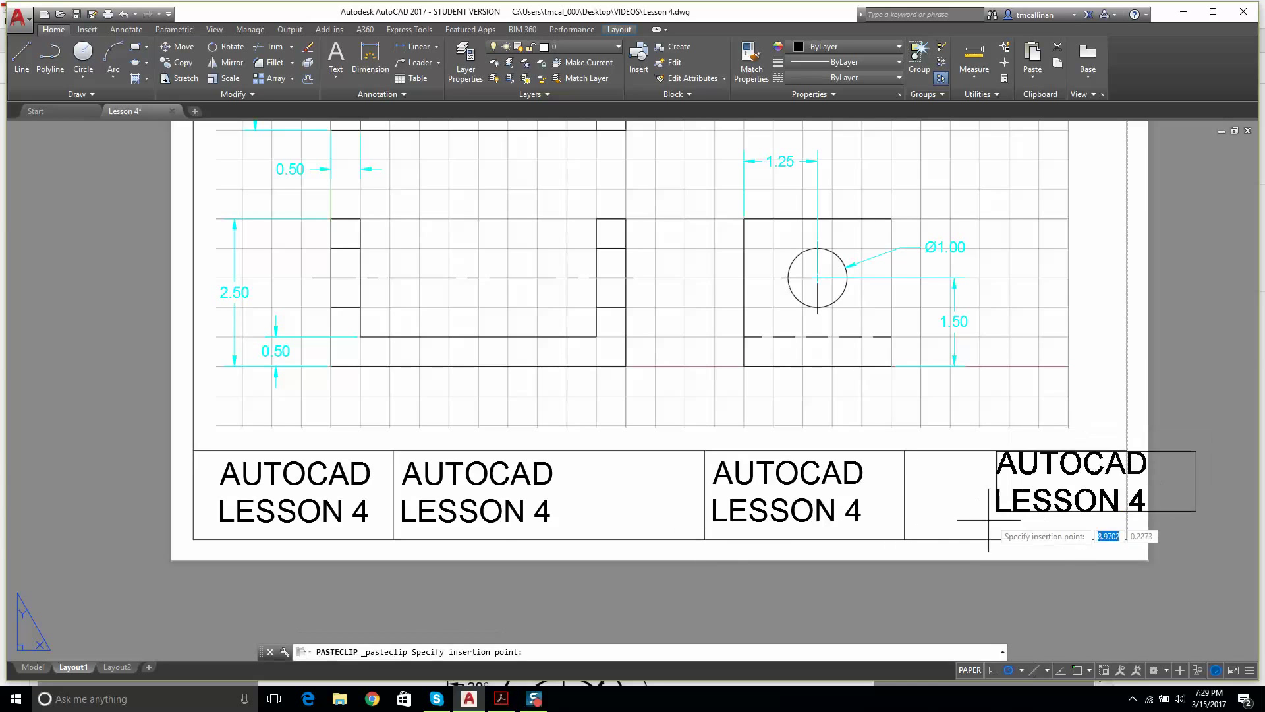
left_click(910, 527)
Step: Replace the text in the second title block cell with ANNE ARUNDEL COMMUNITY COLLEGE
left_click(462, 475)
left_click(489, 489)
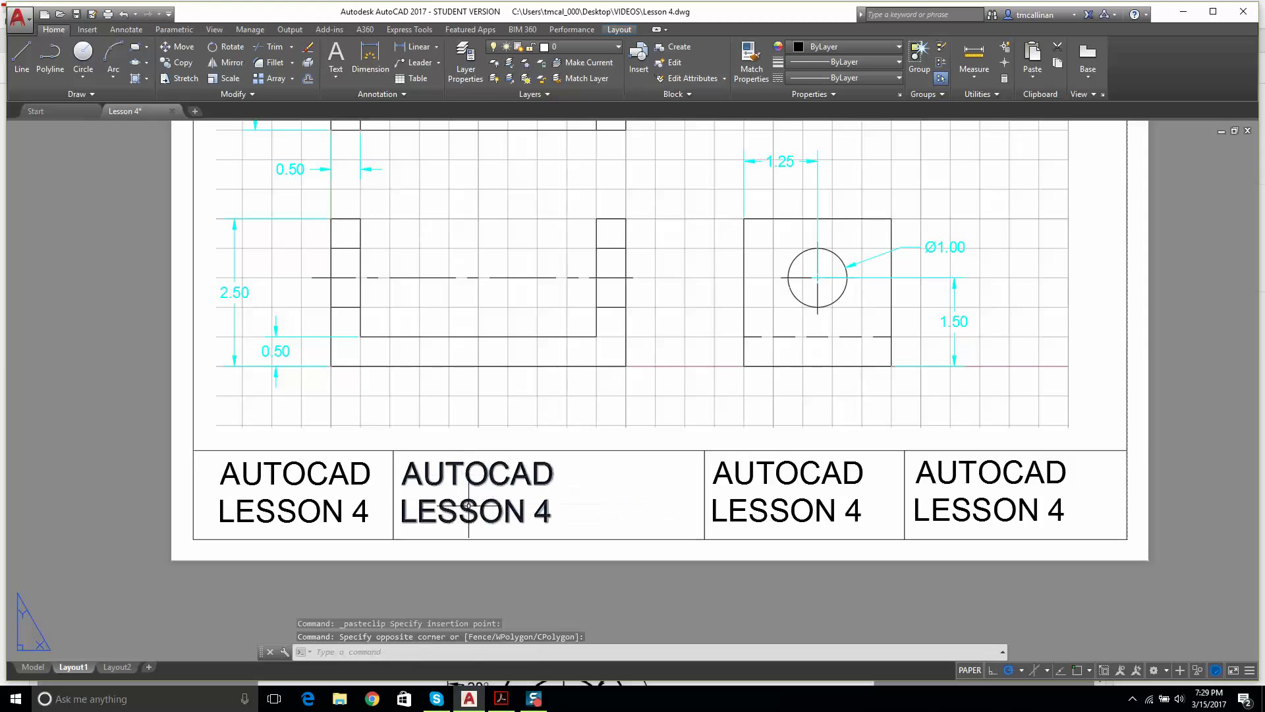
double_click(473, 504)
left_click_drag(552, 513, 404, 461)
type("N")
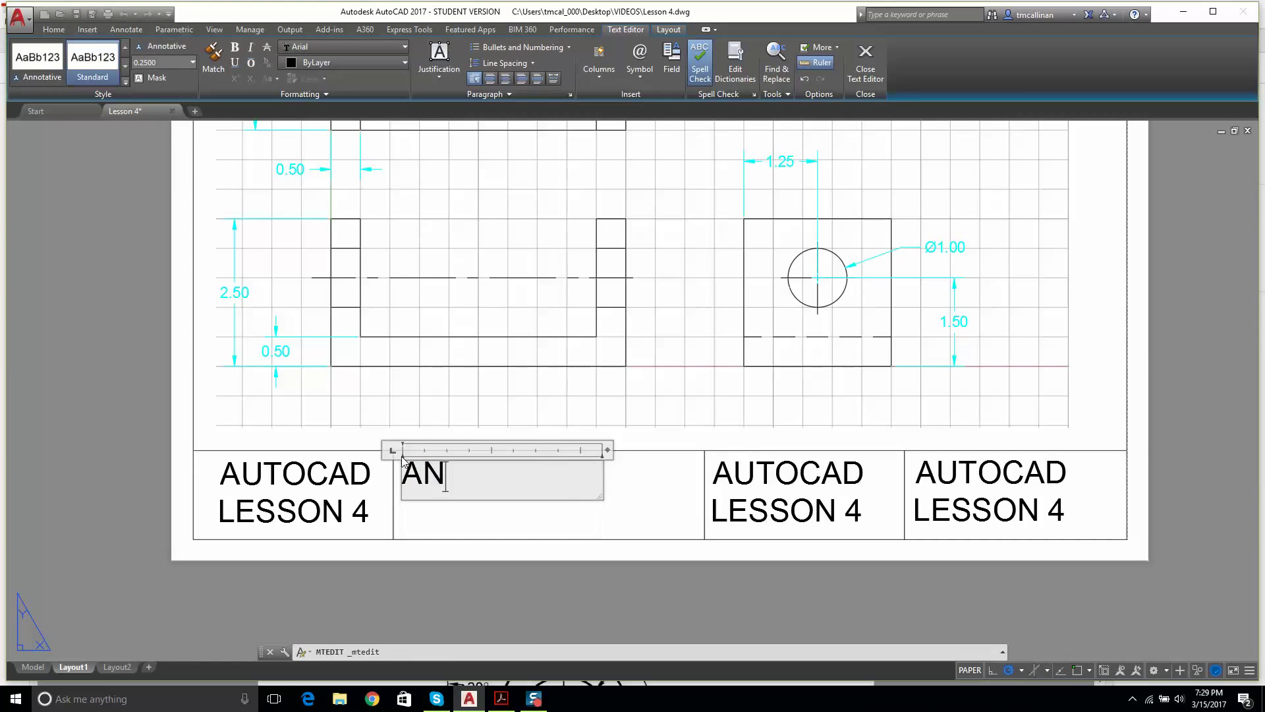
type("NE ARUNDEL")
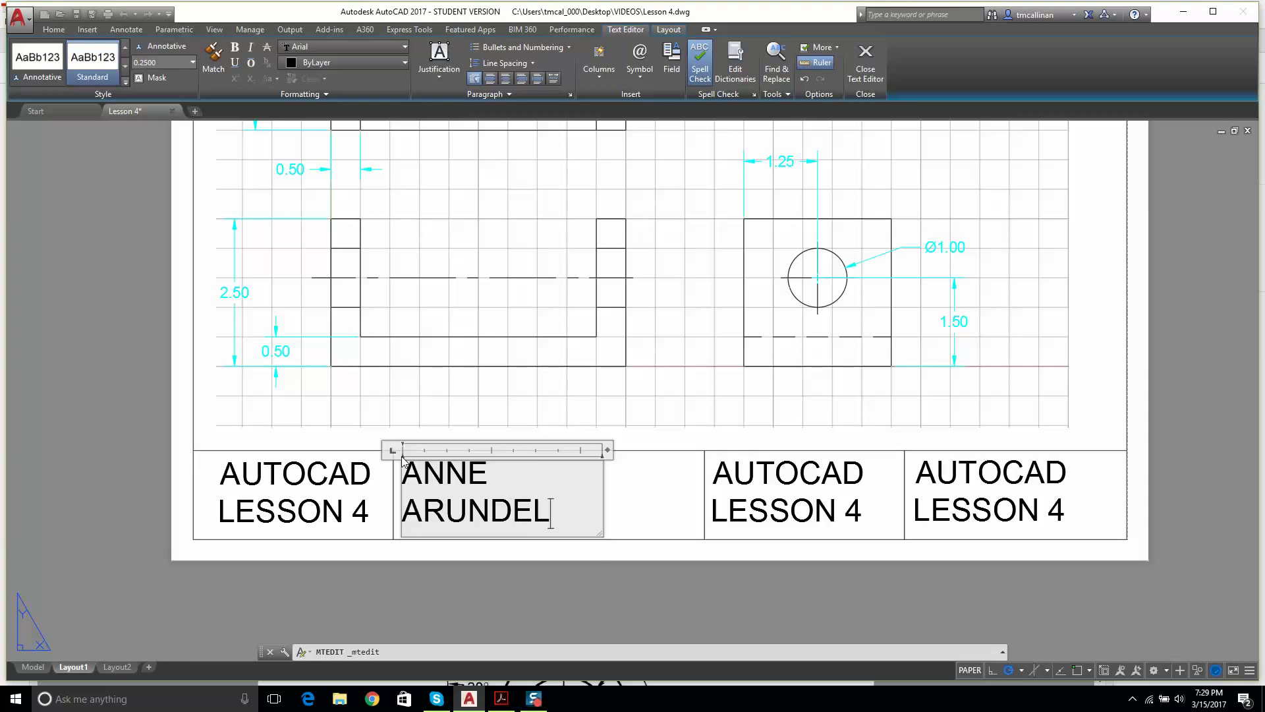
type(" COMMUNIT")
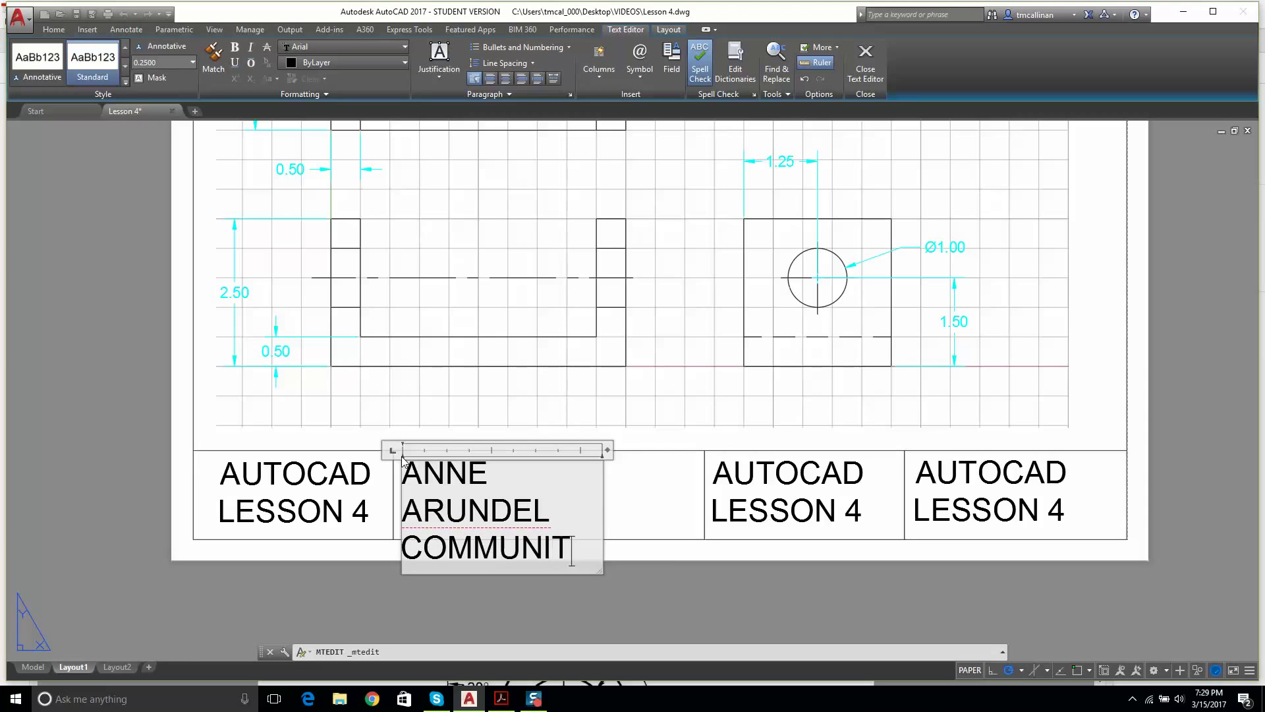
type("Y COLLEGE")
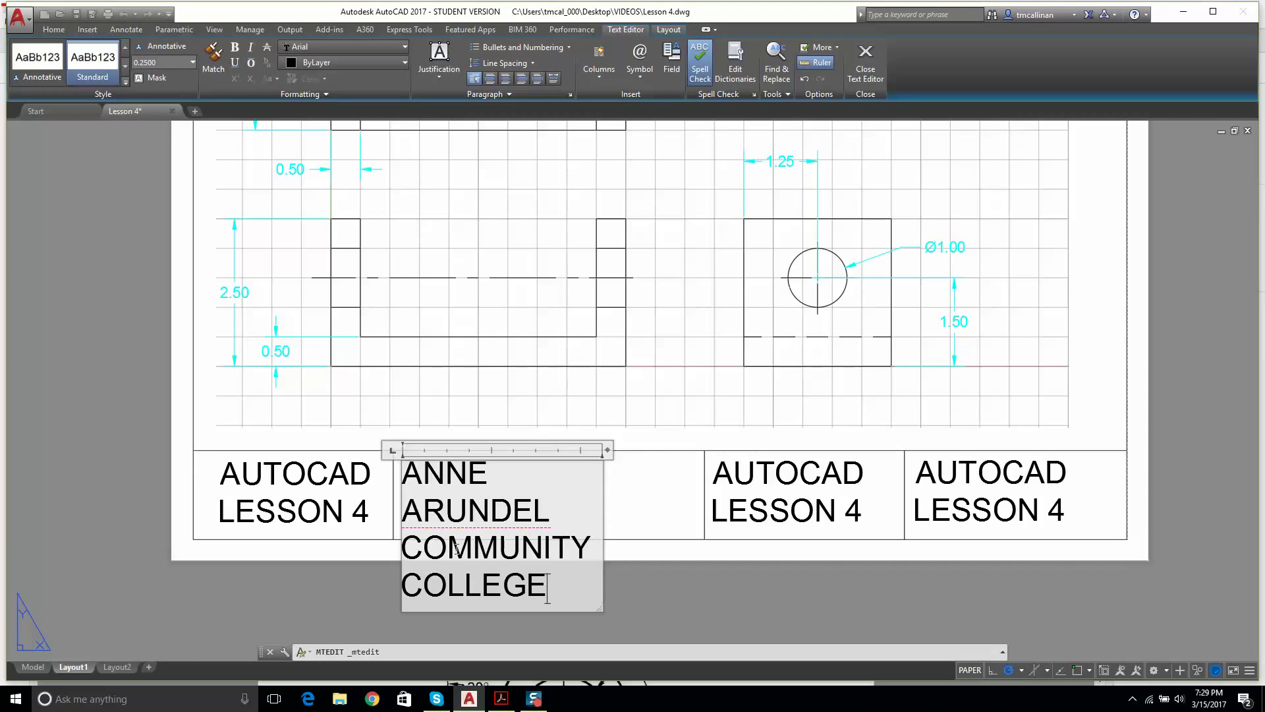
Step: Widen the college name's text box to about 4.18 so it wraps onto two lines, and save the text changes
left_click_drag(597, 605, 772, 567)
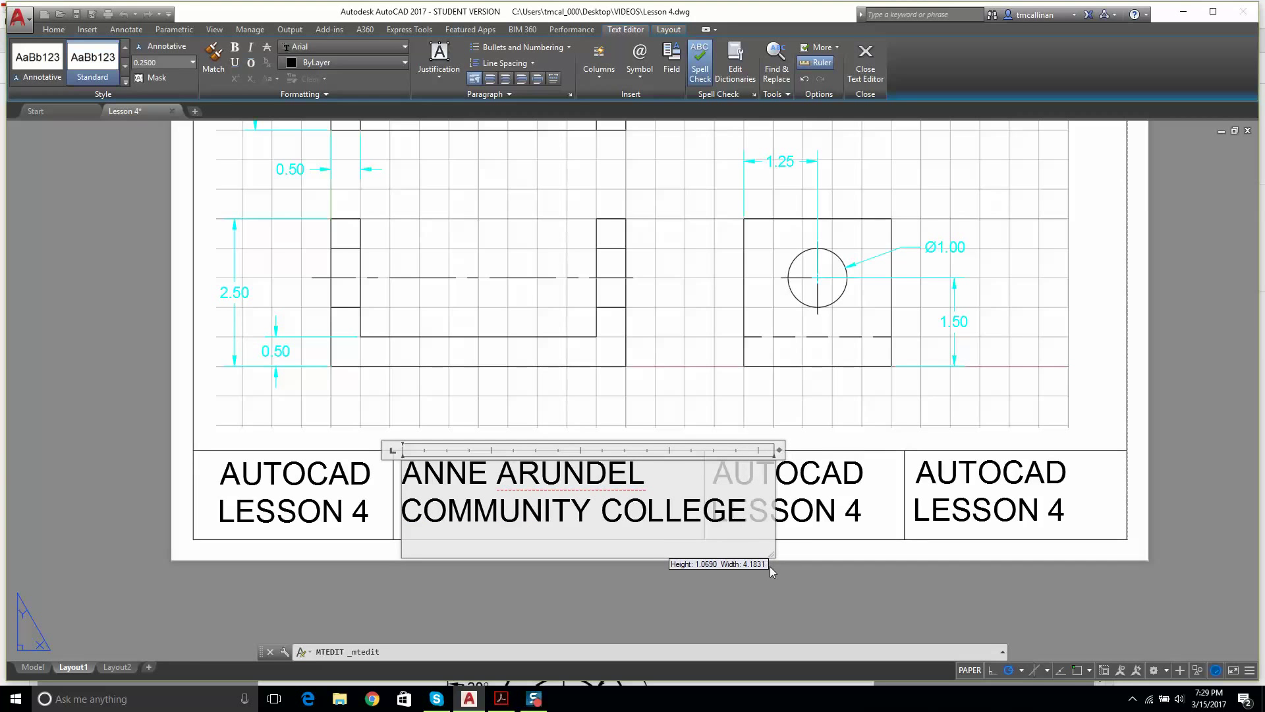
key("Escape")
left_click(653, 349)
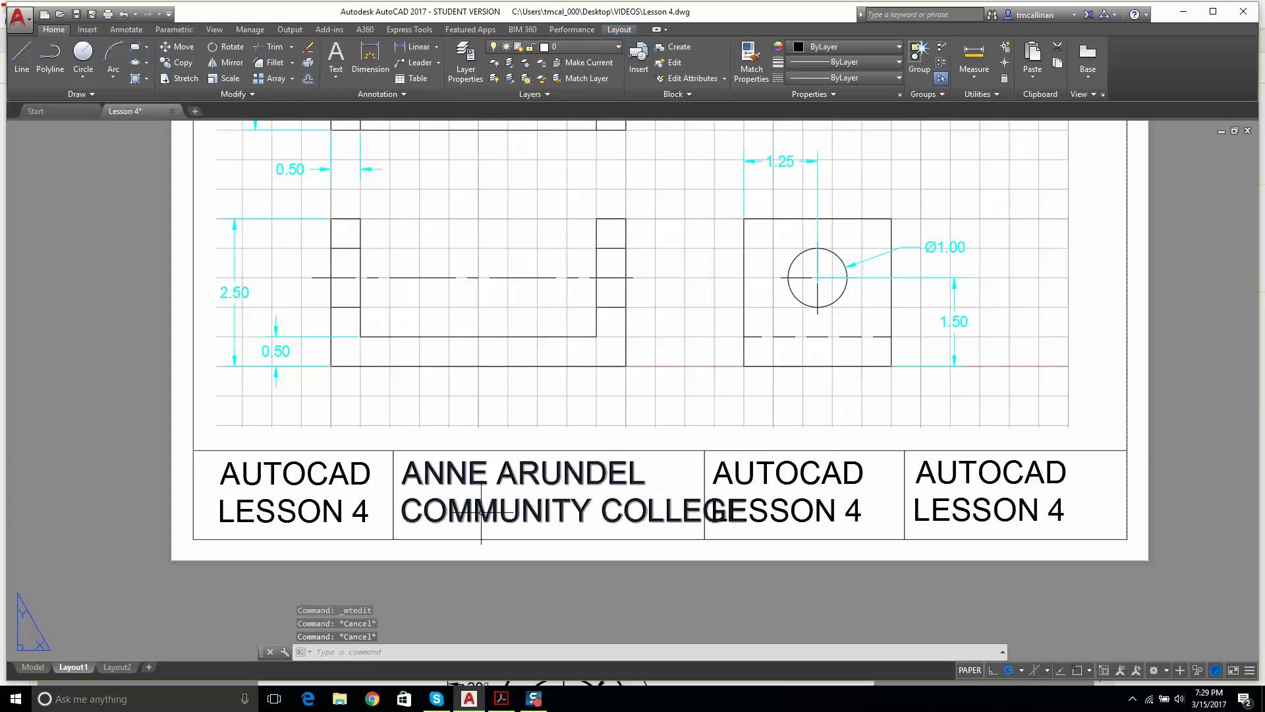
Step: Move the lesson text in the last title block cell horizontally right by about 0.48
scroll(479, 518, "down", 6)
scroll(514, 521, "up", 4)
scroll(616, 520, "up", 2)
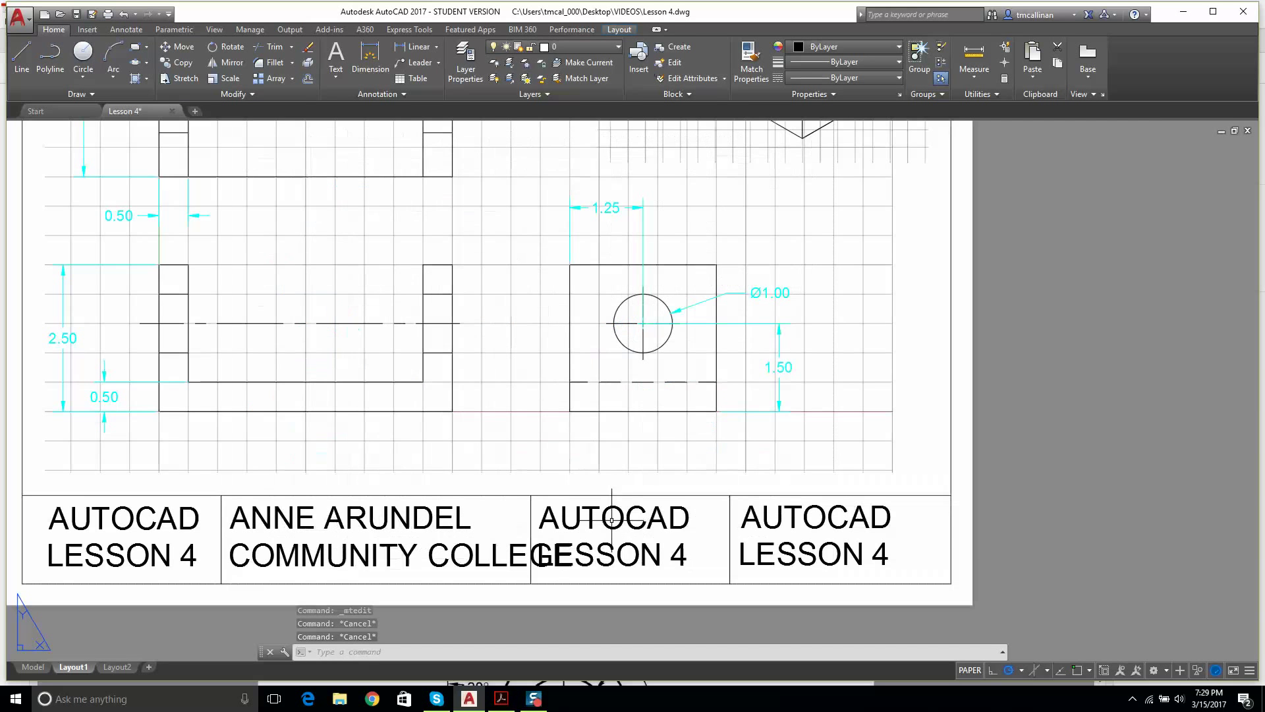
left_click(615, 518)
left_click(588, 517)
key("Escape")
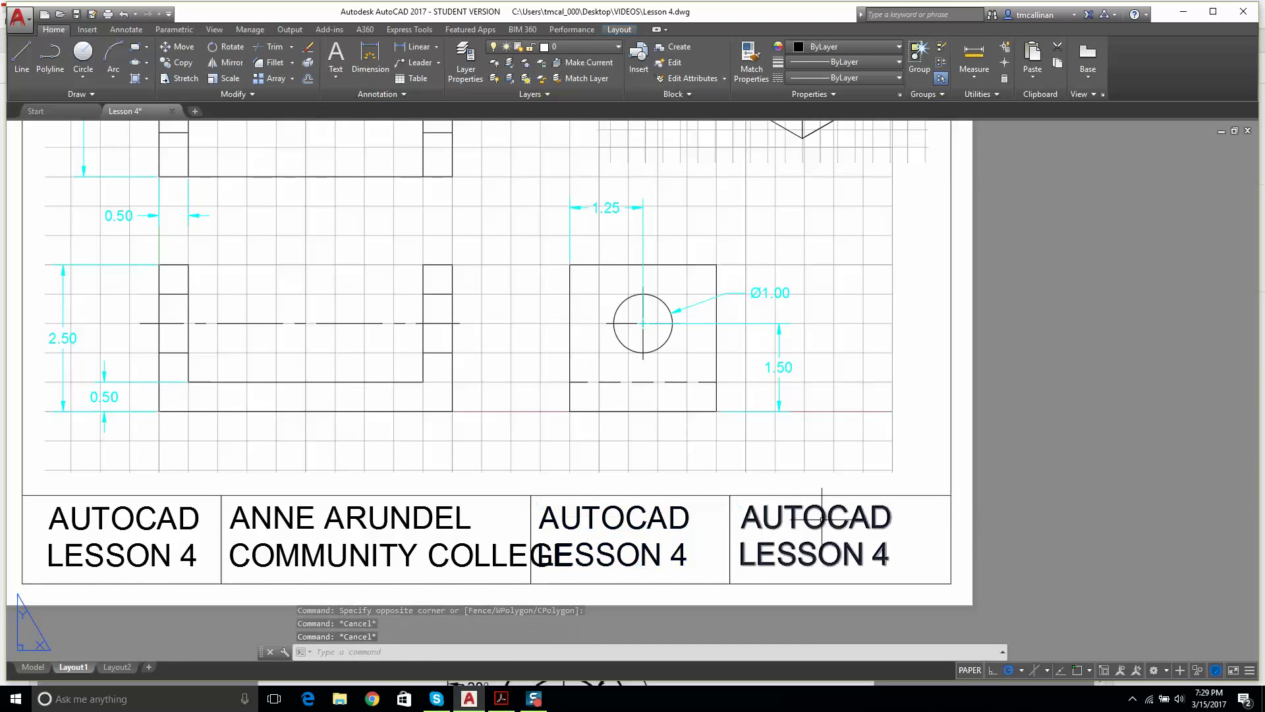
left_click(758, 527)
left_click(742, 505)
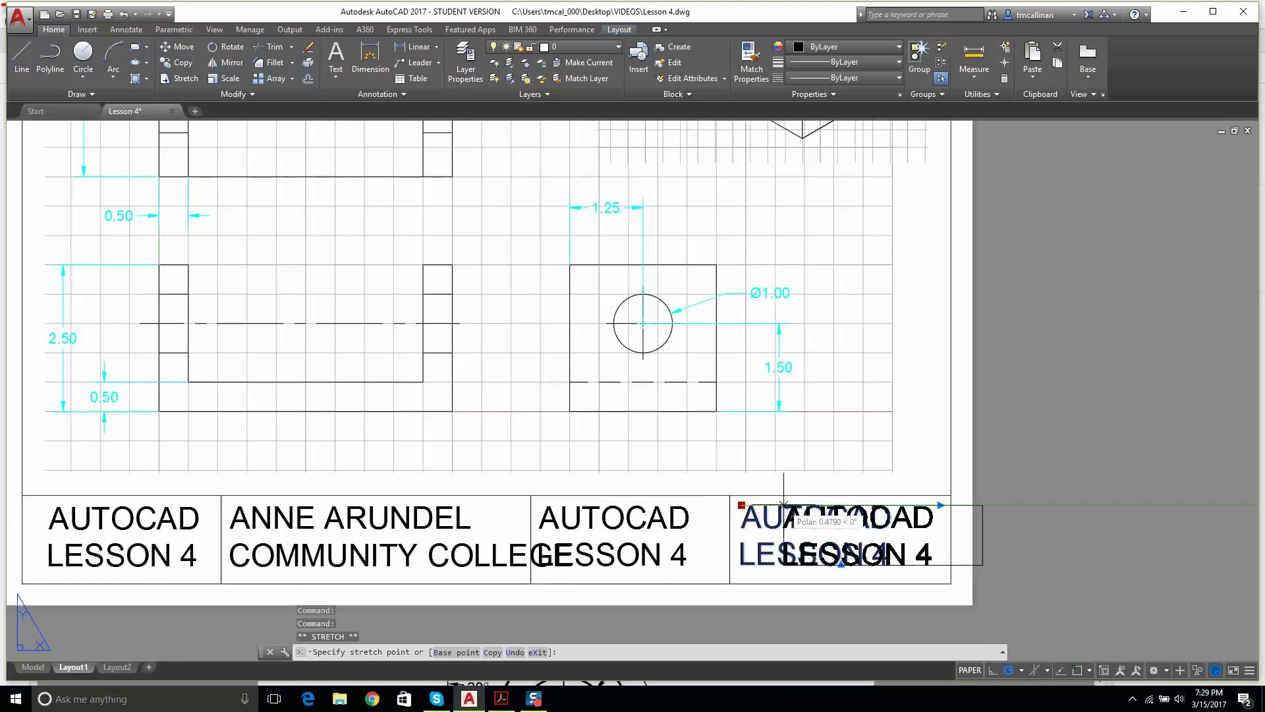
left_click(784, 505)
key("Escape")
Step: Shift the third vertical divider right, close to the text in the last title block cell
left_click(732, 511)
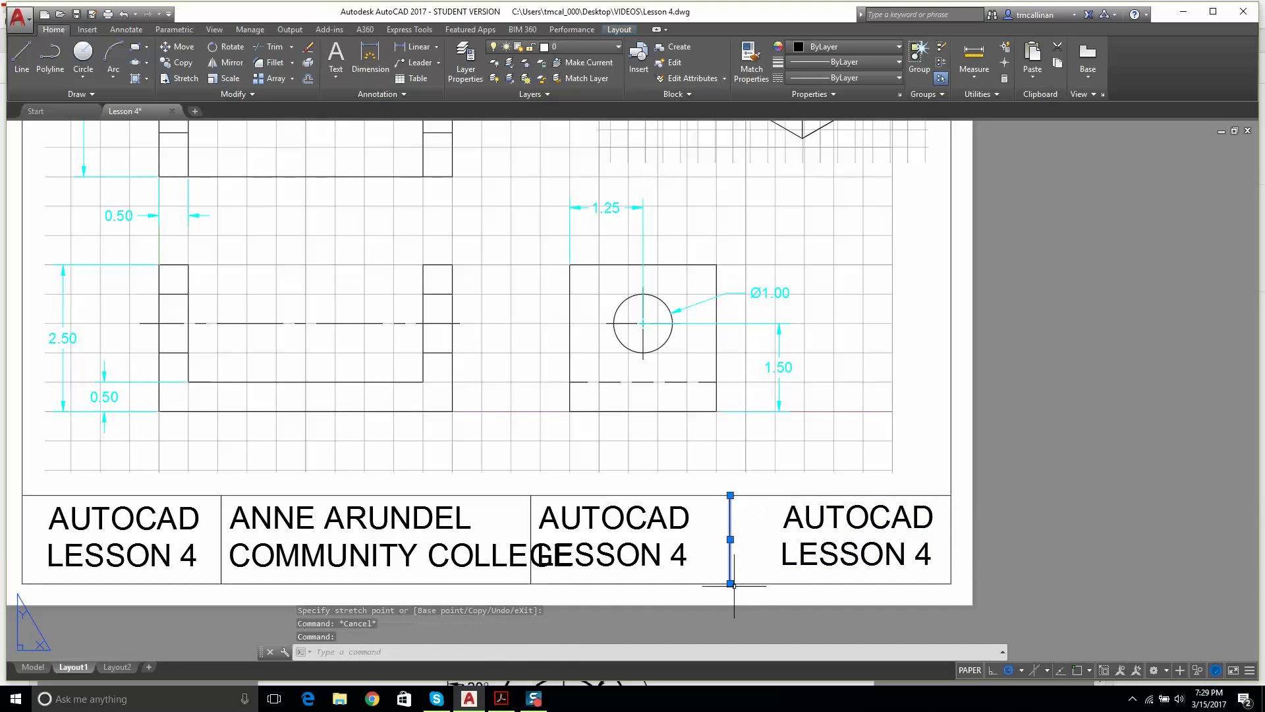
left_click(730, 539)
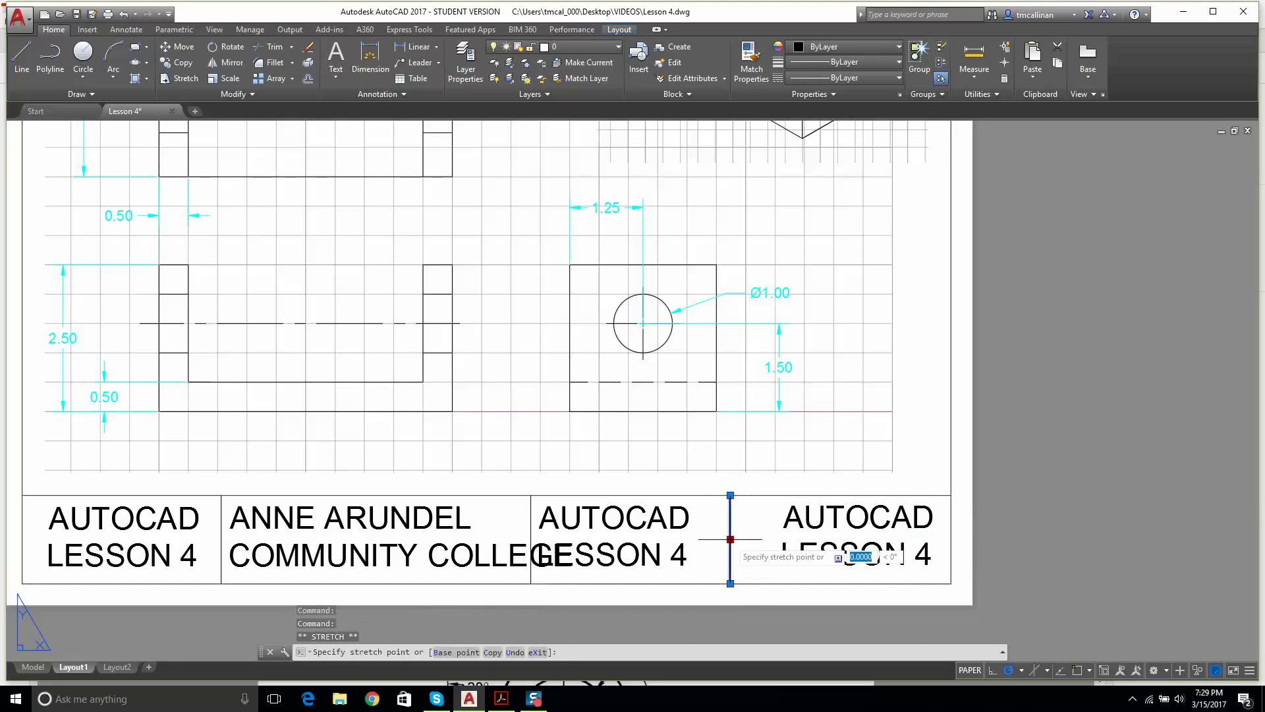
left_click(766, 539)
key("Escape")
Step: Move the third cell's text right, and shift the second divider right by about 0.57 to clear the college name
left_click(537, 509)
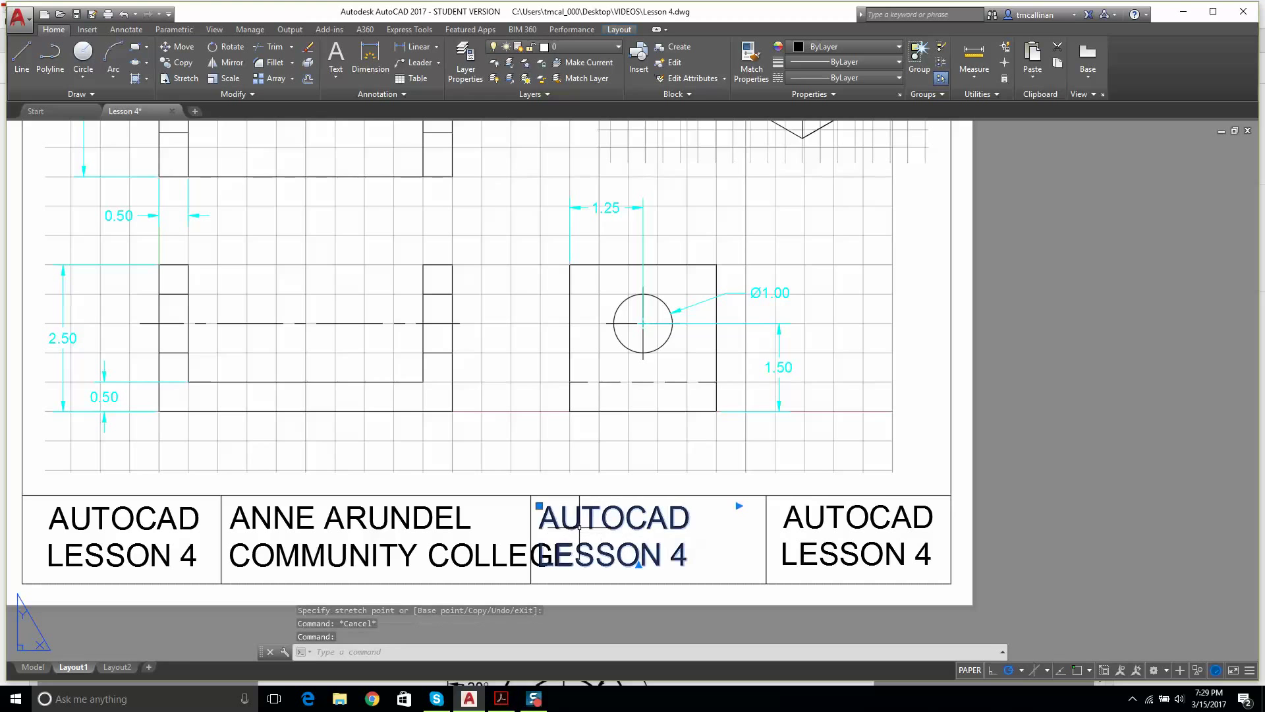
left_click(540, 506)
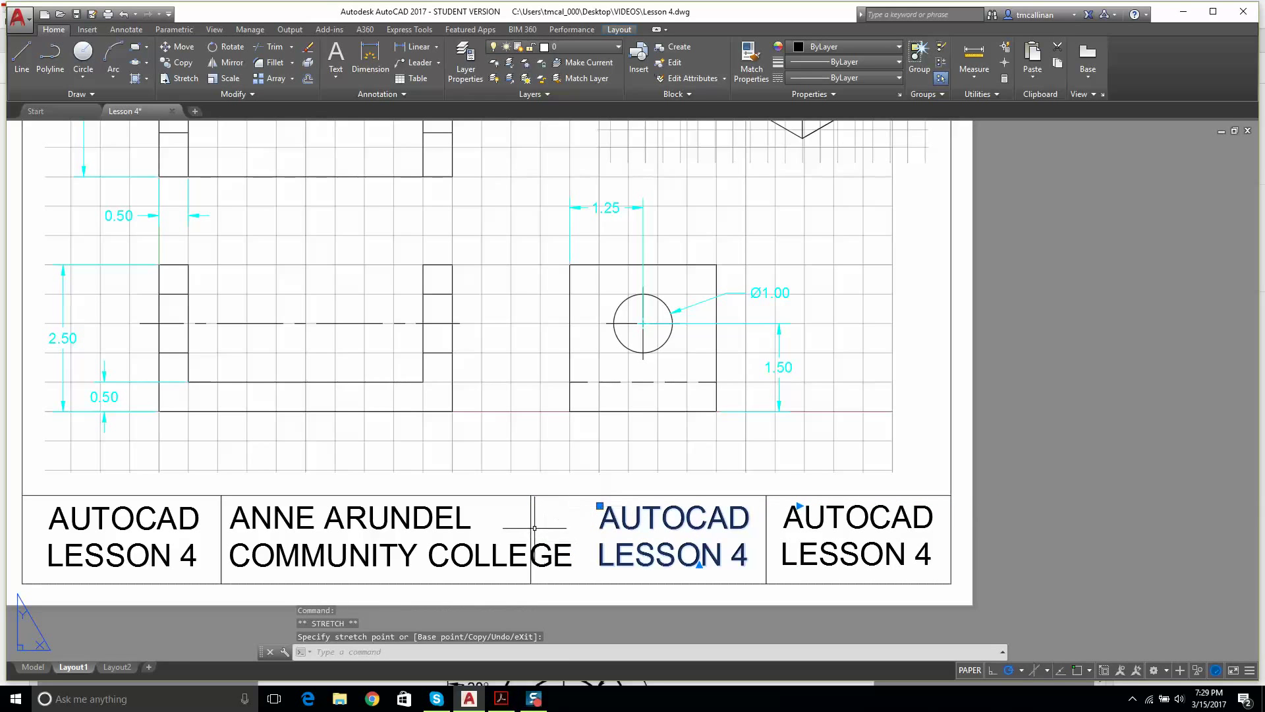
left_click(534, 527)
left_click(532, 525)
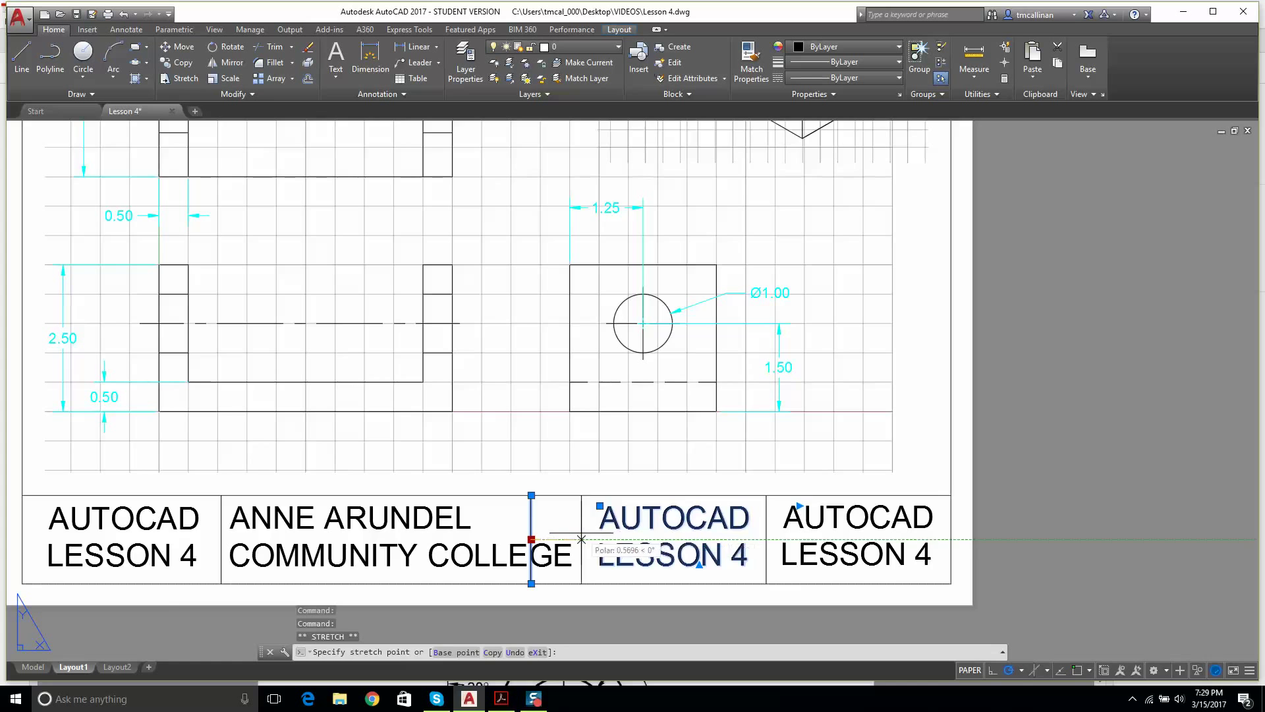
key("Escape")
key("Escape")
Step: Replace the text in the third title block cell with the drafter's first and last name on two lines, and save the change
scroll(603, 522, "down", 2)
scroll(604, 522, "down", 4)
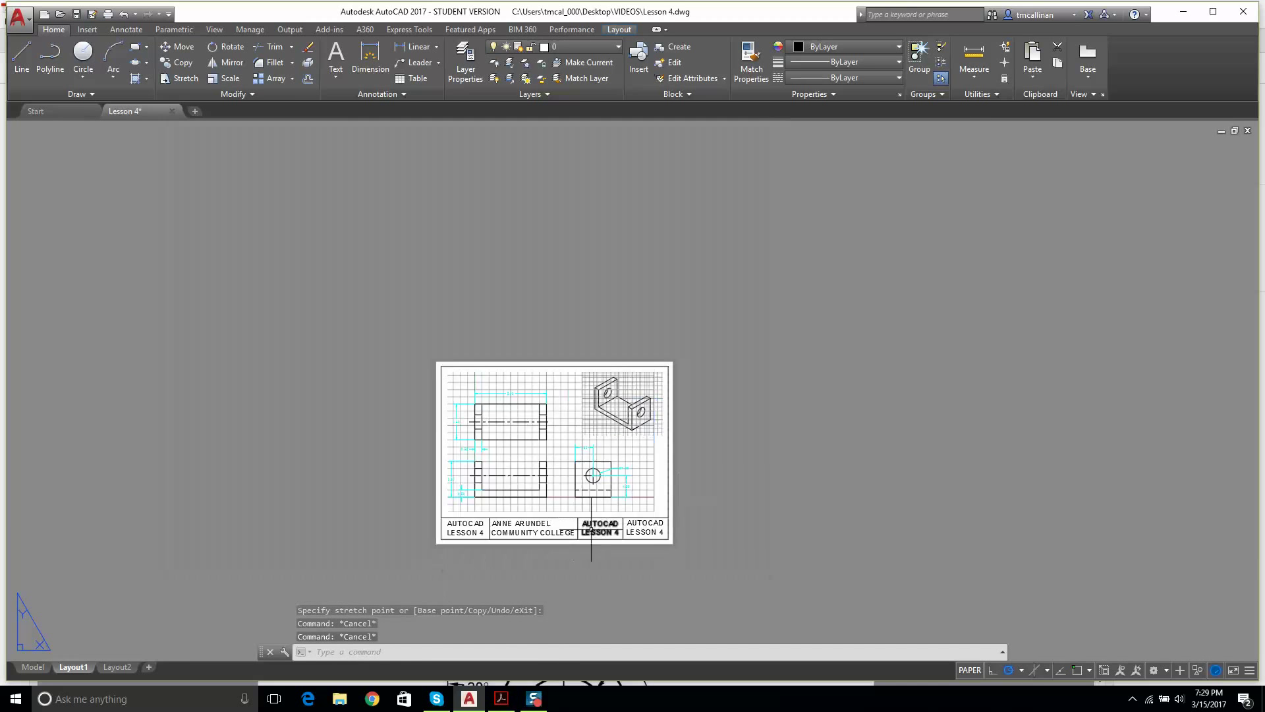
scroll(602, 519, "up", 6)
left_click(600, 524)
left_click(583, 530)
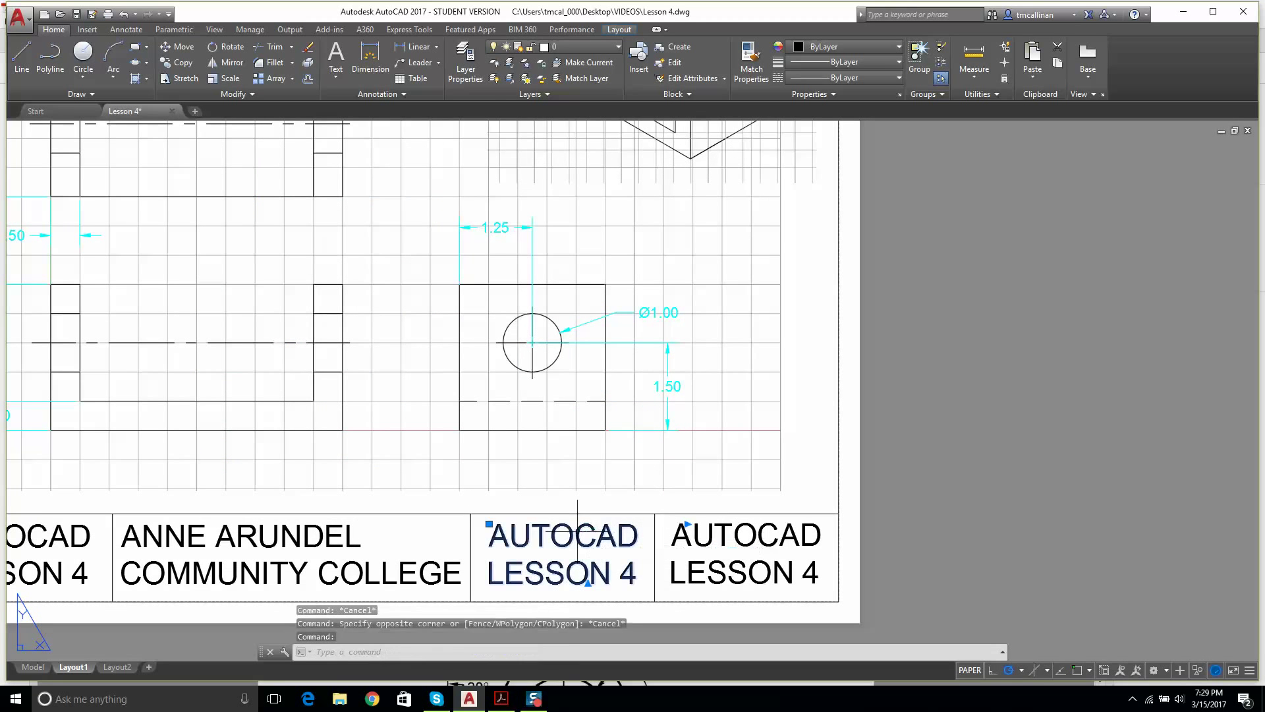
double_click(577, 532)
left_click_drag(643, 573, 475, 534)
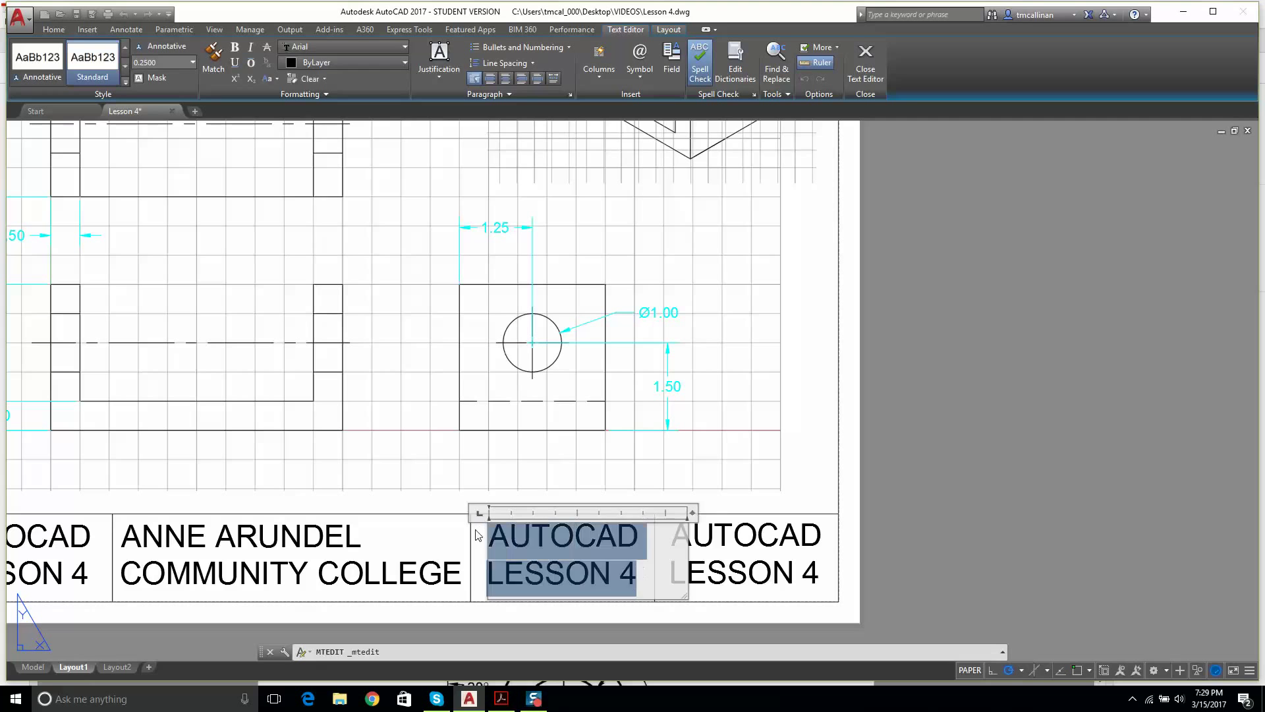
type("Tim")
key("BackSpace")
key("BackSpace")
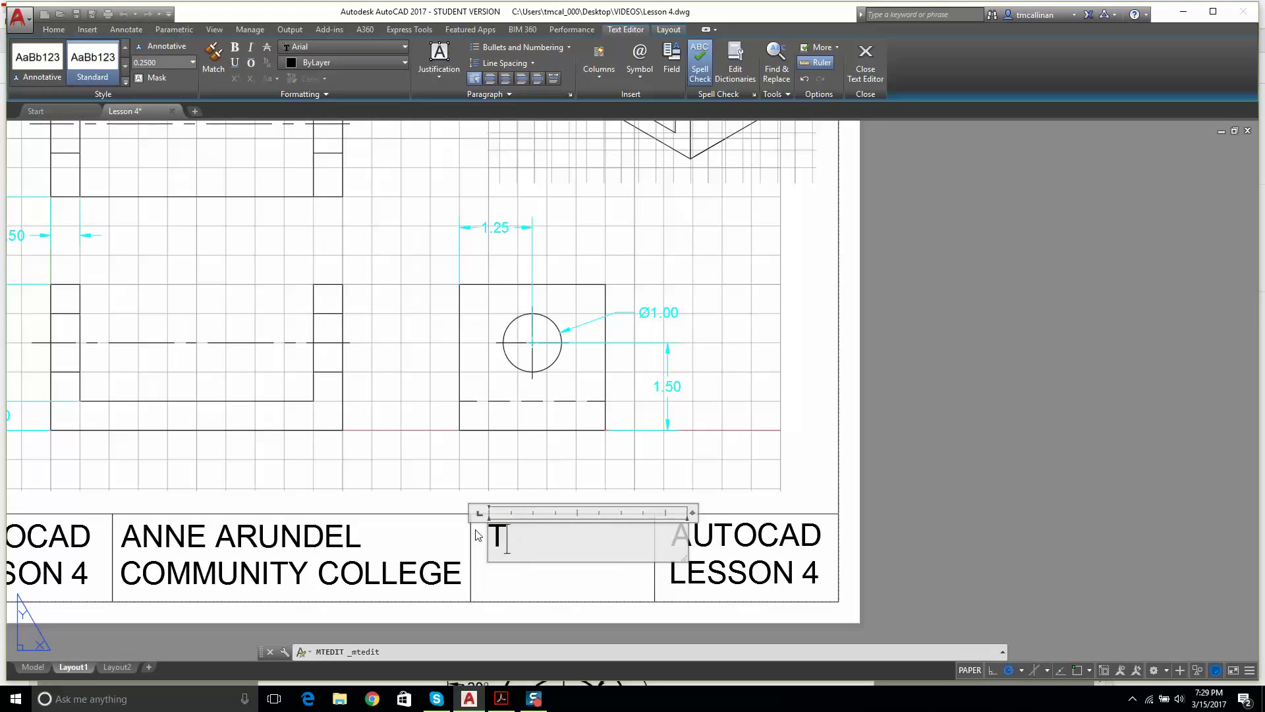
type("i")
key("BackSpace")
type("IM")
key("Return")
type("C")
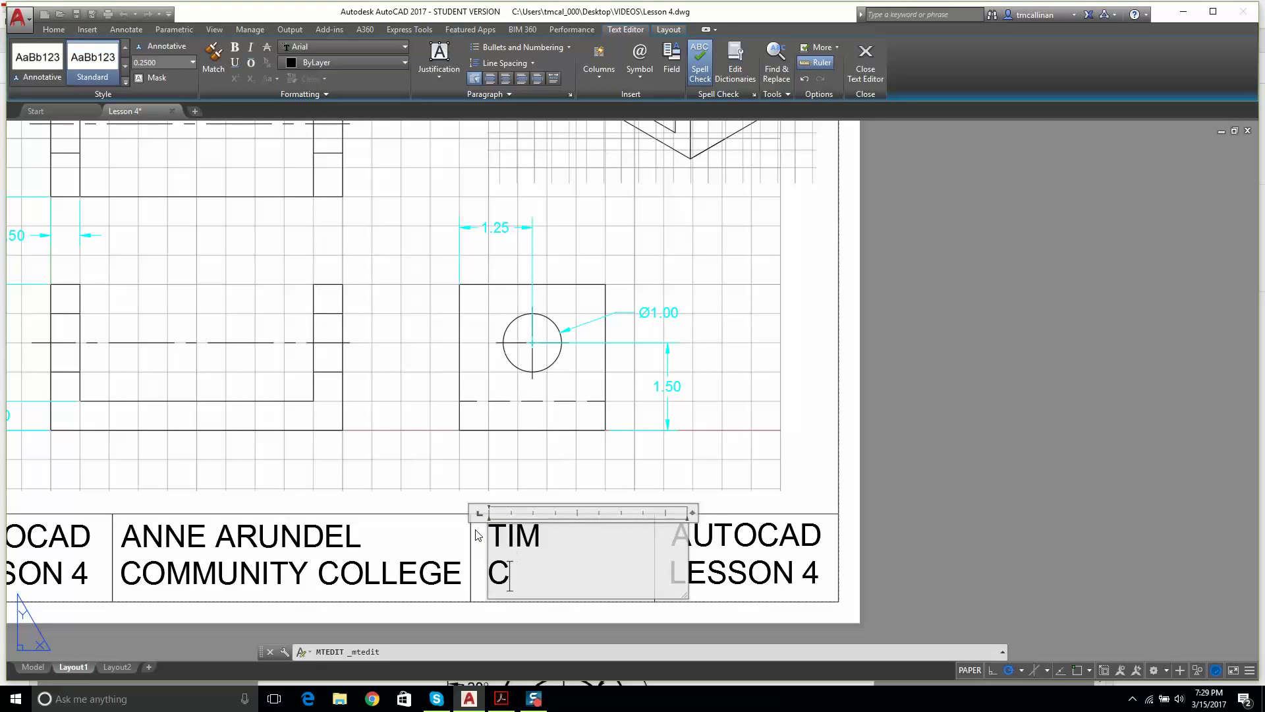
type("ALLINAN")
key("Escape")
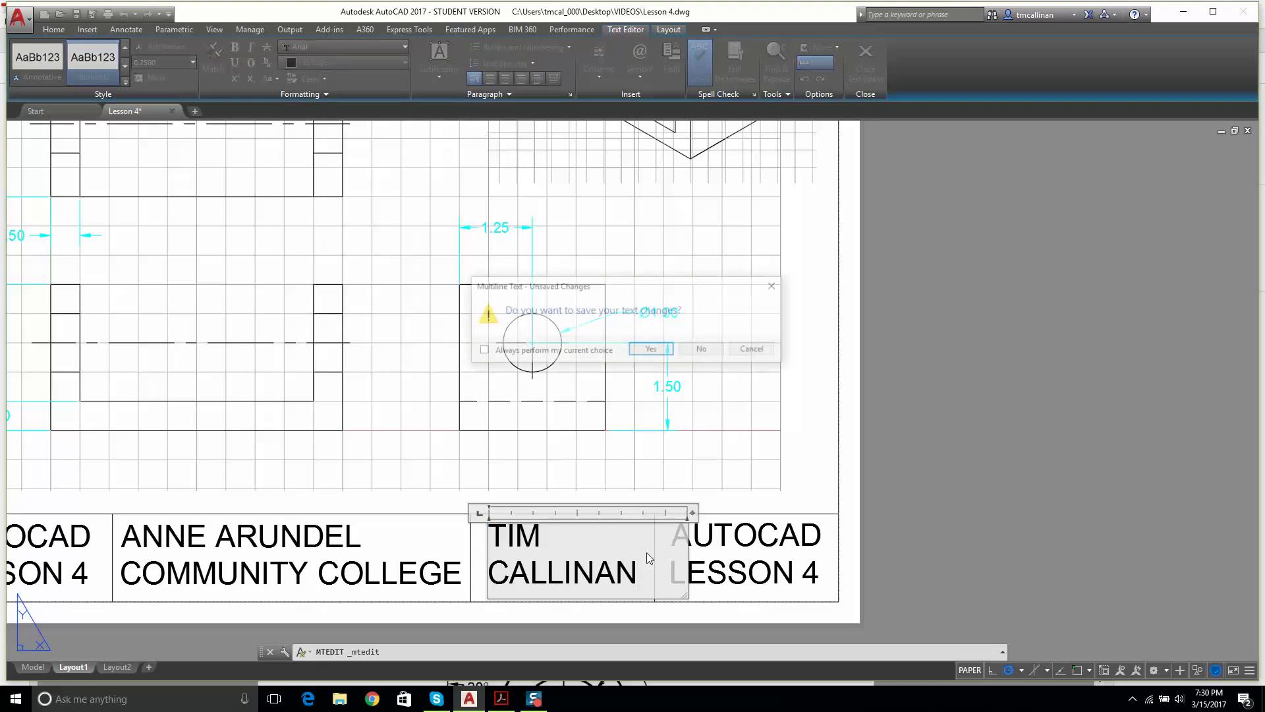
left_click(651, 350)
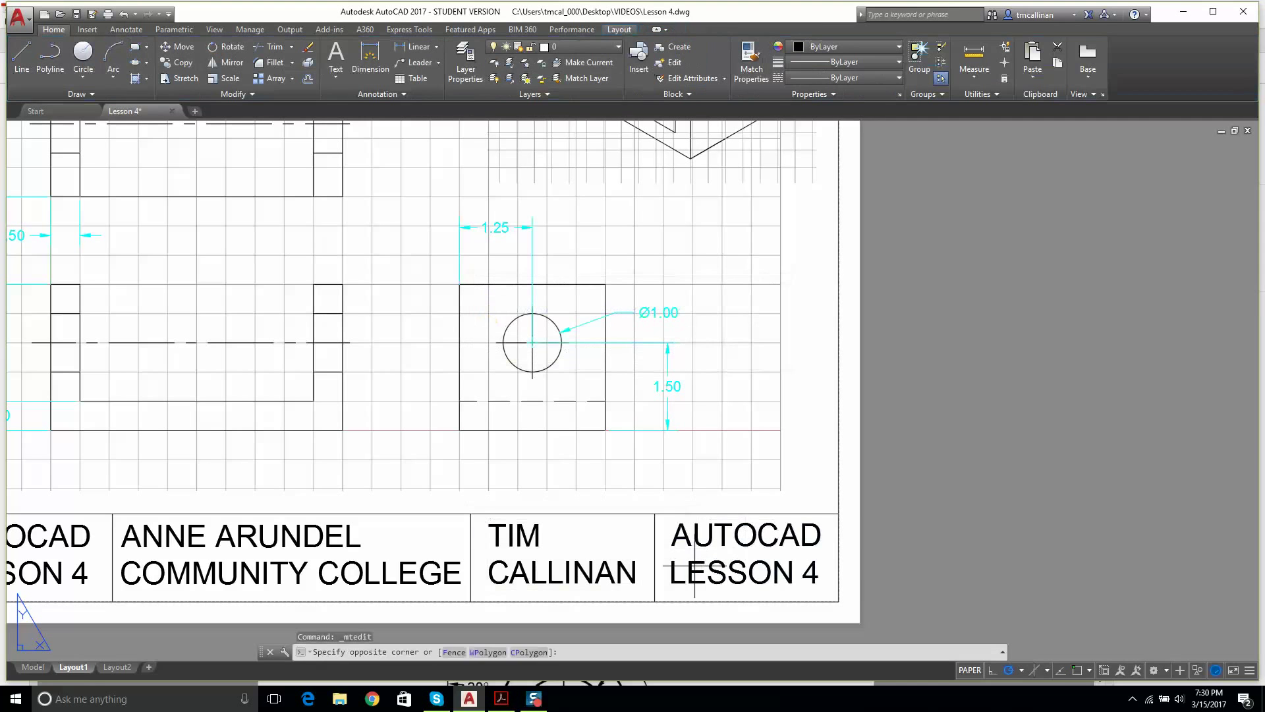
Step: Replace the text in the last title block cell with UNITS: and INCH on two lines, and save the change
left_click(700, 534)
double_click(700, 534)
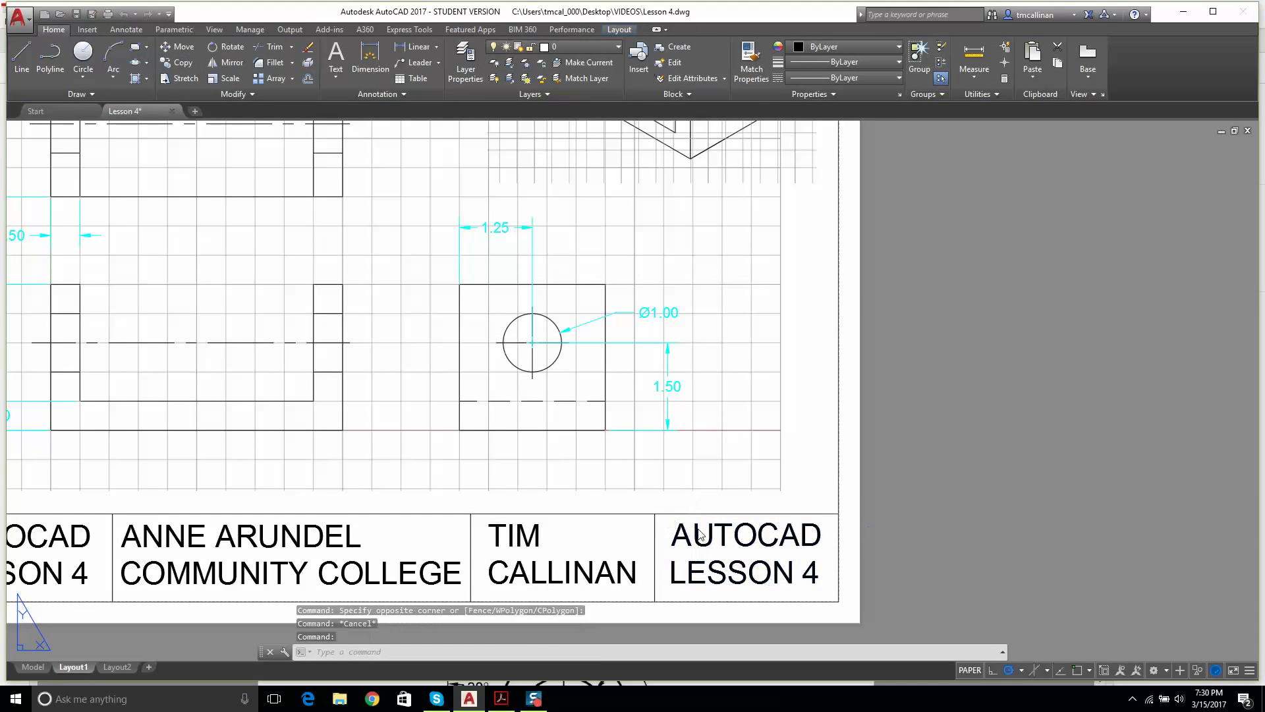
key("ctrl+a")
type("UN")
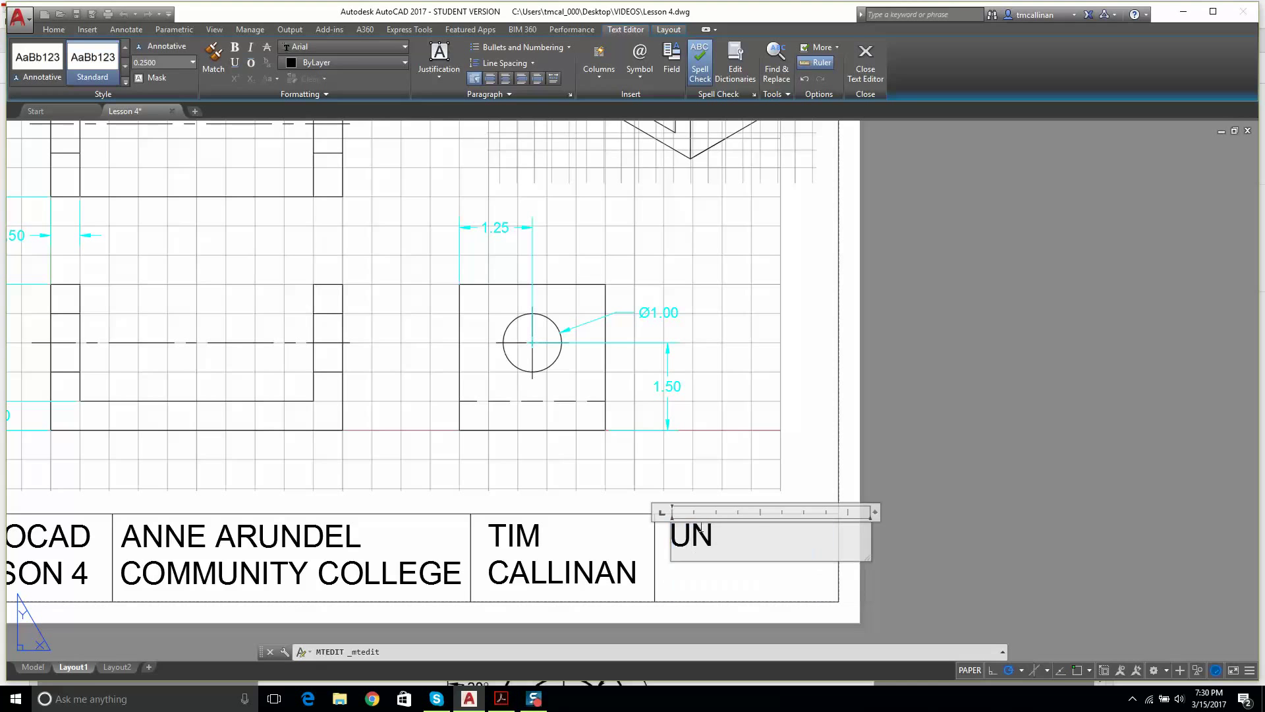
type("ITS:")
key("Return")
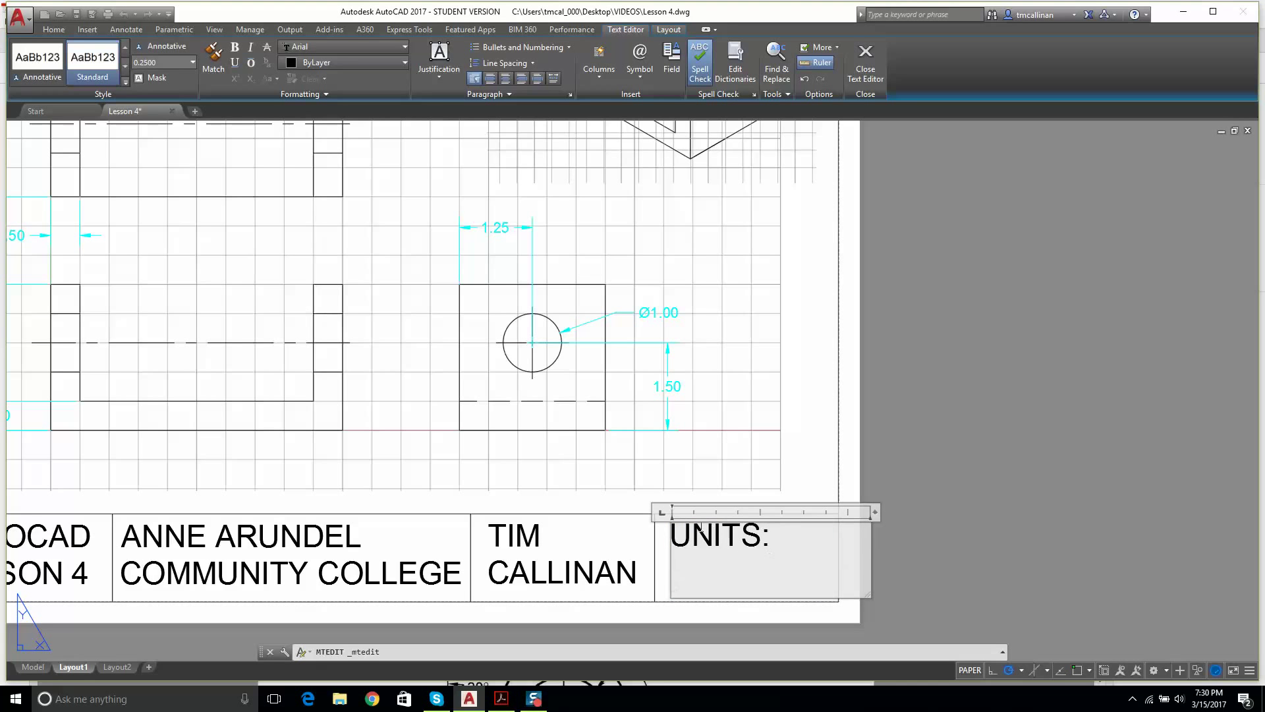
type("INCH")
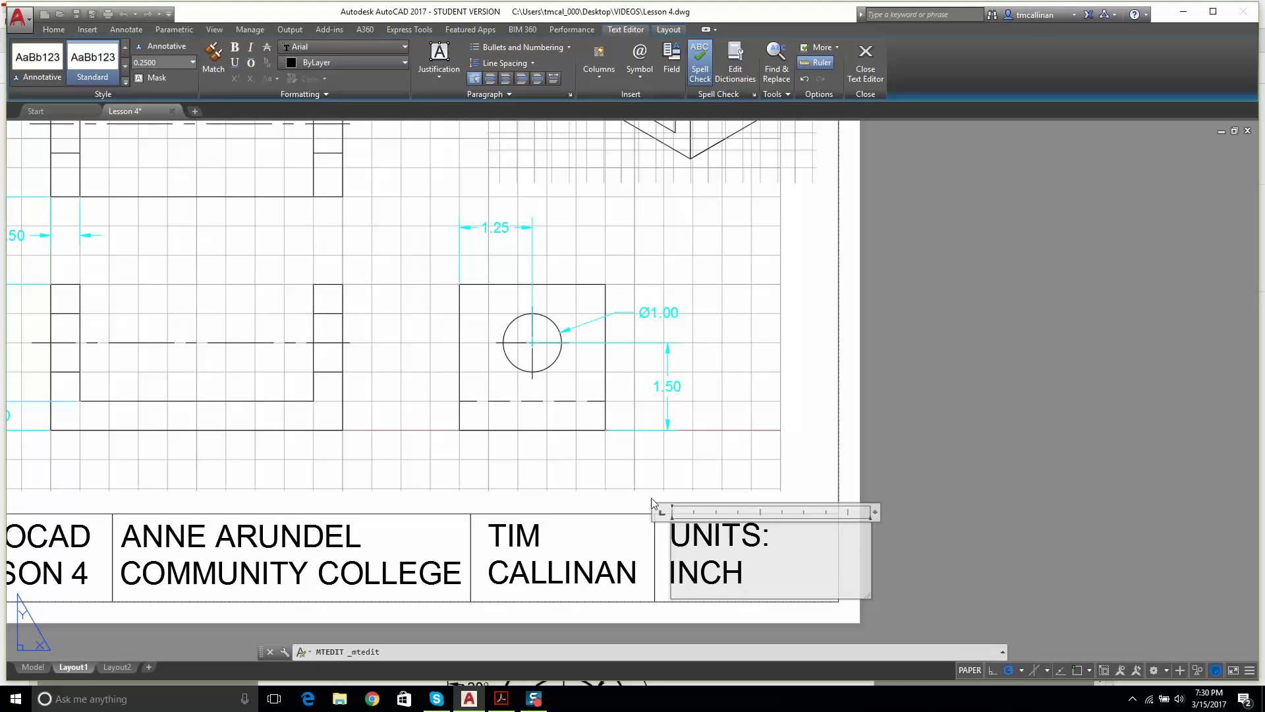
key("Escape")
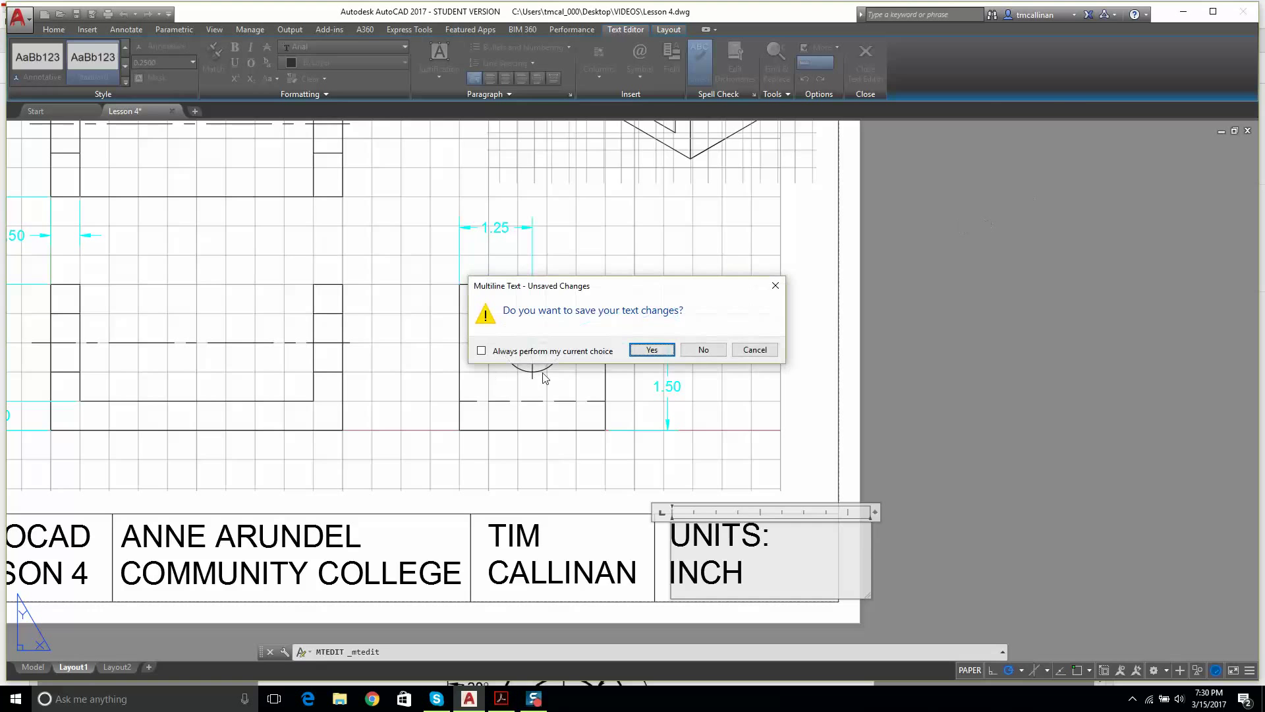
left_click(652, 350)
Step: Centre-align both lines of the college name in the second title block cell and save the text change
scroll(481, 297, "down", 5)
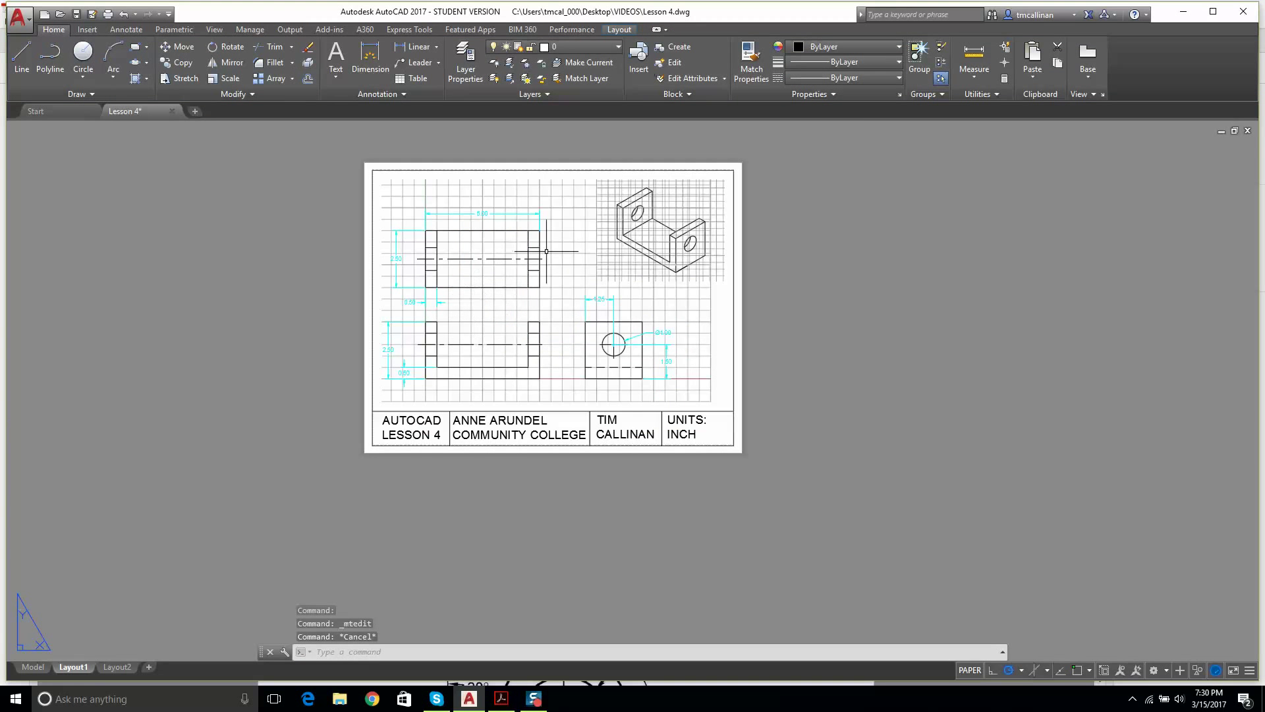
middle_click_drag(547, 250, 553, 282)
scroll(568, 236, "up", 4)
scroll(498, 603, "down", 4)
middle_click_drag(523, 510, 545, 430)
scroll(523, 535, "up", 3)
double_click(487, 537)
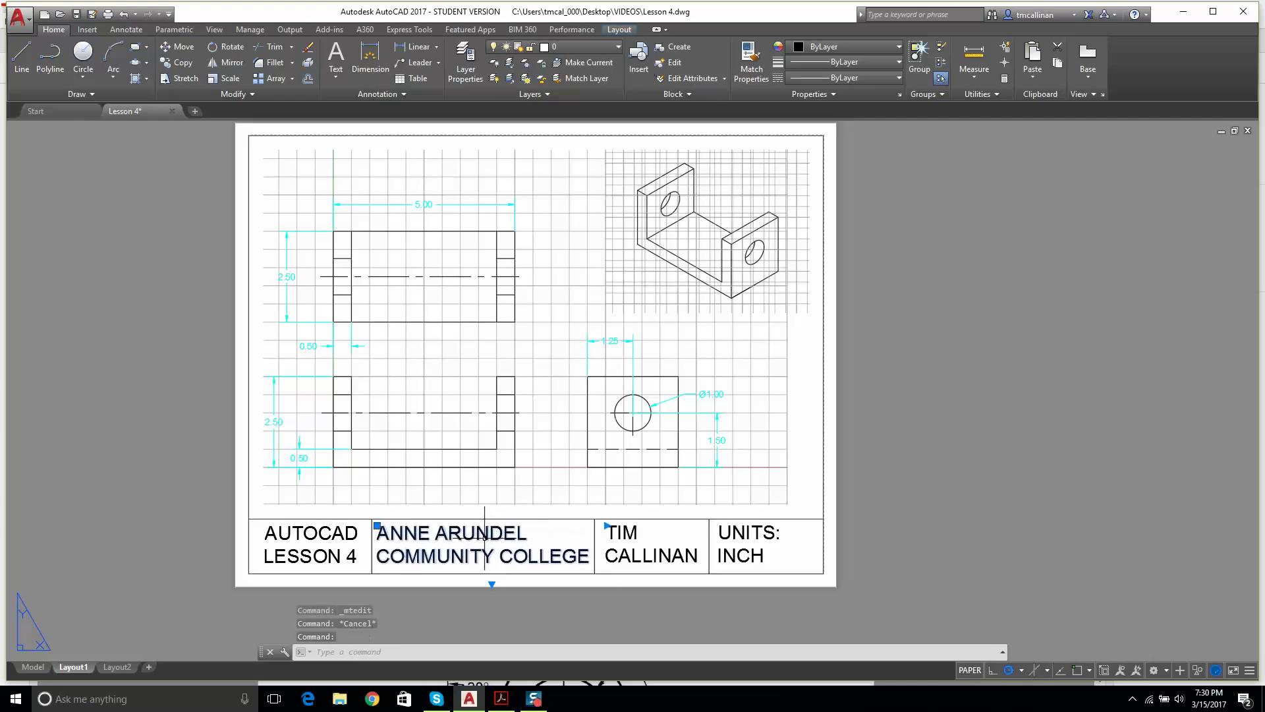
triple_click(487, 537)
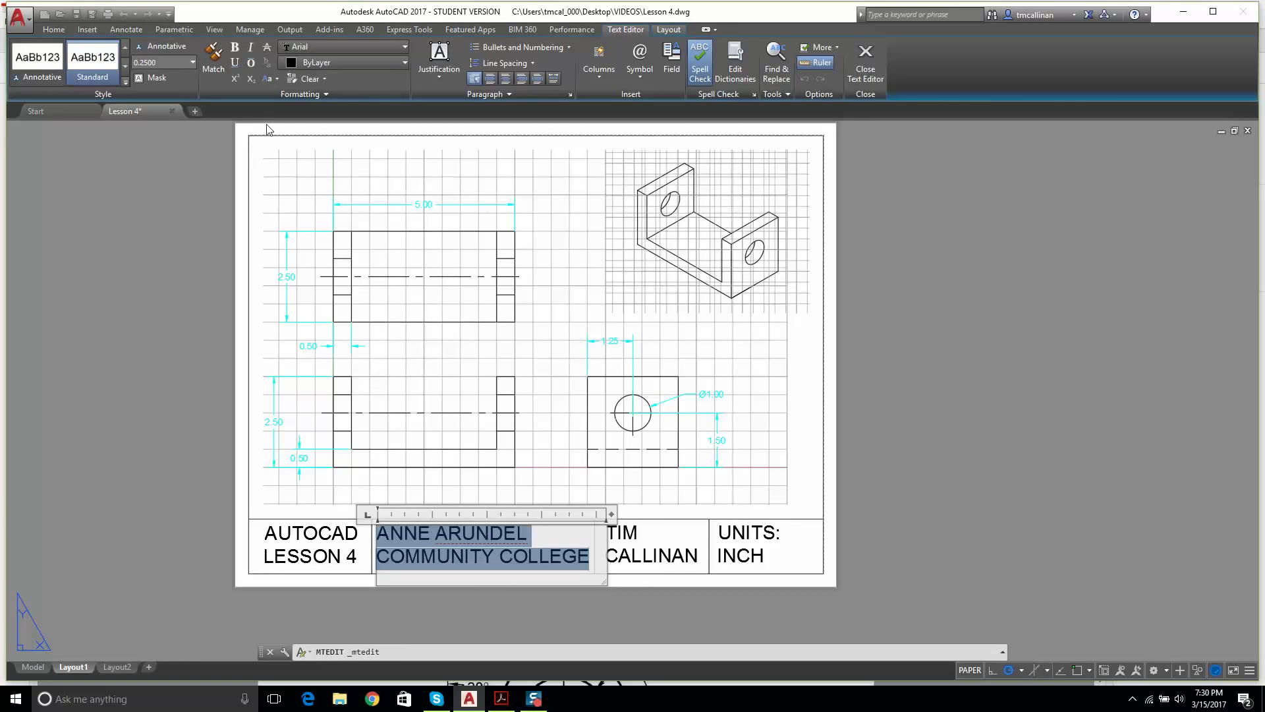
left_click(507, 79)
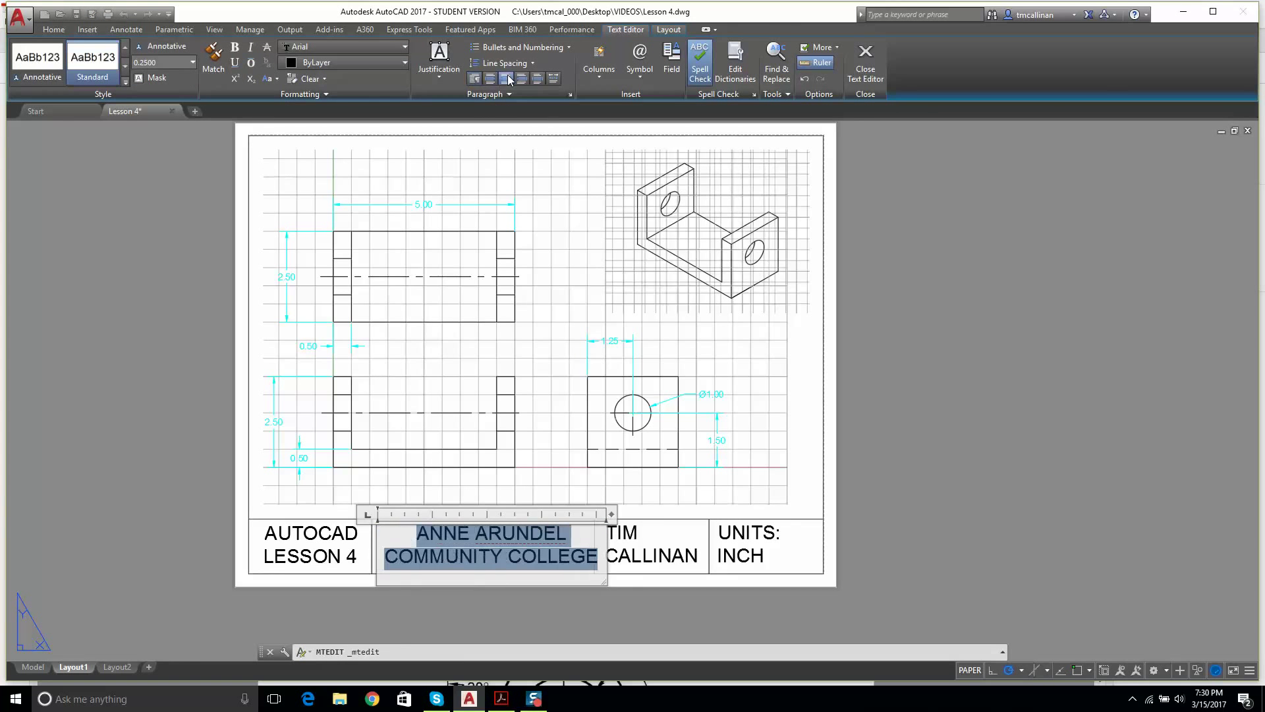
left_click(985, 396)
Step: Move the centred college name slightly left so it sits between the dividers of its title block cell
scroll(395, 553, "up", 4)
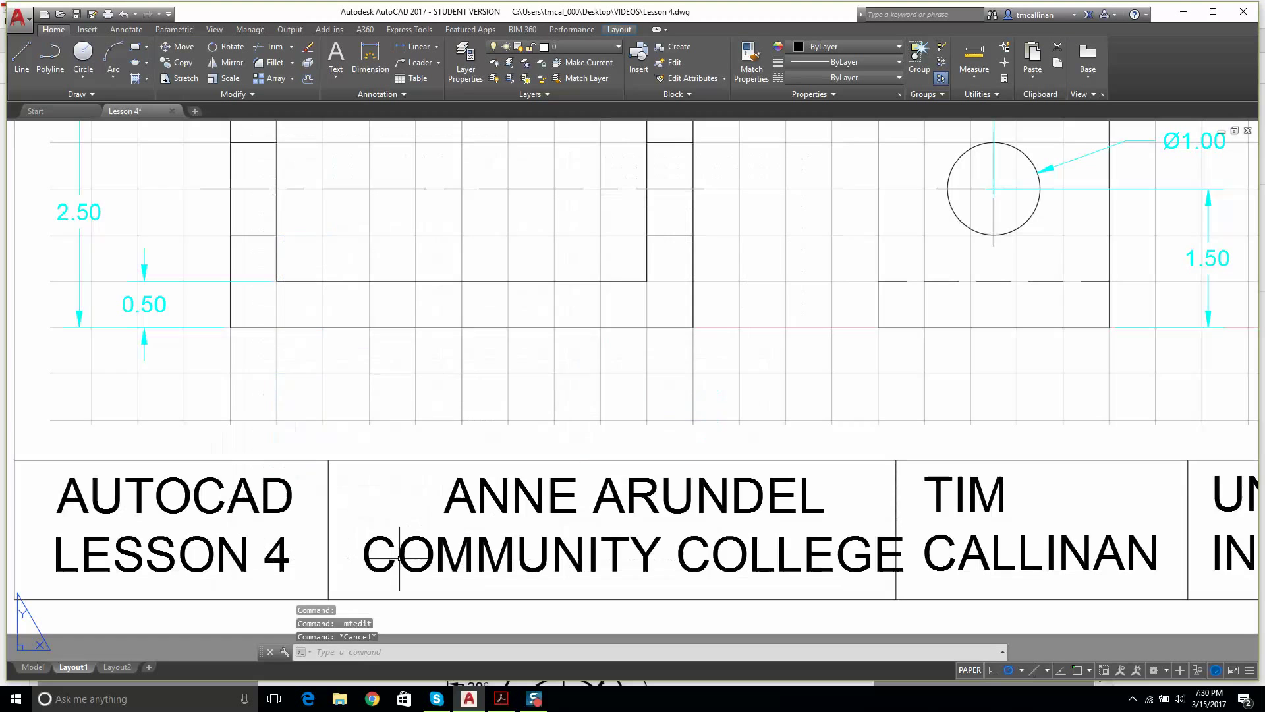
left_click(342, 477)
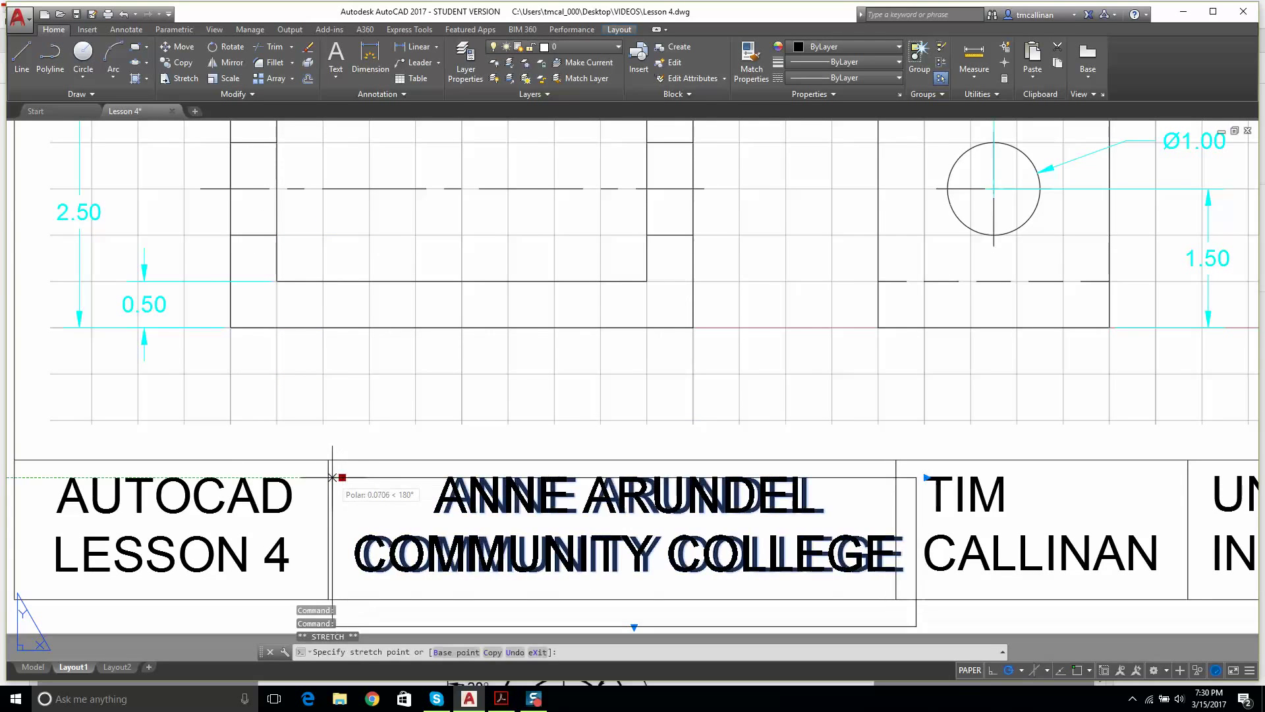
key("Escape")
key("Escape")
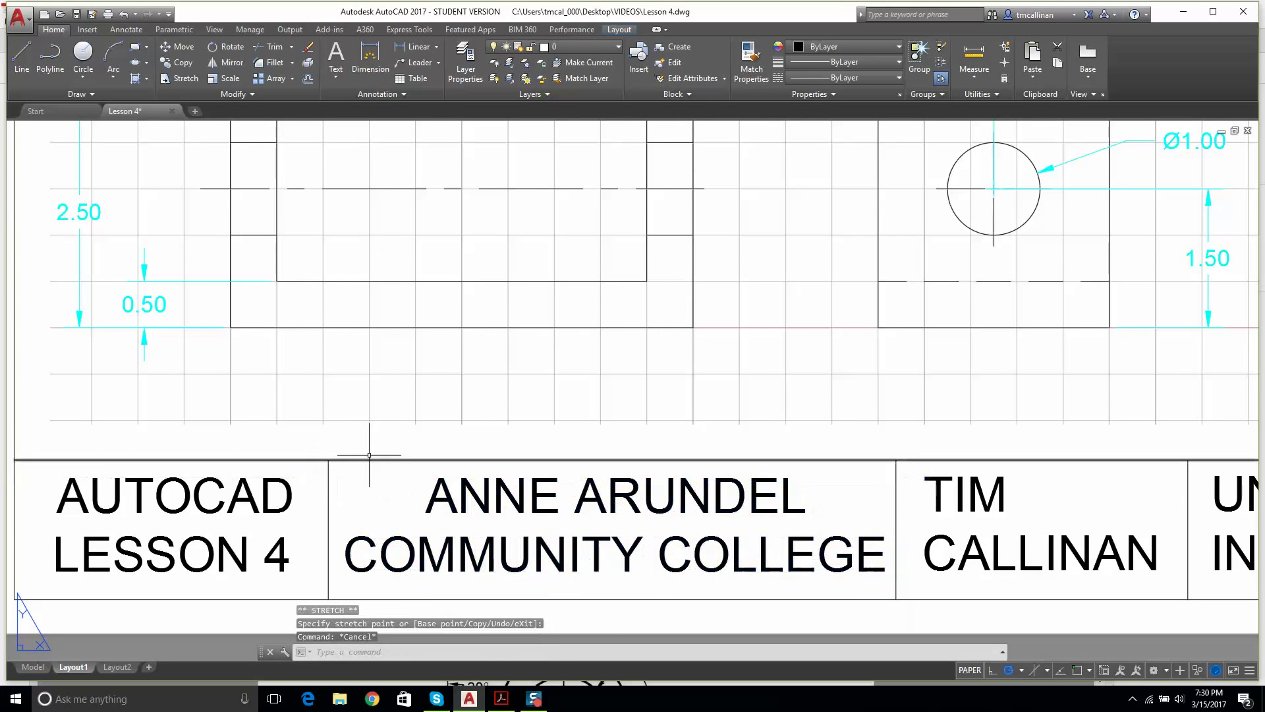
Step: Bring the whole Layout1 sheet into view and save the Lesson 4 drawing
scroll(385, 445, "down", 4)
scroll(533, 365, "down", 4)
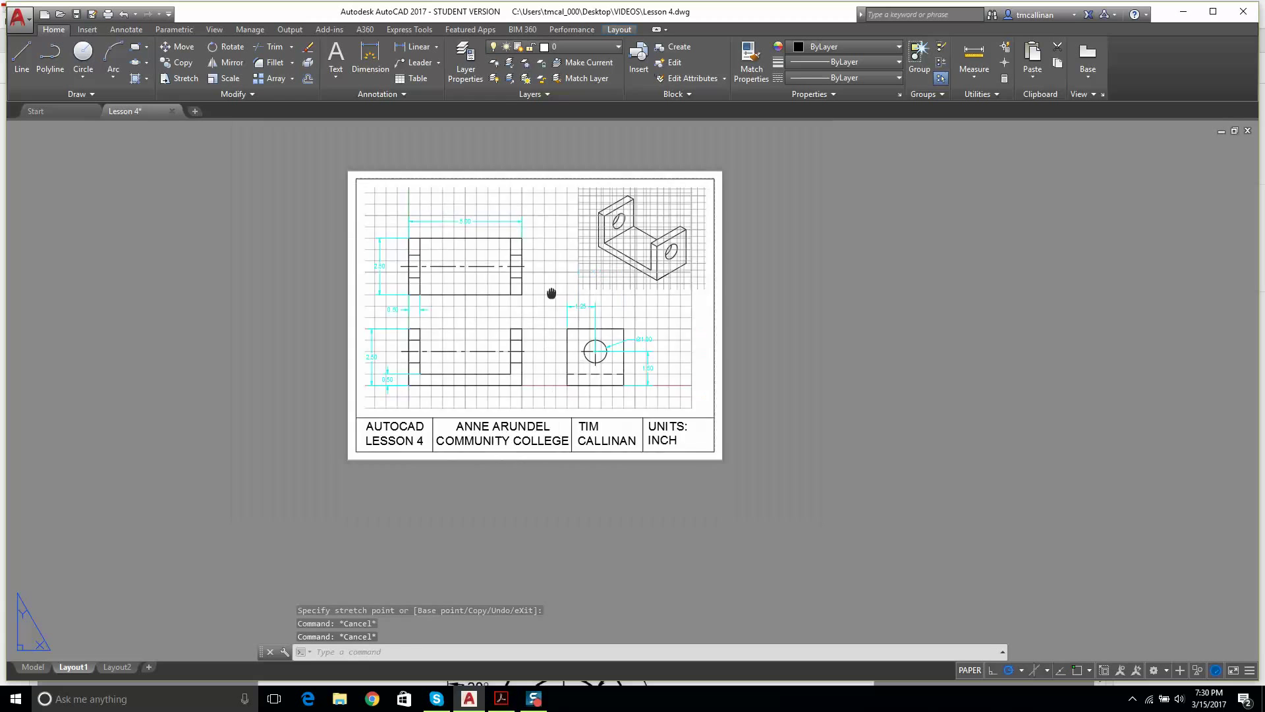
scroll(534, 366, "up", 2)
middle_click_drag(531, 382, 579, 327)
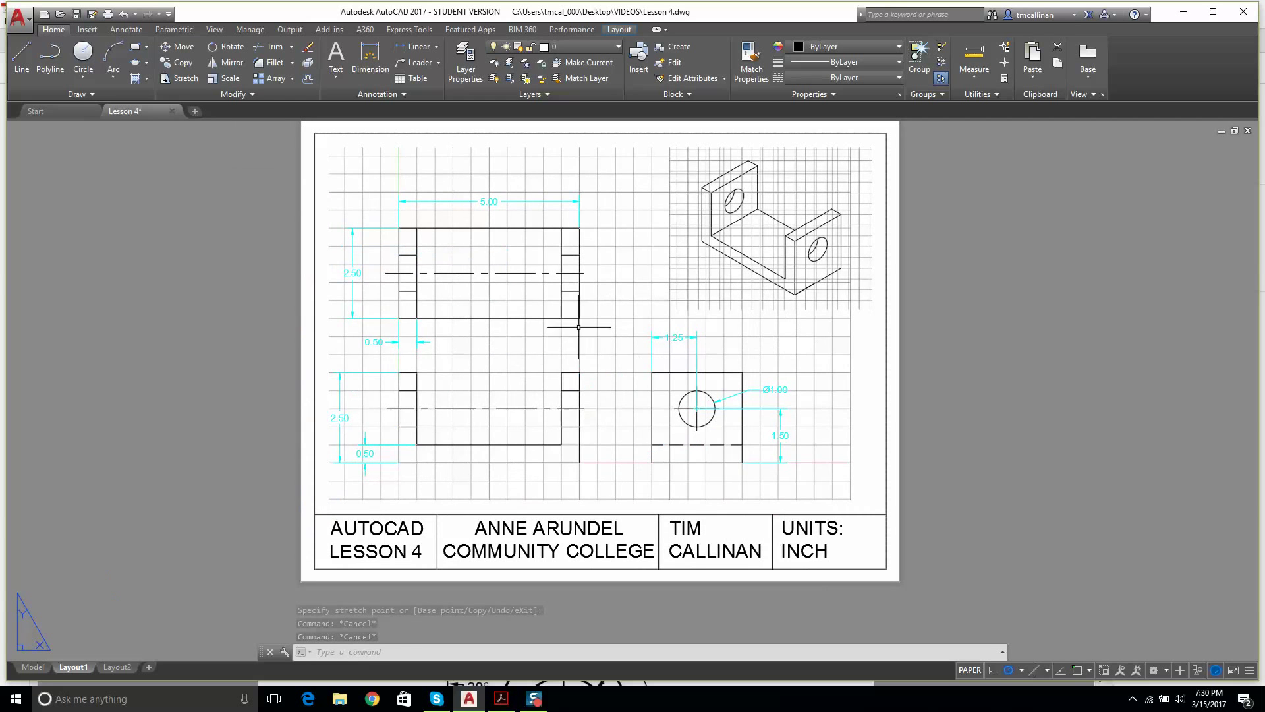
left_click(83, 16)
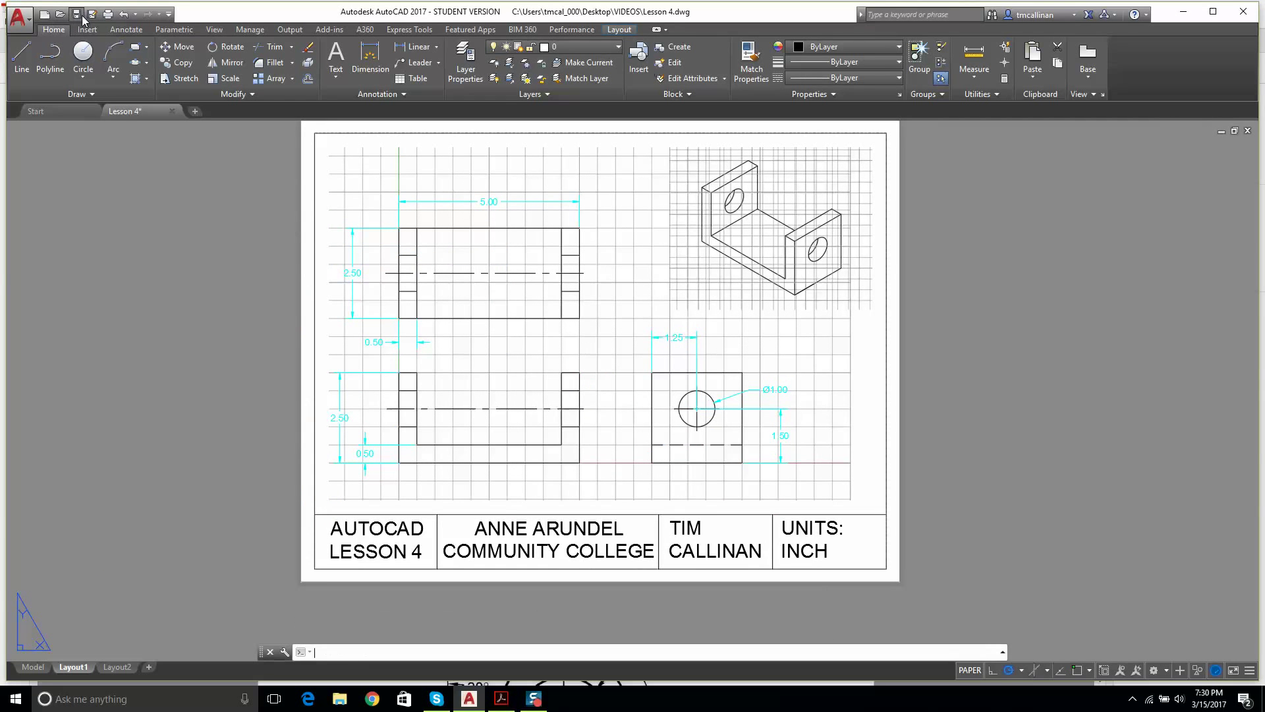
Step: Start a plot of Layout1 and choose the Brother HL-2140 series printer
left_click(31, 24)
left_click(39, 304)
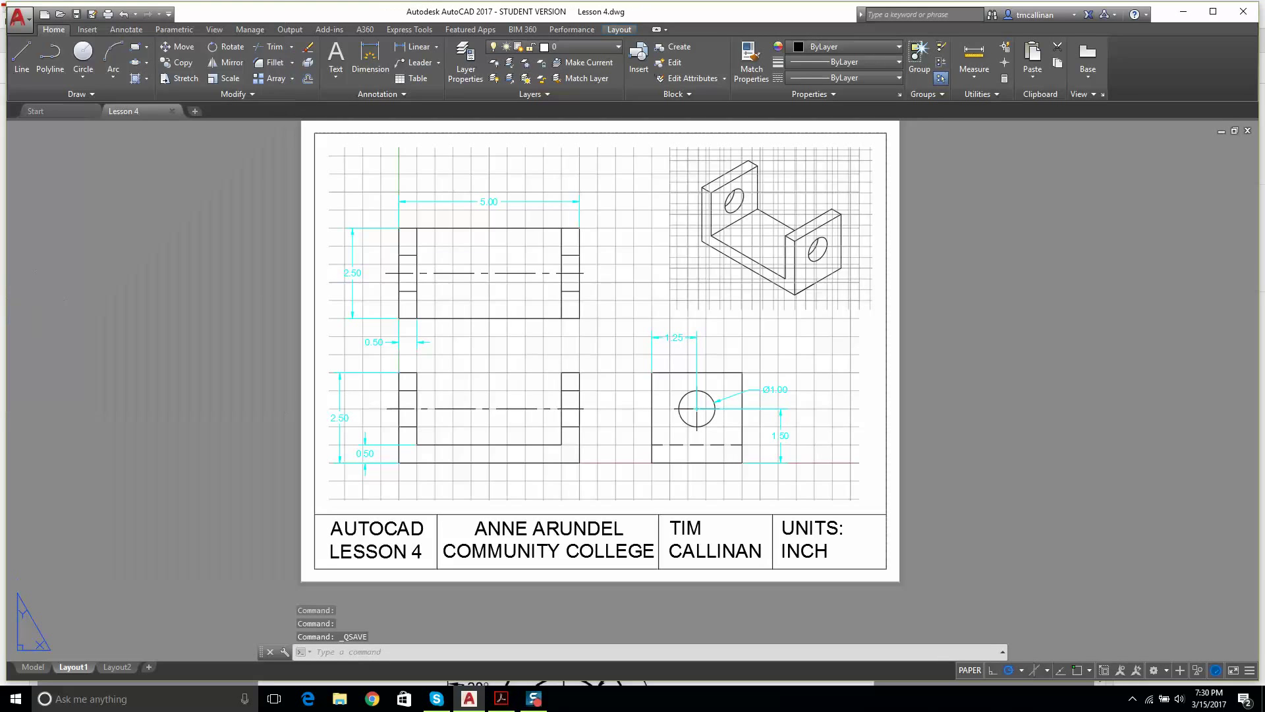
left_click(472, 250)
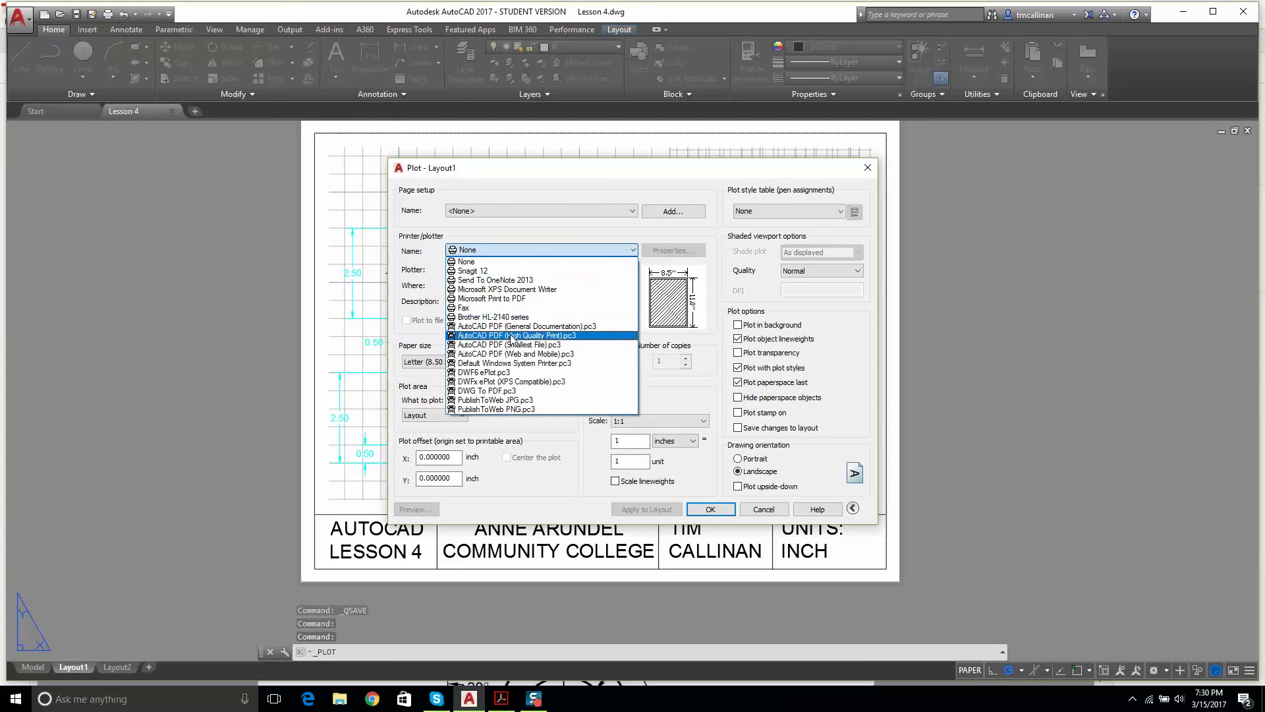
left_click(494, 317)
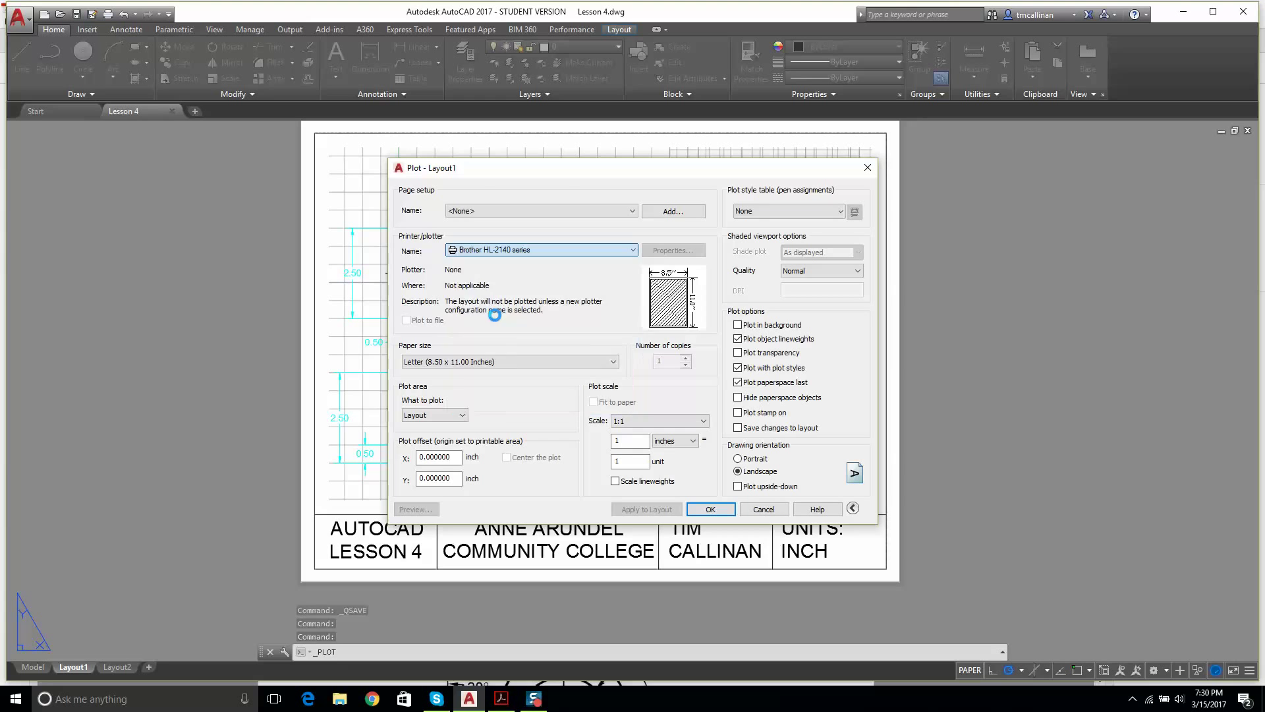
Step: Set the plot area to Extents, centre the plot, fit it to the paper, and preview the result
left_click(461, 414)
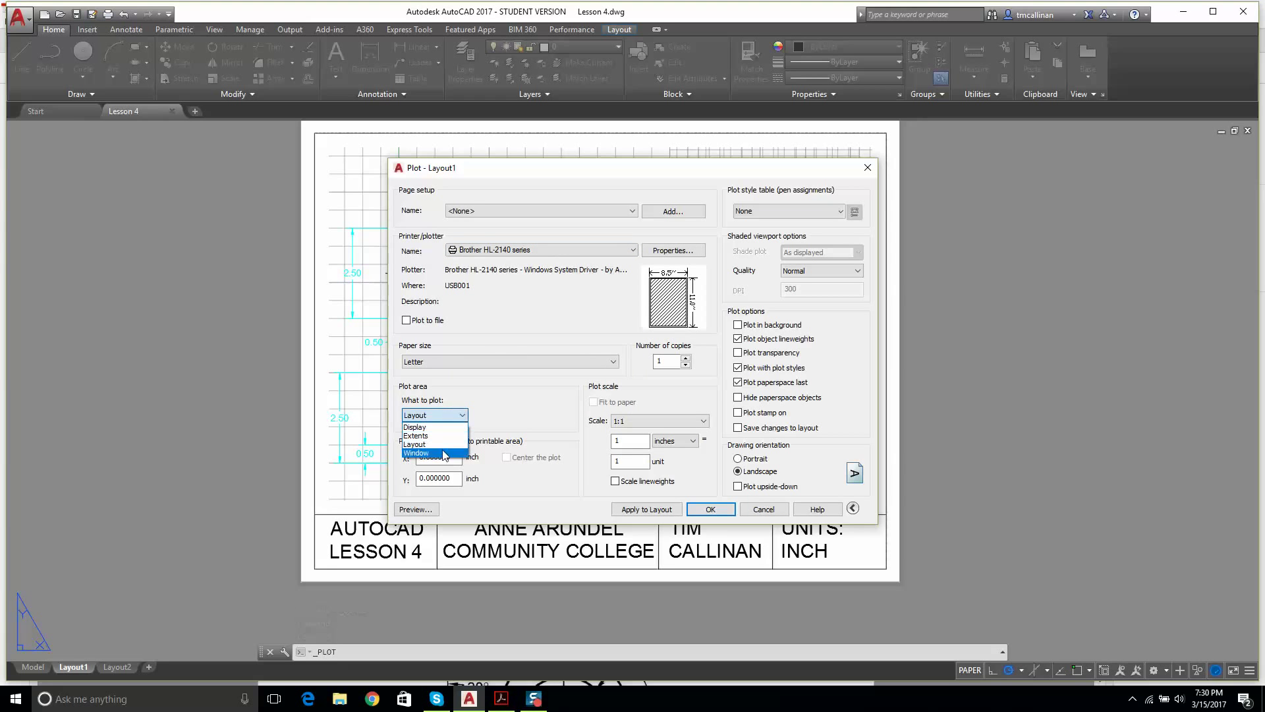
left_click(442, 436)
left_click(506, 457)
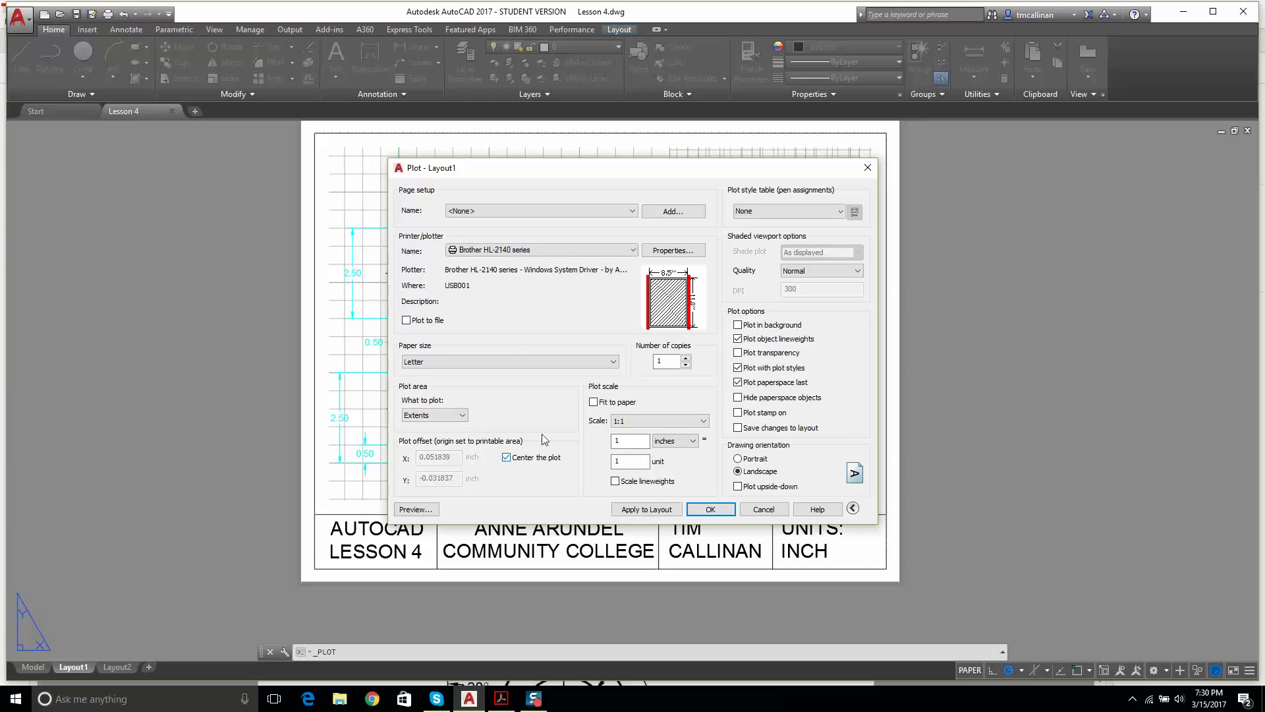
left_click(593, 401)
left_click(422, 510)
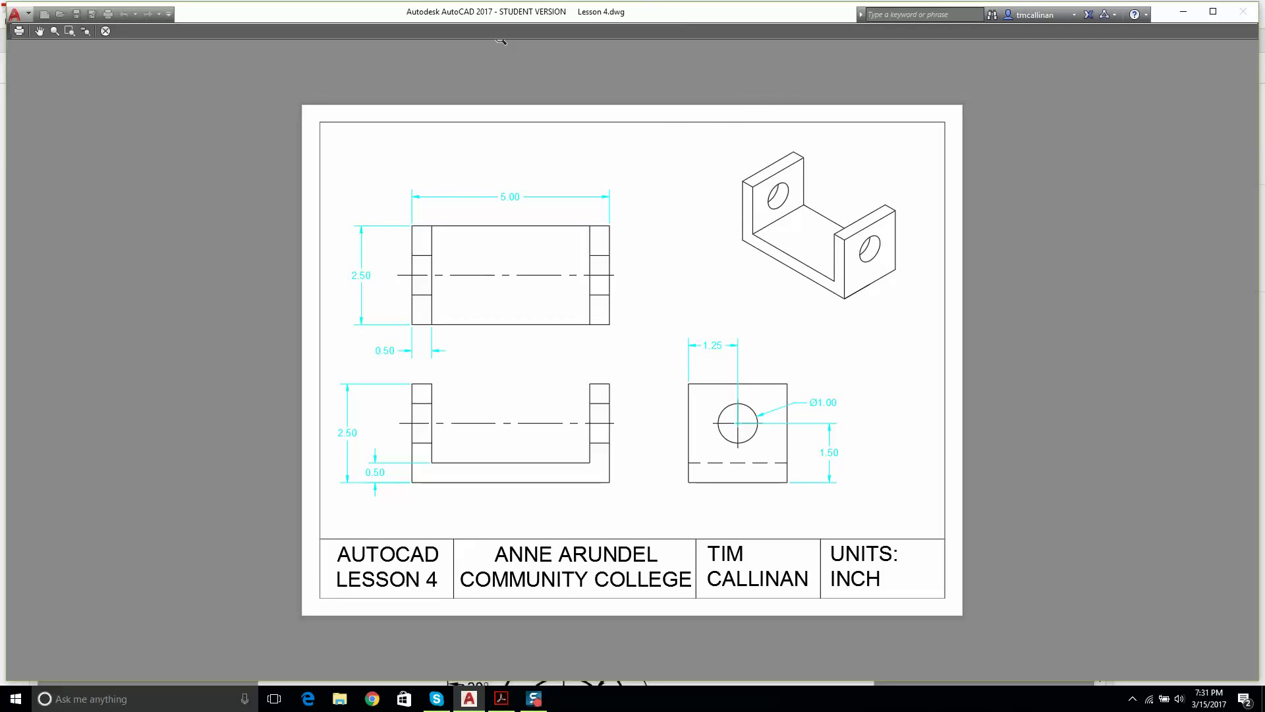
Step: Switch to the AutoCAD exercises PDF in Adobe Acrobat Reader and look through the example drawings from Example 3 to Example 11
left_click(501, 698)
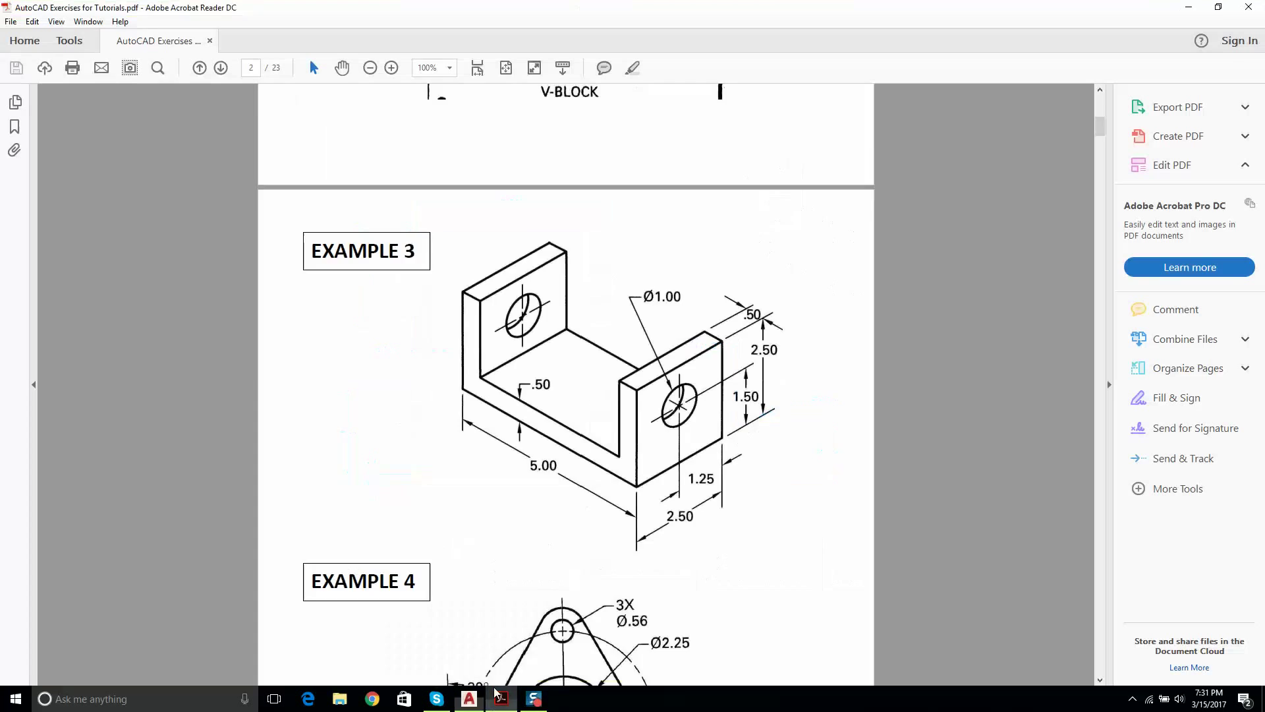
scroll(506, 291, "down", 8)
scroll(507, 290, "down", 10)
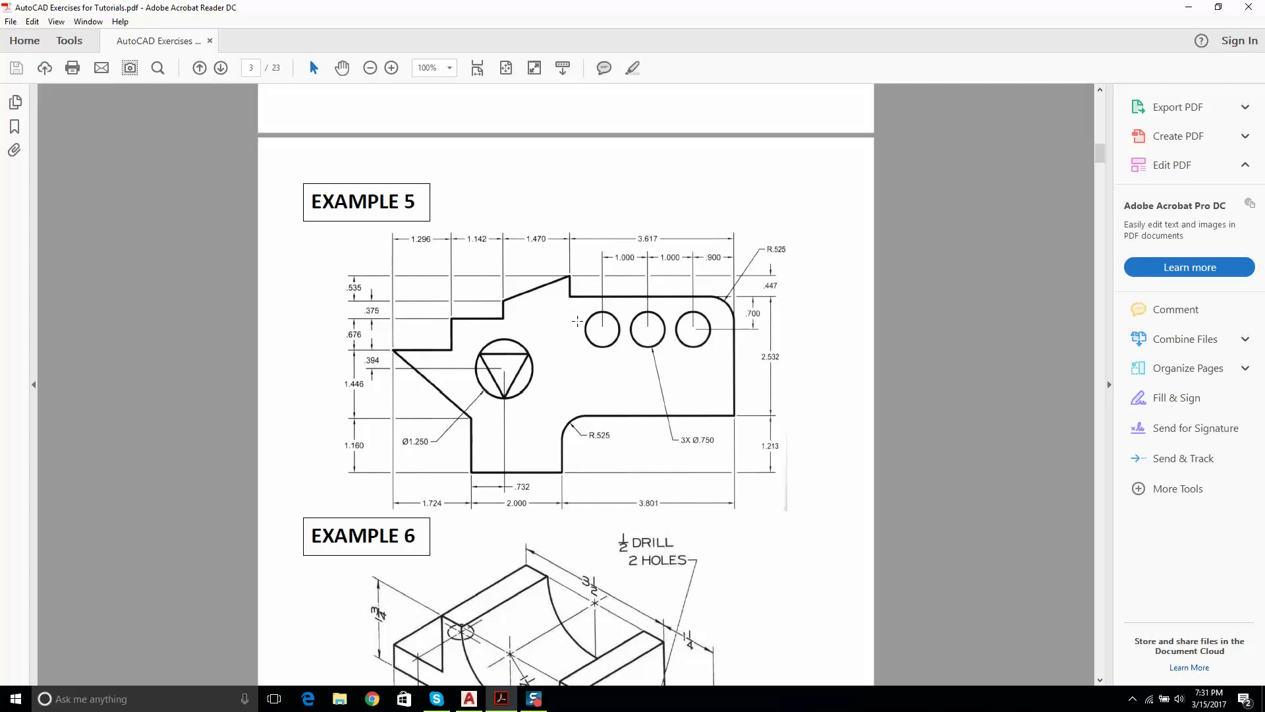
scroll(587, 306, "down", 4)
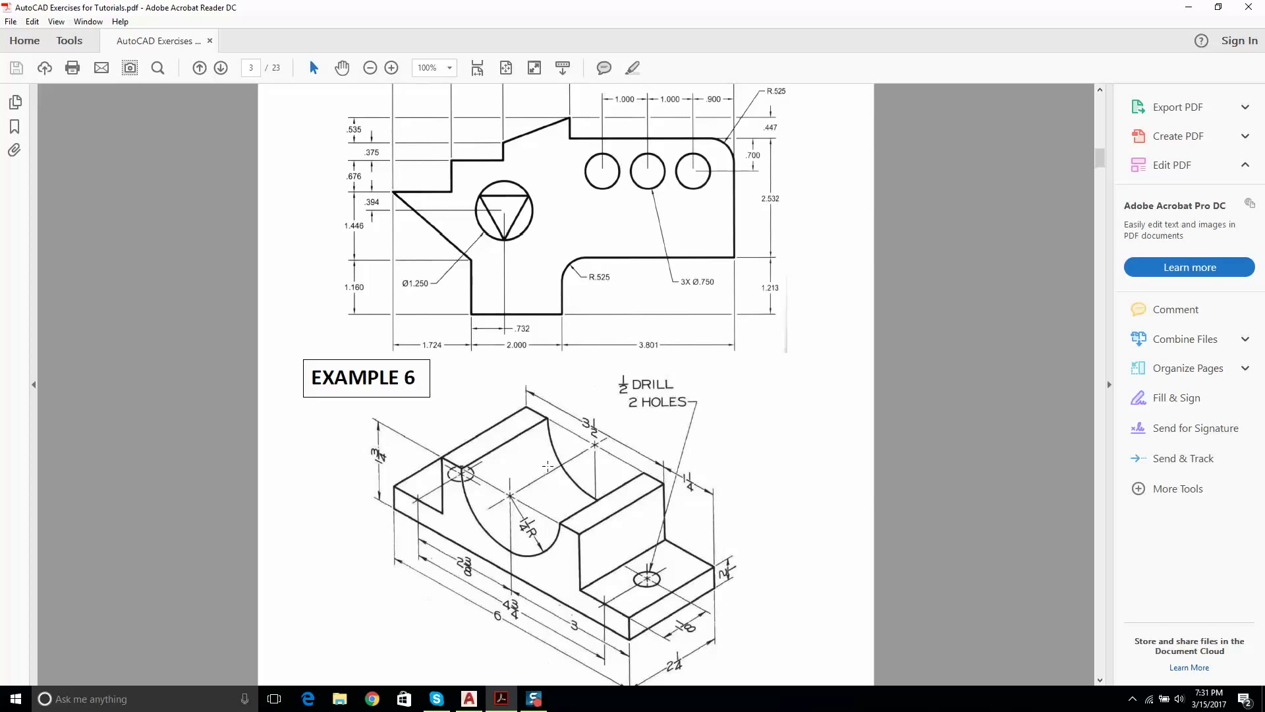
scroll(559, 422, "down", 6)
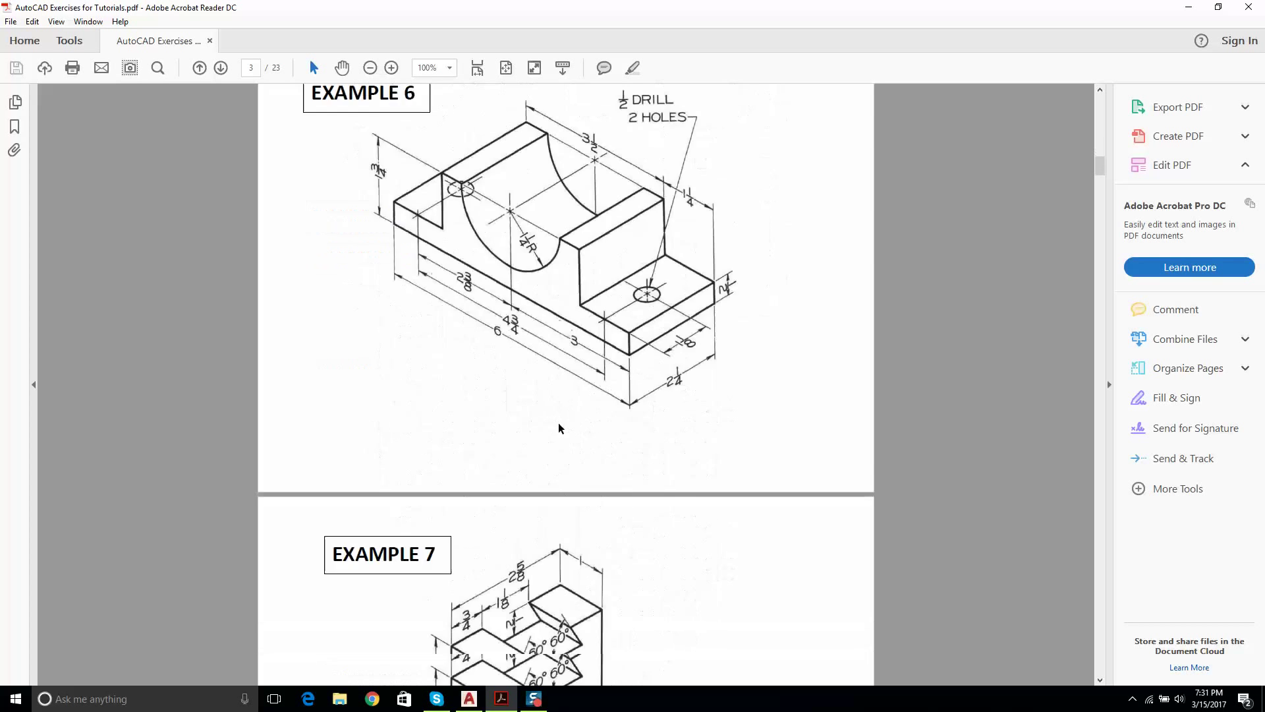
scroll(535, 443, "down", 2)
scroll(535, 443, "down", 10)
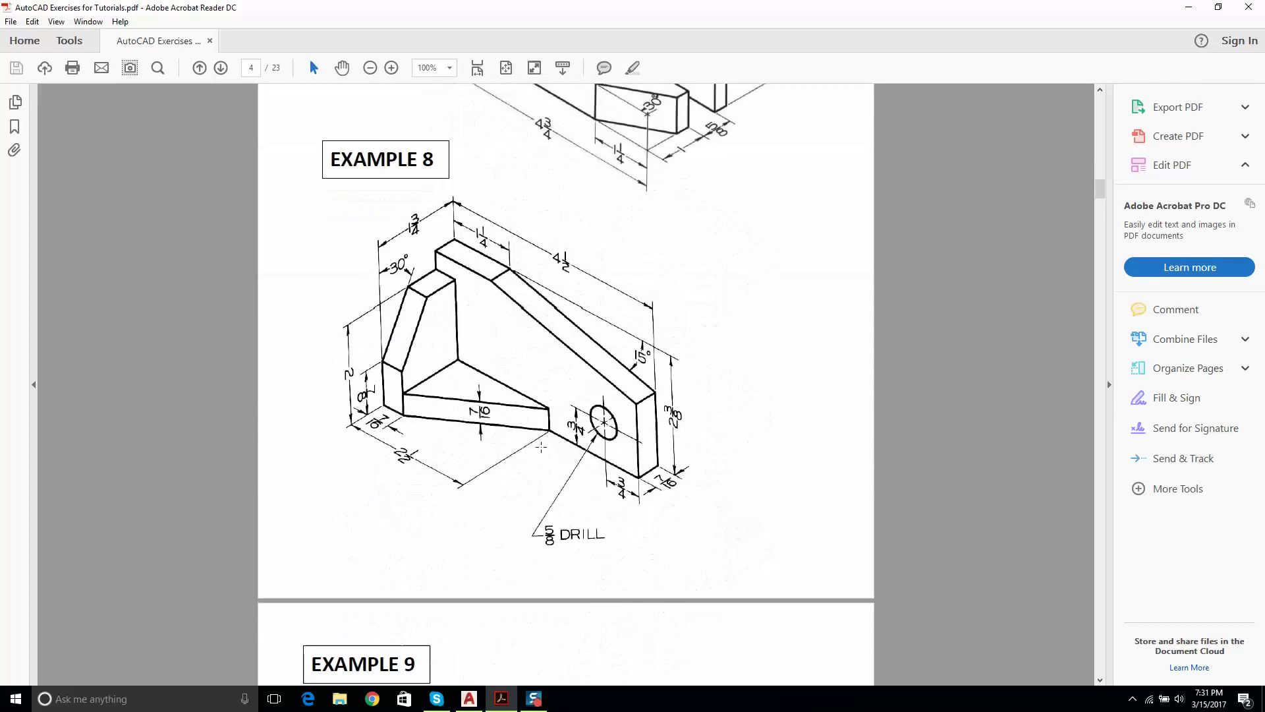
scroll(648, 460, "down", 10)
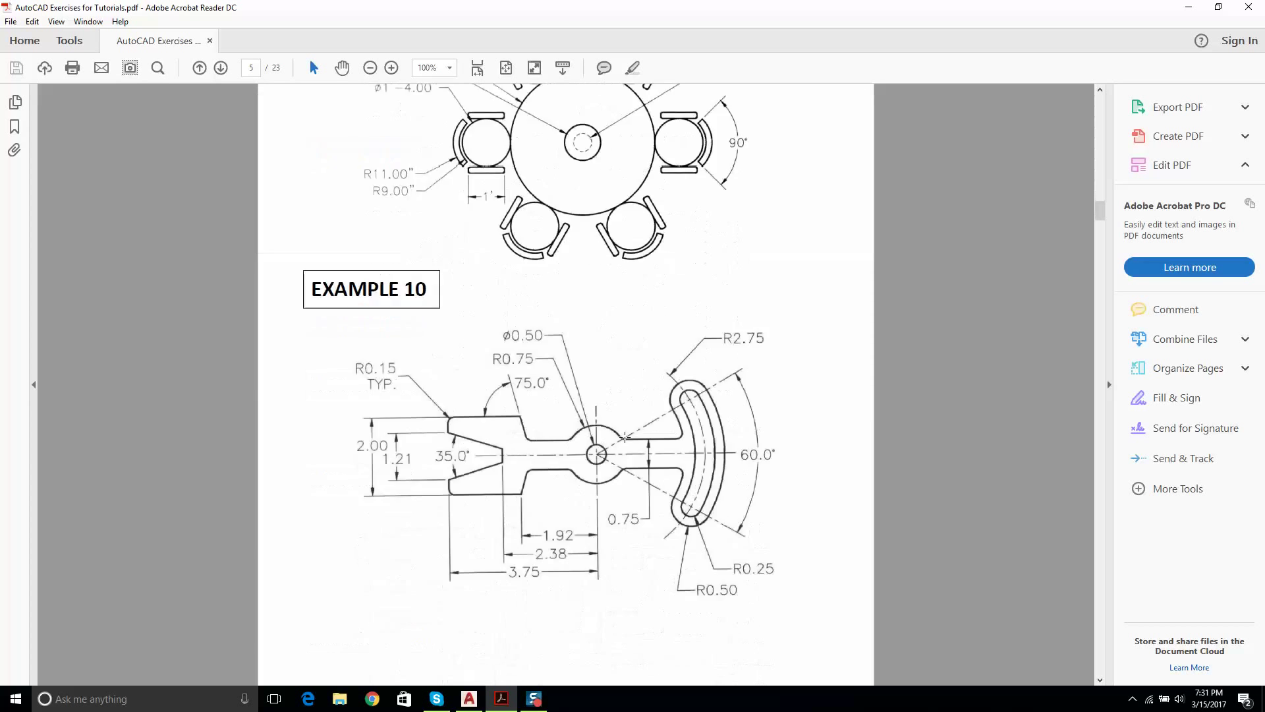
scroll(628, 413, "down", 4)
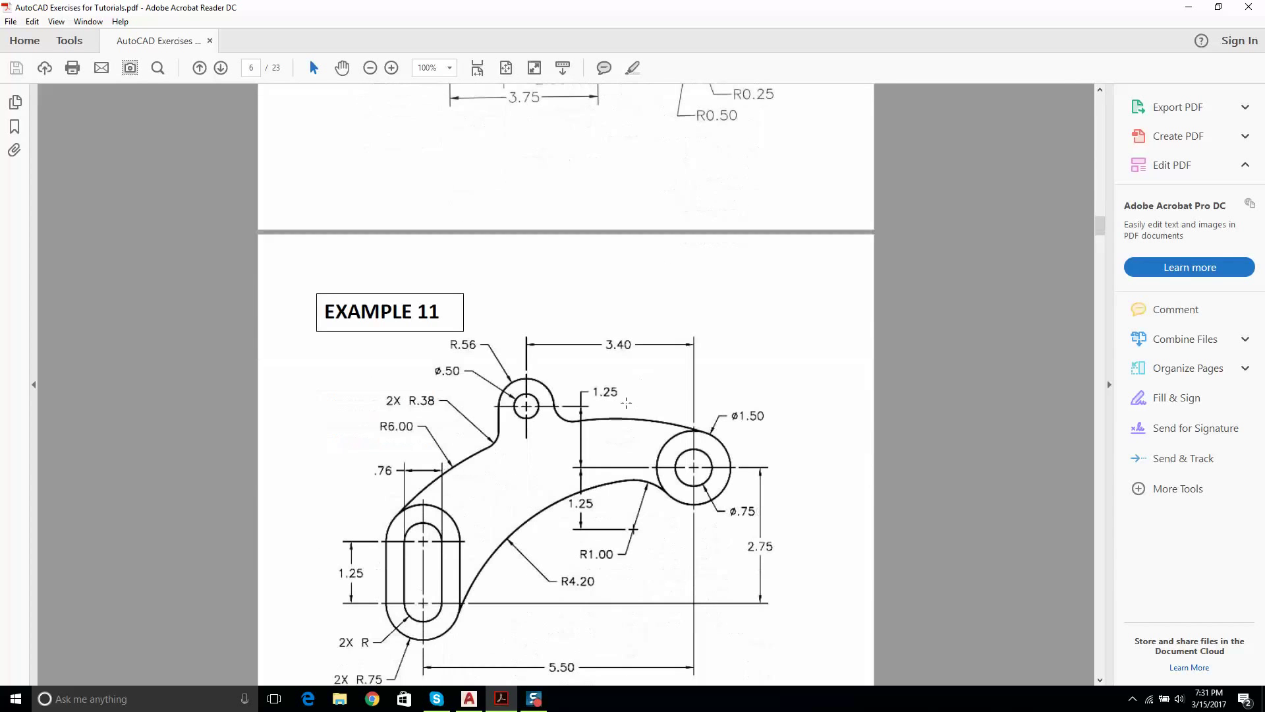